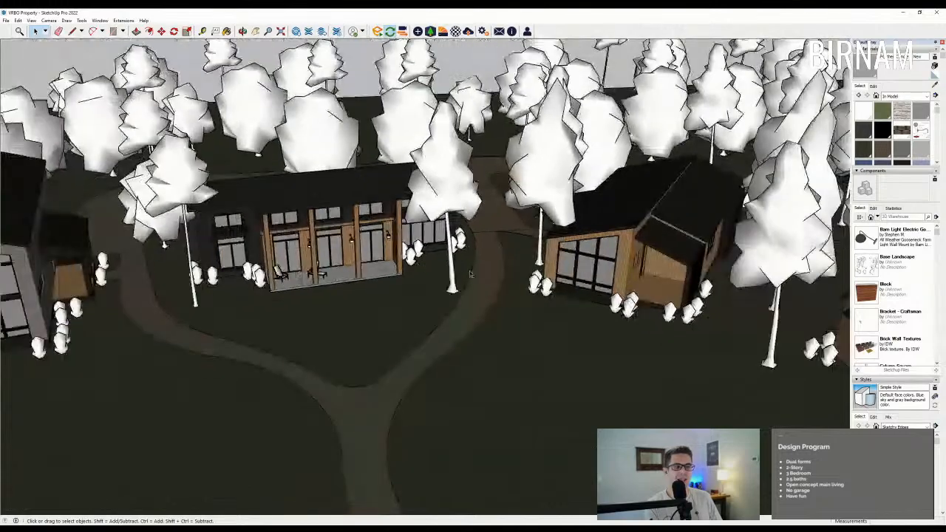
- Examine the existing houses in the property's 3D site model, viewing each building around the drive
{"action": "scroll", "coordinate": [166, 261], "scroll_direction": "up", "scroll_amount": 4}
{"action": "scroll", "coordinate": [137, 268], "scroll_direction": "down", "scroll_amount": 3}
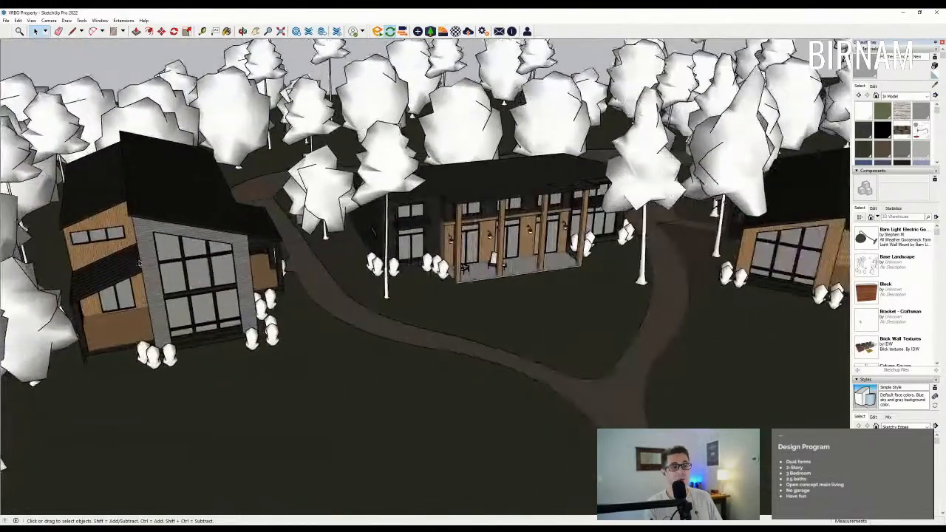
{"action": "scroll", "coordinate": [137, 267], "scroll_direction": "down", "scroll_amount": 5}
{"action": "middle_click_drag", "start_coordinate": [310, 281], "coordinate": [421, 314]}
{"action": "scroll", "coordinate": [420, 315], "scroll_direction": "down", "scroll_amount": 2}
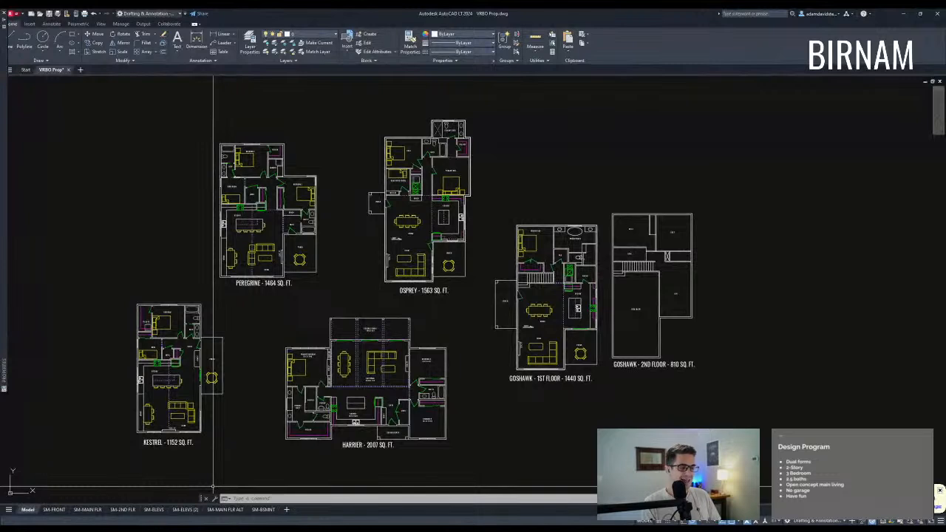
- Examine the Kestrel floor plan in the AutoCAD drawing, including its living area, kitchen, bedroom, bunk and bath
{"action": "left_click", "coordinate": [213, 527]}
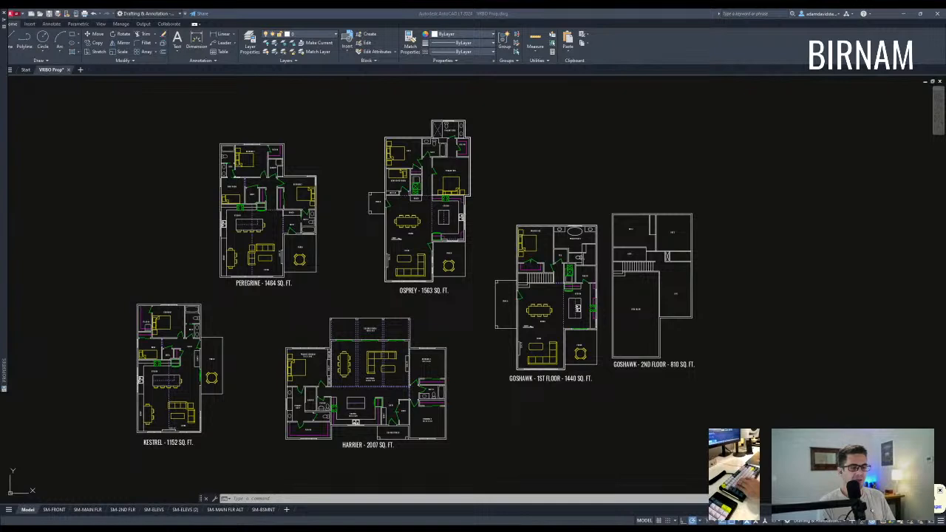
{"action": "middle_click_drag", "start_coordinate": [323, 386], "coordinate": [385, 376]}
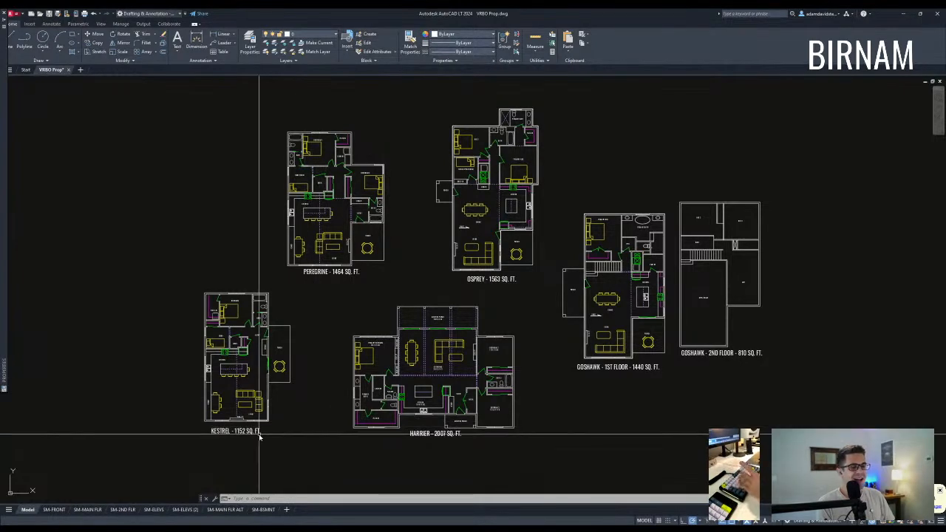
{"action": "scroll", "coordinate": [240, 432], "scroll_direction": "up", "scroll_amount": 5}
{"action": "middle_click_drag", "start_coordinate": [296, 384], "coordinate": [317, 384]}
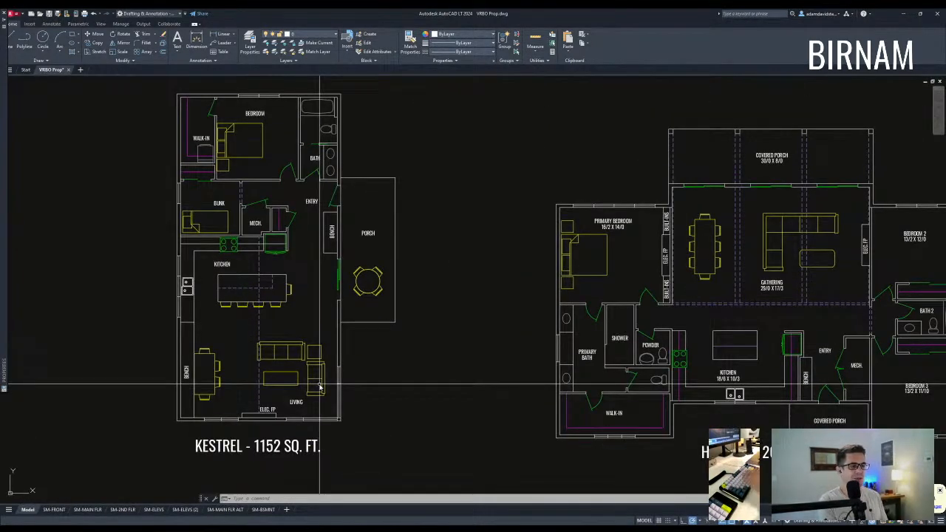
{"action": "scroll", "coordinate": [347, 369], "scroll_direction": "up", "scroll_amount": 4}
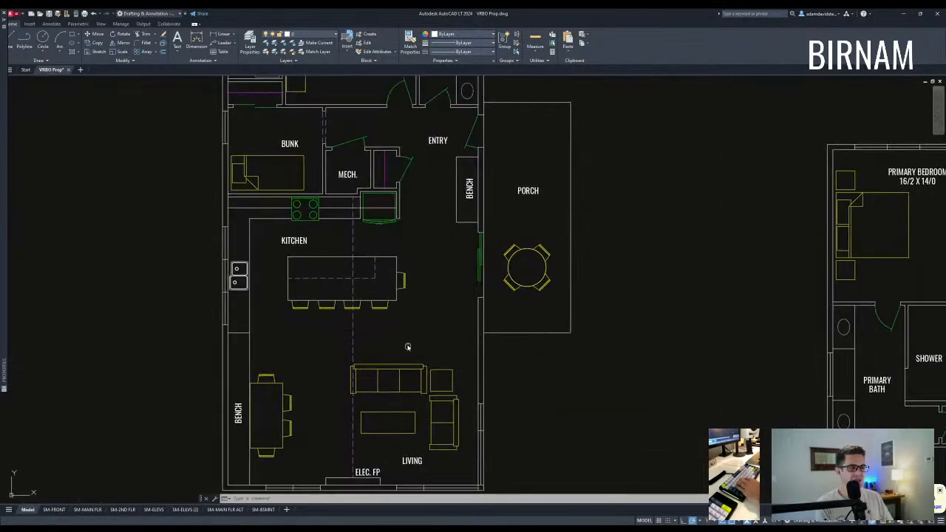
{"action": "scroll", "coordinate": [413, 340], "scroll_direction": "down", "scroll_amount": 3}
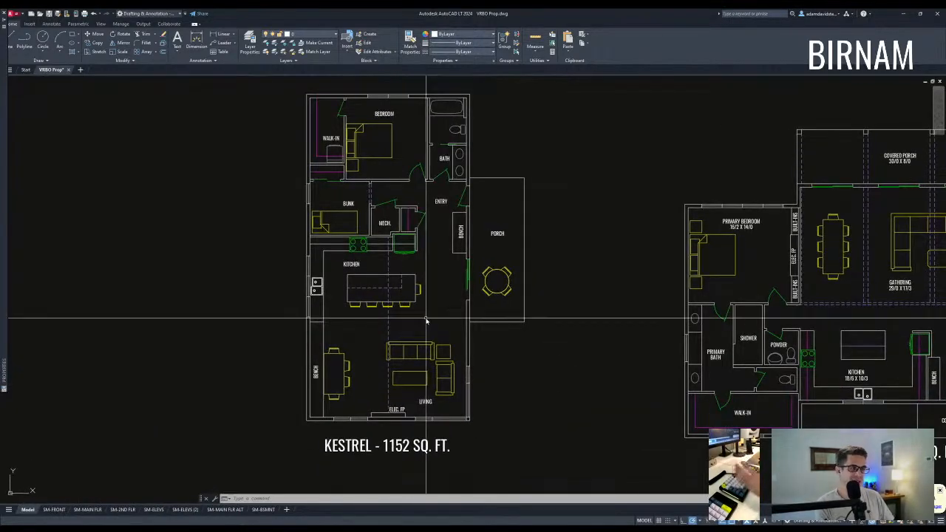
{"action": "middle_click_drag", "start_coordinate": [426, 320], "coordinate": [425, 338]}
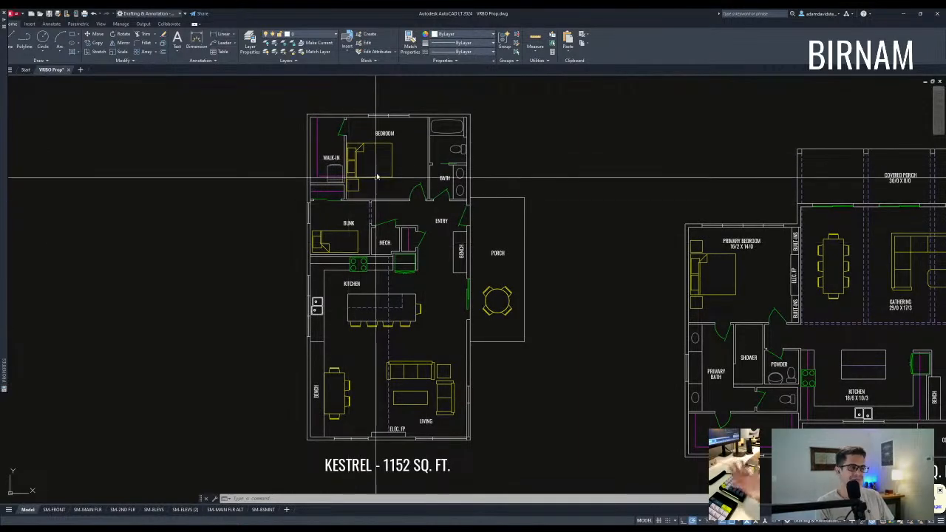
{"action": "middle_click_drag", "start_coordinate": [353, 194], "coordinate": [348, 223]}
{"action": "middle_click_drag", "start_coordinate": [411, 229], "coordinate": [392, 231]}
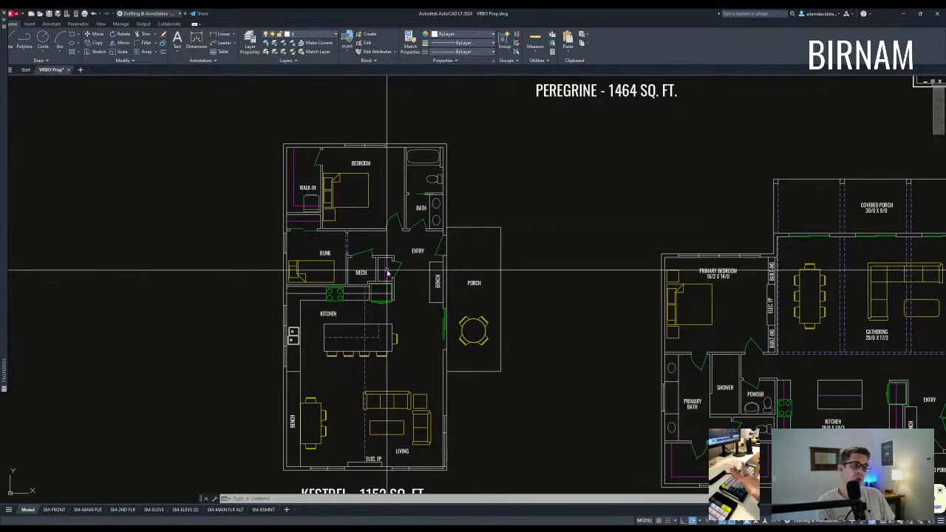
- Examine the Peregrine floor plan, framing its side wing with Bedroom 2, Bath 2 and the entry
{"action": "mouse_move", "coordinate": [438, 374]}
{"action": "middle_mouse_down"}
{"action": "mouse_move", "coordinate": [421, 365]}
{"action": "mouse_move", "coordinate": [404, 394]}
{"action": "middle_mouse_up"}
{"action": "middle_click_drag", "start_coordinate": [376, 261], "coordinate": [340, 428]}
{"action": "middle_click_drag", "start_coordinate": [428, 295], "coordinate": [383, 444]}
{"action": "mouse_move", "coordinate": [464, 297]}
{"action": "middle_mouse_down"}
{"action": "mouse_move", "coordinate": [441, 365]}
{"action": "mouse_move", "coordinate": [424, 337]}
{"action": "middle_mouse_up"}
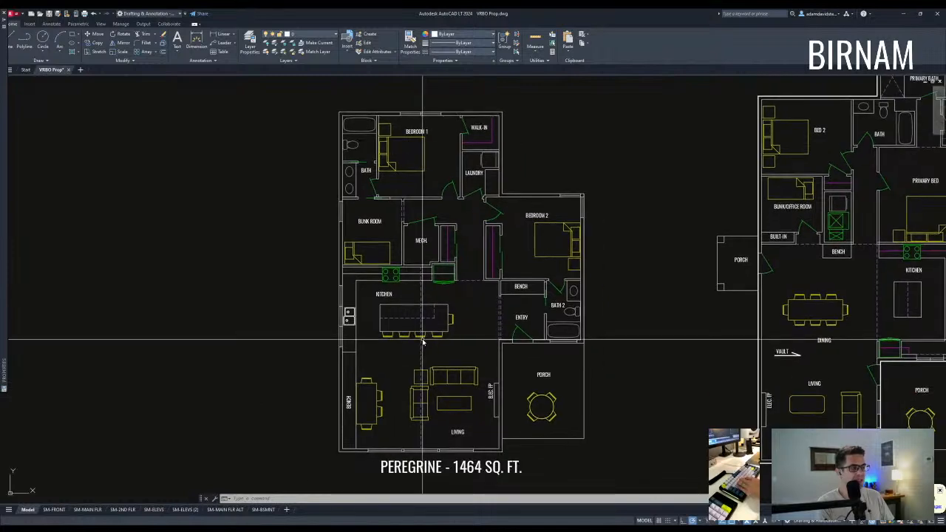
{"action": "middle_click_drag", "start_coordinate": [460, 380], "coordinate": [465, 370]}
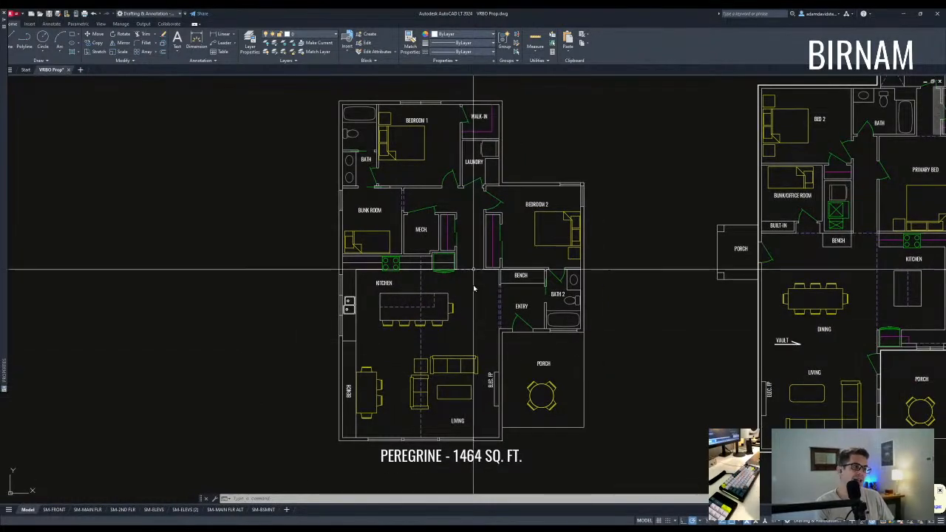
{"action": "left_click", "coordinate": [488, 342]}
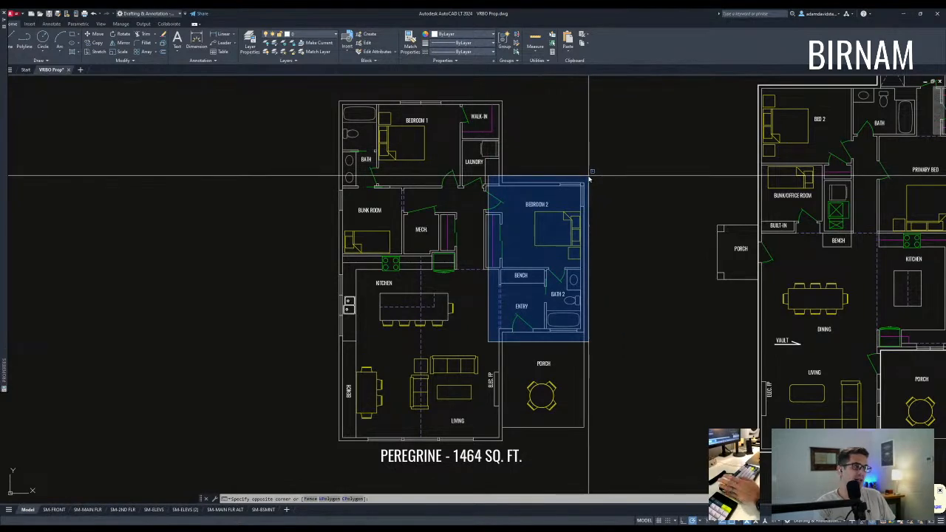
{"action": "key", "text": "Escape"}
{"action": "key", "text": "Escape"}
- Examine the Harrier floor plan, framing the whole layout with its gathering room and bedroom wings
{"action": "middle_click_drag", "start_coordinate": [514, 350], "coordinate": [477, 133]}
{"action": "middle_click_drag", "start_coordinate": [564, 351], "coordinate": [321, 93]}
{"action": "middle_click_drag", "start_coordinate": [394, 283], "coordinate": [376, 356]}
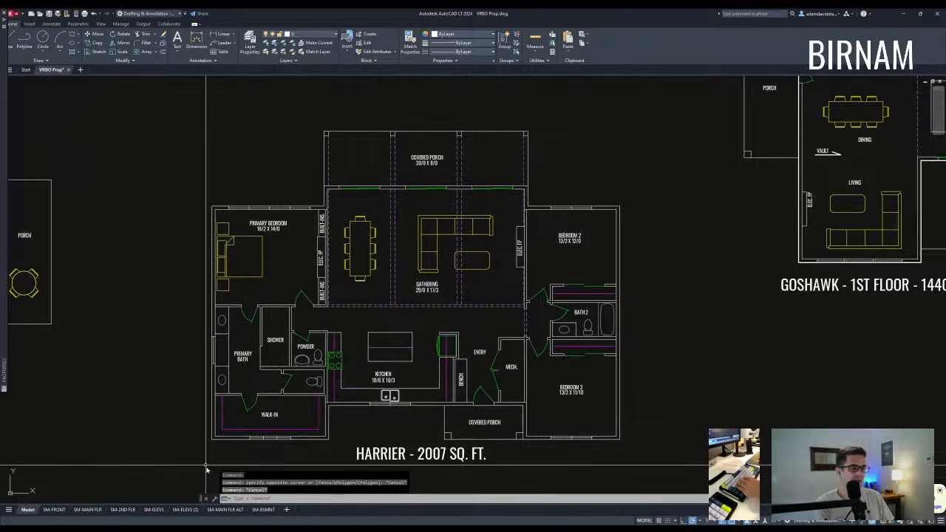
{"action": "left_click", "coordinate": [206, 465]}
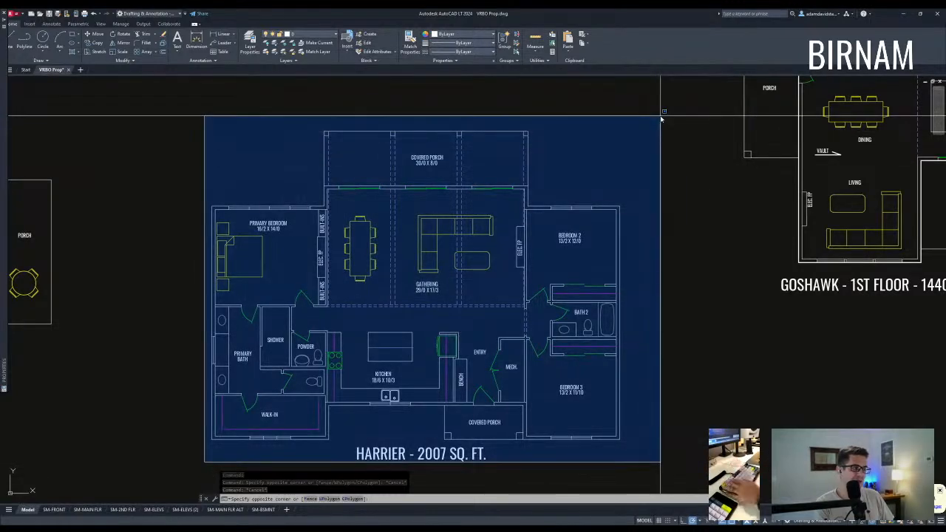
{"action": "key", "text": "Escape"}
{"action": "key", "text": "Escape"}
- Examine the Osprey floor plan, framing the whole layout, the bunk/office room and the dining and living wing
{"action": "mouse_move", "coordinate": [613, 131]}
{"action": "middle_mouse_down"}
{"action": "mouse_move", "coordinate": [608, 219]}
{"action": "mouse_move", "coordinate": [568, 304]}
{"action": "mouse_move", "coordinate": [539, 355]}
{"action": "mouse_move", "coordinate": [504, 358]}
{"action": "middle_mouse_up"}
{"action": "scroll", "coordinate": [539, 349], "scroll_direction": "down", "scroll_amount": 2}
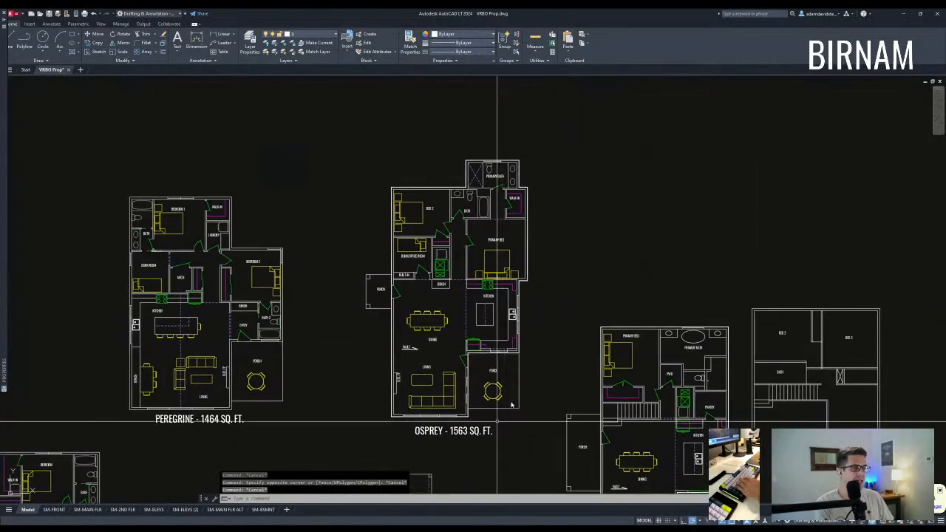
{"action": "left_click", "coordinate": [357, 444]}
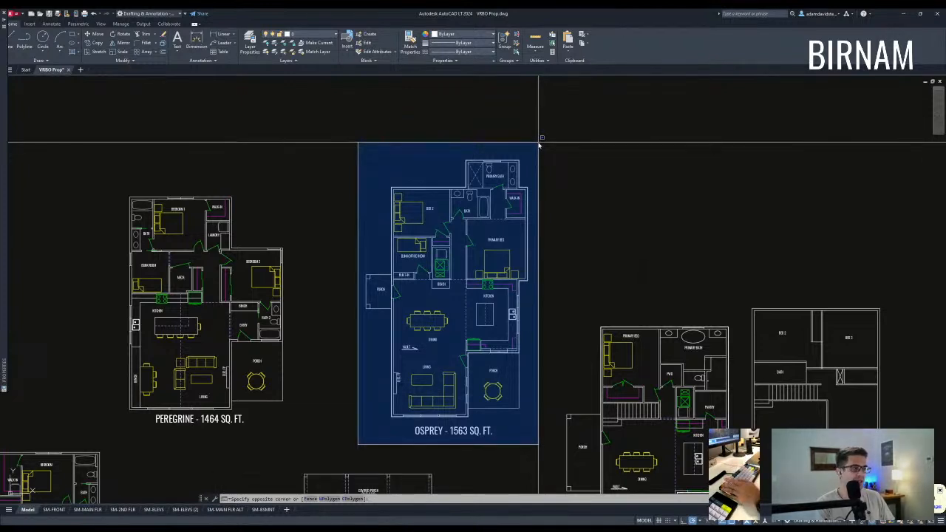
{"action": "key", "text": "Escape"}
{"action": "key", "text": "Escape"}
{"action": "scroll", "coordinate": [388, 292], "scroll_direction": "up", "scroll_amount": 5}
{"action": "left_click", "coordinate": [380, 297]}
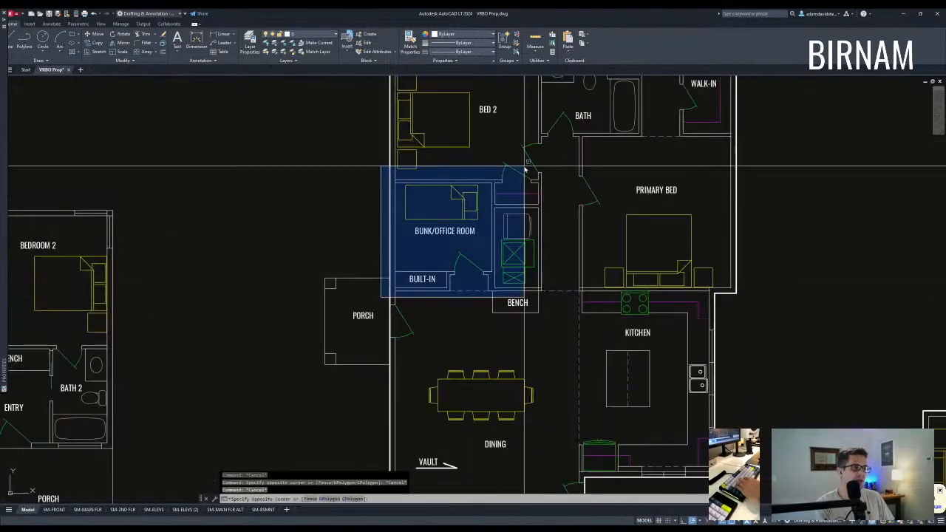
{"action": "key", "text": "Escape"}
{"action": "scroll", "coordinate": [499, 260], "scroll_direction": "down", "scroll_amount": 5}
{"action": "middle_click_drag", "start_coordinate": [499, 258], "coordinate": [472, 234]}
{"action": "mouse_move", "coordinate": [532, 336]}
{"action": "middle_mouse_down"}
{"action": "mouse_move", "coordinate": [506, 323]}
{"action": "mouse_move", "coordinate": [454, 261]}
{"action": "mouse_move", "coordinate": [473, 319]}
{"action": "middle_mouse_up"}
{"action": "left_click", "coordinate": [307, 342]}
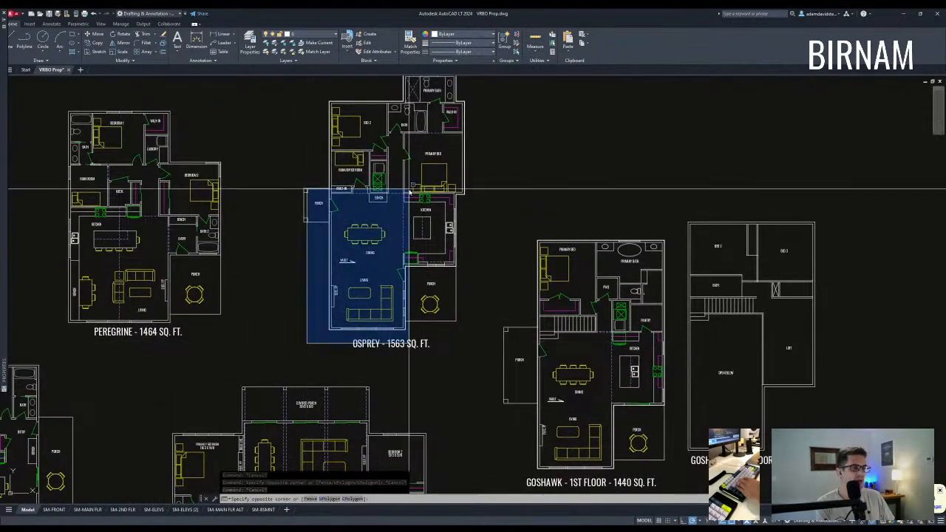
{"action": "key", "text": "Escape"}
{"action": "key", "text": "Escape"}
- Examine the Goshawk's second floor plan and the staircase on its first floor
{"action": "scroll", "coordinate": [543, 314], "scroll_direction": "down", "scroll_amount": 2}
{"action": "mouse_move", "coordinate": [543, 314]}
{"action": "middle_mouse_down"}
{"action": "mouse_move", "coordinate": [481, 232]}
{"action": "mouse_move", "coordinate": [453, 218]}
{"action": "middle_mouse_up"}
{"action": "scroll", "coordinate": [564, 260], "scroll_direction": "up", "scroll_amount": 2}
{"action": "mouse_move", "coordinate": [559, 247]}
{"action": "middle_mouse_down"}
{"action": "mouse_move", "coordinate": [490, 359]}
{"action": "mouse_move", "coordinate": [486, 308]}
{"action": "middle_mouse_up"}
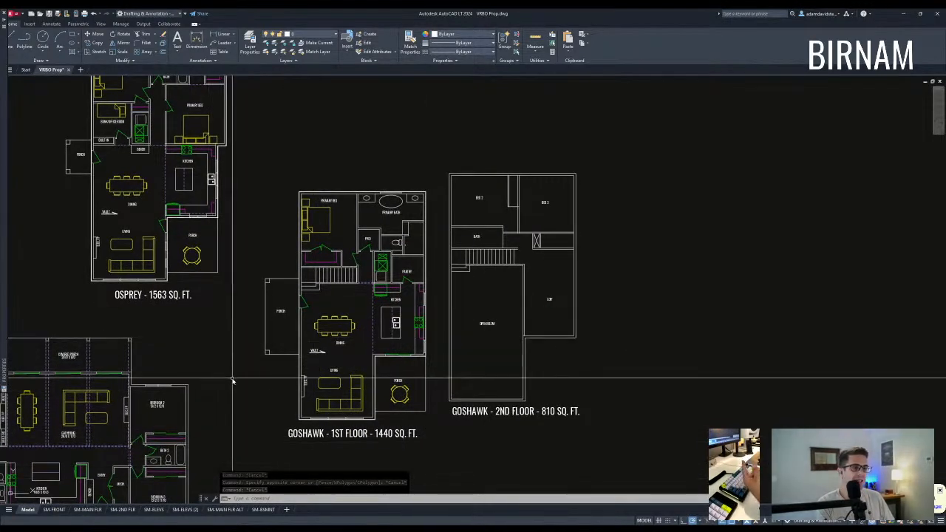
{"action": "left_click", "coordinate": [443, 420]}
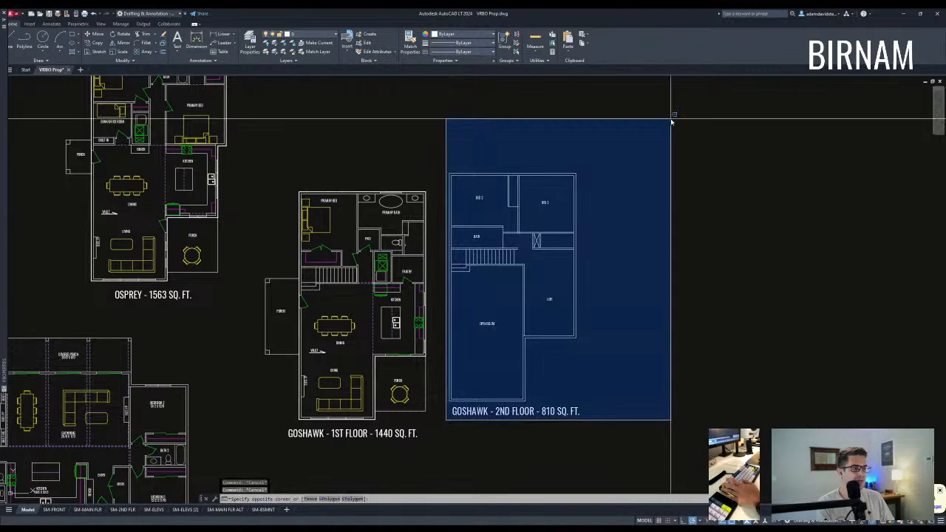
{"action": "key", "text": "Escape"}
{"action": "key", "text": "Escape"}
{"action": "scroll", "coordinate": [286, 309], "scroll_direction": "up", "scroll_amount": 2}
{"action": "scroll", "coordinate": [287, 309], "scroll_direction": "up", "scroll_amount": 4}
{"action": "left_click", "coordinate": [274, 268]}
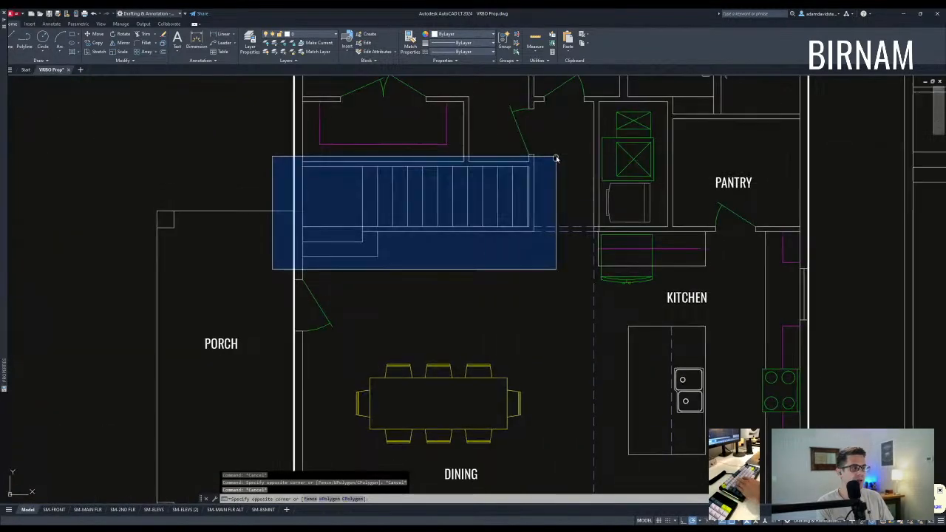
{"action": "key", "text": "Escape"}
- Examine the Goshawk's first floor, covering the primary suite, the living area, and the kitchen with pantry
{"action": "scroll", "coordinate": [493, 286], "scroll_direction": "down", "scroll_amount": 2}
{"action": "middle_click_drag", "start_coordinate": [493, 286], "coordinate": [470, 311]}
{"action": "left_click", "coordinate": [299, 329]}
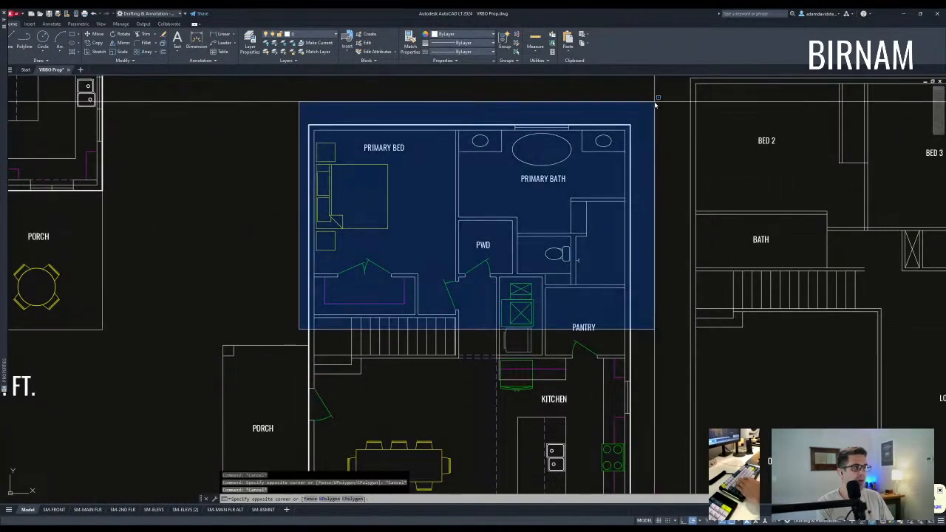
{"action": "key", "text": "Escape"}
{"action": "key", "text": "Escape"}
{"action": "scroll", "coordinate": [654, 102], "scroll_direction": "down", "scroll_amount": 2}
{"action": "middle_click_drag", "start_coordinate": [645, 120], "coordinate": [559, 101]}
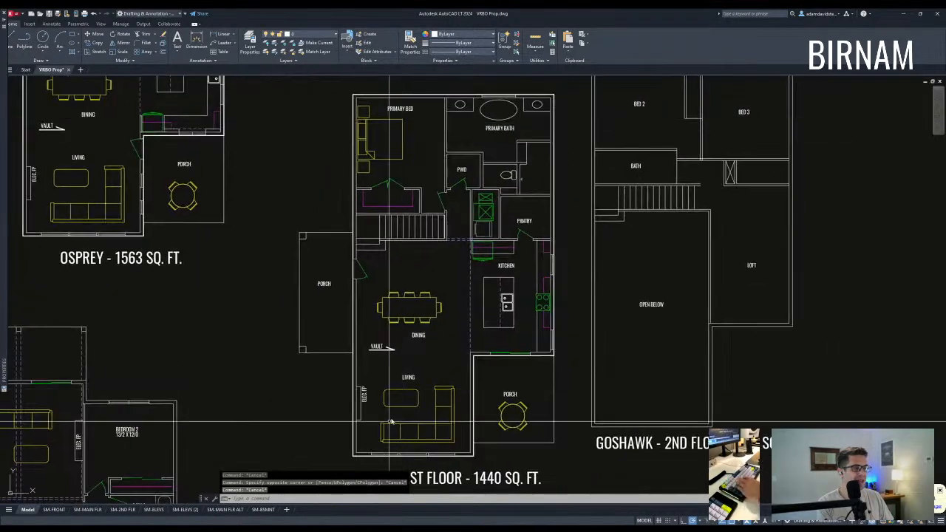
{"action": "mouse_move", "coordinate": [526, 329]}
{"action": "middle_mouse_down"}
{"action": "mouse_move", "coordinate": [455, 275]}
{"action": "mouse_move", "coordinate": [447, 280]}
{"action": "middle_mouse_up"}
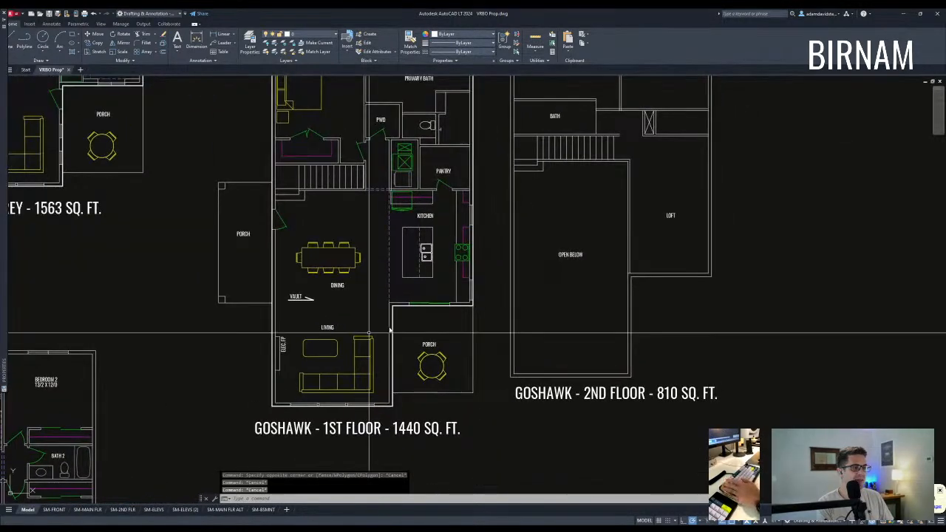
{"action": "left_click", "coordinate": [260, 416]}
{"action": "key", "text": "Escape"}
{"action": "middle_click_drag", "start_coordinate": [378, 315], "coordinate": [378, 362]}
{"action": "left_click", "coordinate": [378, 361]}
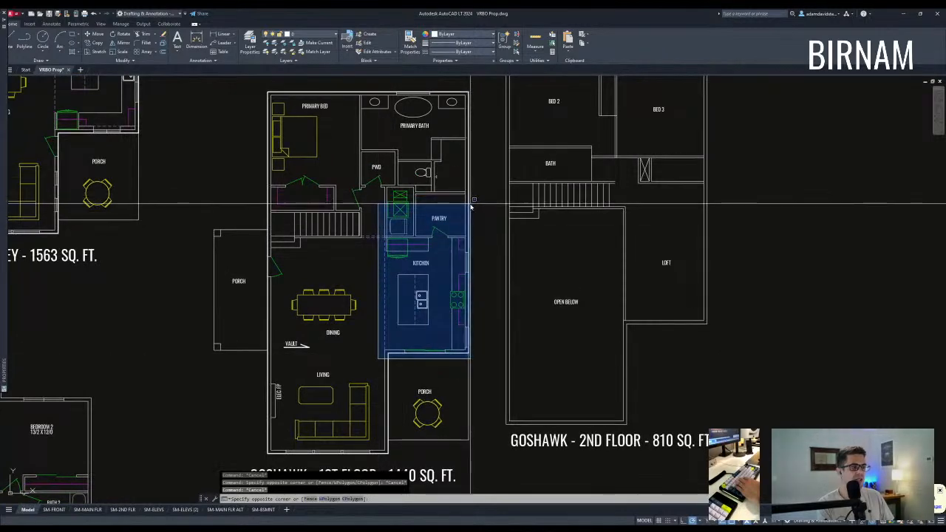
{"action": "key", "text": "Escape"}
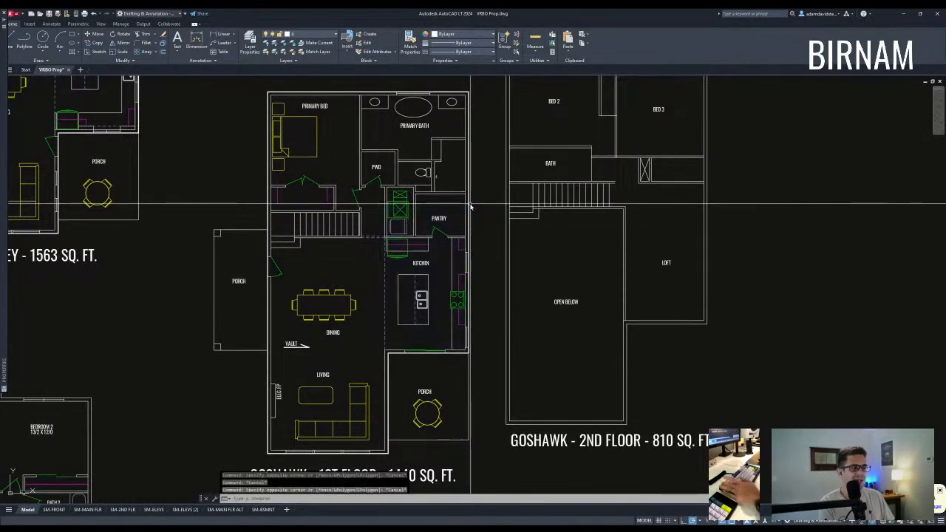
- In an empty area beyond the existing drawings, draw connected lines: 18' horizontally, 42' downward, and a bottom line extending past the upper line's start
{"action": "scroll", "coordinate": [489, 290], "scroll_direction": "down", "scroll_amount": 3}
{"action": "mouse_move", "coordinate": [655, 353]}
{"action": "middle_mouse_down"}
{"action": "mouse_move", "coordinate": [420, 335]}
{"action": "mouse_move", "coordinate": [344, 342]}
{"action": "middle_mouse_up"}
{"action": "scroll", "coordinate": [296, 332], "scroll_direction": "down", "scroll_amount": 2}
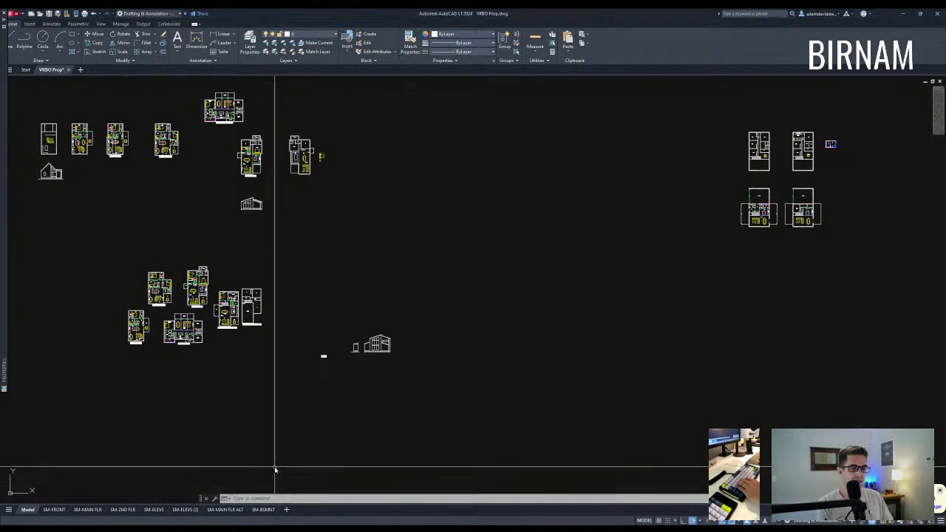
{"action": "scroll", "coordinate": [399, 295], "scroll_direction": "down", "scroll_amount": 2}
{"action": "middle_click_drag", "start_coordinate": [465, 280], "coordinate": [337, 281]}
{"action": "key", "text": "Escape"}
{"action": "key", "text": "Escape"}
{"action": "key", "text": "Escape"}
{"action": "scroll", "coordinate": [314, 329], "scroll_direction": "up", "scroll_amount": 2}
{"action": "scroll", "coordinate": [319, 323], "scroll_direction": "up", "scroll_amount": 3}
{"action": "mouse_move", "coordinate": [395, 287]}
{"action": "middle_mouse_down"}
{"action": "mouse_move", "coordinate": [365, 288]}
{"action": "mouse_move", "coordinate": [384, 281]}
{"action": "middle_mouse_up"}
{"action": "type", "text": "a"}
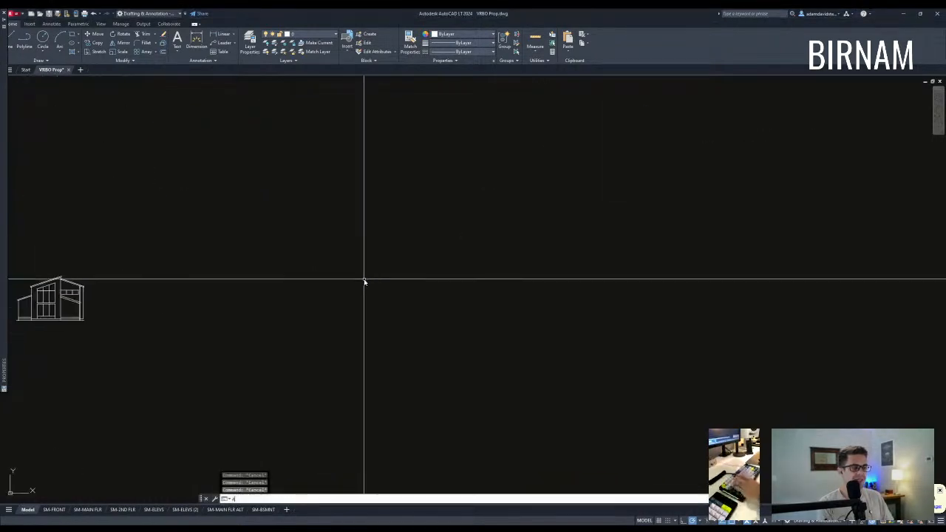
{"action": "key", "text": "space"}
{"action": "left_click", "coordinate": [352, 265]}
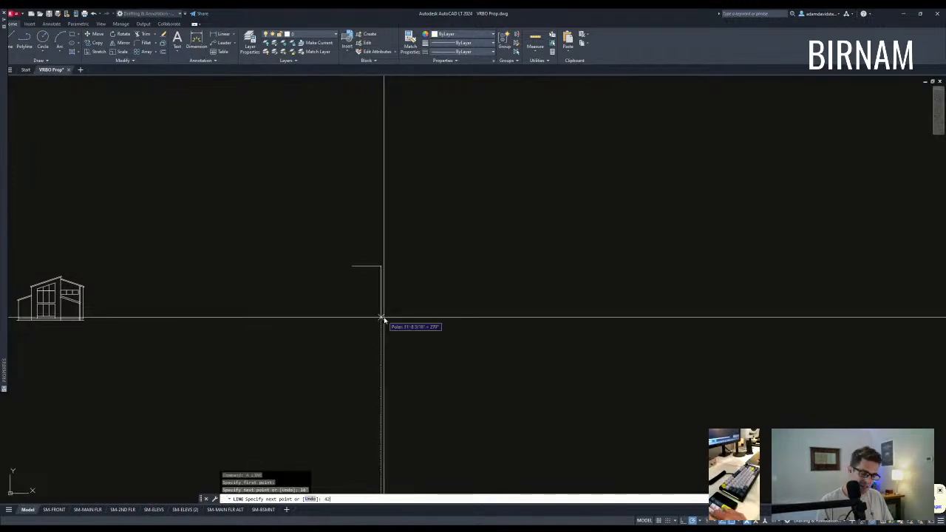
{"action": "key", "text": "space"}
{"action": "scroll", "coordinate": [358, 322], "scroll_direction": "up", "scroll_amount": 4}
{"action": "left_click", "coordinate": [326, 353]}
{"action": "key", "text": "space"}
- Draw a vertical line from the open end of the top line down to the bottom line
{"action": "type", "text": "a"}
{"action": "key", "text": "space"}
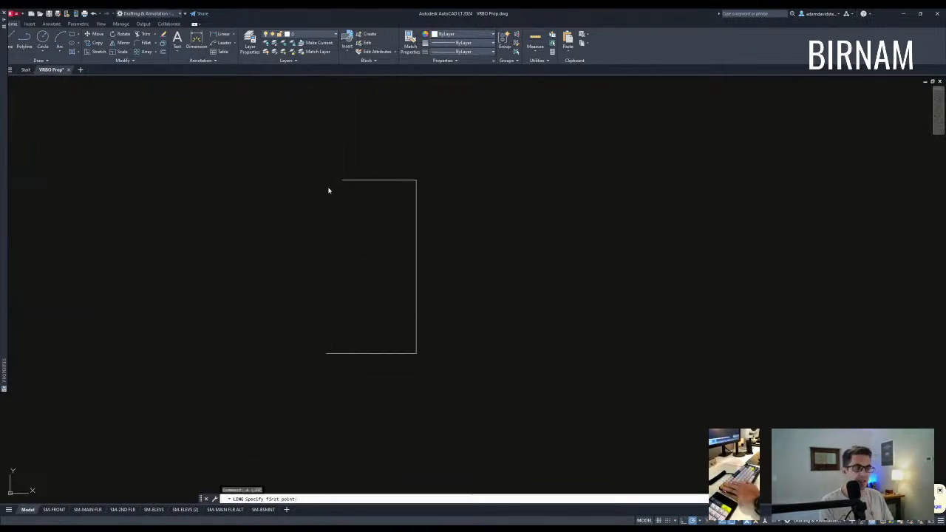
{"action": "left_click", "coordinate": [342, 182]}
{"action": "left_click", "coordinate": [342, 354]}
{"action": "key", "text": "Escape"}
{"action": "key", "text": "Escape"}
- Trim the bottom line's overshoot beyond the new vertical side to leave a closed rectangle
{"action": "type", "text": "tr"}
{"action": "key", "text": "space"}
{"action": "left_click", "coordinate": [347, 363]}
{"action": "left_click", "coordinate": [336, 349]}
{"action": "key", "text": "space"}
{"action": "left_click", "coordinate": [335, 353]}
{"action": "key", "text": "Escape"}
- Offset all four sides of the rectangle 6" inward to form the exterior walls
{"action": "type", "text": "ff"}
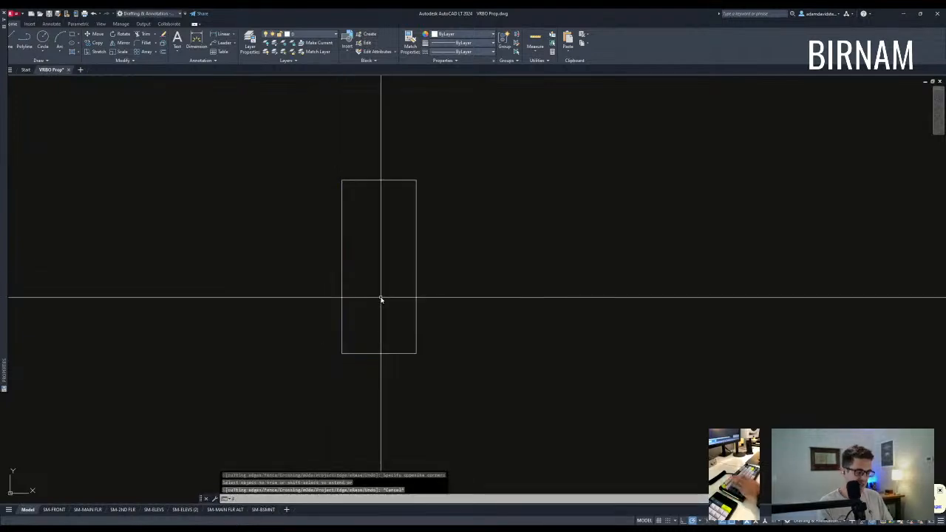
{"action": "key", "text": "space"}
{"action": "type", "text": "6"}
{"action": "key", "text": "space"}
{"action": "left_click", "coordinate": [342, 197]}
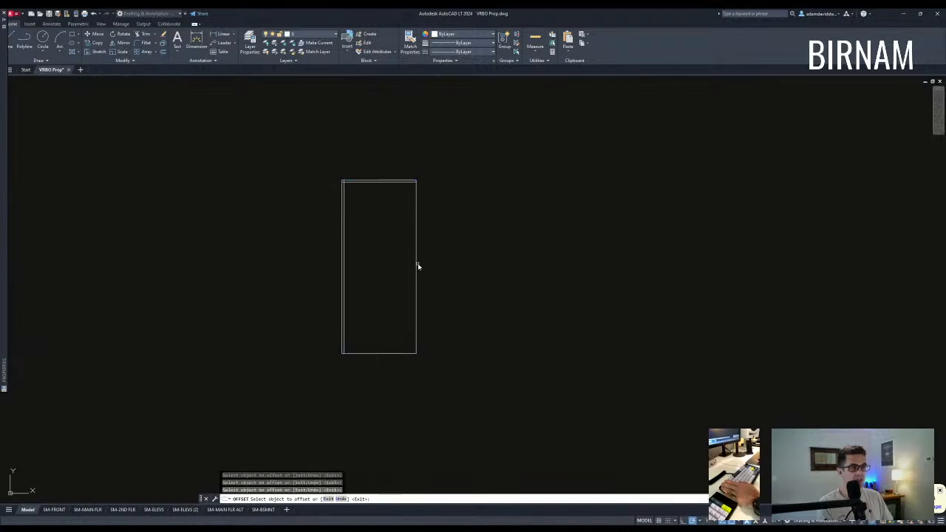
{"action": "key", "text": "Escape"}
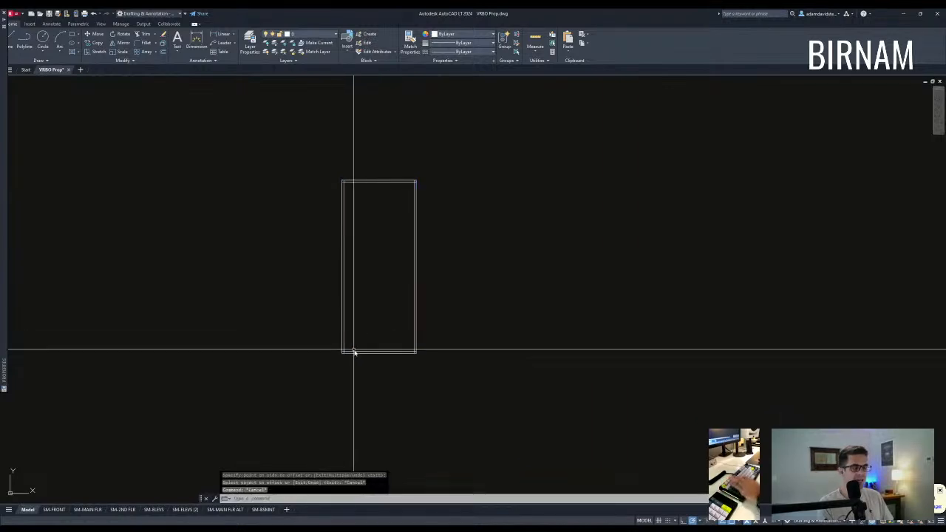
- Fillet the inner wall lines with zero radius so the main rectangle's inside corners meet cleanly
{"action": "type", "text": "f"}
{"action": "key", "text": "space"}
{"action": "left_click", "coordinate": [343, 338]}
{"action": "scroll", "coordinate": [347, 353], "scroll_direction": "up", "scroll_amount": 2}
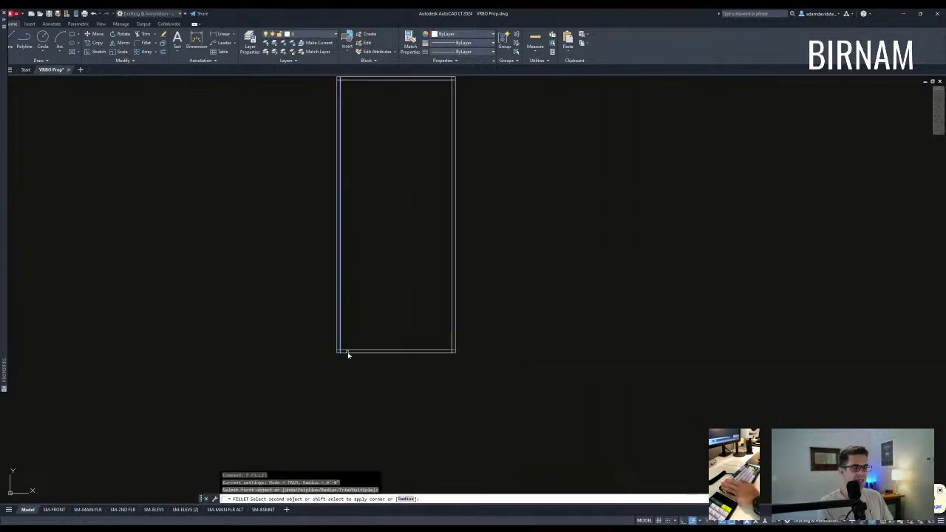
{"action": "left_click", "coordinate": [453, 321]}
{"action": "middle_click_drag", "start_coordinate": [463, 259], "coordinate": [484, 381]}
{"action": "type", "text": "f"}
{"action": "key", "text": "space"}
{"action": "left_click", "coordinate": [465, 203]}
{"action": "key", "text": "space"}
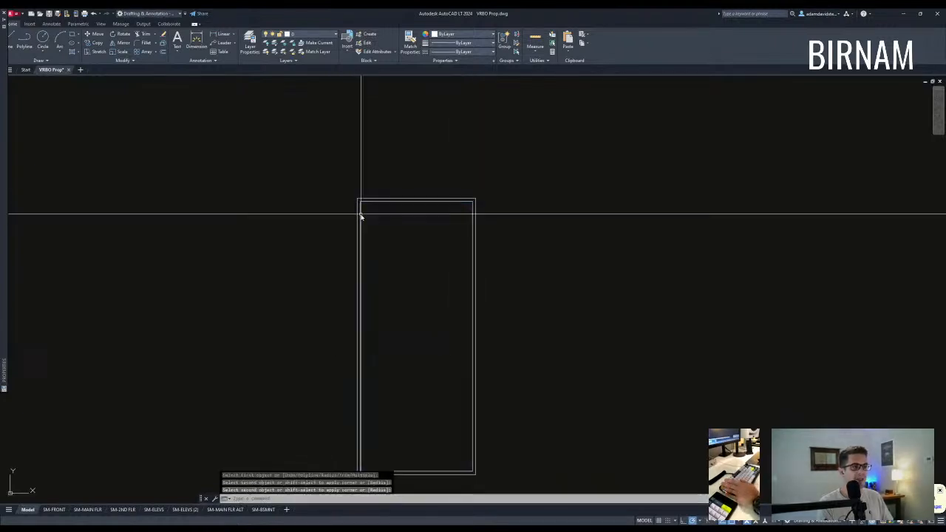
{"action": "type", "text": "l"}
{"action": "key", "text": "space"}
{"action": "left_click", "coordinate": [357, 198]}
{"action": "left_click", "coordinate": [281, 198]}
{"action": "key", "text": "Escape"}
{"action": "left_click", "coordinate": [309, 209]}
{"action": "key", "text": "Escape"}
{"action": "key", "text": "Escape"}
{"action": "left_click", "coordinate": [319, 198]}
{"action": "key", "text": "Delete"}
- Offset the main rectangle's outer left wall line 10' to the left
{"action": "type", "text": "o"}
{"action": "key", "text": "space"}
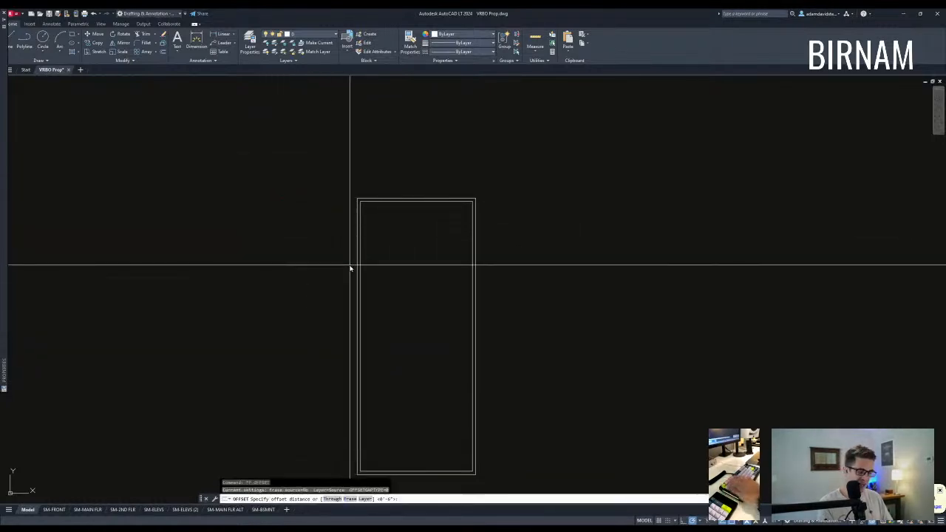
{"action": "left_click", "coordinate": [340, 210]}
{"action": "key", "text": "Escape"}
{"action": "key", "text": "Escape"}
- Copy the main rectangle's two top wall lines from their right corner to the offset vertical line's upper end
{"action": "middle_click_drag", "start_coordinate": [357, 200], "coordinate": [372, 193]}
{"action": "type", "text": "l"}
{"action": "key", "text": "Escape"}
{"action": "left_click_drag", "start_coordinate": [408, 205], "coordinate": [392, 184]}
{"action": "type", "text": "co"}
{"action": "left_click", "coordinate": [489, 191]}
{"action": "left_click", "coordinate": [302, 192]}
{"action": "key", "text": "Escape"}
- Move the copied pair of top wall lines and their starting corner down 4'
{"action": "left_click", "coordinate": [315, 205]}
{"action": "left_click", "coordinate": [301, 191]}
{"action": "type", "text": "v"}
{"action": "left_click", "coordinate": [329, 167]}
{"action": "type", "text": "4"}
{"action": "key", "text": "Return"}
- Offset the second form's outer top line 24' downward to make its bottom edge
{"action": "middle_click_drag", "start_coordinate": [306, 281], "coordinate": [308, 256]}
{"action": "type", "text": "o 24"}
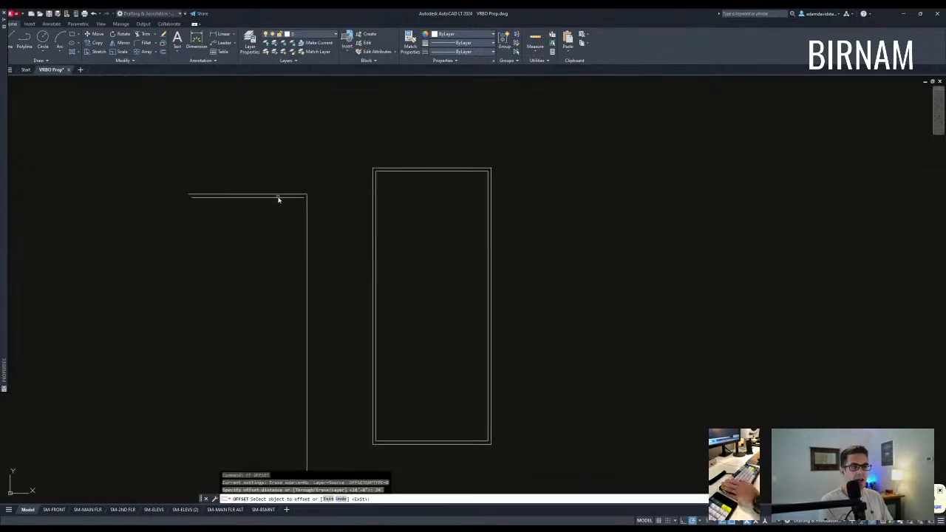
{"action": "left_click", "coordinate": [279, 236]}
{"action": "key", "text": "Escape"}
{"action": "key", "text": "Escape"}
- Trim the second form's right vertical line where it runs past the new bottom edge
{"action": "middle_click_drag", "start_coordinate": [283, 302], "coordinate": [283, 296]}
{"action": "scroll", "coordinate": [285, 293], "scroll_direction": "down", "scroll_amount": 2}
{"action": "type", "text": "t"}
{"action": "left_click", "coordinate": [307, 335]}
{"action": "left_click", "coordinate": [285, 318]}
{"action": "key", "text": "space"}
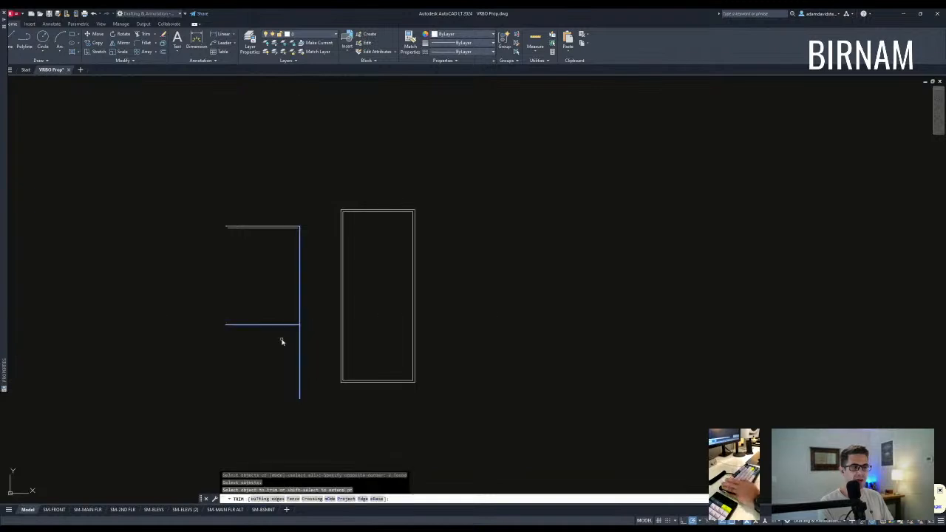
{"action": "left_click", "coordinate": [297, 353]}
{"action": "key", "text": "Escape"}
- Draw a vertical line from the bottom edge's left end up to the top wall to close the second form
{"action": "type", "text": "l"}
{"action": "left_click", "coordinate": [225, 324]}
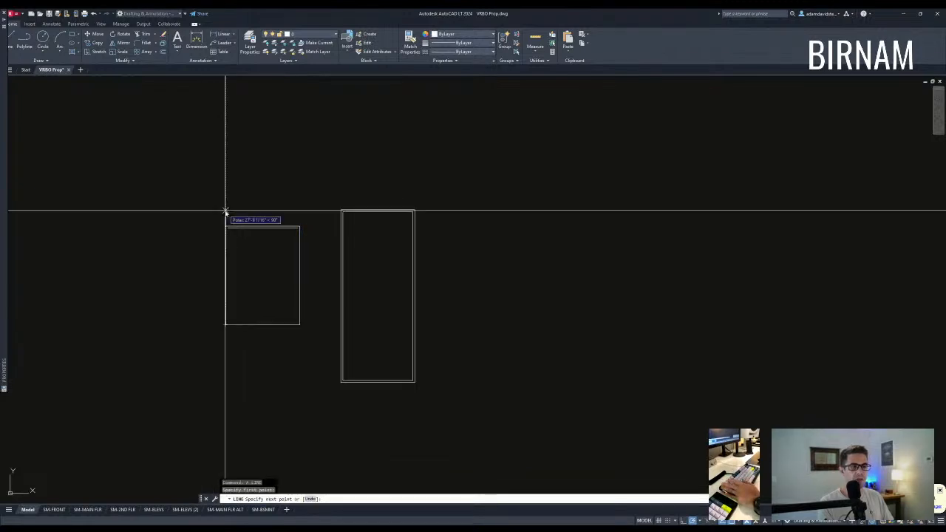
{"action": "key", "text": "Escape"}
{"action": "key", "text": "Escape"}
{"action": "key", "text": "Escape"}
- Offset the second form's bottom edge 6" inward
{"action": "scroll", "coordinate": [294, 251], "scroll_direction": "up", "scroll_amount": 2}
{"action": "middle_click_drag", "start_coordinate": [287, 347], "coordinate": [308, 313]}
{"action": "type", "text": "ff 6"}
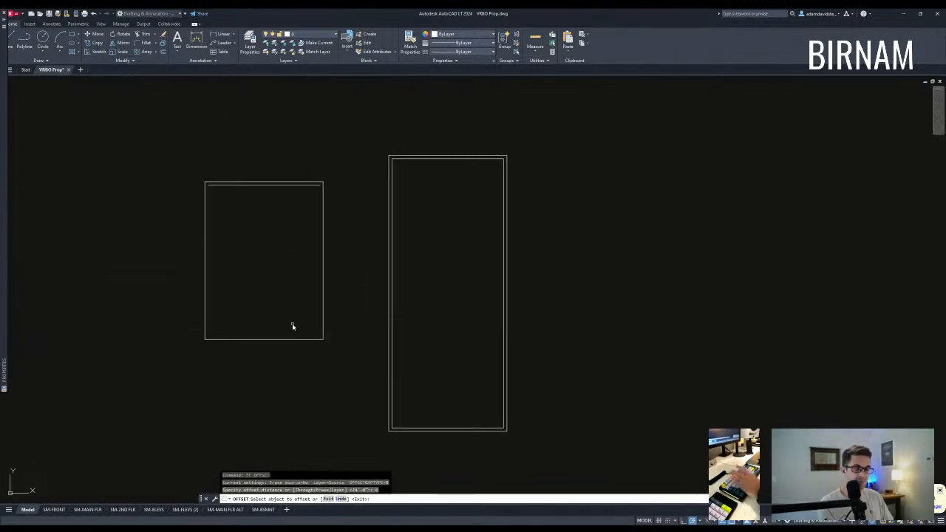
{"action": "left_click", "coordinate": [305, 306]}
{"action": "key", "text": "Escape"}
- Draw the second form's inner right and left wall lines from the inner top line's ends down to the bottom wall
{"action": "type", "text": "l"}
{"action": "left_click", "coordinate": [318, 184]}
{"action": "left_click", "coordinate": [318, 338]}
{"action": "key", "text": "Escape"}
{"action": "key", "text": "Escape"}
{"action": "type", "text": "l"}
{"action": "left_click", "coordinate": [208, 184]}
{"action": "left_click", "coordinate": [209, 335]}
{"action": "key", "text": "Escape"}
- Trim the inner bottom line's overshoot at the second form's lower left corner
{"action": "type", "text": "tr"}
{"action": "left_click", "coordinate": [342, 369]}
{"action": "left_click", "coordinate": [92, 304]}
{"action": "key", "text": "space"}
{"action": "scroll", "coordinate": [206, 340], "scroll_direction": "up", "scroll_amount": 6}
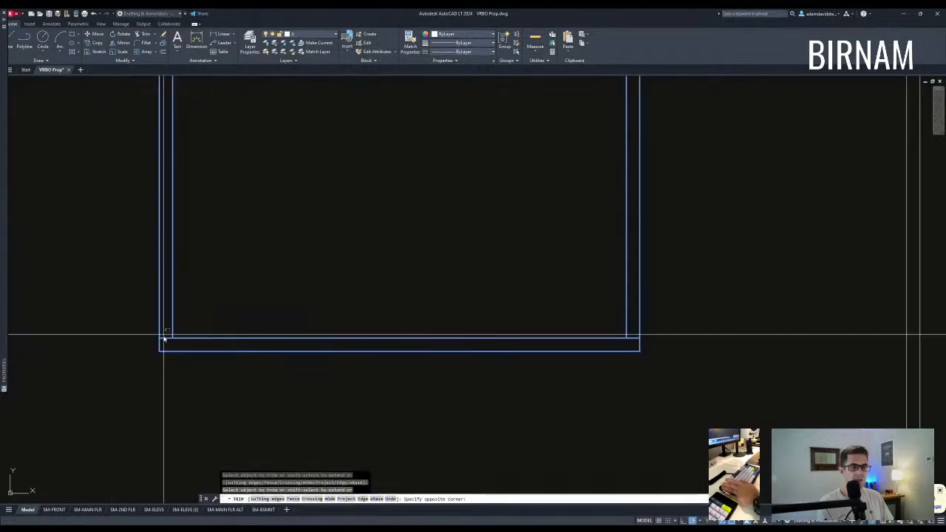
{"action": "middle_click_drag", "start_coordinate": [177, 346], "coordinate": [45, 331]}
{"action": "key", "text": "Escape"}
{"action": "type", "text": "t"}
{"action": "left_click", "coordinate": [528, 358]}
{"action": "left_click", "coordinate": [475, 301]}
{"action": "key", "text": "Escape"}
- Trim the inner bottom line's overshoot at the second form's lower right corner
{"action": "type", "text": "tr"}
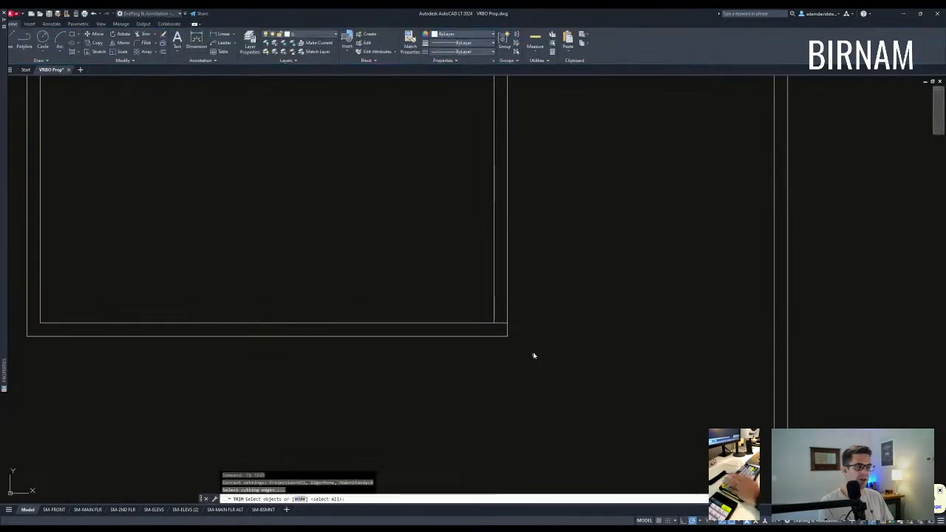
{"action": "left_click", "coordinate": [533, 353]}
{"action": "left_click", "coordinate": [481, 309]}
{"action": "key", "text": "space"}
{"action": "left_click", "coordinate": [500, 323]}
{"action": "key", "text": "Escape"}
{"action": "middle_click_drag", "start_coordinate": [507, 209], "coordinate": [402, 398]}
{"action": "scroll", "coordinate": [402, 397], "scroll_direction": "down", "scroll_amount": 4}
{"action": "type", "text": "a"}
{"action": "left_click", "coordinate": [402, 197]}
{"action": "key", "text": "Escape"}
{"action": "key", "text": "Escape"}
{"action": "left_click", "coordinate": [359, 222]}
{"action": "key", "text": "Escape"}
{"action": "key", "text": "Escape"}
- Copy the second form's two top wall lines from its upper left corner to its upper right corner
{"action": "left_click", "coordinate": [324, 228]}
{"action": "left_click", "coordinate": [277, 164]}
{"action": "type", "text": "cv"}
{"action": "left_click", "coordinate": [213, 198]}
{"action": "left_click", "coordinate": [402, 198]}
{"action": "key", "text": "Escape"}
- Move the copied pair of connector wall lines down 24"
{"action": "left_click", "coordinate": [464, 223]}
{"action": "left_click", "coordinate": [436, 181]}
{"action": "type", "text": "v"}
{"action": "left_click", "coordinate": [455, 163]}
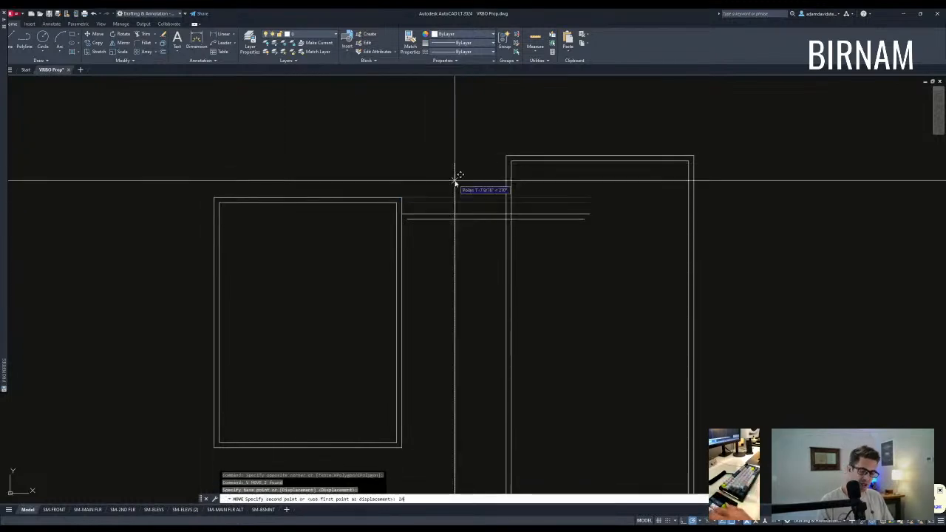
{"action": "type", "text": "24"}
{"action": "key", "text": "Escape"}
{"action": "key", "text": "Escape"}
{"action": "type", "text": "ex"}
{"action": "key", "text": "Escape"}
{"action": "key", "text": "Escape"}
- Trim the upper connector line where it crosses into the main form, using its outer left wall as the cutting edge
{"action": "type", "text": "t"}
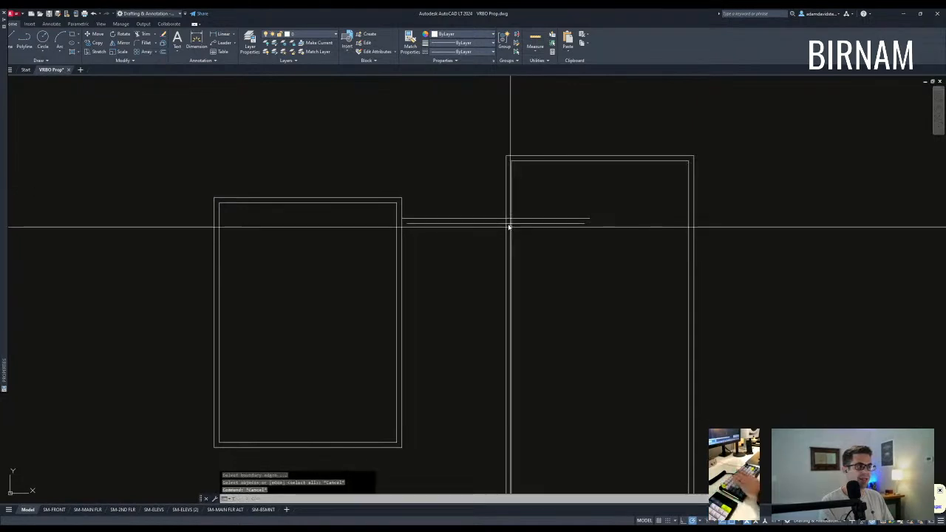
{"action": "type", "text": "r"}
{"action": "left_click", "coordinate": [507, 224]}
{"action": "key", "text": "Return"}
{"action": "left_click", "coordinate": [521, 219]}
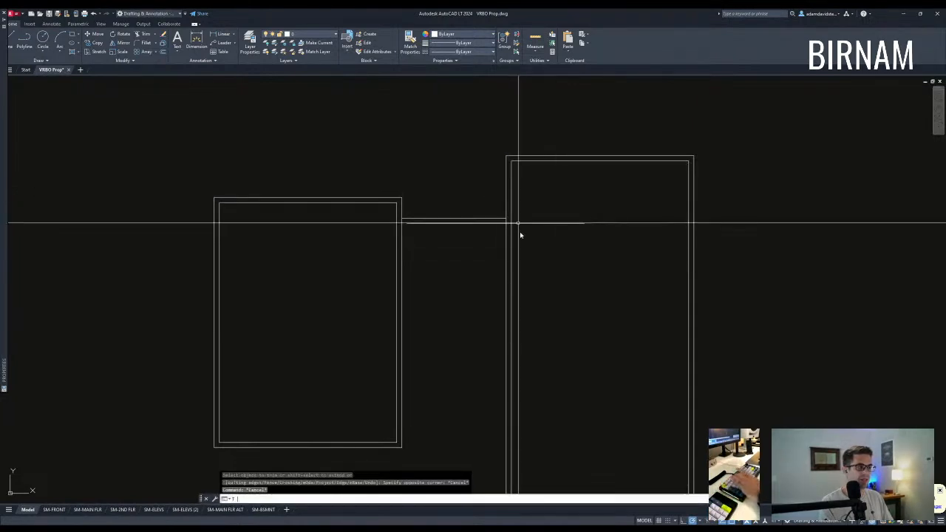
{"action": "key", "text": "Escape"}
{"action": "type", "text": "t"}
{"action": "key", "text": "Escape"}
{"action": "key", "text": "Escape"}
{"action": "key", "text": "Escape"}
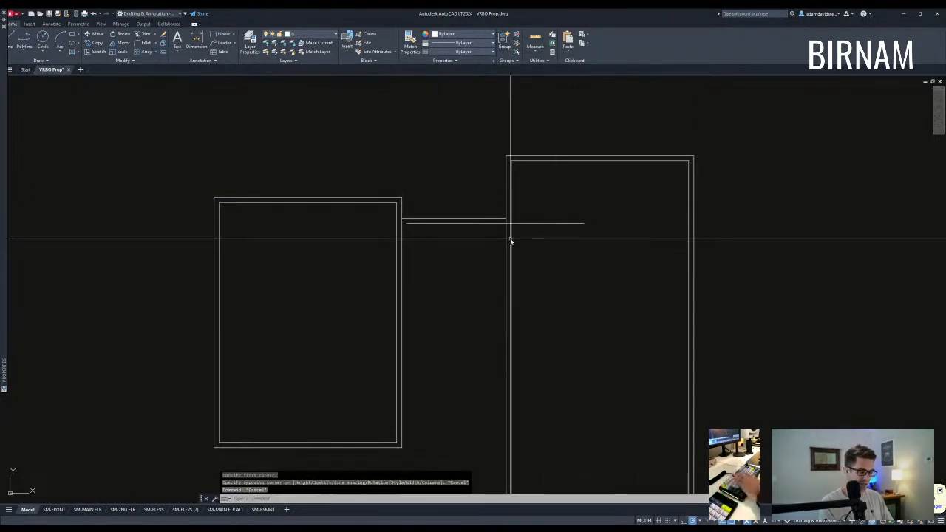
{"action": "type", "text": "t"}
{"action": "key", "text": "Escape"}
{"action": "key", "text": "Escape"}
{"action": "key", "text": "Escape"}
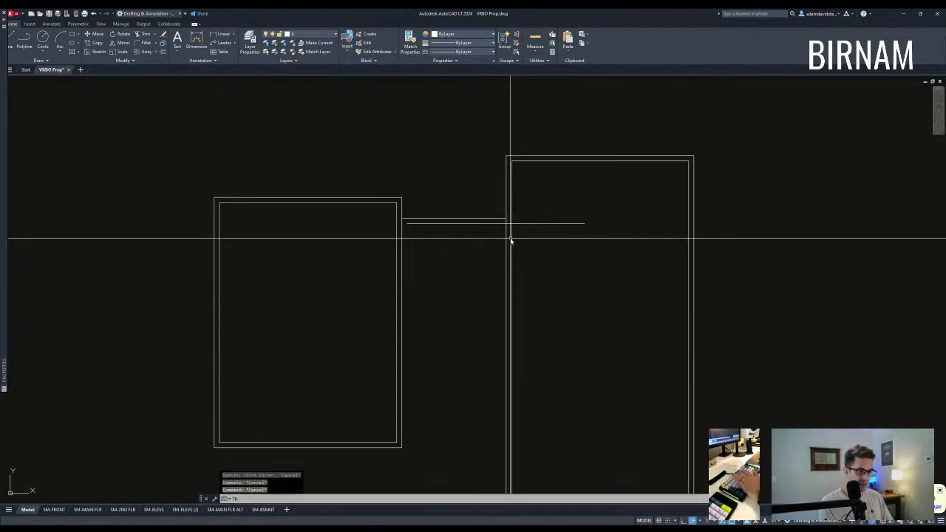
- Trim the lower connector line back to the main form's left wall
{"action": "type", "text": "tr"}
{"action": "left_click", "coordinate": [475, 230]}
{"action": "key", "text": "Escape"}
{"action": "key", "text": "Escape"}
{"action": "scroll", "coordinate": [512, 229], "scroll_direction": "up", "scroll_amount": 2}
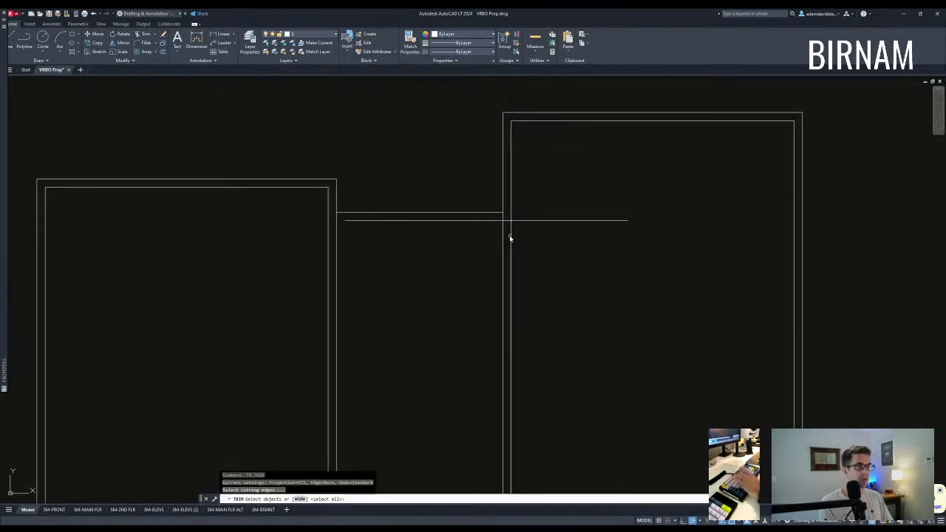
{"action": "scroll", "coordinate": [551, 233], "scroll_direction": "down", "scroll_amount": 3}
{"action": "key", "text": "Escape"}
- Offset the main form's inner top wall line downward, and move the new line slightly farther down
{"action": "type", "text": "o"}
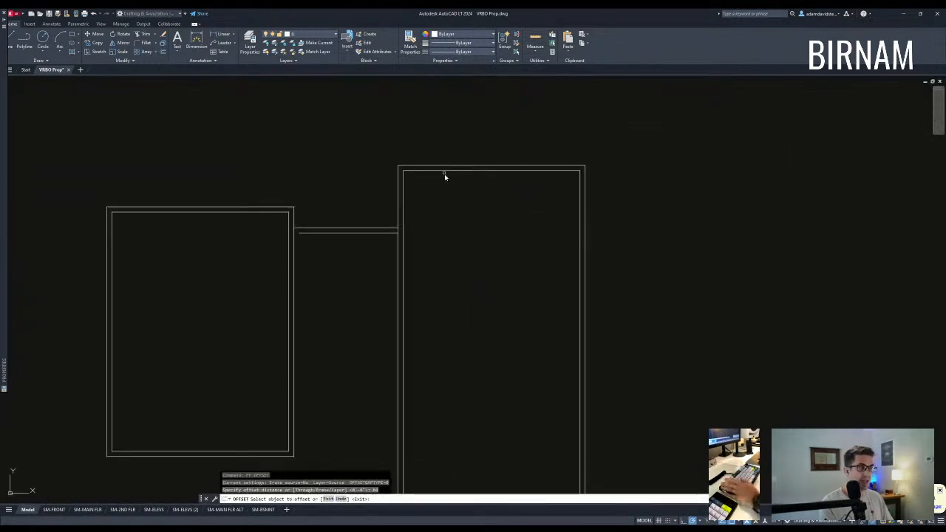
{"action": "left_click", "coordinate": [458, 206]}
{"action": "key", "text": "Escape"}
{"action": "key", "text": "Escape"}
{"action": "left_click", "coordinate": [484, 218]}
{"action": "left_click", "coordinate": [472, 255]}
{"action": "type", "text": "9"}
{"action": "key", "text": "Return"}
{"action": "left_click", "coordinate": [471, 262]}
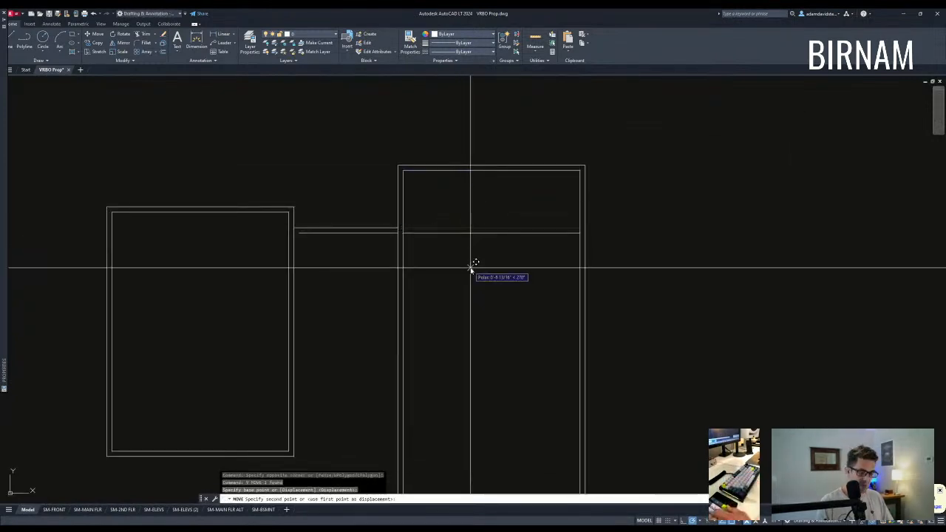
- Offset the new interior line 3.5" downward to form a partition wall
{"action": "type", "text": "o"}
{"action": "key", "text": "Return"}
{"action": "key", "text": "Return"}
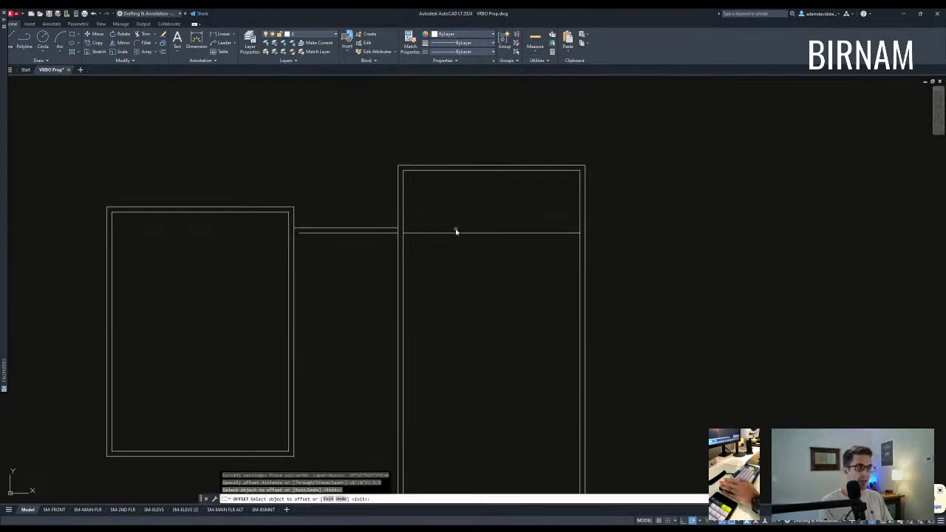
{"action": "left_click", "coordinate": [459, 233]}
{"action": "left_click", "coordinate": [474, 278]}
{"action": "key", "text": "Escape"}
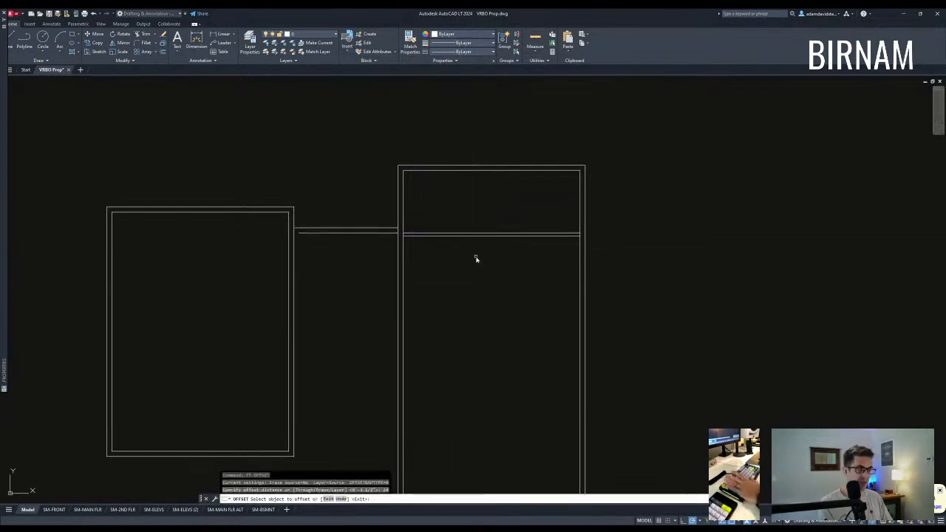
- Offset the partition wall's lower line 24" downward
{"action": "key", "text": "Escape"}
{"action": "scroll", "coordinate": [454, 272], "scroll_direction": "down", "scroll_amount": 5}
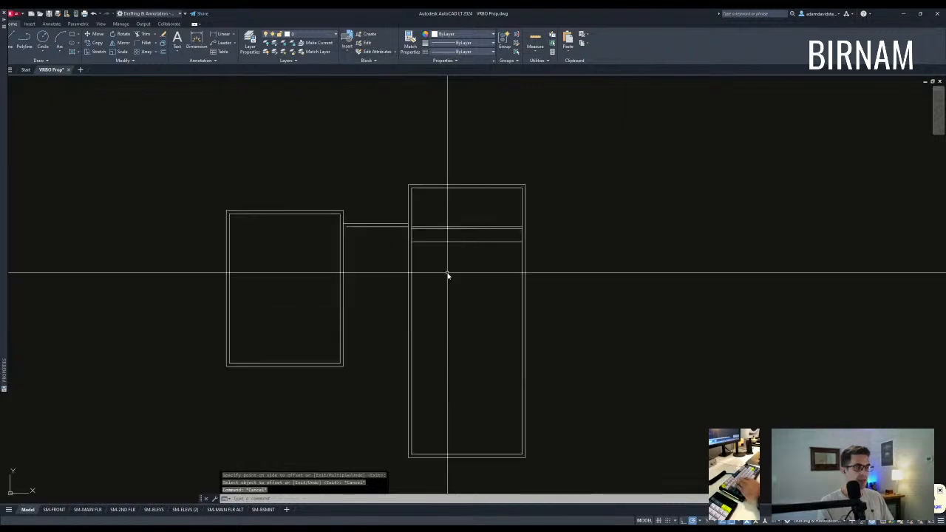
{"action": "scroll", "coordinate": [433, 242], "scroll_direction": "up", "scroll_amount": 2}
{"action": "middle_click_drag", "start_coordinate": [505, 299], "coordinate": [505, 280]}
{"action": "middle_click_drag", "start_coordinate": [463, 265], "coordinate": [466, 279]}
{"action": "key", "text": "Escape"}
{"action": "key", "text": "Escape"}
- Offset the 24" line below the partition downward twice and the main form's inner side walls inward, each by 48"
{"action": "type", "text": "ff"}
{"action": "key", "text": "space"}
{"action": "type", "text": "4"}
{"action": "key", "text": "Return"}
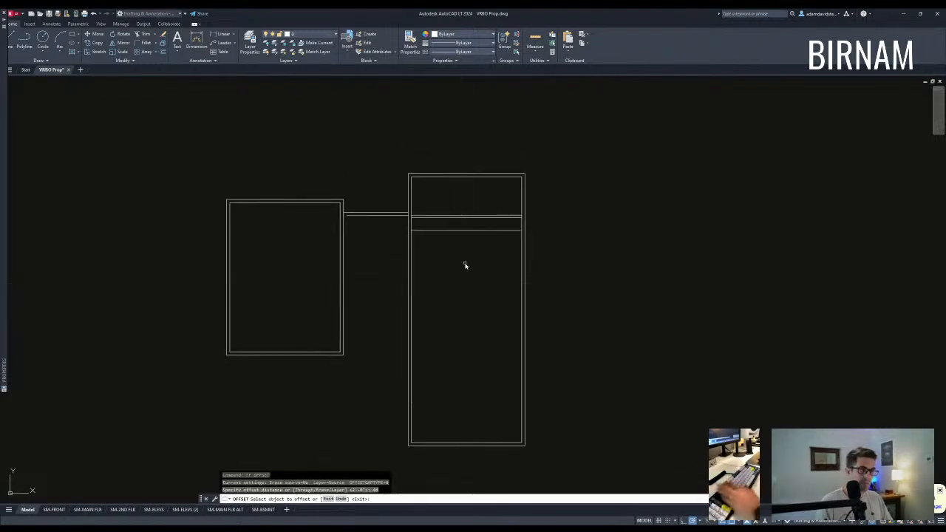
{"action": "left_click", "coordinate": [457, 230]}
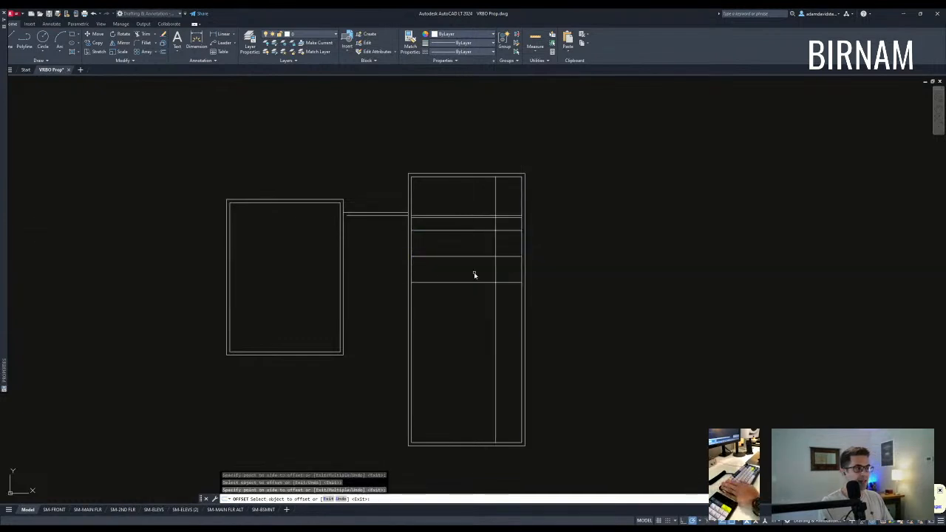
{"action": "scroll", "coordinate": [481, 274], "scroll_direction": "up", "scroll_amount": 2}
{"action": "key", "text": "Escape"}
- Trim the 48" offset lines down to a freestanding island rectangle below the partition
{"action": "type", "text": "tr"}
{"action": "key", "text": "space"}
{"action": "left_click", "coordinate": [530, 302]}
{"action": "left_click", "coordinate": [396, 227]}
{"action": "left_click", "coordinate": [405, 298]}
{"action": "left_click", "coordinate": [401, 308]}
{"action": "left_click", "coordinate": [385, 227]}
{"action": "left_click", "coordinate": [513, 231]}
{"action": "left_click", "coordinate": [378, 222]}
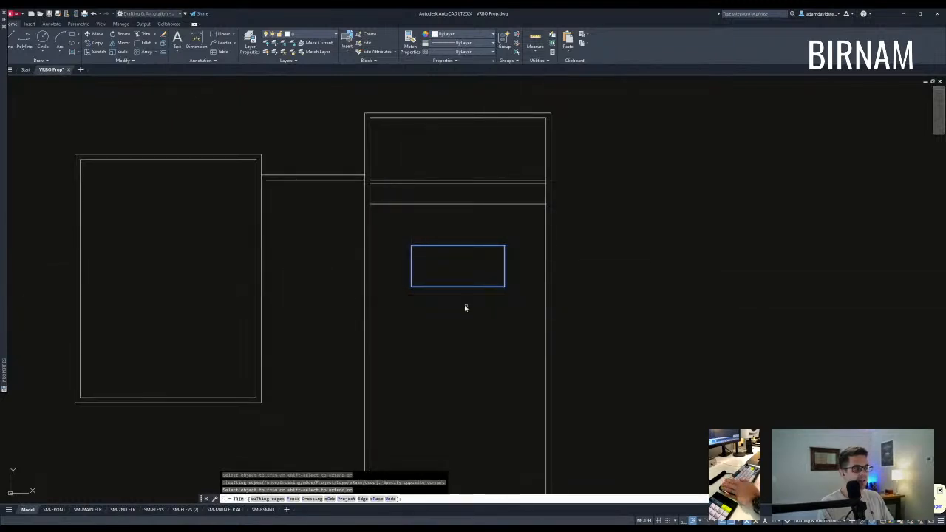
{"action": "key", "text": "Escape"}
- Offset the island rectangle's lower edge upward to divide the island lengthwise through its middle
{"action": "type", "text": "o"}
{"action": "key", "text": "space"}
{"action": "key", "text": "space"}
{"action": "left_click", "coordinate": [454, 287]}
{"action": "left_click", "coordinate": [455, 263]}
{"action": "key", "text": "Escape"}
{"action": "middle_click_drag", "start_coordinate": [455, 258], "coordinate": [447, 286]}
{"action": "left_click", "coordinate": [349, 252]}
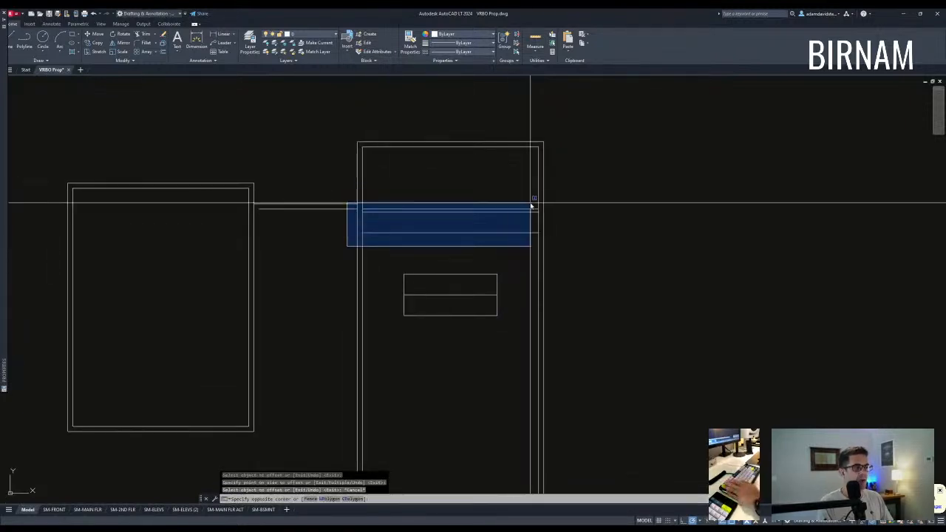
{"action": "key", "text": "Escape"}
{"action": "left_click", "coordinate": [392, 342]}
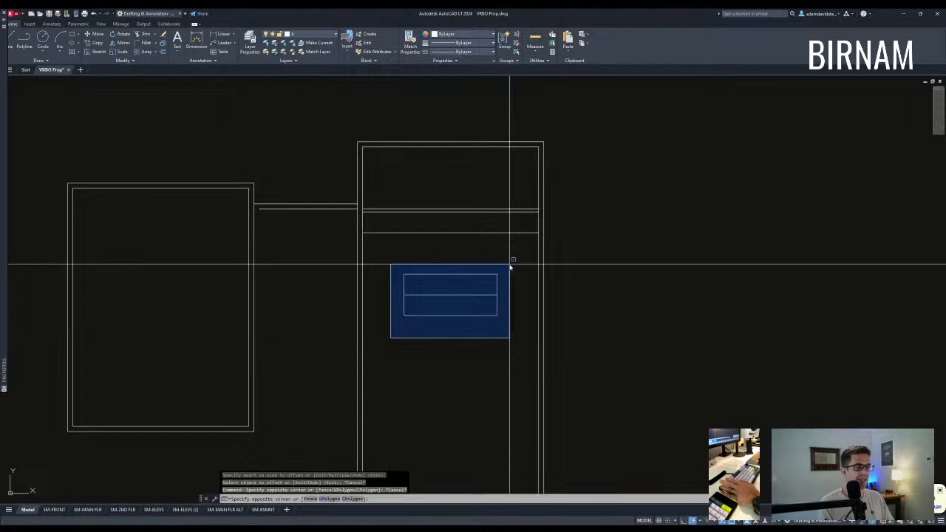
{"action": "key", "text": "Escape"}
{"action": "left_click", "coordinate": [345, 223]}
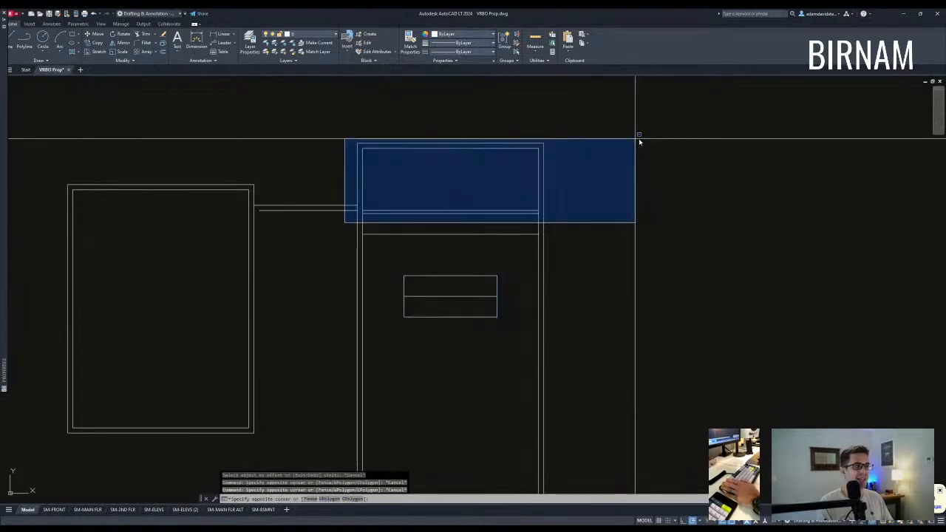
{"action": "key", "text": "Escape"}
- Draw a vertical line from the midpoint of the horizontal partition's upper line to the inner top wall
{"action": "type", "text": "l"}
{"action": "key", "text": "Return"}
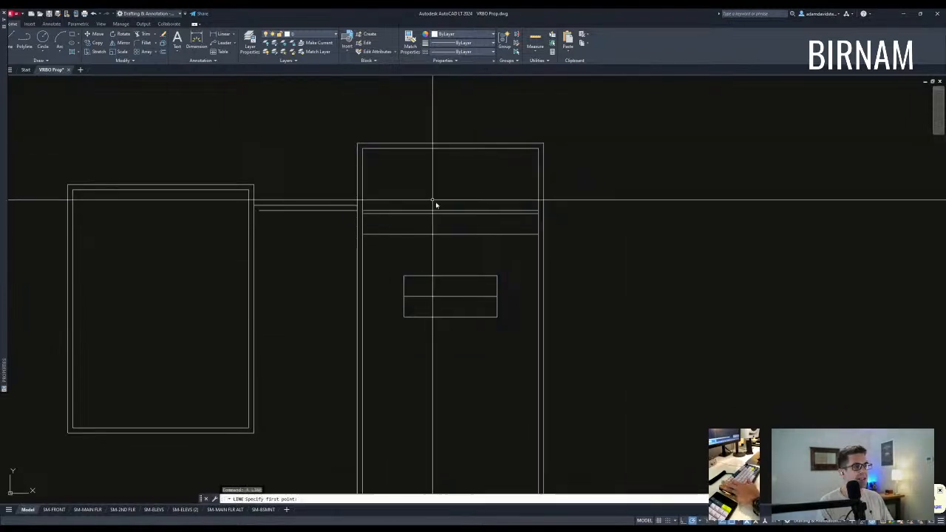
{"action": "left_click", "coordinate": [450, 211]}
{"action": "left_click", "coordinate": [449, 149]}
{"action": "key", "text": "Return"}
- Offset the vertical centre line 1.75" to each side and erase the original to form a dividing wall
{"action": "type", "text": "o"}
{"action": "key", "text": "Return"}
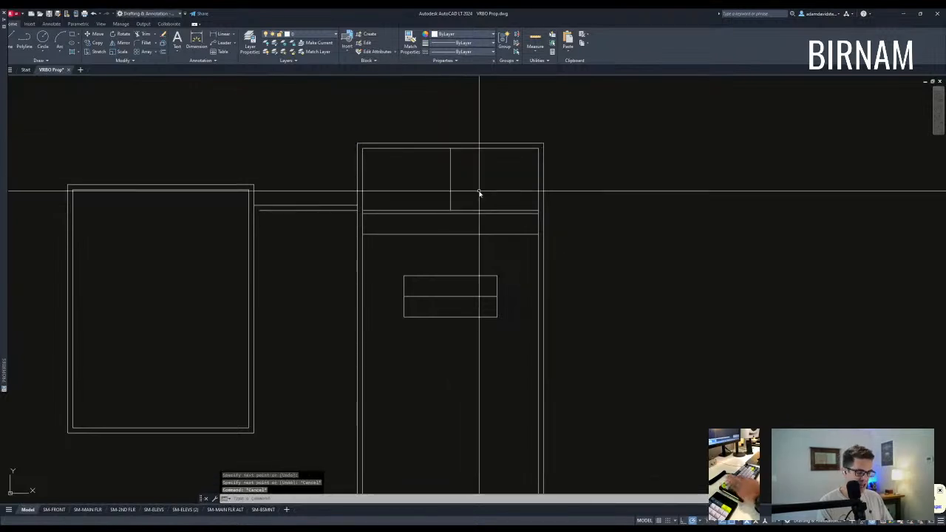
{"action": "type", "text": "1.75"}
{"action": "key", "text": "Return"}
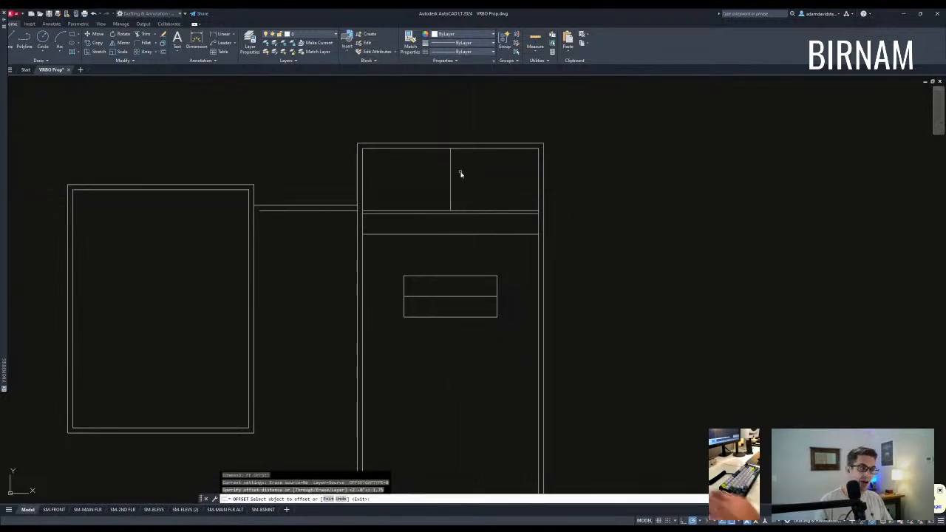
{"action": "left_click", "coordinate": [450, 158]}
{"action": "scroll", "coordinate": [447, 161], "scroll_direction": "up", "scroll_amount": 2}
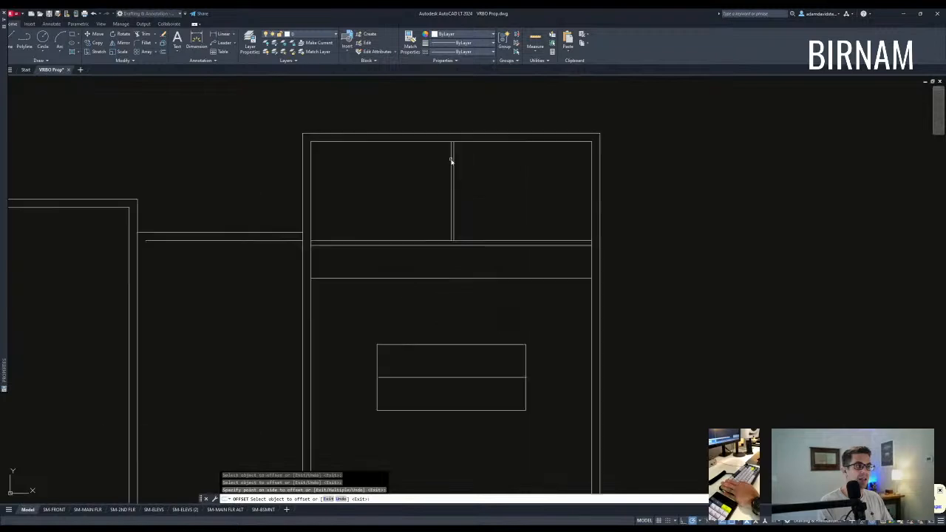
{"action": "left_click", "coordinate": [452, 160]}
{"action": "left_click", "coordinate": [430, 167]}
{"action": "key", "text": "Escape"}
{"action": "key", "text": "Escape"}
{"action": "left_click", "coordinate": [452, 176]}
{"action": "type", "text": "e"}
{"action": "key", "text": "Return"}
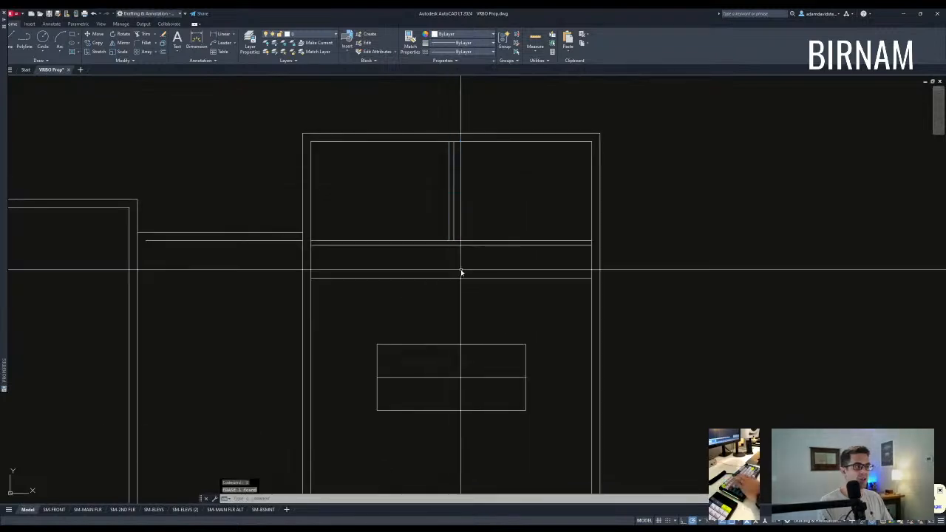
- Trim the horizontal partition's upper line between the two dividing wall lines to clean up the T-junction
{"action": "type", "text": "tr"}
{"action": "key", "text": "Return"}
{"action": "left_click", "coordinate": [475, 269]}
{"action": "left_click", "coordinate": [443, 234]}
{"action": "key", "text": "Return"}
{"action": "scroll", "coordinate": [449, 240], "scroll_direction": "up", "scroll_amount": 3}
{"action": "left_click", "coordinate": [448, 246]}
{"action": "left_click", "coordinate": [452, 230]}
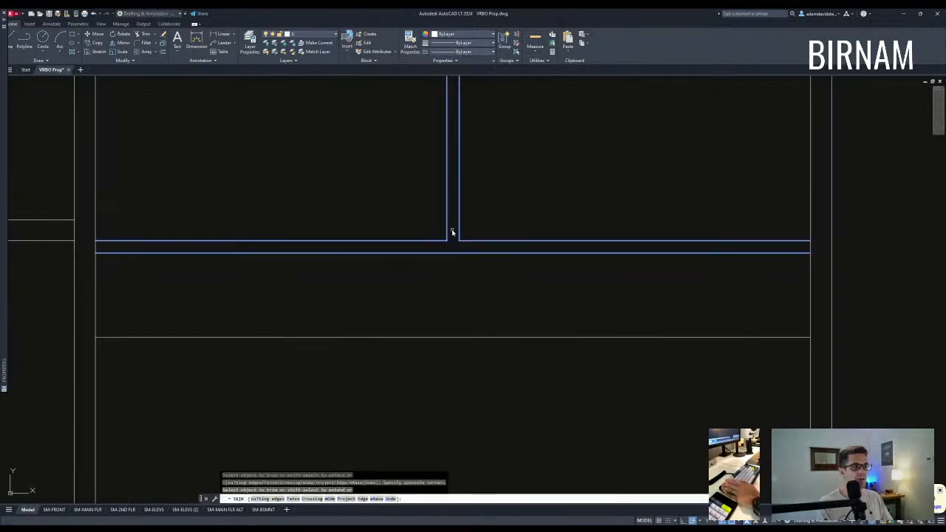
{"action": "key", "text": "Escape"}
{"action": "key", "text": "Escape"}
{"action": "key", "text": "Escape"}
- Offset the left room's dividing wall line and inner top wall line 12" into the room
{"action": "scroll", "coordinate": [453, 232], "scroll_direction": "down", "scroll_amount": 4}
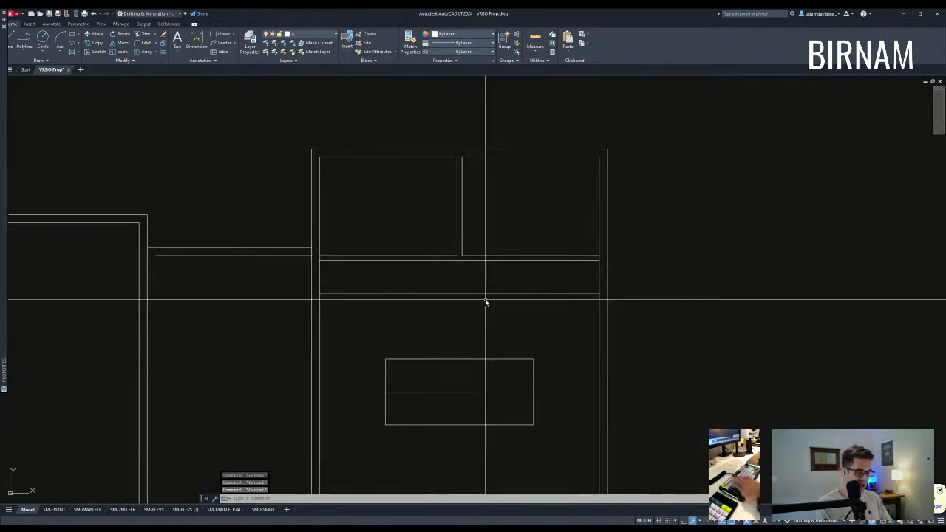
{"action": "type", "text": "o"}
{"action": "key", "text": "Return"}
{"action": "key", "text": "Escape"}
{"action": "type", "text": "o"}
{"action": "key", "text": "Return"}
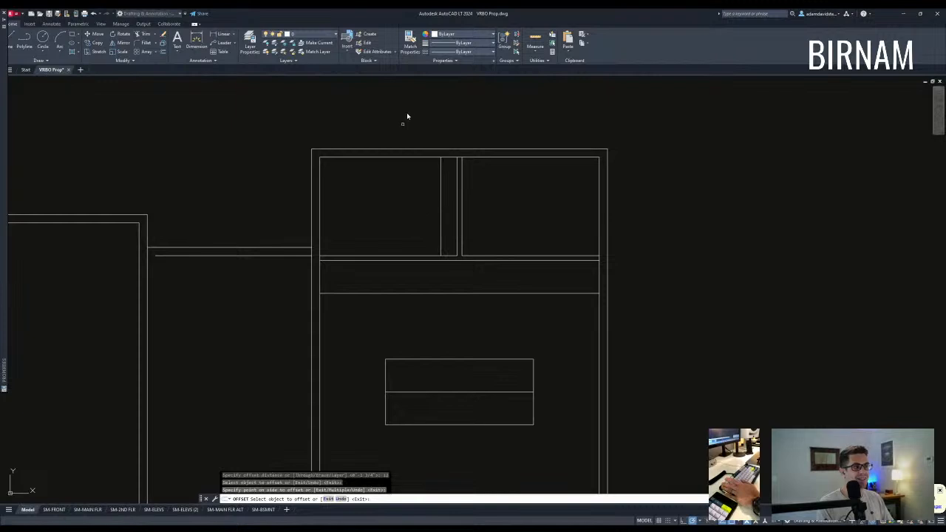
{"action": "left_click", "coordinate": [383, 157]}
{"action": "left_click", "coordinate": [451, 175]}
{"action": "key", "text": "Escape"}
- Fillet the left room's two 12" offset lines into a square corner with zero radius
{"action": "type", "text": "f"}
{"action": "key", "text": "Return"}
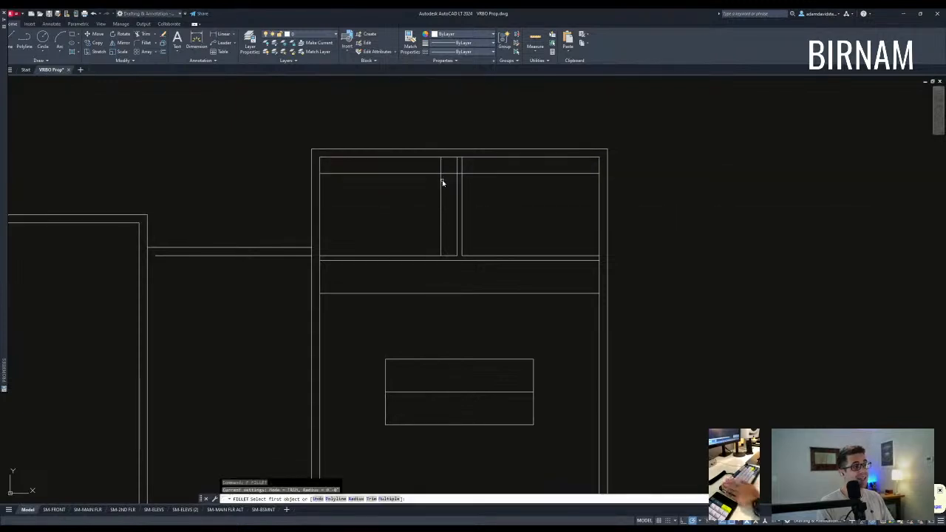
{"action": "left_click", "coordinate": [440, 182]}
{"action": "left_click", "coordinate": [440, 182]}
{"action": "key", "text": "Escape"}
- Match the left room's two shelf lines to the properties of the magenta line in the Goshawk first-floor plan
{"action": "scroll", "coordinate": [449, 244], "scroll_direction": "down", "scroll_amount": 2}
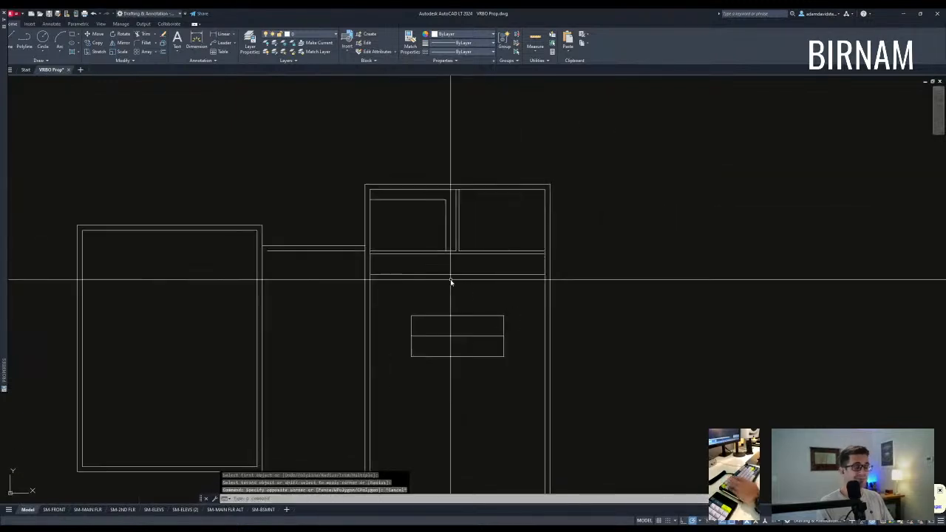
{"action": "middle_click_drag", "start_coordinate": [450, 281], "coordinate": [454, 285]}
{"action": "key", "text": "Escape"}
{"action": "scroll", "coordinate": [447, 292], "scroll_direction": "down", "scroll_amount": 6}
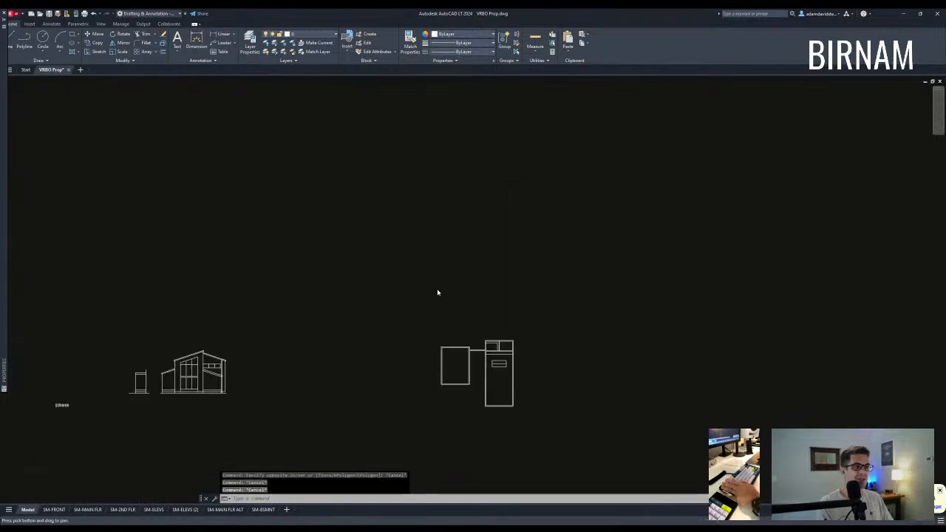
{"action": "scroll", "coordinate": [277, 316], "scroll_direction": "up", "scroll_amount": 2}
{"action": "scroll", "coordinate": [277, 316], "scroll_direction": "up", "scroll_amount": 3}
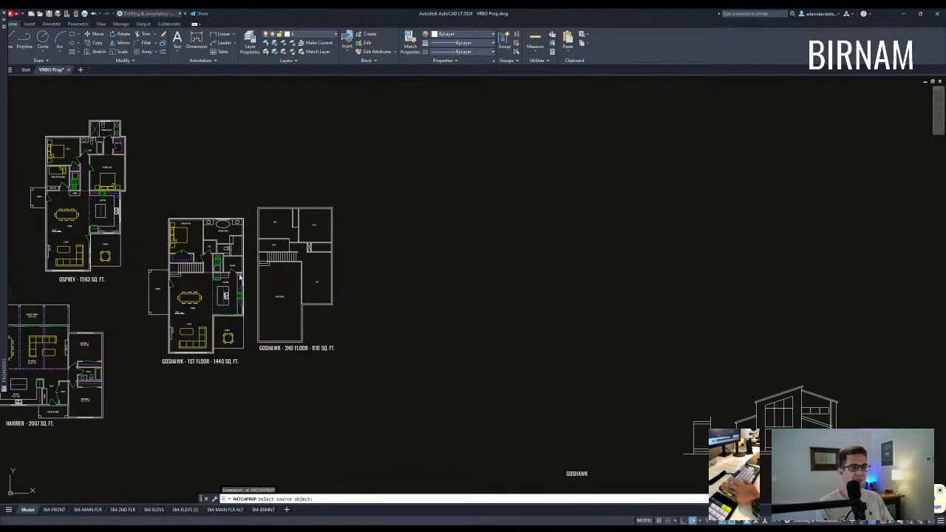
{"action": "left_click", "coordinate": [240, 276]}
{"action": "scroll", "coordinate": [428, 238], "scroll_direction": "up", "scroll_amount": 8}
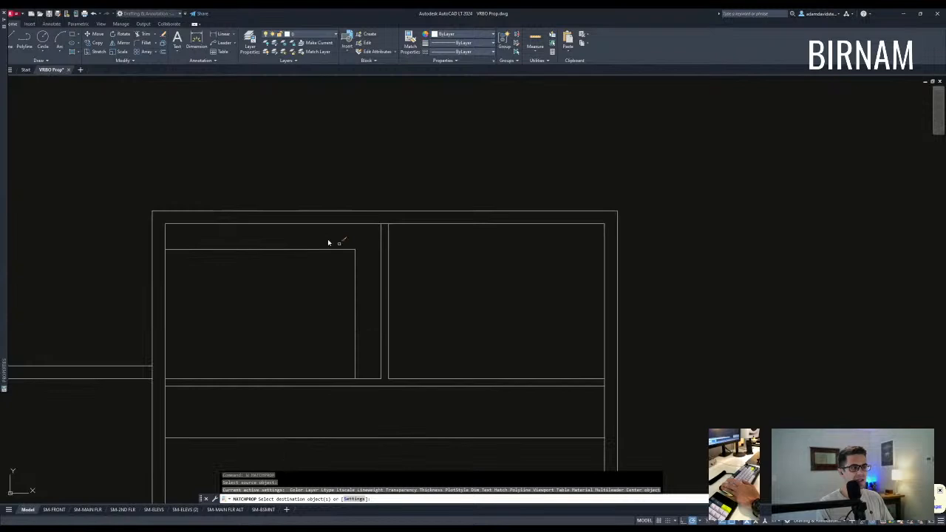
{"action": "left_click", "coordinate": [369, 260]}
{"action": "left_click", "coordinate": [344, 230]}
{"action": "key", "text": "Escape"}
{"action": "middle_click_drag", "start_coordinate": [403, 359], "coordinate": [402, 324]}
{"action": "key", "text": "Escape"}
{"action": "key", "text": "Escape"}
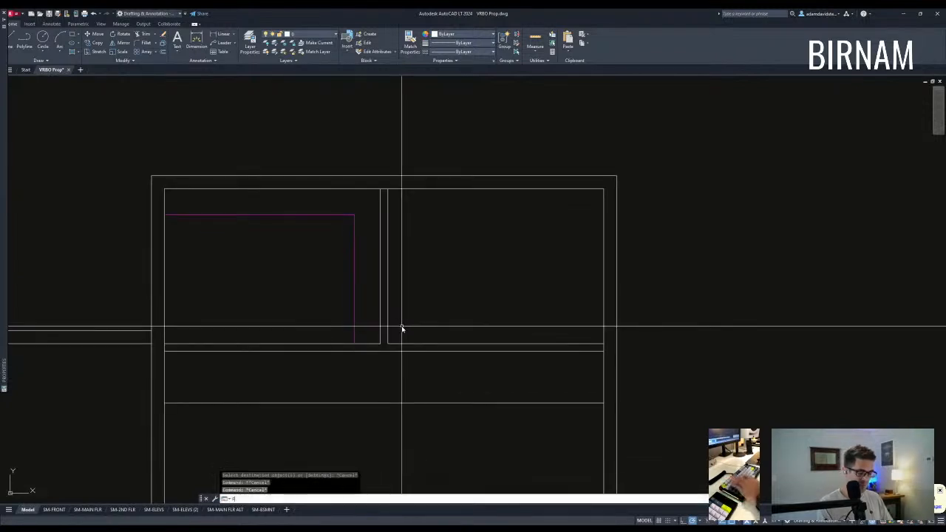
{"action": "key", "text": "Escape"}
- Offset the right room's dividing wall and top wall lines 24" inward and fillet them into a square corner
{"action": "middle_click_drag", "start_coordinate": [511, 215], "coordinate": [513, 205]}
{"action": "type", "text": "o"}
{"action": "key", "text": "space"}
{"action": "key", "text": "space"}
{"action": "key", "text": "Escape"}
{"action": "type", "text": "f"}
{"action": "key", "text": "space"}
{"action": "scroll", "coordinate": [454, 232], "scroll_direction": "down", "scroll_amount": 5}
{"action": "key", "text": "Escape"}
{"action": "key", "text": "Escape"}
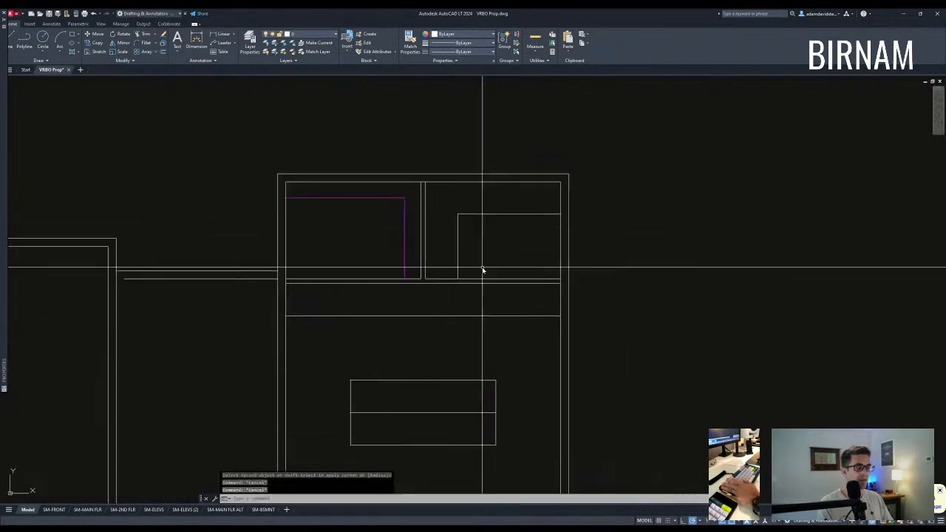
- Offset the main form's right and left inner side walls 42" inward
{"action": "type", "text": "o"}
{"action": "key", "text": "space"}
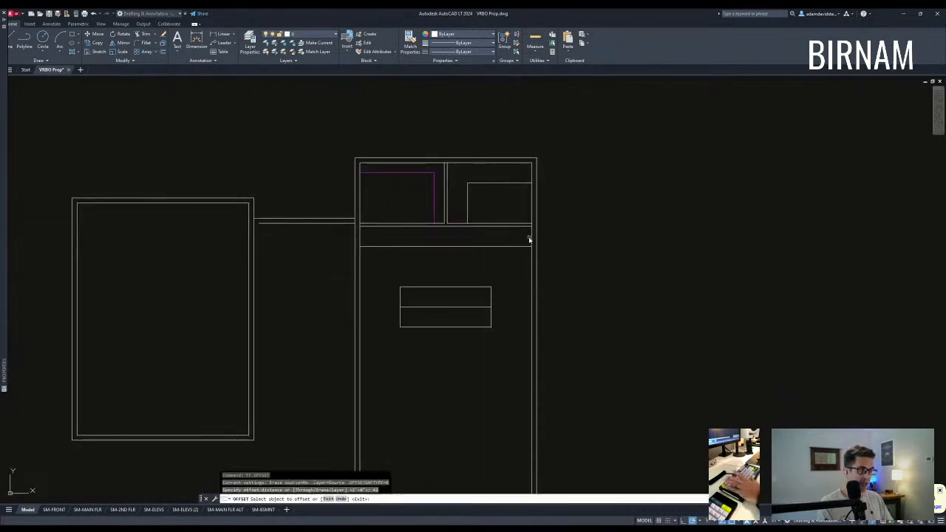
{"action": "left_click", "coordinate": [530, 264]}
{"action": "left_click", "coordinate": [506, 270]}
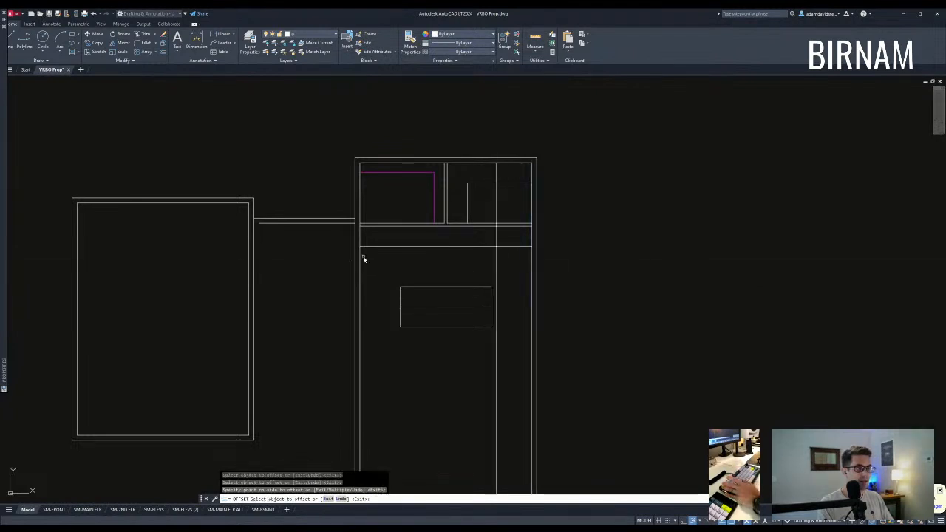
{"action": "left_click", "coordinate": [360, 257]}
{"action": "left_click", "coordinate": [377, 256]}
{"action": "key", "text": "Escape"}
{"action": "key", "text": "Escape"}
- Trim the 42" offset lines below the counter line, and the counter line's end beyond the left offset line
{"action": "type", "text": "tr"}
{"action": "key", "text": "space"}
{"action": "left_click", "coordinate": [519, 258]}
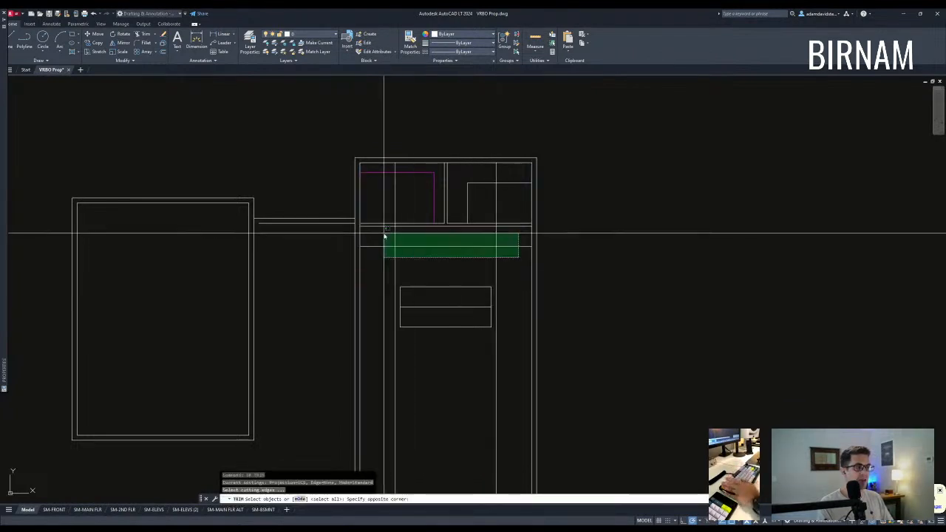
{"action": "left_click", "coordinate": [383, 232]}
{"action": "key", "text": "space"}
{"action": "left_click", "coordinate": [507, 260]}
{"action": "left_click", "coordinate": [483, 254]}
{"action": "key", "text": "Escape"}
{"action": "key", "text": "Escape"}
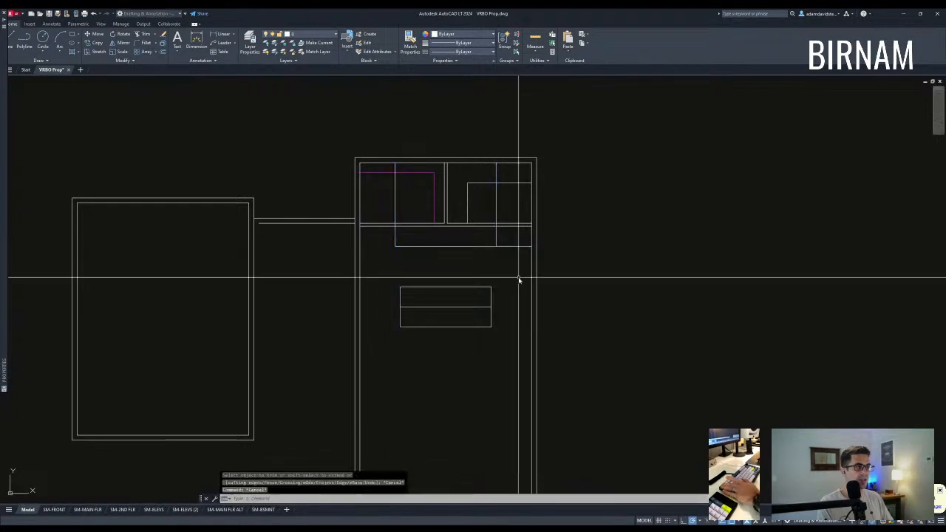
- Trim the 42" offset lines above the kitchen's back wall and the counter line's overhang beyond the right offset line
{"action": "type", "text": "tr"}
{"action": "key", "text": "space"}
{"action": "left_click", "coordinate": [504, 228]}
{"action": "scroll", "coordinate": [501, 232], "scroll_direction": "up", "scroll_amount": 2}
{"action": "left_click", "coordinate": [319, 192]}
{"action": "key", "text": "Escape"}
{"action": "key", "text": "Escape"}
{"action": "type", "text": "tr"}
{"action": "key", "text": "space"}
{"action": "left_click", "coordinate": [517, 263]}
{"action": "left_click", "coordinate": [477, 219]}
{"action": "key", "text": "Escape"}
- Copy a range and double sink from another plan to the open space right of the main form
{"action": "scroll", "coordinate": [508, 255], "scroll_direction": "down", "scroll_amount": 2}
{"action": "scroll", "coordinate": [502, 263], "scroll_direction": "up", "scroll_amount": 2}
{"action": "left_click", "coordinate": [502, 264]}
{"action": "key", "text": "Escape"}
{"action": "key", "text": "Escape"}
{"action": "scroll", "coordinate": [287, 269], "scroll_direction": "down", "scroll_amount": 8}
{"action": "scroll", "coordinate": [404, 317], "scroll_direction": "up", "scroll_amount": 8}
{"action": "left_click", "coordinate": [404, 311]}
{"action": "key", "text": "Escape"}
{"action": "left_click", "coordinate": [409, 348]}
{"action": "left_click", "coordinate": [393, 328]}
{"action": "left_click", "coordinate": [194, 334]}
{"action": "left_click", "coordinate": [179, 322]}
{"action": "type", "text": "co"}
{"action": "left_click", "coordinate": [194, 340]}
{"action": "scroll", "coordinate": [196, 340], "scroll_direction": "down", "scroll_amount": 4}
{"action": "scroll", "coordinate": [194, 342], "scroll_direction": "down", "scroll_amount": 8}
{"action": "middle_click_drag", "start_coordinate": [416, 341], "coordinate": [28, 255]}
{"action": "scroll", "coordinate": [472, 336], "scroll_direction": "up", "scroll_amount": 8}
{"action": "left_click", "coordinate": [475, 271]}
{"action": "key", "text": "Escape"}
- Rotate the copied range and double sink a quarter turn
{"action": "left_click", "coordinate": [563, 318]}
{"action": "left_click", "coordinate": [457, 222]}
{"action": "type", "text": "ro"}
{"action": "left_click", "coordinate": [499, 222]}
{"action": "left_click", "coordinate": [499, 212]}
- Move the range and sink into the kitchen, placing the range's back midpoint on the midpoint of the counter's front line
{"action": "middle_click_drag", "start_coordinate": [536, 190], "coordinate": [521, 283]}
{"action": "left_click", "coordinate": [574, 377]}
{"action": "left_click", "coordinate": [496, 245]}
{"action": "type", "text": "m"}
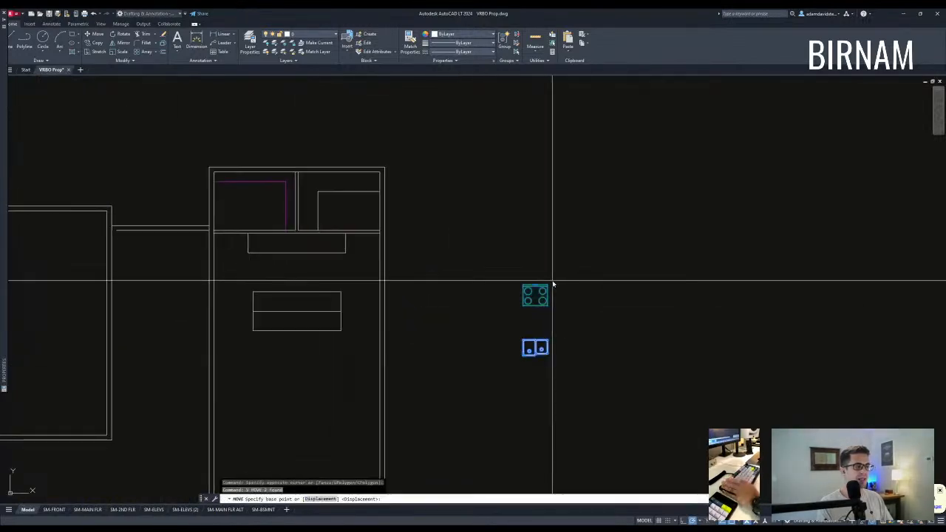
{"action": "left_click", "coordinate": [533, 285]}
{"action": "scroll", "coordinate": [295, 255], "scroll_direction": "up", "scroll_amount": 2}
{"action": "left_click", "coordinate": [294, 251]}
- Move the range straight up until its back meets the kitchen's rear wall
{"action": "left_click", "coordinate": [314, 250]}
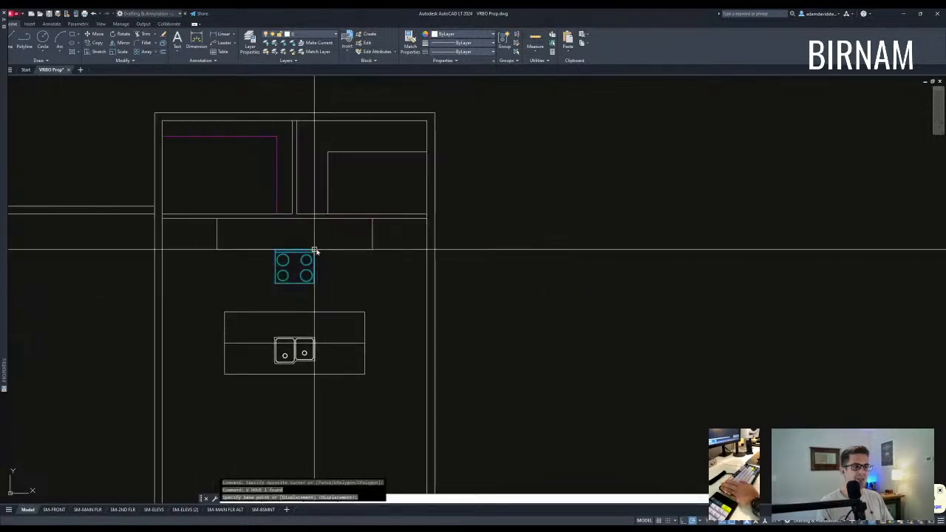
{"action": "left_click", "coordinate": [314, 218]}
{"action": "key", "text": "Escape"}
{"action": "key", "text": "Escape"}
- Trim the counter's front line where it crosses the range
{"action": "scroll", "coordinate": [303, 238], "scroll_direction": "up", "scroll_amount": 4}
{"action": "type", "text": "tr"}
{"action": "left_click", "coordinate": [368, 236]}
{"action": "left_click", "coordinate": [100, 204]}
{"action": "key", "text": "space"}
{"action": "left_click", "coordinate": [284, 289]}
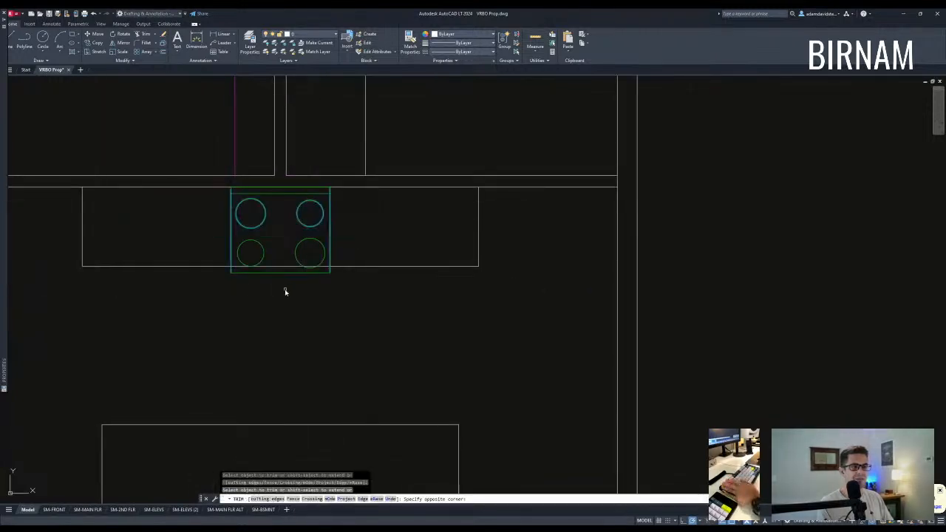
{"action": "left_click", "coordinate": [285, 262]}
{"action": "key", "text": "Escape"}
- Move the double sink straight up from the island's middle line toward its upper edge
{"action": "middle_click_drag", "start_coordinate": [312, 327], "coordinate": [342, 143]}
{"action": "scroll", "coordinate": [342, 147], "scroll_direction": "down", "scroll_amount": 2}
{"action": "scroll", "coordinate": [348, 275], "scroll_direction": "up", "scroll_amount": 2}
{"action": "left_click", "coordinate": [294, 254]}
{"action": "type", "text": "m"}
{"action": "left_click", "coordinate": [376, 246]}
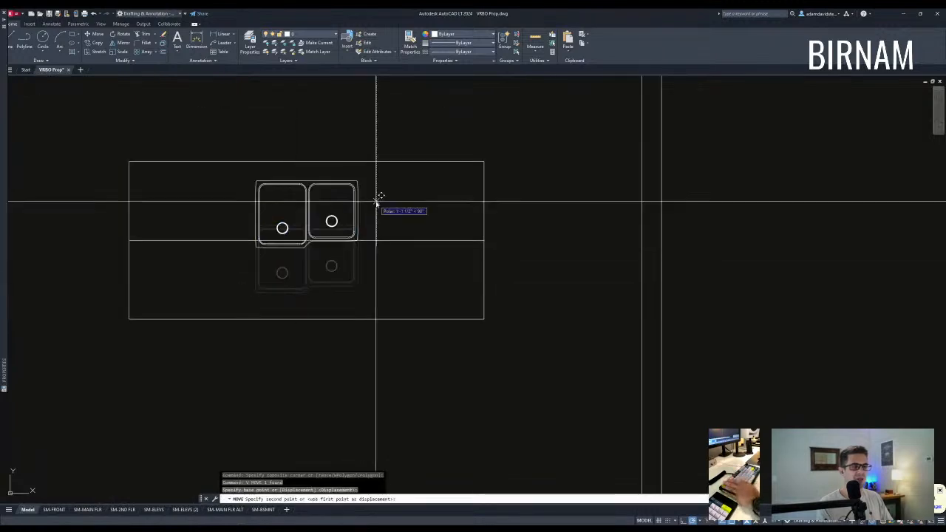
{"action": "left_click", "coordinate": [375, 192]}
{"action": "key", "text": "Escape"}
{"action": "key", "text": "Escape"}
- Nudge the double sink slightly upward so it fits between the island's upper edge and its middle line
{"action": "middle_click_drag", "start_coordinate": [375, 199], "coordinate": [384, 244]}
{"action": "left_click", "coordinate": [383, 244]}
{"action": "left_click", "coordinate": [321, 226]}
{"action": "type", "text": "m"}
{"action": "scroll", "coordinate": [383, 243], "scroll_direction": "up", "scroll_amount": 2}
{"action": "left_click", "coordinate": [383, 243]}
{"action": "left_click", "coordinate": [383, 238]}
{"action": "key", "text": "Escape"}
{"action": "key", "text": "Escape"}
{"action": "key", "text": "Escape"}
- Match the island's middle line to the properties of a dashed line in the plan left of the Goshawk first floor
{"action": "scroll", "coordinate": [415, 273], "scroll_direction": "down", "scroll_amount": 10}
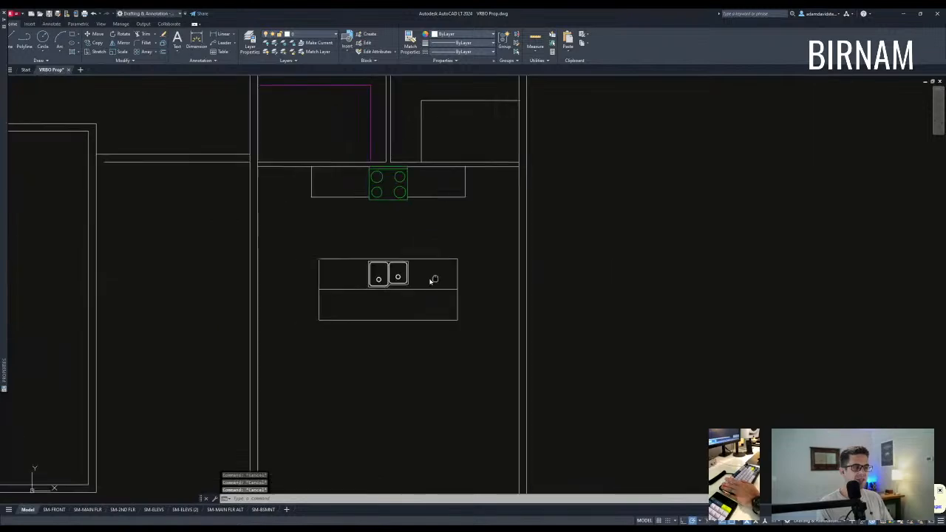
{"action": "middle_click_drag", "start_coordinate": [276, 272], "coordinate": [433, 299]}
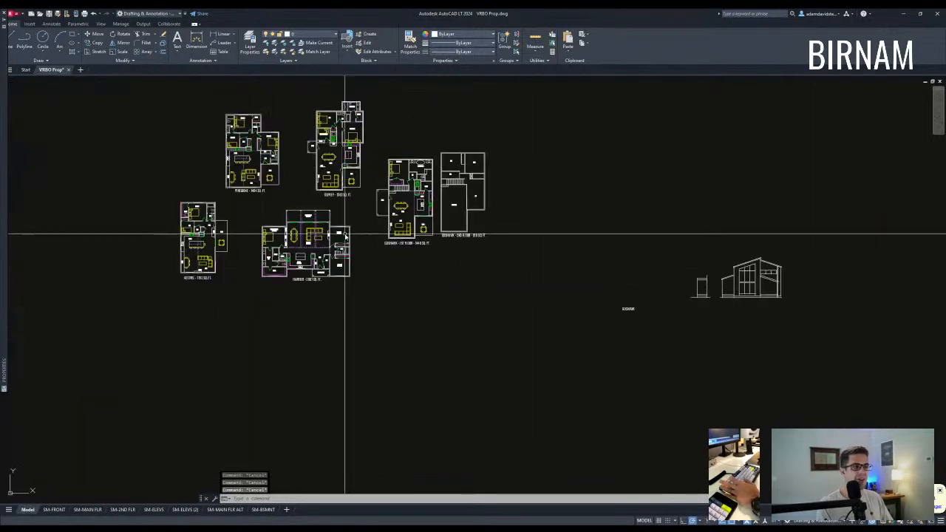
{"action": "scroll", "coordinate": [346, 232], "scroll_direction": "up", "scroll_amount": 7}
{"action": "type", "text": "w"}
{"action": "left_click", "coordinate": [152, 291]}
{"action": "left_click", "coordinate": [148, 286]}
{"action": "scroll", "coordinate": [259, 290], "scroll_direction": "down", "scroll_amount": 5}
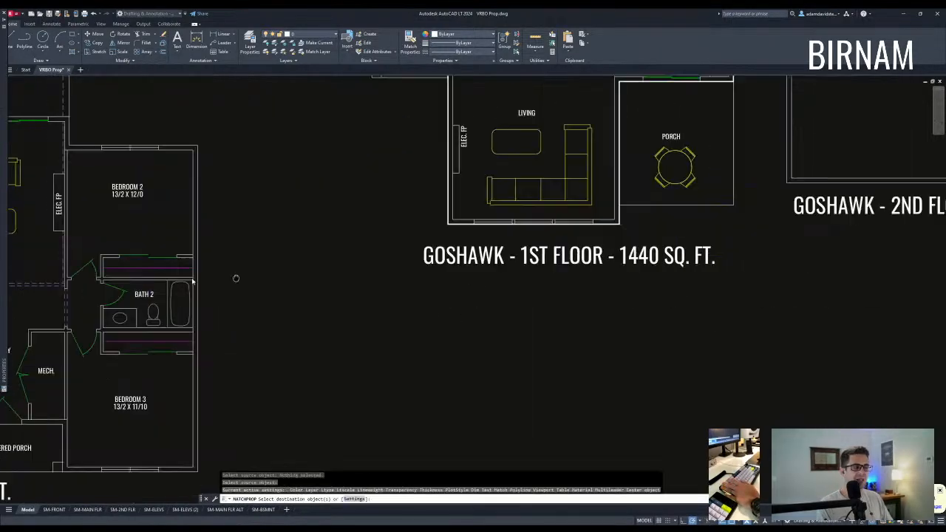
{"action": "scroll", "coordinate": [372, 261], "scroll_direction": "up", "scroll_amount": 12}
{"action": "left_click", "coordinate": [336, 211]}
{"action": "key", "text": "Escape"}
{"action": "key", "text": "Escape"}
{"action": "scroll", "coordinate": [354, 303], "scroll_direction": "down", "scroll_amount": 4}
{"action": "key", "text": "Escape"}
- Offset the island's left and lower edges 4" inward
{"action": "middle_click_drag", "start_coordinate": [379, 306], "coordinate": [391, 308]}
{"action": "scroll", "coordinate": [391, 308], "scroll_direction": "down", "scroll_amount": 2}
{"action": "type", "text": "ff 24"}
{"action": "key", "text": "Return"}
{"action": "key", "text": "Escape"}
{"action": "scroll", "coordinate": [351, 299], "scroll_direction": "up", "scroll_amount": 4}
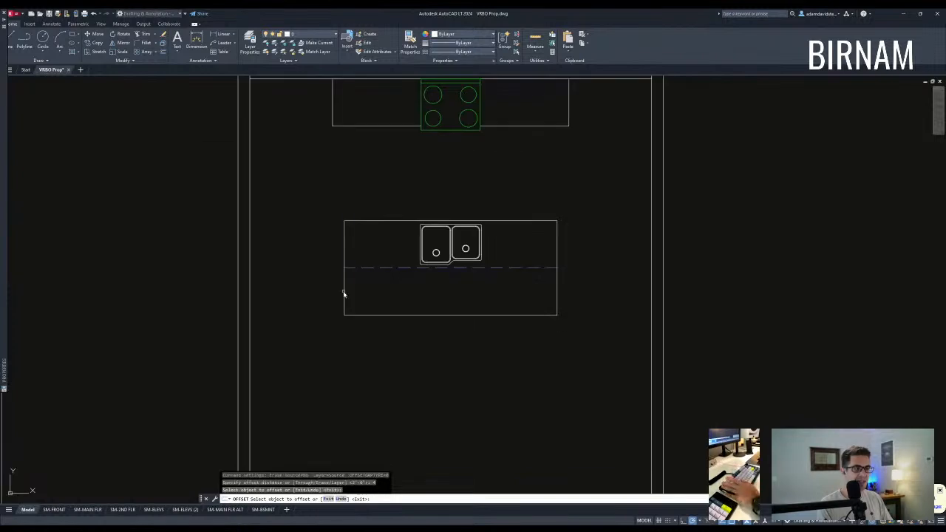
{"action": "key", "text": "Escape"}
- Trim the offset lines to leave a small 4" post square in the island's lower-left corner
{"action": "type", "text": "tr"}
{"action": "scroll", "coordinate": [361, 326], "scroll_direction": "up", "scroll_amount": 2}
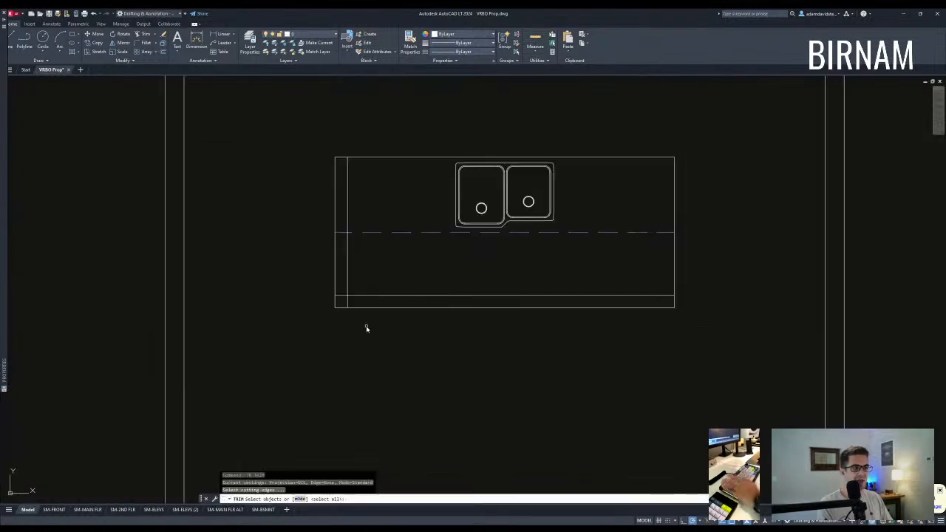
{"action": "left_click", "coordinate": [366, 286]}
{"action": "key", "text": "Escape"}
- Match the corner post's lines to the properties of the island's dashed middle line
{"action": "type", "text": "ma"}
{"action": "left_click", "coordinate": [346, 232]}
{"action": "left_click", "coordinate": [321, 327]}
{"action": "left_click", "coordinate": [362, 285]}
{"action": "key", "text": "Escape"}
- Measure the island from its lower-left corner to its upper-right corner
{"action": "middle_click_drag", "start_coordinate": [379, 321], "coordinate": [372, 319]}
{"action": "scroll", "coordinate": [322, 299], "scroll_direction": "down", "scroll_amount": 2}
{"action": "type", "text": "di"}
{"action": "left_click", "coordinate": [323, 299]}
{"action": "left_click", "coordinate": [535, 209]}
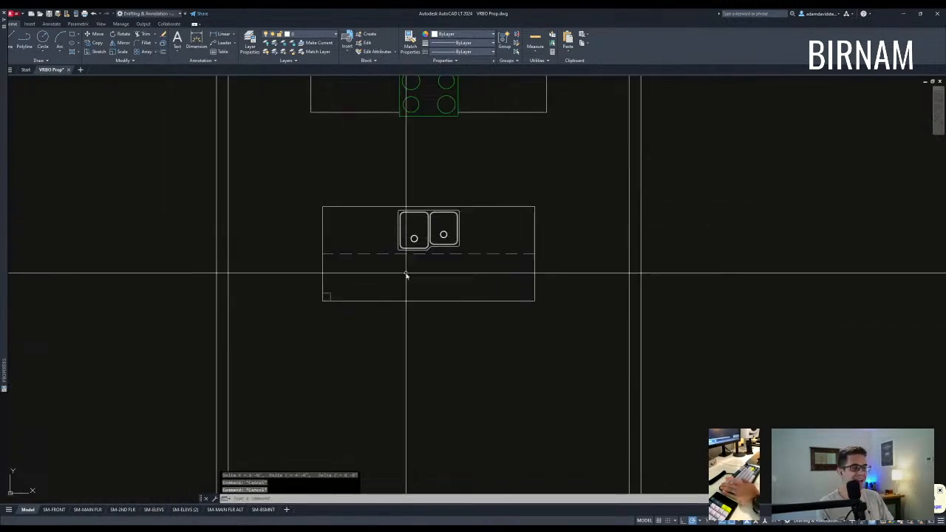
- Mirror the corner post about the island's vertical centre line, keeping the original
{"action": "left_click", "coordinate": [347, 289]}
{"action": "type", "text": "mi"}
{"action": "left_click", "coordinate": [430, 301]}
{"action": "key", "text": "space"}
{"action": "key", "text": "Escape"}
{"action": "key", "text": "Escape"}
{"action": "left_click", "coordinate": [308, 316]}
{"action": "key", "text": "Escape"}
{"action": "key", "text": "Escape"}
- Offset the counter's front lines on both sides of the range 12" toward the rear wall
{"action": "scroll", "coordinate": [437, 309], "scroll_direction": "down", "scroll_amount": 2}
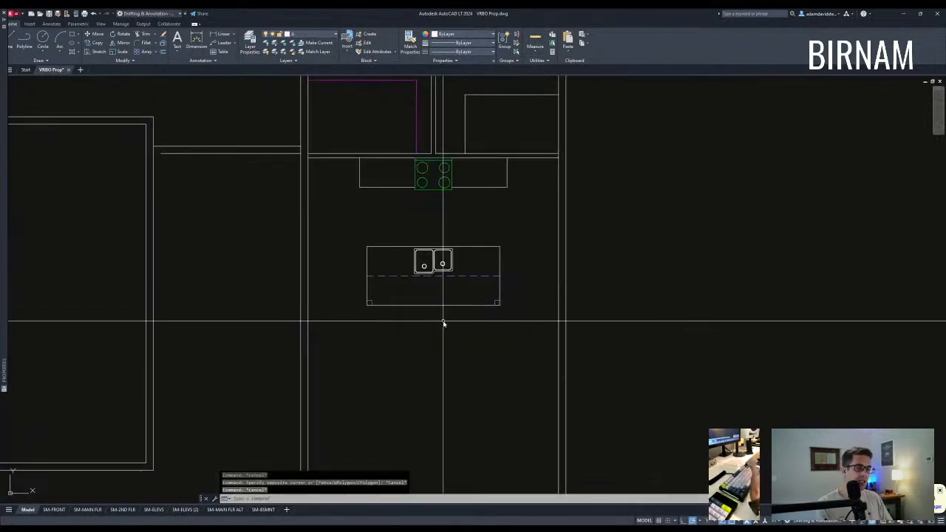
{"action": "middle_click_drag", "start_coordinate": [496, 257], "coordinate": [494, 285]}
{"action": "key", "text": "Escape"}
{"action": "key", "text": "Escape"}
{"action": "middle_click_drag", "start_coordinate": [439, 253], "coordinate": [458, 289]}
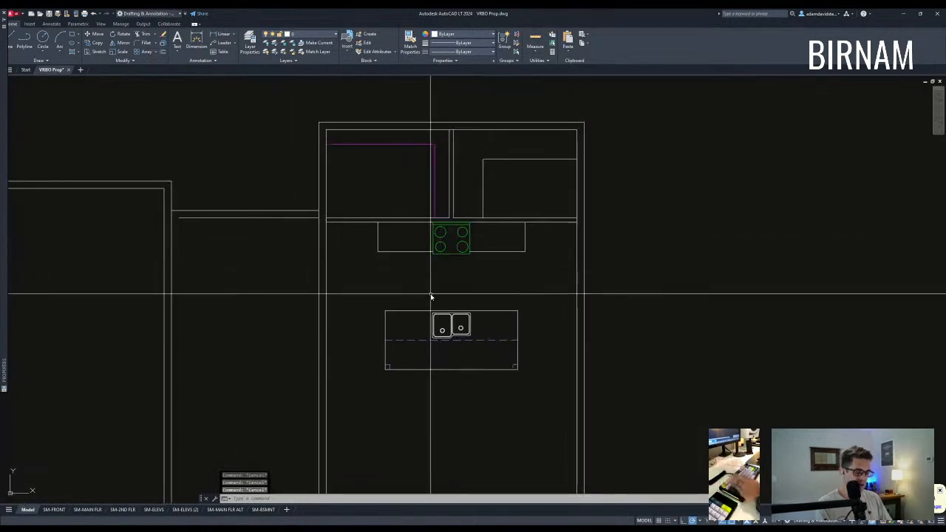
{"action": "type", "text": "ff"}
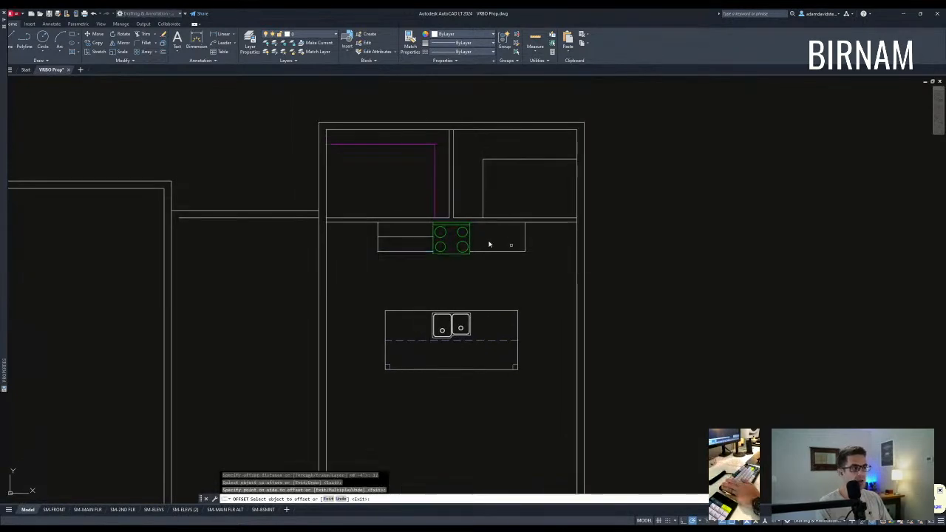
{"action": "key", "text": "Escape"}
{"action": "key", "text": "Escape"}
- Match the two 12" offset lines over the counter to the properties of the magenta shelf line
{"action": "middle_click_drag", "start_coordinate": [506, 231], "coordinate": [499, 273]}
{"action": "type", "text": "ma"}
{"action": "left_click", "coordinate": [427, 206]}
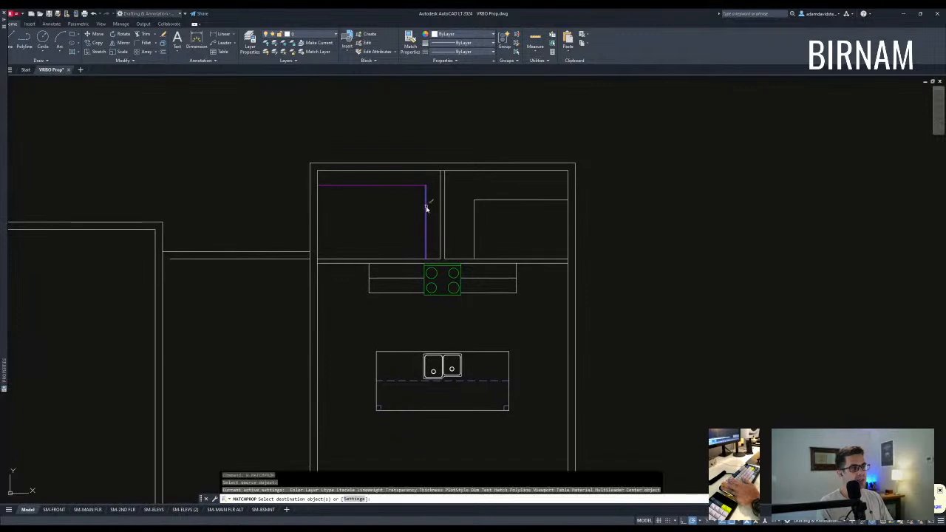
{"action": "scroll", "coordinate": [405, 285], "scroll_direction": "up", "scroll_amount": 2}
{"action": "left_click", "coordinate": [405, 285]}
{"action": "left_click", "coordinate": [395, 264]}
{"action": "left_click", "coordinate": [537, 264]}
{"action": "key", "text": "Escape"}
{"action": "key", "text": "Escape"}
- Draw a diagonal line from the counter's right front corner to the corner where the rear and right walls meet
{"action": "middle_click_drag", "start_coordinate": [570, 296], "coordinate": [475, 283]}
{"action": "type", "text": "l"}
{"action": "left_click", "coordinate": [488, 283]}
{"action": "left_click", "coordinate": [567, 239]}
{"action": "key", "text": "Escape"}
{"action": "middle_click_drag", "start_coordinate": [496, 368], "coordinate": [522, 292]}
{"action": "left_click", "coordinate": [458, 397]}
{"action": "key", "text": "Escape"}
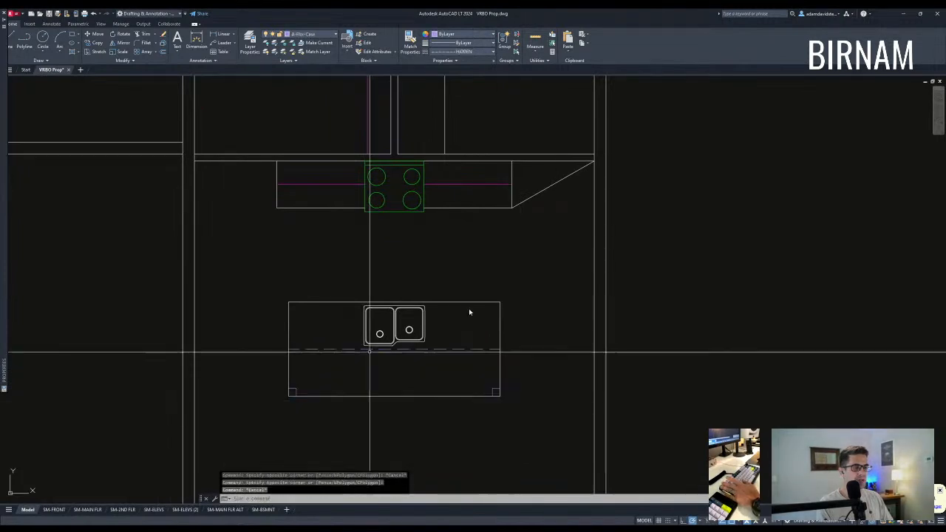
- Draw a vertical line from the diagonal's midpoint up across the rear wall
{"action": "middle_click_drag", "start_coordinate": [469, 308], "coordinate": [447, 352]}
{"action": "type", "text": "l"}
{"action": "left_click", "coordinate": [532, 230]}
{"action": "left_click", "coordinate": [536, 200]}
{"action": "key", "text": "Escape"}
- Trim the vertical line down to the wall's thickness and erase the diagonal and the leftover piece
{"action": "type", "text": "tr"}
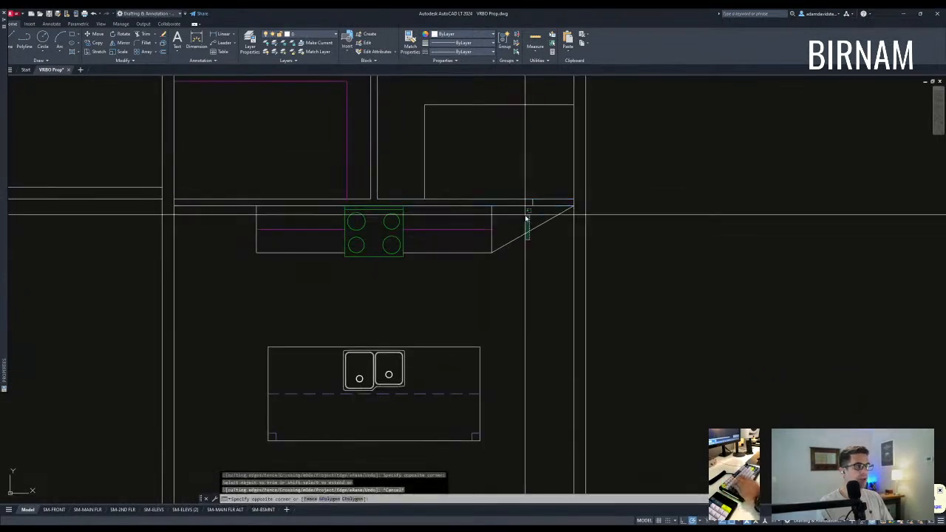
{"action": "left_click", "coordinate": [525, 245]}
{"action": "type", "text": "e"}
{"action": "left_click", "coordinate": [526, 240]}
- Copy the short line across the kitchen's rear wall 14" to each side as door jambs
{"action": "left_click", "coordinate": [547, 177]}
{"action": "type", "text": "co"}
{"action": "left_click", "coordinate": [539, 166]}
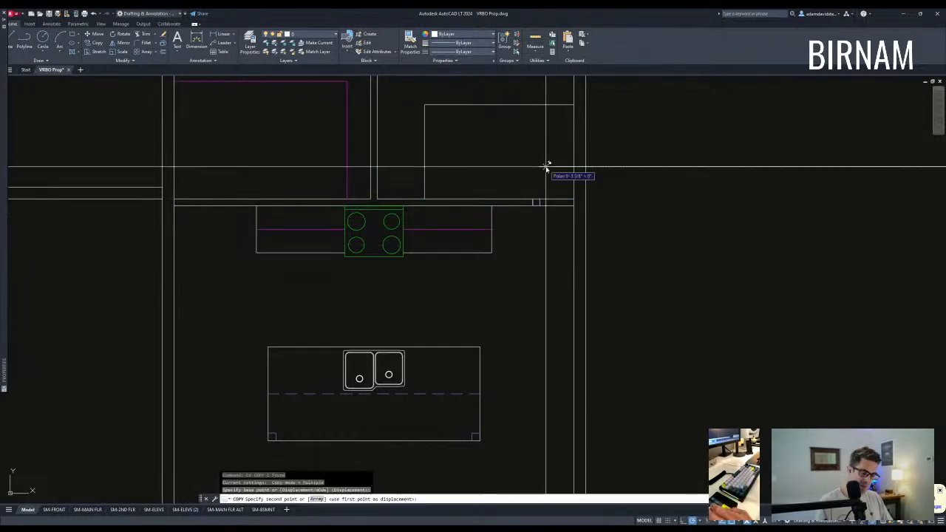
{"action": "type", "text": "14"}
{"action": "key", "text": "Escape"}
- Erase the middle jamb line and trim the wall lines between the two copies to open the doorway
{"action": "left_click", "coordinate": [528, 222]}
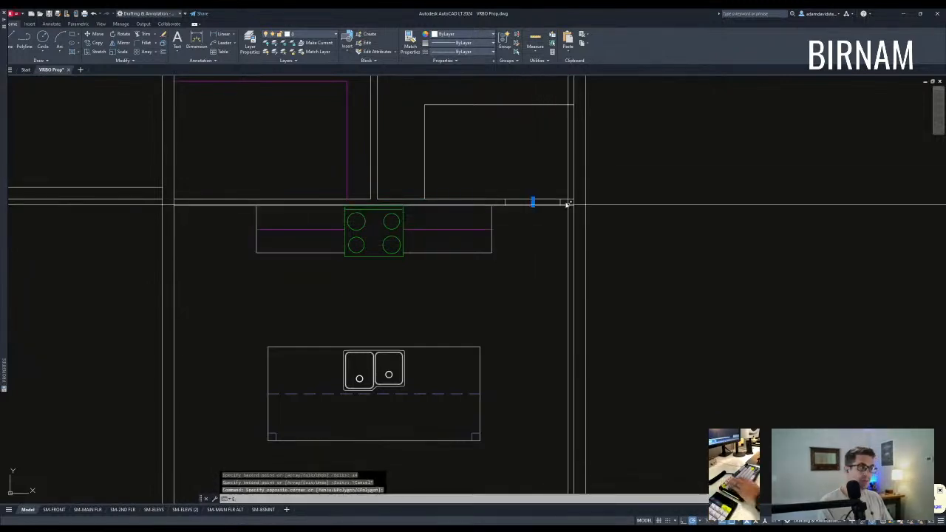
{"action": "left_click", "coordinate": [553, 170]}
{"action": "type", "text": "e tr"}
{"action": "left_click", "coordinate": [650, 214]}
{"action": "left_click", "coordinate": [473, 184]}
{"action": "left_click", "coordinate": [523, 174]}
{"action": "key", "text": "space"}
- Draw a circle centred on the right jamb's upper corner, reaching the opposite jamb, and a slanted door leaf line from that corner
{"action": "type", "text": "c"}
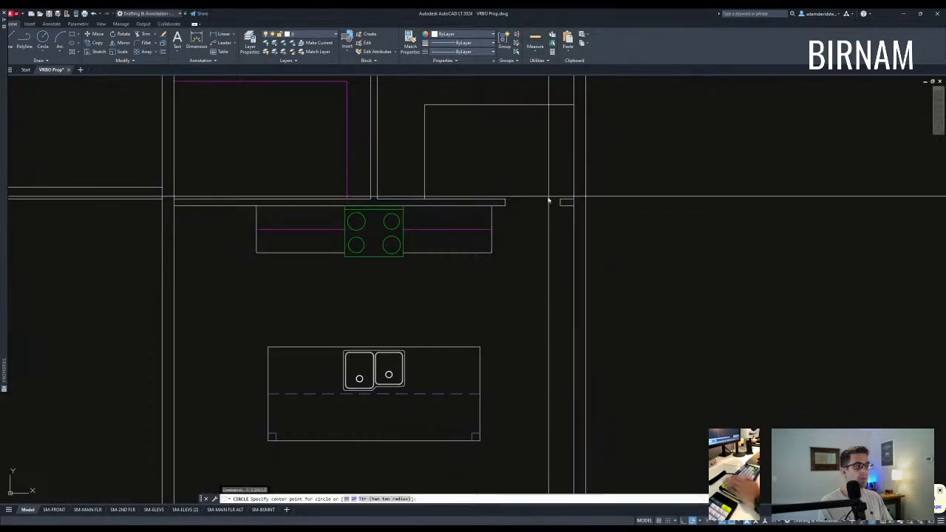
{"action": "key", "text": "space"}
{"action": "type", "text": "l"}
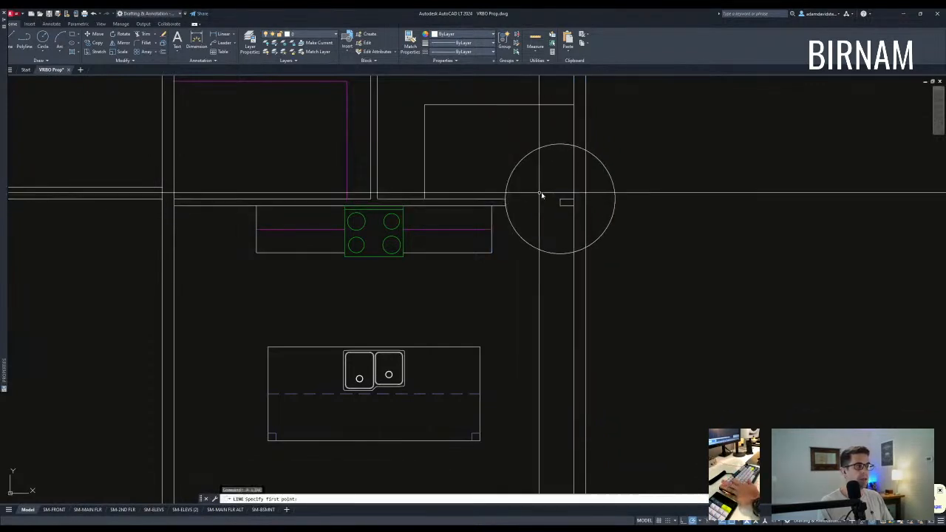
{"action": "left_click", "coordinate": [560, 199]}
{"action": "left_click", "coordinate": [532, 145]}
{"action": "key", "text": "Escape"}
{"action": "key", "text": "Escape"}
- Trim the circle down to the door swing arc between the leaf line and the opposite jamb
{"action": "type", "text": "tr"}
{"action": "left_click", "coordinate": [548, 221]}
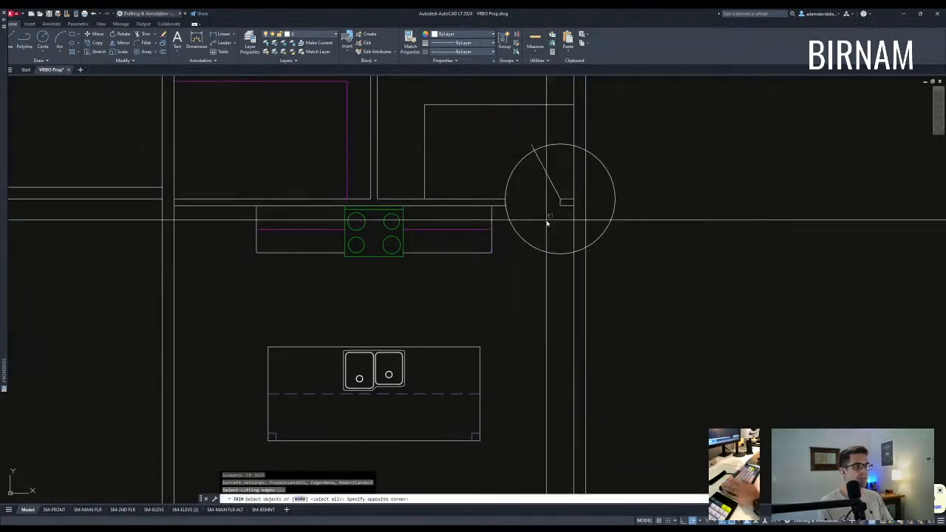
{"action": "left_click", "coordinate": [482, 172]}
{"action": "key", "text": "space"}
{"action": "key", "text": "Escape"}
- Match the new door leaf and swing arc to the properties of the Goshawk plan's pantry door
{"action": "scroll", "coordinate": [473, 300], "scroll_direction": "down", "scroll_amount": 10}
{"action": "middle_click_drag", "start_coordinate": [266, 336], "coordinate": [500, 310]}
{"action": "middle_click_drag", "start_coordinate": [103, 295], "coordinate": [502, 285]}
{"action": "middle_click_drag", "start_coordinate": [224, 280], "coordinate": [249, 276]}
{"action": "type", "text": "w"}
{"action": "scroll", "coordinate": [137, 151], "scroll_direction": "up", "scroll_amount": 5}
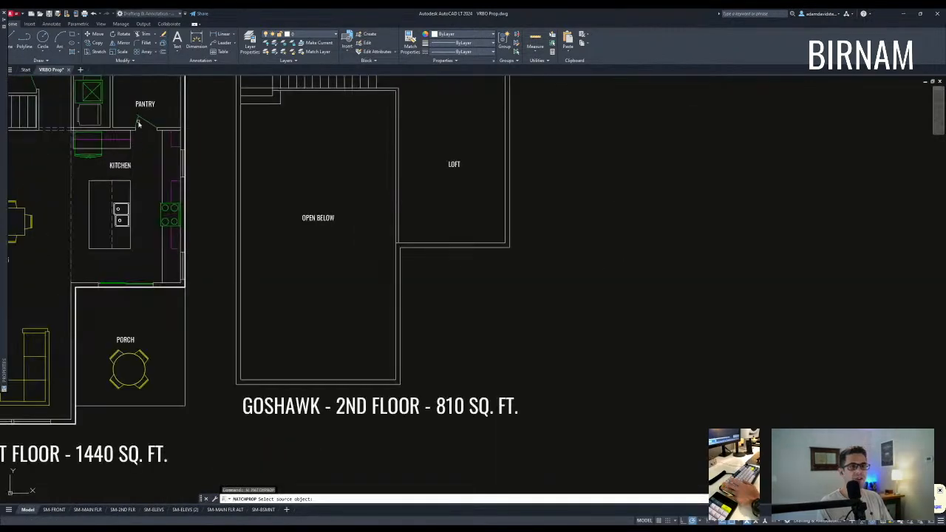
{"action": "left_click", "coordinate": [137, 124]}
{"action": "scroll", "coordinate": [545, 228], "scroll_direction": "down", "scroll_amount": 5}
{"action": "scroll", "coordinate": [539, 238], "scroll_direction": "up", "scroll_amount": 8}
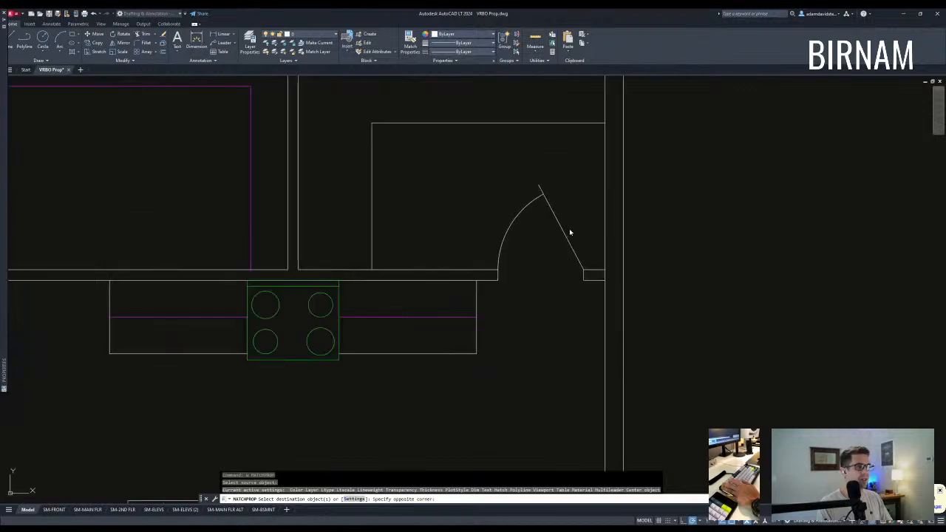
{"action": "key", "text": "Escape"}
{"action": "key", "text": "Escape"}
- Mirror the door and its jambs to the kitchen's left side about the rear wall's midpoint, keeping the original
{"action": "left_click", "coordinate": [490, 317]}
{"action": "left_click", "coordinate": [599, 155]}
{"action": "scroll", "coordinate": [501, 315], "scroll_direction": "down", "scroll_amount": 3}
{"action": "type", "text": "mi"}
{"action": "key", "text": "Return"}
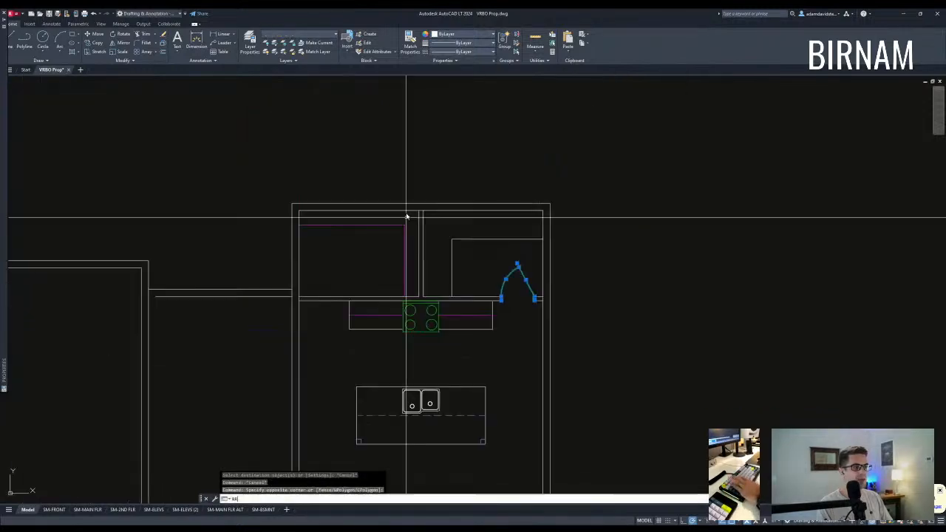
{"action": "left_click", "coordinate": [421, 203]}
{"action": "key", "text": "Return"}
- Trim the wall lines between the mirrored jambs to open the left doorway
{"action": "scroll", "coordinate": [345, 304], "scroll_direction": "up", "scroll_amount": 4}
{"action": "type", "text": "tr"}
{"action": "key", "text": "Return"}
{"action": "left_click", "coordinate": [393, 316]}
{"action": "left_click", "coordinate": [201, 239]}
{"action": "key", "text": "Return"}
{"action": "left_click", "coordinate": [292, 309]}
{"action": "key", "text": "Escape"}
{"action": "key", "text": "Escape"}
- Extend the link's inner rear wall line to the left form's outer wall face
{"action": "scroll", "coordinate": [344, 295], "scroll_direction": "down", "scroll_amount": 6}
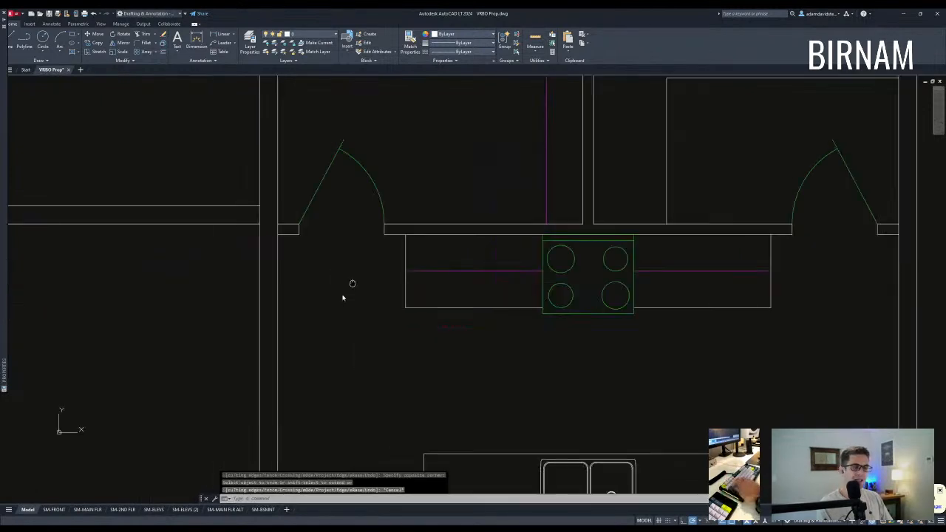
{"action": "type", "text": "ex"}
{"action": "key", "text": "Return"}
{"action": "scroll", "coordinate": [337, 221], "scroll_direction": "up", "scroll_amount": 2}
{"action": "left_click", "coordinate": [328, 264]}
{"action": "left_click", "coordinate": [314, 238]}
{"action": "left_click", "coordinate": [332, 242]}
{"action": "left_click", "coordinate": [328, 230]}
{"action": "key", "text": "Escape"}
{"action": "scroll", "coordinate": [423, 235], "scroll_direction": "down", "scroll_amount": 2}
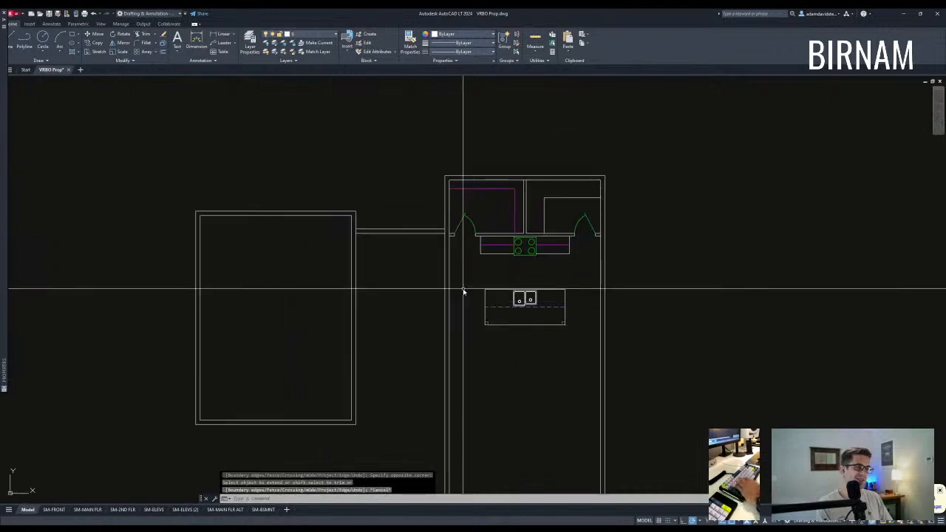
{"action": "key", "text": "Escape"}
{"action": "scroll", "coordinate": [424, 248], "scroll_direction": "down", "scroll_amount": 2}
{"action": "key", "text": "Escape"}
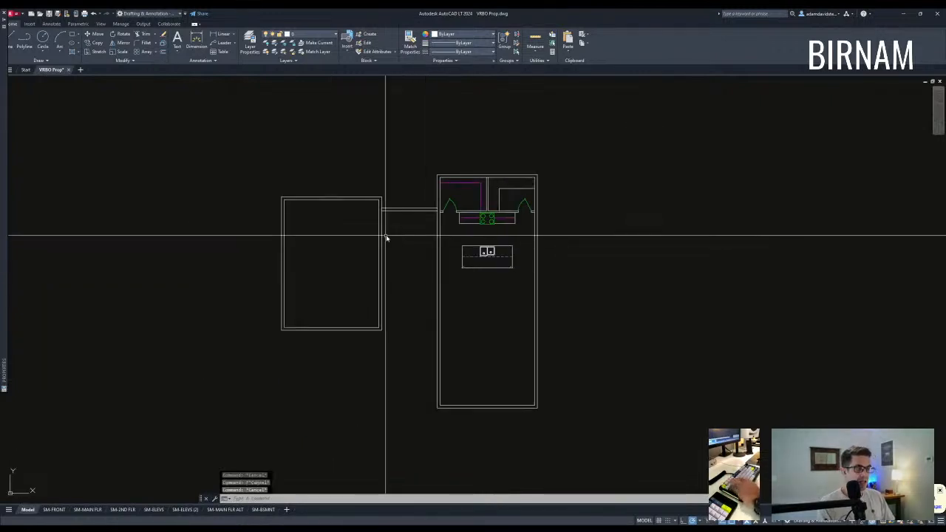
- Move the kitchen form with its contents toward the rear relative to the link and the left form
{"action": "scroll", "coordinate": [384, 236], "scroll_direction": "up", "scroll_amount": 2}
{"action": "scroll", "coordinate": [469, 218], "scroll_direction": "up", "scroll_amount": 2}
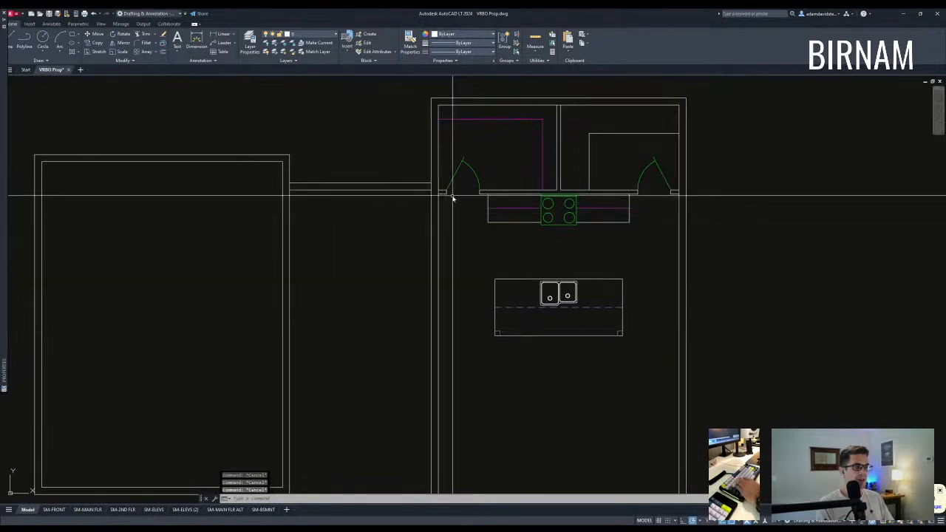
{"action": "scroll", "coordinate": [453, 198], "scroll_direction": "down", "scroll_amount": 4}
{"action": "left_click", "coordinate": [414, 363]}
{"action": "left_click", "coordinate": [554, 113]}
{"action": "type", "text": "m"}
{"action": "key", "text": "Return"}
{"action": "left_click", "coordinate": [572, 220]}
{"action": "key", "text": "Return"}
{"action": "key", "text": "Escape"}
{"action": "key", "text": "Escape"}
{"action": "key", "text": "Escape"}
{"action": "scroll", "coordinate": [438, 165], "scroll_direction": "up", "scroll_amount": 4}
{"action": "mouse_move", "coordinate": [439, 165]}
{"action": "middle_mouse_down"}
{"action": "mouse_move", "coordinate": [473, 201]}
{"action": "mouse_move", "coordinate": [464, 220]}
{"action": "middle_mouse_up"}
{"action": "scroll", "coordinate": [431, 229], "scroll_direction": "down", "scroll_amount": 2}
{"action": "type", "text": "f"}
{"action": "key", "text": "Return"}
{"action": "key", "text": "Escape"}
{"action": "key", "text": "Escape"}
{"action": "left_click", "coordinate": [435, 270]}
{"action": "left_click", "coordinate": [387, 256]}
{"action": "key", "text": "Escape"}
{"action": "key", "text": "Escape"}
{"action": "middle_click_drag", "start_coordinate": [399, 303], "coordinate": [393, 254]}
{"action": "left_click", "coordinate": [379, 183]}
{"action": "left_click", "coordinate": [373, 164]}
{"action": "key", "text": "Escape"}
{"action": "key", "text": "Escape"}
- Offset the link's outer rear wall line 120" toward the front, and offset the new line 6" back toward the link's interior
{"action": "type", "text": "o"}
{"action": "key", "text": "Return"}
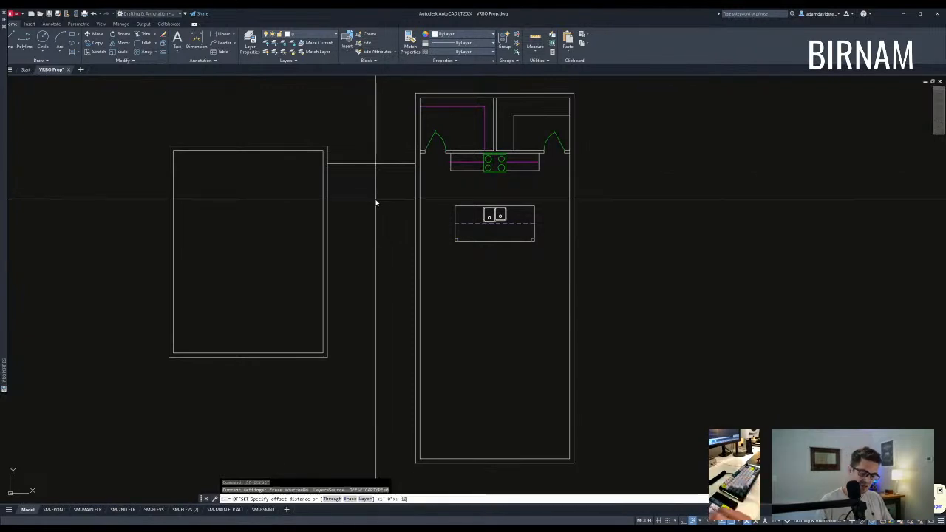
{"action": "type", "text": "120"}
{"action": "key", "text": "Return"}
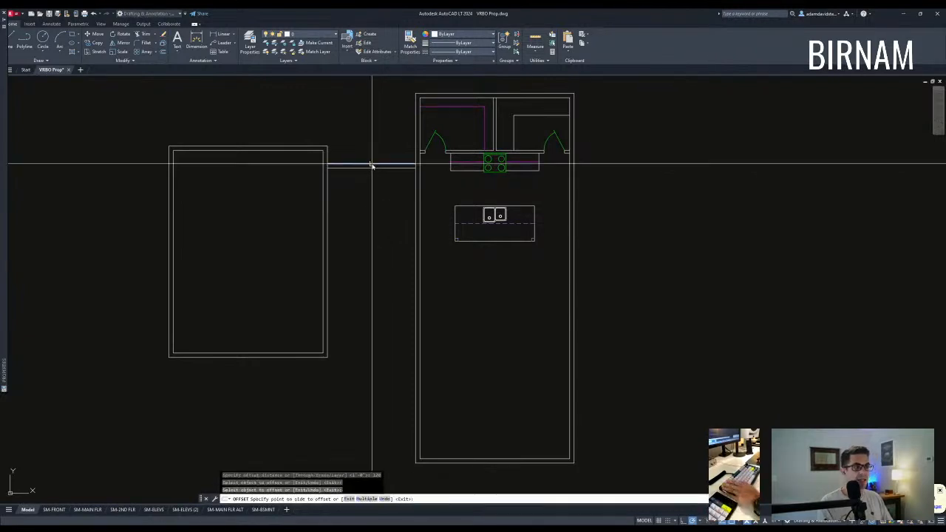
{"action": "left_click", "coordinate": [379, 289]}
{"action": "key", "text": "Escape"}
{"action": "key", "text": "Escape"}
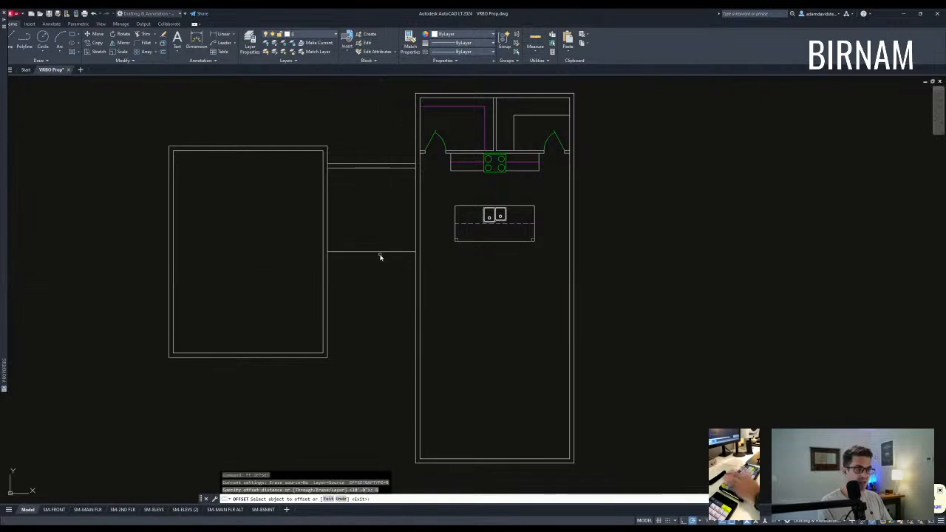
{"action": "key", "text": "Escape"}
{"action": "key", "text": "Escape"}
{"action": "key", "text": "Escape"}
- Offset the link's outer front wall line 60" toward the front
{"action": "middle_click_drag", "start_coordinate": [398, 295], "coordinate": [399, 327]}
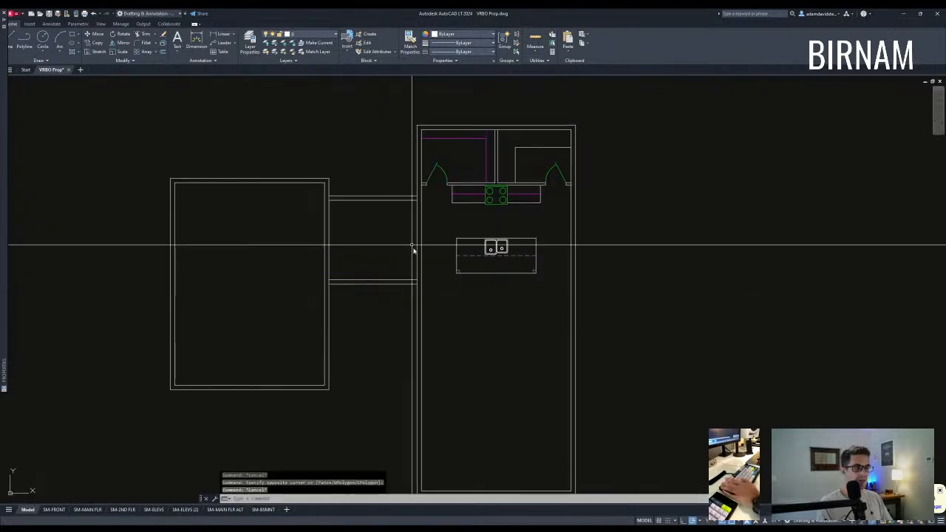
{"action": "type", "text": "o"}
{"action": "key", "text": "Return"}
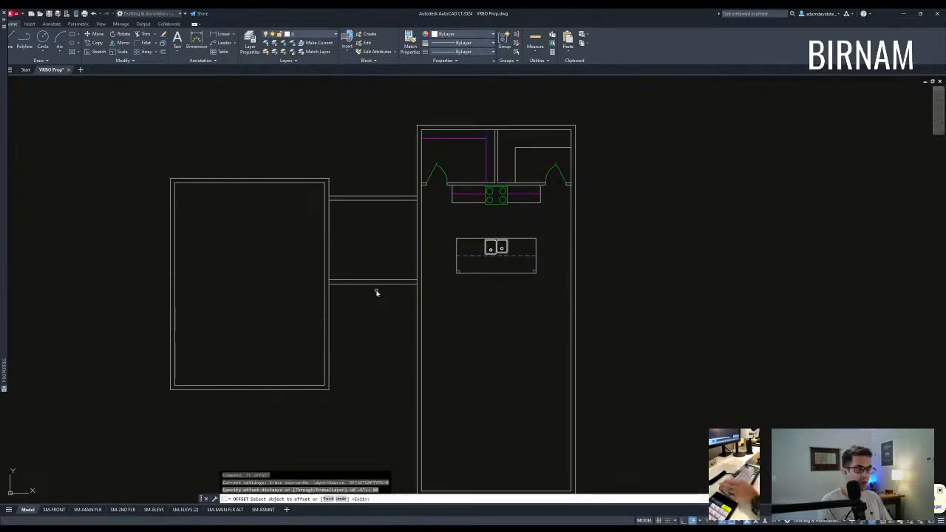
{"action": "left_click", "coordinate": [373, 286]}
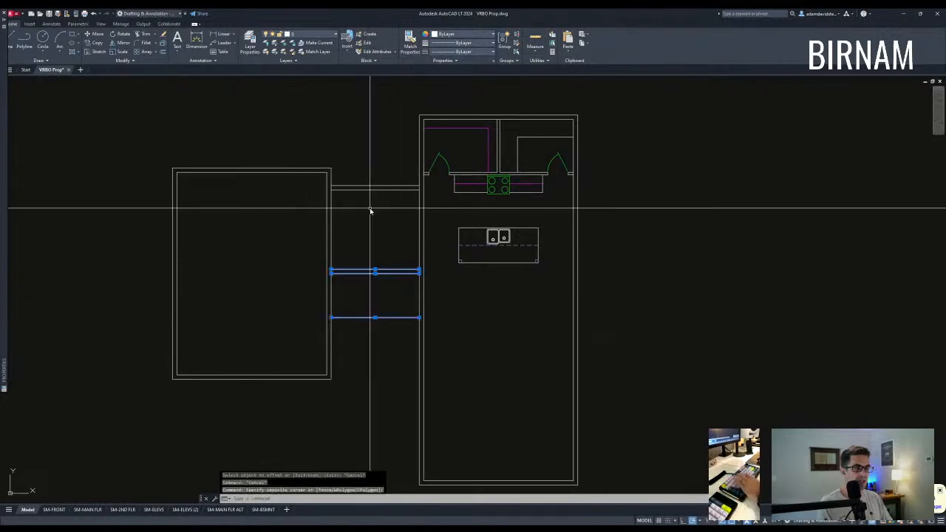
- Move the link's two front wall lines and the line in front of them 24" toward the front
{"action": "type", "text": "m"}
{"action": "key", "text": "Return"}
{"action": "left_click", "coordinate": [373, 206]}
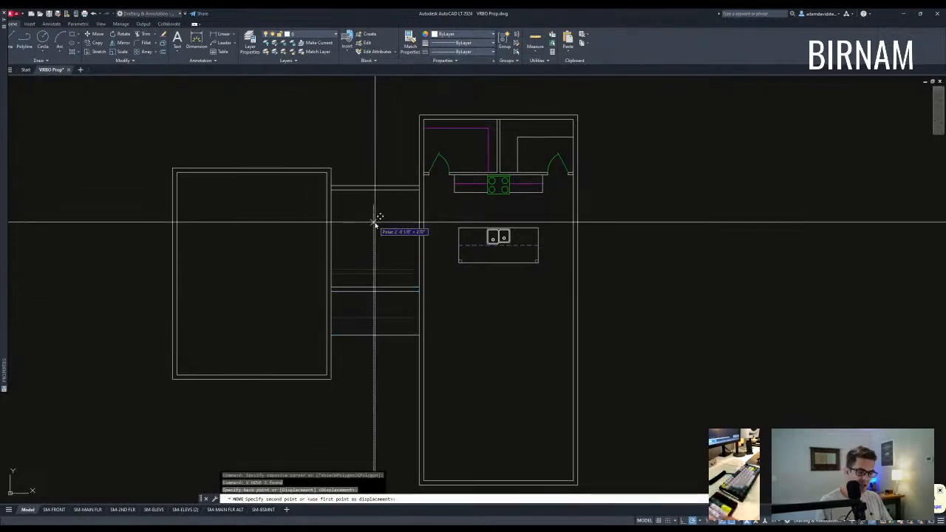
{"action": "key", "text": "Return"}
{"action": "middle_click_drag", "start_coordinate": [404, 241], "coordinate": [408, 257]}
{"action": "key", "text": "Escape"}
{"action": "key", "text": "Escape"}
{"action": "middle_click_drag", "start_coordinate": [424, 296], "coordinate": [423, 278]}
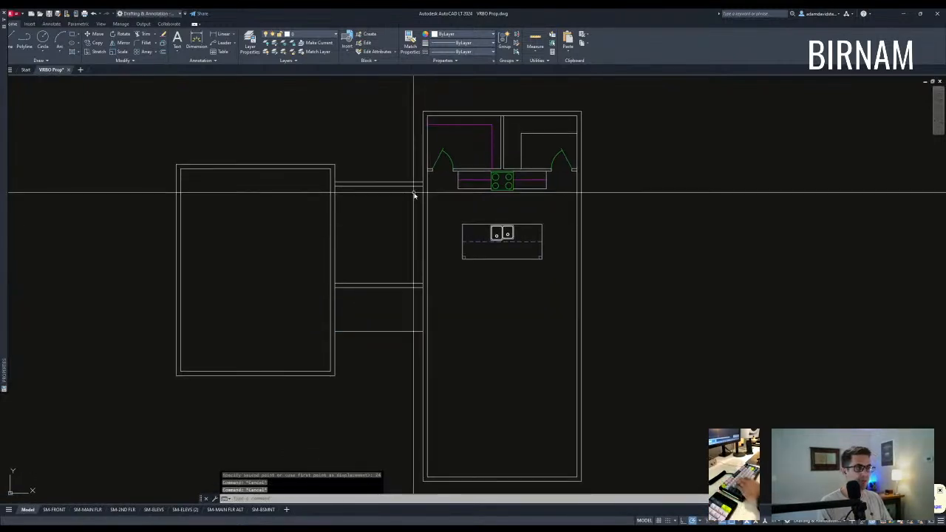
- Extend the link's inner front and rear wall lines to the kitchen form's inner wall face
{"action": "scroll", "coordinate": [414, 193], "scroll_direction": "up", "scroll_amount": 2}
{"action": "key", "text": "Escape"}
{"action": "middle_click_drag", "start_coordinate": [426, 229], "coordinate": [427, 234]}
{"action": "type", "text": "ex"}
{"action": "key", "text": "Return"}
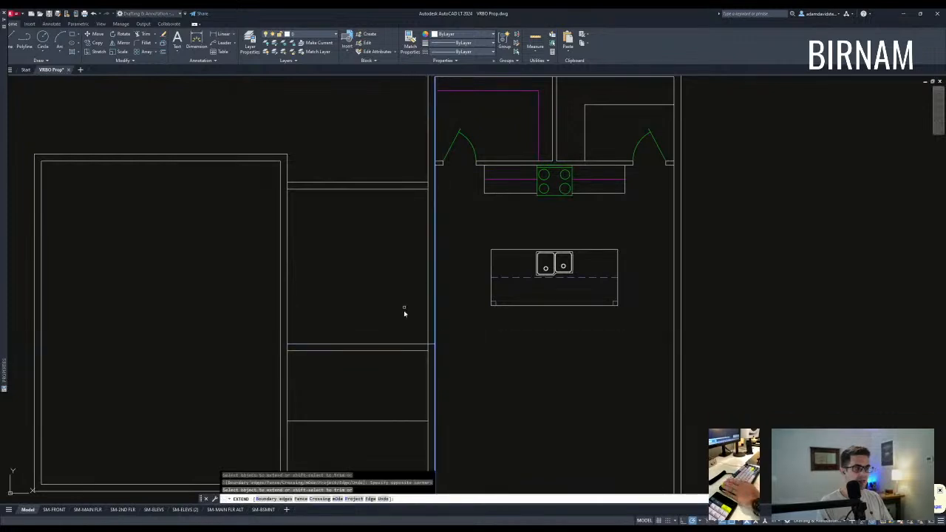
{"action": "left_click", "coordinate": [401, 196]}
{"action": "key", "text": "Escape"}
{"action": "key", "text": "Escape"}
- Extend the link's inner front and rear wall lines to the left form's inner wall face
{"action": "type", "text": "ex"}
{"action": "key", "text": "Return"}
{"action": "left_click", "coordinate": [281, 295]}
{"action": "left_click", "coordinate": [268, 285]}
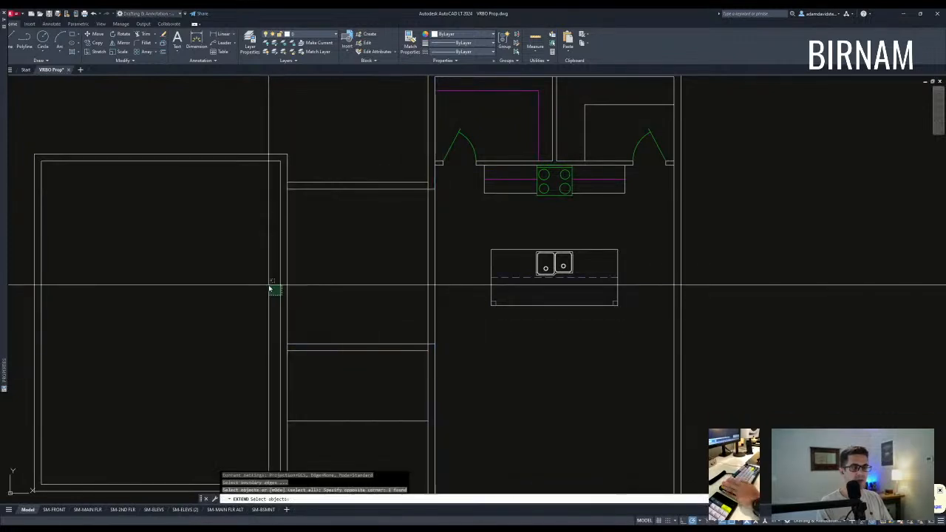
{"action": "left_click", "coordinate": [302, 188]}
{"action": "key", "text": "Escape"}
{"action": "key", "text": "Escape"}
{"action": "type", "text": "tr"}
{"action": "key", "text": "Return"}
{"action": "left_click", "coordinate": [444, 370]}
{"action": "left_click", "coordinate": [302, 159]}
{"action": "key", "text": "Escape"}
{"action": "key", "text": "Escape"}
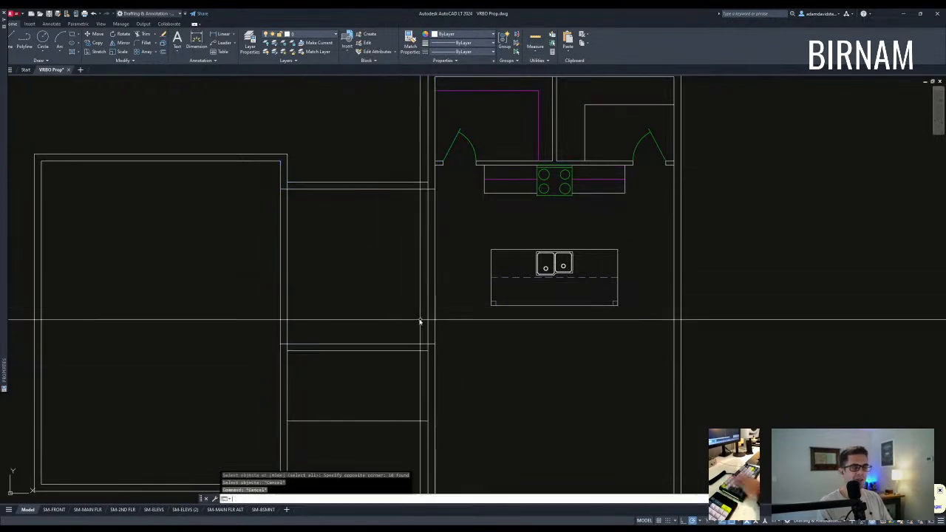
- Trim both forms' outer wall faces between the link's outer front and rear wall lines
{"action": "type", "text": "tr"}
{"action": "key", "text": "Return"}
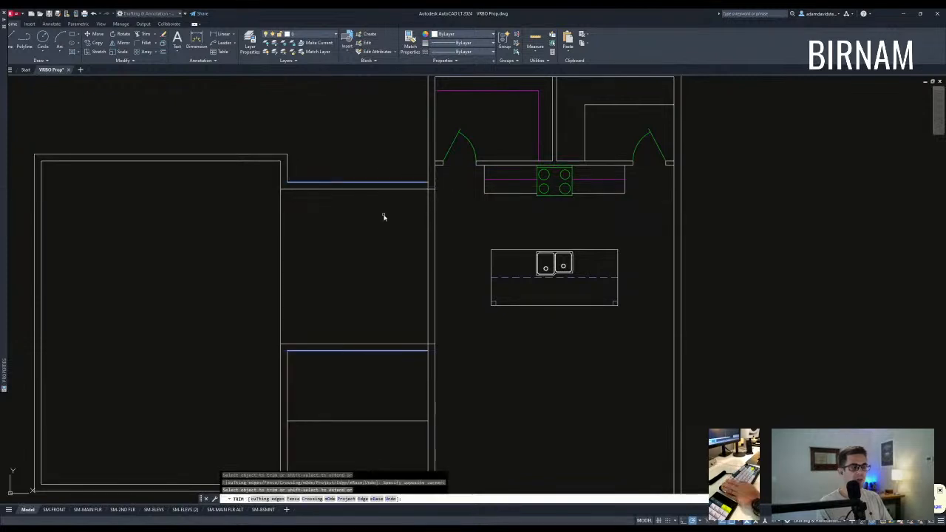
- Offset the kitchen form's inner left wall line 3.5" toward the link
{"action": "type", "text": "of"}
{"action": "key", "text": "Return"}
{"action": "type", "text": "5.5"}
{"action": "key", "text": "Return"}
{"action": "key", "text": "Return"}
- Trim the 3.5" offset line to the stretch between the link's inner front and rear wall lines
{"action": "type", "text": "tr"}
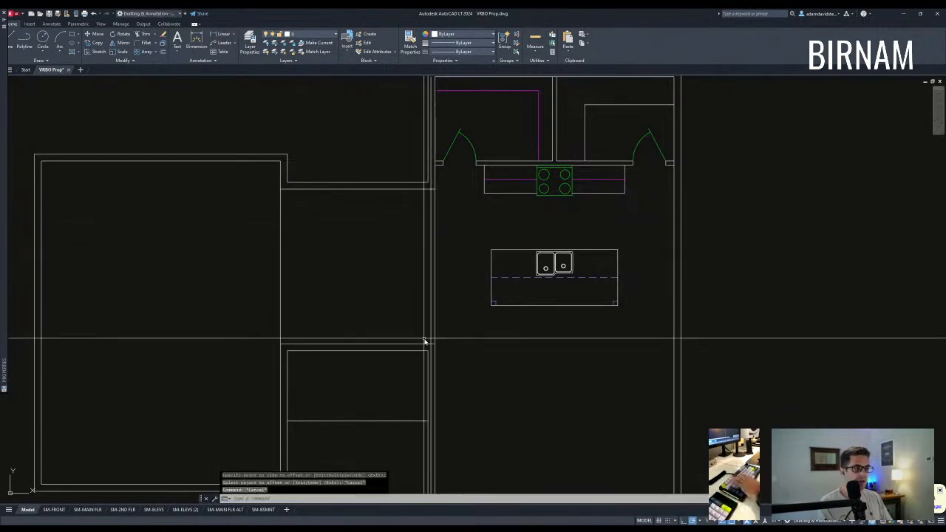
{"action": "key", "text": "Return"}
{"action": "left_click", "coordinate": [421, 348]}
{"action": "left_click", "coordinate": [396, 190]}
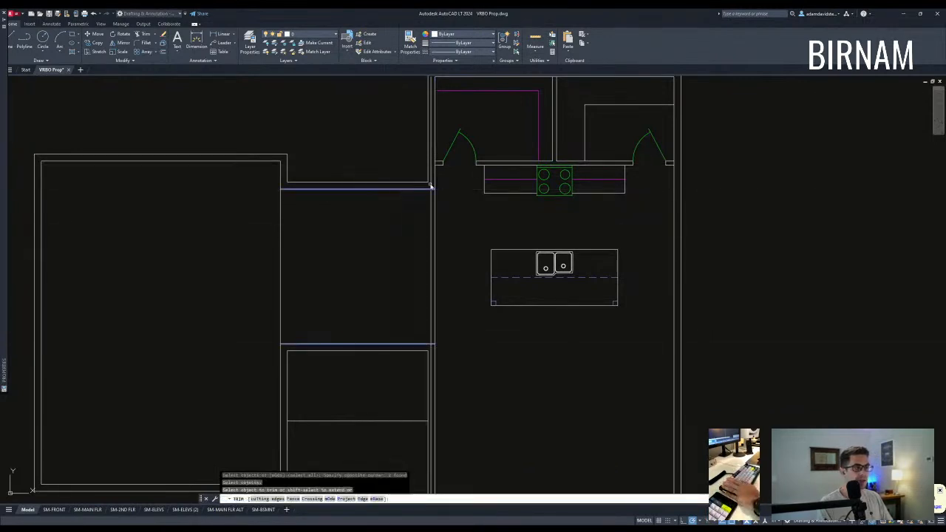
{"action": "key", "text": "Escape"}
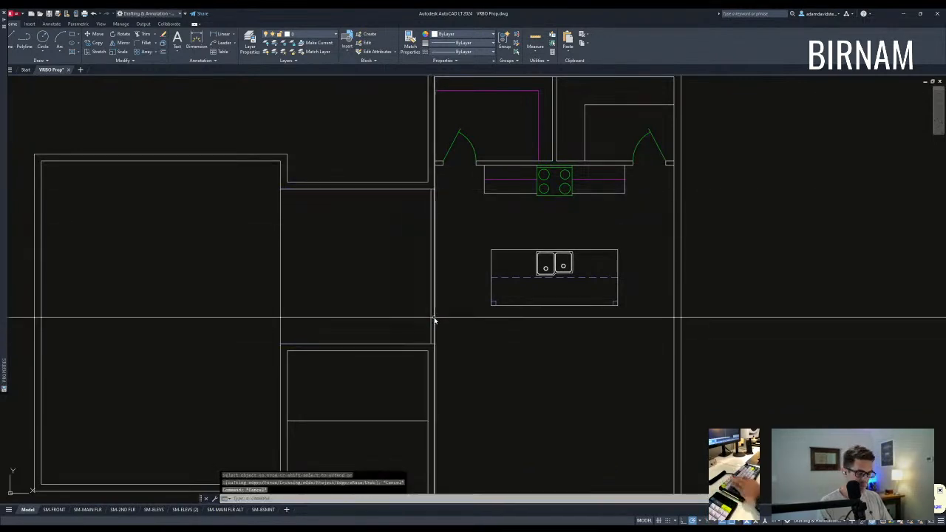
- Offset the link's inner rear wall line 40" toward the front
{"action": "type", "text": "0"}
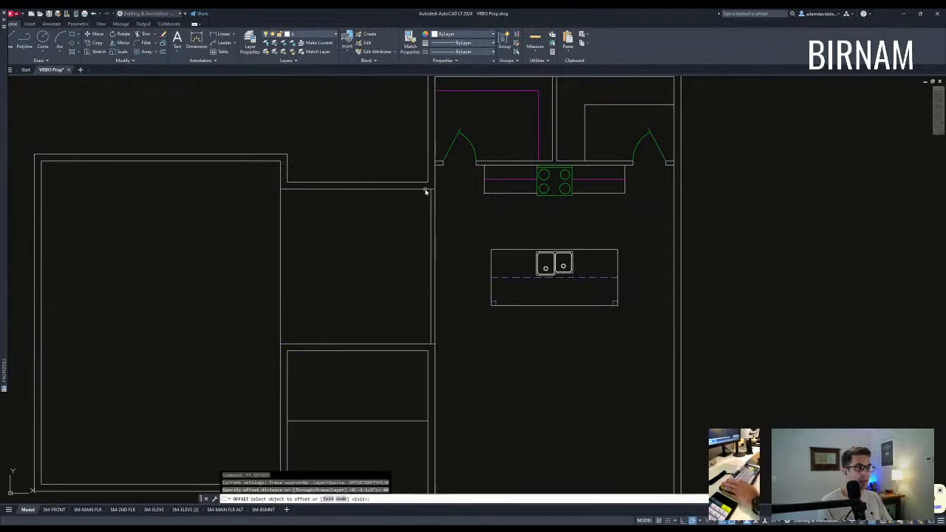
{"action": "left_click", "coordinate": [422, 191]}
{"action": "key", "text": "Escape"}
{"action": "key", "text": "Escape"}
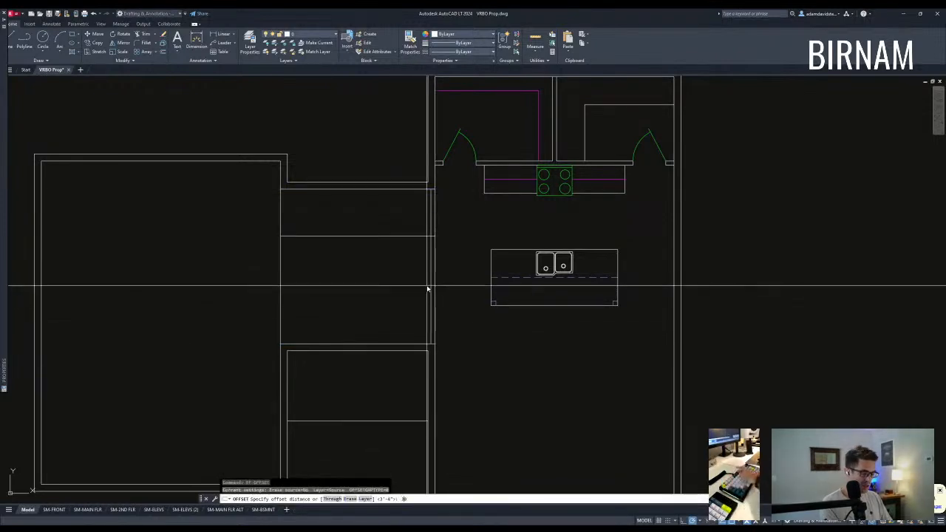
- Offset the kitchen form's inner left wall line 30" toward the link
{"action": "left_click", "coordinate": [426, 233]}
{"action": "key", "text": "Escape"}
{"action": "key", "text": "Escape"}
- Trim the new vertical line and the 40" offset line to a corner, leaving a rectangular recess against the kitchen form's wall
{"action": "type", "text": "tr"}
{"action": "key", "text": "space"}
{"action": "left_click", "coordinate": [412, 259]}
{"action": "left_click", "coordinate": [390, 183]}
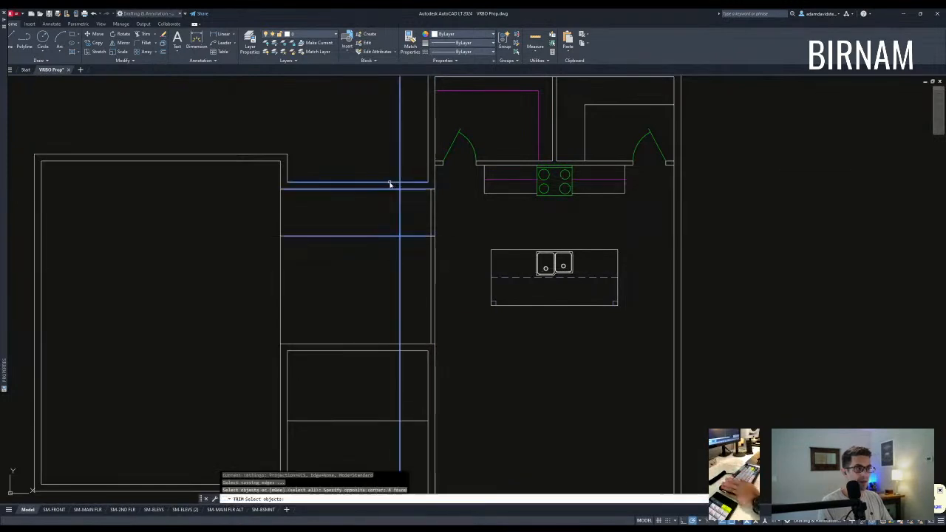
{"action": "left_click", "coordinate": [373, 236]}
{"action": "key", "text": "Escape"}
{"action": "key", "text": "Escape"}
{"action": "key", "text": "Escape"}
{"action": "middle_click_drag", "start_coordinate": [399, 218], "coordinate": [402, 221]}
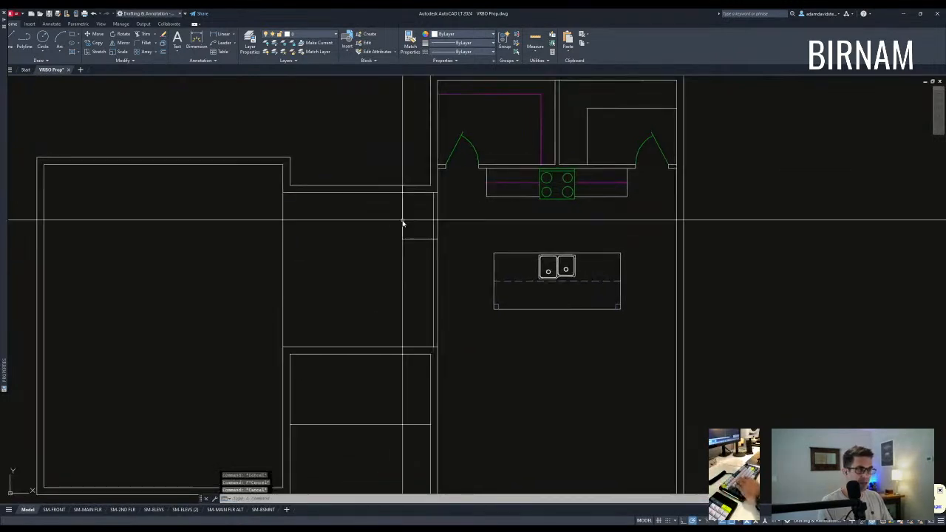
{"action": "scroll", "coordinate": [401, 203], "scroll_direction": "up", "scroll_amount": 2}
{"action": "type", "text": "tr"}
{"action": "key", "text": "space"}
{"action": "key", "text": "Escape"}
{"action": "key", "text": "Escape"}
{"action": "key", "text": "Escape"}
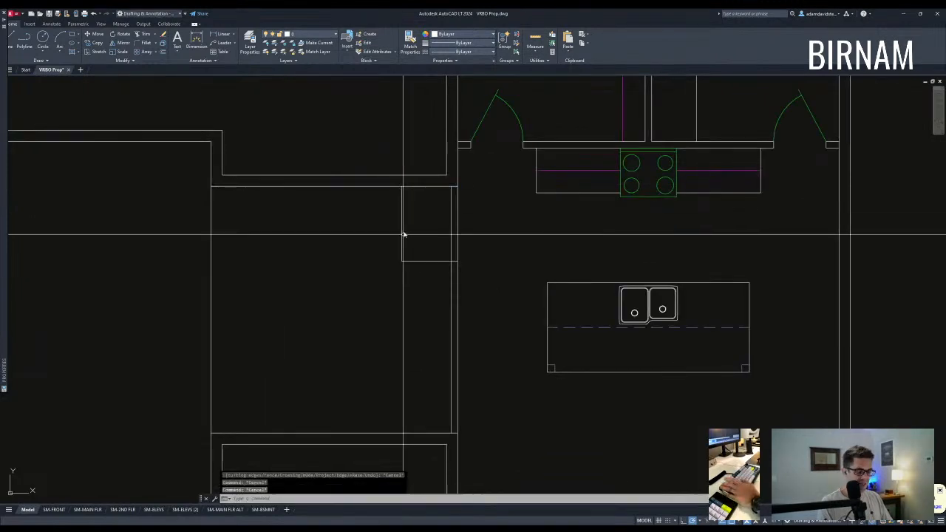
- Offset the recess's left line toward the left form to make a partition wall
{"action": "middle_click_drag", "start_coordinate": [441, 302], "coordinate": [443, 274]}
{"action": "key", "text": "Escape"}
{"action": "key", "text": "Escape"}
{"action": "key", "text": "Escape"}
{"action": "type", "text": "t"}
{"action": "key", "text": "space"}
{"action": "left_click", "coordinate": [482, 249]}
{"action": "key", "text": "Escape"}
{"action": "key", "text": "Escape"}
{"action": "type", "text": "t"}
{"action": "key", "text": "space"}
{"action": "left_click", "coordinate": [483, 238]}
{"action": "key", "text": "Escape"}
{"action": "key", "text": "Escape"}
{"action": "key", "text": "Escape"}
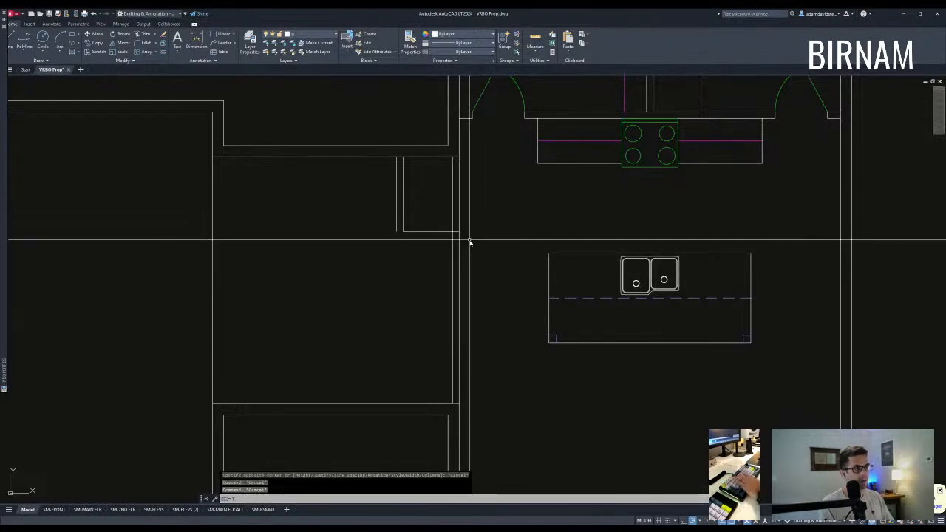
- Trim the furred wall line out of the recess, between the link's inner rear wall line and the recess's front line
{"action": "type", "text": "tr"}
{"action": "key", "text": "space"}
{"action": "left_click", "coordinate": [496, 300]}
{"action": "left_click", "coordinate": [438, 208]}
{"action": "key", "text": "space"}
{"action": "key", "text": "Escape"}
{"action": "scroll", "coordinate": [484, 255], "scroll_direction": "down", "scroll_amount": 2}
{"action": "type", "text": "tr"}
{"action": "key", "text": "space"}
{"action": "left_click", "coordinate": [497, 369]}
{"action": "left_click", "coordinate": [429, 153]}
{"action": "key", "text": "Escape"}
{"action": "key", "text": "Escape"}
{"action": "middle_click_drag", "start_coordinate": [481, 330], "coordinate": [481, 325]}
- Stretch the recess's partition wall toward the left form, and offset the furred wall line 2'-0" toward the link
{"action": "type", "text": "s"}
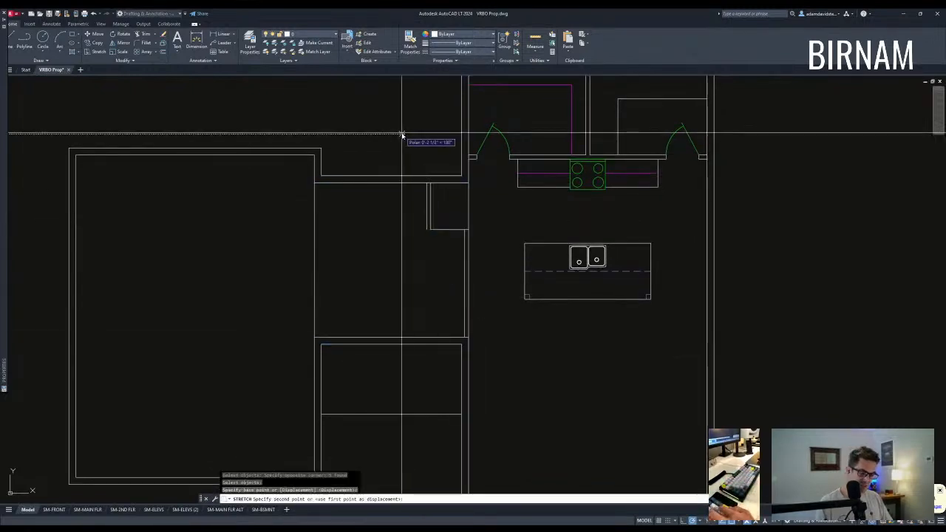
{"action": "key", "text": "Escape"}
{"action": "key", "text": "Escape"}
{"action": "key", "text": "Escape"}
{"action": "key", "text": "Escape"}
{"action": "key", "text": "Escape"}
{"action": "key", "text": "Escape"}
{"action": "key", "text": "Escape"}
{"action": "mouse_move", "coordinate": [460, 352]}
{"action": "middle_mouse_down"}
{"action": "mouse_move", "coordinate": [445, 321]}
{"action": "mouse_move", "coordinate": [452, 261]}
{"action": "middle_mouse_up"}
{"action": "key", "text": "Escape"}
{"action": "key", "text": "Escape"}
- Stretch the link's front wall lines and porch edge toward the front to lengthen the link
{"action": "type", "text": "s"}
{"action": "left_click", "coordinate": [512, 365]}
{"action": "left_click", "coordinate": [249, 221]}
{"action": "key", "text": "space"}
{"action": "left_click", "coordinate": [278, 208]}
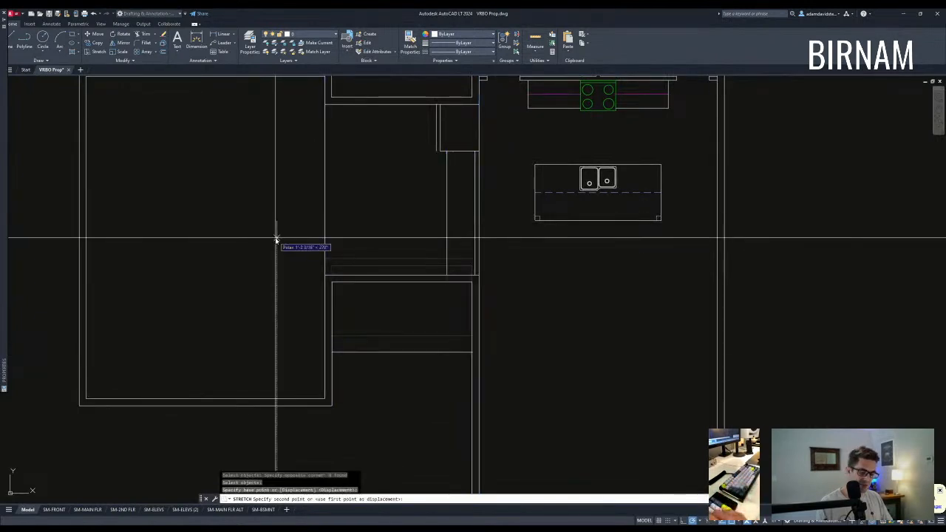
{"action": "left_click", "coordinate": [275, 239]}
{"action": "key", "text": "Escape"}
{"action": "key", "text": "Escape"}
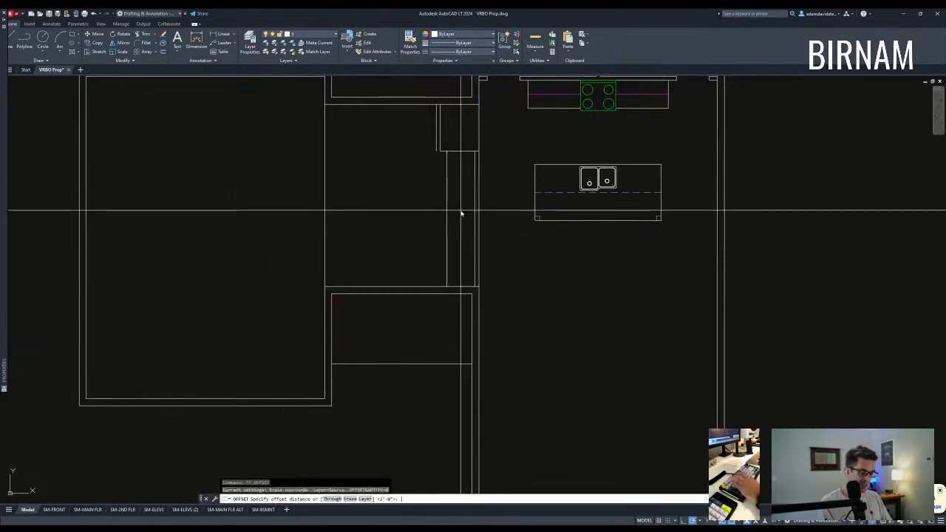
- Offset the recess's front line toward the front, across the 2'-0" offset line
{"action": "left_click", "coordinate": [474, 177]}
{"action": "key", "text": "Escape"}
{"action": "key", "text": "Escape"}
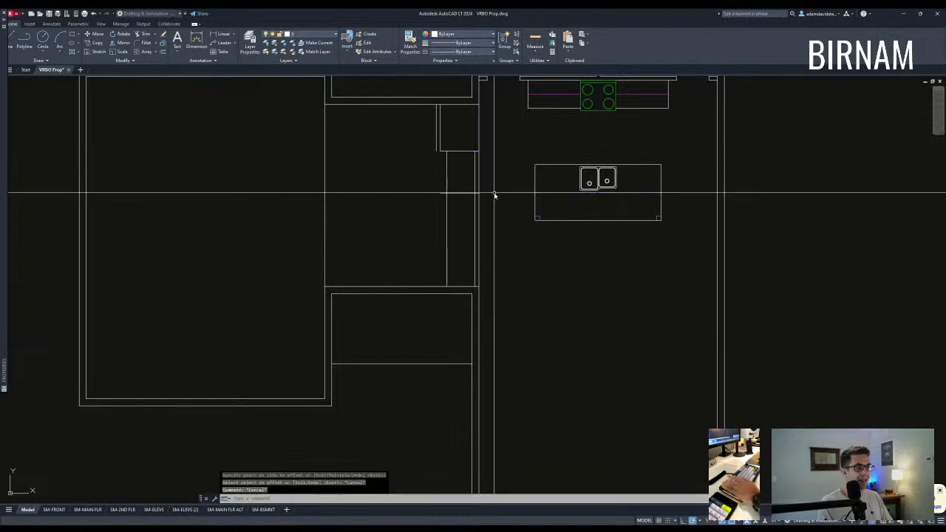
- Trim the kitchen form's inner left wall line away to the rear of the new horizontal line
{"action": "scroll", "coordinate": [492, 187], "scroll_direction": "up", "scroll_amount": 3}
{"action": "type", "text": "tr"}
{"action": "left_click", "coordinate": [487, 238]}
{"action": "left_click", "coordinate": [351, 170]}
{"action": "scroll", "coordinate": [464, 189], "scroll_direction": "up", "scroll_amount": 2}
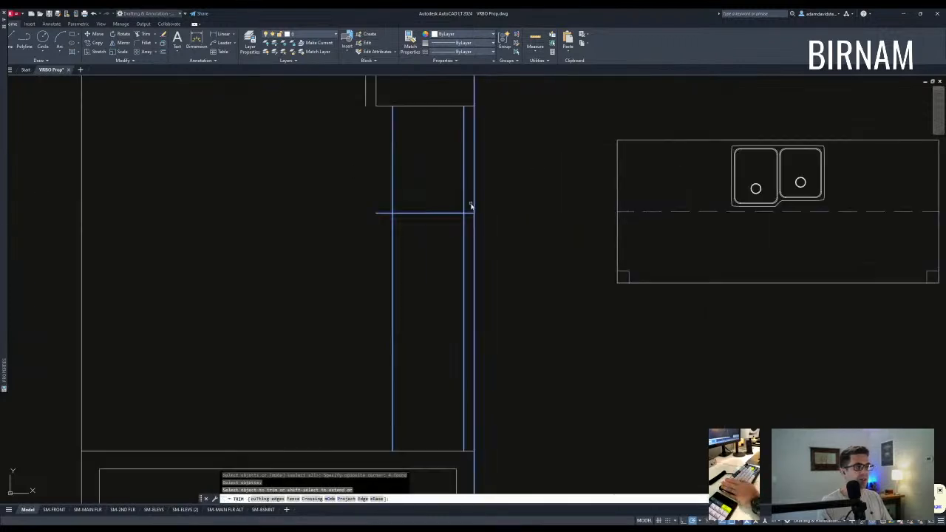
{"action": "key", "text": "Escape"}
{"action": "key", "text": "Escape"}
- Draw a line from the right end of the link's inner rear wall line to the kitchen form's rear left inner corner
{"action": "scroll", "coordinate": [475, 183], "scroll_direction": "down", "scroll_amount": 2}
{"action": "middle_click_drag", "start_coordinate": [487, 149], "coordinate": [466, 244]}
{"action": "type", "text": "t r"}
{"action": "key", "text": "Escape"}
{"action": "key", "text": "Escape"}
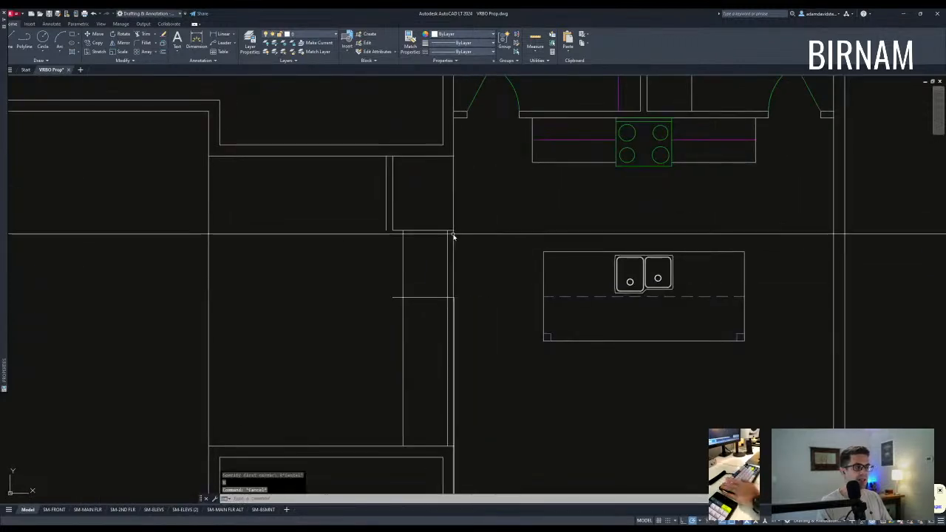
{"action": "key", "text": "Escape"}
{"action": "middle_click_drag", "start_coordinate": [455, 171], "coordinate": [450, 244]}
{"action": "type", "text": "l"}
{"action": "left_click", "coordinate": [447, 230]}
{"action": "middle_click_drag", "start_coordinate": [454, 148], "coordinate": [430, 250]}
{"action": "left_click", "coordinate": [424, 152]}
{"action": "key", "text": "Escape"}
{"action": "key", "text": "Escape"}
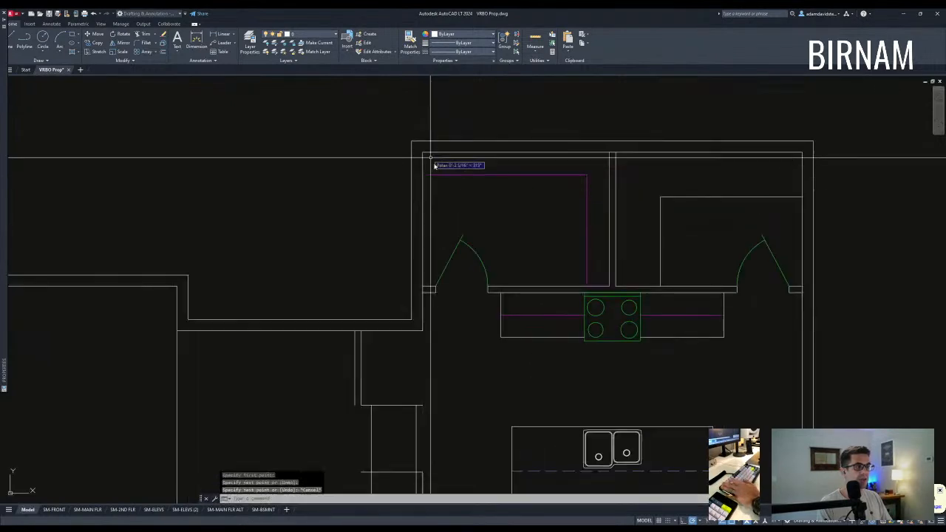
- Trim the recess's front line where it runs past the furred wall line toward the kitchen
{"action": "middle_click_drag", "start_coordinate": [411, 443], "coordinate": [421, 301]}
{"action": "scroll", "coordinate": [419, 332], "scroll_direction": "down", "scroll_amount": 2}
{"action": "scroll", "coordinate": [421, 304], "scroll_direction": "up", "scroll_amount": 4}
{"action": "type", "text": "tr"}
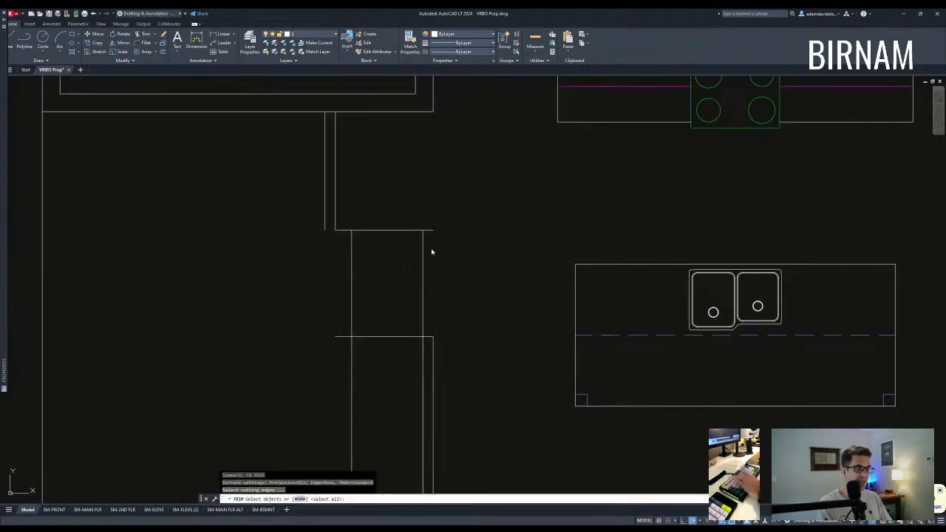
{"action": "key", "text": "Escape"}
{"action": "scroll", "coordinate": [433, 345], "scroll_direction": "down", "scroll_amount": 2}
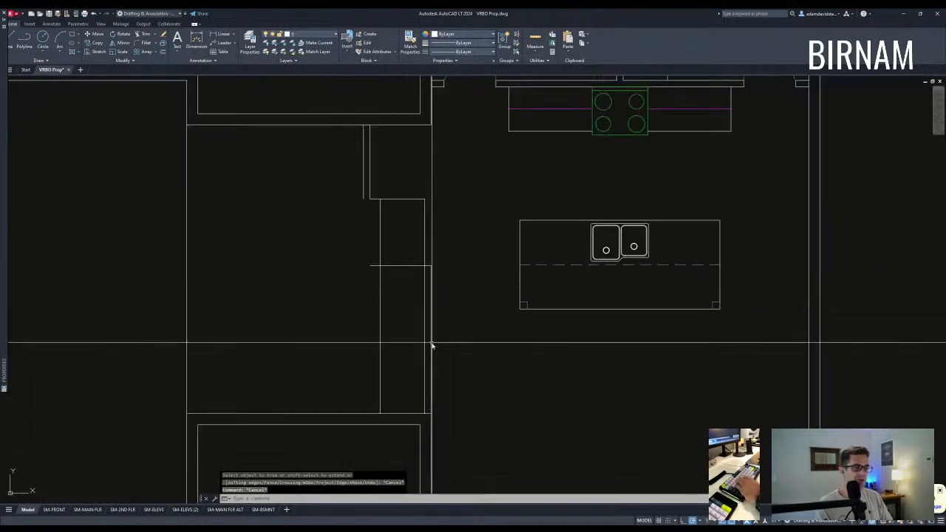
- Offset the lower horizontal line 3.5" toward the front, and fillet the original line with the 2'-0" offset line into a corner
{"action": "type", "text": "o 3.5"}
{"action": "left_click", "coordinate": [380, 271]}
{"action": "type", "text": "f"}
{"action": "left_click", "coordinate": [390, 267]}
{"action": "key", "text": "Escape"}
{"action": "key", "text": "Escape"}
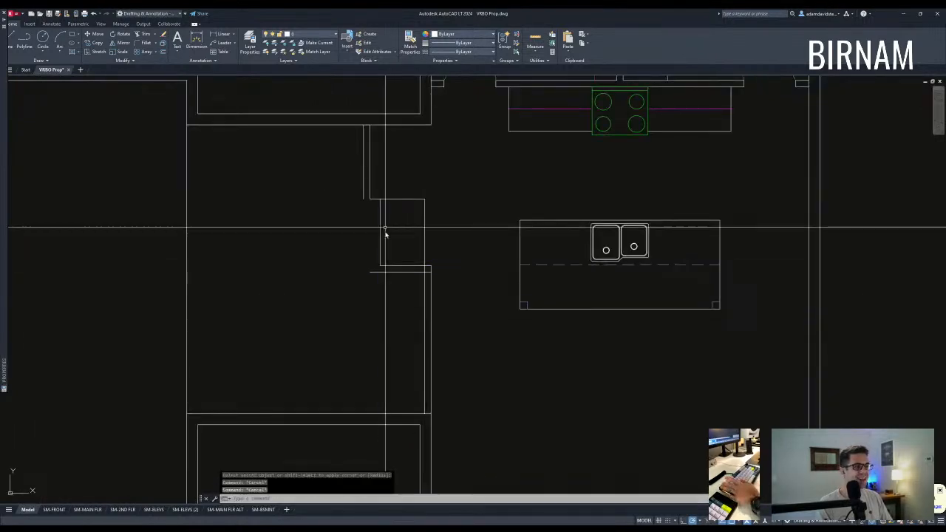
- Fillet the partition's outer line and the 3.5" offset line into a closed corner
{"action": "middle_click_drag", "start_coordinate": [371, 197], "coordinate": [374, 211]}
{"action": "key", "text": "space"}
{"action": "key", "text": "Escape"}
{"action": "key", "text": "Escape"}
{"action": "type", "text": "f"}
{"action": "left_click", "coordinate": [378, 287]}
{"action": "key", "text": "Escape"}
{"action": "key", "text": "Escape"}
- Trim the furred wall line out of the thickness of the new horizontal wall
{"action": "middle_click_drag", "start_coordinate": [427, 312], "coordinate": [427, 287]}
{"action": "type", "text": "tr"}
{"action": "key", "text": "space"}
{"action": "scroll", "coordinate": [425, 255], "scroll_direction": "up", "scroll_amount": 4}
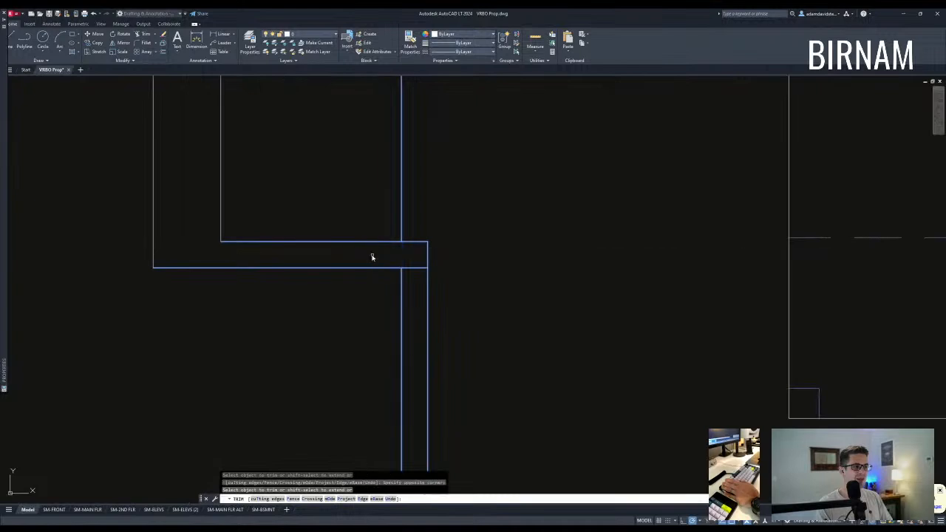
{"action": "key", "text": "Escape"}
{"action": "key", "text": "Escape"}
{"action": "key", "text": "Escape"}
{"action": "scroll", "coordinate": [405, 270], "scroll_direction": "down", "scroll_amount": 5}
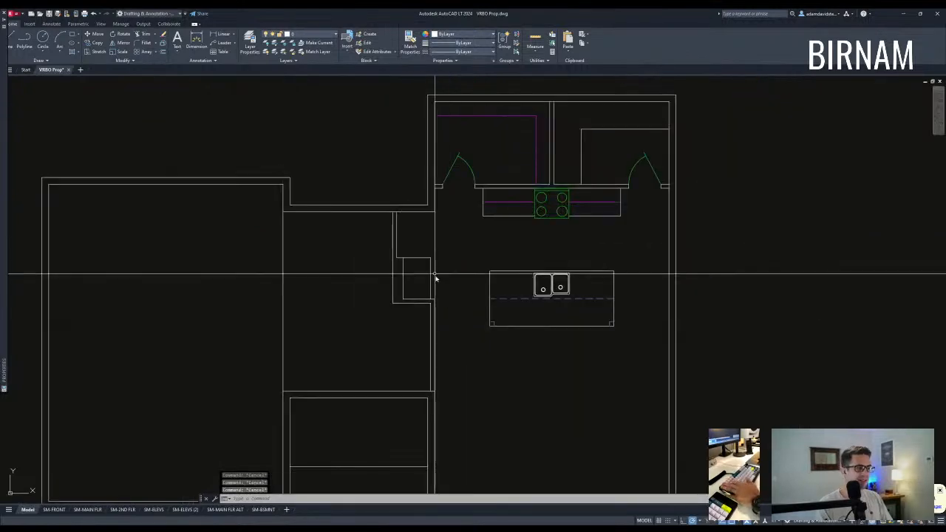
- Offset the front niche's left line toward the kitchen and extend it back to the link's inner rear wall line
{"action": "type", "text": "o"}
{"action": "left_click", "coordinate": [401, 275]}
{"action": "key", "text": "Escape"}
{"action": "key", "text": "Escape"}
{"action": "type", "text": "e"}
{"action": "left_click", "coordinate": [414, 258]}
{"action": "key", "text": "Escape"}
- Match the new vertical line's properties to the magenta line in the upper-left room of the kitchen form
{"action": "type", "text": "ma"}
{"action": "left_click", "coordinate": [535, 132]}
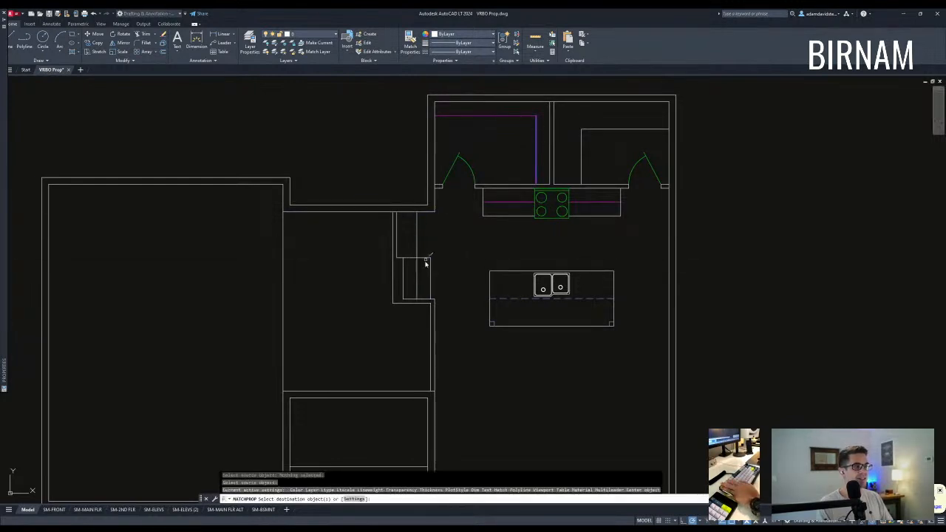
{"action": "scroll", "coordinate": [441, 242], "scroll_direction": "up", "scroll_amount": 2}
{"action": "left_click", "coordinate": [424, 236]}
{"action": "left_click", "coordinate": [394, 249]}
{"action": "key", "text": "Escape"}
{"action": "key", "text": "Escape"}
{"action": "scroll", "coordinate": [414, 272], "scroll_direction": "down", "scroll_amount": 4}
{"action": "middle_click_drag", "start_coordinate": [433, 303], "coordinate": [471, 264]}
{"action": "key", "text": "Escape"}
{"action": "key", "text": "Escape"}
{"action": "middle_click_drag", "start_coordinate": [408, 293], "coordinate": [422, 298]}
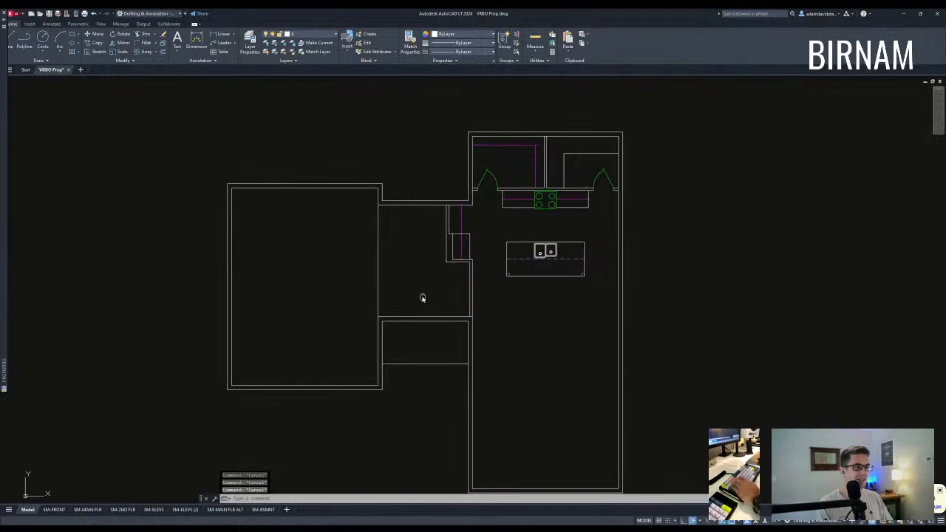
- Offset the left form's inner right wall line 3.5" toward the link and trim it between the link's inner front and rear wall lines
{"action": "type", "text": "o 3.5"}
{"action": "left_click", "coordinate": [372, 228]}
{"action": "key", "text": "Escape"}
{"action": "type", "text": "tr"}
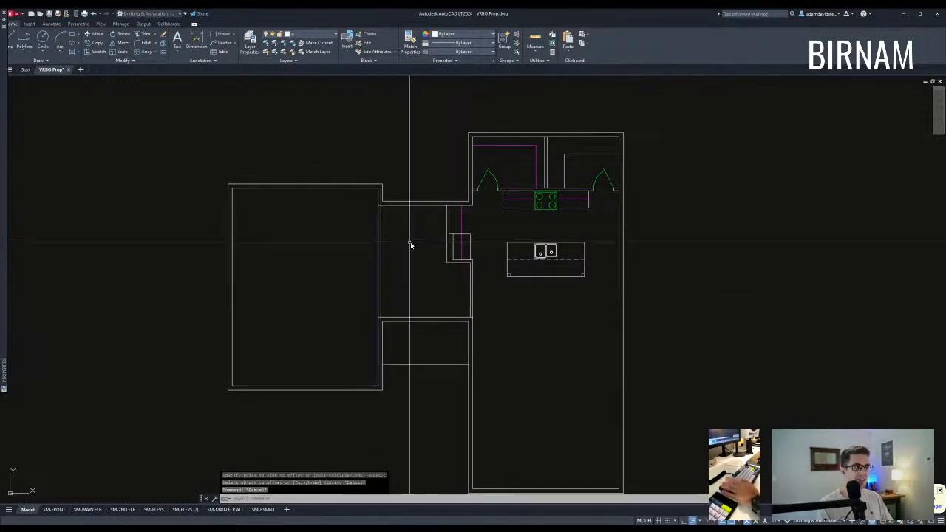
{"action": "scroll", "coordinate": [409, 244], "scroll_direction": "up", "scroll_amount": 2}
{"action": "left_click", "coordinate": [422, 333]}
{"action": "left_click", "coordinate": [395, 130]}
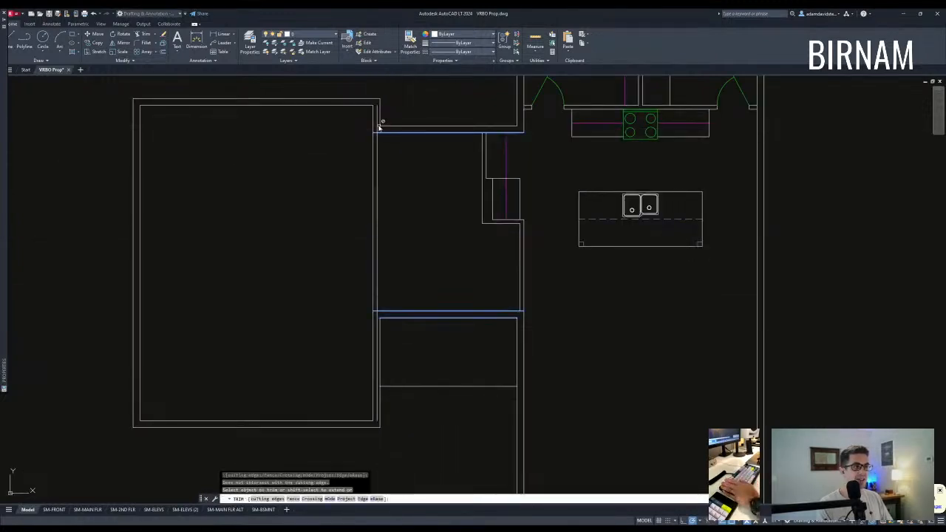
{"action": "key", "text": "Escape"}
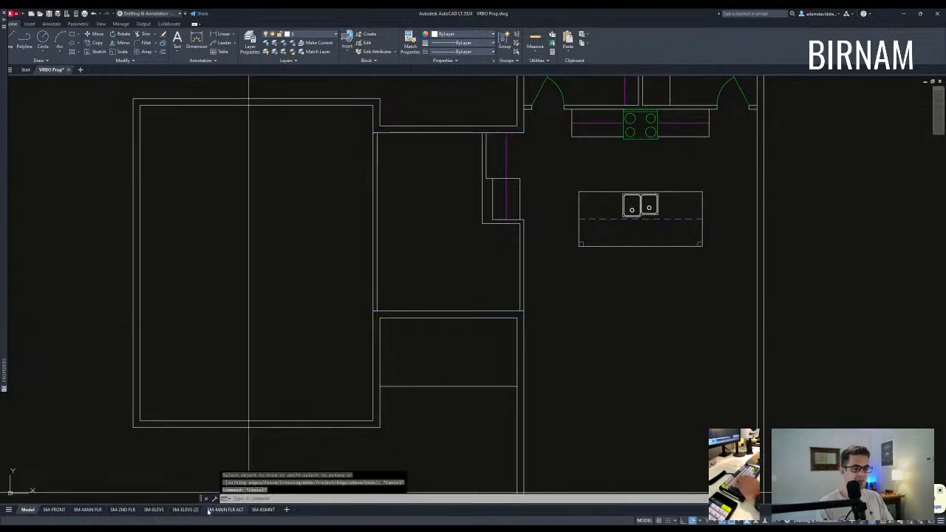
{"action": "left_click", "coordinate": [248, 529]}
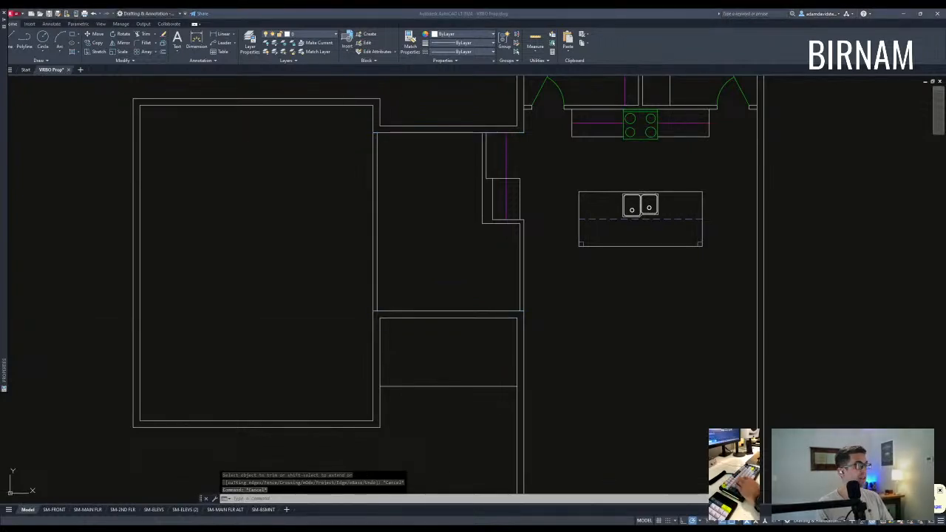
{"action": "key", "text": "Escape"}
{"action": "key", "text": "Escape"}
{"action": "scroll", "coordinate": [588, 297], "scroll_direction": "down", "scroll_amount": 2}
{"action": "middle_click_drag", "start_coordinate": [588, 297], "coordinate": [525, 358]}
{"action": "middle_click_drag", "start_coordinate": [474, 334], "coordinate": [473, 325]}
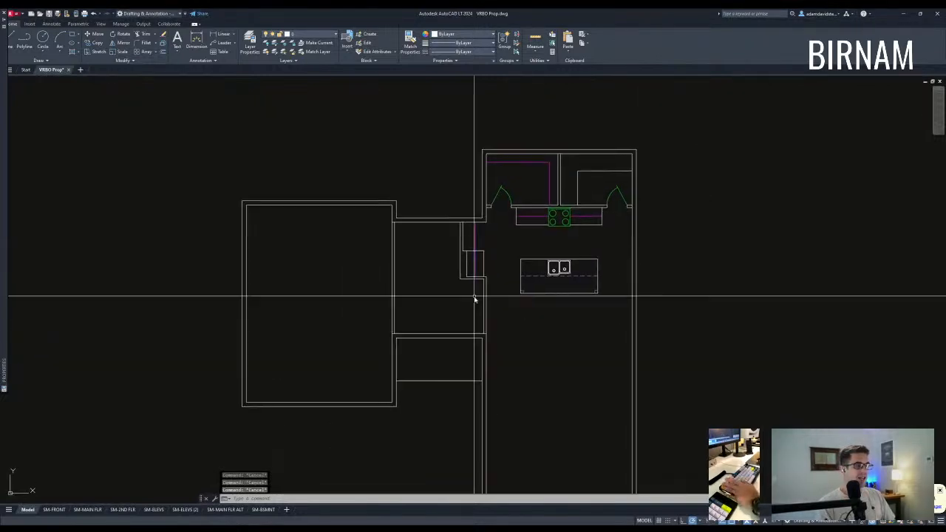
{"action": "scroll", "coordinate": [473, 325], "scroll_direction": "up", "scroll_amount": 2}
{"action": "type", "text": "l"}
{"action": "key", "text": "Return"}
{"action": "left_click", "coordinate": [356, 277]}
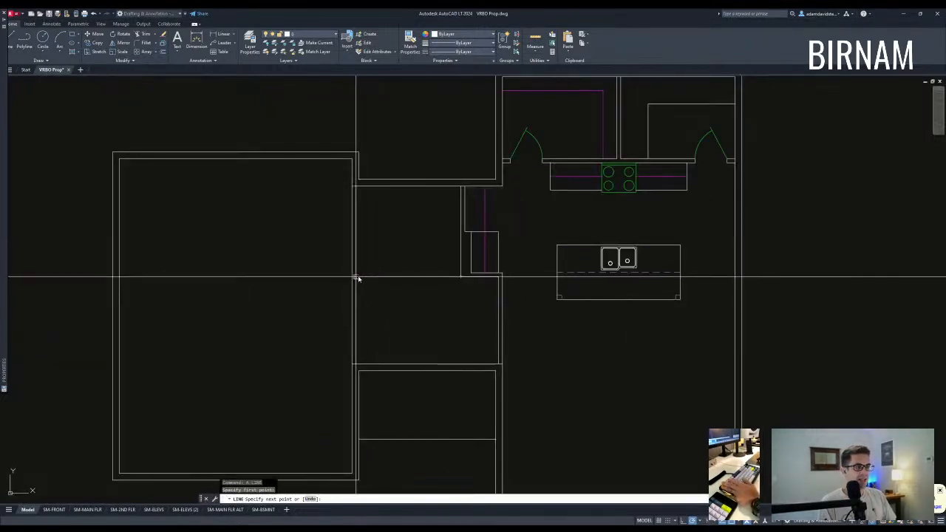
{"action": "key", "text": "Escape"}
{"action": "key", "text": "Escape"}
{"action": "scroll", "coordinate": [443, 322], "scroll_direction": "down", "scroll_amount": 2}
{"action": "scroll", "coordinate": [485, 276], "scroll_direction": "up", "scroll_amount": 2}
{"action": "middle_click_drag", "start_coordinate": [485, 275], "coordinate": [467, 286]}
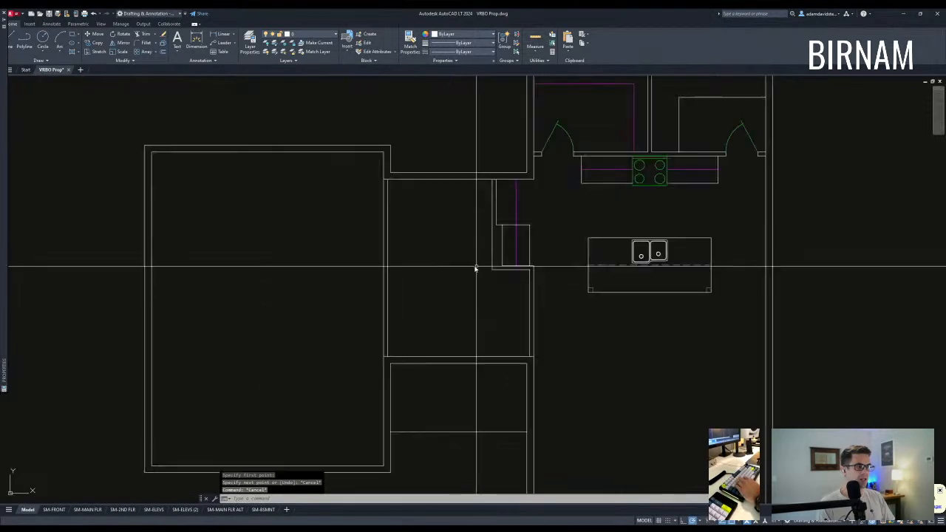
{"action": "key", "text": "Escape"}
{"action": "key", "text": "Escape"}
{"action": "left_click", "coordinate": [467, 287]}
{"action": "left_click", "coordinate": [463, 270]}
{"action": "key", "text": "Escape"}
{"action": "key", "text": "Escape"}
{"action": "middle_click_drag", "start_coordinate": [445, 374], "coordinate": [433, 350]}
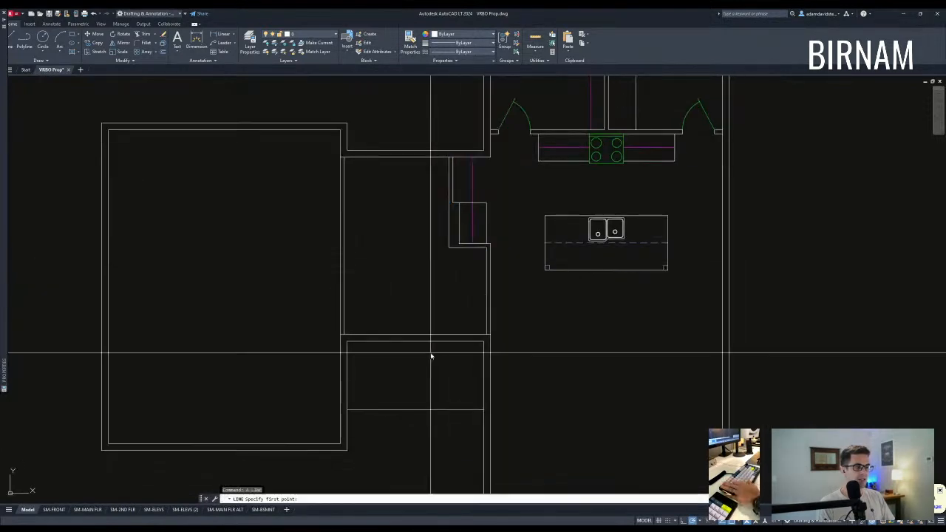
- Try a line from the recess wall's lower-left corner across the link to its left furred wall line
{"action": "type", "text": "l"}
{"action": "key", "text": "Return"}
{"action": "left_click", "coordinate": [448, 248]}
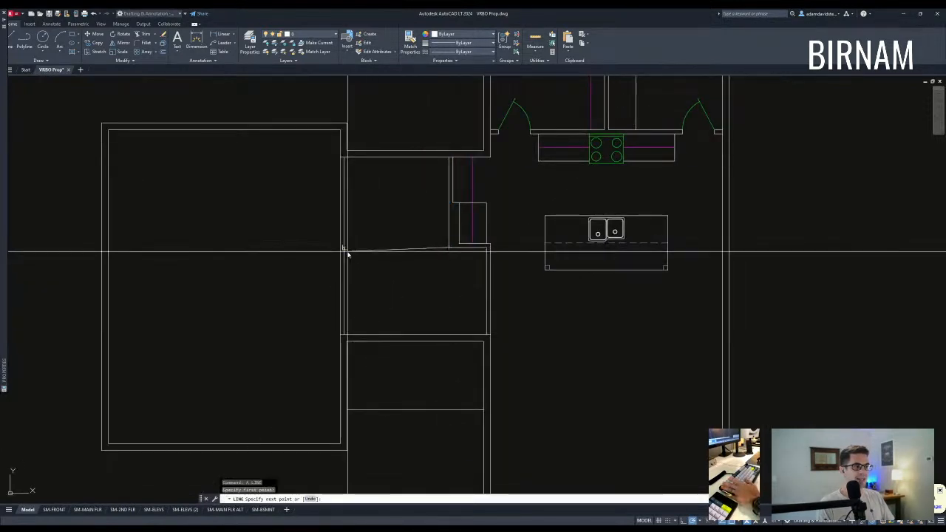
{"action": "left_click", "coordinate": [347, 251]}
{"action": "key", "text": "Escape"}
{"action": "key", "text": "Escape"}
{"action": "middle_click_drag", "start_coordinate": [388, 274], "coordinate": [401, 267]}
{"action": "key", "text": "Escape"}
{"action": "key", "text": "Escape"}
{"action": "type", "text": "o 3.5"}
{"action": "key", "text": "Escape"}
{"action": "left_click", "coordinate": [414, 252]}
{"action": "left_click", "coordinate": [385, 227]}
- Extend both horizontal lines of the wall in front of the cabinet recess to the link's left furred wall line
{"action": "type", "text": "e ex"}
{"action": "left_click", "coordinate": [355, 223]}
{"action": "left_click", "coordinate": [363, 222]}
{"action": "left_click", "coordinate": [451, 253]}
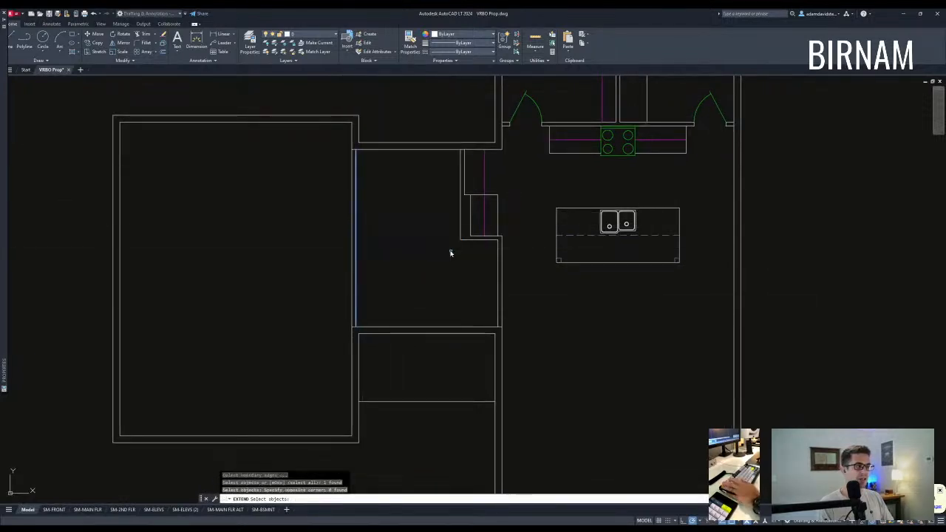
{"action": "left_click", "coordinate": [473, 233]}
{"action": "key", "text": "Escape"}
{"action": "middle_click_drag", "start_coordinate": [467, 285], "coordinate": [415, 296]}
{"action": "scroll", "coordinate": [415, 297], "scroll_direction": "down", "scroll_amount": 2}
{"action": "scroll", "coordinate": [354, 266], "scroll_direction": "up", "scroll_amount": 2}
{"action": "left_click", "coordinate": [340, 278]}
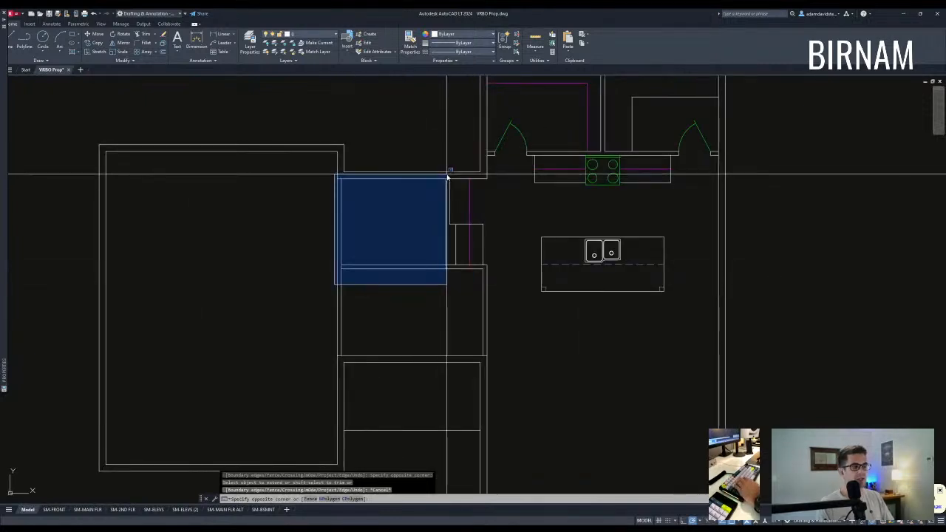
{"action": "key", "text": "Escape"}
{"action": "scroll", "coordinate": [443, 236], "scroll_direction": "down", "scroll_amount": 2}
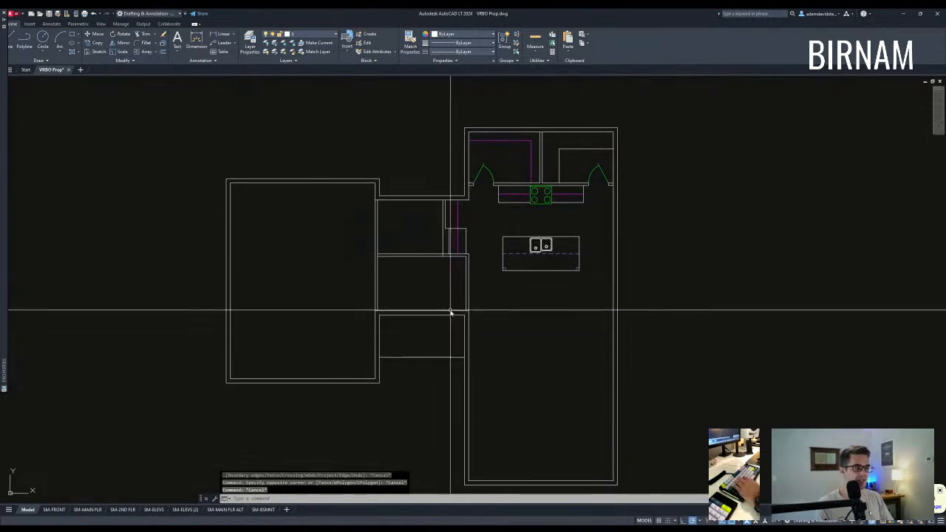
{"action": "key", "text": "Escape"}
{"action": "key", "text": "Escape"}
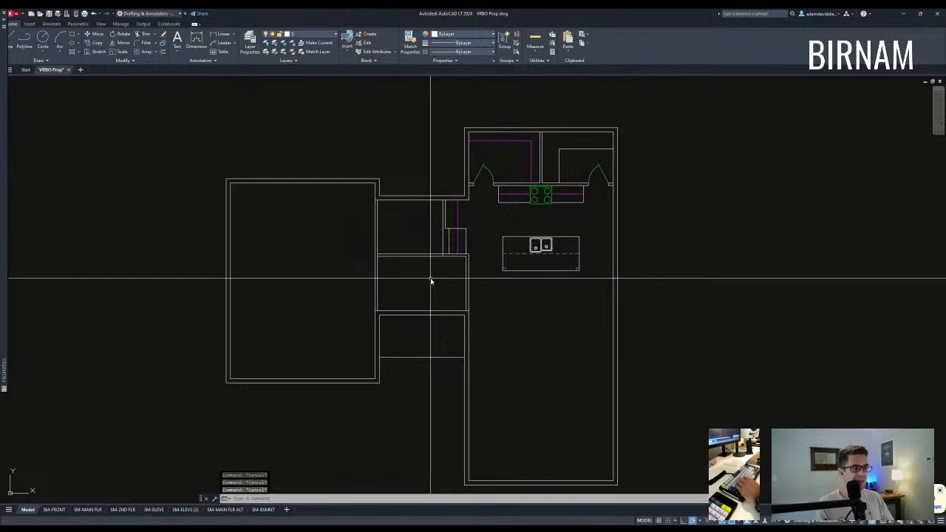
- Try a vertical line offset 60" from the link's left furred wall line toward the kitchen, and erase it
{"action": "scroll", "coordinate": [422, 254], "scroll_direction": "up", "scroll_amount": 2}
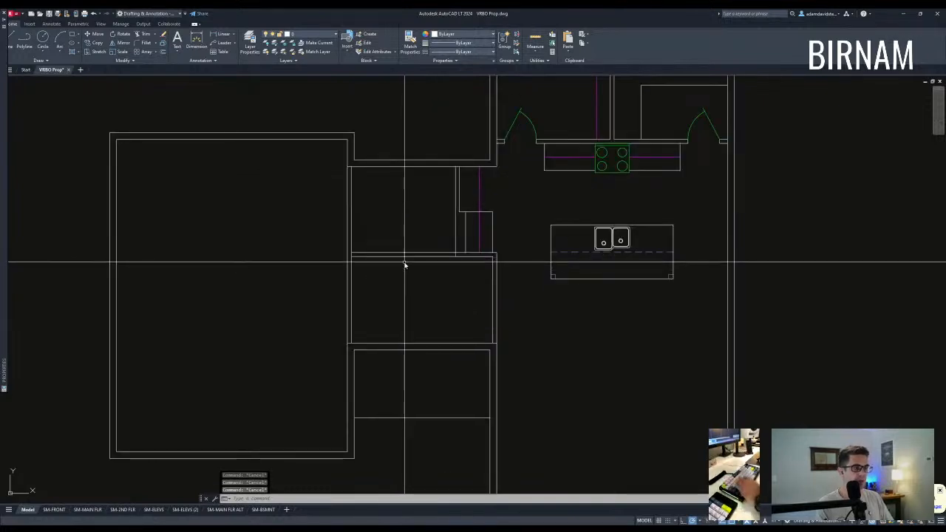
{"action": "type", "text": "o"}
{"action": "key", "text": "Return"}
{"action": "type", "text": "6"}
{"action": "key", "text": "Return"}
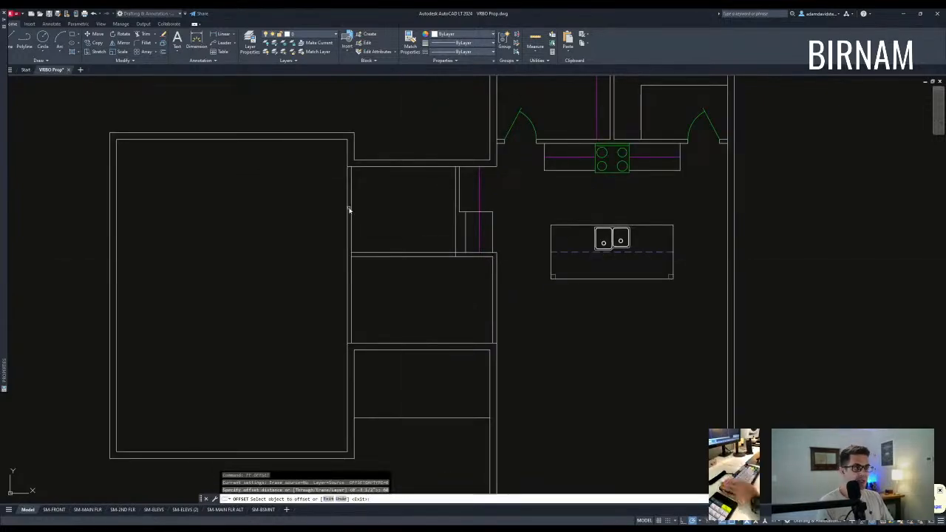
{"action": "left_click", "coordinate": [399, 229]}
{"action": "key", "text": "Escape"}
{"action": "key", "text": "Escape"}
{"action": "left_click", "coordinate": [449, 290]}
{"action": "left_click", "coordinate": [379, 269]}
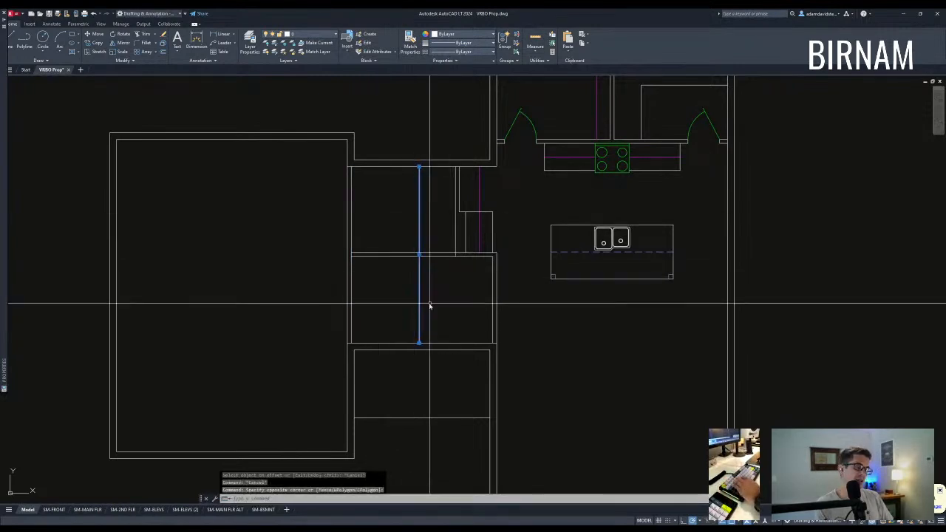
{"action": "key", "text": "Escape"}
{"action": "key", "text": "Escape"}
{"action": "key", "text": "Escape"}
{"action": "left_click", "coordinate": [442, 303]}
{"action": "left_click", "coordinate": [405, 285]}
{"action": "type", "text": "e"}
{"action": "key", "text": "Return"}
{"action": "key", "text": "Escape"}
{"action": "scroll", "coordinate": [455, 291], "scroll_direction": "down", "scroll_amount": 3}
{"action": "scroll", "coordinate": [474, 322], "scroll_direction": "up", "scroll_amount": 3}
{"action": "scroll", "coordinate": [434, 303], "scroll_direction": "down", "scroll_amount": 2}
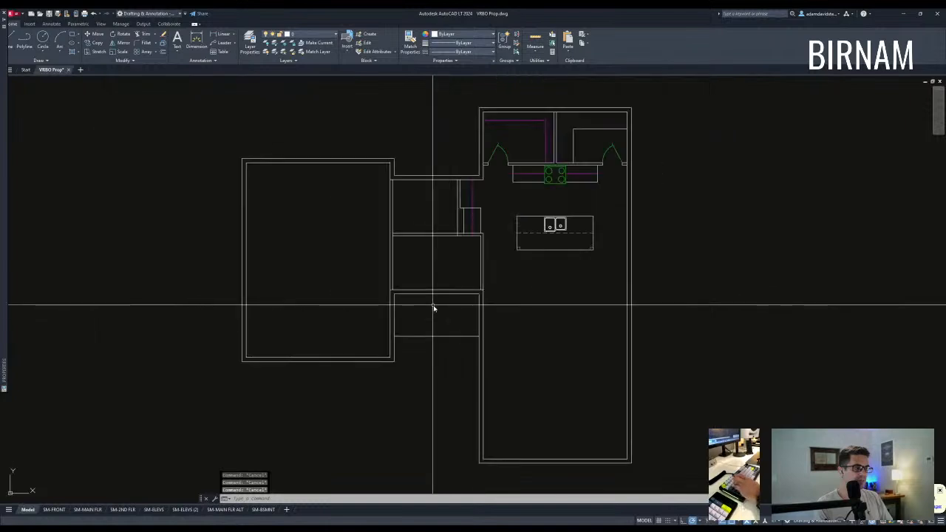
- Draw a short line across the thickness of the link's front wall at its midpoint
{"action": "type", "text": "l"}
{"action": "key", "text": "Return"}
{"action": "left_click", "coordinate": [435, 296]}
{"action": "left_click", "coordinate": [437, 287]}
{"action": "key", "text": "Escape"}
{"action": "key", "text": "Escape"}
- Copy the short midpoint line 18" to each side as door jambs and erase the original
{"action": "scroll", "coordinate": [431, 306], "scroll_direction": "up", "scroll_amount": 2}
{"action": "left_click", "coordinate": [423, 303]}
{"action": "left_click", "coordinate": [453, 267]}
{"action": "type", "text": "co"}
{"action": "left_click", "coordinate": [462, 247]}
{"action": "type", "text": "10"}
{"action": "key", "text": "Return"}
{"action": "type", "text": "18"}
{"action": "key", "text": "Escape"}
{"action": "key", "text": "Escape"}
{"action": "scroll", "coordinate": [443, 290], "scroll_direction": "up", "scroll_amount": 2}
{"action": "left_click", "coordinate": [434, 298]}
{"action": "left_click", "coordinate": [448, 269]}
{"action": "type", "text": "e tr"}
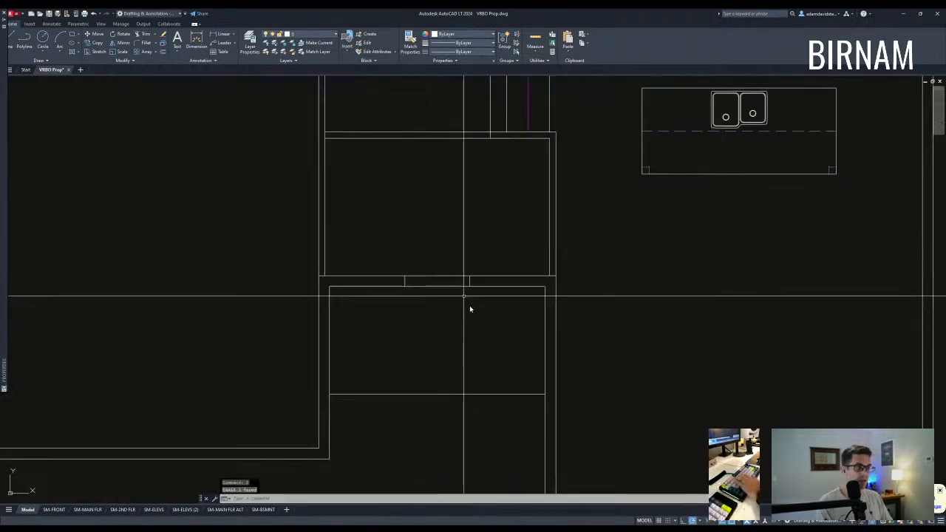
- Trim the inner line of the link's front wall between the two door jambs
{"action": "left_click", "coordinate": [508, 312]}
{"action": "left_click", "coordinate": [398, 273]}
{"action": "key", "text": "space"}
{"action": "key", "text": "Escape"}
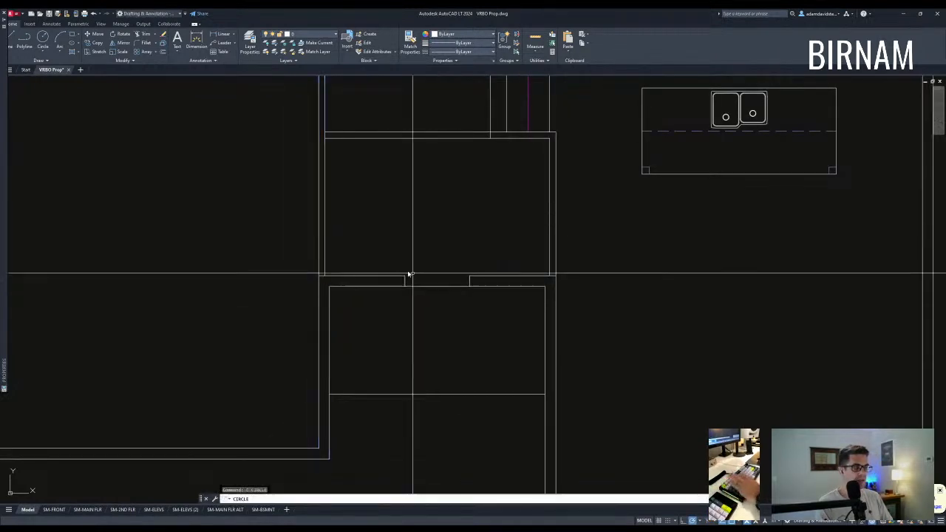
- Draw a swing circle centred on the left jamb with the opening's width as radius, plus an angled door leaf line
{"action": "type", "text": "l"}
{"action": "left_click", "coordinate": [405, 276]}
{"action": "left_click", "coordinate": [475, 245]}
{"action": "key", "text": "Escape"}
{"action": "type", "text": "t r"}
{"action": "key", "text": "Escape"}
{"action": "type", "text": "t r"}
{"action": "key", "text": "Escape"}
{"action": "key", "text": "Escape"}
- Trim the circle down to the swing arc between the door leaf and the right jamb
{"action": "type", "text": "tr"}
{"action": "left_click", "coordinate": [485, 282]}
{"action": "left_click", "coordinate": [434, 192]}
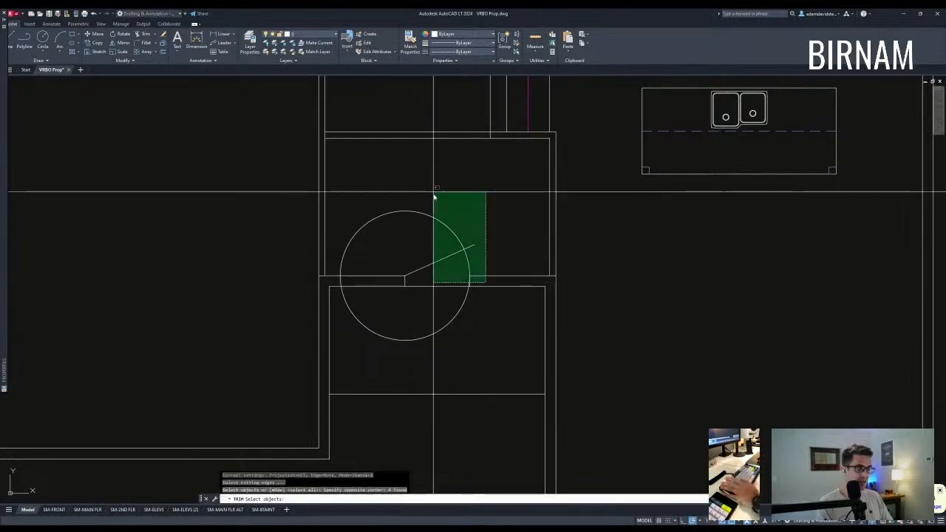
{"action": "scroll", "coordinate": [467, 238], "scroll_direction": "down", "scroll_amount": 6}
{"action": "key", "text": "Escape"}
- Match the front door's leaf and swing arc to the properties of the green door in the upper-right kitchen room
{"action": "type", "text": "ma"}
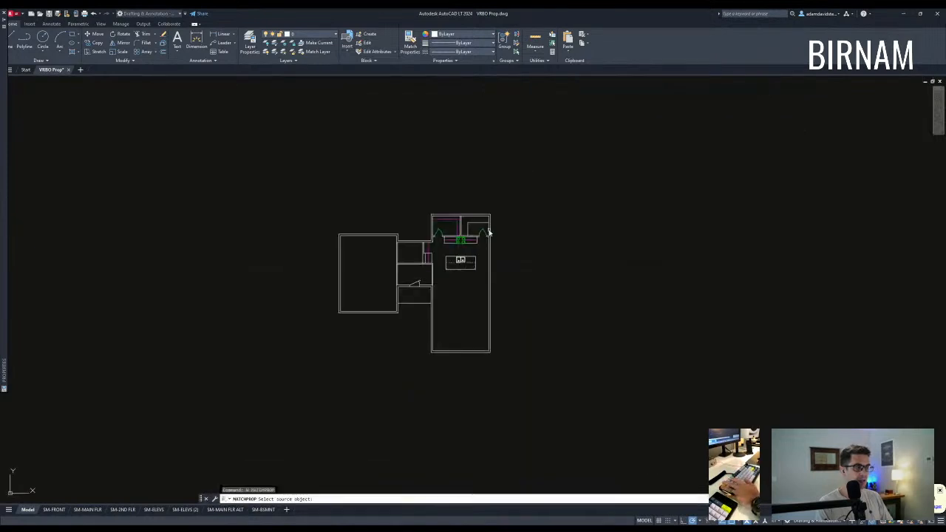
{"action": "left_click", "coordinate": [482, 233]}
{"action": "key", "text": "Escape"}
{"action": "scroll", "coordinate": [498, 211], "scroll_direction": "up", "scroll_amount": 4}
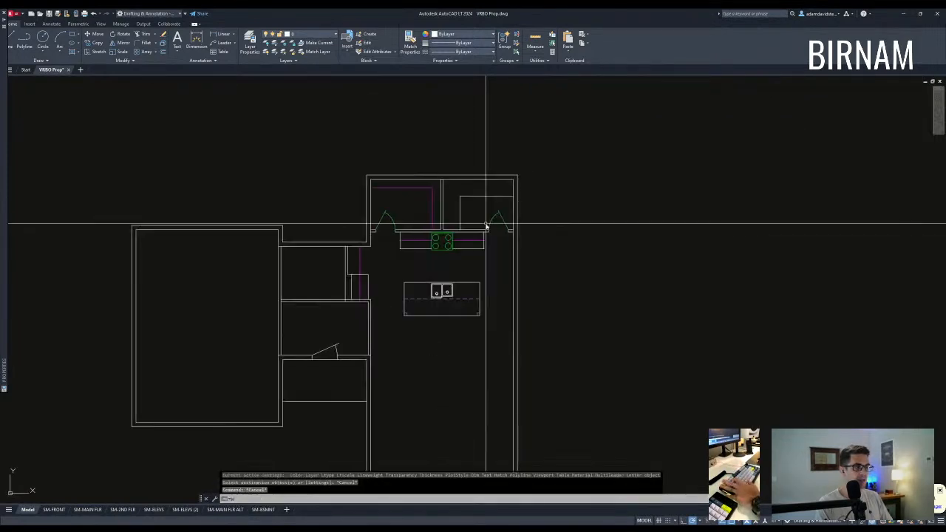
{"action": "left_click", "coordinate": [493, 220]}
{"action": "scroll", "coordinate": [351, 323], "scroll_direction": "up", "scroll_amount": 4}
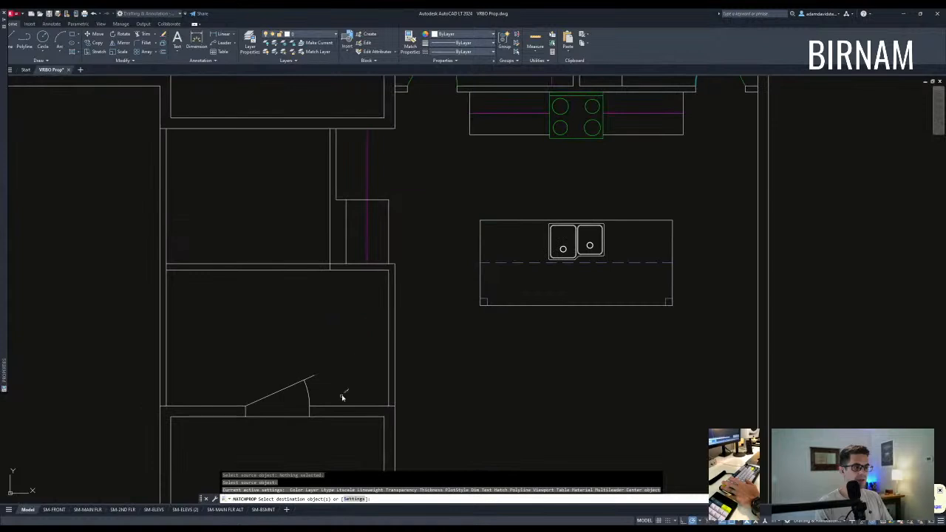
{"action": "left_click", "coordinate": [345, 396]}
{"action": "left_click", "coordinate": [285, 382]}
{"action": "key", "text": "Escape"}
{"action": "scroll", "coordinate": [317, 390], "scroll_direction": "down", "scroll_amount": 4}
{"action": "middle_click_drag", "start_coordinate": [327, 393], "coordinate": [424, 277]}
{"action": "key", "text": "Escape"}
{"action": "scroll", "coordinate": [428, 280], "scroll_direction": "down", "scroll_amount": 2}
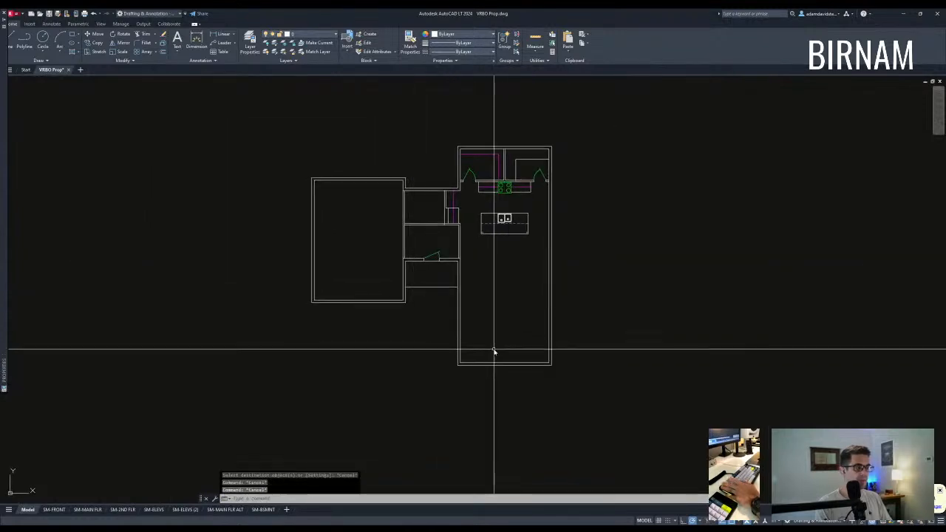
{"action": "left_click", "coordinate": [271, 358]}
{"action": "key", "text": "Escape"}
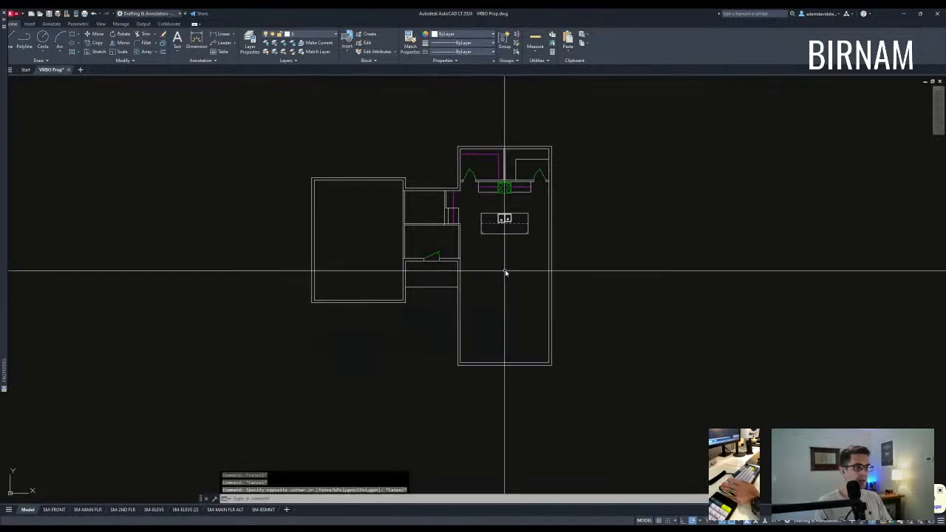
{"action": "key", "text": "Escape"}
{"action": "middle_click_drag", "start_coordinate": [505, 272], "coordinate": [494, 288]}
{"action": "scroll", "coordinate": [431, 251], "scroll_direction": "down", "scroll_amount": 2}
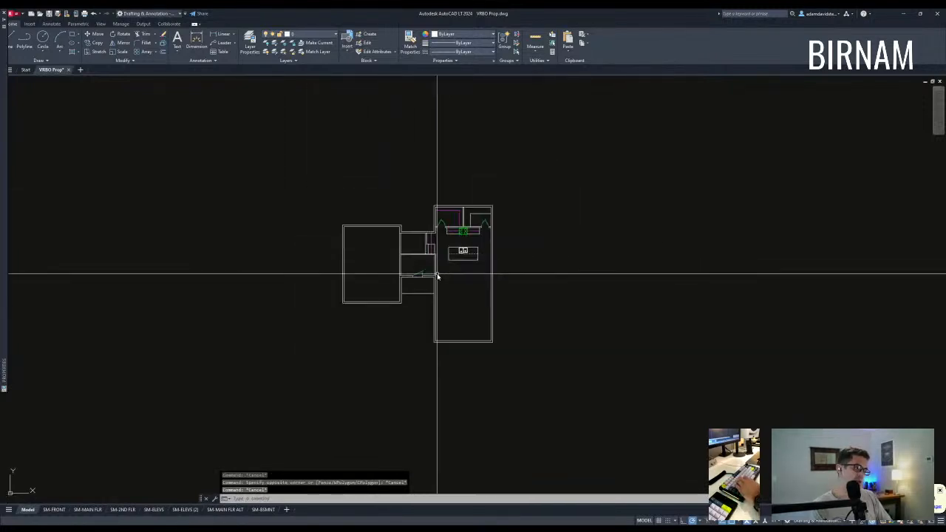
- Try offsetting the recess partition's left line 42" into the link's rear room, and delete the resulting line
{"action": "scroll", "coordinate": [426, 255], "scroll_direction": "up", "scroll_amount": 4}
{"action": "scroll", "coordinate": [421, 249], "scroll_direction": "up", "scroll_amount": 3}
{"action": "type", "text": "o"}
{"action": "key", "text": "Return"}
{"action": "type", "text": "42"}
{"action": "key", "text": "Return"}
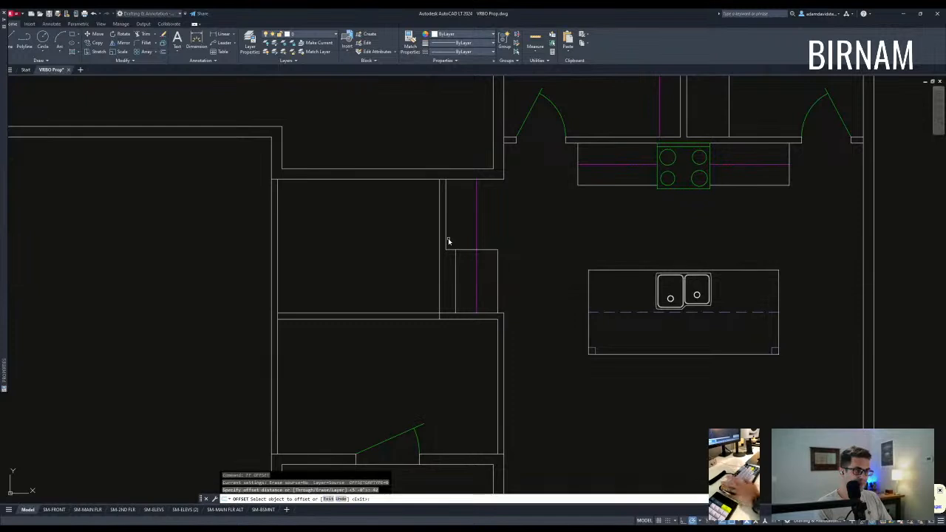
{"action": "key", "text": "Escape"}
{"action": "key", "text": "Escape"}
{"action": "key", "text": "Escape"}
{"action": "scroll", "coordinate": [411, 266], "scroll_direction": "down", "scroll_amount": 4}
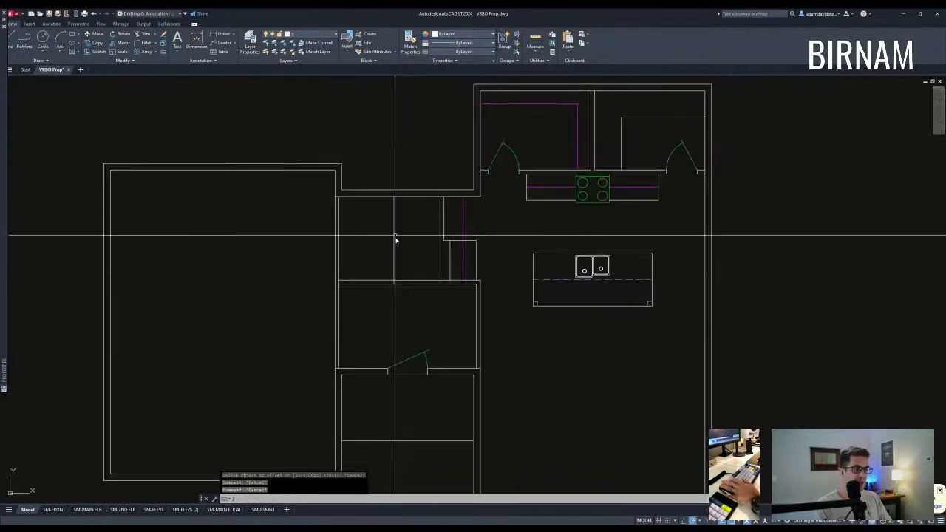
{"action": "left_click", "coordinate": [394, 221]}
{"action": "key", "text": "Delete"}
{"action": "key", "text": "Escape"}
{"action": "key", "text": "Escape"}
- Mirror the two vertical lines of the recess partition about the link's centreline, keeping the originals
{"action": "left_click", "coordinate": [448, 233]}
{"action": "left_click", "coordinate": [415, 217]}
{"action": "type", "text": "mi"}
{"action": "key", "text": "Return"}
{"action": "left_click", "coordinate": [410, 189]}
{"action": "left_click", "coordinate": [409, 174]}
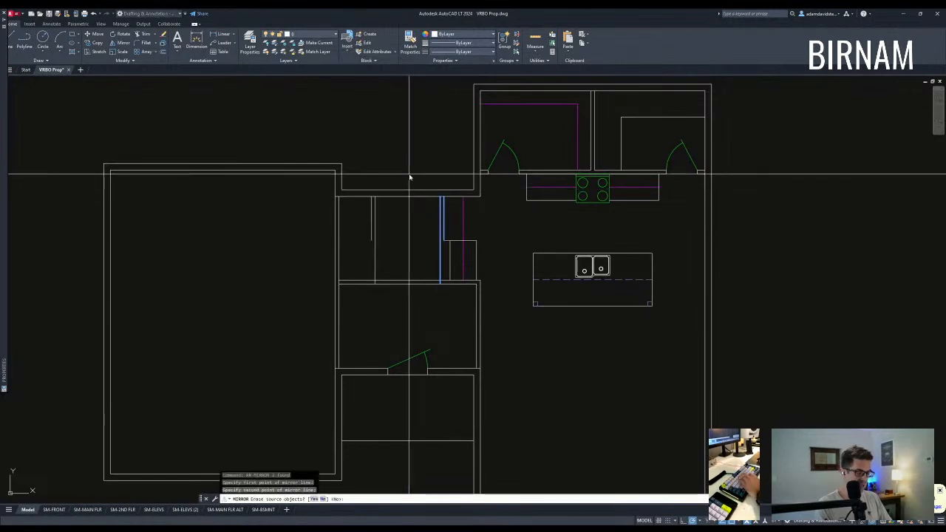
{"action": "key", "text": "Return"}
{"action": "key", "text": "Escape"}
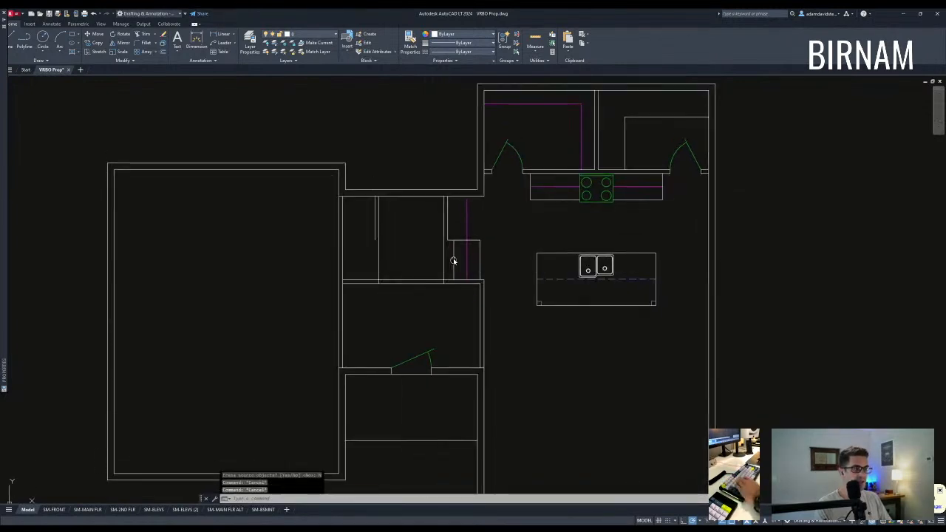
- Trim the horizontal wall lines between the two vertical partitions to open a passage to the rear of the link
{"action": "scroll", "coordinate": [446, 272], "scroll_direction": "up", "scroll_amount": 2}
{"action": "scroll", "coordinate": [445, 272], "scroll_direction": "down", "scroll_amount": 2}
{"action": "type", "text": "tr"}
{"action": "key", "text": "Return"}
{"action": "left_click", "coordinate": [458, 351]}
{"action": "left_click", "coordinate": [329, 259]}
{"action": "key", "text": "Escape"}
{"action": "middle_click_drag", "start_coordinate": [453, 392], "coordinate": [456, 338]}
{"action": "scroll", "coordinate": [456, 337], "scroll_direction": "down", "scroll_amount": 2}
{"action": "scroll", "coordinate": [455, 341], "scroll_direction": "up", "scroll_amount": 2}
{"action": "type", "text": "st"}
{"action": "left_click", "coordinate": [502, 347]}
{"action": "left_click", "coordinate": [241, 320]}
{"action": "key", "text": "Escape"}
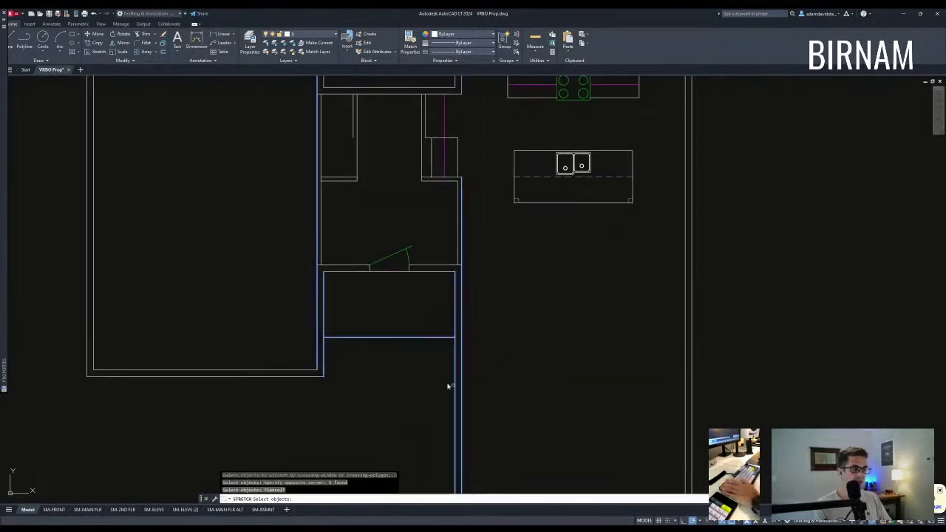
- Stretch the left form's front wall and the front line of the entry niche 24" toward the front
{"action": "middle_click_drag", "start_coordinate": [480, 410], "coordinate": [473, 361]}
{"action": "type", "text": "st"}
{"action": "left_click", "coordinate": [509, 362]}
{"action": "left_click", "coordinate": [93, 274]}
{"action": "key", "text": "space"}
{"action": "left_click", "coordinate": [139, 255]}
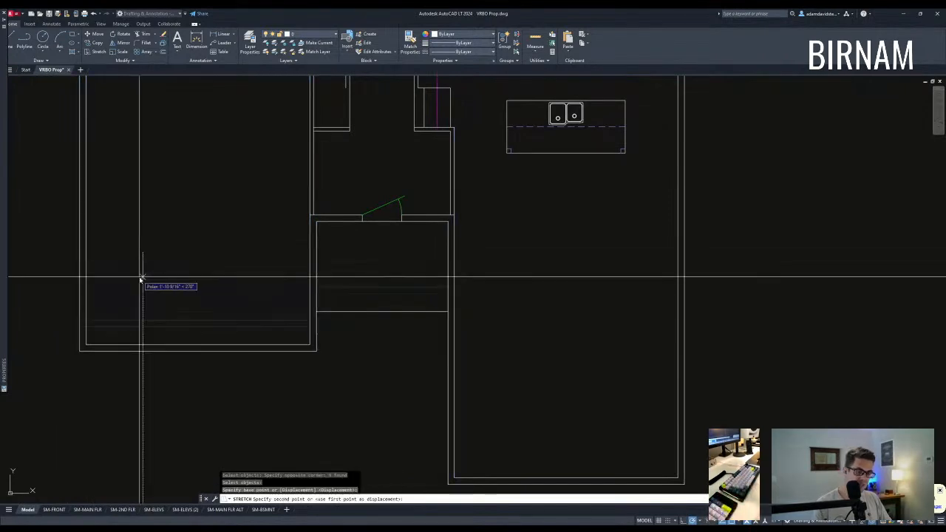
{"action": "key", "text": "Escape"}
{"action": "key", "text": "Escape"}
{"action": "scroll", "coordinate": [306, 312], "scroll_direction": "down", "scroll_amount": 2}
{"action": "scroll", "coordinate": [338, 331], "scroll_direction": "up", "scroll_amount": 2}
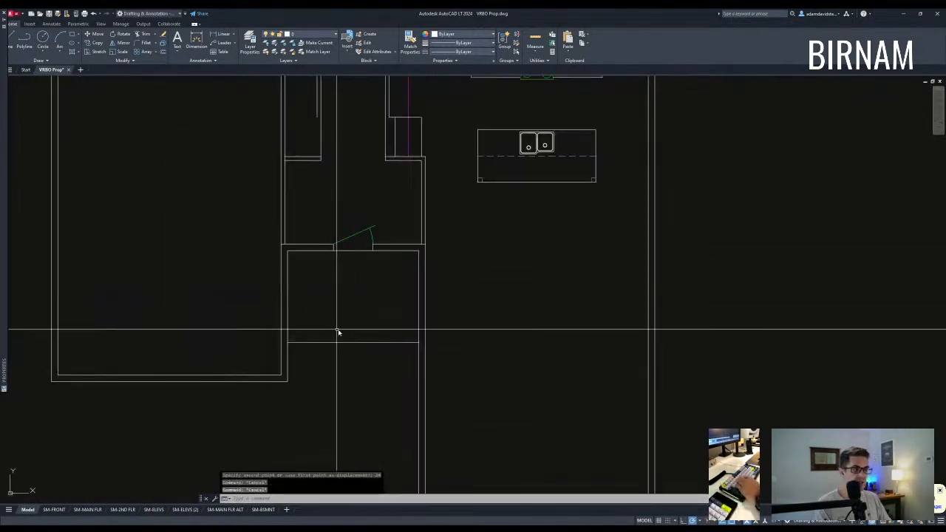
{"action": "left_click", "coordinate": [306, 329]}
{"action": "scroll", "coordinate": [402, 296], "scroll_direction": "down", "scroll_amount": 2}
{"action": "key", "text": "Escape"}
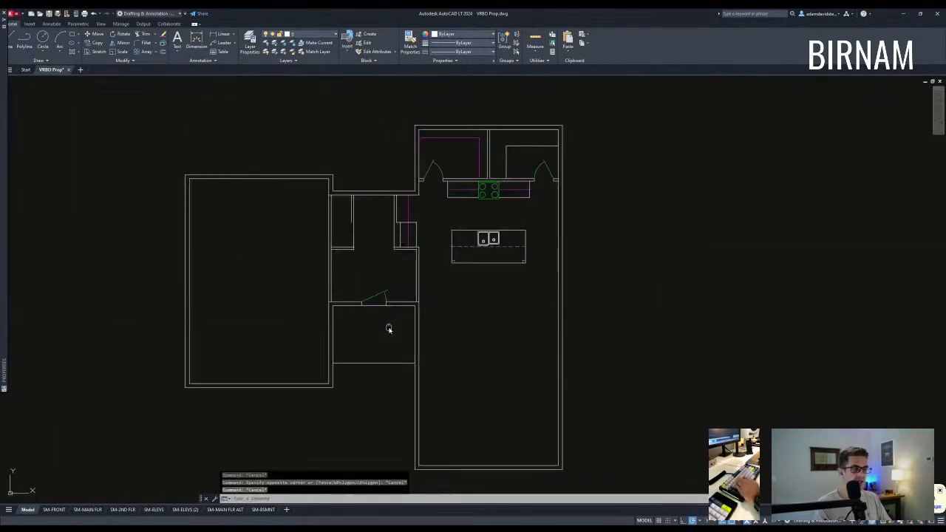
- Erase the swing door from the entry opening in the link's front wall
{"action": "scroll", "coordinate": [369, 325], "scroll_direction": "up", "scroll_amount": 2}
{"action": "left_click", "coordinate": [346, 318]}
{"action": "left_click", "coordinate": [431, 242]}
{"action": "type", "text": "e"}
{"action": "key", "text": "Escape"}
{"action": "scroll", "coordinate": [419, 240], "scroll_direction": "down", "scroll_amount": 2}
{"action": "scroll", "coordinate": [410, 283], "scroll_direction": "up", "scroll_amount": 2}
{"action": "scroll", "coordinate": [411, 286], "scroll_direction": "down", "scroll_amount": 2}
{"action": "scroll", "coordinate": [391, 316], "scroll_direction": "up", "scroll_amount": 2}
- Measure the entry niche corner to corner and the distance from the left form's front corner to the link's entry wall
{"action": "type", "text": "di"}
{"action": "left_click", "coordinate": [333, 295]}
{"action": "left_click", "coordinate": [463, 205]}
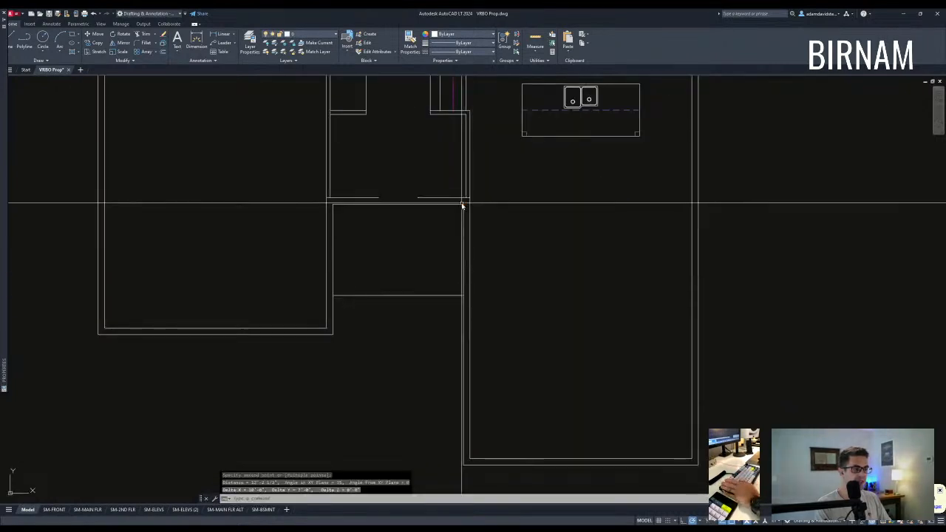
{"action": "middle_click_drag", "start_coordinate": [454, 224], "coordinate": [456, 240]}
{"action": "type", "text": "di"}
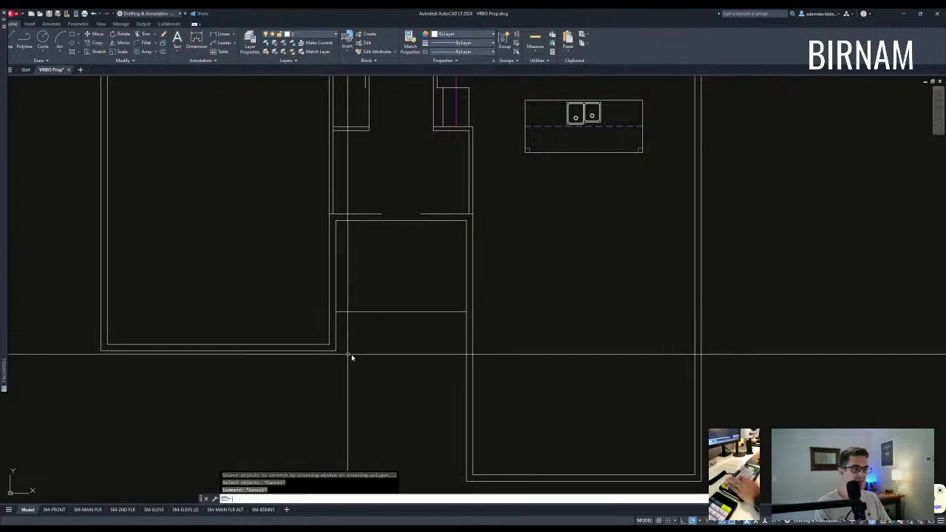
{"action": "left_click", "coordinate": [336, 353]}
{"action": "left_click", "coordinate": [334, 220]}
{"action": "middle_click_drag", "start_coordinate": [384, 245], "coordinate": [385, 262]}
{"action": "key", "text": "Escape"}
{"action": "key", "text": "Escape"}
- Move the front line of the entry niche 12" toward the front
{"action": "left_click", "coordinate": [392, 345]}
{"action": "left_click", "coordinate": [385, 314]}
{"action": "type", "text": "v"}
{"action": "left_click", "coordinate": [384, 280]}
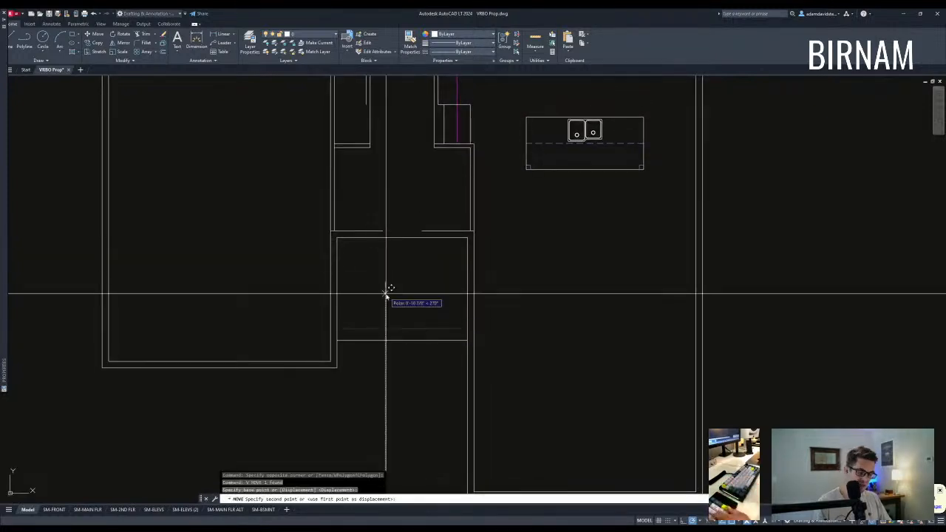
{"action": "type", "text": "12"}
{"action": "scroll", "coordinate": [385, 295], "scroll_direction": "down", "scroll_amount": 2}
{"action": "scroll", "coordinate": [388, 302], "scroll_direction": "up", "scroll_amount": 2}
- Draw a short vertical line at the midpoint of the link's entry wall and offset it 36" to both sides
{"action": "type", "text": "l"}
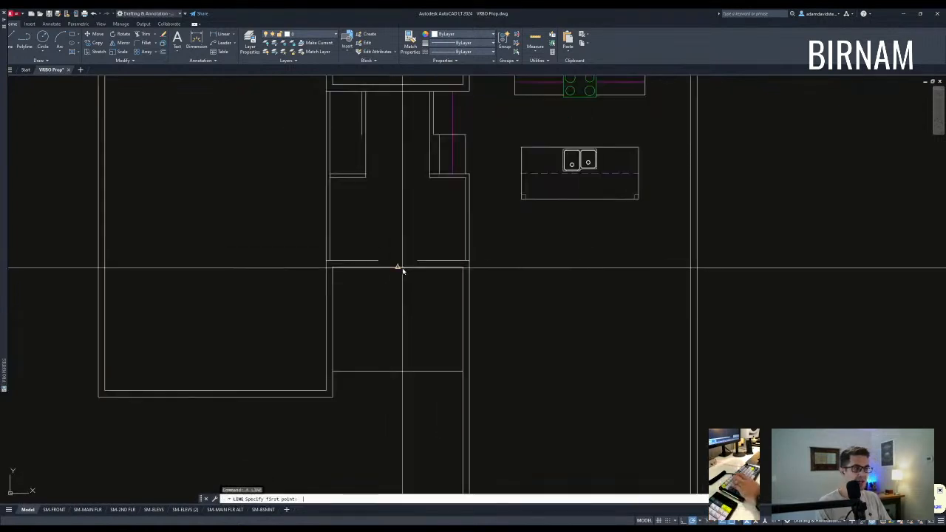
{"action": "left_click", "coordinate": [397, 245]}
{"action": "key", "text": "space"}
{"action": "type", "text": "o 3"}
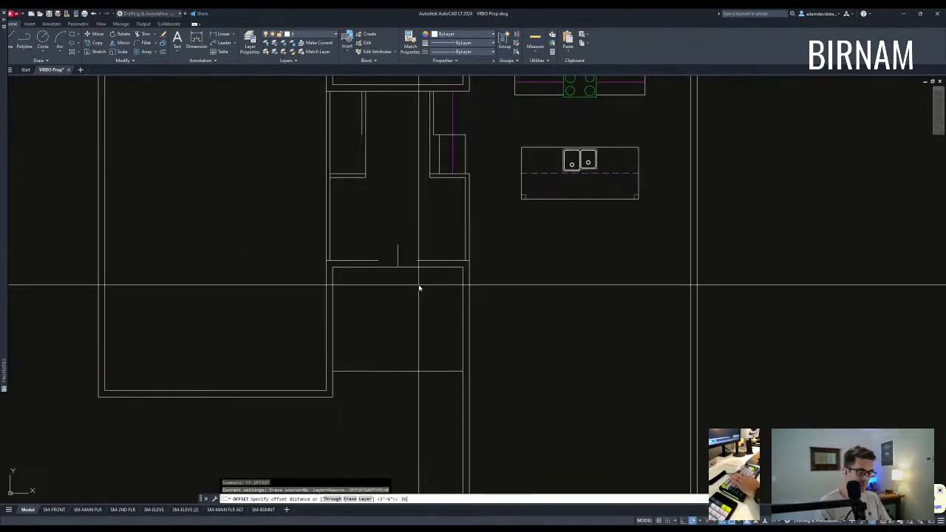
{"action": "left_click", "coordinate": [378, 255]}
{"action": "key", "text": "Escape"}
{"action": "key", "text": "Escape"}
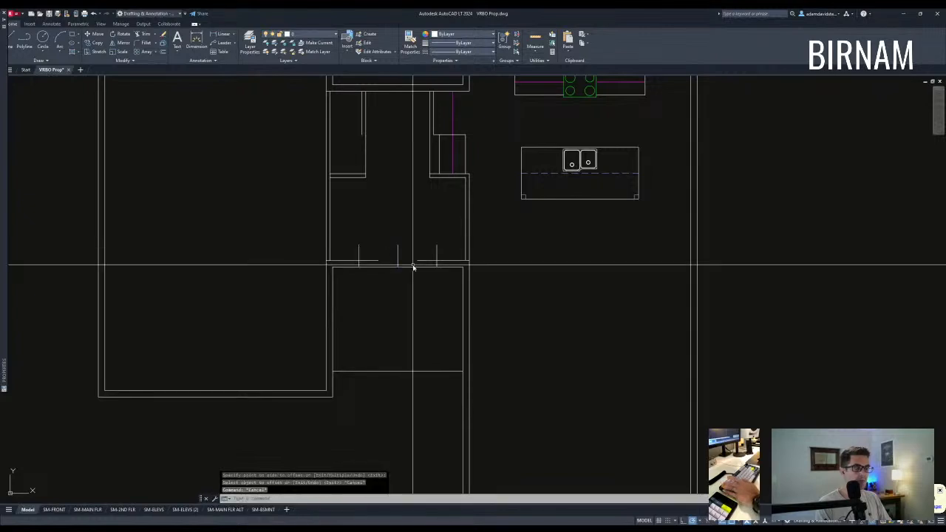
- Trim the jamb lines and the inner wall line at both sides to form the widened entry opening
{"action": "scroll", "coordinate": [397, 273], "scroll_direction": "up", "scroll_amount": 2}
{"action": "type", "text": "tr"}
{"action": "key", "text": "space"}
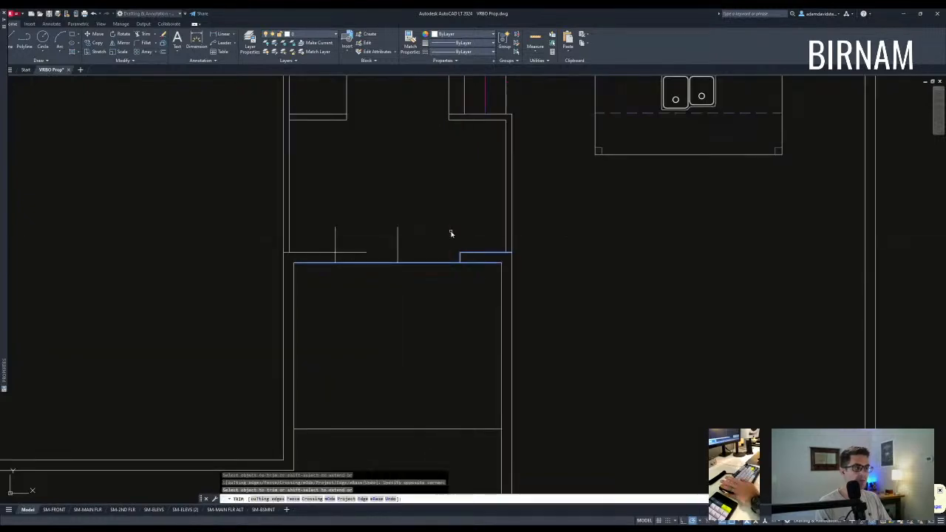
{"action": "key", "text": "Escape"}
{"action": "type", "text": "mt"}
{"action": "key", "text": "space"}
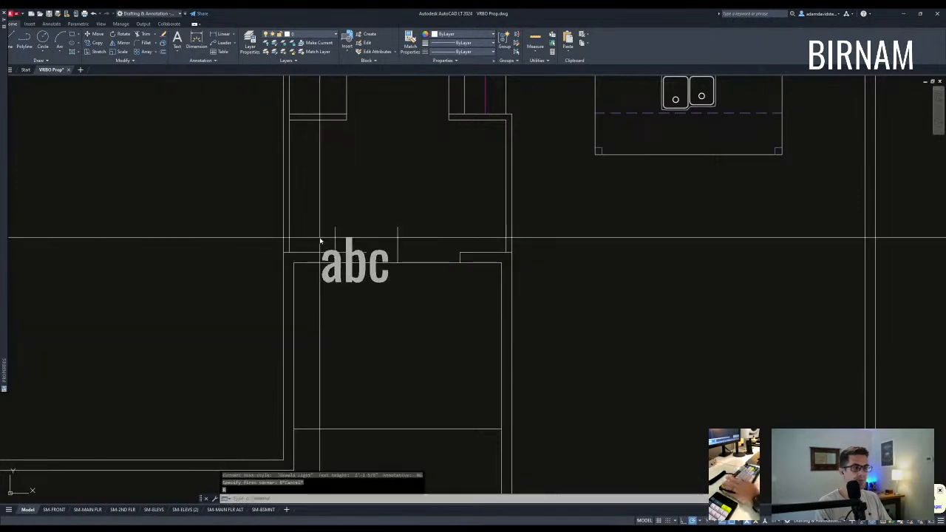
{"action": "key", "text": "Escape"}
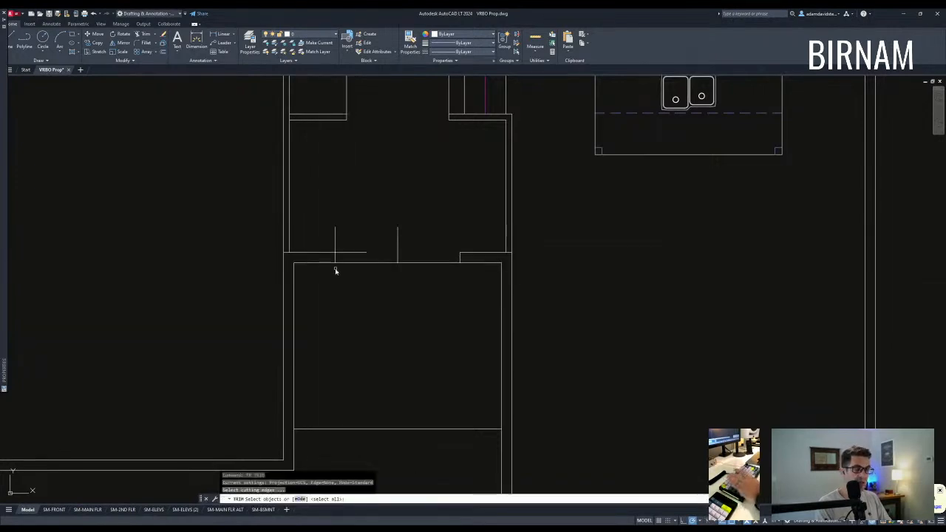
{"action": "key", "text": "Escape"}
{"action": "type", "text": "tr"}
{"action": "key", "text": "space"}
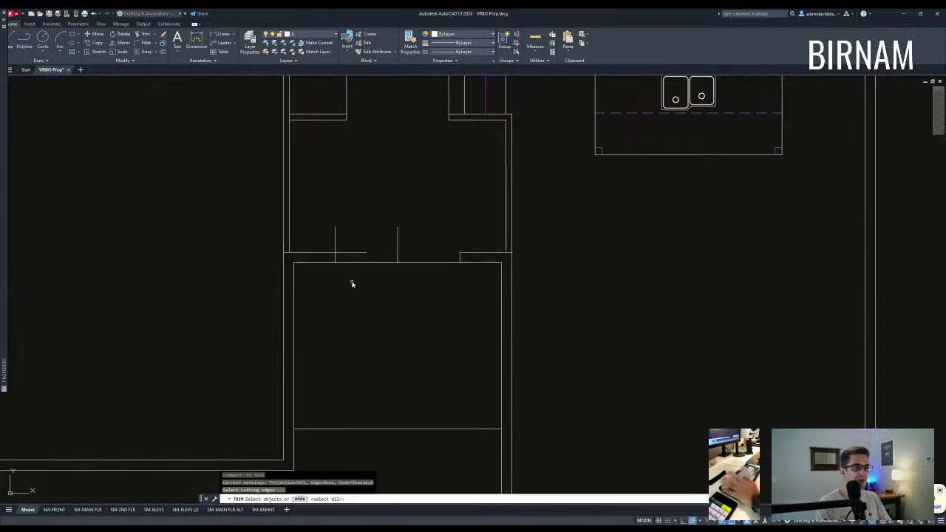
{"action": "left_click_drag", "start_coordinate": [353, 247], "coordinate": [326, 228]}
{"action": "key", "text": "Escape"}
- Draw a door panel line from the opening's right jamb to the centreline and copy it slightly toward the front
{"action": "type", "text": "l"}
{"action": "key", "text": "space"}
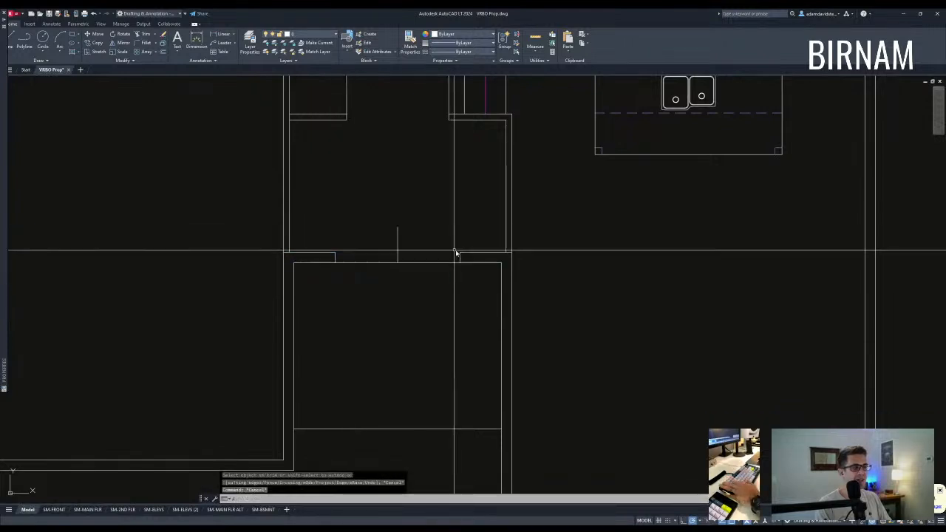
{"action": "left_click", "coordinate": [461, 252]}
{"action": "left_click", "coordinate": [399, 252]}
{"action": "key", "text": "Escape"}
{"action": "key", "text": "Escape"}
{"action": "left_click_drag", "start_coordinate": [416, 258], "coordinate": [411, 241]}
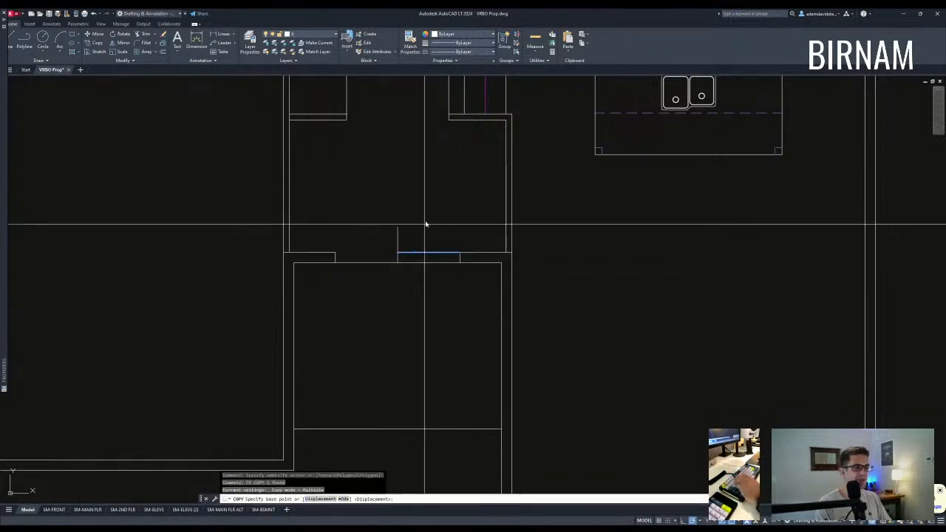
{"action": "key", "text": "Escape"}
{"action": "key", "text": "Escape"}
{"action": "key", "text": "Escape"}
- Extend the copied panel line to the left jamb and copy the full-width line slightly toward the front
{"action": "scroll", "coordinate": [355, 257], "scroll_direction": "up", "scroll_amount": 2}
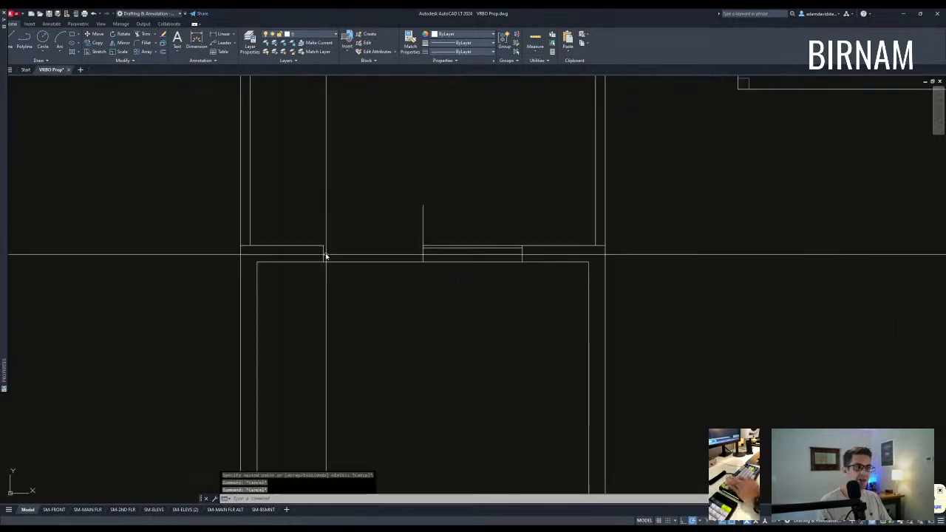
{"action": "key", "text": "Escape"}
{"action": "left_click", "coordinate": [422, 254]}
{"action": "type", "text": "co"}
{"action": "key", "text": "space"}
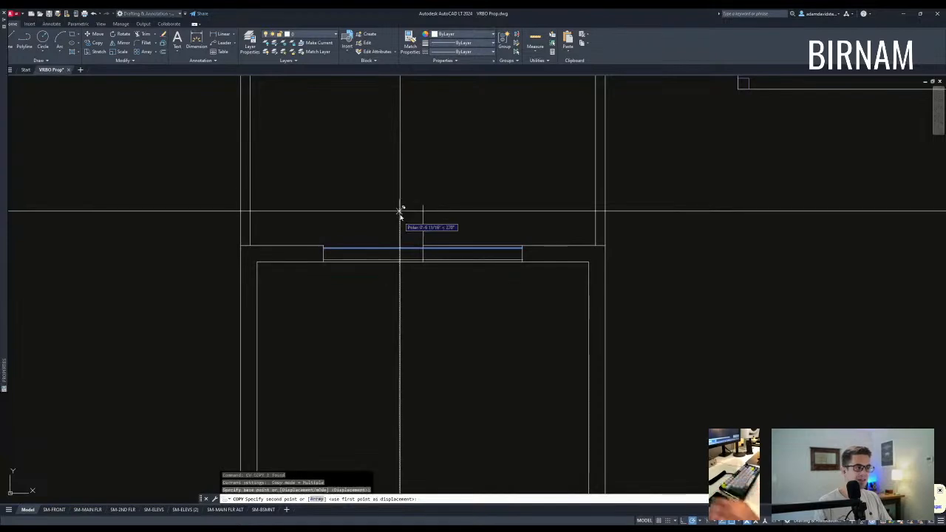
{"action": "scroll", "coordinate": [402, 222], "scroll_direction": "up", "scroll_amount": 3}
{"action": "key", "text": "Escape"}
{"action": "key", "text": "Escape"}
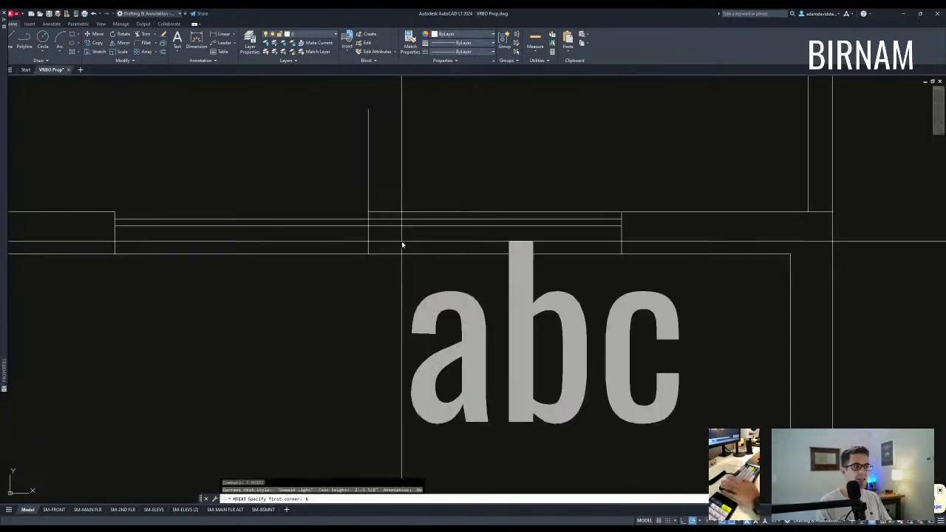
- Trim the panel lines and the centreline to leave two staggered sliding door panels meeting at mid-opening
{"action": "key", "text": "space"}
{"action": "left_click", "coordinate": [406, 241]}
{"action": "left_click", "coordinate": [313, 173]}
{"action": "key", "text": "space"}
{"action": "left_click", "coordinate": [389, 181]}
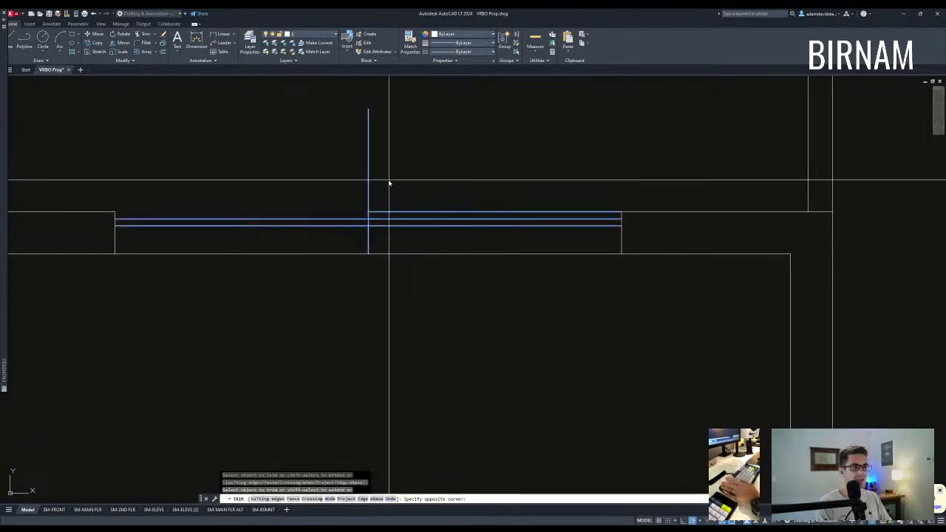
{"action": "key", "text": "Escape"}
{"action": "key", "text": "Escape"}
{"action": "key", "text": "Escape"}
{"action": "scroll", "coordinate": [380, 232], "scroll_direction": "down", "scroll_amount": 6}
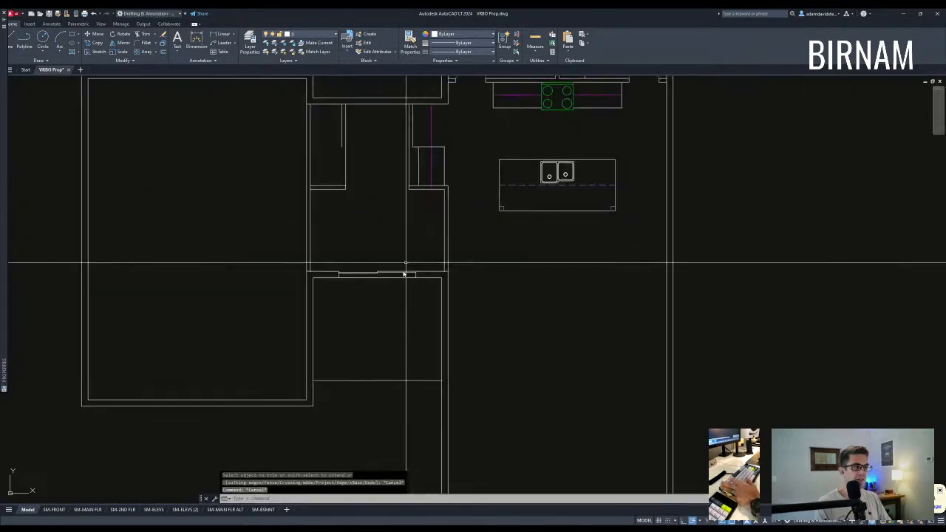
- Try offsetting the link's left wall line 42" into the link
{"action": "scroll", "coordinate": [417, 252], "scroll_direction": "up", "scroll_amount": 2}
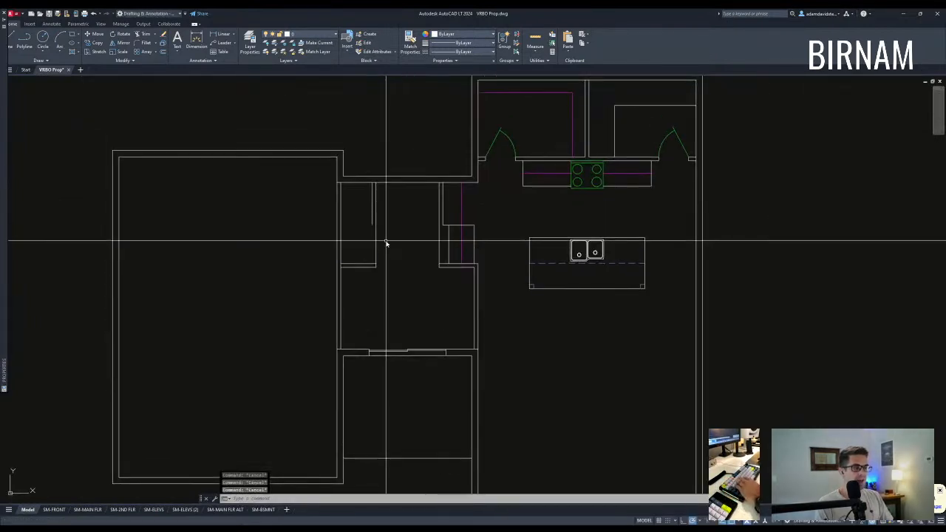
{"action": "left_click", "coordinate": [308, 283]}
{"action": "key", "text": "Escape"}
{"action": "key", "text": "Escape"}
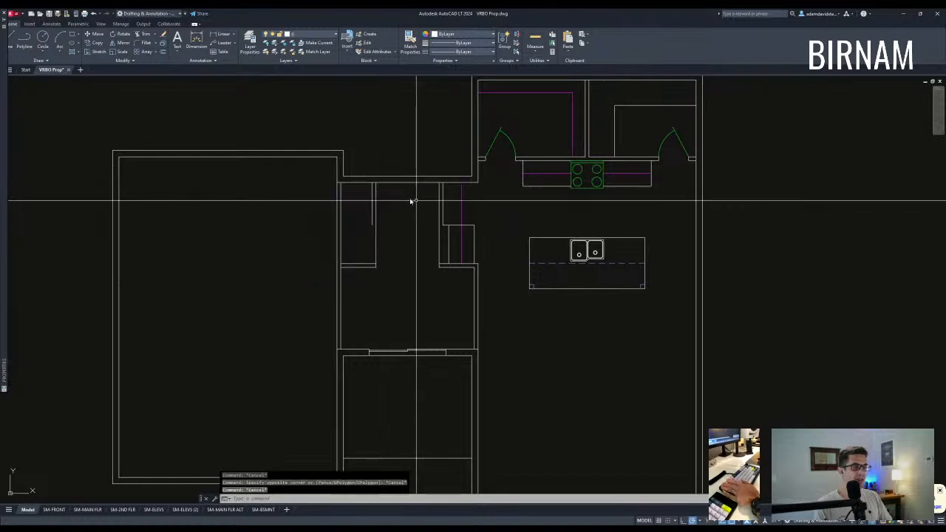
{"action": "middle_click_drag", "start_coordinate": [416, 201], "coordinate": [411, 226]}
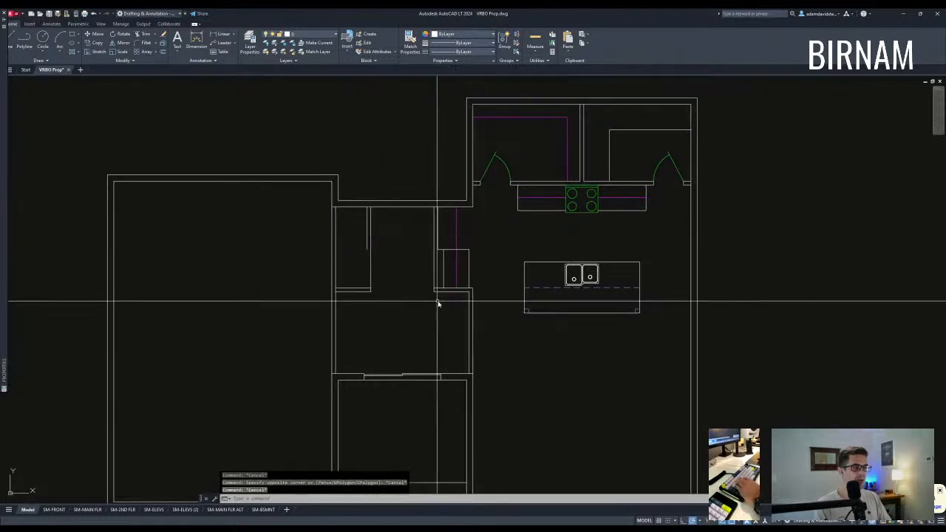
{"action": "type", "text": "o"}
{"action": "key", "text": "Return"}
{"action": "type", "text": "42"}
{"action": "key", "text": "Return"}
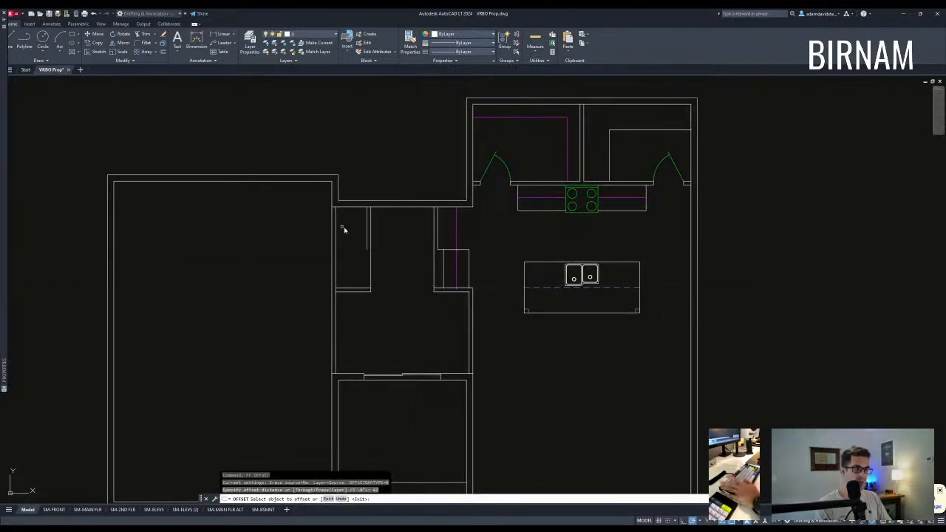
{"action": "left_click", "coordinate": [340, 226]}
{"action": "key", "text": "Escape"}
{"action": "key", "text": "Escape"}
- Try to stretch the recess partition at the link's left side toward the 42" offset line
{"action": "type", "text": "st"}
{"action": "key", "text": "Return"}
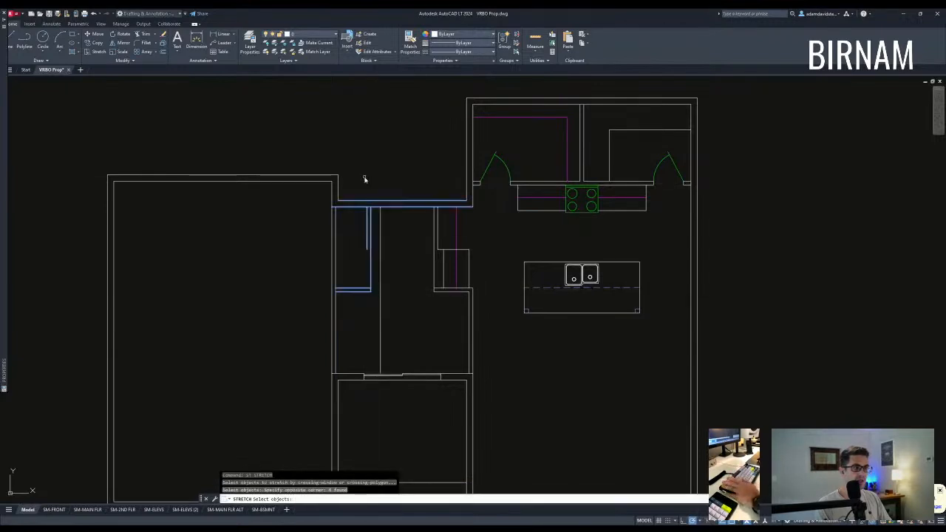
{"action": "left_click", "coordinate": [381, 207]}
{"action": "key", "text": "Escape"}
{"action": "key", "text": "Escape"}
{"action": "middle_click_drag", "start_coordinate": [411, 306], "coordinate": [419, 288]}
{"action": "left_click", "coordinate": [419, 301]}
{"action": "left_click", "coordinate": [331, 264]}
{"action": "type", "text": "e"}
{"action": "key", "text": "Escape"}
{"action": "scroll", "coordinate": [397, 308], "scroll_direction": "down", "scroll_amount": 3}
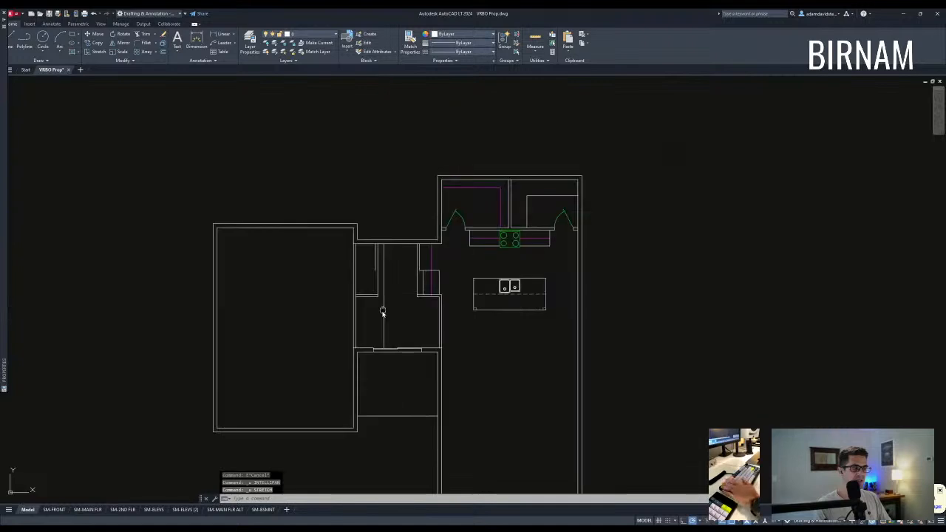
- Offset the left recess partition's inner line 42" into the left form and add a parallel line 3 1/2" away
{"action": "key", "text": "Return"}
{"action": "key", "text": "Return"}
{"action": "scroll", "coordinate": [381, 242], "scroll_direction": "up", "scroll_amount": 2}
{"action": "left_click", "coordinate": [389, 247]}
{"action": "left_click", "coordinate": [367, 270]}
{"action": "key", "text": "Escape"}
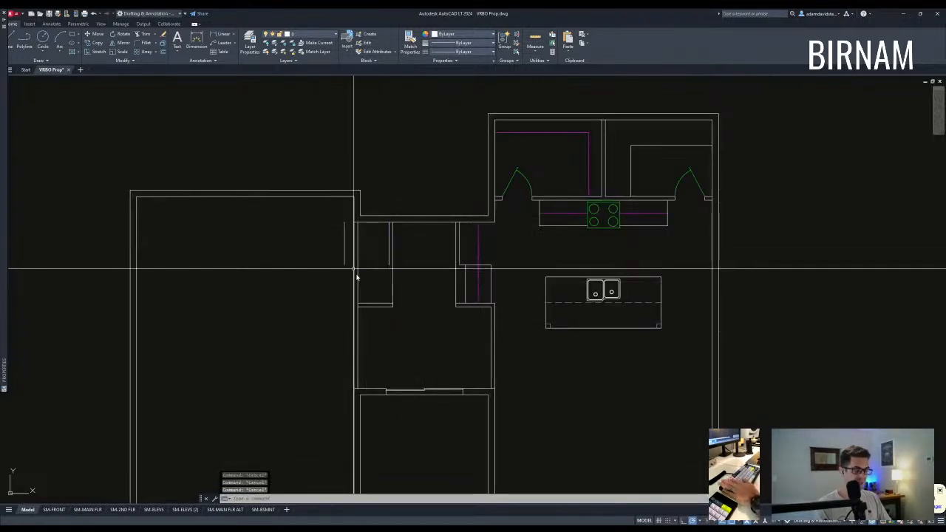
{"action": "scroll", "coordinate": [416, 278], "scroll_direction": "down", "scroll_amount": 2}
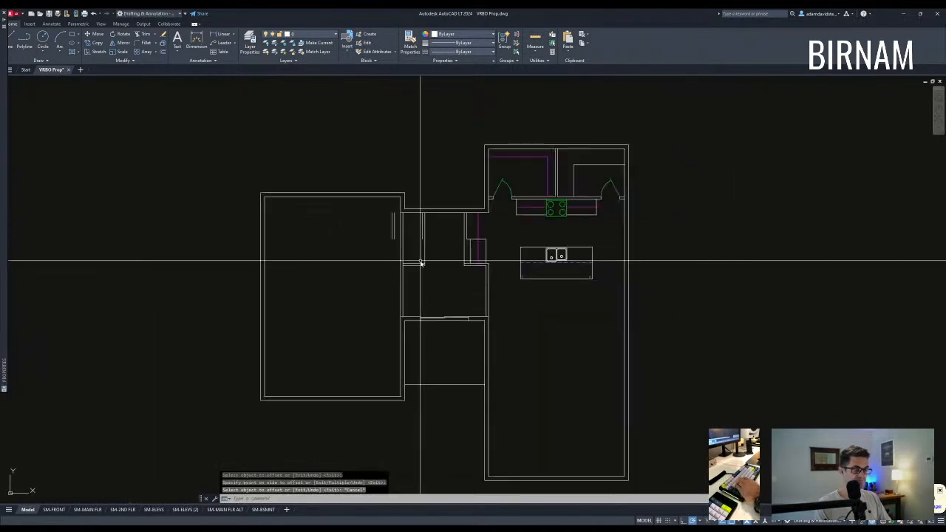
{"action": "scroll", "coordinate": [403, 298], "scroll_direction": "up", "scroll_amount": 2}
{"action": "middle_click_drag", "start_coordinate": [403, 297], "coordinate": [403, 248]}
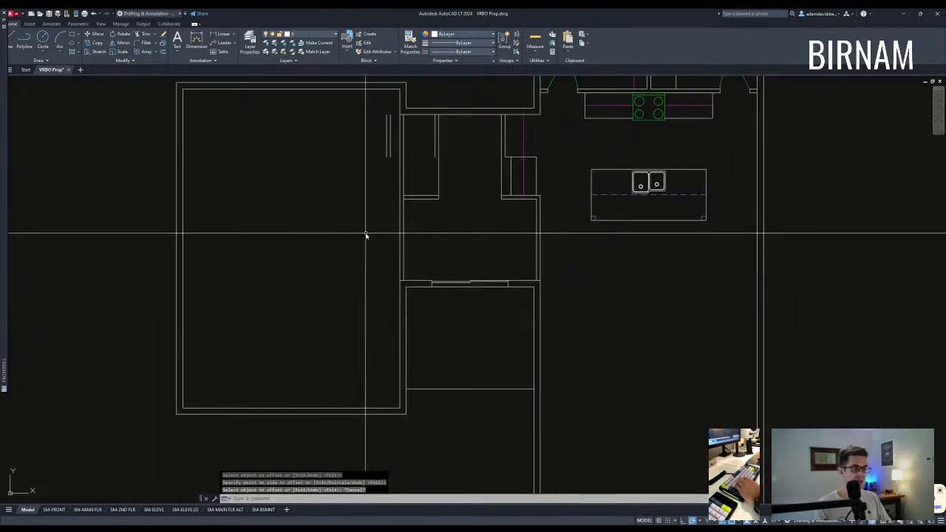
{"action": "left_click", "coordinate": [402, 379]}
{"action": "type", "text": "of"}
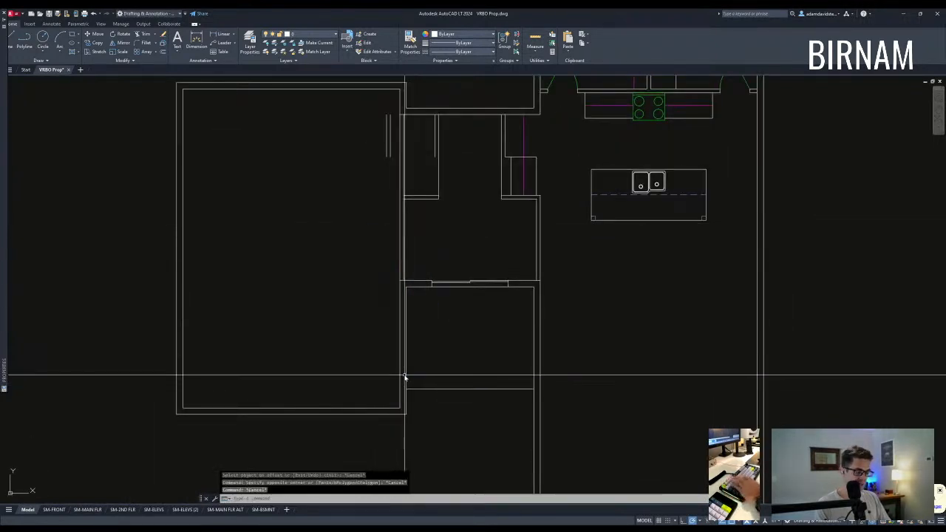
{"action": "key", "text": "Return"}
{"action": "type", "text": "4"}
{"action": "key", "text": "Return"}
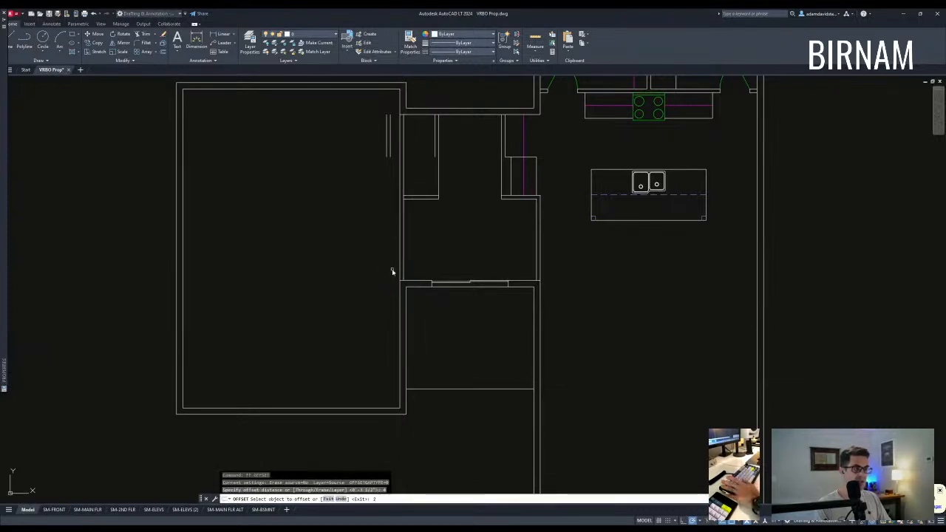
{"action": "key", "text": "Escape"}
{"action": "key", "text": "Escape"}
{"action": "key", "text": "Escape"}
{"action": "key", "text": "Escape"}
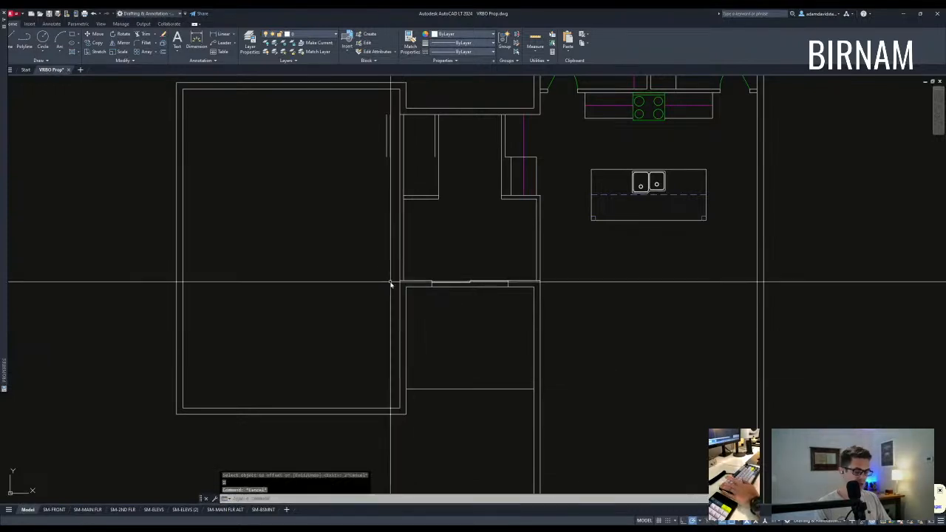
- Try offsetting the left form's inner right wall line 422" to the left, and delete the resulting line
{"action": "key", "text": "Return"}
{"action": "type", "text": "4"}
{"action": "key", "text": "Return"}
{"action": "left_click", "coordinate": [401, 278]}
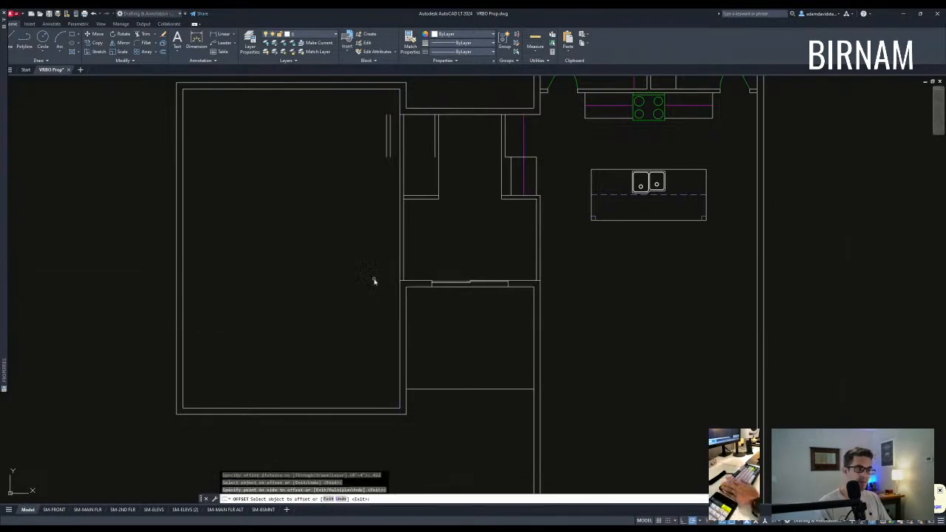
{"action": "left_click", "coordinate": [384, 275]}
{"action": "key", "text": "Escape"}
{"action": "key", "text": "Escape"}
{"action": "scroll", "coordinate": [422, 314], "scroll_direction": "down", "scroll_amount": 8}
{"action": "left_click", "coordinate": [351, 296]}
{"action": "key", "text": "Delete"}
- Offset the left form's inner right wall line 42" into the form and add a parallel line for the partition's second face
{"action": "scroll", "coordinate": [415, 321], "scroll_direction": "up", "scroll_amount": 3}
{"action": "type", "text": "o"}
{"action": "key", "text": "Return"}
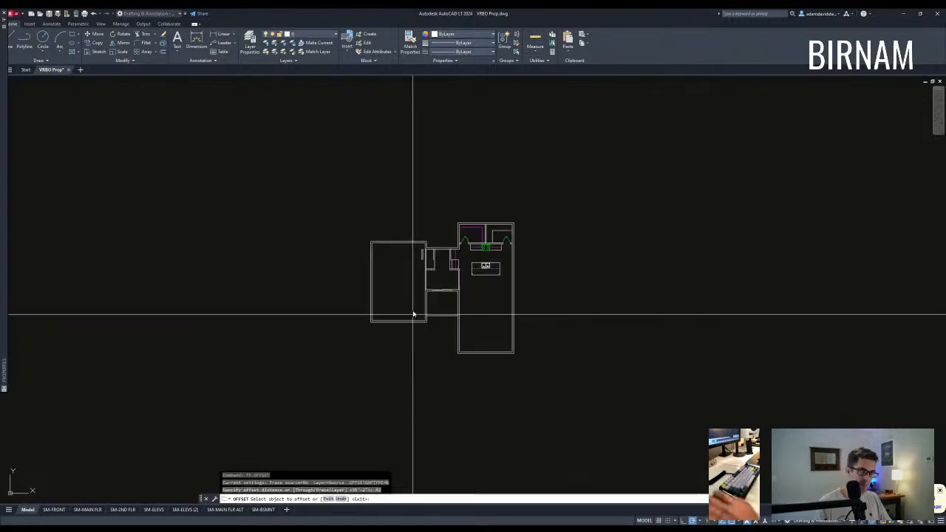
{"action": "scroll", "coordinate": [413, 314], "scroll_direction": "up", "scroll_amount": 5}
{"action": "left_click", "coordinate": [372, 327]}
{"action": "key", "text": "Escape"}
{"action": "key", "text": "Escape"}
{"action": "key", "text": "Escape"}
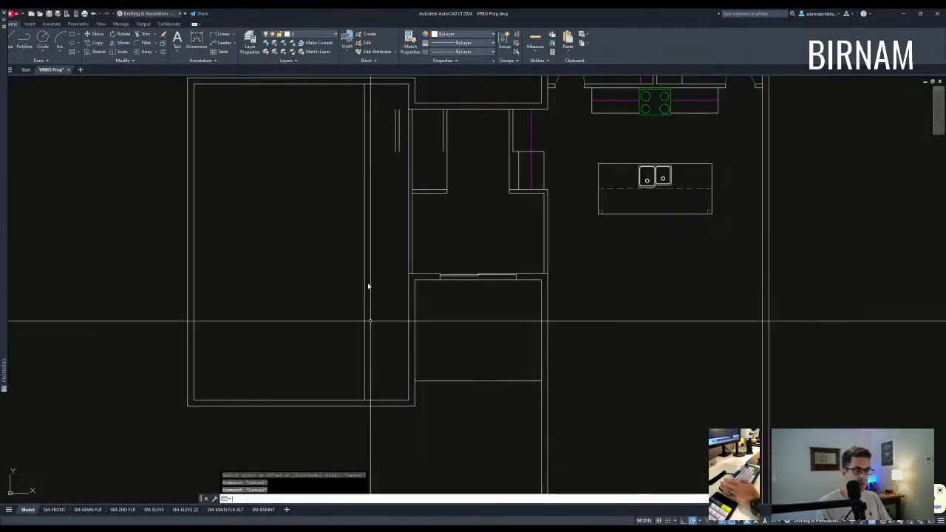
{"action": "left_click", "coordinate": [365, 267]}
{"action": "left_click", "coordinate": [347, 266]}
{"action": "key", "text": "Escape"}
{"action": "middle_click_drag", "start_coordinate": [414, 304], "coordinate": [418, 310]}
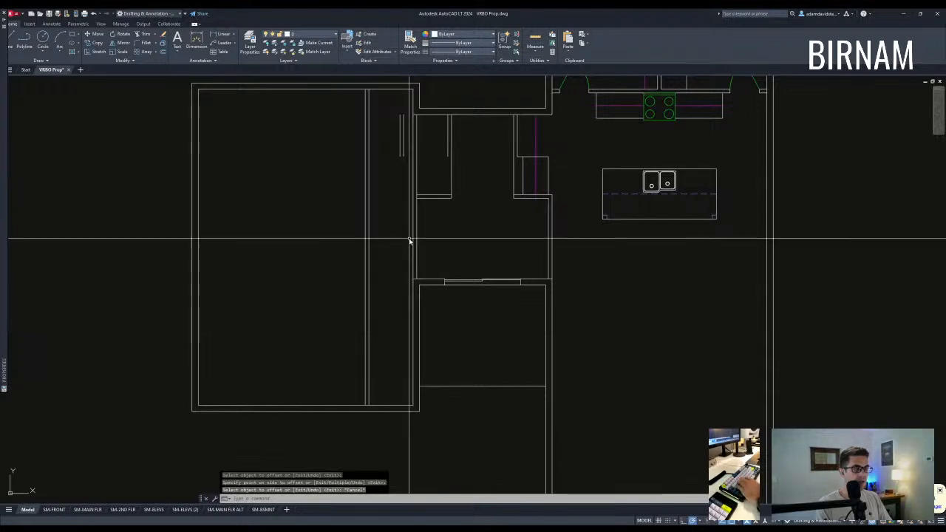
- Draw a horizontal line from the midpoint of the link's right wall to the new long partition in the left form
{"action": "type", "text": "l"}
{"action": "key", "text": "Return"}
{"action": "left_click", "coordinate": [548, 238]}
{"action": "left_click", "coordinate": [368, 238]}
{"action": "key", "text": "Escape"}
{"action": "key", "text": "Escape"}
- Trim the horizontal line at the link's left wall, keeping only the part that crosses the left form's corridor
{"action": "scroll", "coordinate": [426, 253], "scroll_direction": "up", "scroll_amount": 2}
{"action": "type", "text": "tr"}
{"action": "key", "text": "Return"}
{"action": "left_click", "coordinate": [438, 262]}
{"action": "left_click", "coordinate": [363, 216]}
{"action": "key", "text": "Return"}
{"action": "left_click", "coordinate": [423, 235]}
{"action": "key", "text": "Escape"}
- Copy the horizontal line crossing the left form's corridor 10.5" downward as the next stair line
{"action": "left_click", "coordinate": [399, 241]}
{"action": "left_click", "coordinate": [365, 220]}
{"action": "type", "text": "cv"}
{"action": "key", "text": "Return"}
{"action": "left_click", "coordinate": [370, 199]}
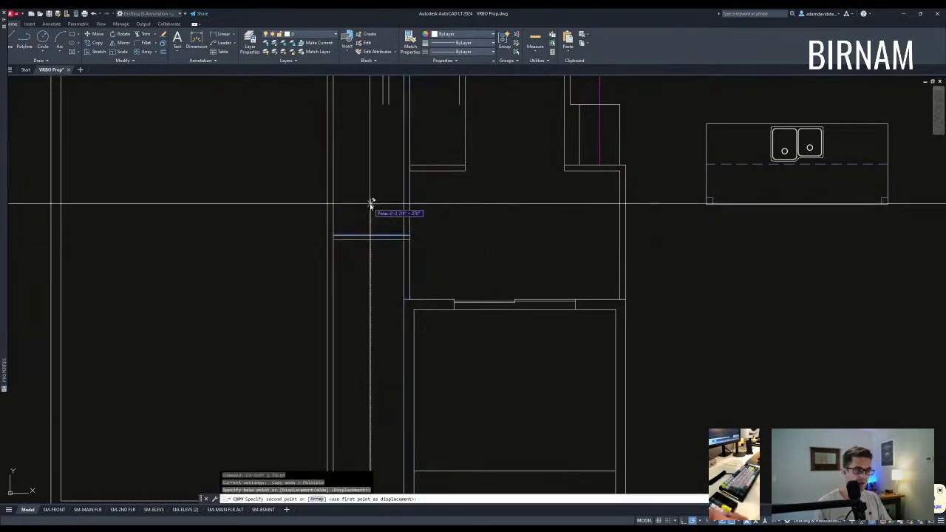
{"action": "type", "text": "10.5"}
{"action": "key", "text": "Return"}
{"action": "key", "text": "Escape"}
{"action": "key", "text": "Escape"}
- Trim the copied stair line at the corridor's inner wall face so it no longer crosses the wall
{"action": "scroll", "coordinate": [386, 241], "scroll_direction": "up", "scroll_amount": 2}
{"action": "type", "text": "tr"}
{"action": "key", "text": "Return"}
{"action": "left_click", "coordinate": [431, 271]}
{"action": "left_click", "coordinate": [385, 198]}
{"action": "left_click", "coordinate": [420, 260]}
{"action": "key", "text": "Escape"}
- Copy the trimmed stair line repeatedly down the corridor at the same tread spacing to lay out the stair run
{"action": "left_click", "coordinate": [392, 271]}
{"action": "left_click", "coordinate": [355, 249]}
{"action": "type", "text": "cv"}
{"action": "key", "text": "Return"}
{"action": "left_click", "coordinate": [303, 232]}
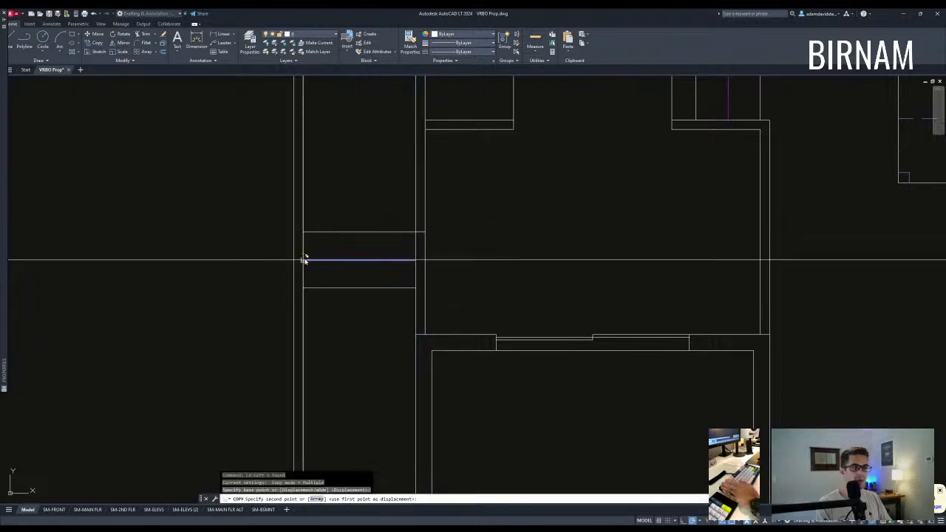
{"action": "left_click", "coordinate": [302, 260]}
{"action": "left_click", "coordinate": [302, 287]}
{"action": "left_click", "coordinate": [304, 317]}
{"action": "left_click", "coordinate": [303, 344]}
{"action": "scroll", "coordinate": [305, 310], "scroll_direction": "down", "scroll_amount": 2}
{"action": "left_click", "coordinate": [307, 271]}
{"action": "left_click", "coordinate": [307, 288]}
{"action": "left_click", "coordinate": [305, 304]}
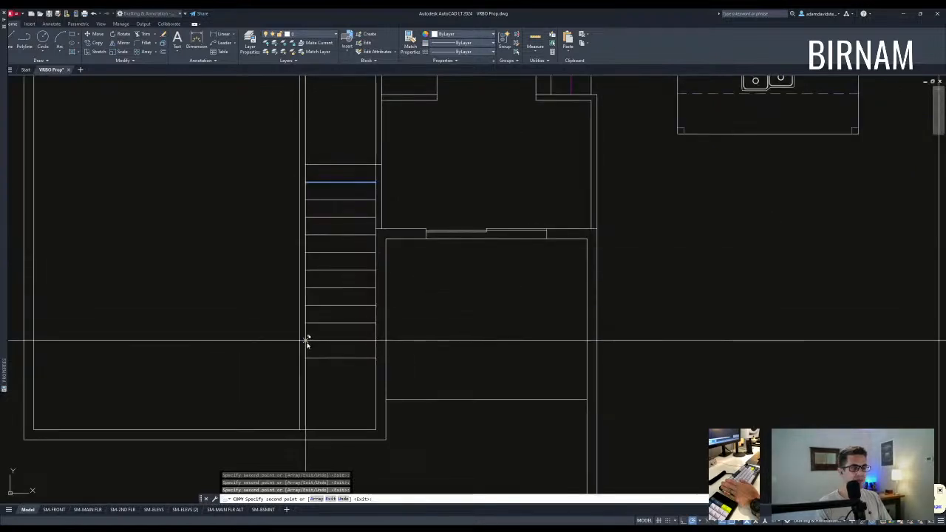
{"action": "key", "text": "Escape"}
- Select the stair lines to check the number of steps, clear the selection, and review the whole plan
{"action": "scroll", "coordinate": [365, 374], "scroll_direction": "down", "scroll_amount": 2}
{"action": "scroll", "coordinate": [353, 348], "scroll_direction": "up", "scroll_amount": 2}
{"action": "type", "text": "tr"}
{"action": "key", "text": "Escape"}
{"action": "key", "text": "Escape"}
{"action": "middle_click_drag", "start_coordinate": [369, 171], "coordinate": [370, 233]}
{"action": "left_click", "coordinate": [386, 182]}
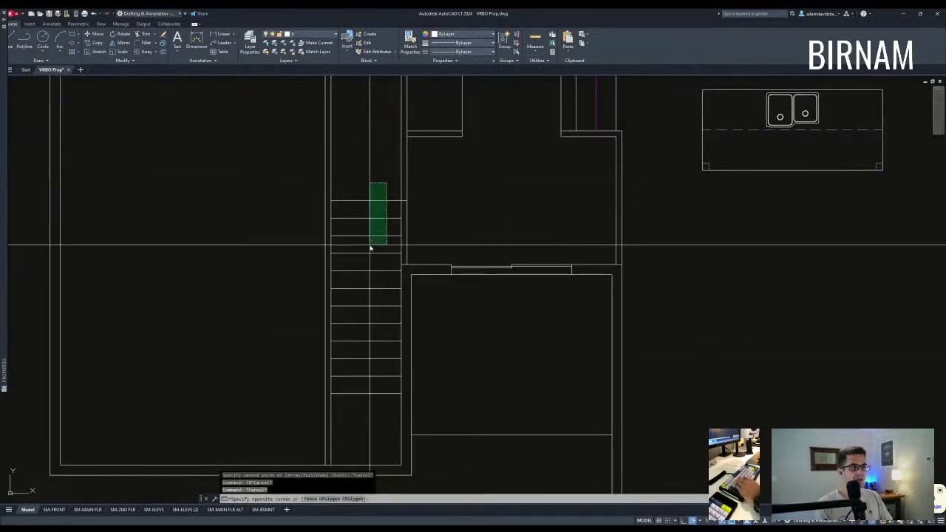
{"action": "left_click", "coordinate": [371, 257]}
{"action": "left_click", "coordinate": [361, 333]}
{"action": "left_click", "coordinate": [366, 336]}
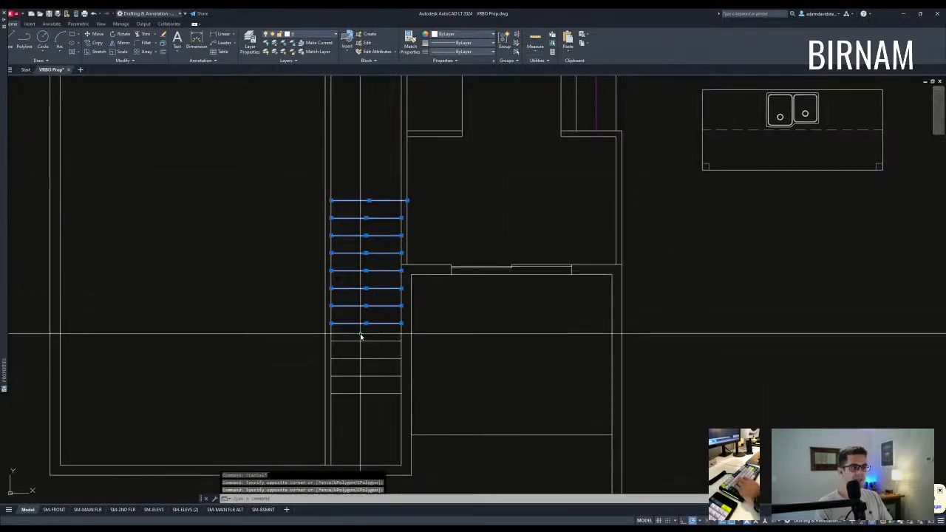
{"action": "left_click", "coordinate": [352, 407]}
{"action": "key", "text": "Escape"}
{"action": "key", "text": "Escape"}
{"action": "scroll", "coordinate": [384, 325], "scroll_direction": "down", "scroll_amount": 4}
{"action": "scroll", "coordinate": [388, 301], "scroll_direction": "up", "scroll_amount": 5}
{"action": "scroll", "coordinate": [399, 356], "scroll_direction": "down", "scroll_amount": 5}
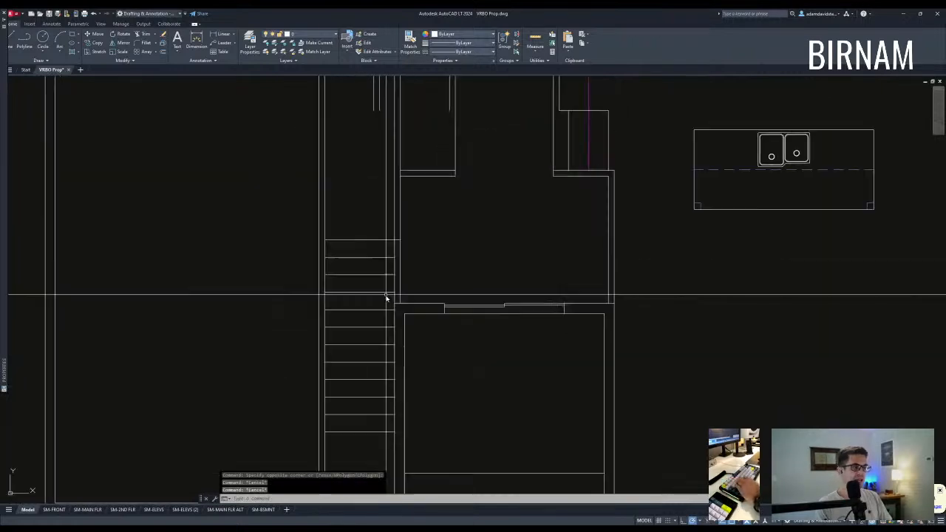
{"action": "middle_click_drag", "start_coordinate": [458, 305], "coordinate": [455, 284]}
{"action": "middle_click_drag", "start_coordinate": [445, 341], "coordinate": [446, 308]}
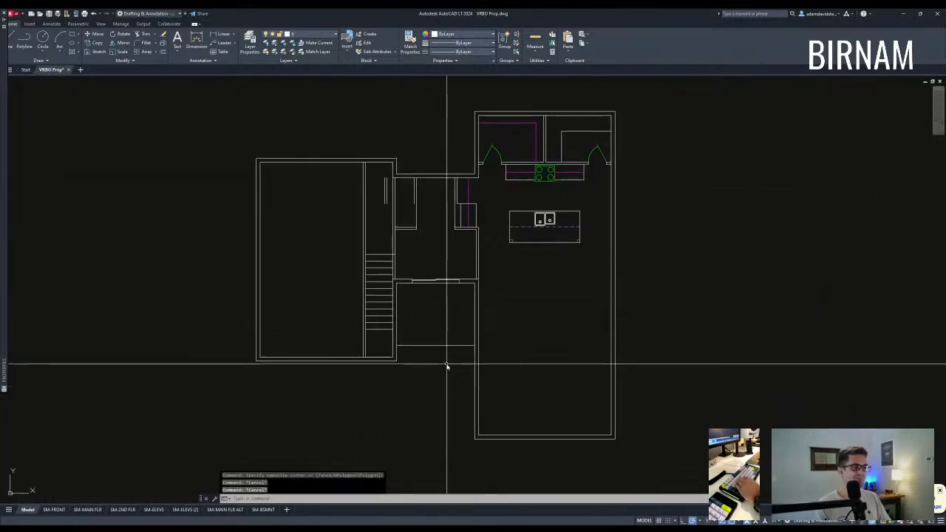
- Stretch the lower part of the left form and link, including the stairs and sliding door, 24" downward
{"action": "middle_click_drag", "start_coordinate": [450, 380], "coordinate": [449, 346]}
{"action": "type", "text": "st"}
{"action": "key", "text": "Return"}
{"action": "left_click", "coordinate": [517, 348]}
{"action": "left_click", "coordinate": [224, 222]}
{"action": "key", "text": "Return"}
{"action": "left_click", "coordinate": [339, 226]}
{"action": "type", "text": "24"}
{"action": "key", "text": "Return"}
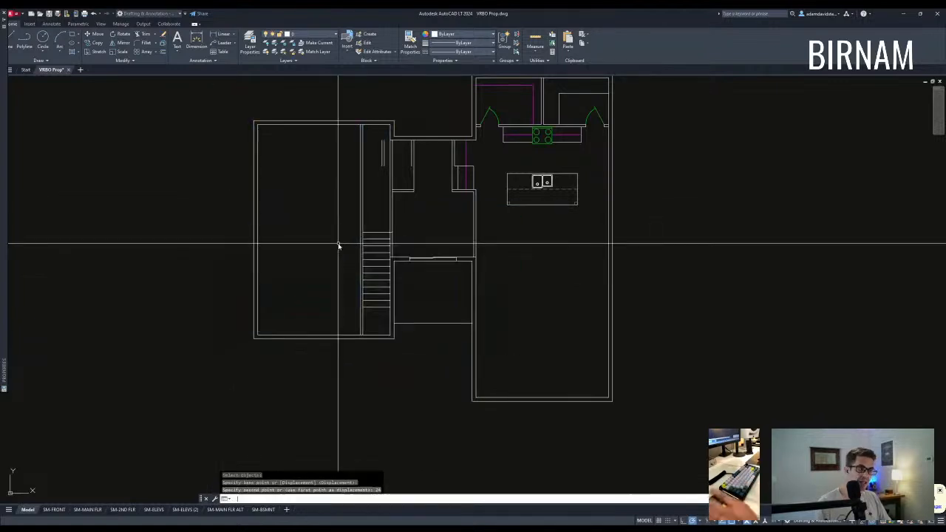
{"action": "key", "text": "Escape"}
{"action": "key", "text": "Escape"}
- Copy the top two stair lines upward by two treads to lengthen the stair run
{"action": "scroll", "coordinate": [382, 233], "scroll_direction": "up", "scroll_amount": 4}
{"action": "left_click", "coordinate": [397, 265]}
{"action": "left_click", "coordinate": [370, 220]}
{"action": "type", "text": "cv"}
{"action": "key", "text": "Return"}
{"action": "left_click", "coordinate": [367, 266]}
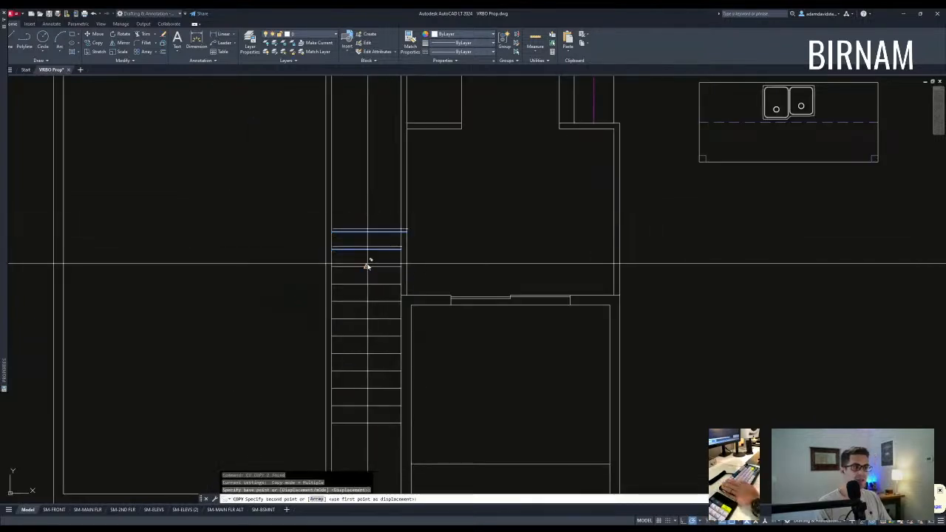
{"action": "left_click", "coordinate": [367, 232]}
{"action": "key", "text": "Escape"}
- Trim the overhanging end of the third stair line from the top at the corridor's inner wall face
{"action": "type", "text": "rt"}
{"action": "key", "text": "Return"}
{"action": "key", "text": "Escape"}
{"action": "key", "text": "Escape"}
{"action": "scroll", "coordinate": [416, 242], "scroll_direction": "up", "scroll_amount": 2}
{"action": "type", "text": "t"}
{"action": "key", "text": "Return"}
{"action": "left_click", "coordinate": [396, 245]}
{"action": "key", "text": "Escape"}
{"action": "key", "text": "Escape"}
{"action": "type", "text": "tr"}
{"action": "key", "text": "Return"}
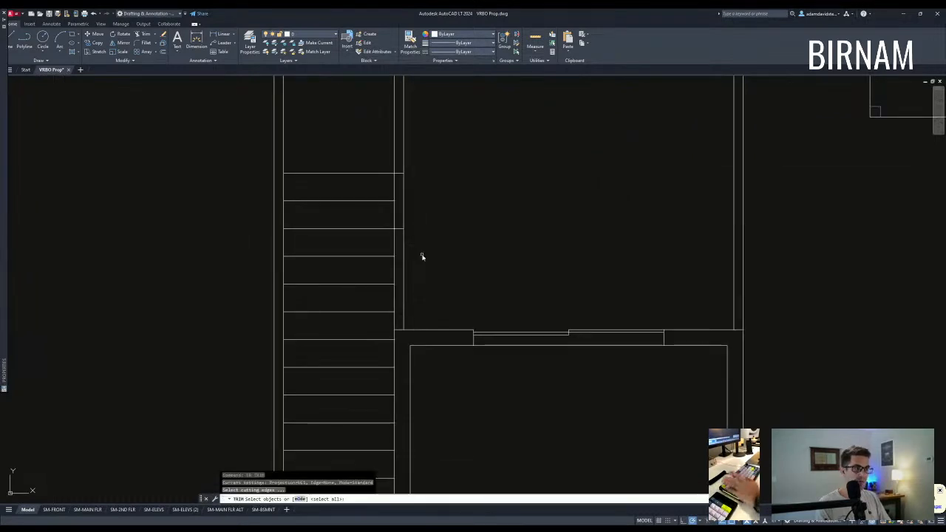
{"action": "left_click", "coordinate": [420, 255]}
{"action": "left_click", "coordinate": [354, 229]}
{"action": "key", "text": "Escape"}
- Try to extend the lower wall lines of the link's left closet to the left form's inner wall face
{"action": "scroll", "coordinate": [410, 247], "scroll_direction": "down", "scroll_amount": 6}
{"action": "scroll", "coordinate": [414, 217], "scroll_direction": "up", "scroll_amount": 4}
{"action": "type", "text": "ex"}
{"action": "key", "text": "Return"}
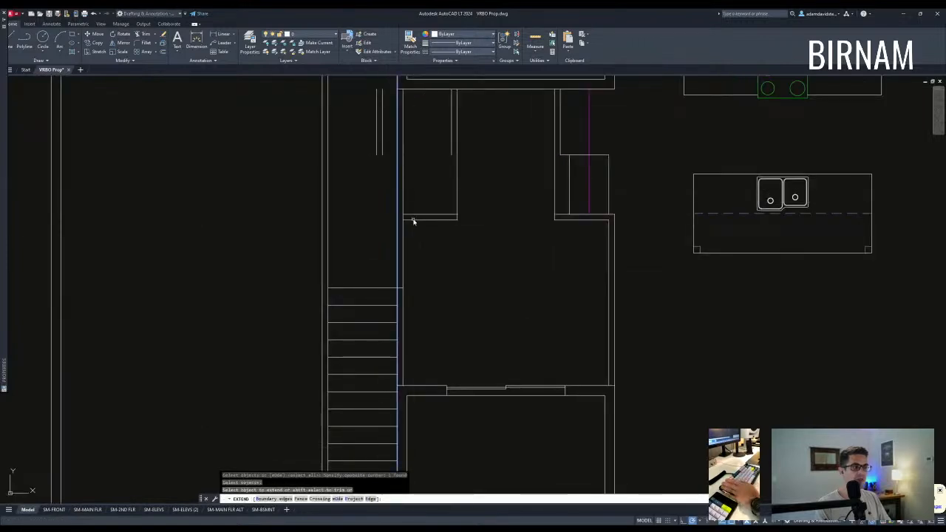
{"action": "scroll", "coordinate": [409, 220], "scroll_direction": "down", "scroll_amount": 5}
{"action": "key", "text": "Escape"}
{"action": "left_click", "coordinate": [415, 323]}
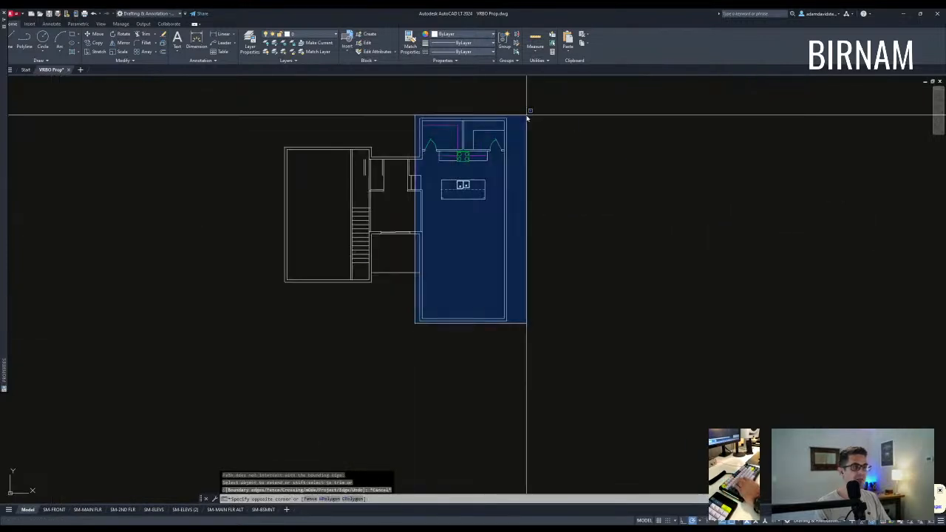
{"action": "key", "text": "Escape"}
{"action": "key", "text": "Escape"}
{"action": "key", "text": "Escape"}
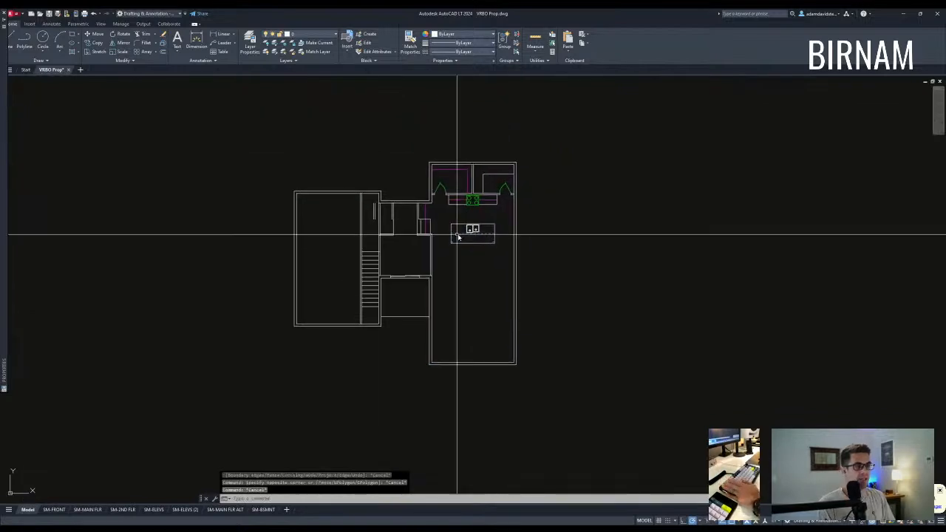
- Fillet the left closet's lower wall lines with the corridor partition lines to form a square corner above the stairs
{"action": "scroll", "coordinate": [367, 223], "scroll_direction": "up", "scroll_amount": 5}
{"action": "type", "text": "f"}
{"action": "key", "text": "Return"}
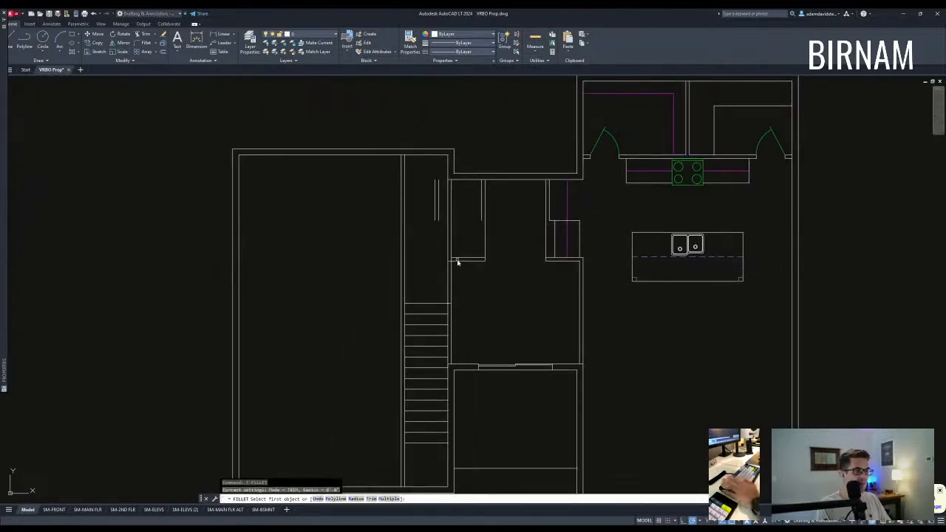
{"action": "left_click", "coordinate": [405, 269]}
{"action": "key", "text": "Return"}
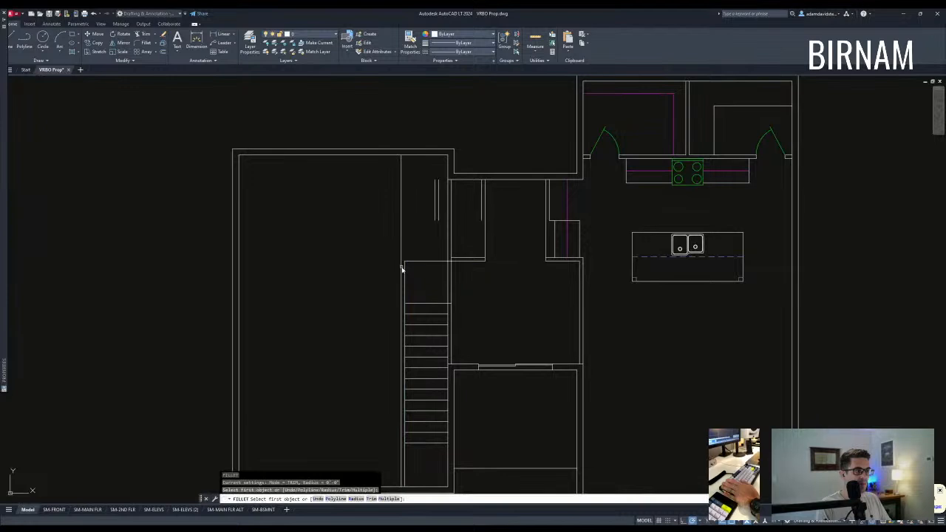
{"action": "left_click", "coordinate": [462, 259]}
{"action": "key", "text": "Escape"}
{"action": "key", "text": "Escape"}
- Measure the distance from the top stair line to the wall above the stair landing
{"action": "type", "text": "dd"}
{"action": "key", "text": "Return"}
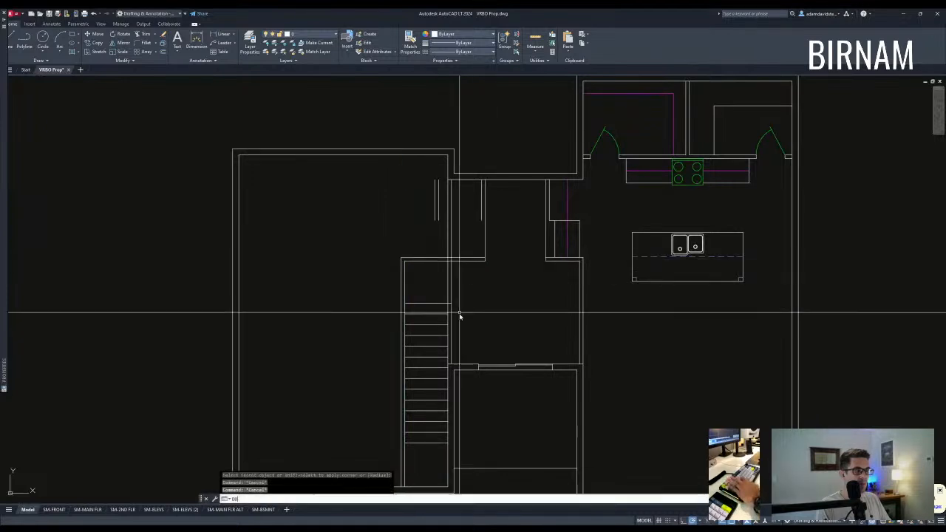
{"action": "left_click", "coordinate": [448, 303]}
{"action": "left_click", "coordinate": [451, 261]}
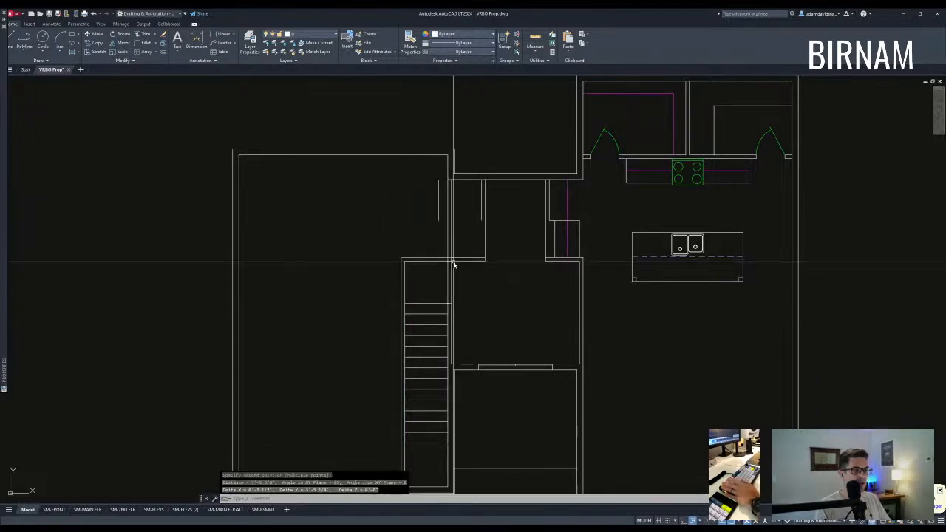
{"action": "key", "text": "Escape"}
{"action": "scroll", "coordinate": [446, 269], "scroll_direction": "up", "scroll_amount": 4}
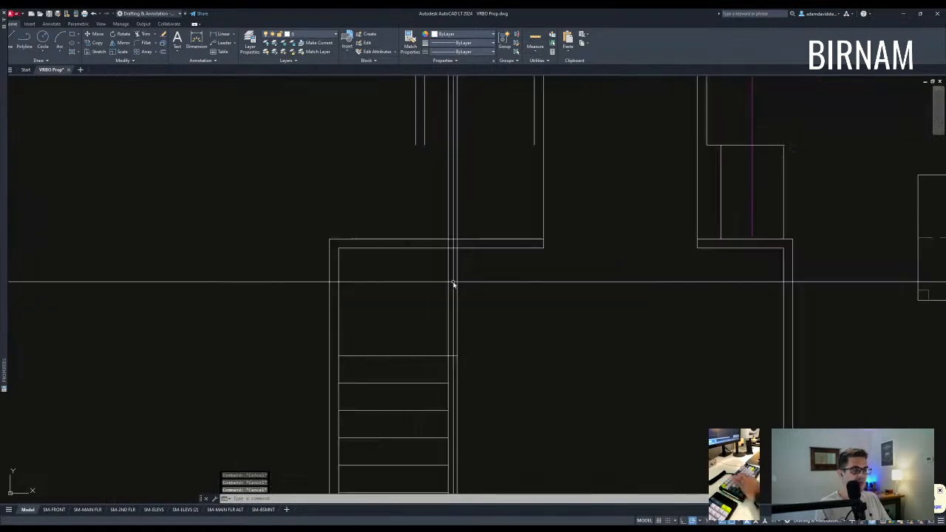
- Trim away both wall lines between the left form and the link above the top stair line
{"action": "type", "text": "tr"}
{"action": "key", "text": "Return"}
{"action": "left_click", "coordinate": [474, 376]}
{"action": "left_click", "coordinate": [439, 343]}
{"action": "key", "text": "Return"}
{"action": "left_click", "coordinate": [503, 306]}
{"action": "left_click", "coordinate": [430, 299]}
{"action": "key", "text": "Escape"}
{"action": "scroll", "coordinate": [411, 329], "scroll_direction": "down", "scroll_amount": 4}
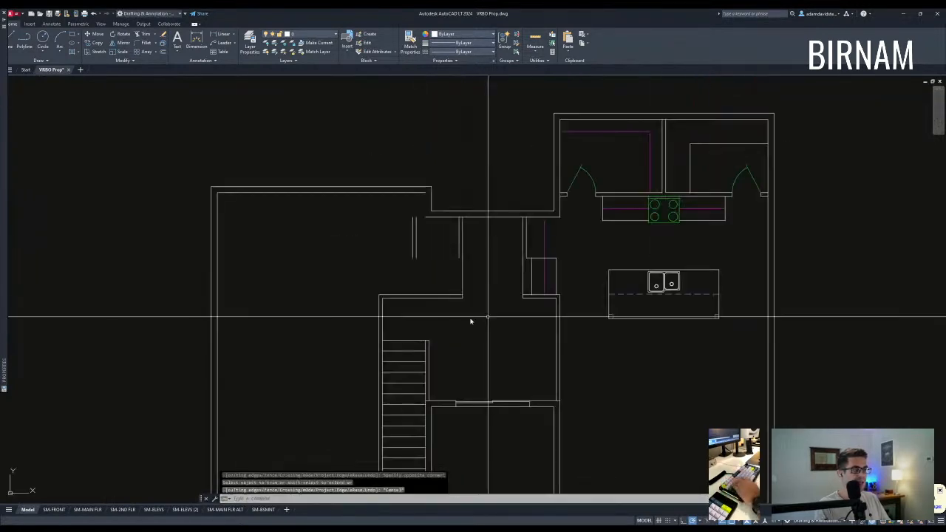
- Stretch the walls above the stair landing and across the link's closets 6.75" upward
{"action": "type", "text": "s"}
{"action": "key", "text": "Return"}
{"action": "left_click", "coordinate": [583, 322]}
{"action": "left_click", "coordinate": [344, 283]}
{"action": "key", "text": "Return"}
{"action": "left_click", "coordinate": [470, 328]}
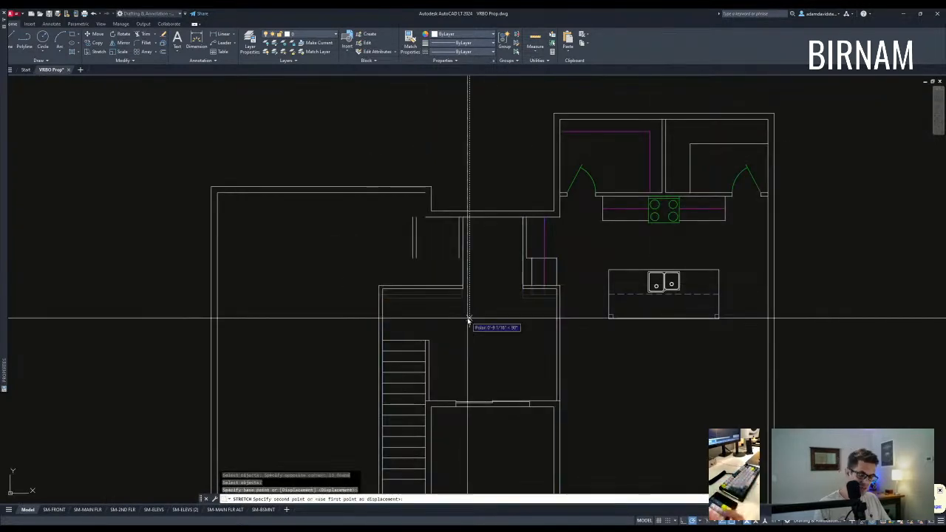
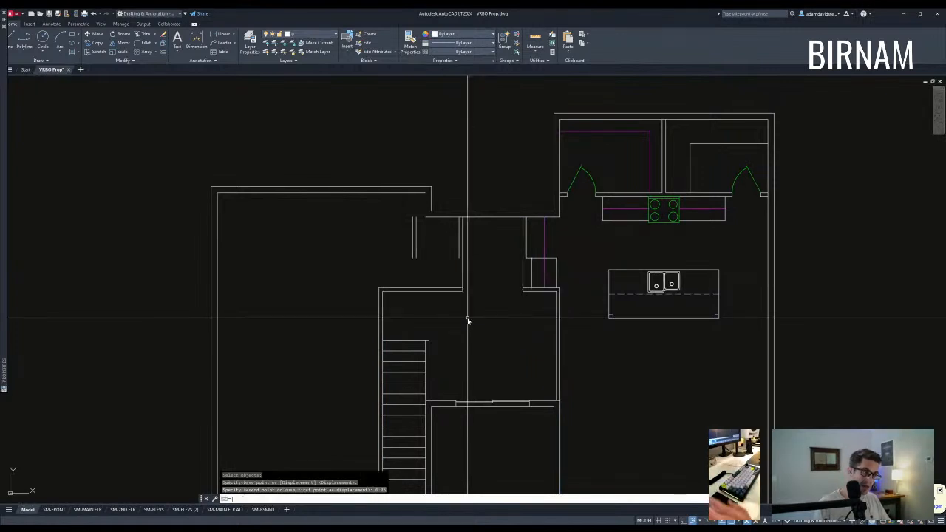
{"action": "key", "text": "Escape"}
{"action": "key", "text": "Escape"}
- Measure the landing depth from the top corner of the stair wall to the wall above
{"action": "type", "text": "dd"}
{"action": "key", "text": "Return"}
{"action": "left_click", "coordinate": [430, 340]}
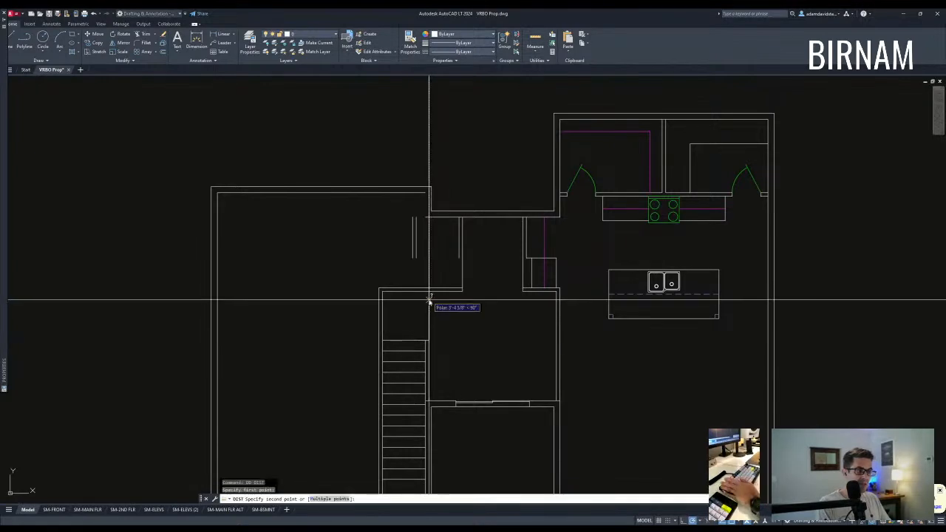
{"action": "left_click", "coordinate": [429, 291]}
{"action": "mouse_move", "coordinate": [496, 313]}
{"action": "middle_mouse_down"}
{"action": "mouse_move", "coordinate": [481, 305]}
{"action": "mouse_move", "coordinate": [480, 317]}
{"action": "mouse_move", "coordinate": [458, 299]}
{"action": "middle_mouse_up"}
{"action": "key", "text": "Escape"}
{"action": "key", "text": "Escape"}
- Draw a vertical line closing the gap between the link's upper inner wall and the left form's upper inner wall
{"action": "mouse_move", "coordinate": [341, 282]}
{"action": "middle_mouse_down"}
{"action": "mouse_move", "coordinate": [399, 306]}
{"action": "mouse_move", "coordinate": [385, 333]}
{"action": "middle_mouse_up"}
{"action": "type", "text": "a"}
{"action": "key", "text": "space"}
{"action": "left_click", "coordinate": [418, 239]}
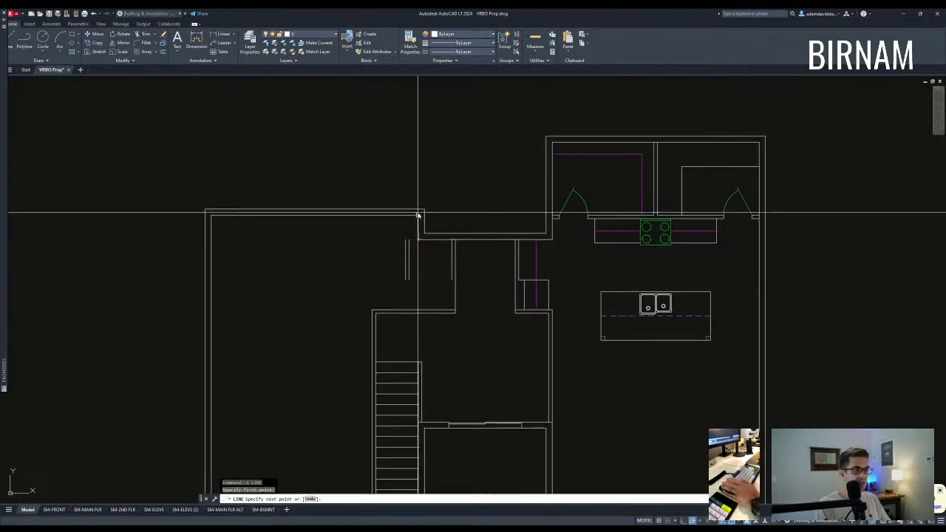
{"action": "left_click", "coordinate": [418, 215]}
{"action": "key", "text": "Escape"}
{"action": "key", "text": "Escape"}
- Measure the left closet's clear depth from the link's upper wall to the closet's lower wall
{"action": "type", "text": "dd"}
{"action": "key", "text": "space"}
{"action": "left_click", "coordinate": [453, 240]}
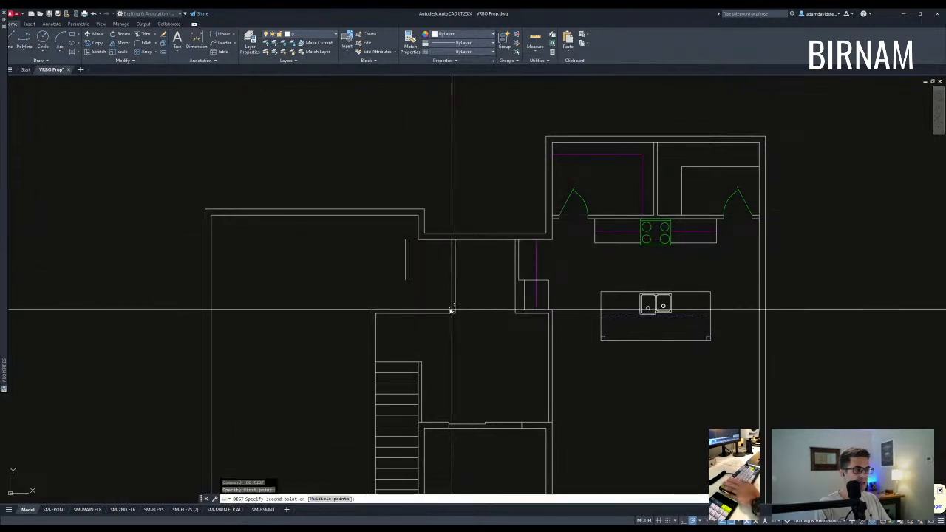
{"action": "left_click", "coordinate": [452, 310]}
{"action": "middle_click_drag", "start_coordinate": [451, 312], "coordinate": [435, 254]}
{"action": "key", "text": "Escape"}
{"action": "key", "text": "Escape"}
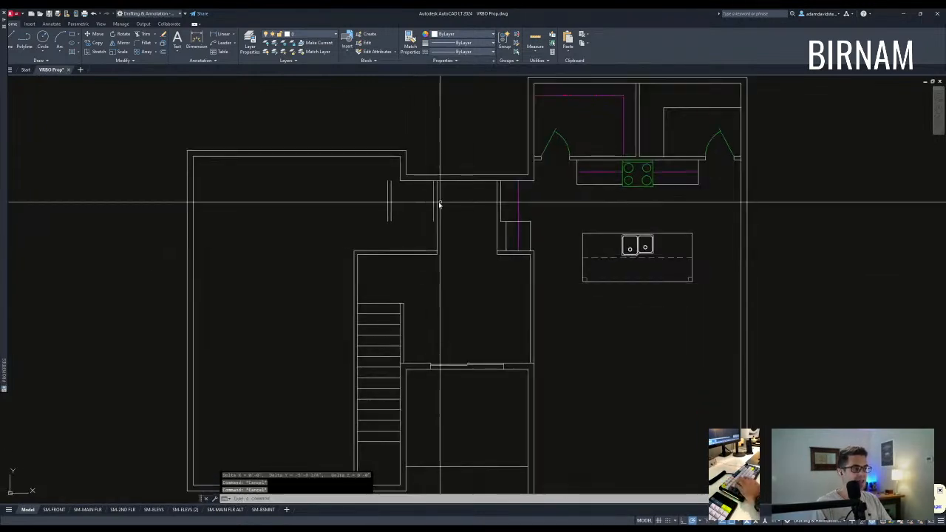
- Erase the left closet's left wall and rebuild it 3.5" thick by offsetting the closet's right wall line 60" to the left
{"action": "scroll", "coordinate": [444, 222], "scroll_direction": "down", "scroll_amount": 2}
{"action": "scroll", "coordinate": [435, 244], "scroll_direction": "up", "scroll_amount": 2}
{"action": "left_click", "coordinate": [430, 238]}
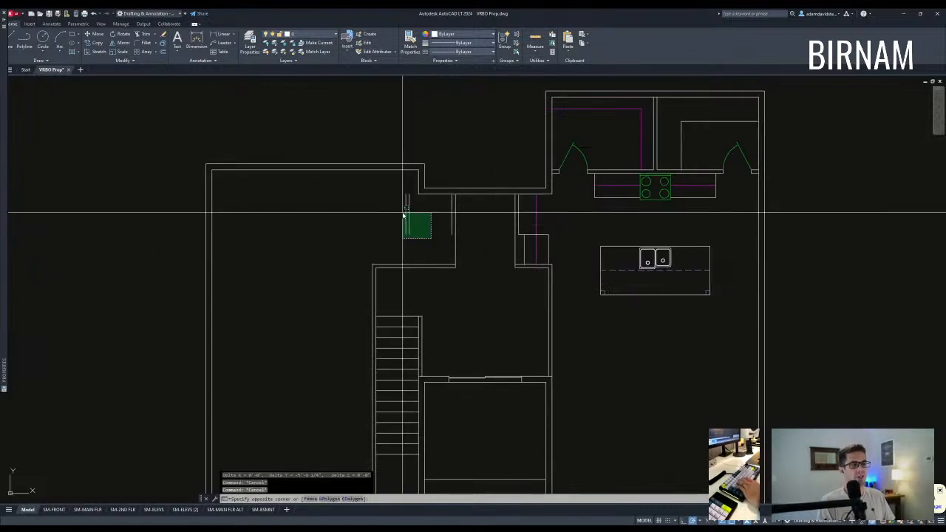
{"action": "key", "text": "Escape"}
{"action": "type", "text": "o"}
{"action": "key", "text": "space"}
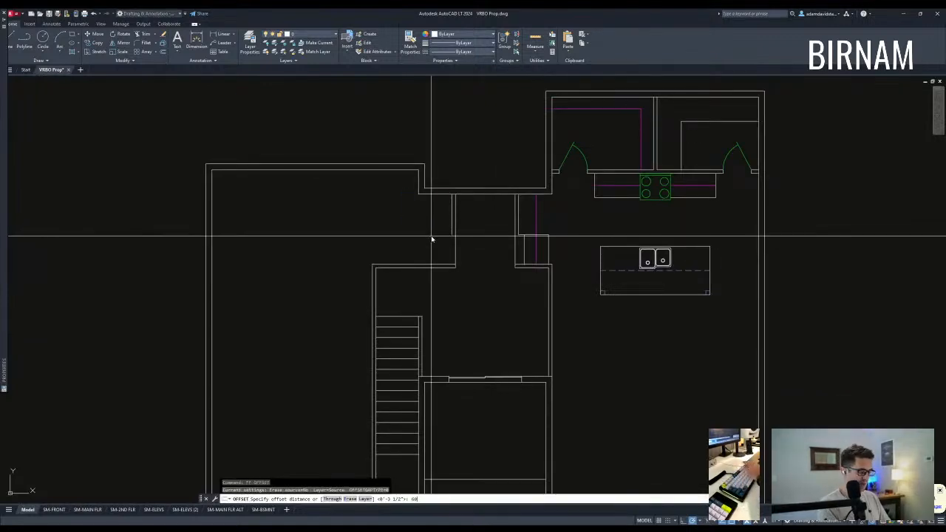
{"action": "key", "text": "Escape"}
{"action": "key", "text": "Escape"}
{"action": "key", "text": "Escape"}
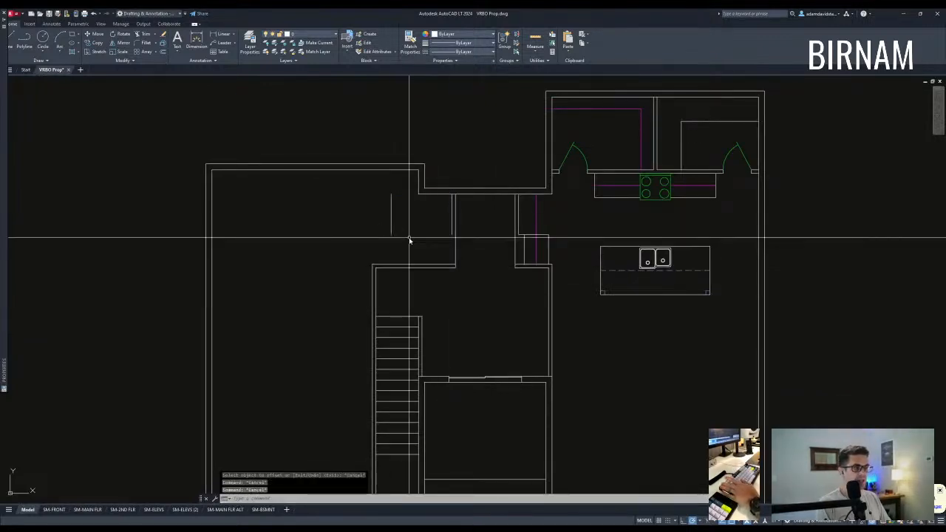
{"action": "left_click", "coordinate": [383, 214]}
{"action": "key", "text": "Escape"}
{"action": "key", "text": "Escape"}
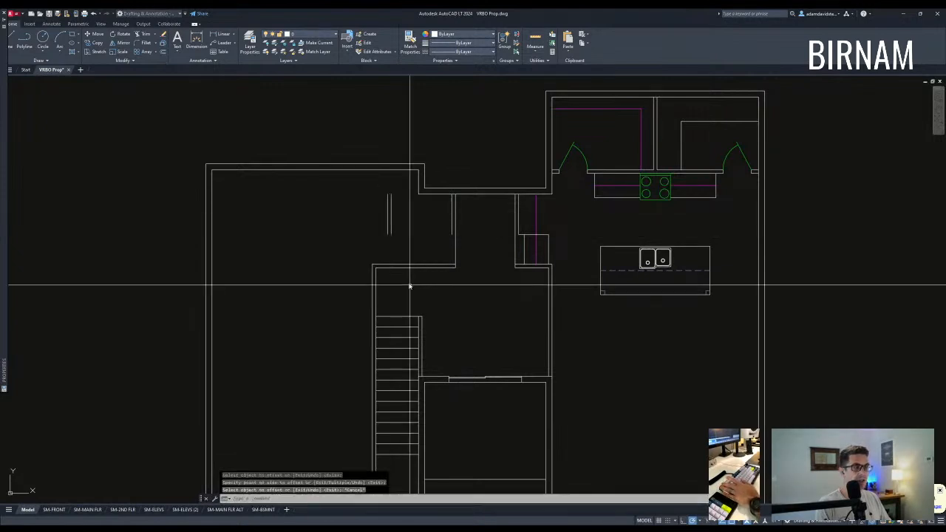
- Extend both lines of the new closet wall down to the wall above the stair landing
{"action": "type", "text": "ex"}
{"action": "key", "text": "space"}
{"action": "left_click", "coordinate": [413, 280]}
{"action": "left_click", "coordinate": [393, 254]}
{"action": "left_click", "coordinate": [382, 223]}
{"action": "key", "text": "Escape"}
{"action": "key", "text": "Escape"}
- Draw a line across the link's upper wall at its midpoint and copy it 18" to each side
{"action": "mouse_move", "coordinate": [472, 260]}
{"action": "middle_mouse_down"}
{"action": "mouse_move", "coordinate": [462, 259]}
{"action": "mouse_move", "coordinate": [460, 296]}
{"action": "mouse_move", "coordinate": [449, 211]}
{"action": "mouse_move", "coordinate": [444, 250]}
{"action": "middle_mouse_up"}
{"action": "type", "text": "a"}
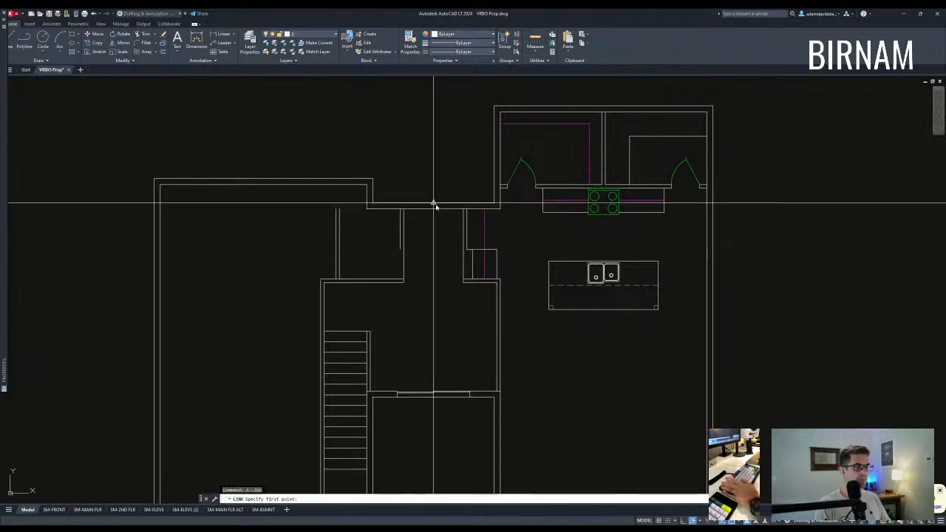
{"action": "left_click", "coordinate": [435, 212]}
{"action": "key", "text": "Escape"}
{"action": "left_click", "coordinate": [426, 224]}
{"action": "left_click", "coordinate": [441, 187]}
{"action": "type", "text": "cv"}
{"action": "key", "text": "space"}
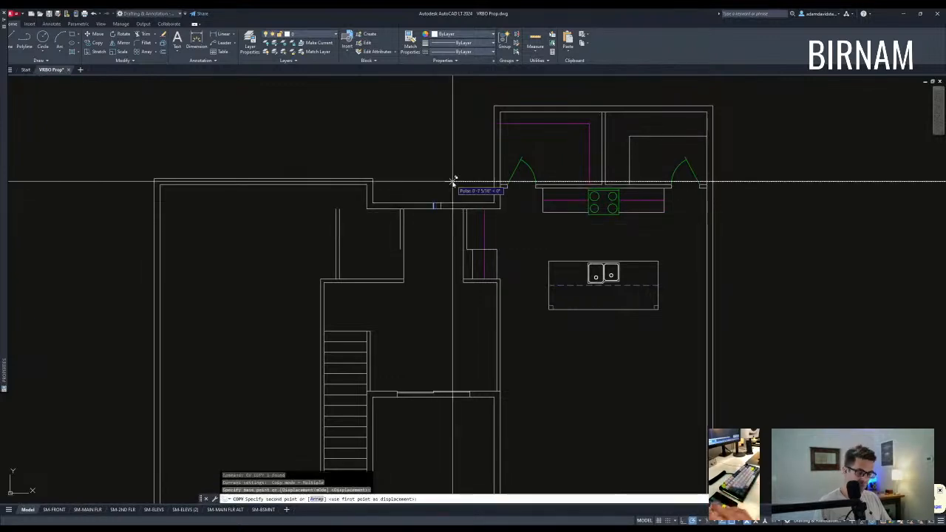
{"action": "type", "text": "18"}
{"action": "key", "text": "Return"}
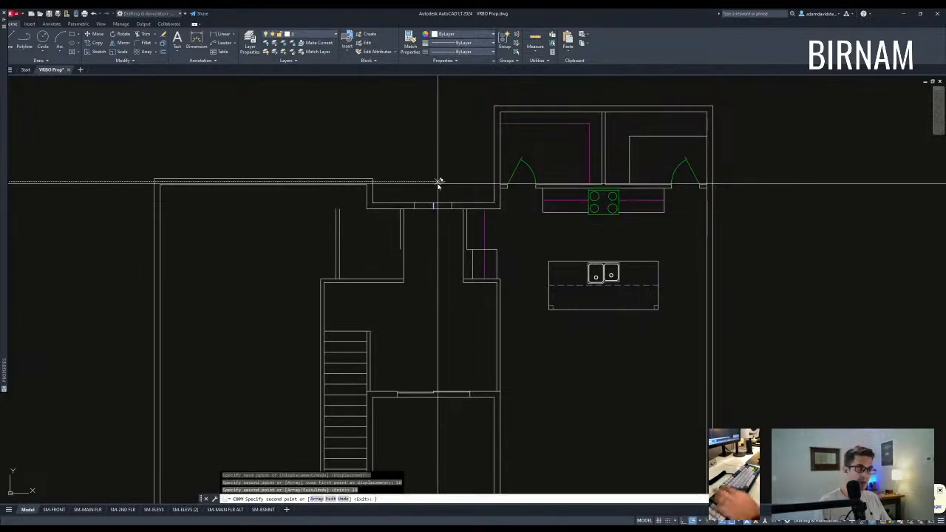
{"action": "key", "text": "Escape"}
{"action": "key", "text": "Escape"}
- Remove the midpoint line and trim the link's upper wall between the two jamb lines to open the entry doorway
{"action": "middle_click_drag", "start_coordinate": [453, 229], "coordinate": [452, 252]}
{"action": "type", "text": "t"}
{"action": "key", "text": "space"}
{"action": "key", "text": "Escape"}
{"action": "key", "text": "Escape"}
{"action": "type", "text": "t"}
{"action": "key", "text": "space"}
{"action": "left_click", "coordinate": [457, 241]}
{"action": "key", "text": "Escape"}
{"action": "type", "text": "tr"}
{"action": "key", "text": "space"}
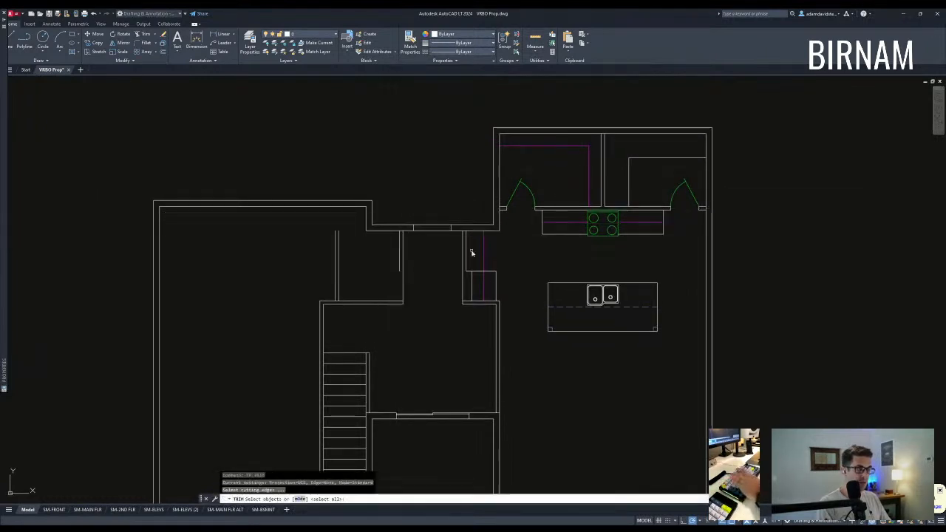
{"action": "key", "text": "Escape"}
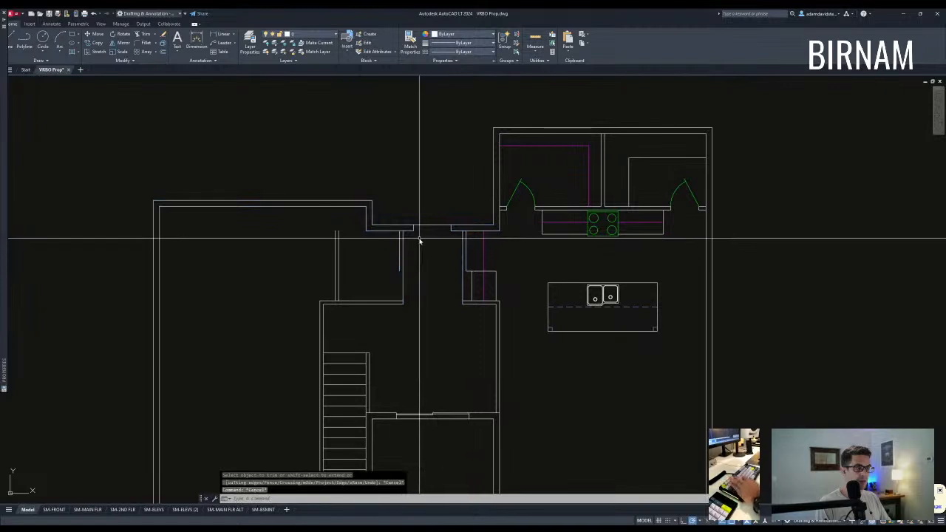
- Draw the entry door's angled leaf and inward swing arc, using a circle centred on the left jamb and trimmed to the swing
{"action": "type", "text": "c"}
{"action": "key", "text": "space"}
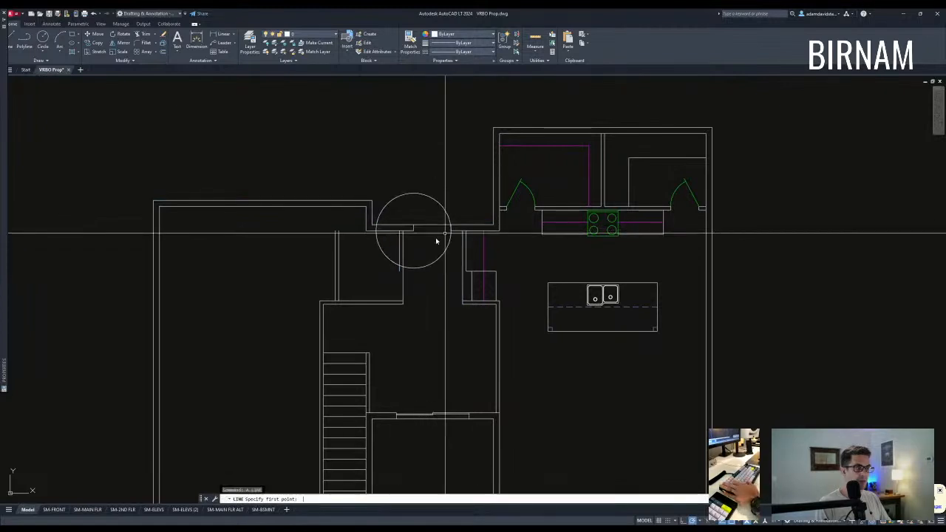
{"action": "scroll", "coordinate": [449, 272], "scroll_direction": "up", "scroll_amount": 3}
{"action": "left_click", "coordinate": [435, 258]}
{"action": "key", "text": "Escape"}
{"action": "key", "text": "Escape"}
{"action": "scroll", "coordinate": [454, 276], "scroll_direction": "down", "scroll_amount": 3}
{"action": "type", "text": "tr"}
{"action": "key", "text": "space"}
{"action": "left_click", "coordinate": [436, 204]}
{"action": "key", "text": "Escape"}
- Try to outline a deep entry porch above the front door, running from the left form across to the right form
{"action": "middle_click_drag", "start_coordinate": [420, 224], "coordinate": [412, 250]}
{"action": "scroll", "coordinate": [412, 250], "scroll_direction": "down", "scroll_amount": 2}
{"action": "type", "text": "l"}
{"action": "key", "text": "space"}
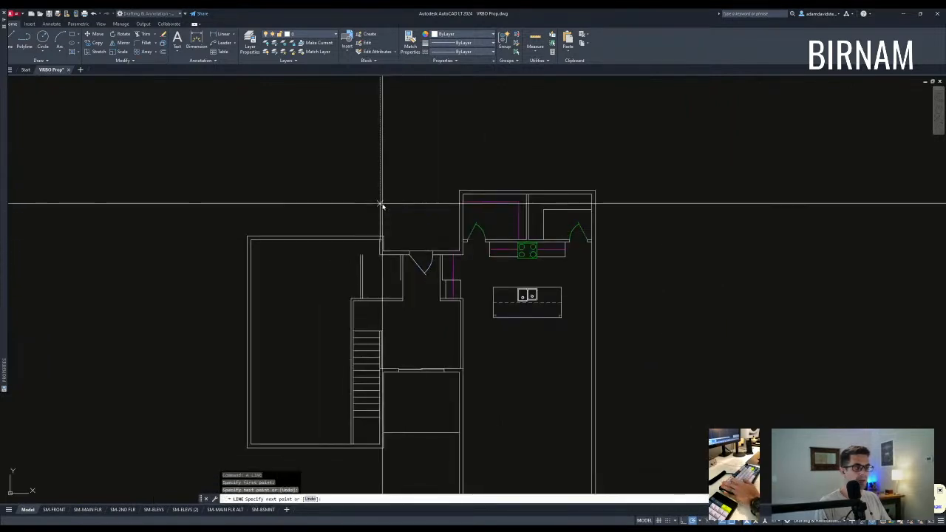
{"action": "left_click", "coordinate": [459, 204]}
{"action": "key", "text": "Escape"}
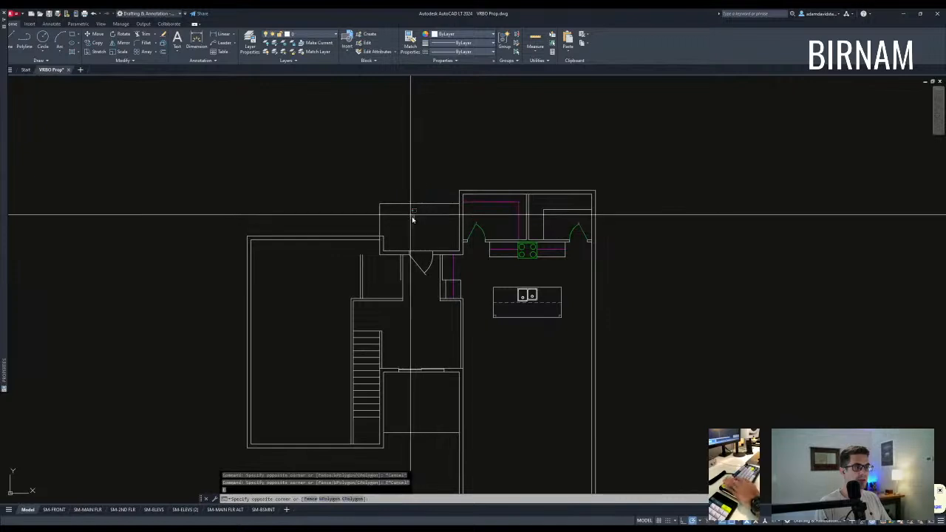
- Draw a horizontal porch edge from the left form's upper outer corner to the right form's wall
{"action": "type", "text": "l"}
{"action": "key", "text": "space"}
{"action": "left_click", "coordinate": [384, 237]}
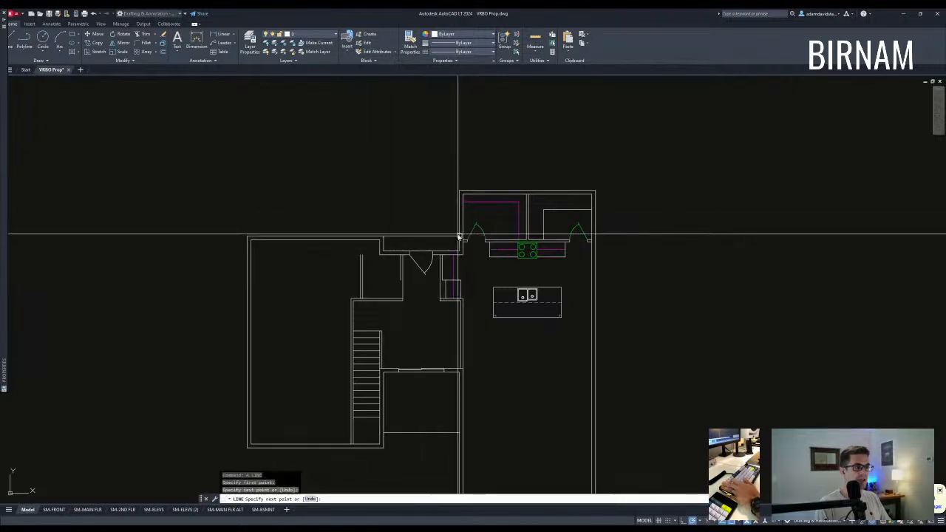
{"action": "key", "text": "Escape"}
{"action": "key", "text": "Escape"}
{"action": "key", "text": "Escape"}
{"action": "scroll", "coordinate": [446, 263], "scroll_direction": "down", "scroll_amount": 2}
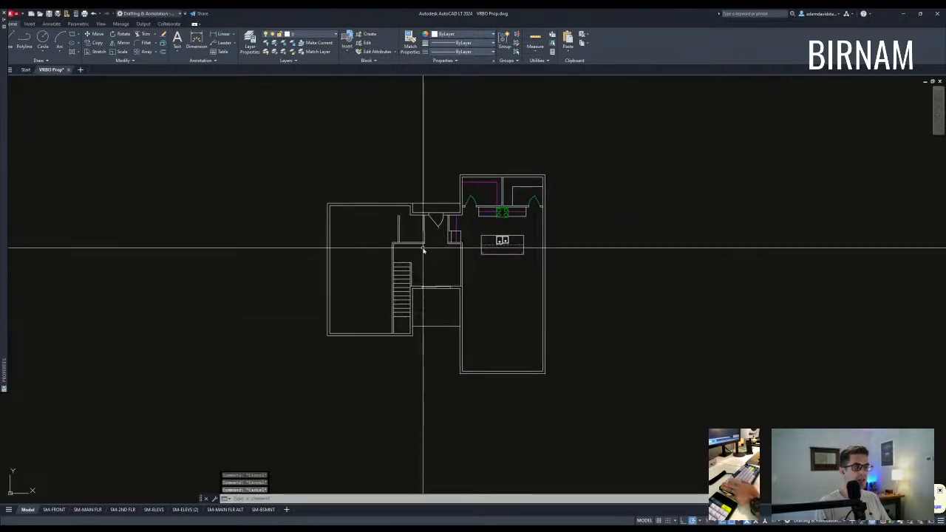
- Close the left closet's upper left corner by copying wall lines to its top and filleting them with its left wall
{"action": "scroll", "coordinate": [419, 249], "scroll_direction": "up", "scroll_amount": 2}
{"action": "scroll", "coordinate": [416, 221], "scroll_direction": "up", "scroll_amount": 2}
{"action": "type", "text": "l"}
{"action": "key", "text": "space"}
{"action": "key", "text": "Escape"}
{"action": "key", "text": "Escape"}
{"action": "left_click", "coordinate": [437, 302]}
{"action": "left_click", "coordinate": [424, 274]}
{"action": "type", "text": "cv"}
{"action": "key", "text": "space"}
{"action": "left_click", "coordinate": [411, 212]}
{"action": "key", "text": "space"}
{"action": "type", "text": "f"}
{"action": "key", "text": "space"}
{"action": "left_click", "coordinate": [389, 219]}
{"action": "key", "text": "space"}
{"action": "left_click", "coordinate": [396, 212]}
- Trim the overlapping wall lines where the closet's walls meet
{"action": "middle_click_drag", "start_coordinate": [415, 274], "coordinate": [418, 258]}
{"action": "scroll", "coordinate": [432, 287], "scroll_direction": "down", "scroll_amount": 3}
{"action": "type", "text": "tr"}
{"action": "key", "text": "space"}
{"action": "left_click", "coordinate": [435, 279]}
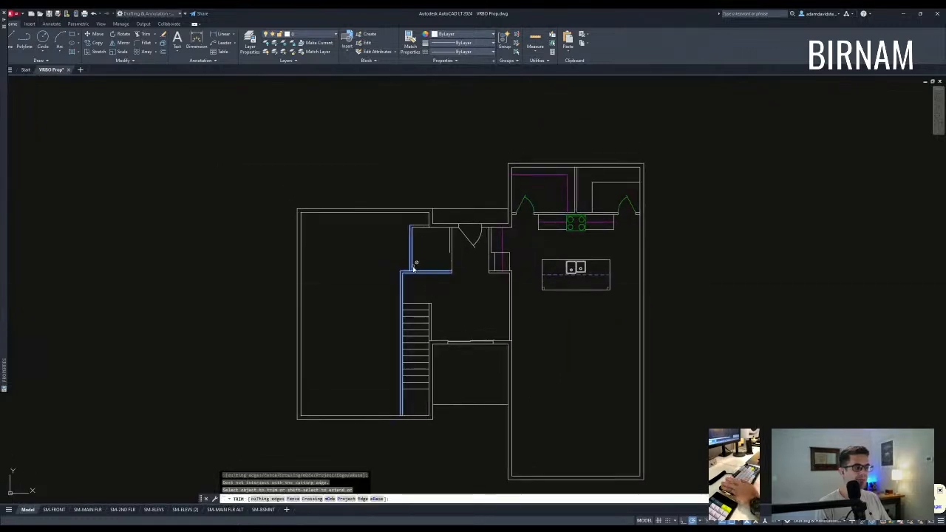
{"action": "scroll", "coordinate": [414, 268], "scroll_direction": "up", "scroll_amount": 5}
{"action": "key", "text": "Escape"}
{"action": "scroll", "coordinate": [428, 276], "scroll_direction": "down", "scroll_amount": 8}
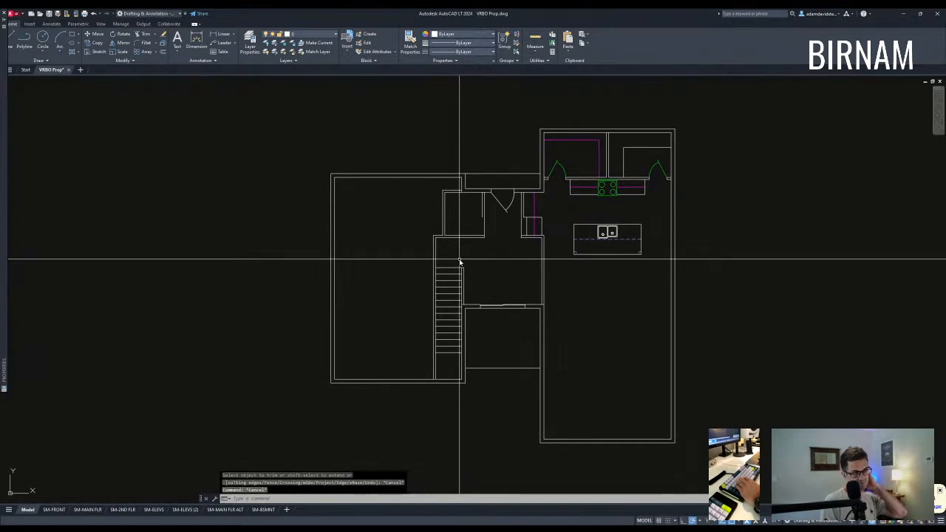
- Offset the left form's lower inner wall line 13' upward and trim it at the left stair wall
{"action": "middle_click_drag", "start_coordinate": [425, 340], "coordinate": [424, 326]}
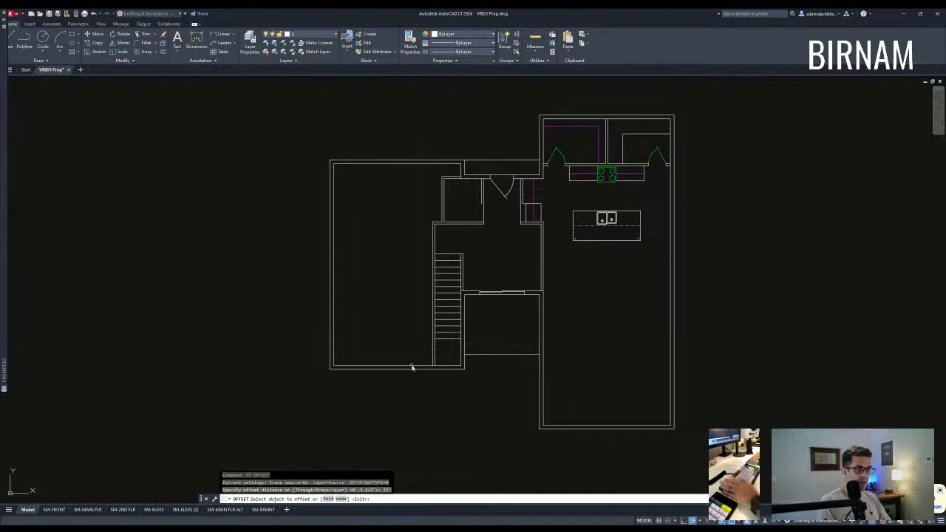
{"action": "left_click", "coordinate": [415, 365]}
{"action": "left_click", "coordinate": [412, 318]}
{"action": "key", "text": "Escape"}
{"action": "scroll", "coordinate": [445, 255], "scroll_direction": "up", "scroll_amount": 3}
{"action": "type", "text": "t r"}
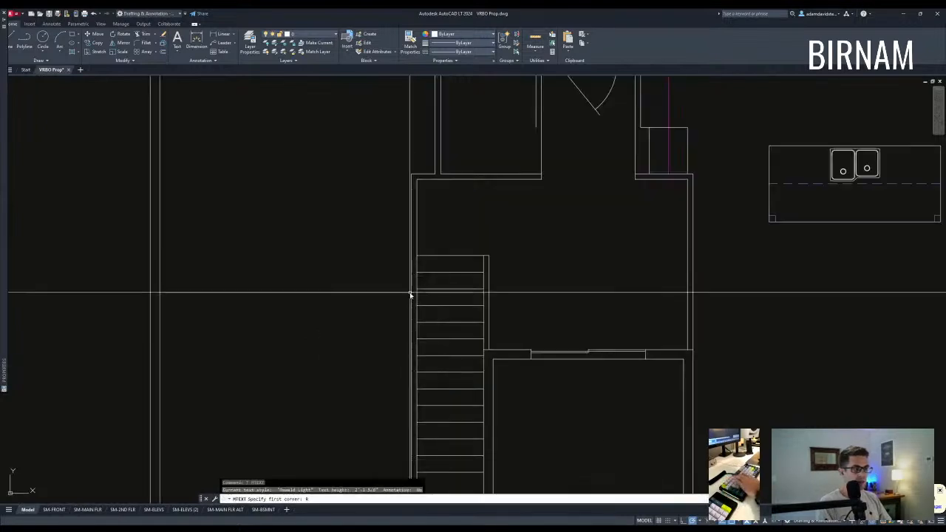
{"action": "key", "text": "Escape"}
{"action": "key", "text": "Escape"}
{"action": "type", "text": "t"}
{"action": "key", "text": "Escape"}
{"action": "key", "text": "Escape"}
{"action": "type", "text": "tr"}
{"action": "key", "text": "Escape"}
{"action": "scroll", "coordinate": [426, 296], "scroll_direction": "down", "scroll_amount": 5}
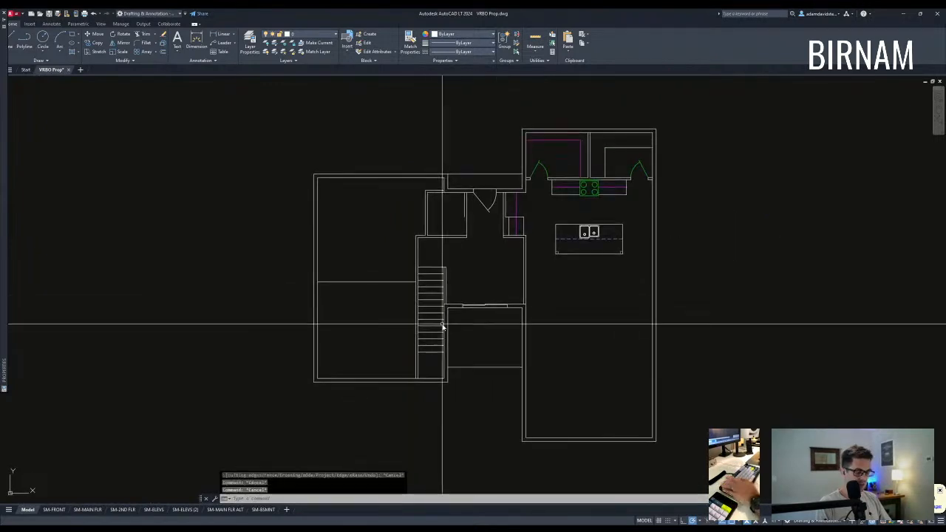
- Offset the new bedroom partition line 3.5" upward to give the wall its thickness
{"action": "key", "text": "Escape"}
{"action": "key", "text": "Escape"}
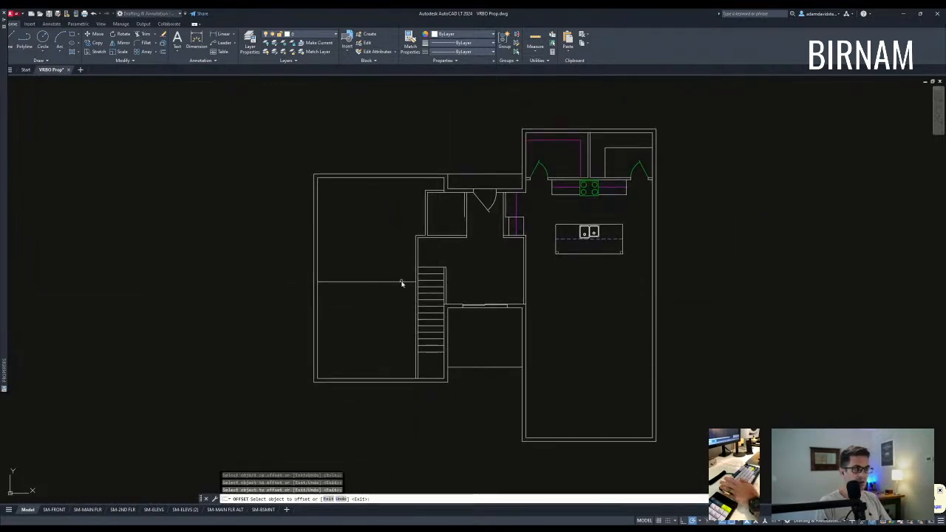
{"action": "left_click", "coordinate": [401, 283]}
{"action": "left_click", "coordinate": [404, 267]}
{"action": "key", "text": "Escape"}
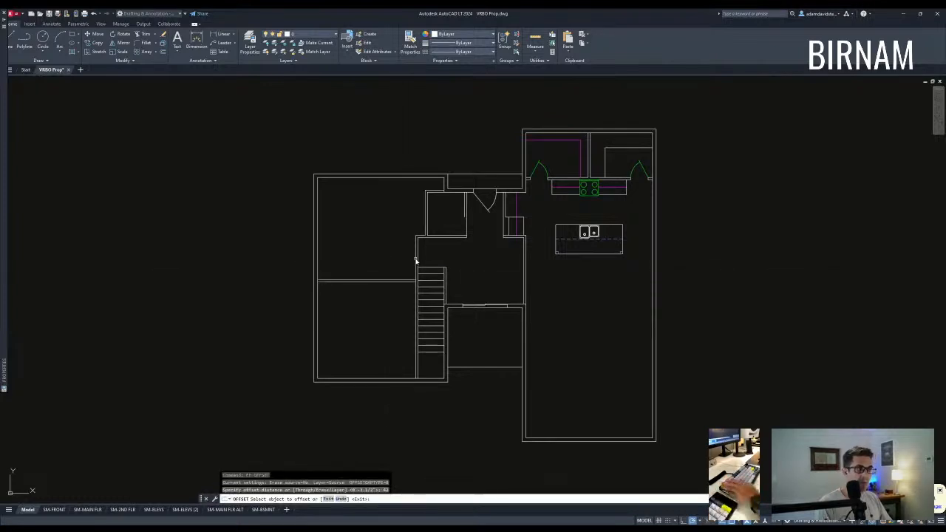
- Offset the stair's left wall line 42" to the left and fillet it with the lower line of the wall above the landing
{"action": "key", "text": "Escape"}
{"action": "type", "text": "f"}
{"action": "key", "text": "Return"}
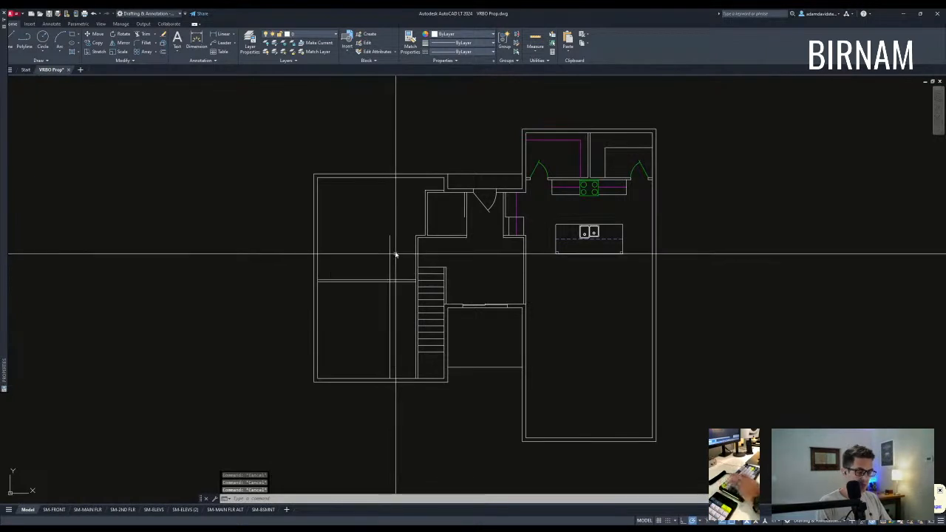
{"action": "left_click", "coordinate": [422, 237]}
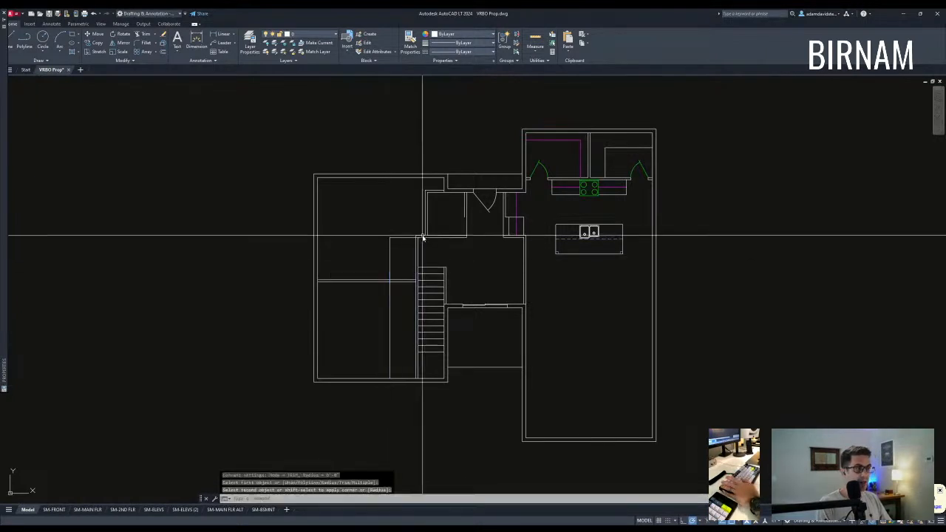
{"action": "key", "text": "Escape"}
- Extend the stair's top tread line across the thickness of the left stair wall
{"action": "type", "text": "tr"}
{"action": "key", "text": "Return"}
{"action": "key", "text": "Escape"}
{"action": "key", "text": "Escape"}
{"action": "scroll", "coordinate": [418, 271], "scroll_direction": "up", "scroll_amount": 5}
{"action": "type", "text": "ex"}
{"action": "key", "text": "Return"}
{"action": "left_click", "coordinate": [414, 262]}
{"action": "left_click", "coordinate": [421, 264]}
{"action": "key", "text": "Escape"}
- Trim away the left stair wall above the top tread to open the hallway toward the left form
{"action": "type", "text": "tr"}
{"action": "key", "text": "Return"}
{"action": "left_click", "coordinate": [441, 275]}
{"action": "left_click", "coordinate": [378, 246]}
{"action": "key", "text": "Return"}
{"action": "left_click", "coordinate": [437, 242]}
{"action": "left_click", "coordinate": [406, 245]}
- Offset the new hallway end wall line to the left for its thickness, and trim both lines below the bedroom partition
{"action": "key", "text": "Escape"}
{"action": "left_click", "coordinate": [345, 224]}
{"action": "left_click", "coordinate": [334, 226]}
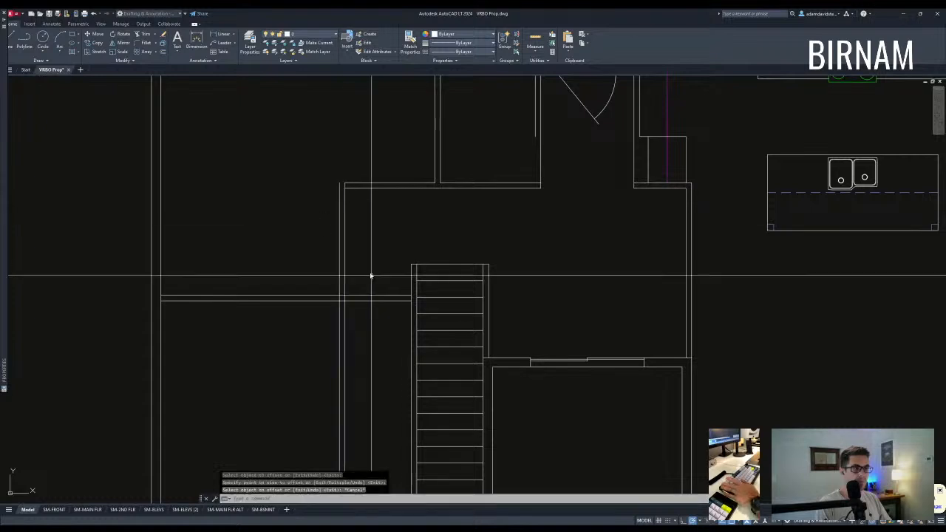
{"action": "key", "text": "Escape"}
{"action": "scroll", "coordinate": [494, 299], "scroll_direction": "down", "scroll_amount": 2}
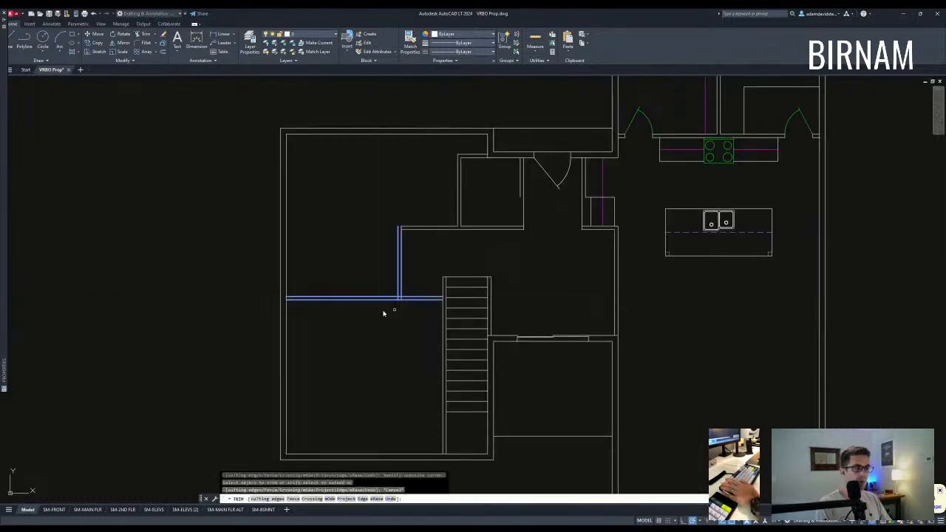
{"action": "scroll", "coordinate": [420, 276], "scroll_direction": "down", "scroll_amount": 2}
{"action": "scroll", "coordinate": [411, 272], "scroll_direction": "up", "scroll_amount": 2}
- Extend both lines of the hallway end wall up to the left form's upper inner wall
{"action": "left_click", "coordinate": [406, 277]}
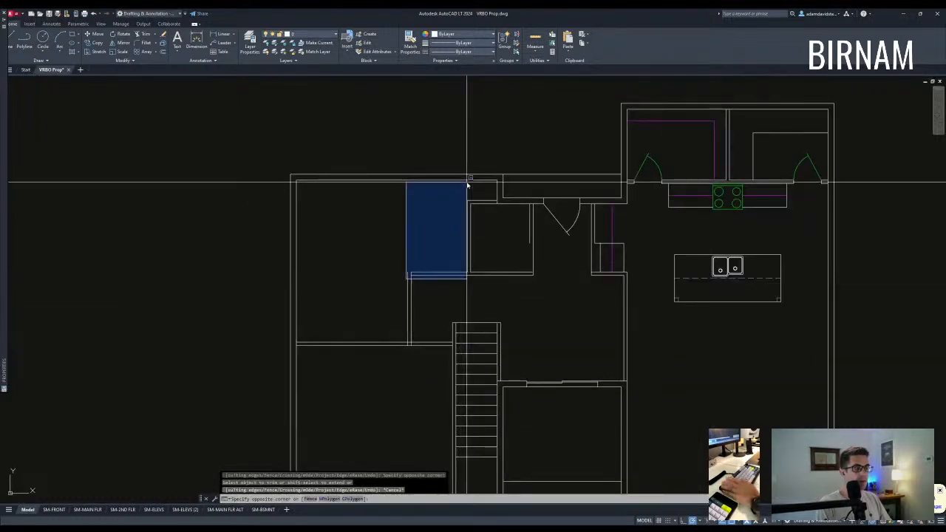
{"action": "key", "text": "Escape"}
{"action": "key", "text": "Escape"}
{"action": "key", "text": "Escape"}
{"action": "type", "text": "ex"}
{"action": "key", "text": "Return"}
{"action": "left_click", "coordinate": [439, 184]}
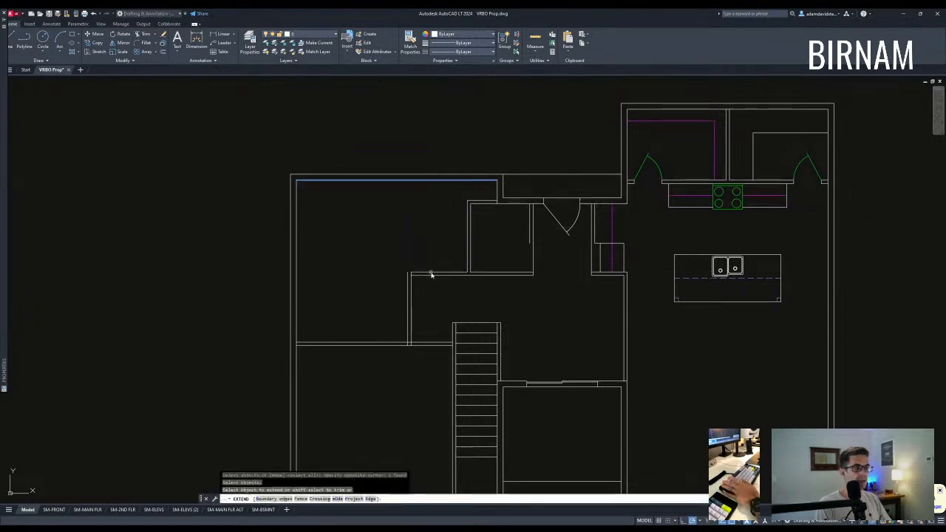
{"action": "left_click", "coordinate": [380, 285]}
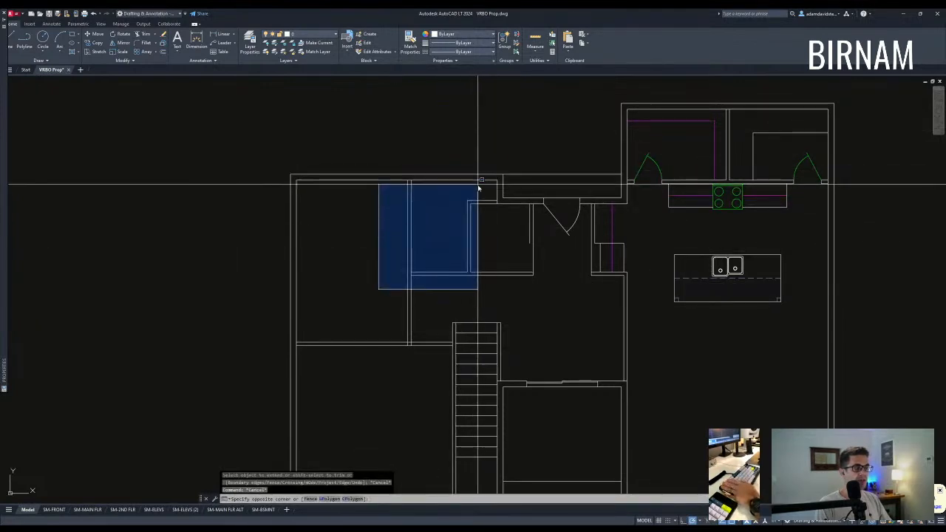
{"action": "key", "text": "Escape"}
{"action": "key", "text": "Escape"}
{"action": "left_click", "coordinate": [397, 294]}
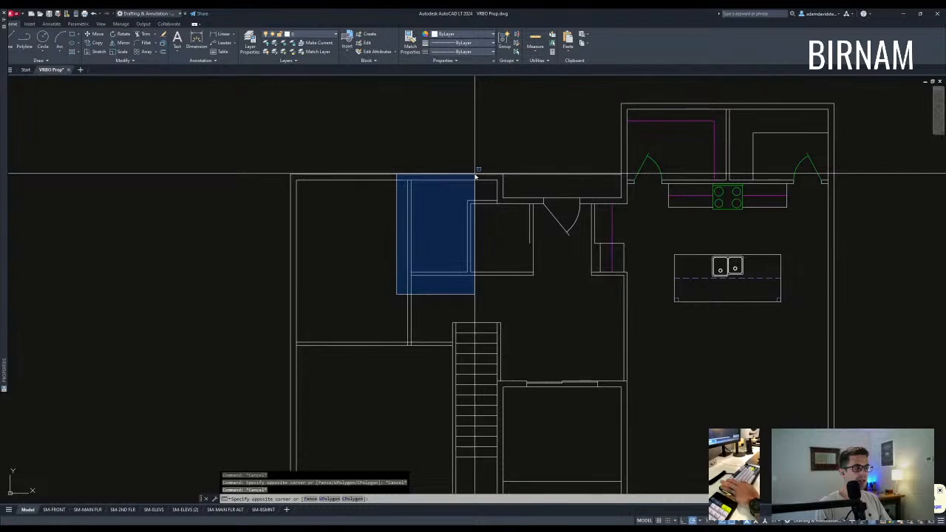
{"action": "middle_click_drag", "start_coordinate": [475, 176], "coordinate": [393, 181]}
{"action": "left_click", "coordinate": [297, 282]}
{"action": "middle_click_drag", "start_coordinate": [556, 206], "coordinate": [427, 243]}
{"action": "key", "text": "Escape"}
{"action": "key", "text": "Escape"}
{"action": "scroll", "coordinate": [427, 243], "scroll_direction": "down", "scroll_amount": 3}
{"action": "middle_click_drag", "start_coordinate": [451, 289], "coordinate": [431, 196]}
{"action": "middle_click_drag", "start_coordinate": [458, 315], "coordinate": [454, 285]}
{"action": "key", "text": "Escape"}
{"action": "middle_click_drag", "start_coordinate": [465, 171], "coordinate": [478, 208]}
{"action": "key", "text": "Escape"}
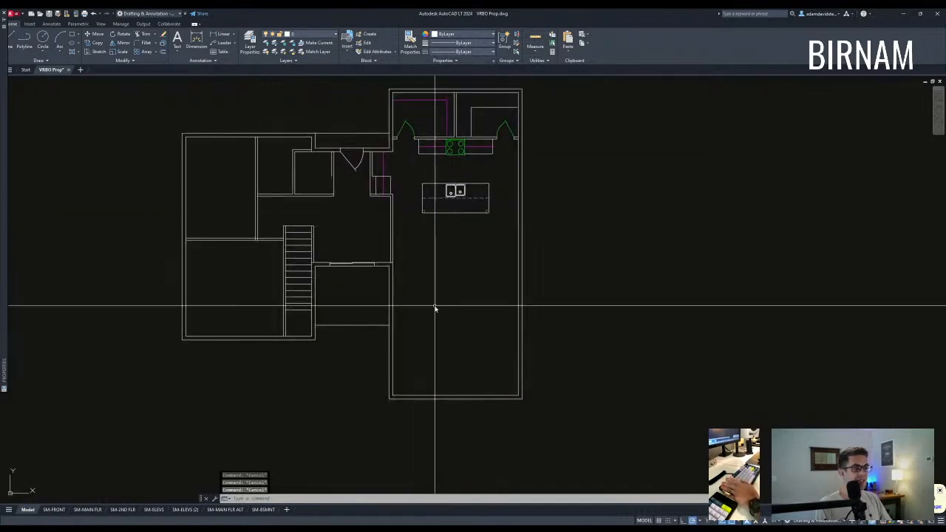
- Copy the dining table, sectional sofa and coffee table from the Osprey plan into Birnam's right form, below the kitchen island
{"action": "scroll", "coordinate": [430, 361], "scroll_direction": "down", "scroll_amount": 5}
{"action": "scroll", "coordinate": [436, 291], "scroll_direction": "down", "scroll_amount": 4}
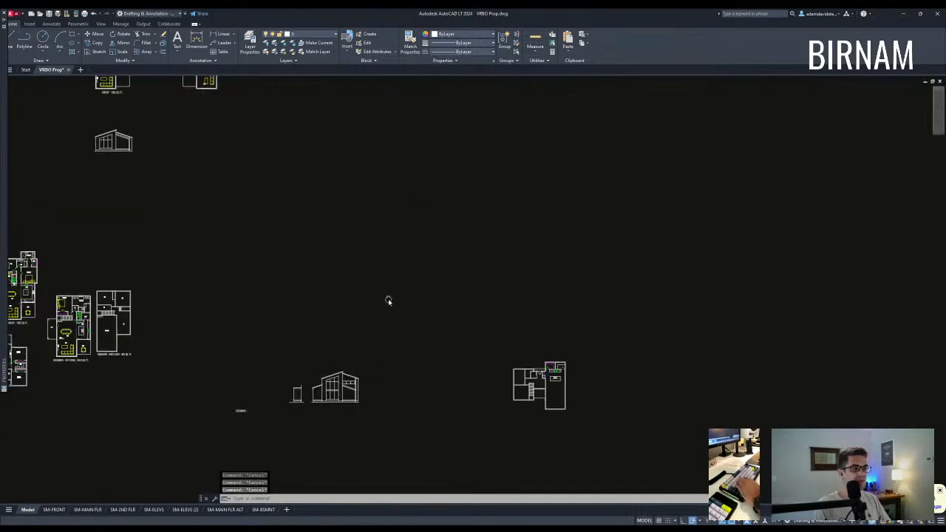
{"action": "scroll", "coordinate": [387, 300], "scroll_direction": "up", "scroll_amount": 2}
{"action": "scroll", "coordinate": [380, 173], "scroll_direction": "up", "scroll_amount": 7}
{"action": "left_click", "coordinate": [277, 254]}
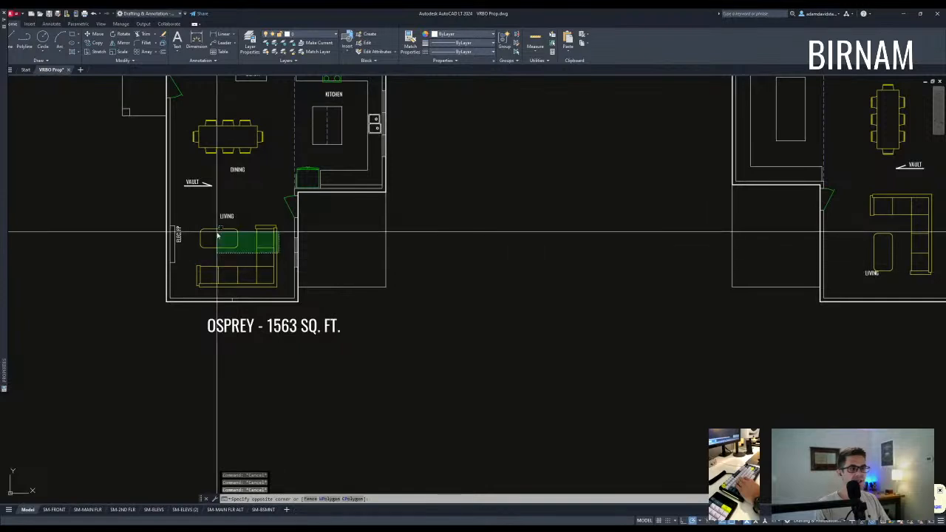
{"action": "left_click", "coordinate": [216, 232]}
{"action": "left_click", "coordinate": [261, 154]}
{"action": "left_click", "coordinate": [241, 134]}
{"action": "type", "text": "cv"}
{"action": "key", "text": "space"}
{"action": "left_click", "coordinate": [238, 133]}
{"action": "scroll", "coordinate": [354, 237], "scroll_direction": "down", "scroll_amount": 9}
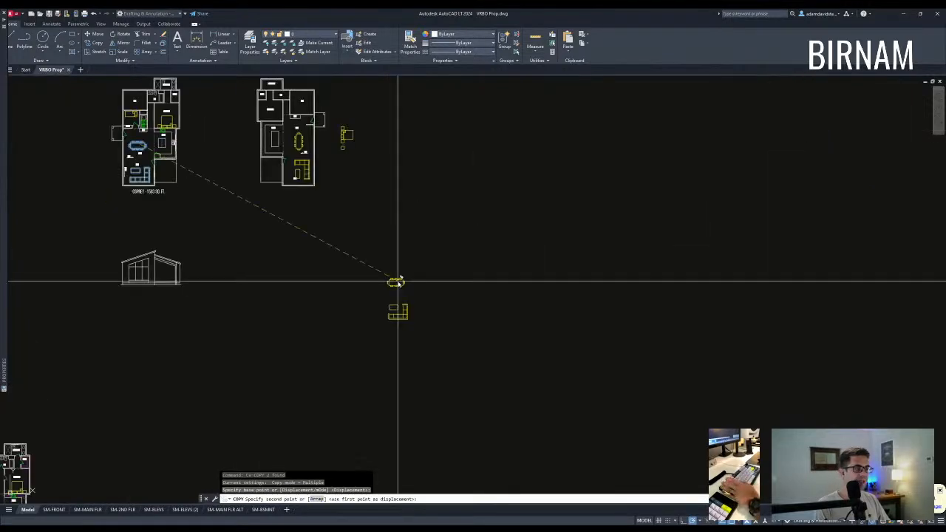
{"action": "scroll", "coordinate": [488, 377], "scroll_direction": "up", "scroll_amount": 6}
{"action": "scroll", "coordinate": [559, 230], "scroll_direction": "up", "scroll_amount": 3}
{"action": "scroll", "coordinate": [520, 257], "scroll_direction": "up", "scroll_amount": 5}
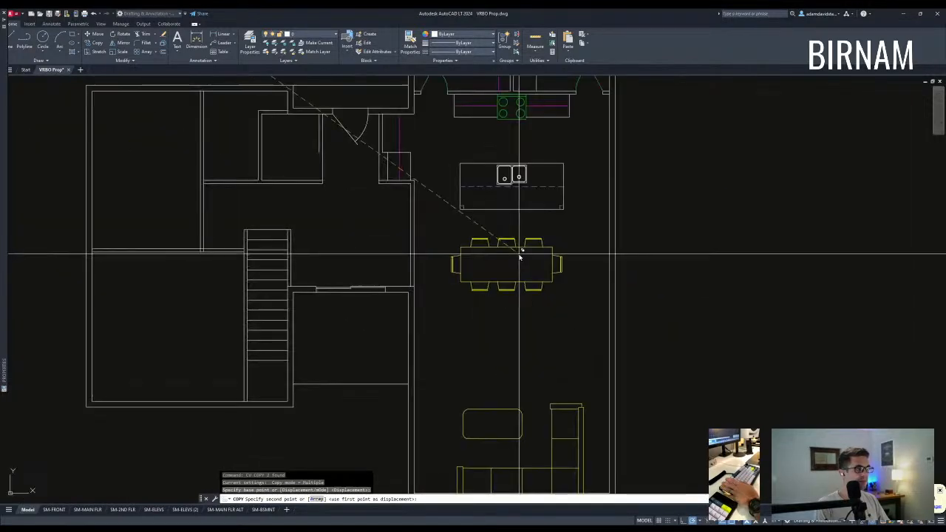
{"action": "left_click", "coordinate": [528, 264]}
{"action": "key", "text": "Escape"}
- Move the sectional sofa and coffee table up, closer to the dining table
{"action": "middle_click_drag", "start_coordinate": [524, 364], "coordinate": [434, 209]}
{"action": "left_click", "coordinate": [407, 263]}
{"action": "type", "text": "m"}
{"action": "left_click", "coordinate": [441, 263]}
{"action": "left_click", "coordinate": [442, 207]}
{"action": "key", "text": "Escape"}
- Mirror the sectional sofa and coffee table about a horizontal line, erasing the originals, so the seating faces the lower wall
{"action": "left_click", "coordinate": [451, 238]}
{"action": "left_click", "coordinate": [421, 204]}
{"action": "type", "text": "mi"}
{"action": "key", "text": "space"}
{"action": "left_click", "coordinate": [432, 244]}
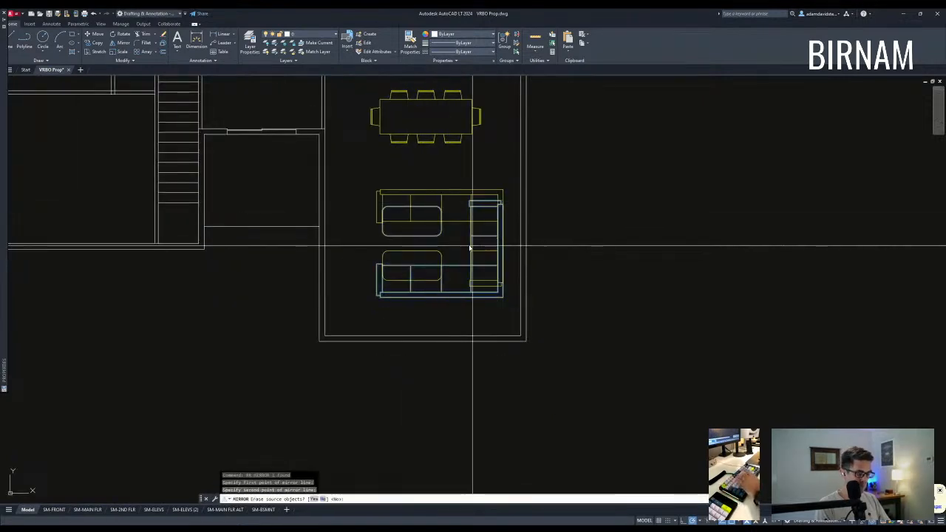
{"action": "type", "text": "y"}
{"action": "key", "text": "Escape"}
- Shift the mirrored sectional and coffee table slightly left within the living area
{"action": "left_click", "coordinate": [461, 249]}
{"action": "left_click", "coordinate": [417, 204]}
{"action": "type", "text": "m"}
{"action": "left_click", "coordinate": [625, 228]}
{"action": "left_click", "coordinate": [621, 229]}
{"action": "key", "text": "Escape"}
{"action": "key", "text": "Escape"}
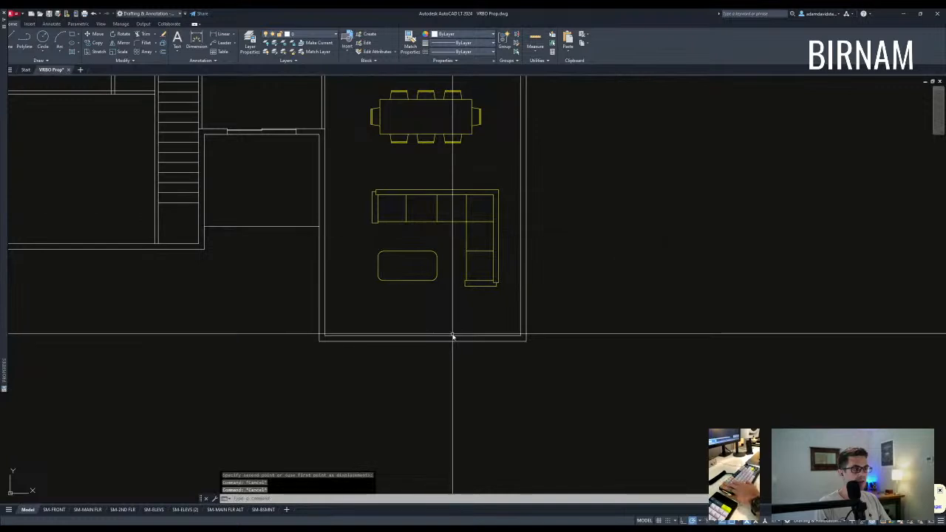
- Draw a short line across the midpoint of the right form's lower wall and copy it 30 inches to each side as window jambs
{"action": "type", "text": "l"}
{"action": "left_click", "coordinate": [430, 338]}
{"action": "left_click", "coordinate": [422, 340]}
{"action": "key", "text": "Escape"}
{"action": "left_click", "coordinate": [407, 360]}
{"action": "left_click", "coordinate": [433, 313]}
{"action": "type", "text": "cv"}
{"action": "left_click", "coordinate": [434, 310]}
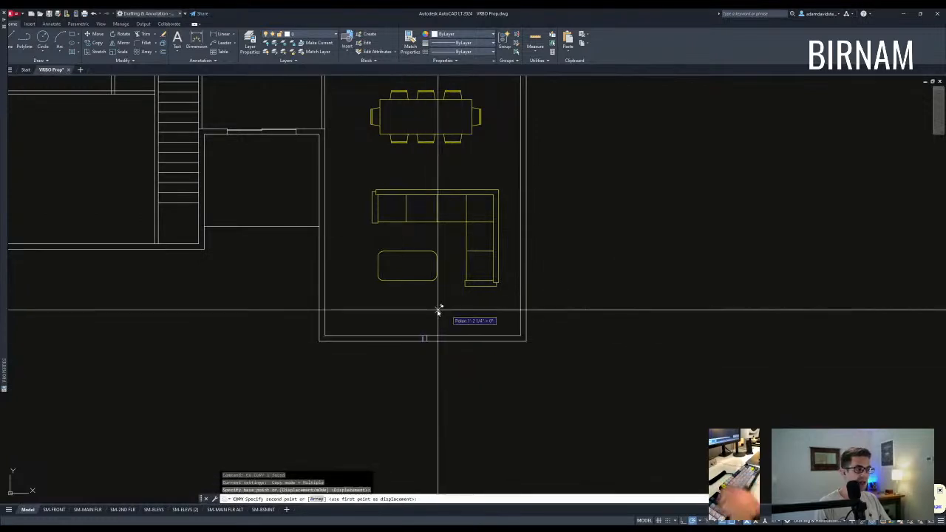
{"action": "key", "text": "Return"}
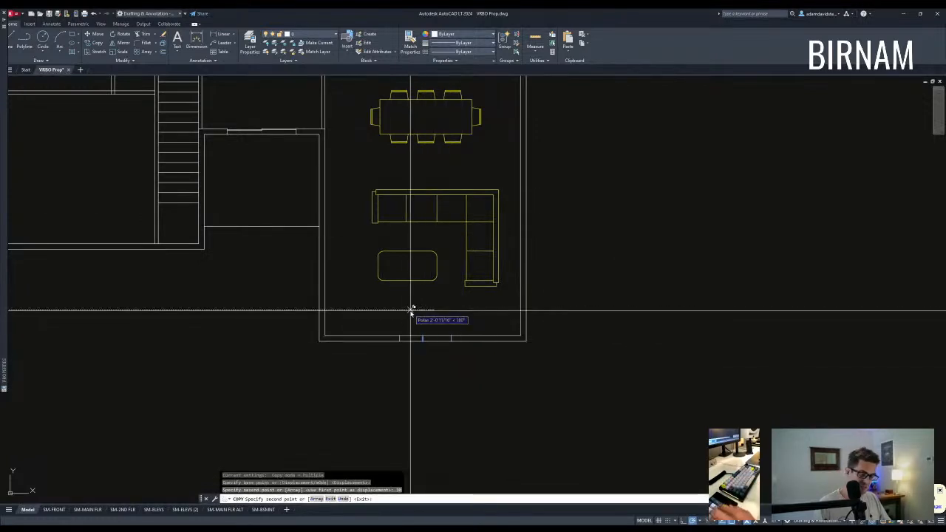
{"action": "key", "text": "Return"}
- Draw the glass line between the window jambs and copy the window 63 inches to both sides along the lower wall
{"action": "type", "text": "l"}
{"action": "left_click", "coordinate": [394, 339]}
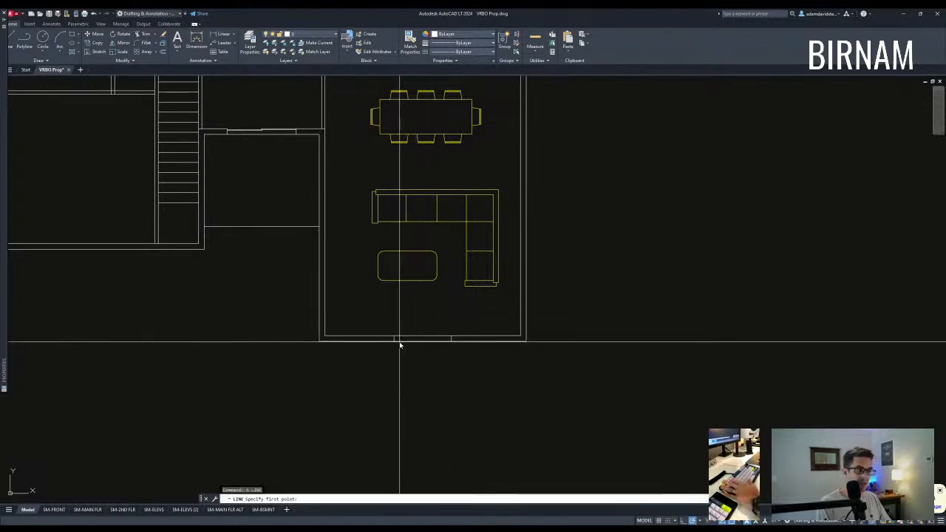
{"action": "key", "text": "space"}
{"action": "left_click", "coordinate": [383, 353]}
{"action": "left_click", "coordinate": [466, 317]}
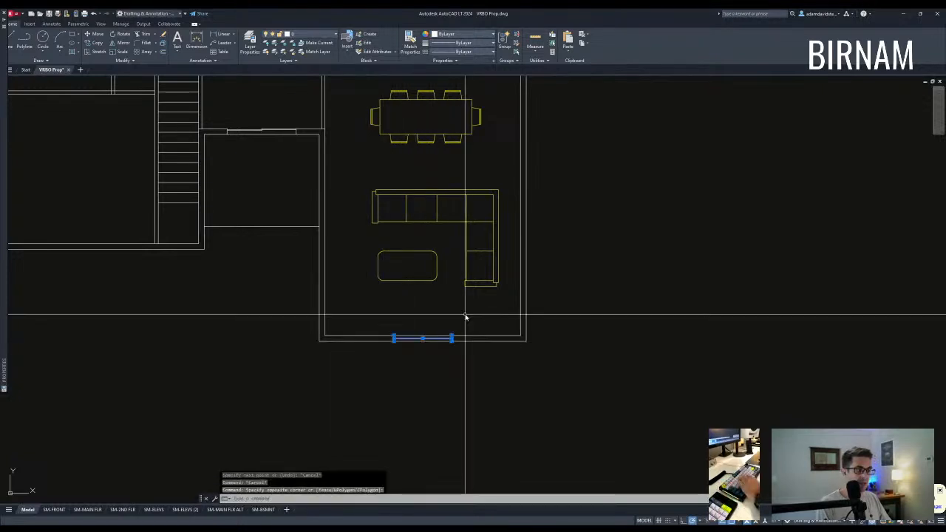
{"action": "type", "text": "cv"}
{"action": "left_click", "coordinate": [407, 311]}
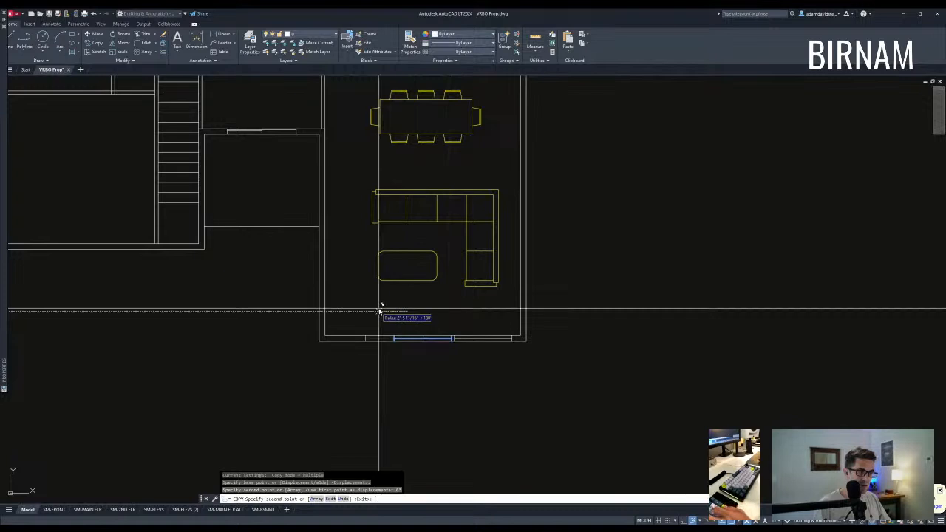
{"action": "key", "text": "Escape"}
{"action": "key", "text": "Escape"}
- Offset the left form's upper inner wall line 6' downward and add a parallel line for the new partition's thickness
{"action": "scroll", "coordinate": [401, 331], "scroll_direction": "down", "scroll_amount": 3}
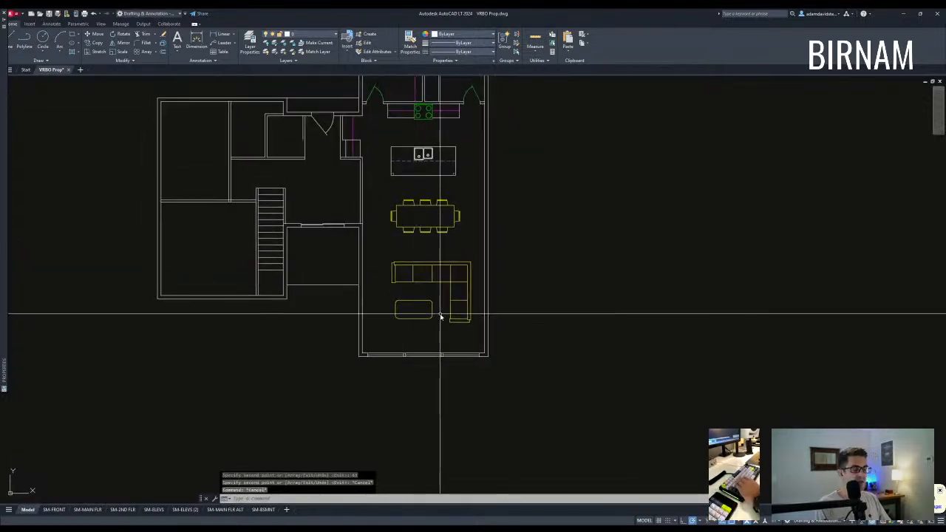
{"action": "key", "text": "Escape"}
{"action": "middle_click_drag", "start_coordinate": [445, 303], "coordinate": [519, 306]}
{"action": "middle_click_drag", "start_coordinate": [397, 296], "coordinate": [419, 275]}
{"action": "scroll", "coordinate": [418, 318], "scroll_direction": "down", "scroll_amount": 2}
{"action": "scroll", "coordinate": [420, 330], "scroll_direction": "up", "scroll_amount": 2}
{"action": "middle_click_drag", "start_coordinate": [411, 311], "coordinate": [455, 350]}
{"action": "middle_click_drag", "start_coordinate": [407, 269], "coordinate": [421, 314]}
{"action": "type", "text": "o"}
{"action": "key", "text": "Return"}
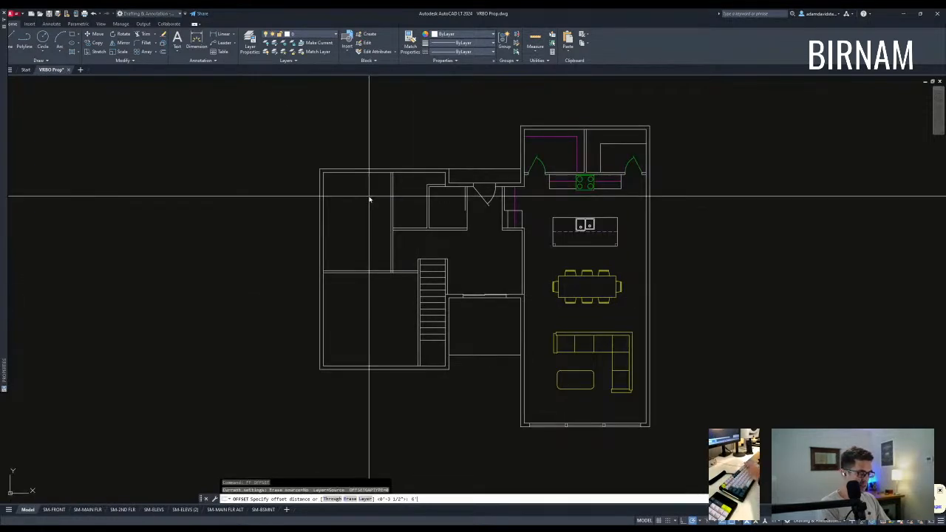
{"action": "key", "text": "Return"}
{"action": "scroll", "coordinate": [384, 216], "scroll_direction": "up", "scroll_amount": 4}
{"action": "left_click", "coordinate": [385, 199]}
{"action": "left_click", "coordinate": [377, 241]}
{"action": "key", "text": "Escape"}
{"action": "key", "text": "Escape"}
{"action": "scroll", "coordinate": [401, 197], "scroll_direction": "up", "scroll_amount": 2}
{"action": "type", "text": "t"}
{"action": "key", "text": "Return"}
{"action": "type", "text": "r"}
{"action": "key", "text": "Escape"}
{"action": "key", "text": "Escape"}
- Trim the new partition lines beyond the hallway end wall and open the wall face where they meet
{"action": "type", "text": "tr"}
{"action": "key", "text": "Return"}
{"action": "left_click", "coordinate": [392, 222]}
{"action": "left_click", "coordinate": [372, 182]}
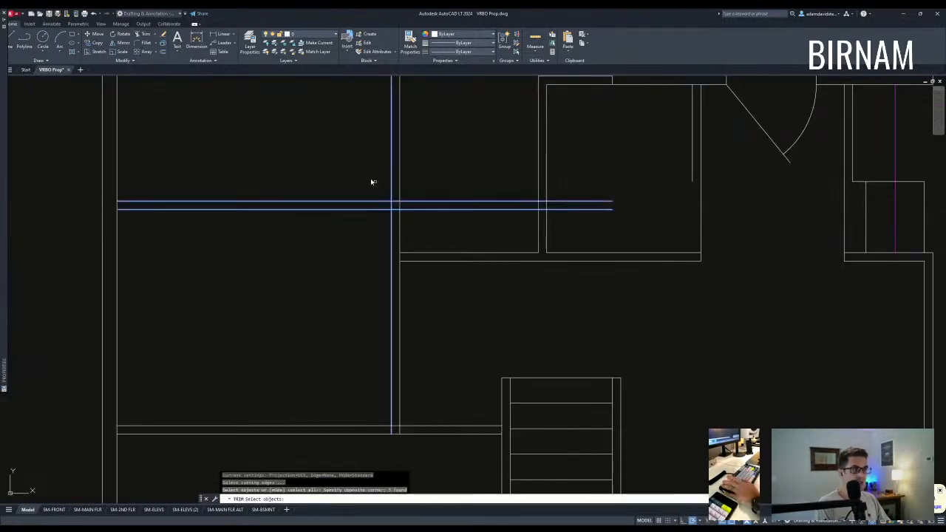
{"action": "left_click", "coordinate": [393, 206]}
{"action": "key", "text": "Escape"}
{"action": "key", "text": "Escape"}
{"action": "scroll", "coordinate": [384, 295], "scroll_direction": "down", "scroll_amount": 2}
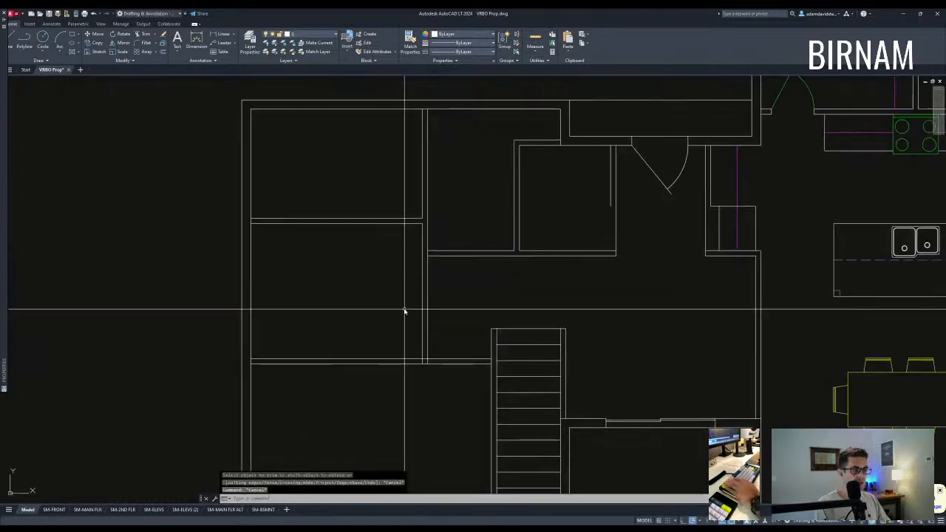
- Offset the left face of the hallway end wall 24 inches to the left, between the two horizontal partitions
{"action": "middle_click_drag", "start_coordinate": [405, 310], "coordinate": [423, 308]}
{"action": "type", "text": "ff"}
{"action": "key", "text": "Return"}
{"action": "type", "text": "24"}
{"action": "key", "text": "Return"}
{"action": "left_click", "coordinate": [439, 295]}
{"action": "left_click", "coordinate": [391, 294]}
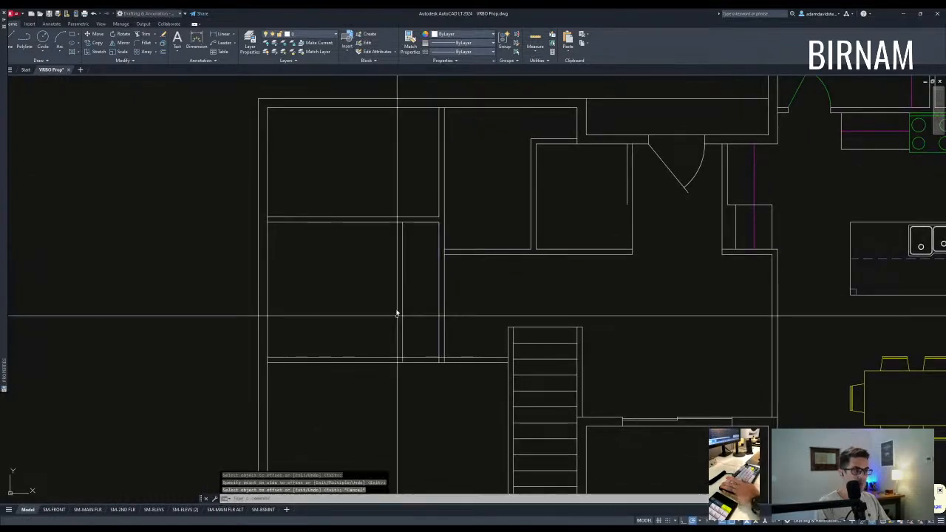
{"action": "key", "text": "Escape"}
{"action": "key", "text": "Escape"}
- Measure the distance between the bedroom partition and the new partition above it along the 24-inch offset line
{"action": "middle_click_drag", "start_coordinate": [412, 358], "coordinate": [443, 336]}
{"action": "type", "text": "dd"}
{"action": "key", "text": "Return"}
{"action": "left_click", "coordinate": [434, 334]}
{"action": "left_click", "coordinate": [433, 200]}
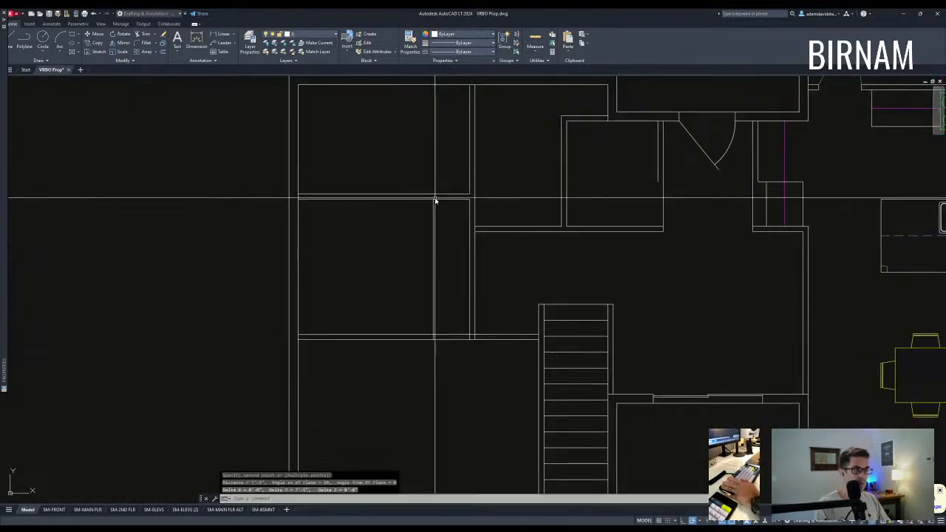
{"action": "middle_click_drag", "start_coordinate": [454, 225], "coordinate": [471, 234]}
{"action": "key", "text": "Escape"}
{"action": "type", "text": "tr"}
{"action": "key", "text": "Return"}
{"action": "key", "text": "Escape"}
{"action": "key", "text": "Escape"}
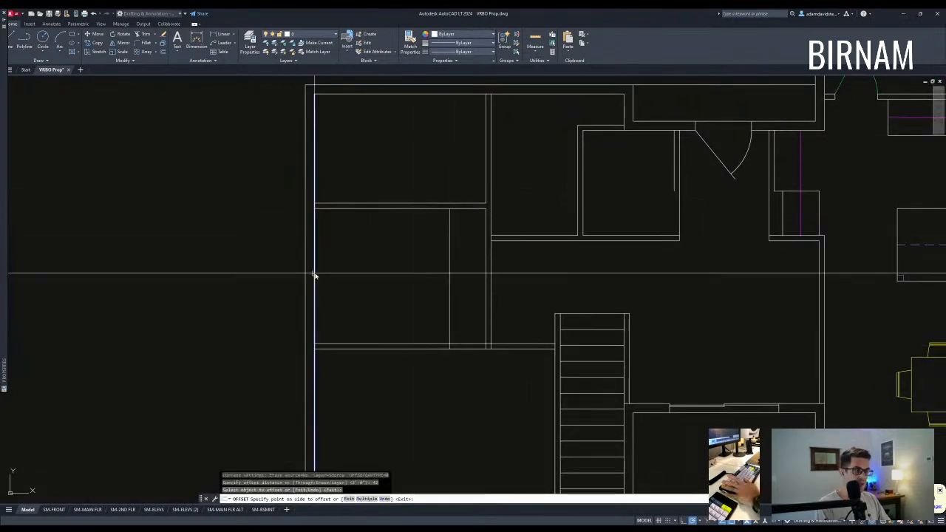
- Offset the left form's left inner wall line 42 inches to the right
{"action": "left_click", "coordinate": [371, 302]}
{"action": "key", "text": "Escape"}
{"action": "key", "text": "Escape"}
{"action": "key", "text": "Escape"}
- Offset the bedroom partition's upper line 5' upward, and offset the new line 3.5 inches for the wall thickness
{"action": "middle_click_drag", "start_coordinate": [438, 334], "coordinate": [435, 321]}
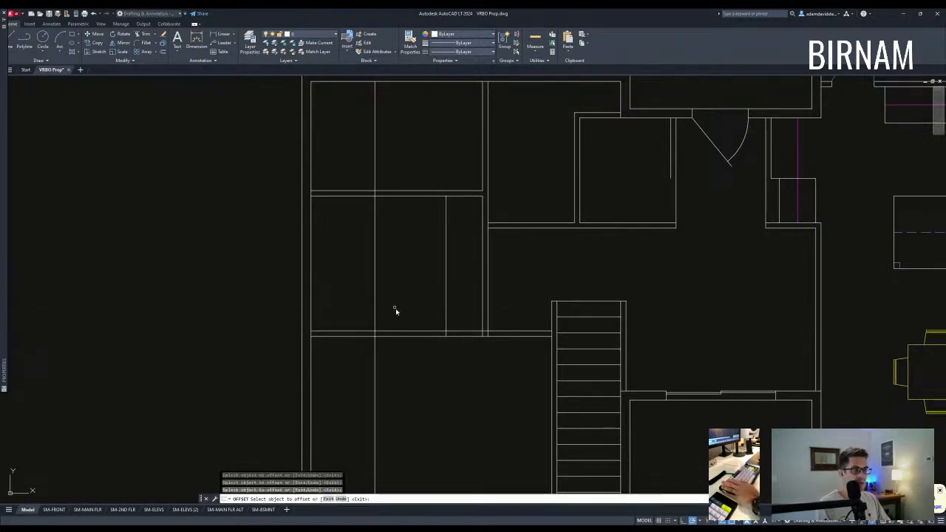
{"action": "left_click", "coordinate": [402, 331]}
{"action": "key", "text": "Escape"}
{"action": "key", "text": "Escape"}
{"action": "middle_click_drag", "start_coordinate": [403, 283], "coordinate": [423, 328]}
{"action": "scroll", "coordinate": [454, 330], "scroll_direction": "down", "scroll_amount": 2}
{"action": "scroll", "coordinate": [414, 329], "scroll_direction": "up", "scroll_amount": 2}
{"action": "key", "text": "space"}
{"action": "key", "text": "space"}
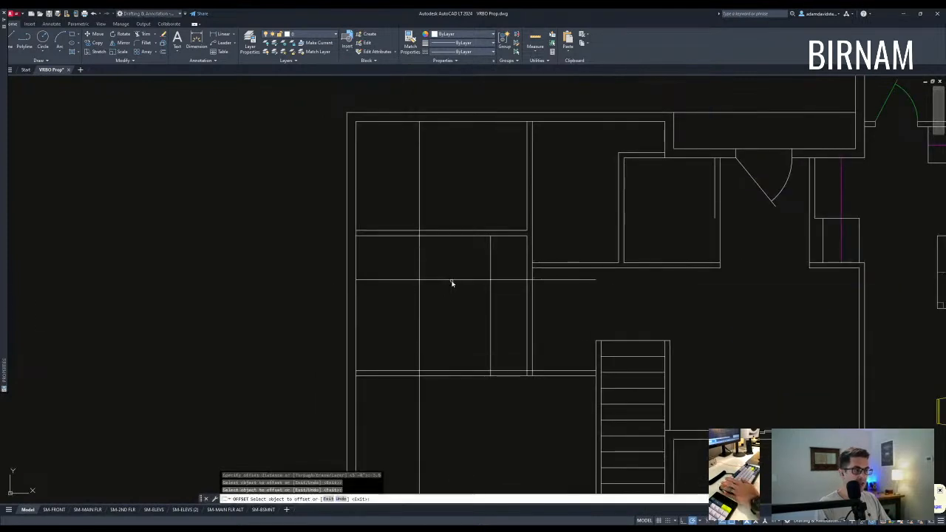
- Trim the 42-inch offset line above the new short wall and below the bedroom partition
{"action": "scroll", "coordinate": [439, 280], "scroll_direction": "up", "scroll_amount": 2}
{"action": "type", "text": "tr"}
{"action": "key", "text": "space"}
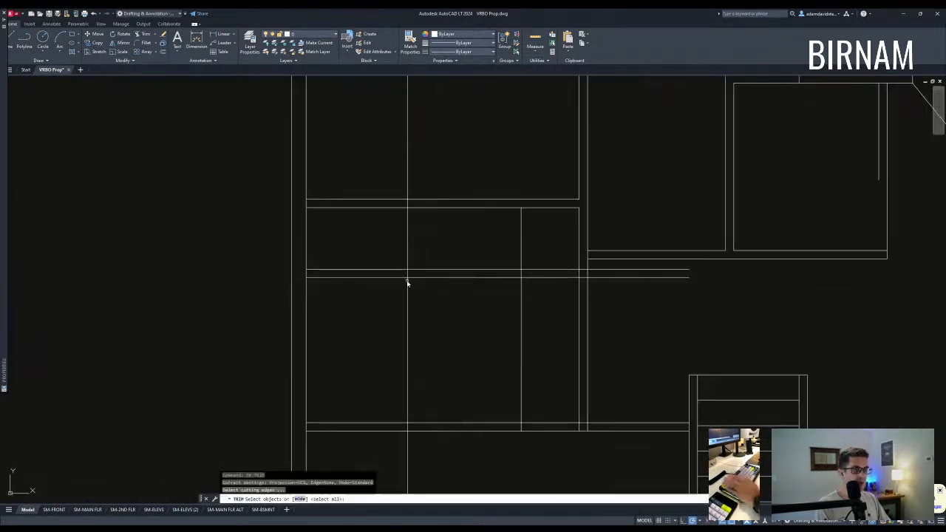
{"action": "left_click", "coordinate": [399, 249]}
{"action": "key", "text": "Escape"}
{"action": "key", "text": "Escape"}
{"action": "middle_click_drag", "start_coordinate": [441, 342], "coordinate": [431, 299]}
{"action": "key", "text": "space"}
{"action": "left_click", "coordinate": [423, 380]}
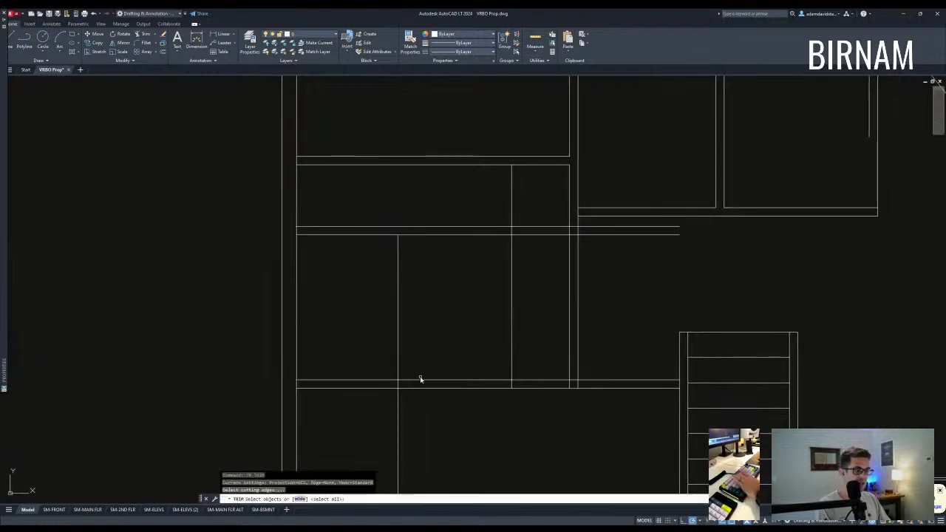
{"action": "left_click", "coordinate": [399, 413]}
{"action": "key", "text": "Escape"}
{"action": "key", "text": "Escape"}
{"action": "scroll", "coordinate": [403, 413], "scroll_direction": "down", "scroll_amount": 2}
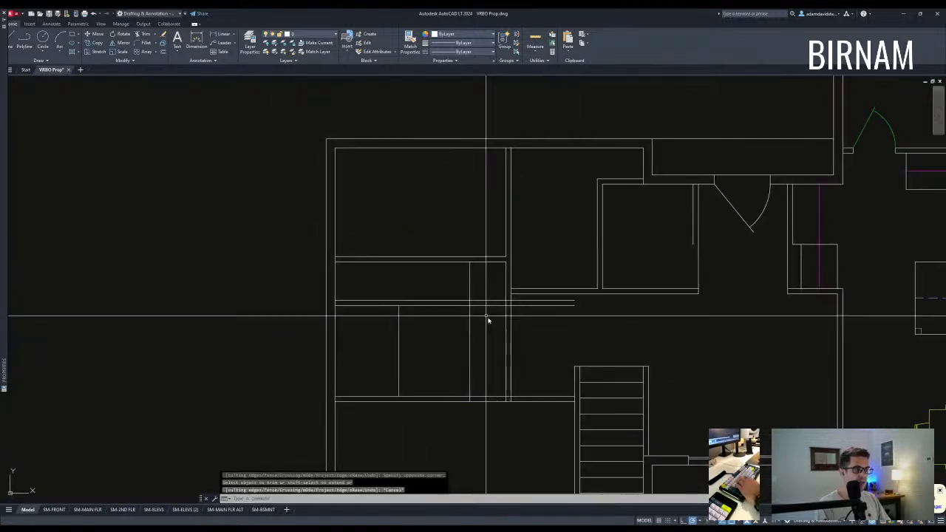
- Offset the trimmed vertical line 3 inches to the right
{"action": "type", "text": "ff"}
{"action": "key", "text": "space"}
{"action": "type", "text": "3"}
{"action": "key", "text": "space"}
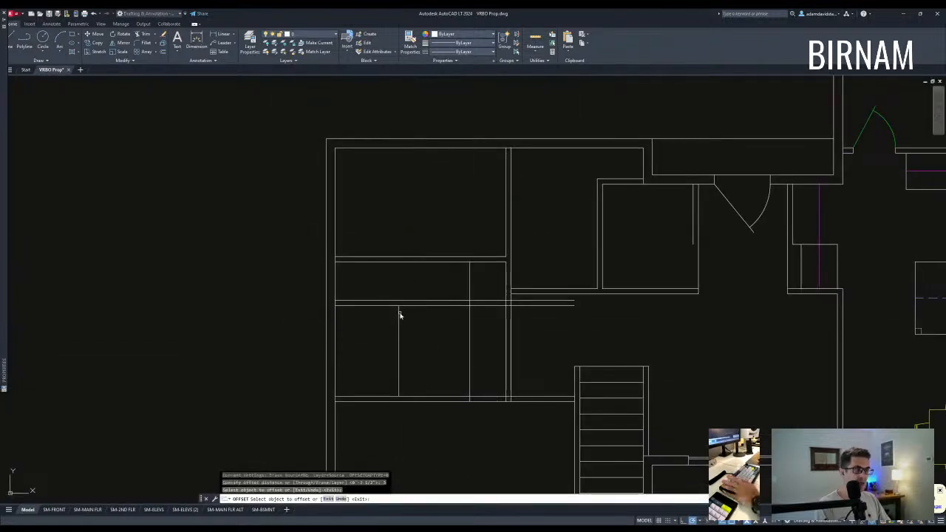
{"action": "left_click", "coordinate": [405, 314]}
{"action": "key", "text": "Escape"}
- Extend the 3-inch offset line across the short wall's thickness, and trim the excess lines so it caps the wall's end
{"action": "left_click", "coordinate": [404, 311]}
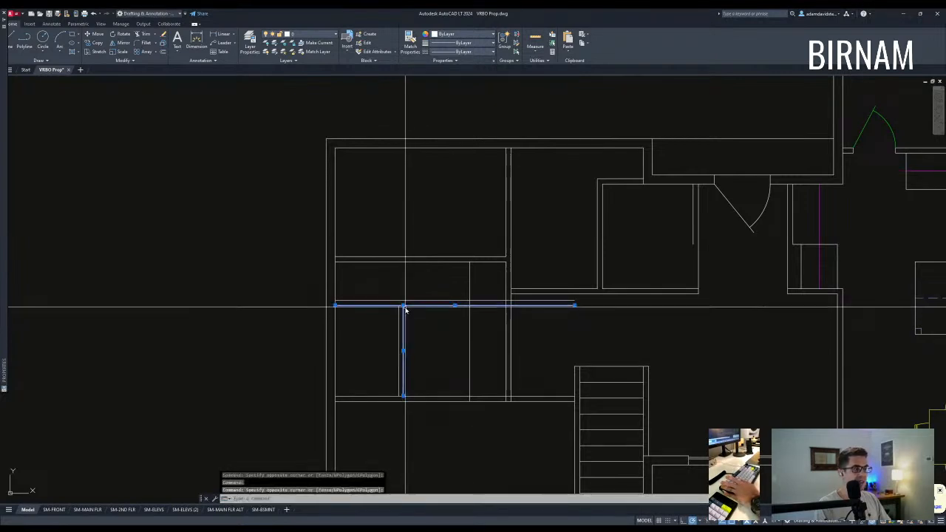
{"action": "key", "text": "Escape"}
{"action": "type", "text": "t"}
{"action": "key", "text": "space"}
{"action": "left_click", "coordinate": [393, 286]}
{"action": "key", "text": "Escape"}
{"action": "type", "text": "tr"}
{"action": "key", "text": "space"}
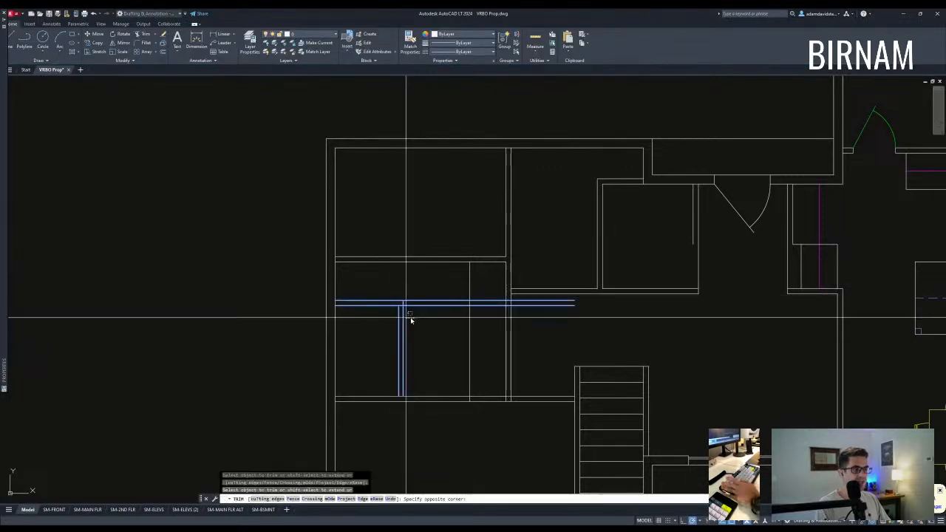
{"action": "left_click", "coordinate": [424, 295]}
{"action": "key", "text": "Escape"}
{"action": "middle_click_drag", "start_coordinate": [423, 330], "coordinate": [435, 333]}
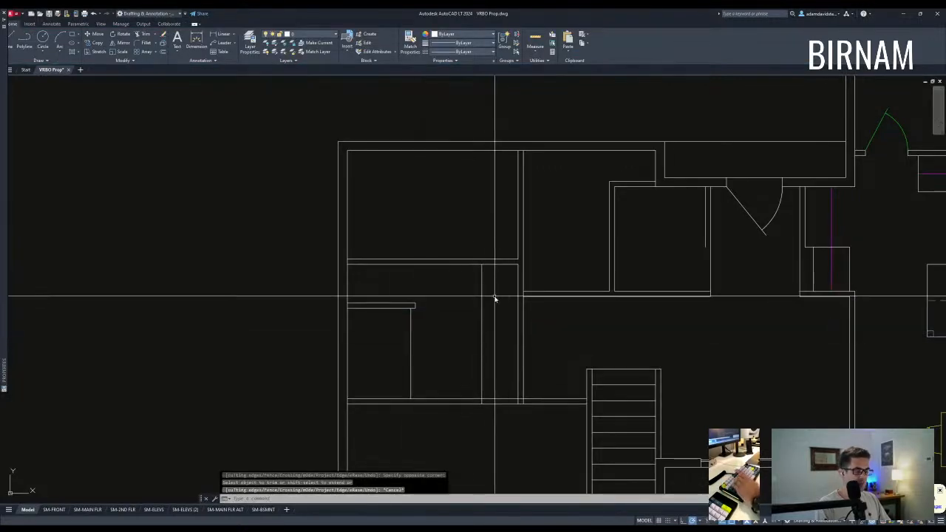
- Offset the upper line of the short wall above the shower 36 inches upward as a guide
{"action": "type", "text": "o"}
{"action": "key", "text": "space"}
{"action": "type", "text": "3"}
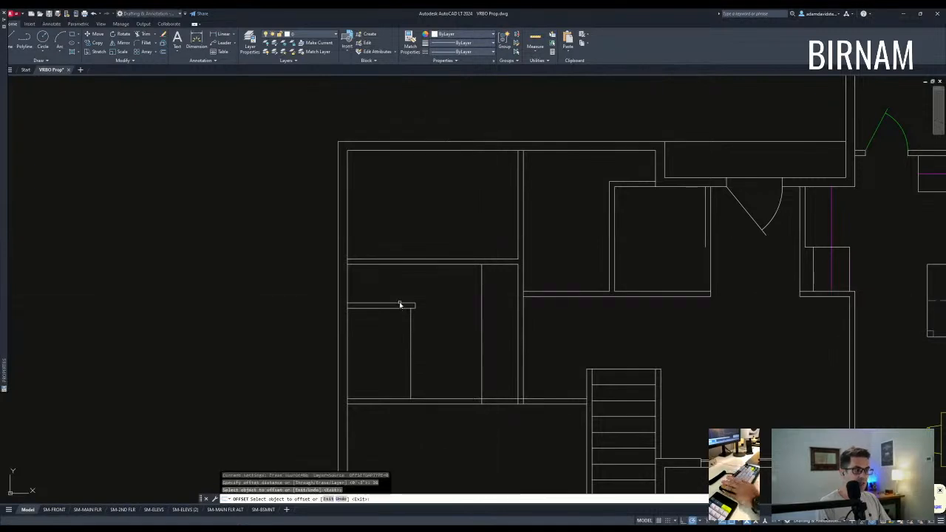
{"action": "left_click", "coordinate": [399, 299]}
{"action": "key", "text": "Escape"}
- Stretch the partition above the bath upward so its lower line meets the guide's original position, and erase the guide line
{"action": "type", "text": "s"}
{"action": "key", "text": "space"}
{"action": "left_click", "coordinate": [564, 274]}
{"action": "left_click", "coordinate": [245, 225]}
{"action": "key", "text": "space"}
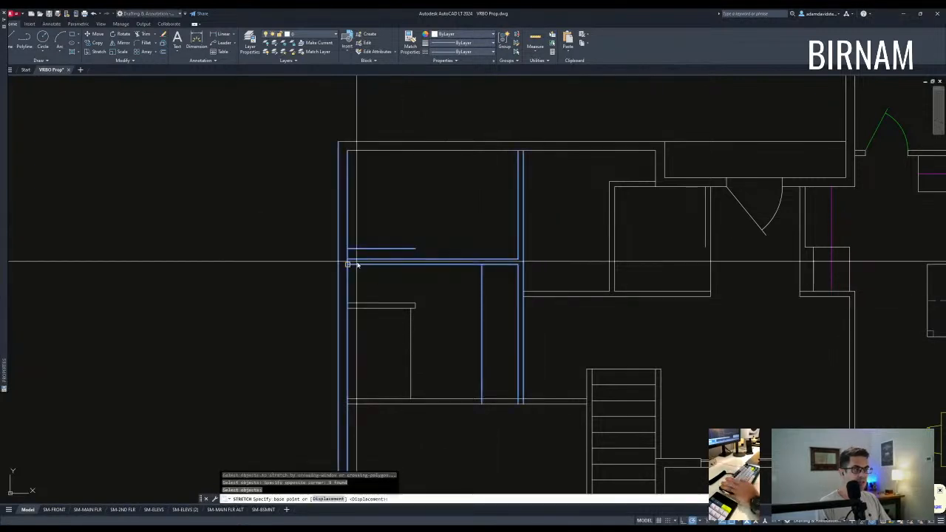
{"action": "left_click", "coordinate": [348, 263]}
{"action": "left_click", "coordinate": [348, 248]}
{"action": "key", "text": "Escape"}
{"action": "left_click", "coordinate": [395, 238]}
{"action": "left_click", "coordinate": [374, 222]}
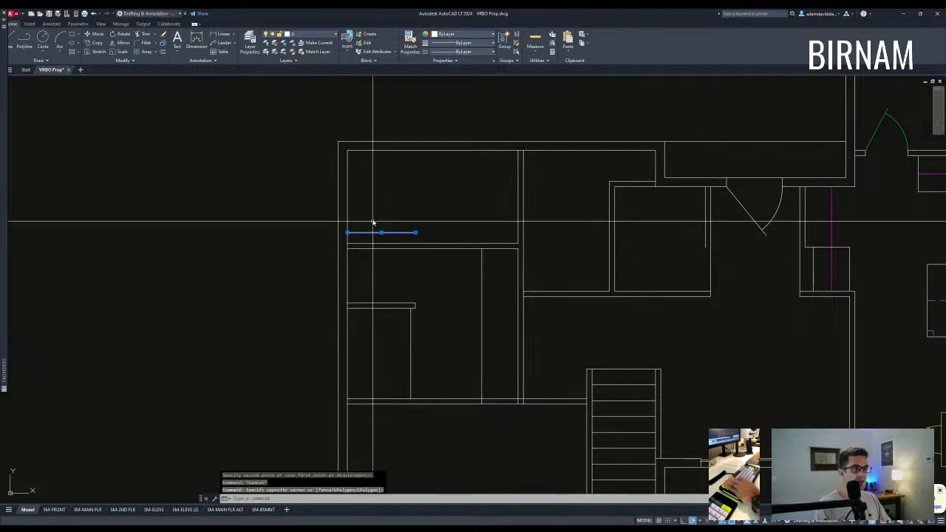
{"action": "type", "text": "e"}
{"action": "key", "text": "space"}
- Trim the overlapping lines where the bath's vertical wall meets the bedroom partition, leaving a clean wall junction
{"action": "key", "text": "Escape"}
{"action": "scroll", "coordinate": [423, 249], "scroll_direction": "down", "scroll_amount": 3}
{"action": "middle_click_drag", "start_coordinate": [424, 256], "coordinate": [422, 241]}
{"action": "scroll", "coordinate": [477, 341], "scroll_direction": "up", "scroll_amount": 5}
{"action": "type", "text": "tr"}
{"action": "key", "text": "space"}
{"action": "left_click", "coordinate": [549, 327]}
{"action": "left_click", "coordinate": [325, 266]}
{"action": "key", "text": "space"}
{"action": "scroll", "coordinate": [476, 300], "scroll_direction": "up", "scroll_amount": 5}
{"action": "left_click", "coordinate": [546, 305]}
{"action": "left_click", "coordinate": [304, 316]}
{"action": "left_click", "coordinate": [509, 300]}
{"action": "key", "text": "Escape"}
{"action": "scroll", "coordinate": [510, 291], "scroll_direction": "down", "scroll_amount": 2}
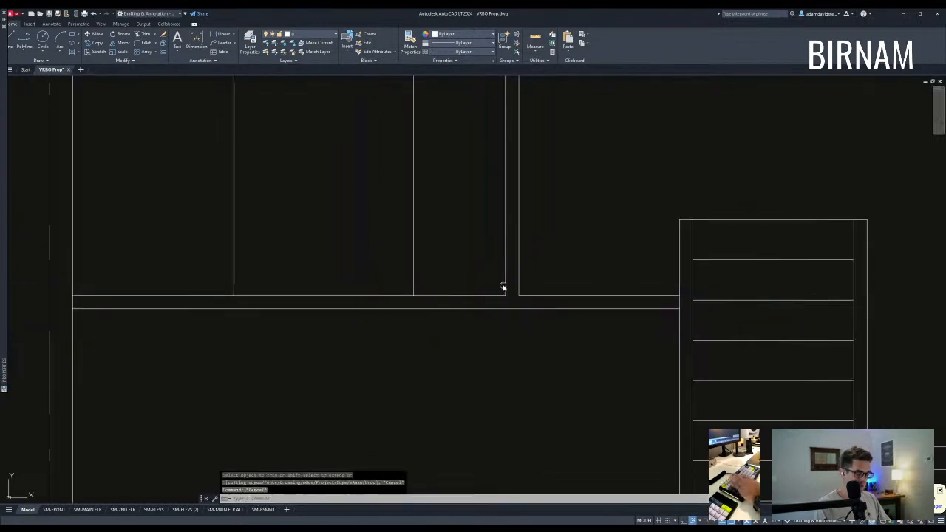
- Offset the bedroom partition's upper line 36 inches upward across the bath
{"action": "type", "text": "o"}
{"action": "key", "text": "space"}
{"action": "type", "text": "3"}
{"action": "left_click", "coordinate": [468, 300]}
{"action": "scroll", "coordinate": [469, 215], "scroll_direction": "down", "scroll_amount": 3}
{"action": "left_click", "coordinate": [470, 216]}
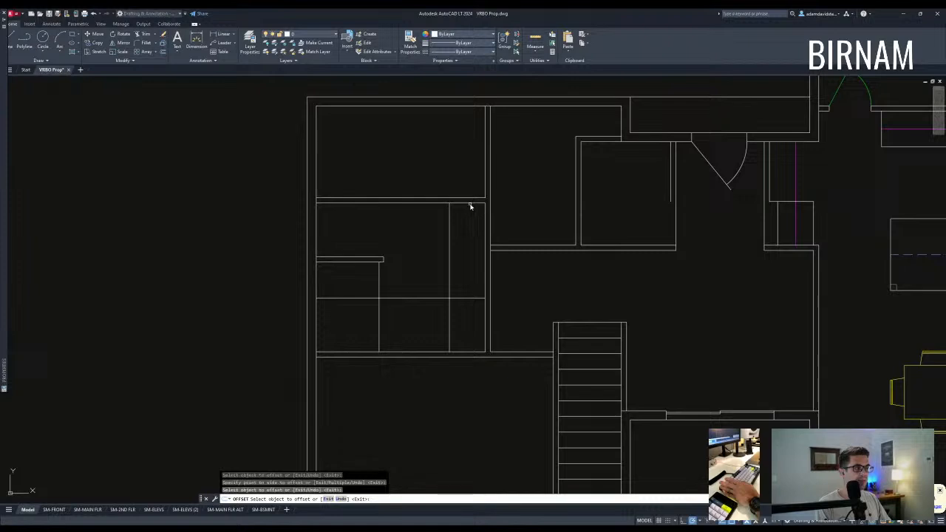
- Extend the short wall's upper line across the bath and trim both horizontal lines so they only divide the narrow vertical strip
{"action": "key", "text": "Escape"}
{"action": "type", "text": "tr"}
{"action": "left_click", "coordinate": [471, 317]}
{"action": "left_click", "coordinate": [440, 253]}
{"action": "key", "text": "space"}
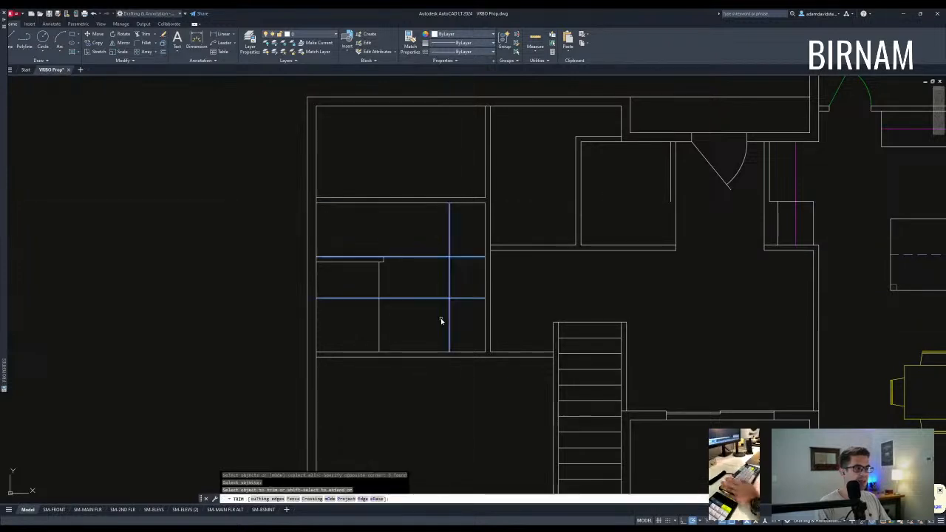
{"action": "left_click", "coordinate": [440, 320]}
{"action": "left_click", "coordinate": [427, 250]}
{"action": "key", "text": "Escape"}
{"action": "scroll", "coordinate": [465, 310], "scroll_direction": "down", "scroll_amount": 3}
{"action": "scroll", "coordinate": [532, 274], "scroll_direction": "down", "scroll_amount": 2}
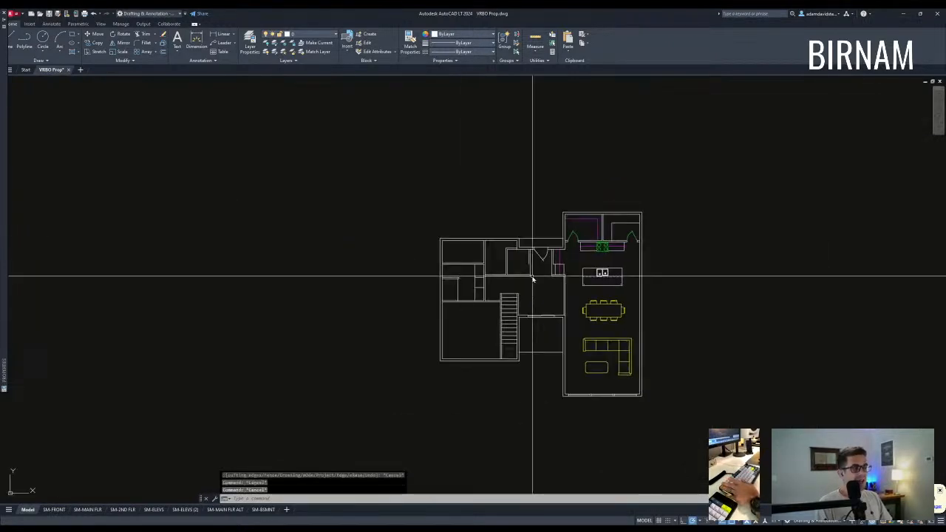
- Match the front entry door's properties to the green interior doors
{"action": "scroll", "coordinate": [620, 204], "scroll_direction": "up", "scroll_amount": 4}
{"action": "type", "text": "ma"}
{"action": "key", "text": "space"}
{"action": "scroll", "coordinate": [570, 269], "scroll_direction": "up", "scroll_amount": 4}
{"action": "left_click", "coordinate": [558, 266]}
{"action": "left_click", "coordinate": [490, 212]}
{"action": "key", "text": "space"}
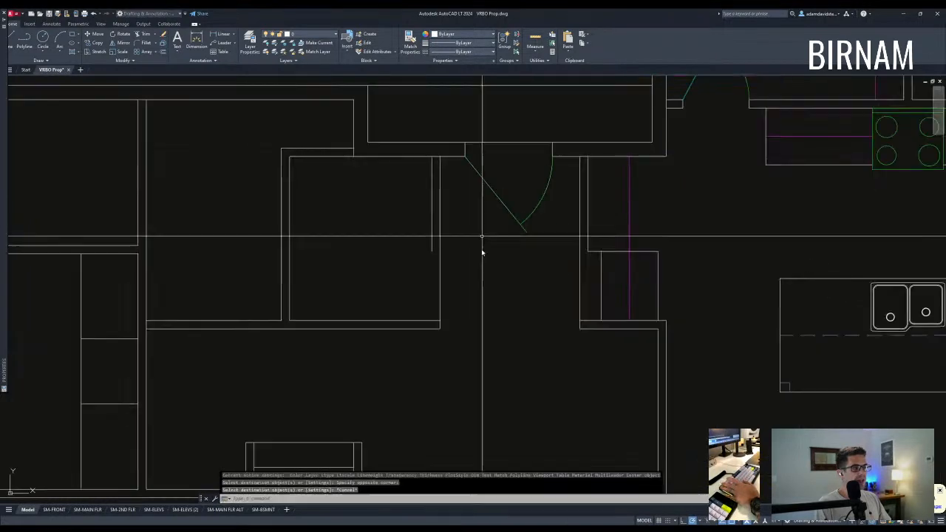
- Fillet the short inner wall line beside the entry with the small room's lower wall line to form a sharp corner
{"action": "scroll", "coordinate": [492, 263], "scroll_direction": "down", "scroll_amount": 2}
{"action": "type", "text": "f"}
{"action": "key", "text": "space"}
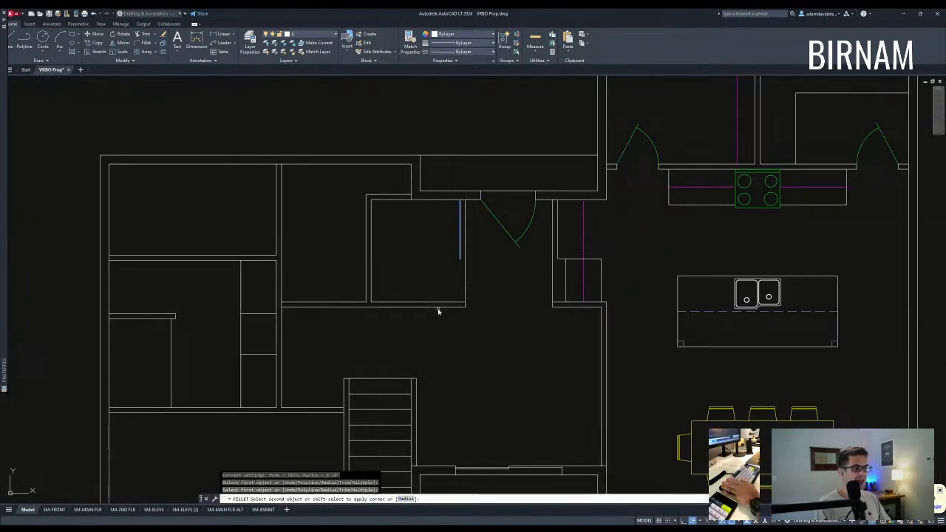
{"action": "scroll", "coordinate": [421, 310], "scroll_direction": "down", "scroll_amount": 4}
{"action": "scroll", "coordinate": [445, 285], "scroll_direction": "up", "scroll_amount": 3}
{"action": "key", "text": "Escape"}
{"action": "key", "text": "Escape"}
{"action": "key", "text": "Escape"}
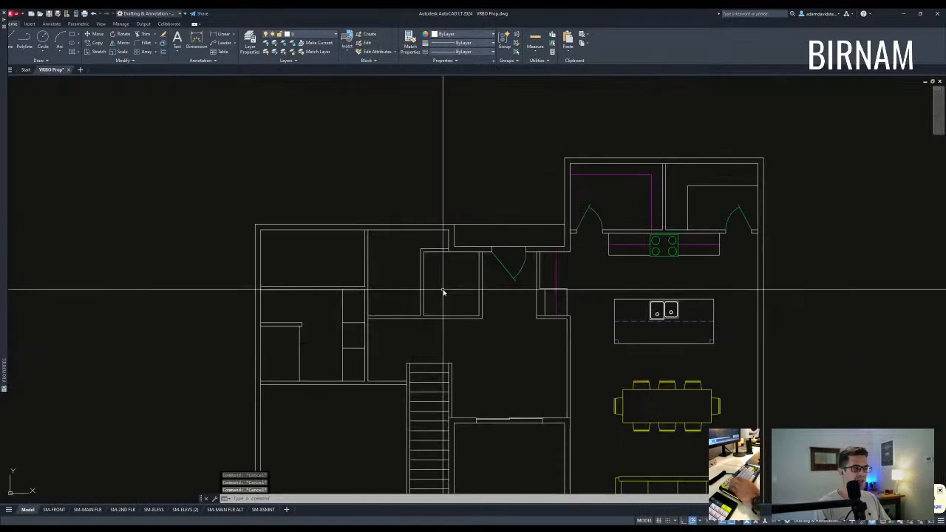
{"action": "scroll", "coordinate": [429, 292], "scroll_direction": "up", "scroll_amount": 4}
{"action": "type", "text": "t"}
{"action": "key", "text": "space"}
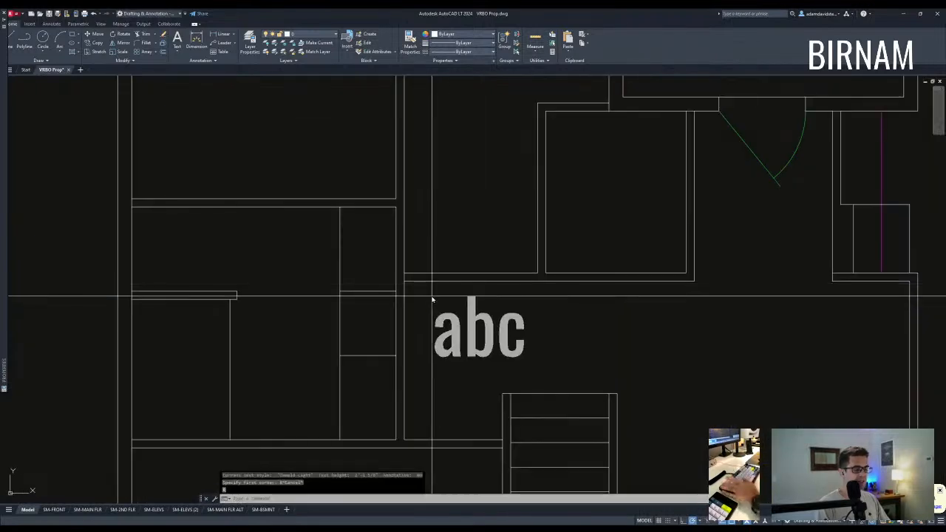
{"action": "key", "text": "Escape"}
{"action": "type", "text": "t"}
{"action": "key", "text": "space"}
{"action": "left_click", "coordinate": [433, 296]}
{"action": "key", "text": "Escape"}
{"action": "key", "text": "Escape"}
- Trim the vertical wall line across the thickness of the horizontal wall it meets above the stair hall
{"action": "type", "text": "tr"}
{"action": "key", "text": "space"}
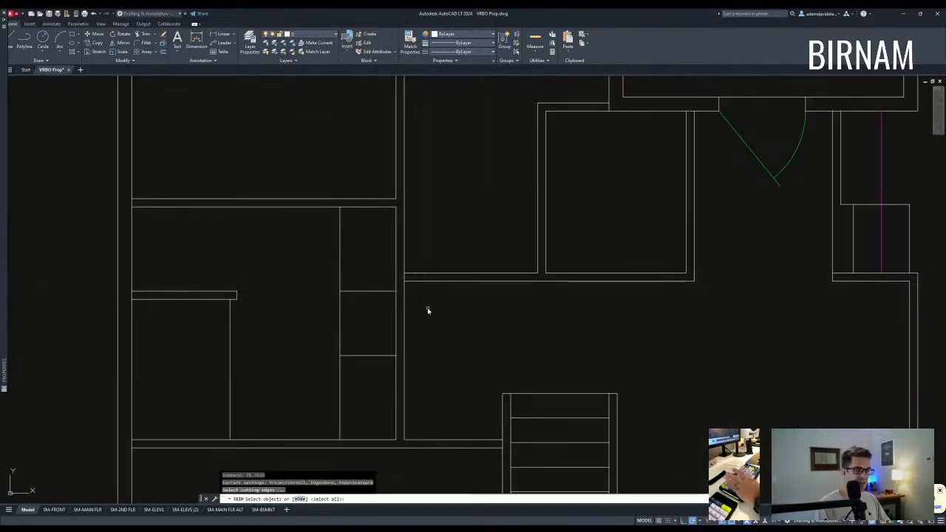
{"action": "key", "text": "space"}
{"action": "left_click", "coordinate": [411, 278]}
{"action": "key", "text": "Escape"}
{"action": "key", "text": "Escape"}
{"action": "key", "text": "Escape"}
{"action": "scroll", "coordinate": [384, 318], "scroll_direction": "down", "scroll_amount": 8}
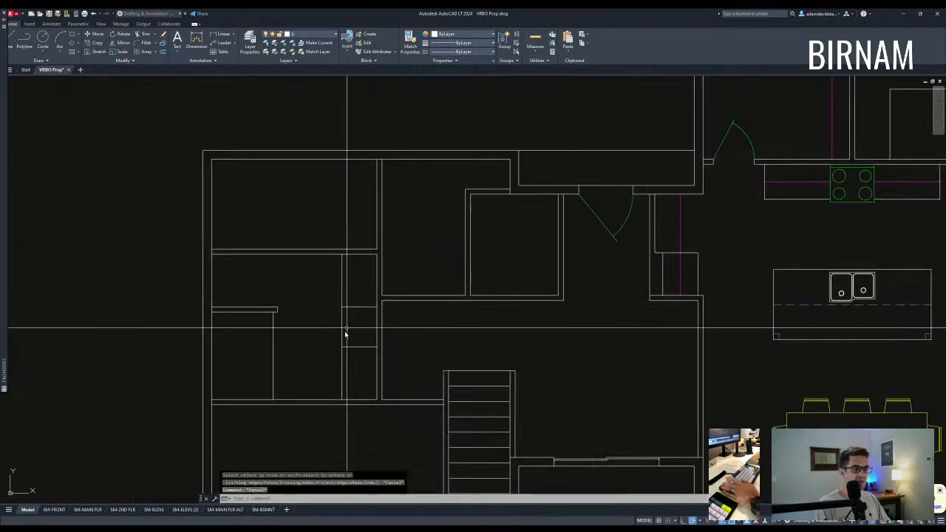
- Draw two diagonal lines between the opposite corners of the shower to form an X
{"action": "scroll", "coordinate": [383, 325], "scroll_direction": "up", "scroll_amount": 5}
{"action": "type", "text": "l"}
{"action": "key", "text": "space"}
{"action": "left_click", "coordinate": [414, 271]}
{"action": "left_click", "coordinate": [354, 360]}
{"action": "key", "text": "Escape"}
{"action": "type", "text": "l"}
{"action": "key", "text": "space"}
{"action": "left_click", "coordinate": [413, 360]}
{"action": "left_click", "coordinate": [354, 277]}
{"action": "key", "text": "Escape"}
- Match the shower's two diagonals to the dashed line of the kitchen island
{"action": "middle_click_drag", "start_coordinate": [481, 311], "coordinate": [436, 302]}
{"action": "scroll", "coordinate": [457, 307], "scroll_direction": "down", "scroll_amount": 3}
{"action": "type", "text": "ma"}
{"action": "key", "text": "space"}
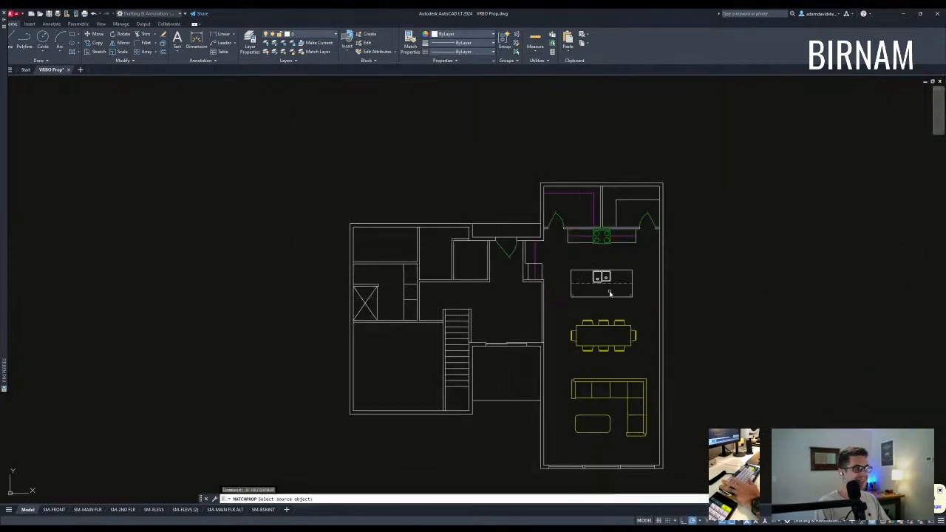
{"action": "left_click", "coordinate": [587, 288]}
{"action": "scroll", "coordinate": [310, 288], "scroll_direction": "up", "scroll_amount": 4}
{"action": "left_click", "coordinate": [422, 320]}
{"action": "key", "text": "Escape"}
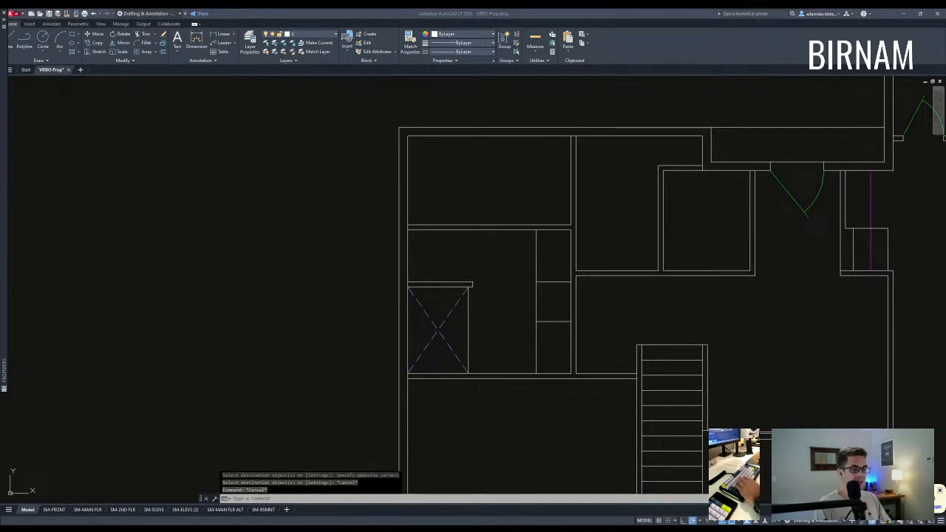
{"action": "key", "text": "Escape"}
{"action": "key", "text": "Escape"}
- Copy the toilet from the Goshawk plan's bath to the open space beside Birnam's left form
{"action": "scroll", "coordinate": [414, 340], "scroll_direction": "down", "scroll_amount": 6}
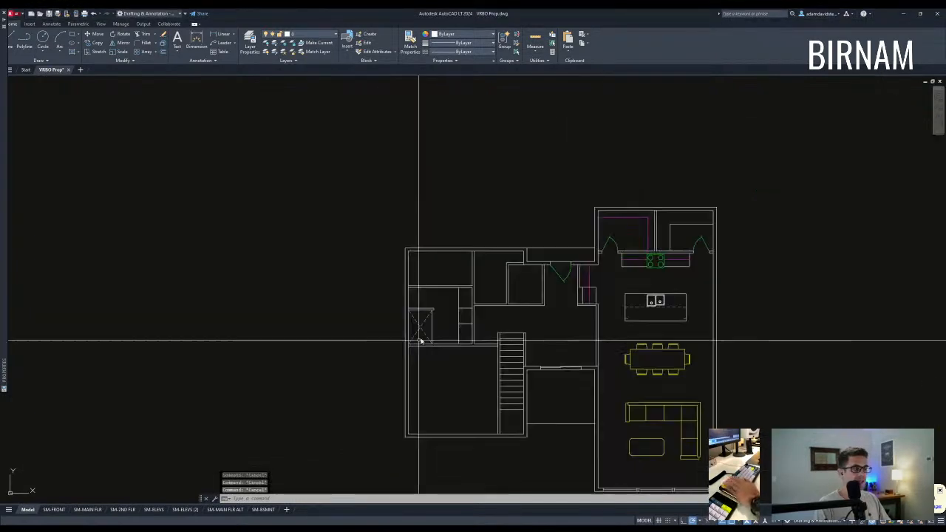
{"action": "middle_click_drag", "start_coordinate": [415, 296], "coordinate": [584, 324]}
{"action": "scroll", "coordinate": [585, 323], "scroll_direction": "down", "scroll_amount": 1}
{"action": "middle_click_drag", "start_coordinate": [205, 323], "coordinate": [428, 318]}
{"action": "scroll", "coordinate": [490, 313], "scroll_direction": "up", "scroll_amount": 3}
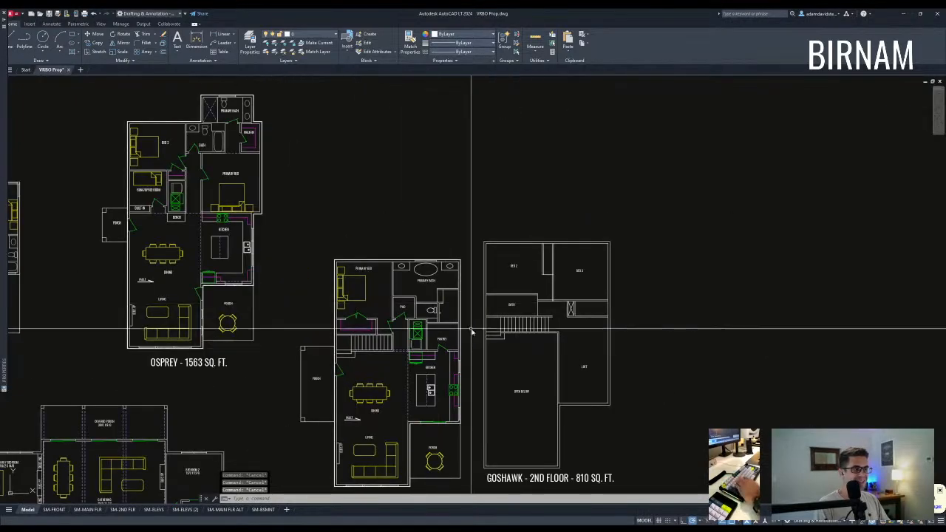
{"action": "scroll", "coordinate": [427, 316], "scroll_direction": "up", "scroll_amount": 5}
{"action": "left_click", "coordinate": [435, 298]}
{"action": "type", "text": "cv"}
{"action": "left_click", "coordinate": [441, 291]}
{"action": "middle_click_drag", "start_coordinate": [654, 310], "coordinate": [540, 302]}
{"action": "scroll", "coordinate": [517, 302], "scroll_direction": "down", "scroll_amount": 5}
{"action": "middle_click_drag", "start_coordinate": [887, 317], "coordinate": [203, 251]}
{"action": "scroll", "coordinate": [203, 251], "scroll_direction": "down", "scroll_amount": 1}
{"action": "scroll", "coordinate": [421, 332], "scroll_direction": "up", "scroll_amount": 8}
{"action": "middle_click_drag", "start_coordinate": [443, 369], "coordinate": [355, 311]}
{"action": "left_click", "coordinate": [394, 310]}
{"action": "key", "text": "space"}
- Rotate the copied toilet so its tank is on the left and its bowl points right
{"action": "left_click", "coordinate": [413, 333]}
{"action": "left_click", "coordinate": [378, 306]}
{"action": "type", "text": "ro"}
{"action": "left_click", "coordinate": [358, 312]}
{"action": "left_click", "coordinate": [342, 311]}
- Move the toilet into the bath above the shower, with its tank near the exterior wall
{"action": "left_click", "coordinate": [318, 332]}
{"action": "left_click", "coordinate": [294, 297]}
{"action": "type", "text": "m"}
{"action": "left_click", "coordinate": [357, 314]}
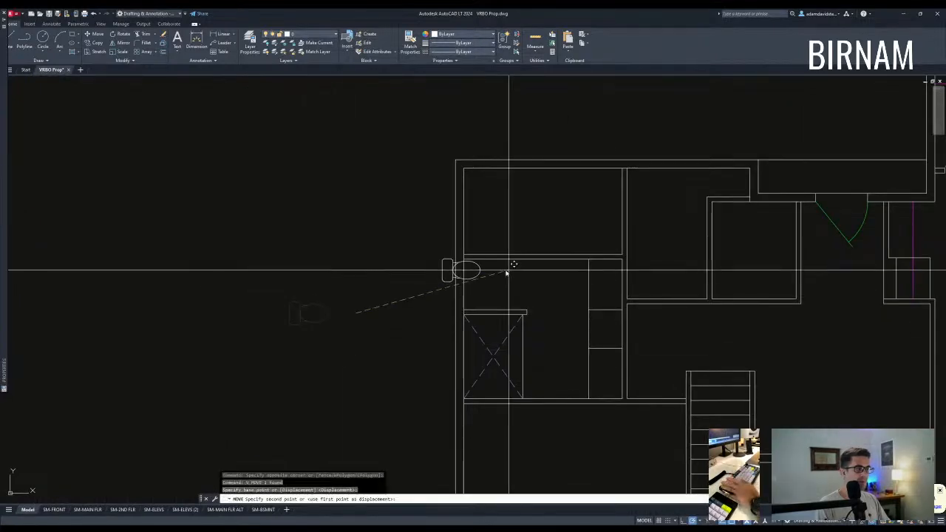
{"action": "scroll", "coordinate": [540, 274], "scroll_direction": "up", "scroll_amount": 2}
{"action": "left_click", "coordinate": [533, 297]}
{"action": "key", "text": "Escape"}
{"action": "key", "text": "Escape"}
{"action": "scroll", "coordinate": [403, 321], "scroll_direction": "down", "scroll_amount": 4}
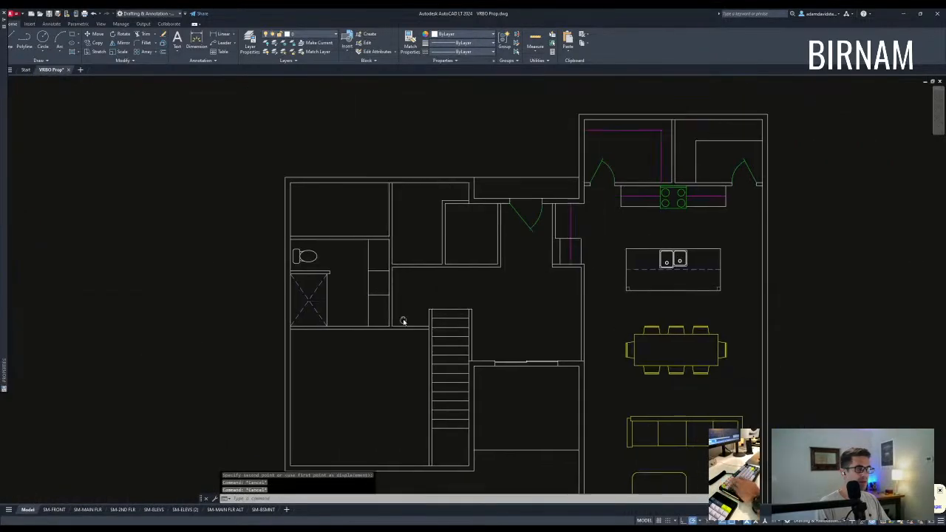
- Copy the left pantry door with its jambs onto the partition between the bath and the bedroom below
{"action": "scroll", "coordinate": [556, 244], "scroll_direction": "up", "scroll_amount": 4}
{"action": "left_click", "coordinate": [565, 226]}
{"action": "type", "text": "co"}
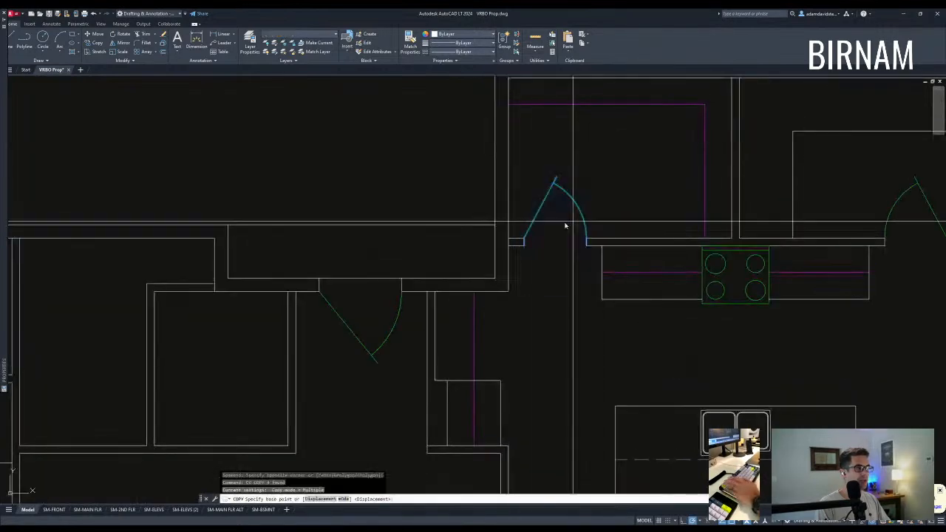
{"action": "left_click", "coordinate": [523, 243]}
{"action": "scroll", "coordinate": [492, 268], "scroll_direction": "down", "scroll_amount": 4}
{"action": "scroll", "coordinate": [373, 302], "scroll_direction": "up", "scroll_amount": 4}
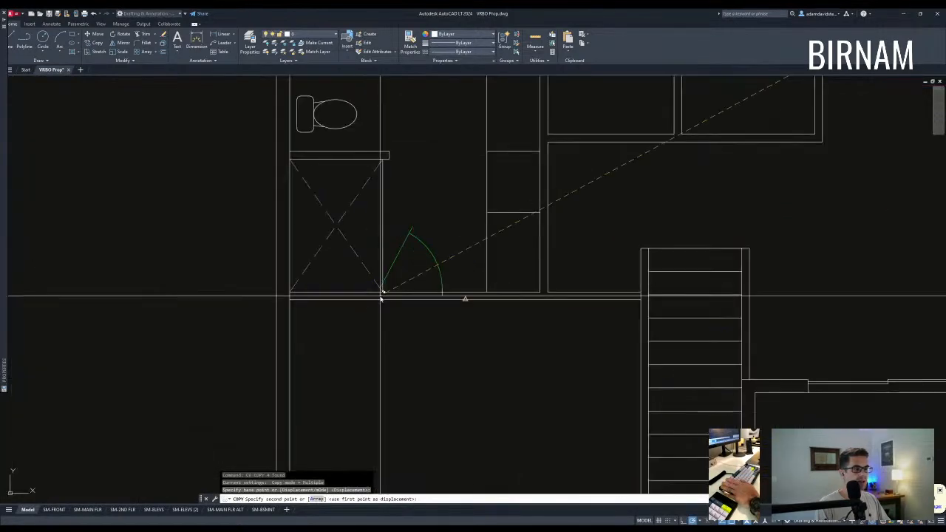
{"action": "key", "text": "Escape"}
- Move the copied bath door 2 inches toward the shower
{"action": "left_click", "coordinate": [355, 320]}
{"action": "left_click", "coordinate": [499, 173]}
{"action": "type", "text": "m"}
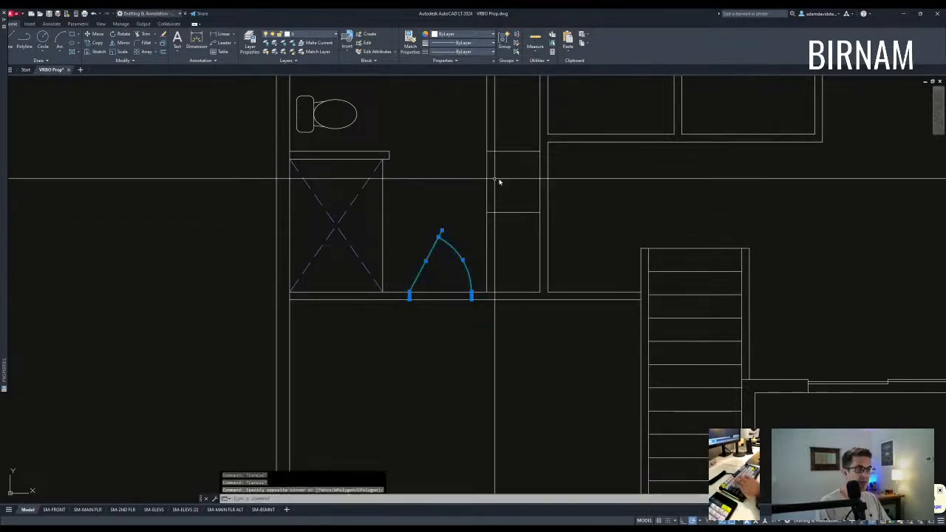
{"action": "type", "text": "2"}
{"action": "key", "text": "Escape"}
{"action": "key", "text": "Escape"}
- Copy the bath door up onto the partition above the toilet, using the corner of the vertical strip as reference
{"action": "left_click", "coordinate": [395, 355]}
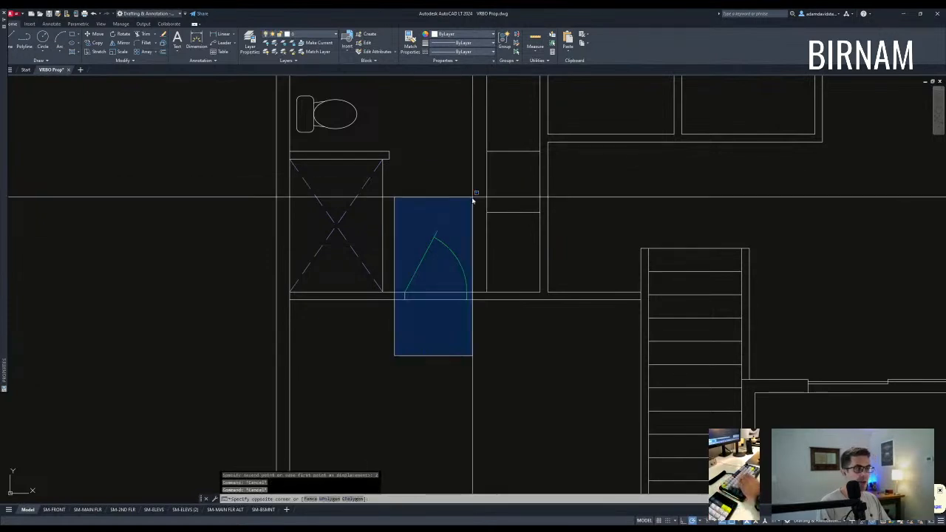
{"action": "left_click", "coordinate": [473, 197]}
{"action": "type", "text": "cv"}
{"action": "left_click", "coordinate": [487, 292]}
{"action": "middle_click_drag", "start_coordinate": [497, 143], "coordinate": [473, 359]}
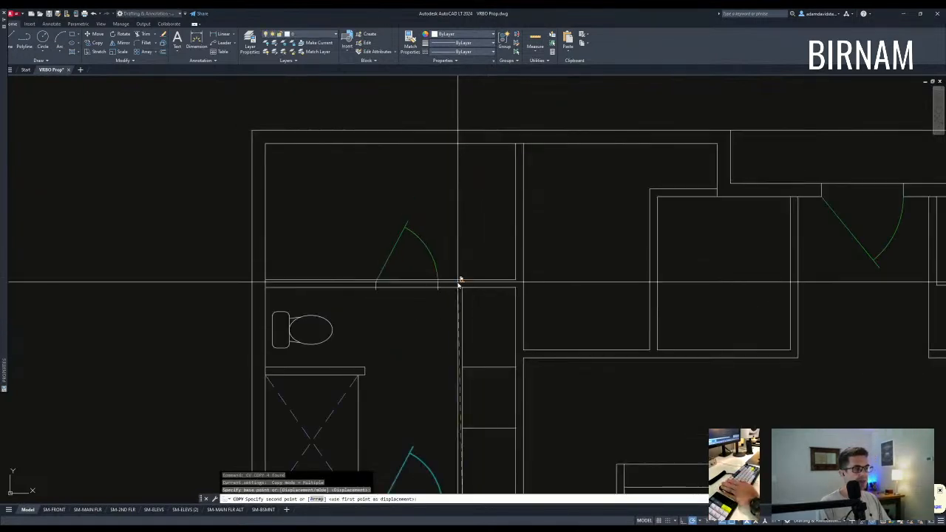
{"action": "left_click", "coordinate": [462, 280]}
{"action": "key", "text": "Escape"}
{"action": "key", "text": "Escape"}
- Trim the partition lines out of both copied door openings, above the toilet and beside the shower
{"action": "type", "text": "tr"}
{"action": "left_click", "coordinate": [452, 303]}
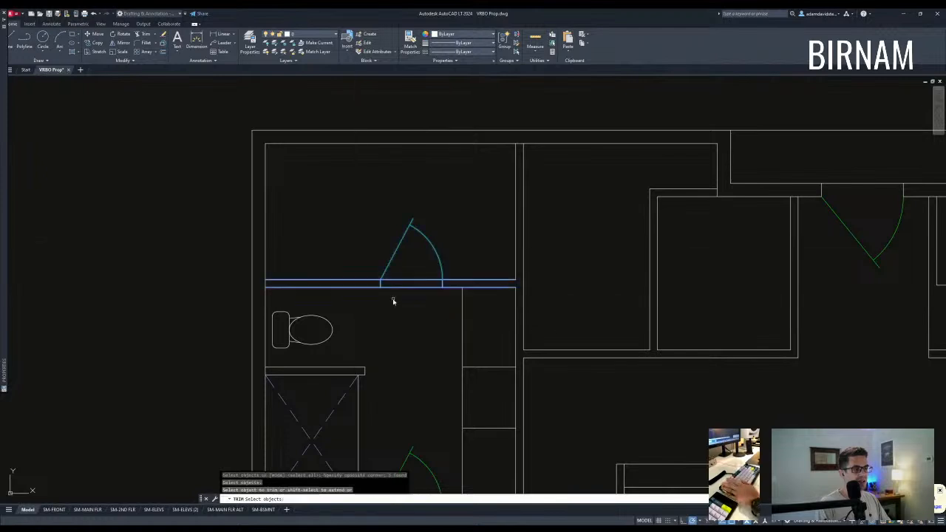
{"action": "scroll", "coordinate": [444, 357], "scroll_direction": "down", "scroll_amount": 2}
{"action": "middle_click_drag", "start_coordinate": [446, 362], "coordinate": [448, 299]}
{"action": "key", "text": "Escape"}
{"action": "type", "text": "t"}
{"action": "key", "text": "Escape"}
{"action": "key", "text": "Escape"}
{"action": "type", "text": "tr"}
{"action": "key", "text": "space"}
{"action": "scroll", "coordinate": [418, 393], "scroll_direction": "up", "scroll_amount": 2}
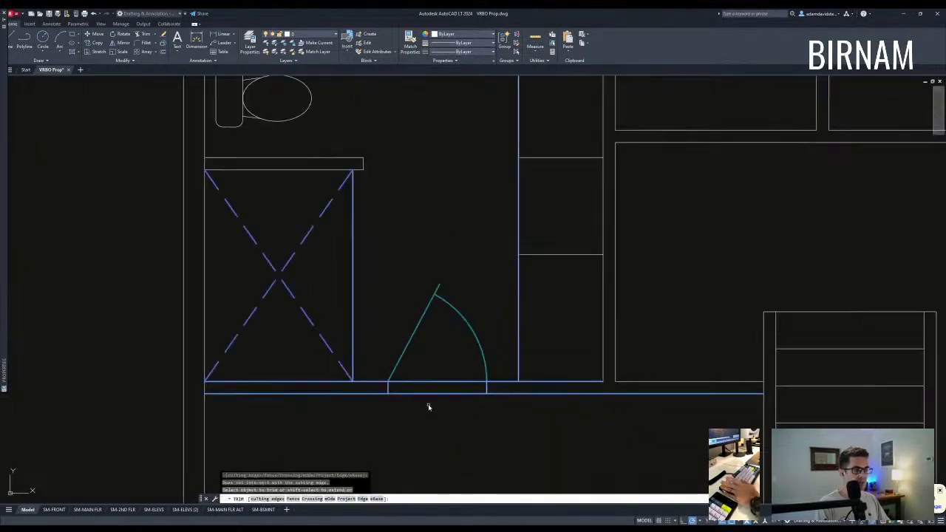
{"action": "left_click", "coordinate": [428, 407]}
{"action": "left_click", "coordinate": [449, 362]}
{"action": "key", "text": "Escape"}
- Offset the closet's side and exterior wall lines inward and fillet them into a U-shaped shelf line
{"action": "scroll", "coordinate": [458, 352], "scroll_direction": "down", "scroll_amount": 2}
{"action": "middle_click_drag", "start_coordinate": [469, 238], "coordinate": [460, 293]}
{"action": "scroll", "coordinate": [457, 271], "scroll_direction": "up", "scroll_amount": 1}
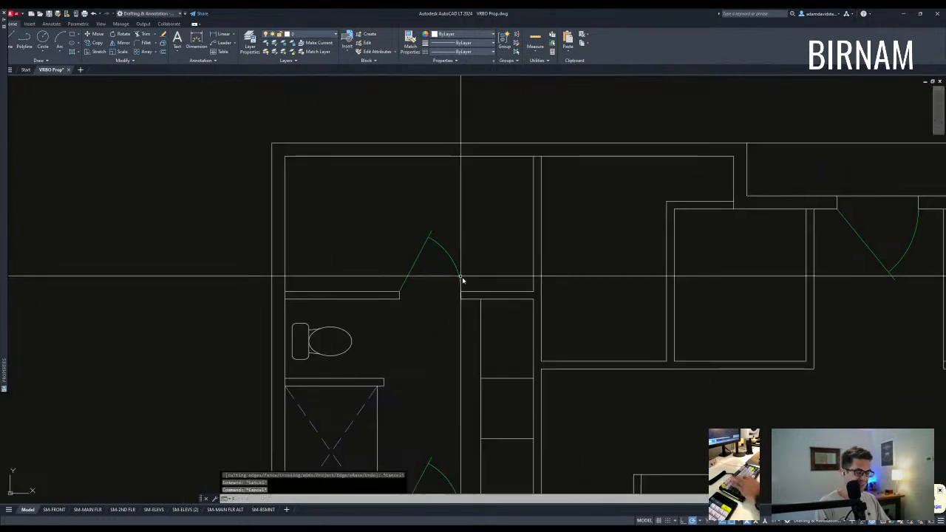
{"action": "type", "text": "o"}
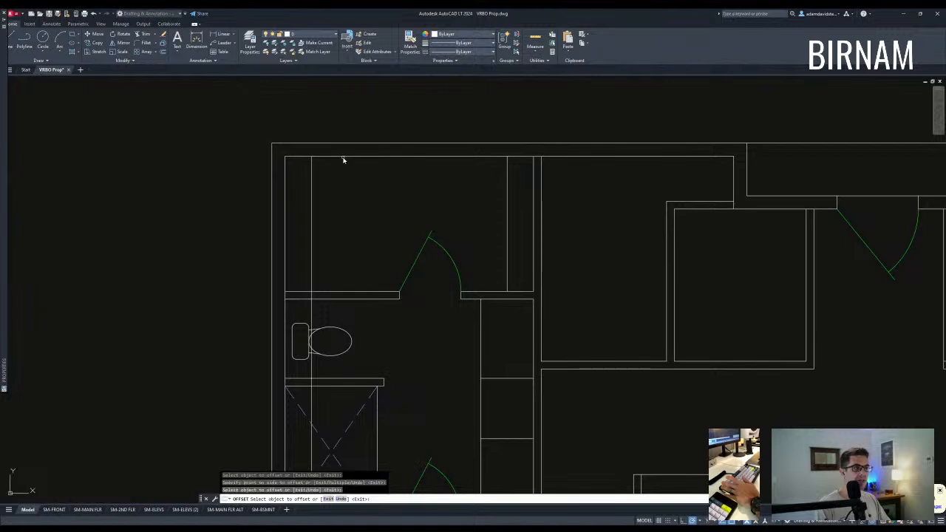
{"action": "scroll", "coordinate": [494, 191], "scroll_direction": "down", "scroll_amount": 2}
{"action": "key", "text": "Escape"}
{"action": "type", "text": "f"}
{"action": "left_click", "coordinate": [496, 186]}
{"action": "left_click", "coordinate": [381, 201]}
- Mirror the closet door's leaf and swing, and move them so the door hinges on the jamb nearer the linen strip
{"action": "left_click", "coordinate": [463, 234]}
{"action": "type", "text": "mi"}
{"action": "left_click", "coordinate": [453, 266]}
{"action": "left_click", "coordinate": [454, 273]}
{"action": "left_click", "coordinate": [454, 268]}
{"action": "left_click", "coordinate": [452, 231]}
{"action": "type", "text": "v"}
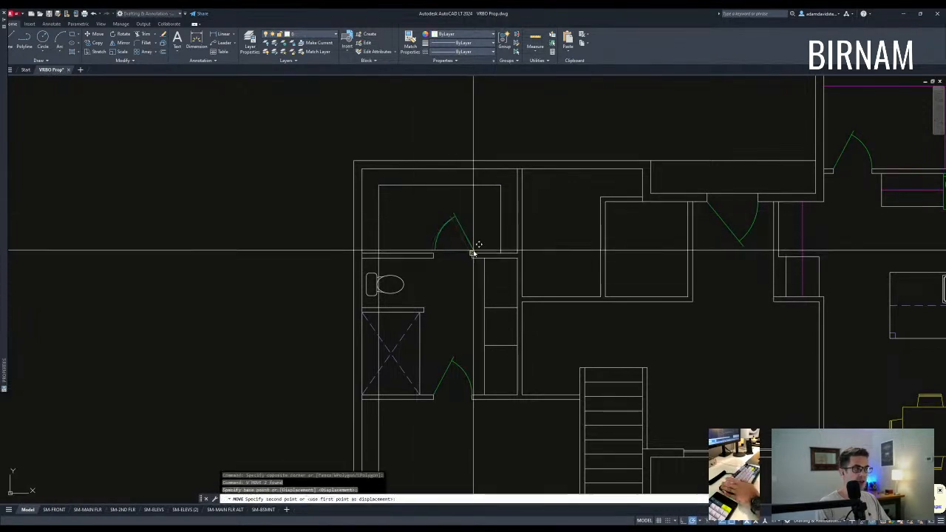
{"action": "scroll", "coordinate": [469, 246], "scroll_direction": "up", "scroll_amount": 3}
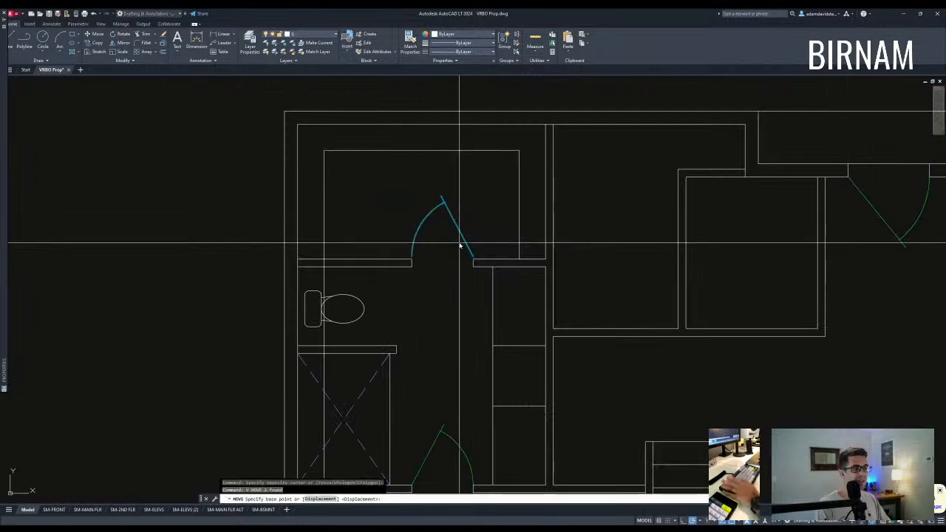
{"action": "scroll", "coordinate": [473, 264], "scroll_direction": "down", "scroll_amount": 4}
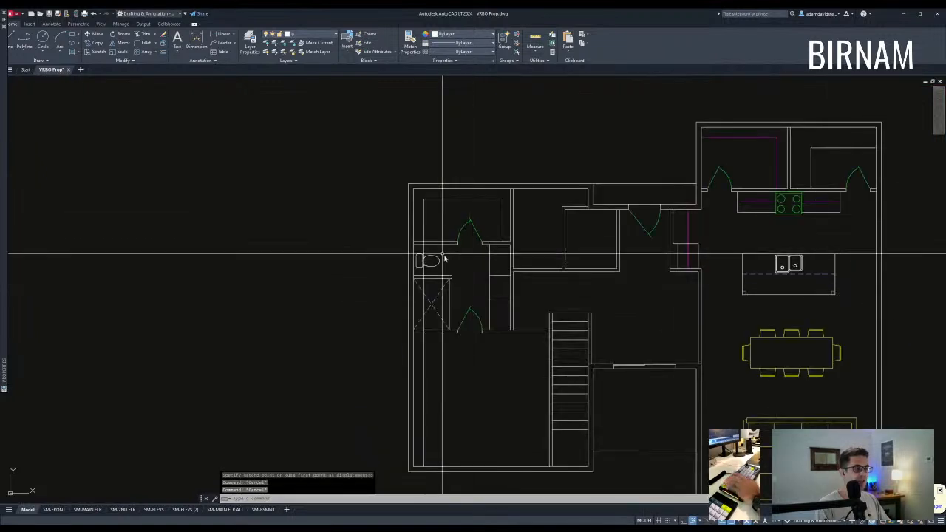
- Trim away the closet shelf line where it runs down through the toilet and shower area
{"action": "scroll", "coordinate": [435, 234], "scroll_direction": "up", "scroll_amount": 6}
{"action": "type", "text": "tr"}
{"action": "key", "text": "Return"}
{"action": "left_click", "coordinate": [392, 249]}
{"action": "left_click", "coordinate": [358, 248]}
{"action": "key", "text": "Escape"}
{"action": "key", "text": "Escape"}
- Match the closet shelf lines to the properties of the magenta pantry shelf line
{"action": "scroll", "coordinate": [415, 302], "scroll_direction": "down", "scroll_amount": 10}
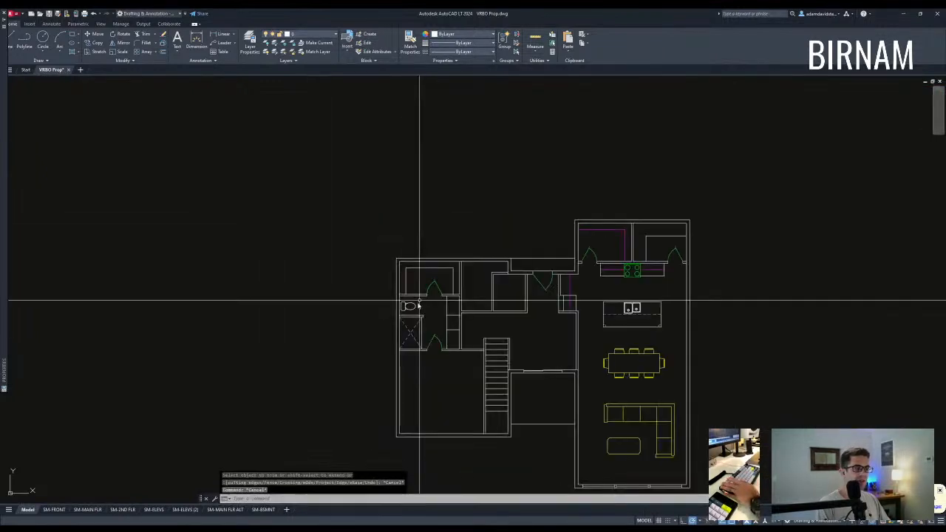
{"action": "type", "text": "w"}
{"action": "key", "text": "Return"}
{"action": "left_click", "coordinate": [534, 233]}
{"action": "scroll", "coordinate": [415, 264], "scroll_direction": "up", "scroll_amount": 4}
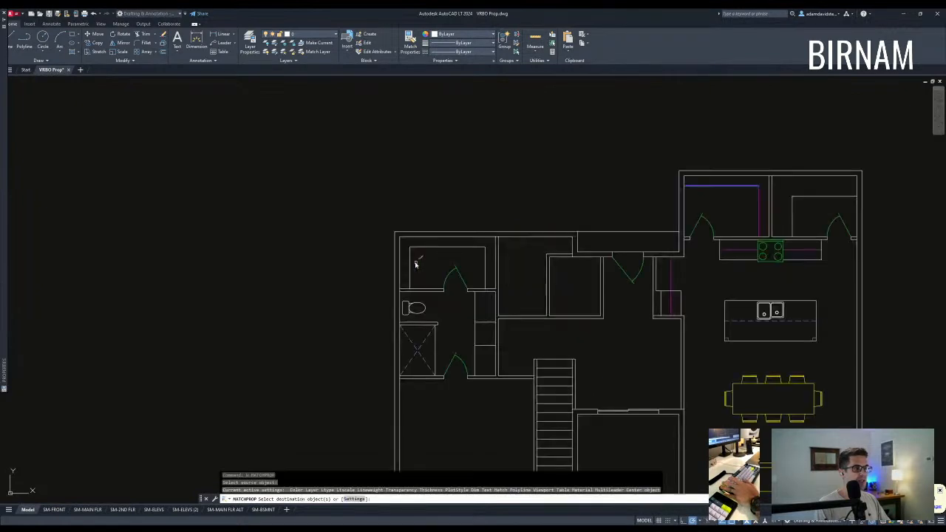
{"action": "left_click", "coordinate": [411, 243]}
{"action": "key", "text": "Escape"}
- Extend the partition between the two small rooms beside the closet up to the exterior wall
{"action": "middle_click_drag", "start_coordinate": [570, 266], "coordinate": [500, 280]}
{"action": "scroll", "coordinate": [490, 264], "scroll_direction": "up", "scroll_amount": 4}
{"action": "type", "text": "ex"}
{"action": "key", "text": "Return"}
{"action": "key", "text": "Return"}
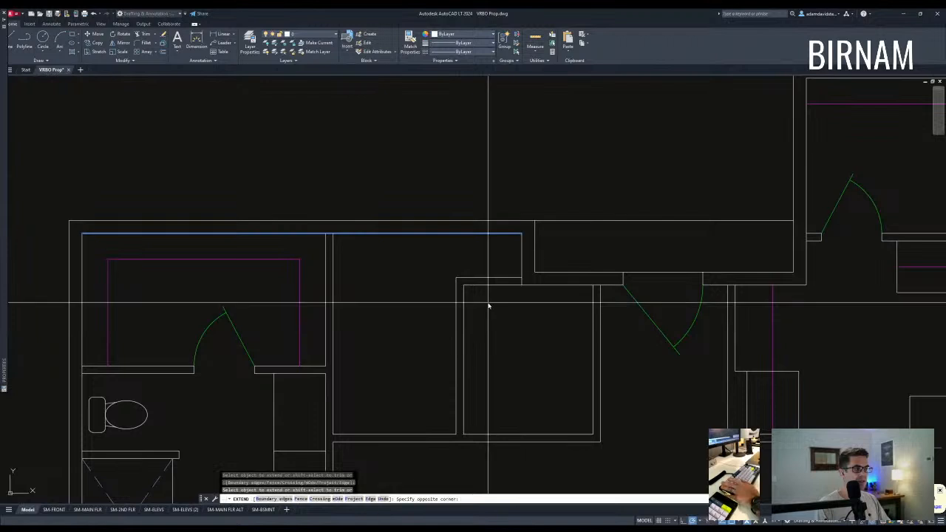
{"action": "key", "text": "Escape"}
- Measure the clear width of the narrow room beside the bath and closet
{"action": "scroll", "coordinate": [488, 306], "scroll_direction": "down", "scroll_amount": 2}
{"action": "scroll", "coordinate": [494, 299], "scroll_direction": "down", "scroll_amount": 2}
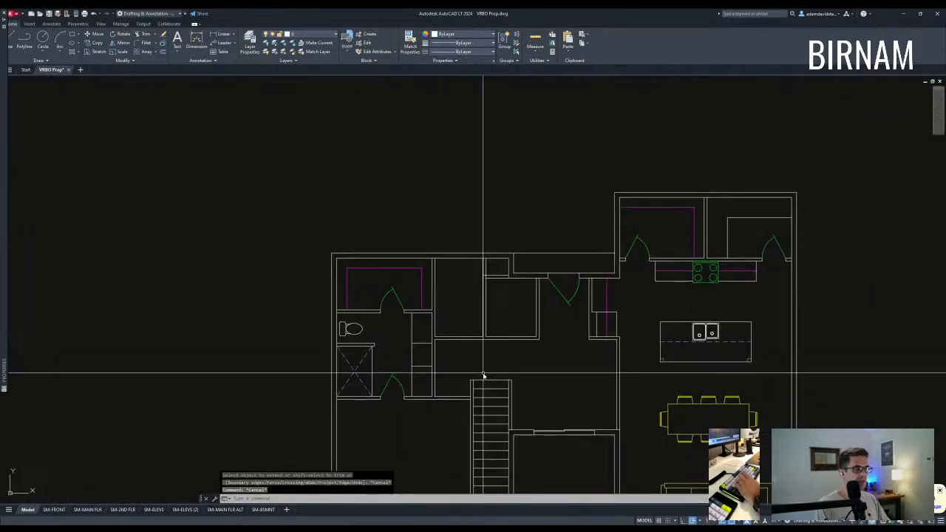
{"action": "scroll", "coordinate": [484, 344], "scroll_direction": "up", "scroll_amount": 4}
{"action": "type", "text": "dd"}
{"action": "key", "text": "Return"}
{"action": "left_click", "coordinate": [483, 327]}
{"action": "left_click", "coordinate": [353, 326]}
{"action": "key", "text": "Escape"}
{"action": "key", "text": "Escape"}
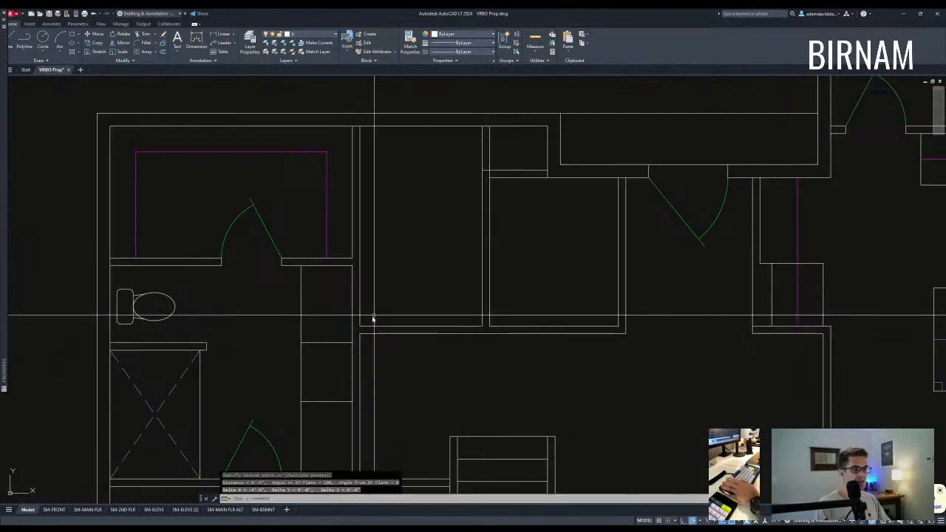
- Measure the small room beside the entry diagonally from corner to corner
{"action": "scroll", "coordinate": [424, 334], "scroll_direction": "down", "scroll_amount": 3}
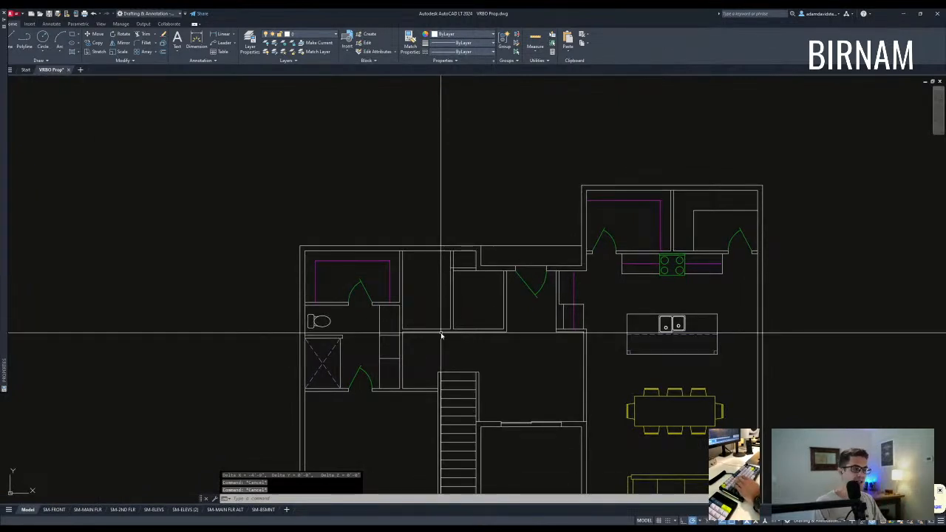
{"action": "type", "text": "dd"}
{"action": "key", "text": "Return"}
{"action": "left_click", "coordinate": [454, 327]}
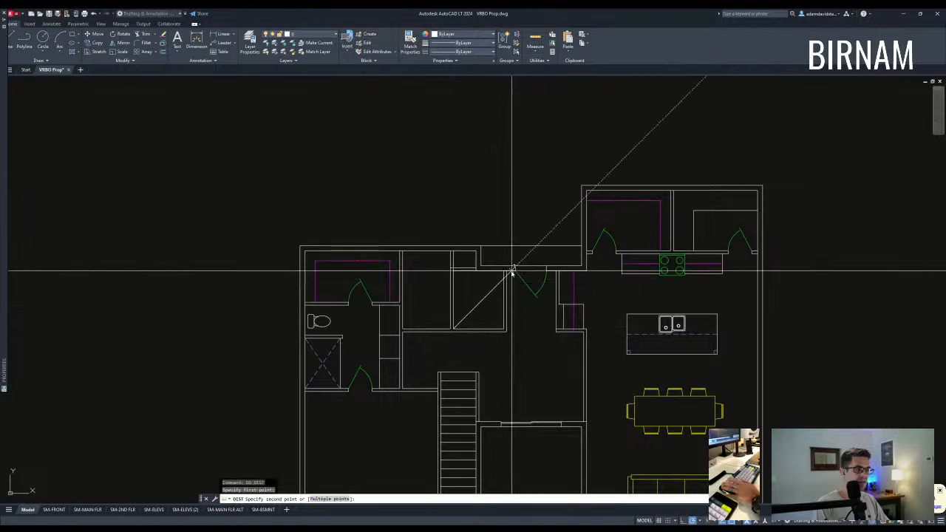
{"action": "left_click", "coordinate": [507, 272]}
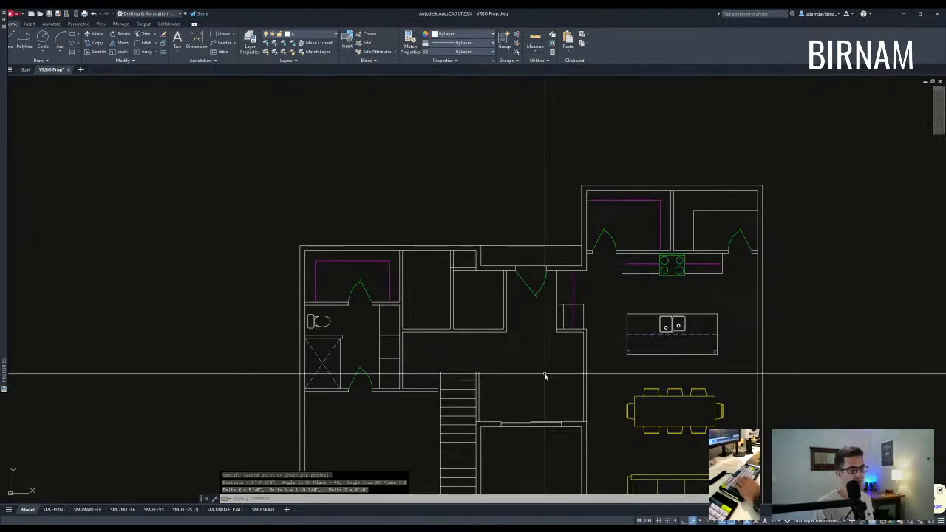
- Examine how the small rooms, hall and stair fit between the bath and the entry in the overall floor plan
{"action": "scroll", "coordinate": [410, 319], "scroll_direction": "up", "scroll_amount": 2}
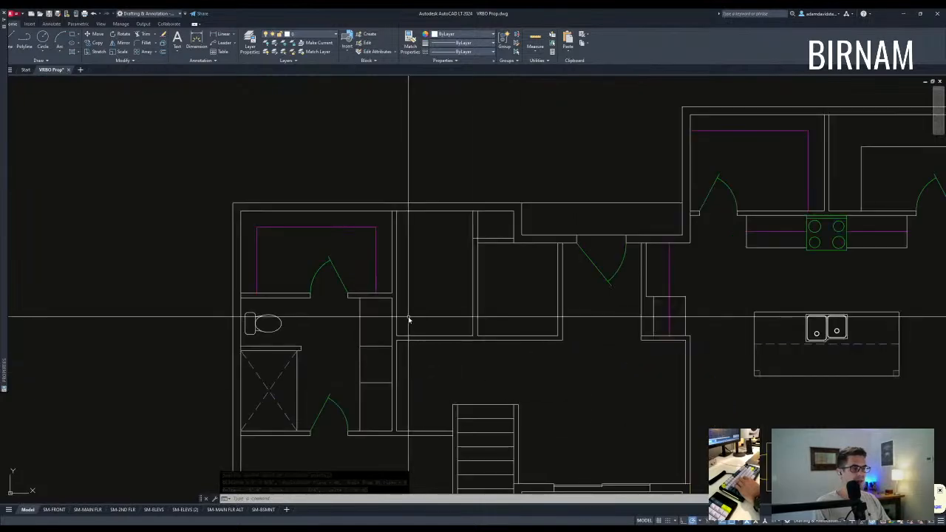
{"action": "middle_click_drag", "start_coordinate": [404, 298], "coordinate": [427, 318]}
{"action": "scroll", "coordinate": [427, 384], "scroll_direction": "down", "scroll_amount": 2}
{"action": "scroll", "coordinate": [426, 385], "scroll_direction": "up", "scroll_amount": 2}
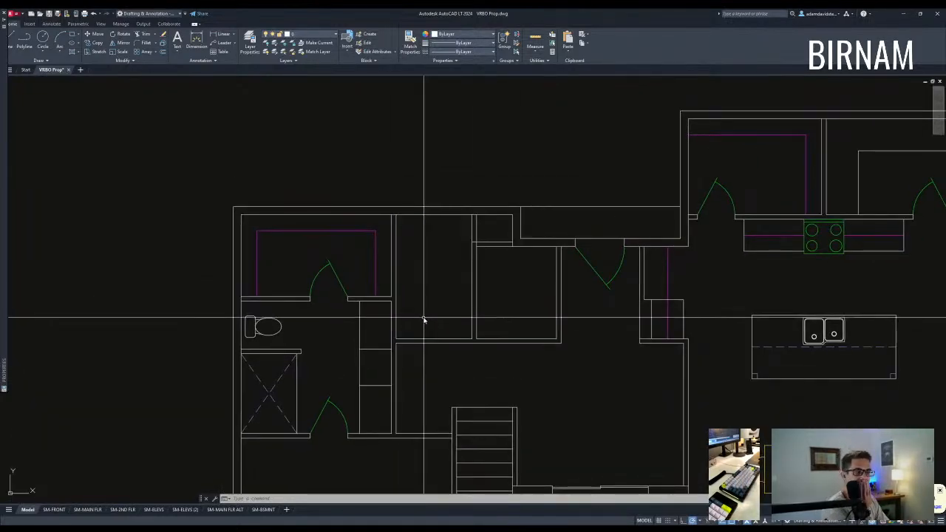
{"action": "scroll", "coordinate": [441, 330], "scroll_direction": "down", "scroll_amount": 2}
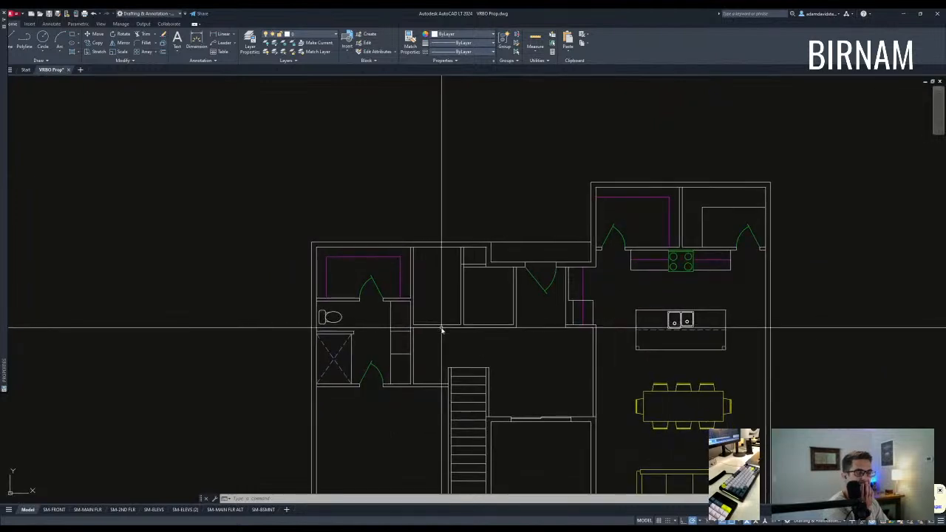
{"action": "middle_click_drag", "start_coordinate": [440, 330], "coordinate": [464, 299]}
{"action": "scroll", "coordinate": [463, 299], "scroll_direction": "down", "scroll_amount": 2}
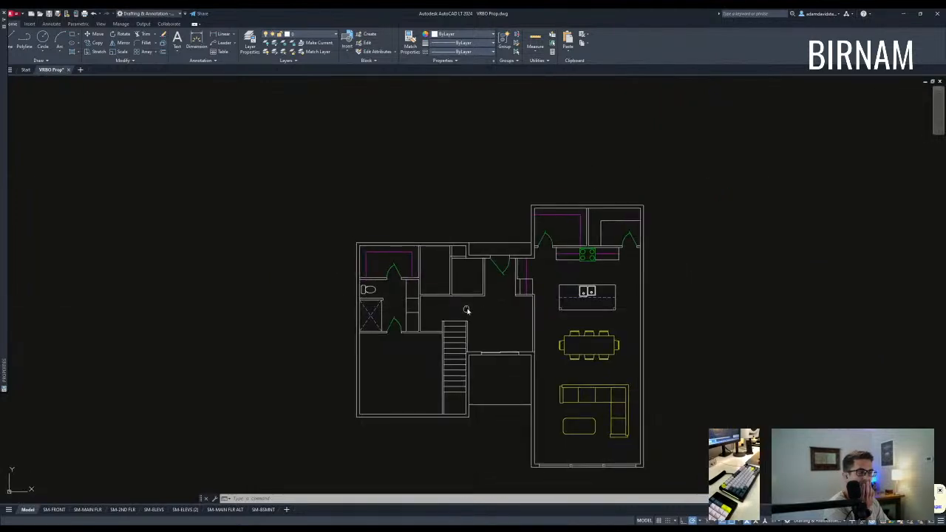
{"action": "scroll", "coordinate": [489, 299], "scroll_direction": "up", "scroll_amount": 2}
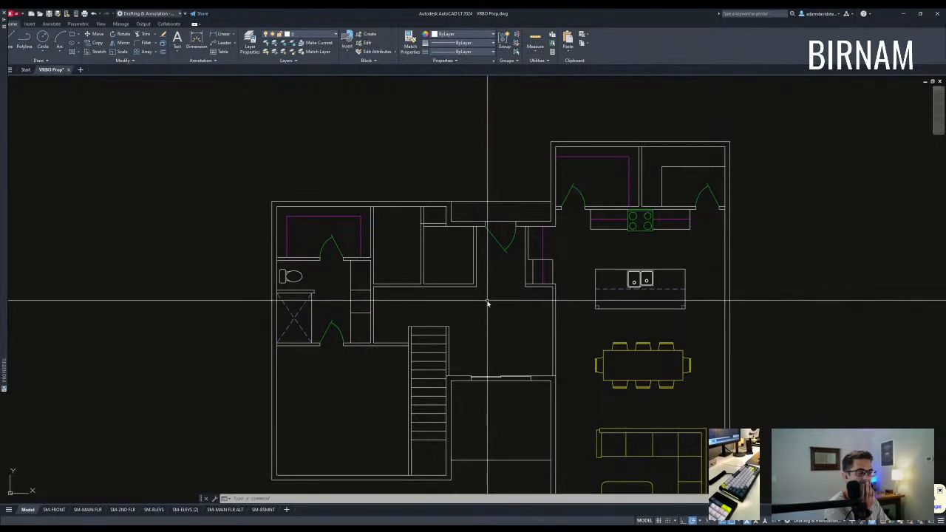
{"action": "scroll", "coordinate": [465, 274], "scroll_direction": "down", "scroll_amount": 2}
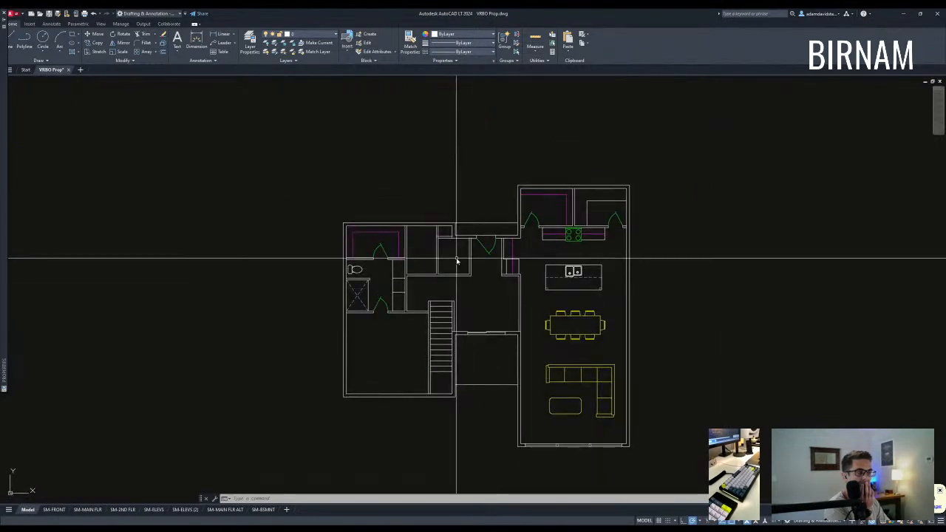
{"action": "key", "text": "Escape"}
{"action": "key", "text": "Escape"}
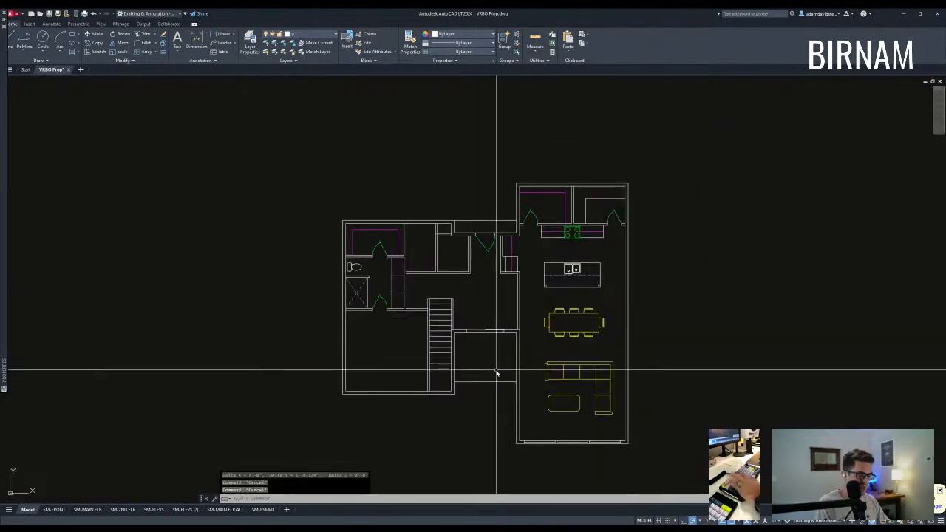
- Trace a heavy polyline along the left form's outer side and lower walls, then up and across the recessed sliding-door wall
{"action": "type", "text": "pl"}
{"action": "key", "text": "Return"}
{"action": "left_click", "coordinate": [343, 221]}
{"action": "scroll", "coordinate": [336, 337], "scroll_direction": "up", "scroll_amount": 2}
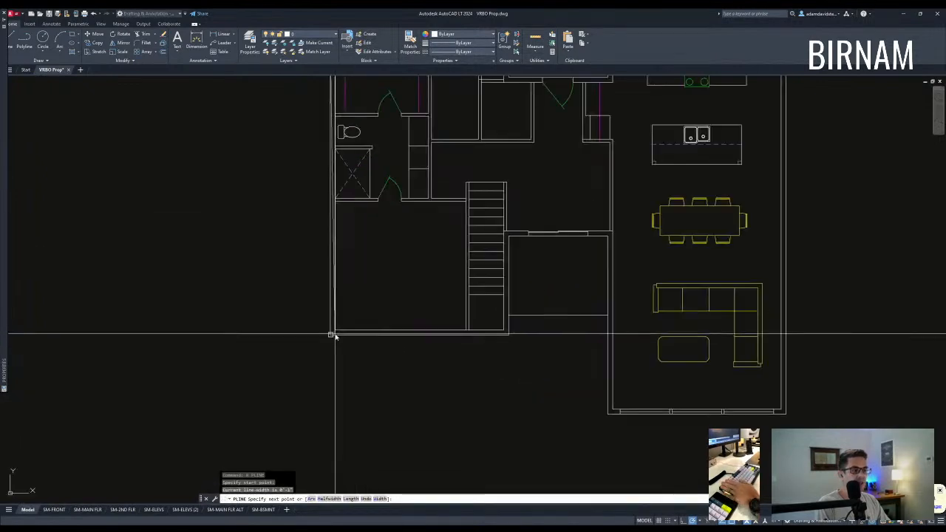
{"action": "left_click", "coordinate": [330, 334]}
{"action": "scroll", "coordinate": [333, 335], "scroll_direction": "down", "scroll_amount": 2}
{"action": "left_click", "coordinate": [402, 348]}
{"action": "scroll", "coordinate": [402, 348], "scroll_direction": "up", "scroll_amount": 2}
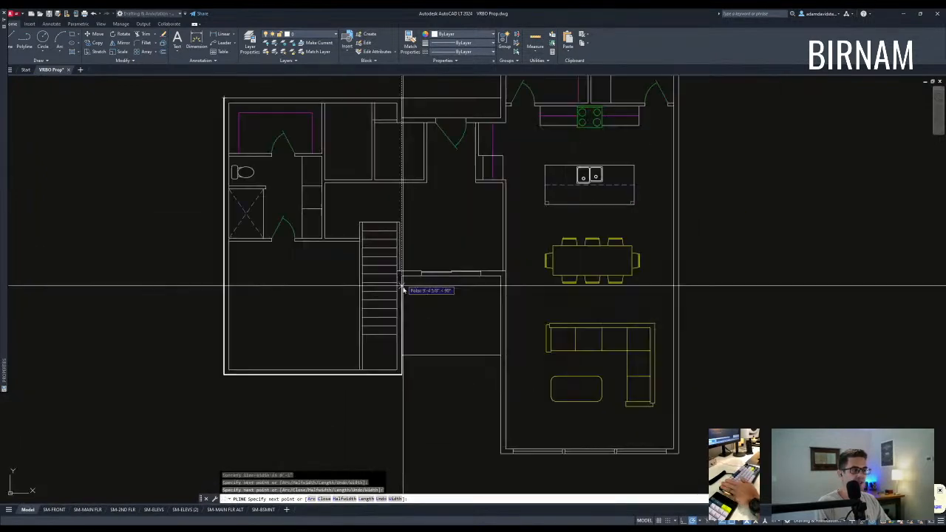
{"action": "left_click", "coordinate": [402, 275]}
{"action": "left_click", "coordinate": [500, 275]}
- Continue the heavy polyline around the right form and along the recessed entry wall back to the left form's upper exterior corner
{"action": "middle_click_drag", "start_coordinate": [535, 374], "coordinate": [515, 326]}
{"action": "left_click", "coordinate": [481, 404]}
{"action": "left_click", "coordinate": [658, 404]}
{"action": "middle_click_drag", "start_coordinate": [698, 234], "coordinate": [661, 368]}
{"action": "scroll", "coordinate": [671, 349], "scroll_direction": "down", "scroll_amount": 2}
{"action": "left_click", "coordinate": [637, 216]}
{"action": "scroll", "coordinate": [527, 216], "scroll_direction": "up", "scroll_amount": 2}
{"action": "left_click", "coordinate": [527, 215]}
{"action": "left_click", "coordinate": [527, 294]}
{"action": "left_click", "coordinate": [428, 294]}
{"action": "left_click", "coordinate": [429, 275]}
{"action": "left_click", "coordinate": [251, 275]}
{"action": "key", "text": "Escape"}
{"action": "key", "text": "Escape"}
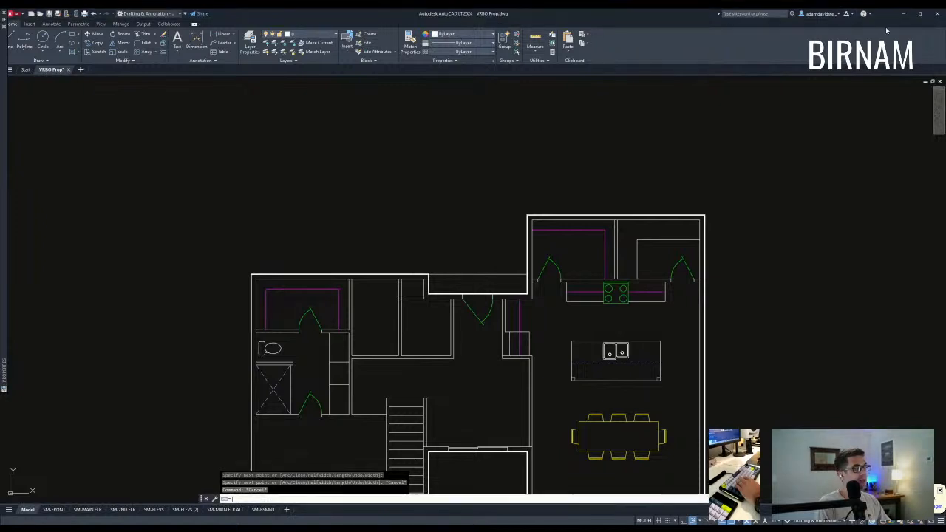
- Measure across the narrow room beside the bath from its inner lower corner at the partition
{"action": "scroll", "coordinate": [417, 266], "scroll_direction": "down", "scroll_amount": 3}
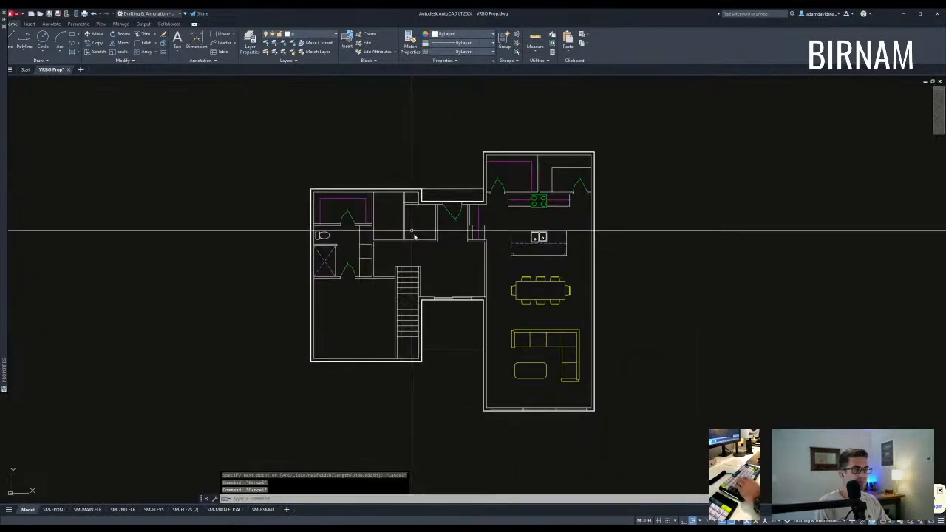
{"action": "scroll", "coordinate": [415, 236], "scroll_direction": "up", "scroll_amount": 4}
{"action": "scroll", "coordinate": [420, 238], "scroll_direction": "down", "scroll_amount": 2}
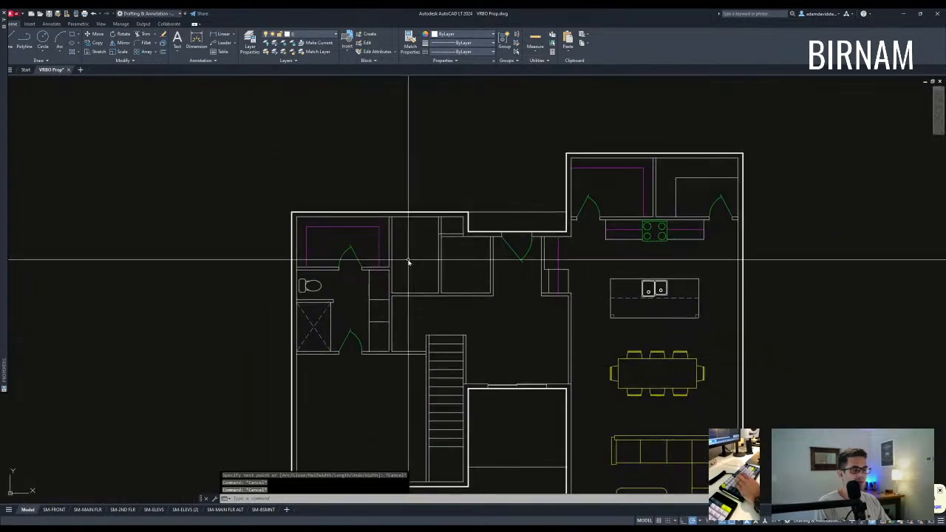
{"action": "type", "text": "dd"}
{"action": "key", "text": "space"}
{"action": "left_click", "coordinate": [439, 293]}
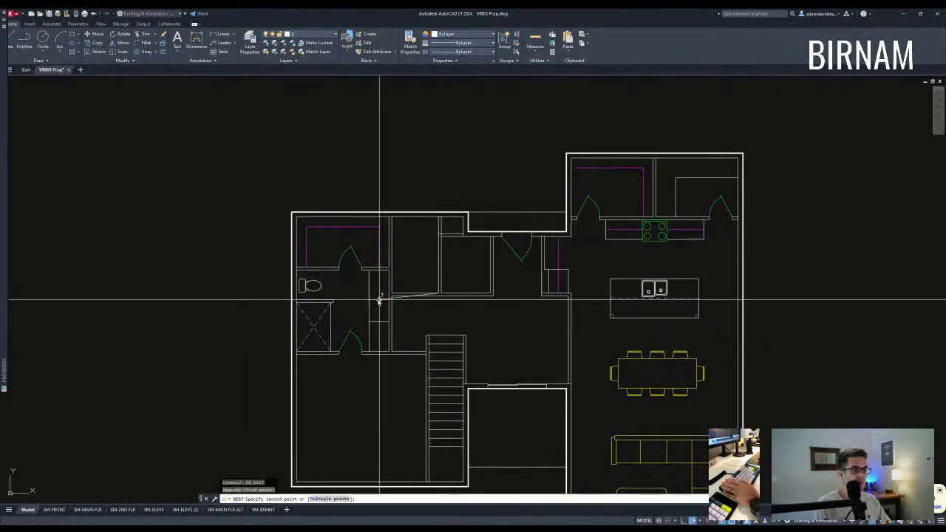
{"action": "key", "text": "Escape"}
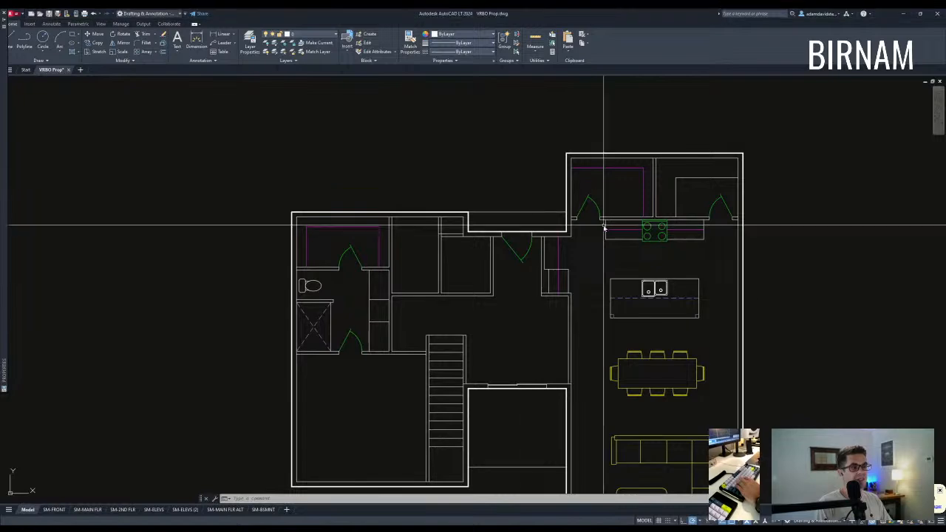
{"action": "middle_click_drag", "start_coordinate": [215, 389], "coordinate": [247, 375]}
{"action": "key", "text": "Escape"}
{"action": "key", "text": "Escape"}
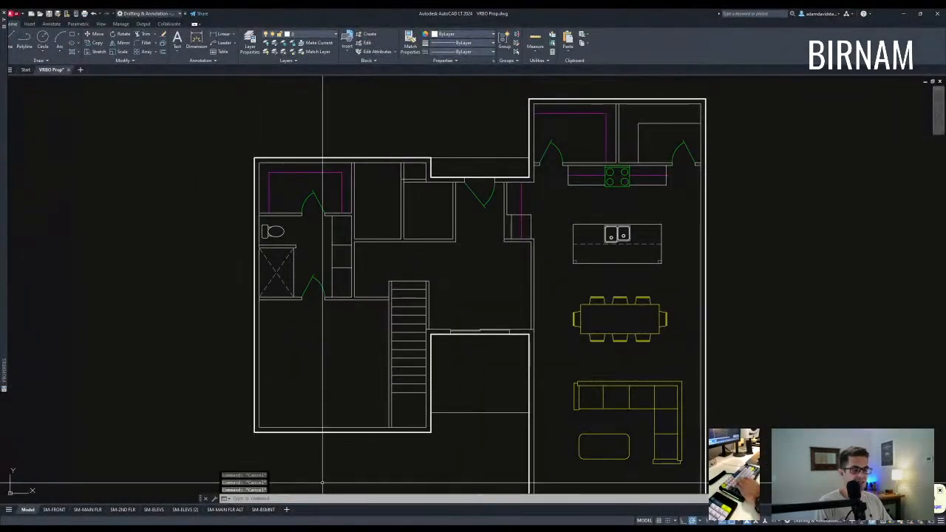
{"action": "key", "text": "alt+Tab"}
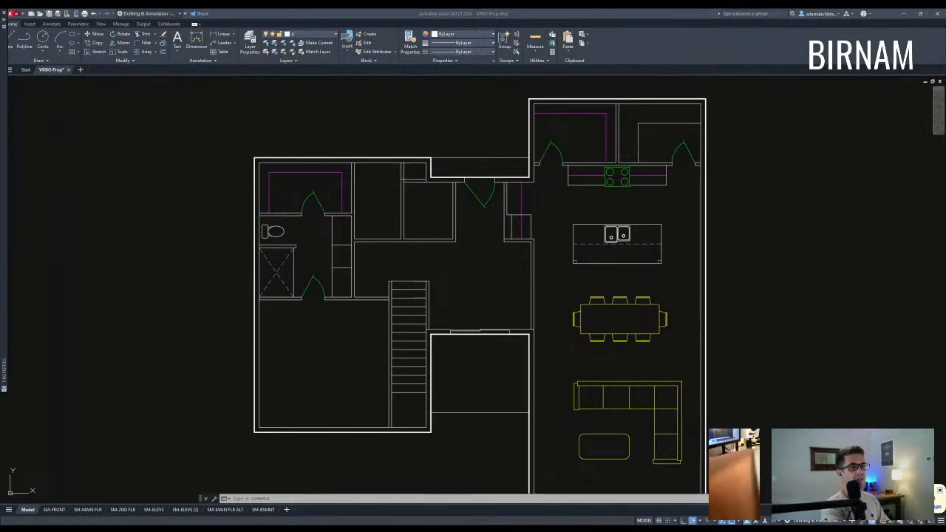
{"action": "mouse_move", "coordinate": [470, 405]}
{"action": "middle_mouse_down"}
{"action": "mouse_move", "coordinate": [444, 357]}
{"action": "mouse_move", "coordinate": [471, 386]}
{"action": "middle_mouse_up"}
{"action": "key", "text": "Escape"}
{"action": "key", "text": "Escape"}
{"action": "key", "text": "Escape"}
- Match the sliding door at the recessed wall to the properties of the green entry door
{"action": "type", "text": "ma"}
{"action": "key", "text": "space"}
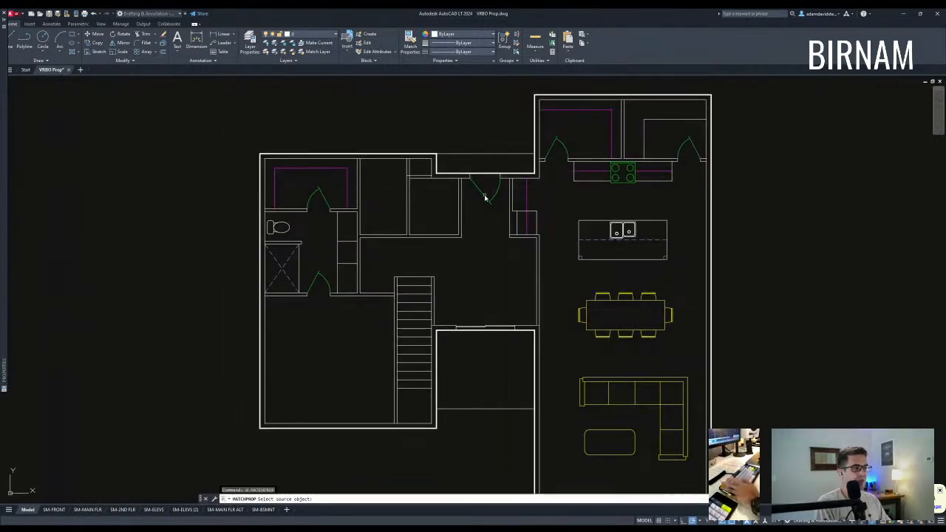
{"action": "left_click", "coordinate": [486, 198]}
{"action": "scroll", "coordinate": [489, 340], "scroll_direction": "up", "scroll_amount": 2}
{"action": "scroll", "coordinate": [497, 308], "scroll_direction": "up", "scroll_amount": 2}
{"action": "left_click", "coordinate": [498, 308]}
{"action": "key", "text": "Escape"}
{"action": "scroll", "coordinate": [494, 332], "scroll_direction": "down", "scroll_amount": 5}
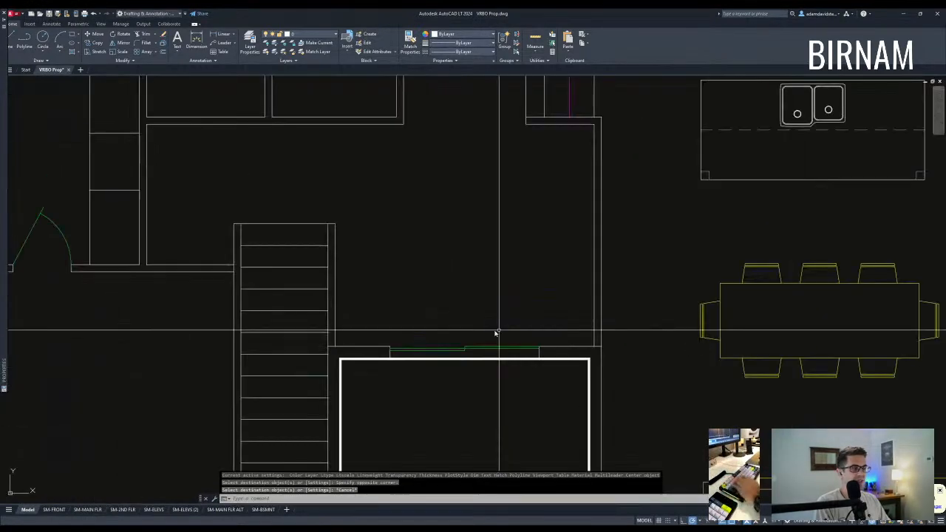
- Trim the overlapping wall lines where the bedroom wall meets the stair wall
{"action": "scroll", "coordinate": [402, 284], "scroll_direction": "up", "scroll_amount": 4}
{"action": "middle_click_drag", "start_coordinate": [402, 284], "coordinate": [449, 332]}
{"action": "key", "text": "Escape"}
{"action": "type", "text": "tr"}
{"action": "left_click", "coordinate": [450, 304]}
{"action": "left_click", "coordinate": [412, 267]}
{"action": "key", "text": "space"}
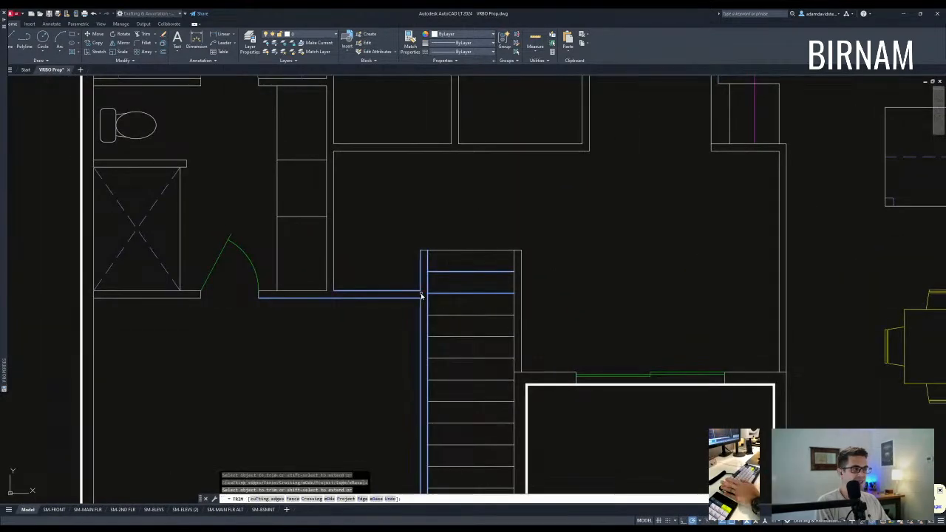
{"action": "key", "text": "Escape"}
- Delete the shelf line on the closet's laundry side and add a double-line partition through the closet, aligned with the bathroom cabinet fronts
{"action": "scroll", "coordinate": [418, 325], "scroll_direction": "down", "scroll_amount": 5}
{"action": "scroll", "coordinate": [422, 305], "scroll_direction": "up", "scroll_amount": 4}
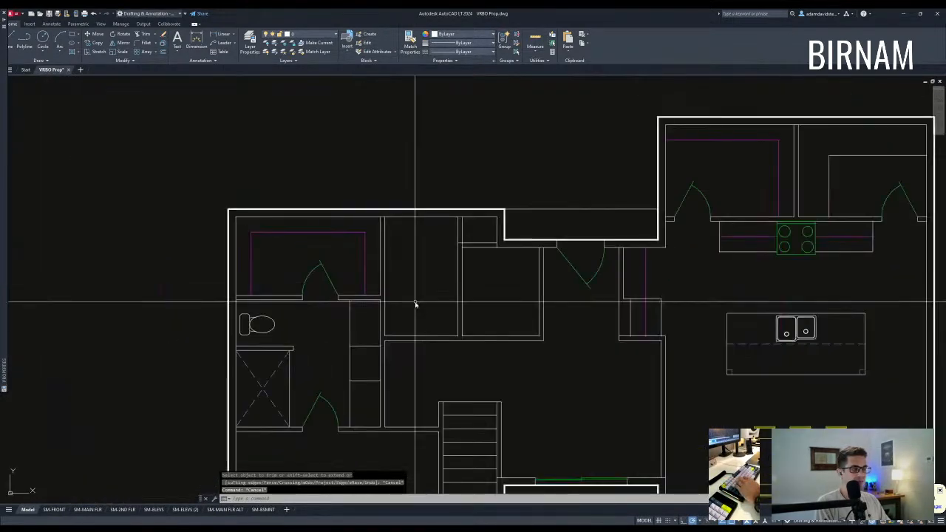
{"action": "left_click", "coordinate": [363, 275]}
{"action": "key", "text": "Delete"}
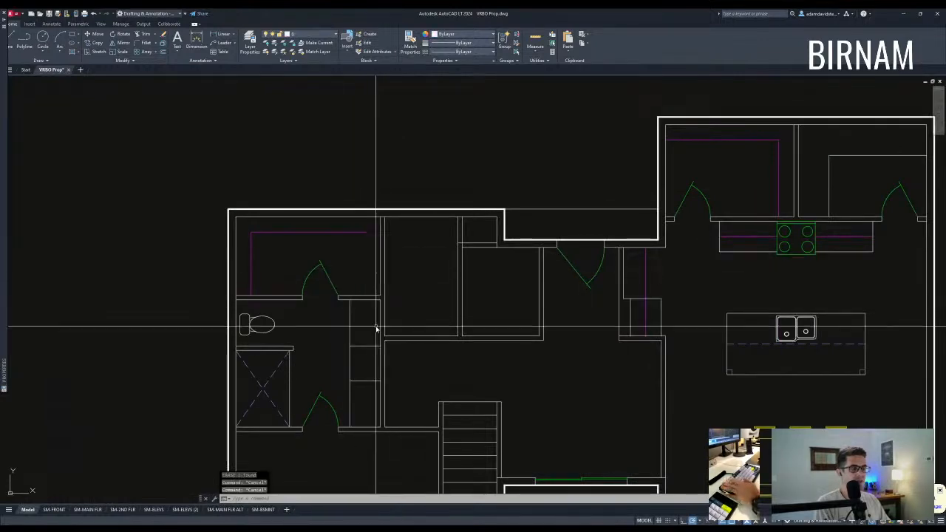
{"action": "type", "text": "l"}
{"action": "key", "text": "Escape"}
{"action": "key", "text": "Escape"}
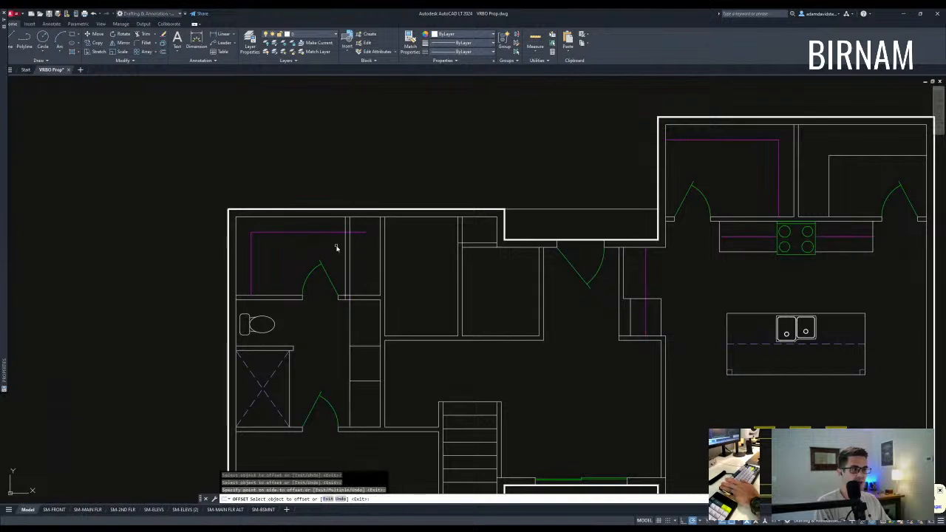
- Trim the new partition lines back to the wall between the closet and the bathroom
{"action": "scroll", "coordinate": [340, 266], "scroll_direction": "up", "scroll_amount": 4}
{"action": "key", "text": "Escape"}
{"action": "type", "text": "t"}
{"action": "key", "text": "space"}
{"action": "key", "text": "Escape"}
{"action": "type", "text": "tr"}
{"action": "key", "text": "space"}
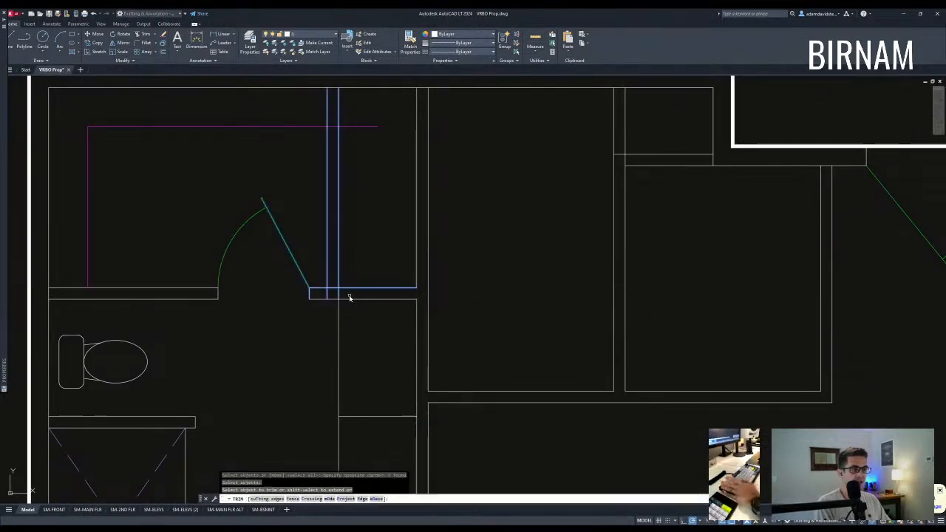
{"action": "scroll", "coordinate": [350, 297], "scroll_direction": "up", "scroll_amount": 4}
{"action": "left_click", "coordinate": [347, 294]}
{"action": "left_click", "coordinate": [307, 269]}
{"action": "key", "text": "Escape"}
{"action": "middle_click_drag", "start_coordinate": [310, 217], "coordinate": [342, 359]}
{"action": "scroll", "coordinate": [343, 359], "scroll_direction": "down", "scroll_amount": 4}
{"action": "key", "text": "Escape"}
{"action": "key", "text": "Escape"}
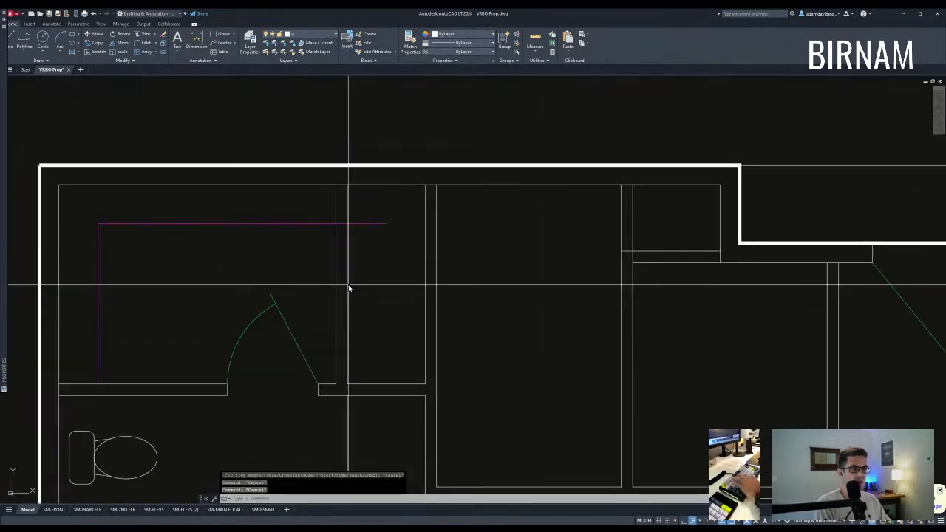
- Trim the closet's magenta shelf line back to the new partition
{"action": "type", "text": "tr"}
{"action": "key", "text": "space"}
{"action": "left_click", "coordinate": [381, 224]}
{"action": "key", "text": "Escape"}
{"action": "scroll", "coordinate": [389, 233], "scroll_direction": "down", "scroll_amount": 4}
- Fillet the laundry wall lines into a clean corner above the bathroom cabinets and erase the remaining old closet wall line
{"action": "type", "text": "f"}
{"action": "key", "text": "space"}
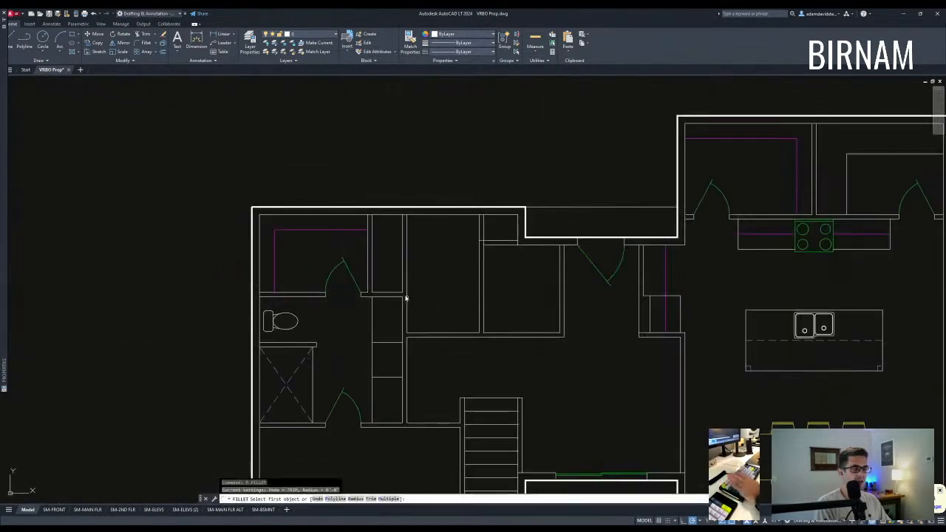
{"action": "left_click", "coordinate": [406, 305]}
{"action": "left_click", "coordinate": [414, 279]}
{"action": "left_click", "coordinate": [382, 266]}
{"action": "type", "text": "e"}
{"action": "key", "text": "space"}
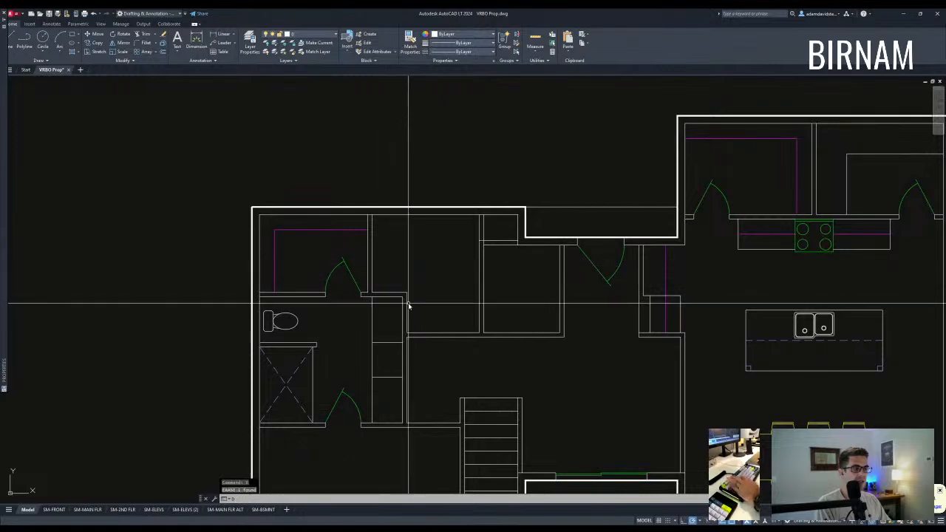
- Measure the laundry alcove's depth from the new wall corner to the inside of the exterior wall
{"action": "type", "text": "dd"}
{"action": "key", "text": "space"}
{"action": "left_click", "coordinate": [407, 293]}
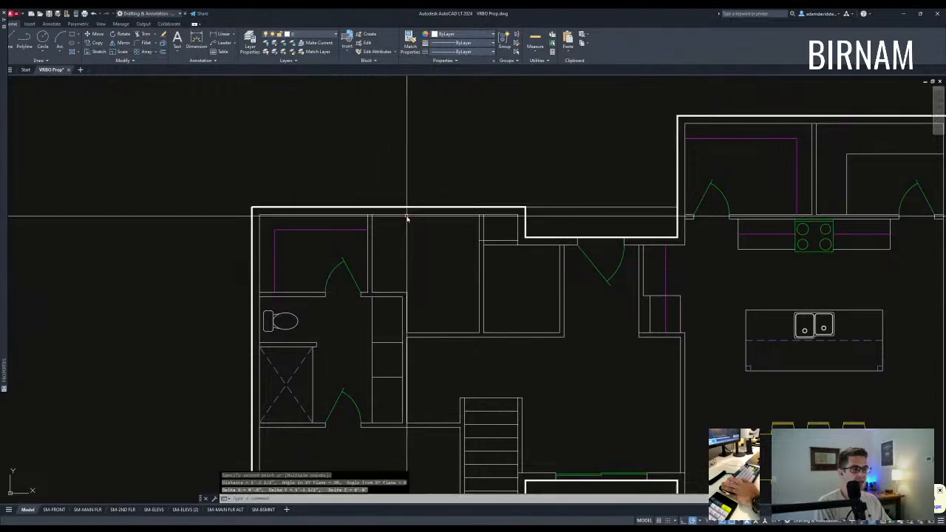
{"action": "key", "text": "Escape"}
- Copy a laundry appliance from the Osprey plan into the new laundry alcove beside the closet partition
{"action": "scroll", "coordinate": [426, 348], "scroll_direction": "down", "scroll_amount": 10}
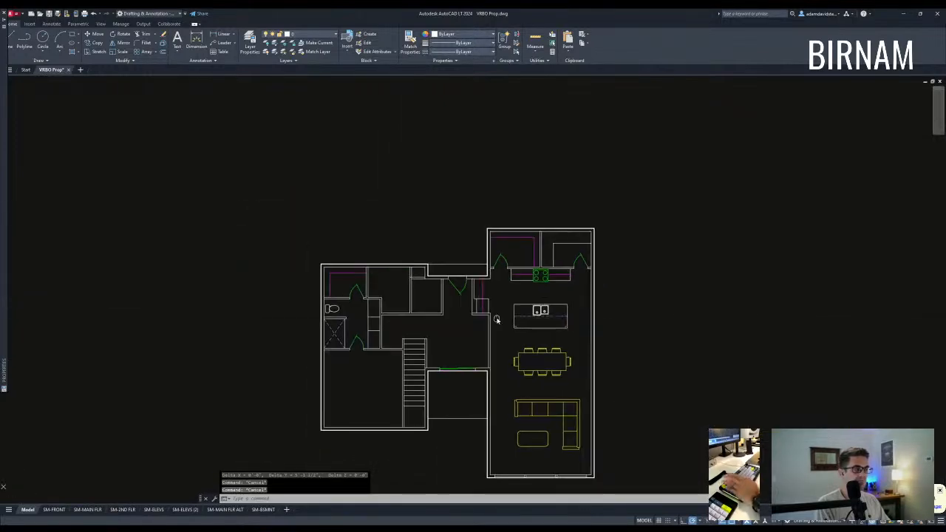
{"action": "scroll", "coordinate": [473, 340], "scroll_direction": "down", "scroll_amount": 5}
{"action": "scroll", "coordinate": [253, 369], "scroll_direction": "up", "scroll_amount": 6}
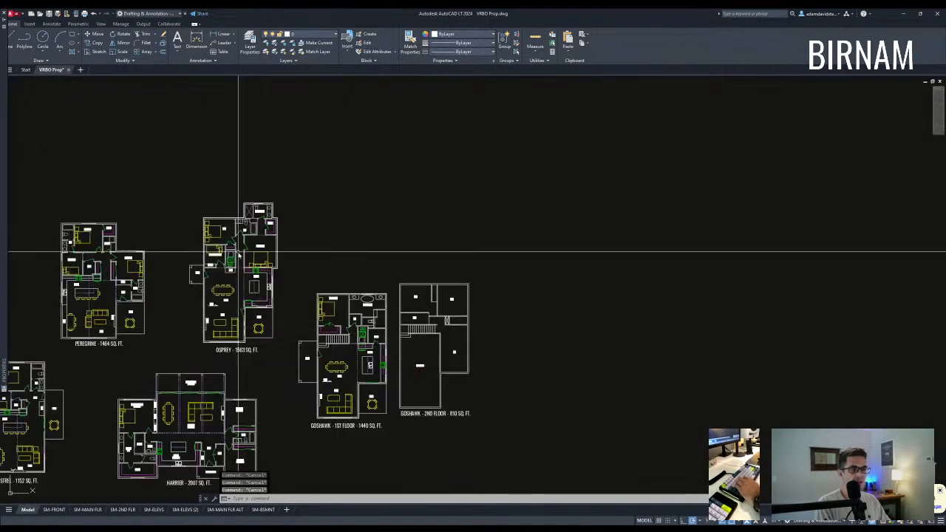
{"action": "scroll", "coordinate": [267, 262], "scroll_direction": "up", "scroll_amount": 3}
{"action": "scroll", "coordinate": [221, 260], "scroll_direction": "up", "scroll_amount": 6}
{"action": "left_click", "coordinate": [258, 270]}
{"action": "left_click", "coordinate": [240, 258]}
{"action": "type", "text": "cv"}
{"action": "key", "text": "space"}
{"action": "left_click", "coordinate": [245, 260]}
{"action": "middle_click_drag", "start_coordinate": [367, 288], "coordinate": [245, 264]}
{"action": "scroll", "coordinate": [245, 264], "scroll_direction": "down", "scroll_amount": 10}
{"action": "scroll", "coordinate": [488, 340], "scroll_direction": "up", "scroll_amount": 8}
{"action": "scroll", "coordinate": [288, 272], "scroll_direction": "up", "scroll_amount": 5}
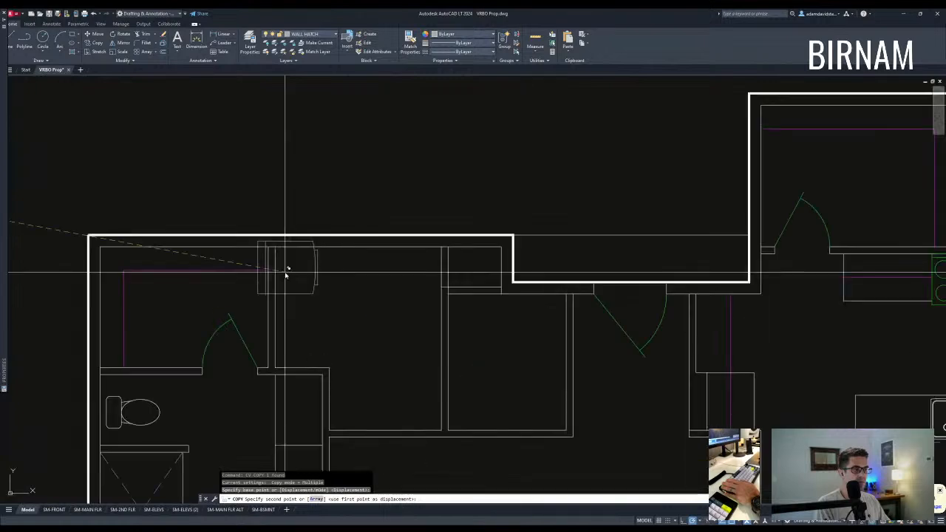
{"action": "left_click", "coordinate": [306, 280]}
{"action": "key", "text": "Escape"}
{"action": "key", "text": "Escape"}
- Stretch the laundry face of the closet partition toward the appliance to thicken the wall
{"action": "scroll", "coordinate": [294, 382], "scroll_direction": "up", "scroll_amount": 3}
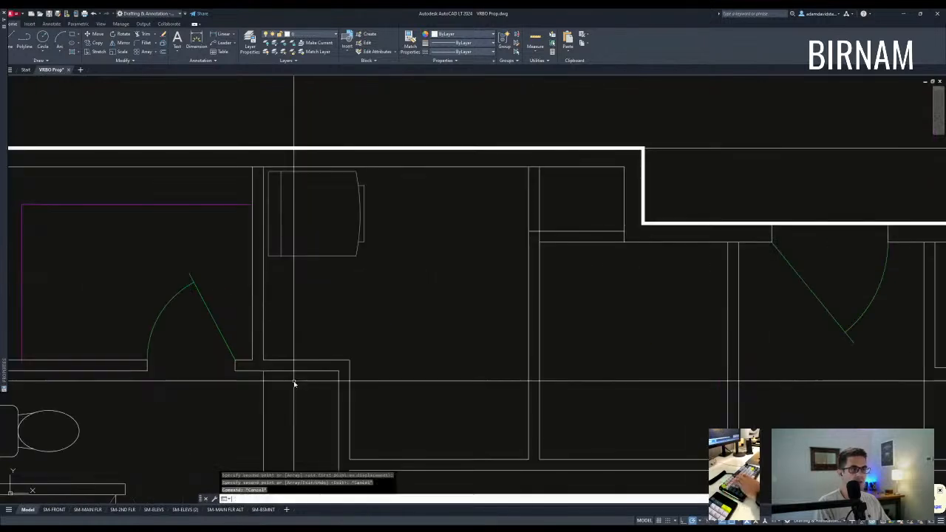
{"action": "type", "text": "st"}
{"action": "key", "text": "space"}
{"action": "left_click", "coordinate": [290, 365]}
{"action": "left_click", "coordinate": [260, 169]}
{"action": "key", "text": "space"}
{"action": "left_click", "coordinate": [286, 133]}
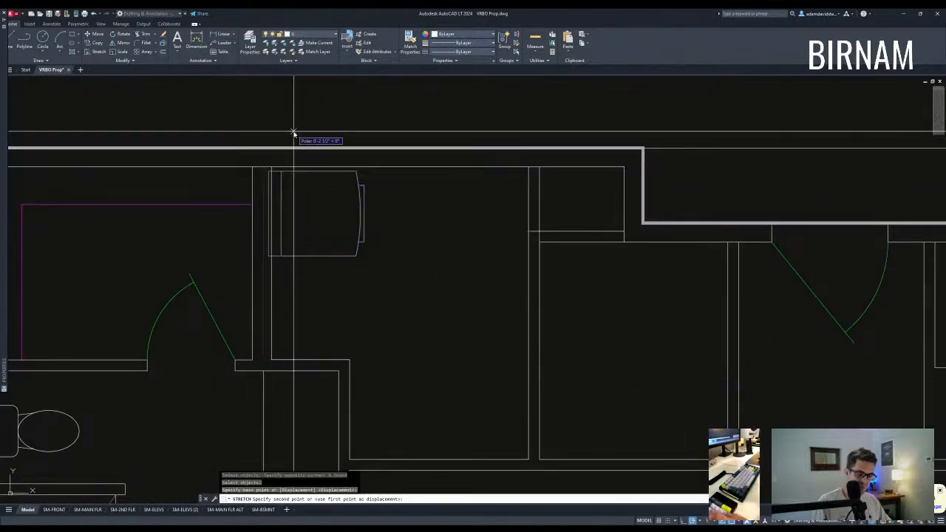
- Move the laundry appliance clear of the thickened partition
{"action": "left_click", "coordinate": [330, 274]}
{"action": "left_click", "coordinate": [319, 220]}
{"action": "type", "text": "m"}
{"action": "left_click", "coordinate": [320, 220]}
{"action": "left_click", "coordinate": [325, 220]}
{"action": "key", "text": "Escape"}
- Copy the laundry appliance directly below the first to form a washer and dryer pair
{"action": "left_click", "coordinate": [332, 272]}
{"action": "left_click", "coordinate": [322, 234]}
{"action": "type", "text": "c"}
{"action": "left_click", "coordinate": [341, 207]}
{"action": "left_click", "coordinate": [341, 294]}
{"action": "key", "text": "Escape"}
- Move the washer and dryer pair to sit evenly between the alcove's upper and lower walls
{"action": "left_click", "coordinate": [350, 296]}
{"action": "left_click", "coordinate": [325, 229]}
{"action": "type", "text": "v"}
{"action": "left_click", "coordinate": [325, 215]}
{"action": "key", "text": "Escape"}
{"action": "key", "text": "Escape"}
{"action": "scroll", "coordinate": [354, 277], "scroll_direction": "down", "scroll_amount": 4}
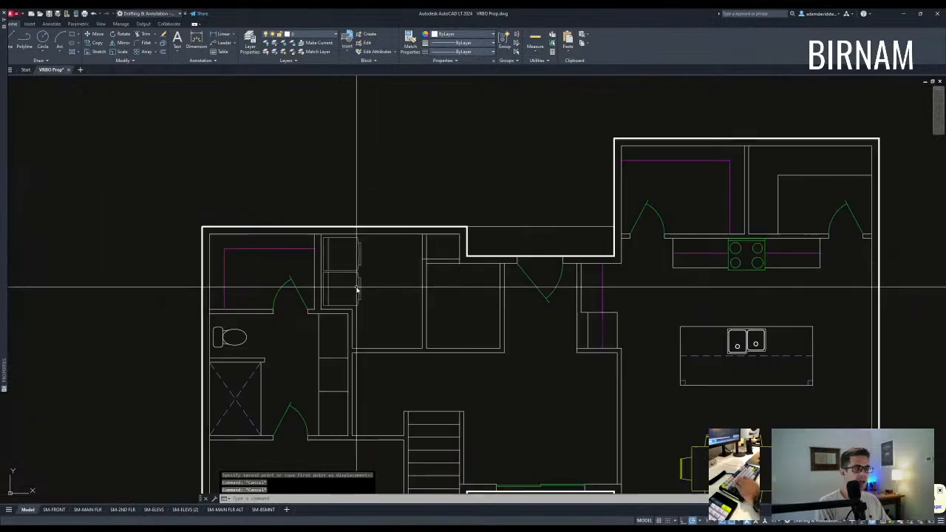
- Trim the small closet's wall lines where they run through the wall beside the laundry room
{"action": "scroll", "coordinate": [414, 317], "scroll_direction": "down", "scroll_amount": 2}
{"action": "scroll", "coordinate": [421, 239], "scroll_direction": "up", "scroll_amount": 4}
{"action": "scroll", "coordinate": [456, 285], "scroll_direction": "down", "scroll_amount": 5}
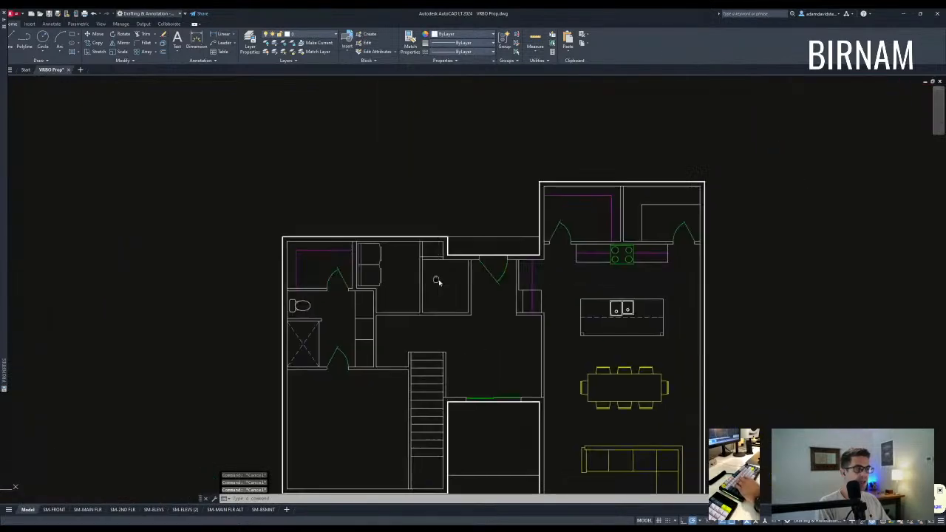
{"action": "scroll", "coordinate": [420, 264], "scroll_direction": "up", "scroll_amount": 3}
{"action": "type", "text": "t"}
{"action": "left_click", "coordinate": [420, 261]}
{"action": "left_click", "coordinate": [411, 246]}
{"action": "key", "text": "space"}
{"action": "scroll", "coordinate": [416, 250], "scroll_direction": "up", "scroll_amount": 2}
{"action": "left_click", "coordinate": [412, 249]}
{"action": "left_click", "coordinate": [413, 250]}
{"action": "key", "text": "Escape"}
{"action": "scroll", "coordinate": [416, 295], "scroll_direction": "down", "scroll_amount": 4}
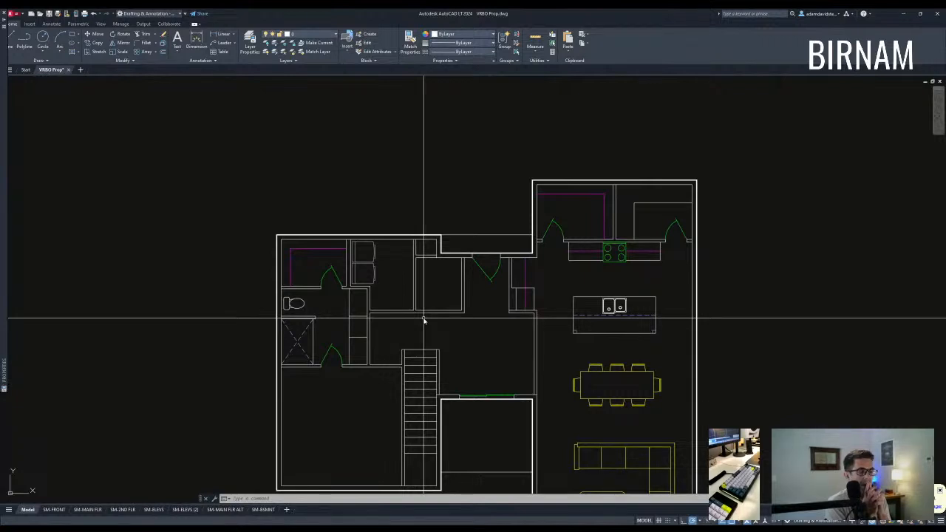
- Copy the bedroom wing with its stair, bathroom and laundry to the empty space above the floor plan
{"action": "scroll", "coordinate": [417, 314], "scroll_direction": "down", "scroll_amount": 3}
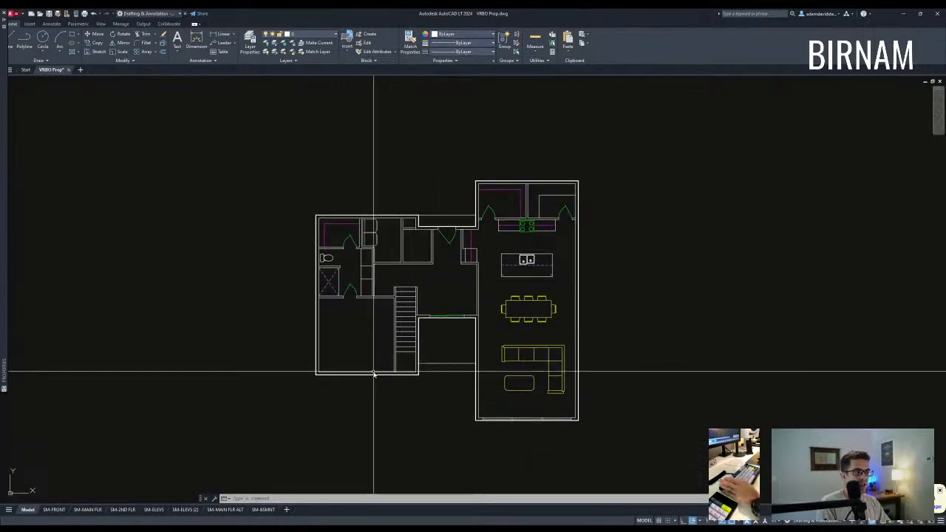
{"action": "key", "text": "Escape"}
{"action": "key", "text": "Escape"}
{"action": "key", "text": "Escape"}
{"action": "left_click", "coordinate": [302, 386]}
{"action": "left_click", "coordinate": [423, 201]}
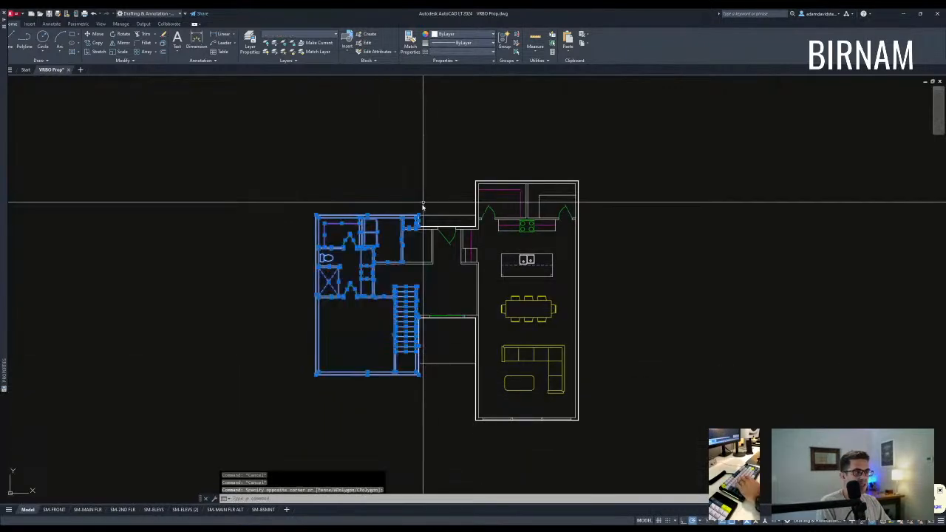
{"action": "type", "text": "cv"}
{"action": "key", "text": "space"}
{"action": "left_click", "coordinate": [387, 300]}
{"action": "scroll", "coordinate": [409, 163], "scroll_direction": "down", "scroll_amount": 2}
{"action": "middle_click_drag", "start_coordinate": [410, 163], "coordinate": [403, 278]}
{"action": "left_click", "coordinate": [389, 175]}
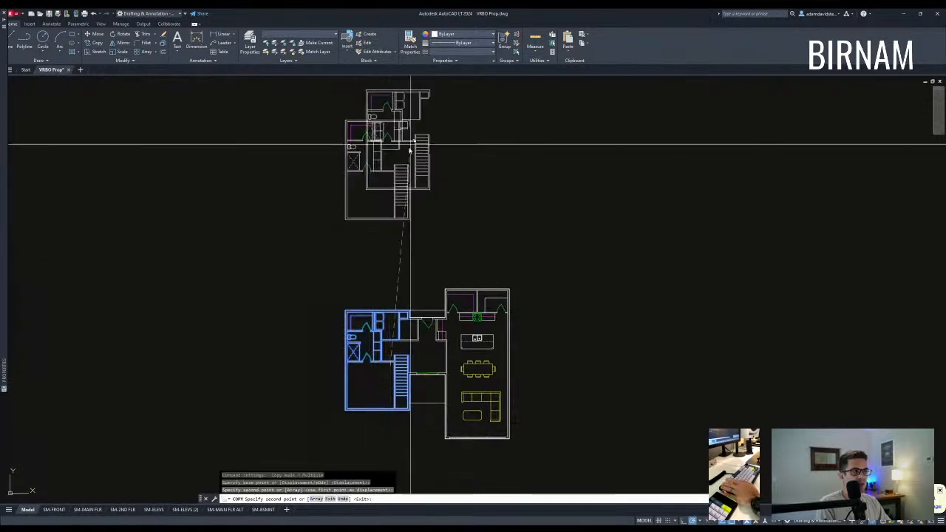
{"action": "key", "text": "Escape"}
{"action": "key", "text": "Escape"}
- Erase the leftover wall lines on the entry side of the copied wing
{"action": "scroll", "coordinate": [411, 143], "scroll_direction": "up", "scroll_amount": 2}
{"action": "left_click", "coordinate": [395, 132]}
{"action": "type", "text": "e"}
{"action": "key", "text": "Escape"}
{"action": "left_click", "coordinate": [400, 125]}
{"action": "left_click", "coordinate": [428, 98]}
{"action": "type", "text": "e"}
{"action": "key", "text": "space"}
- Extend the copied wing's outer wall lines on the entry side beside the stair
{"action": "type", "text": "ex"}
{"action": "key", "text": "space"}
{"action": "left_click", "coordinate": [408, 115]}
{"action": "left_click", "coordinate": [398, 103]}
{"action": "key", "text": "Escape"}
{"action": "key", "text": "Escape"}
{"action": "scroll", "coordinate": [405, 205], "scroll_direction": "up", "scroll_amount": 3}
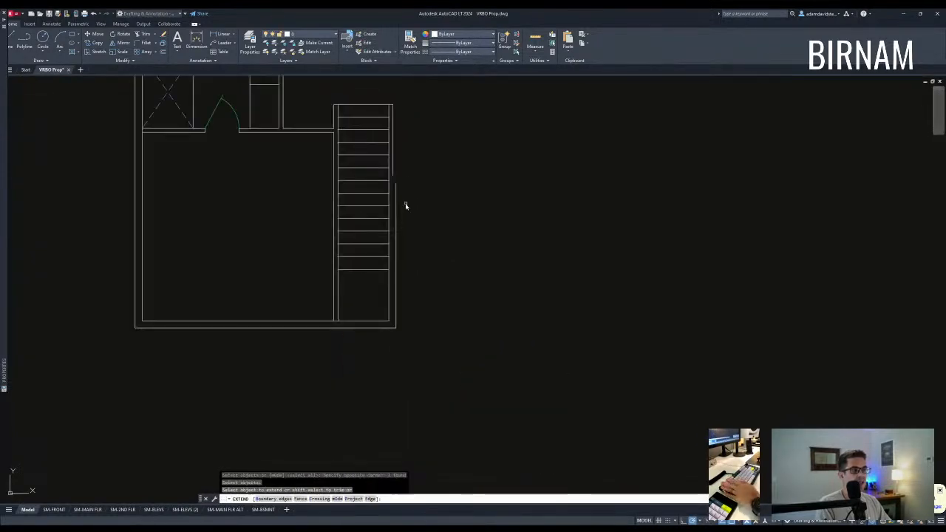
{"action": "left_click", "coordinate": [382, 194]}
{"action": "key", "text": "Escape"}
{"action": "key", "text": "Escape"}
{"action": "scroll", "coordinate": [390, 234], "scroll_direction": "down", "scroll_amount": 2}
- Erase the leftover wall pieces beside the copied stair and extend the entry-side wall line toward the upper exterior wall
{"action": "left_click", "coordinate": [382, 213]}
{"action": "left_click", "coordinate": [421, 124]}
{"action": "type", "text": "e"}
{"action": "key", "text": "space"}
{"action": "key", "text": "Escape"}
{"action": "mouse_move", "coordinate": [412, 198]}
{"action": "middle_mouse_down"}
{"action": "mouse_move", "coordinate": [410, 289]}
{"action": "mouse_move", "coordinate": [435, 296]}
{"action": "mouse_move", "coordinate": [477, 348]}
{"action": "middle_mouse_up"}
{"action": "type", "text": "ex"}
{"action": "key", "text": "space"}
{"action": "scroll", "coordinate": [408, 296], "scroll_direction": "up", "scroll_amount": 4}
{"action": "left_click", "coordinate": [402, 310]}
{"action": "left_click", "coordinate": [323, 293]}
{"action": "key", "text": "Escape"}
{"action": "key", "text": "Escape"}
- Trim the overlapping wall lines at the copied wing's entry-side corner
{"action": "scroll", "coordinate": [476, 347], "scroll_direction": "down", "scroll_amount": 2}
{"action": "scroll", "coordinate": [447, 254], "scroll_direction": "up", "scroll_amount": 2}
{"action": "type", "text": "tr"}
{"action": "key", "text": "space"}
{"action": "left_click", "coordinate": [471, 290]}
{"action": "left_click", "coordinate": [462, 286]}
{"action": "key", "text": "space"}
{"action": "scroll", "coordinate": [484, 285], "scroll_direction": "down", "scroll_amount": 2}
{"action": "key", "text": "Escape"}
- Erase the bathroom, closets, interior walls and laundry fixtures from the copied wing, keeping only the exterior walls and the stair
{"action": "left_click", "coordinate": [382, 339]}
{"action": "left_click", "coordinate": [259, 158]}
{"action": "type", "text": "e"}
{"action": "key", "text": "space"}
{"action": "middle_click_drag", "start_coordinate": [269, 227], "coordinate": [275, 246]}
{"action": "key", "text": "Escape"}
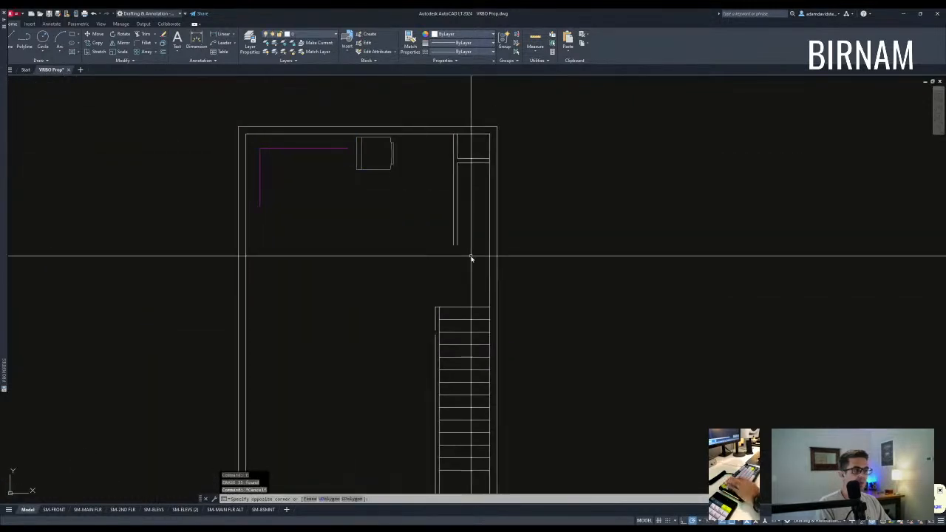
{"action": "left_click", "coordinate": [470, 260]}
{"action": "left_click", "coordinate": [247, 141]}
{"action": "type", "text": "e"}
{"action": "key", "text": "space"}
{"action": "key", "text": "Escape"}
{"action": "scroll", "coordinate": [384, 251], "scroll_direction": "down", "scroll_amount": 2}
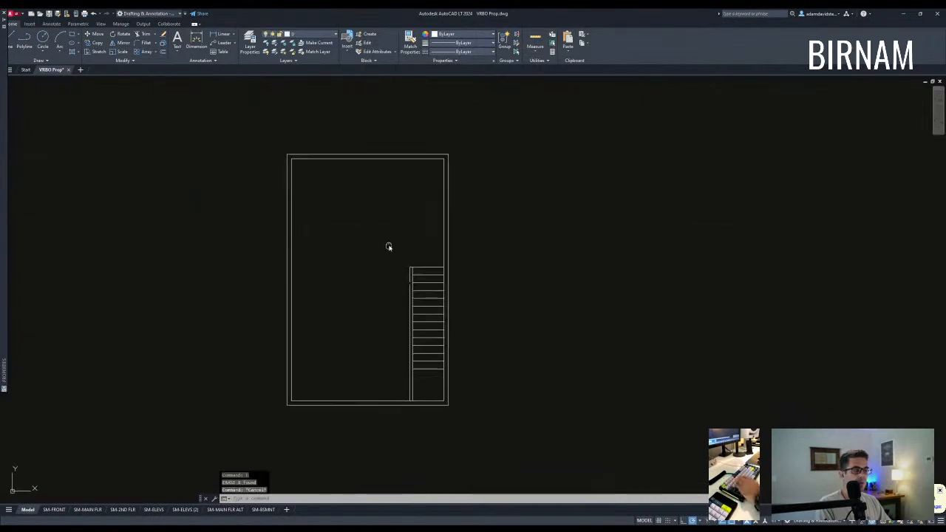
- Extend the outer line of the copied stair's side wall up to the top tread line
{"action": "scroll", "coordinate": [441, 186], "scroll_direction": "up", "scroll_amount": 5}
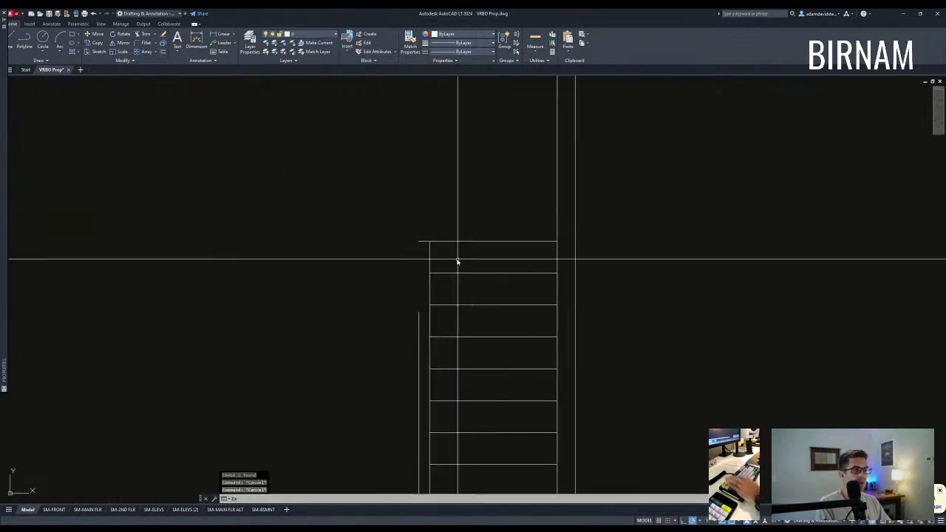
{"action": "type", "text": "ex"}
{"action": "key", "text": "space"}
{"action": "left_click_drag", "start_coordinate": [456, 261], "coordinate": [441, 235]}
{"action": "key", "text": "Escape"}
{"action": "scroll", "coordinate": [414, 318], "scroll_direction": "down", "scroll_amount": 4}
{"action": "left_click", "coordinate": [406, 208]}
{"action": "left_click", "coordinate": [398, 263]}
{"action": "left_click", "coordinate": [401, 273]}
{"action": "left_click", "coordinate": [398, 320]}
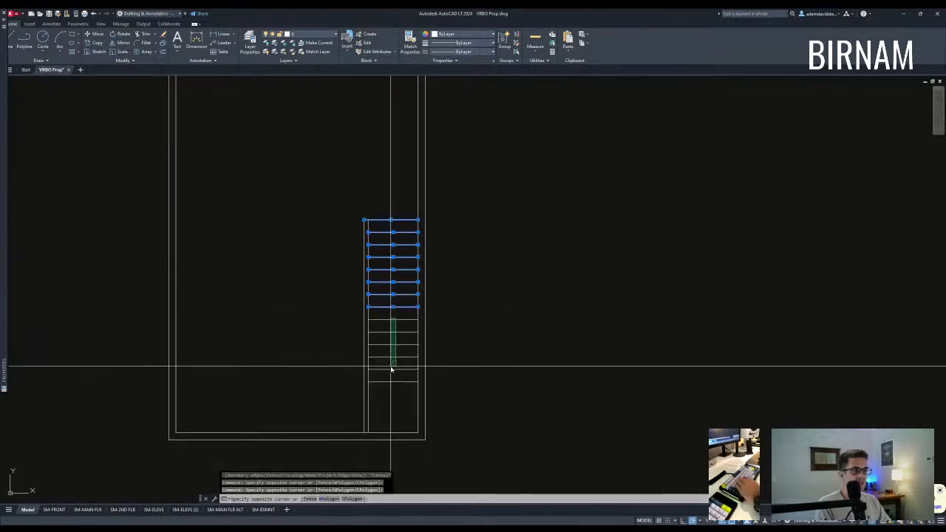
{"action": "key", "text": "Escape"}
{"action": "key", "text": "Escape"}
- Extend the copied stair's lowest tread line across the thickness of the stair wall
{"action": "scroll", "coordinate": [374, 440], "scroll_direction": "up", "scroll_amount": 2}
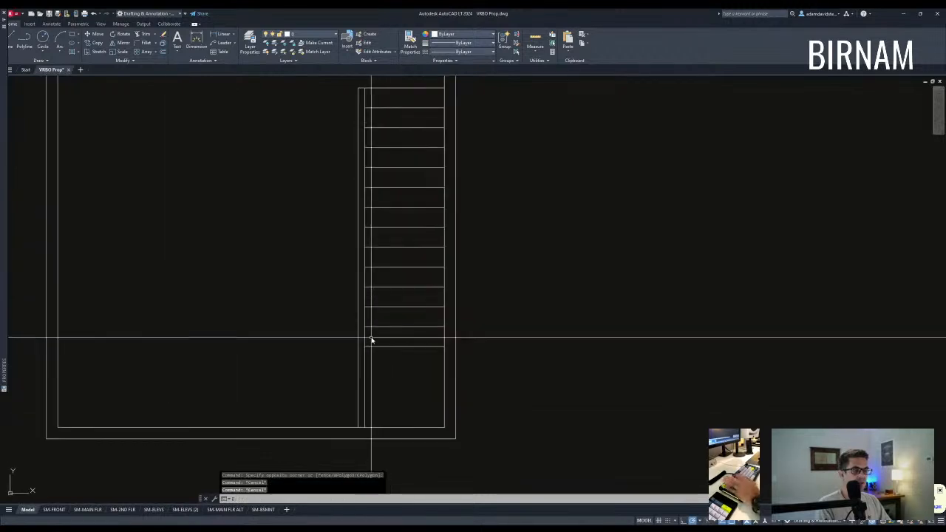
{"action": "type", "text": "ex"}
{"action": "key", "text": "space"}
{"action": "left_click", "coordinate": [362, 347]}
{"action": "left_click", "coordinate": [354, 344]}
{"action": "key", "text": "Escape"}
- Trim the copied stair wall's outer line below the lowest tread
{"action": "type", "text": "tr"}
{"action": "key", "text": "space"}
{"action": "left_click", "coordinate": [386, 364]}
{"action": "left_click", "coordinate": [349, 338]}
{"action": "key", "text": "space"}
{"action": "left_click", "coordinate": [357, 359]}
{"action": "left_click", "coordinate": [348, 354]}
{"action": "key", "text": "Escape"}
- Examine the stair and open space in the emptied wing copy and compare them with the main floor plan
{"action": "mouse_move", "coordinate": [427, 201]}
{"action": "middle_mouse_down"}
{"action": "mouse_move", "coordinate": [424, 278]}
{"action": "mouse_move", "coordinate": [420, 215]}
{"action": "middle_mouse_up"}
{"action": "scroll", "coordinate": [424, 279], "scroll_direction": "down", "scroll_amount": 2}
{"action": "left_click", "coordinate": [425, 199]}
{"action": "scroll", "coordinate": [412, 233], "scroll_direction": "up", "scroll_amount": 2}
{"action": "left_click", "coordinate": [411, 268]}
{"action": "left_click", "coordinate": [416, 205]}
{"action": "left_click", "coordinate": [403, 286]}
{"action": "left_click", "coordinate": [405, 289]}
{"action": "left_click", "coordinate": [391, 365]}
{"action": "scroll", "coordinate": [391, 365], "scroll_direction": "down", "scroll_amount": 4}
{"action": "middle_click_drag", "start_coordinate": [391, 365], "coordinate": [412, 110]}
{"action": "key", "text": "Escape"}
{"action": "key", "text": "Escape"}
{"action": "scroll", "coordinate": [412, 111], "scroll_direction": "down", "scroll_amount": 2}
{"action": "scroll", "coordinate": [419, 418], "scroll_direction": "up", "scroll_amount": 2}
{"action": "scroll", "coordinate": [414, 351], "scroll_direction": "up", "scroll_amount": 4}
{"action": "scroll", "coordinate": [429, 254], "scroll_direction": "down", "scroll_amount": 4}
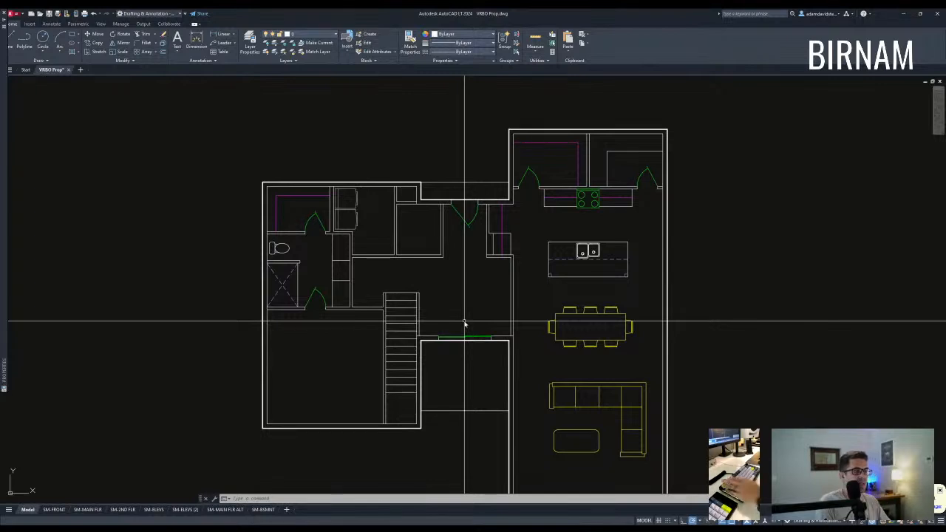
- Try to move the upper laundry appliance down into the lower part of the laundry room
{"action": "scroll", "coordinate": [372, 208], "scroll_direction": "up", "scroll_amount": 5}
{"action": "left_click", "coordinate": [370, 211]}
{"action": "left_click", "coordinate": [319, 198]}
{"action": "type", "text": "q"}
{"action": "key", "text": "space"}
{"action": "left_click", "coordinate": [332, 221]}
{"action": "left_click", "coordinate": [378, 330]}
{"action": "key", "text": "Escape"}
- Try to rotate the moved laundry appliance a quarter turn so its back faces the exterior wall
{"action": "left_click", "coordinate": [399, 312]}
{"action": "left_click", "coordinate": [336, 280]}
{"action": "type", "text": "ro"}
{"action": "key", "text": "space"}
{"action": "left_click", "coordinate": [361, 289]}
{"action": "left_click", "coordinate": [363, 359]}
- Try to place the rotated laundry appliance in the laundry room's lower corner beside the closet wall
{"action": "left_click", "coordinate": [384, 306]}
{"action": "left_click", "coordinate": [329, 247]}
{"action": "type", "text": "m"}
{"action": "key", "text": "space"}
{"action": "left_click", "coordinate": [356, 260]}
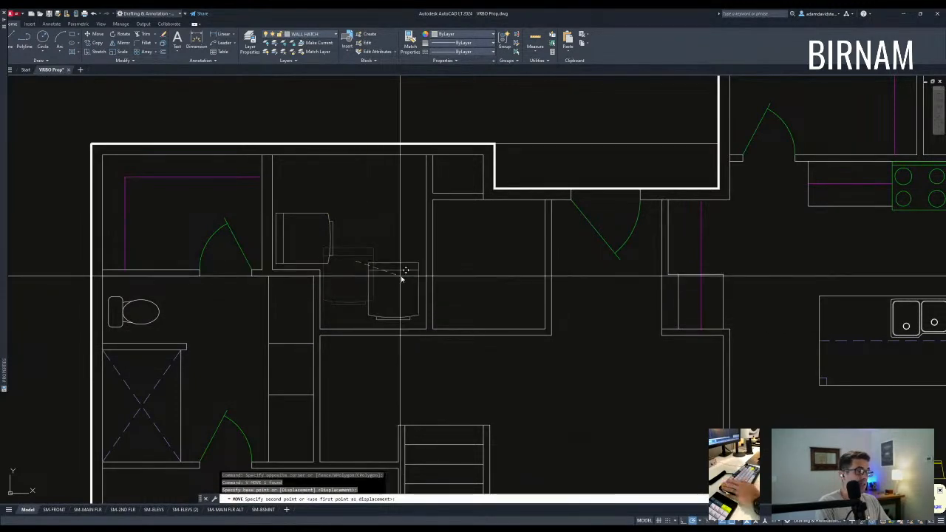
{"action": "left_click", "coordinate": [398, 277]}
{"action": "key", "text": "Escape"}
- Undo the laundry appliance's moves and rotation
{"action": "middle_click_drag", "start_coordinate": [373, 264], "coordinate": [367, 304]}
{"action": "left_click", "coordinate": [351, 290]}
{"action": "left_click", "coordinate": [321, 260]}
{"action": "key", "text": "Escape"}
{"action": "key", "text": "Escape"}
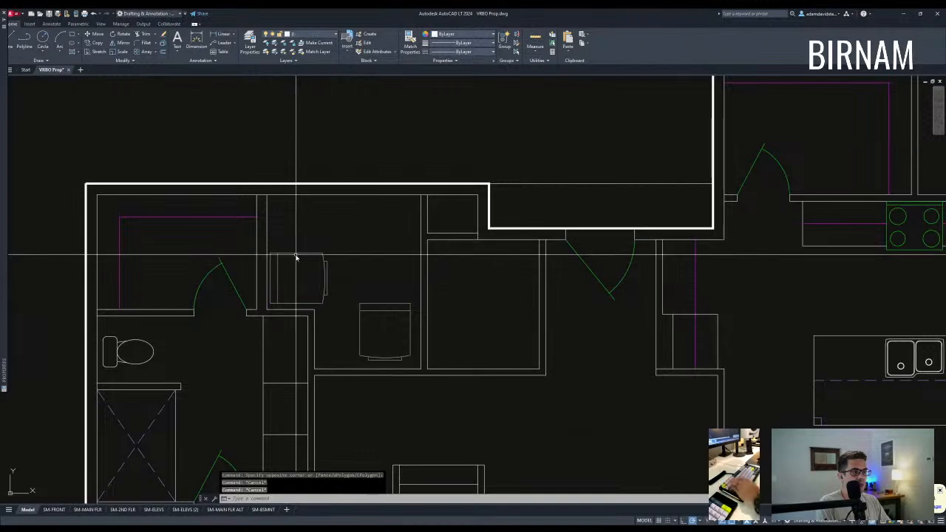
{"action": "left_click", "coordinate": [294, 261]}
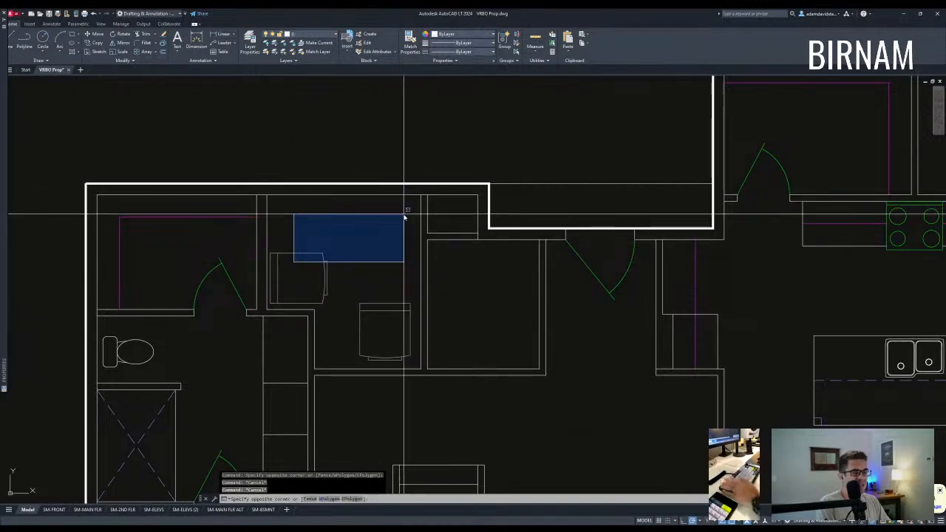
{"action": "key", "text": "Escape"}
{"action": "key", "text": "ctrl+z"}
{"action": "key", "text": "ctrl+z"}
{"action": "key", "text": "ctrl+z"}
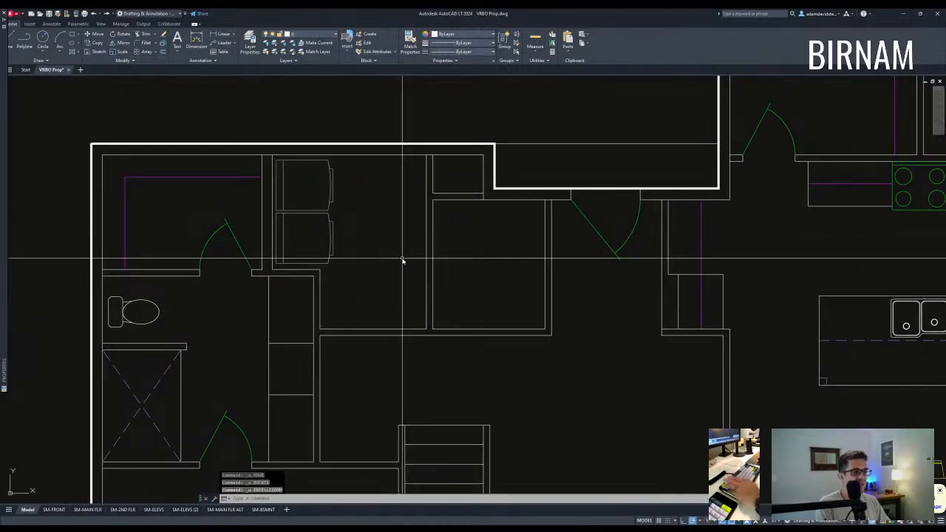
- Examine the two rooms behind the kitchen and the entry area between the wings on the main floor plan
{"action": "key", "text": "Escape"}
{"action": "scroll", "coordinate": [402, 259], "scroll_direction": "down", "scroll_amount": 3}
{"action": "middle_click_drag", "start_coordinate": [402, 258], "coordinate": [397, 310]}
{"action": "key", "text": "Escape"}
{"action": "key", "text": "Escape"}
{"action": "middle_click_drag", "start_coordinate": [482, 361], "coordinate": [482, 318]}
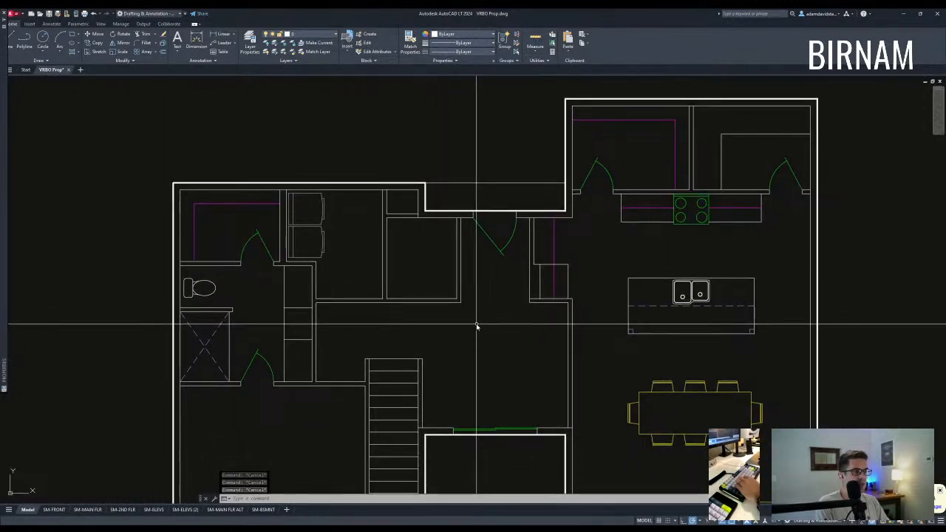
{"action": "scroll", "coordinate": [529, 363], "scroll_direction": "down", "scroll_amount": 4}
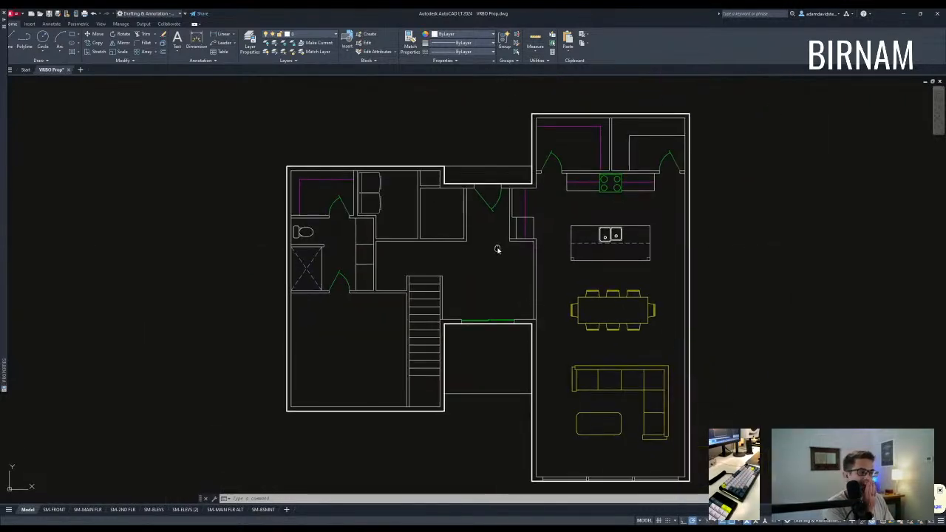
{"action": "middle_click_drag", "start_coordinate": [529, 224], "coordinate": [510, 244]}
{"action": "middle_click_drag", "start_coordinate": [583, 201], "coordinate": [571, 202]}
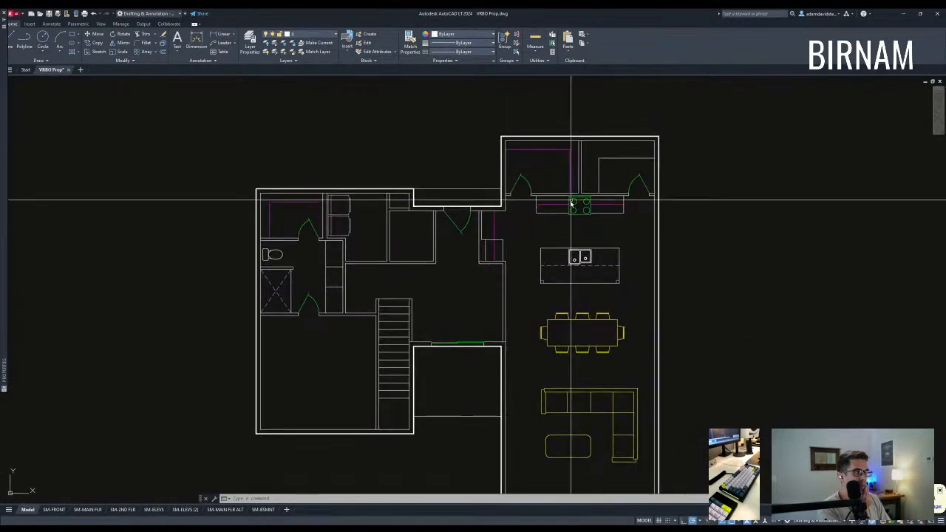
{"action": "left_click", "coordinate": [580, 118]}
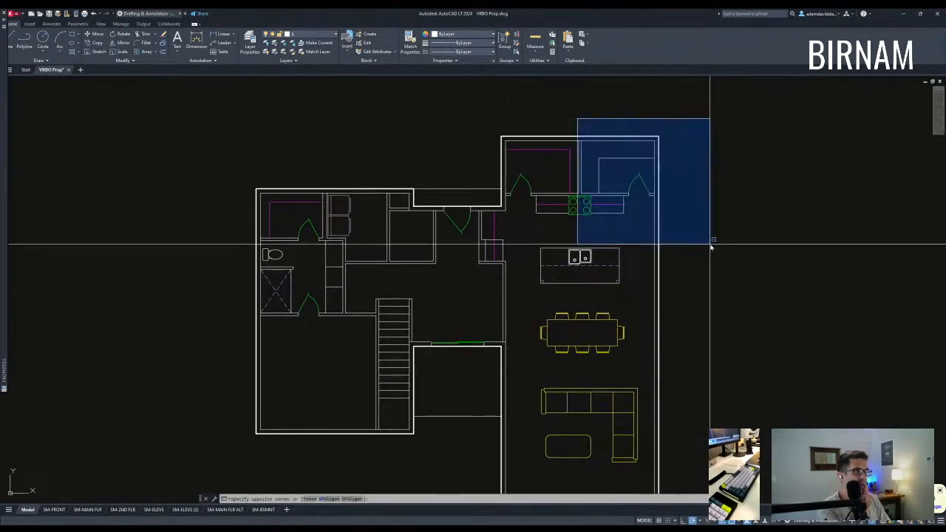
{"action": "left_click", "coordinate": [664, 198]}
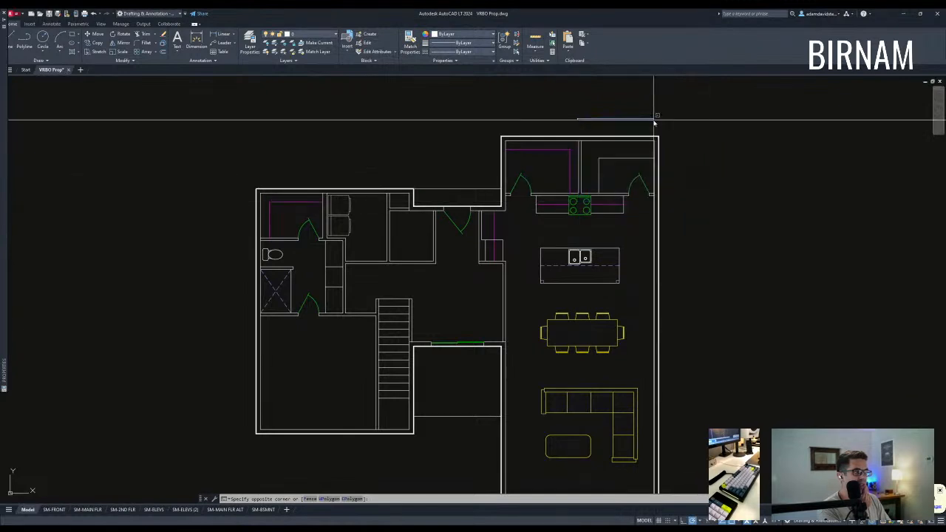
{"action": "left_click", "coordinate": [485, 131]}
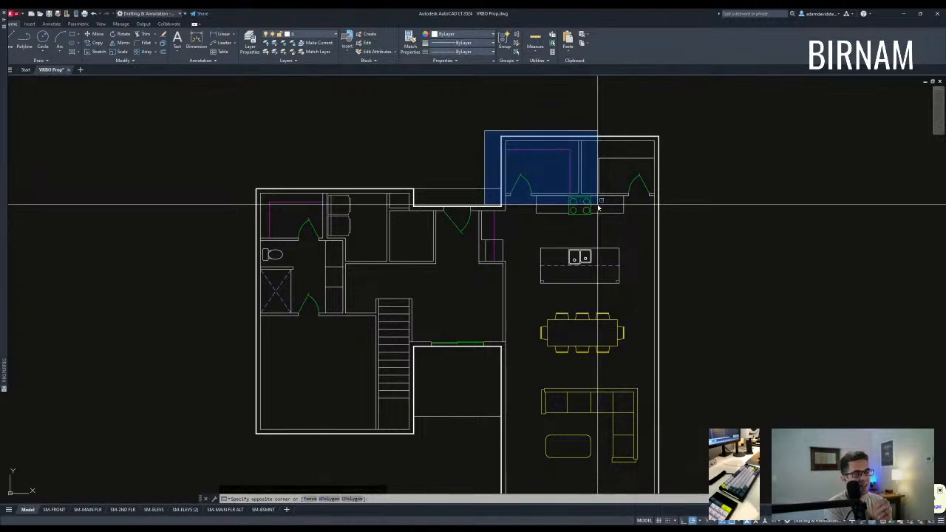
{"action": "left_click", "coordinate": [508, 99]}
{"action": "left_click", "coordinate": [401, 283]}
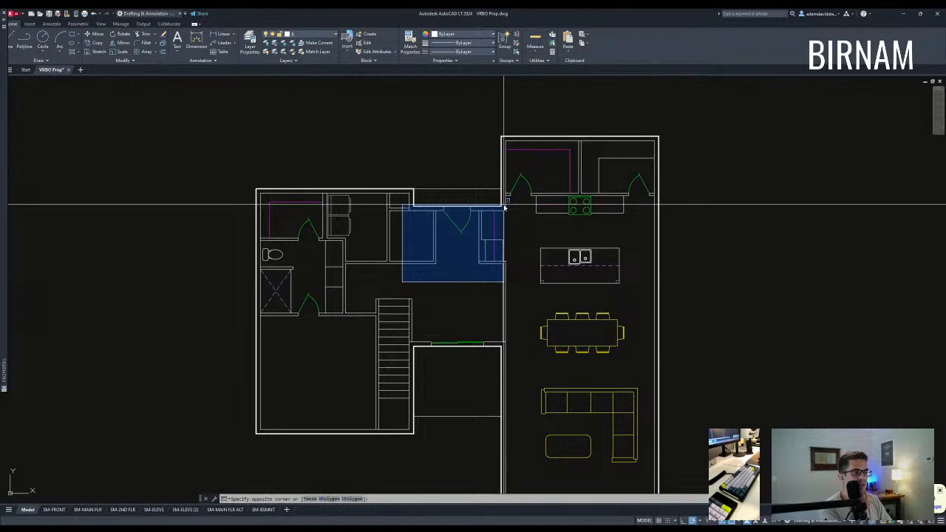
{"action": "left_click", "coordinate": [471, 267]}
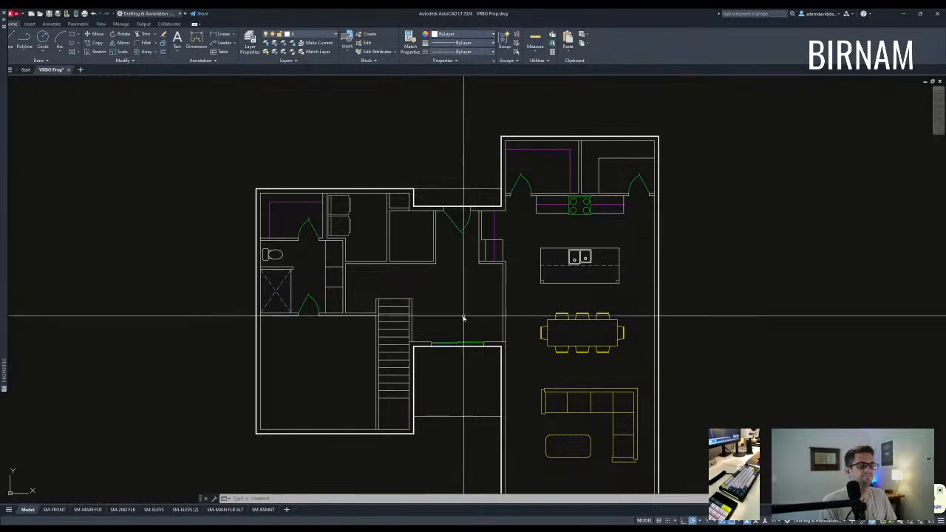
- Examine the closet beside the entry and the laundry room in relation to the rest of the floor plan
{"action": "scroll", "coordinate": [459, 293], "scroll_direction": "down", "scroll_amount": 4}
{"action": "scroll", "coordinate": [459, 288], "scroll_direction": "up", "scroll_amount": 4}
{"action": "key", "text": "Escape"}
{"action": "key", "text": "Escape"}
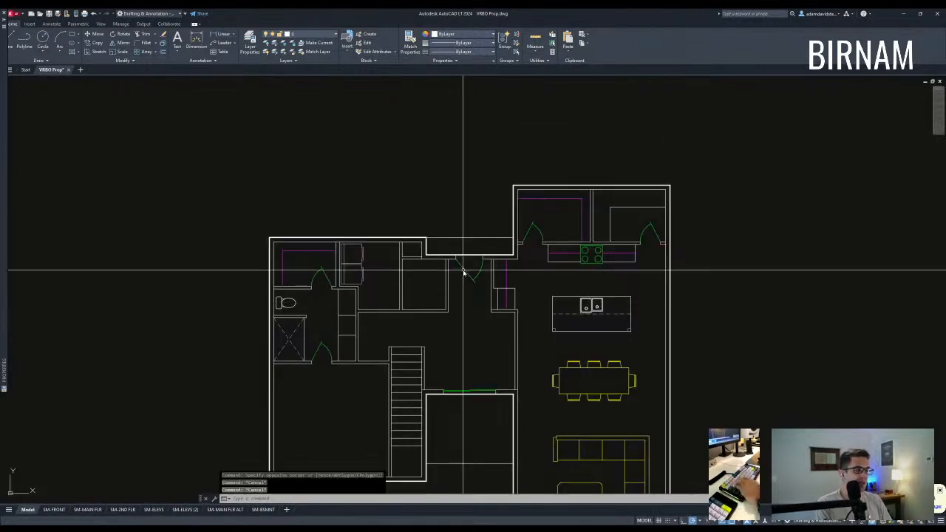
{"action": "scroll", "coordinate": [410, 313], "scroll_direction": "up", "scroll_amount": 2}
{"action": "left_click", "coordinate": [399, 320]}
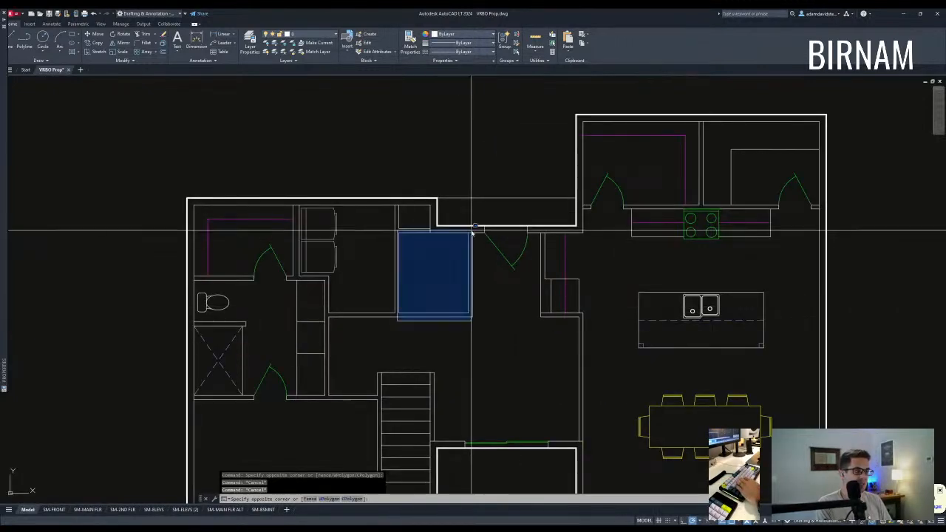
{"action": "key", "text": "Escape"}
{"action": "key", "text": "Escape"}
{"action": "scroll", "coordinate": [436, 304], "scroll_direction": "down", "scroll_amount": 4}
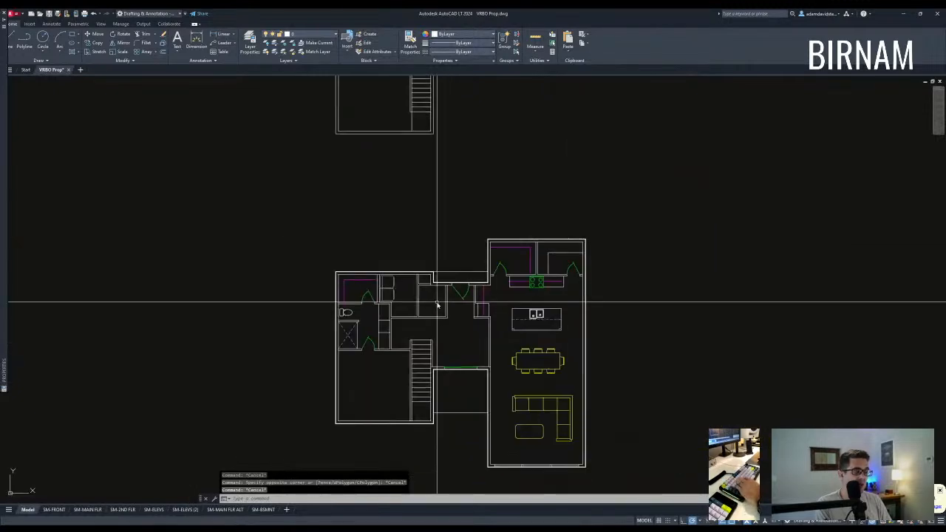
{"action": "scroll", "coordinate": [429, 315], "scroll_direction": "up", "scroll_amount": 2}
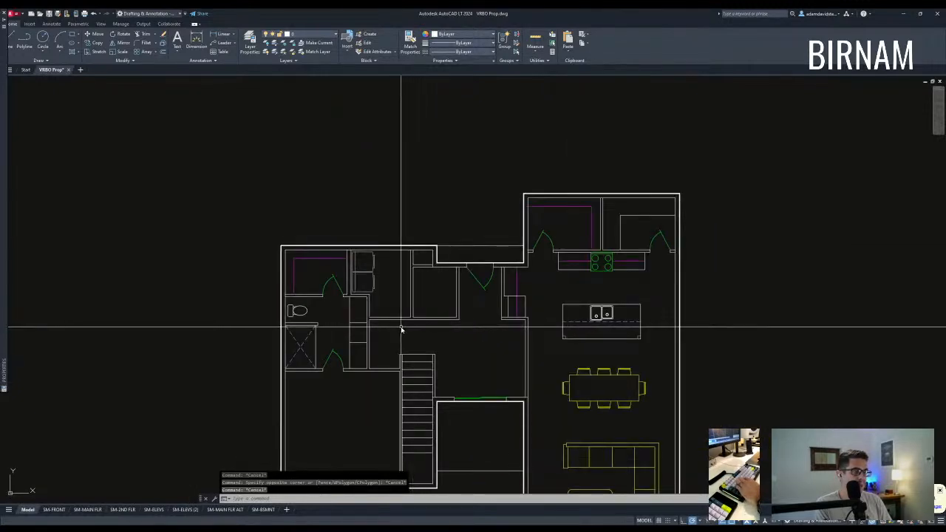
{"action": "left_click", "coordinate": [361, 321]}
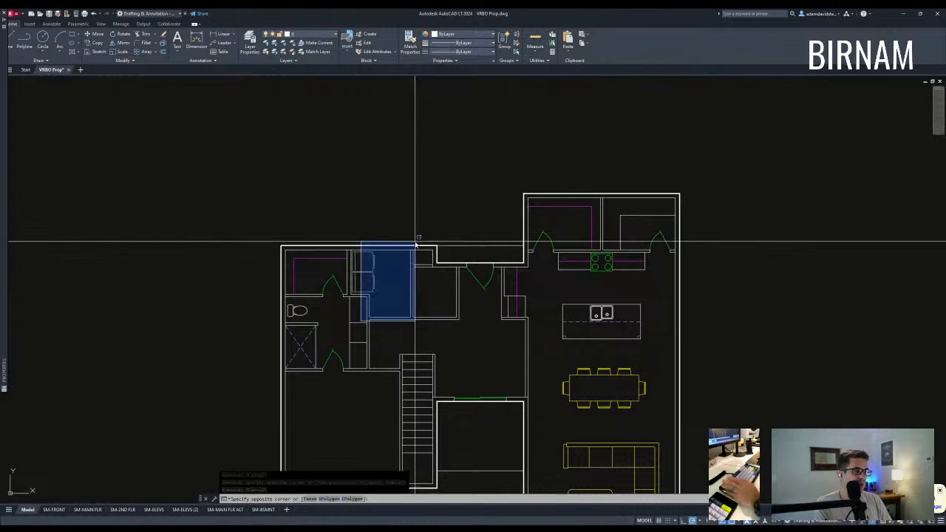
{"action": "key", "text": "Escape"}
{"action": "key", "text": "Escape"}
{"action": "scroll", "coordinate": [458, 248], "scroll_direction": "down", "scroll_amount": 4}
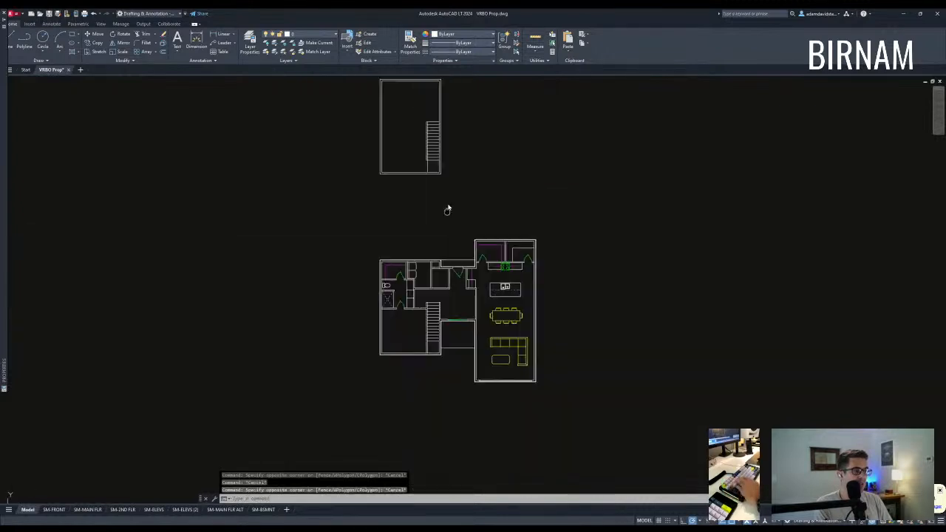
- Count the stair treads from the upper end of the main floor staircase, and clear the selection
{"action": "scroll", "coordinate": [439, 237], "scroll_direction": "up", "scroll_amount": 2}
{"action": "key", "text": "Escape"}
{"action": "scroll", "coordinate": [411, 238], "scroll_direction": "up", "scroll_amount": 2}
{"action": "mouse_move", "coordinate": [417, 237]}
{"action": "middle_mouse_down"}
{"action": "mouse_move", "coordinate": [418, 267]}
{"action": "mouse_move", "coordinate": [451, 323]}
{"action": "mouse_move", "coordinate": [440, 229]}
{"action": "middle_mouse_up"}
{"action": "scroll", "coordinate": [419, 259], "scroll_direction": "down", "scroll_amount": 3}
{"action": "scroll", "coordinate": [450, 328], "scroll_direction": "up", "scroll_amount": 2}
{"action": "scroll", "coordinate": [447, 353], "scroll_direction": "up", "scroll_amount": 1}
{"action": "key", "text": "Escape"}
{"action": "middle_click_drag", "start_coordinate": [426, 190], "coordinate": [428, 238]}
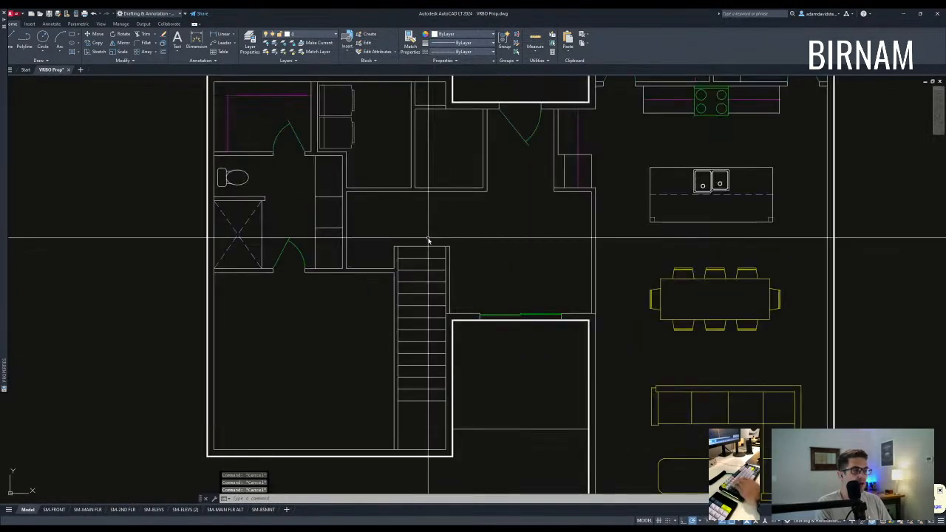
{"action": "scroll", "coordinate": [415, 286], "scroll_direction": "up", "scroll_amount": 2}
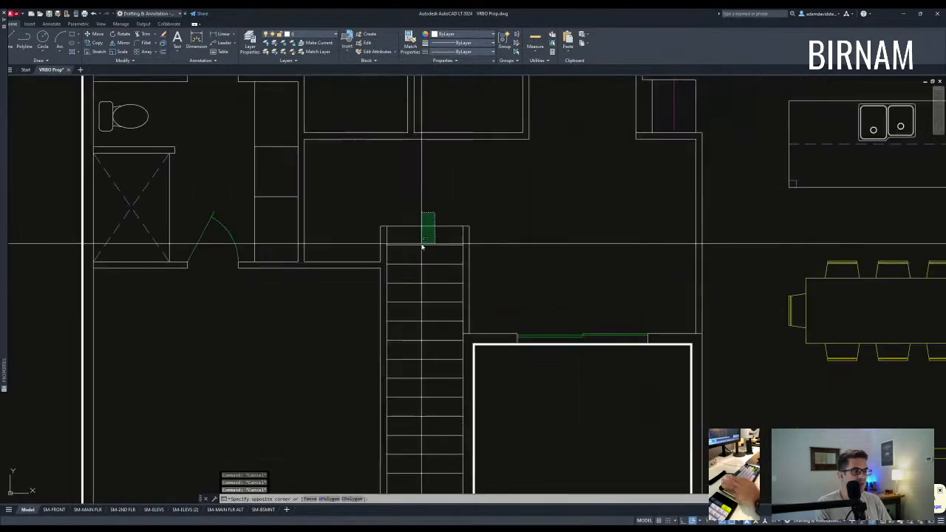
{"action": "key", "text": "Escape"}
{"action": "left_click", "coordinate": [411, 296]}
{"action": "middle_click_drag", "start_coordinate": [435, 299], "coordinate": [433, 227]}
{"action": "left_click", "coordinate": [432, 219]}
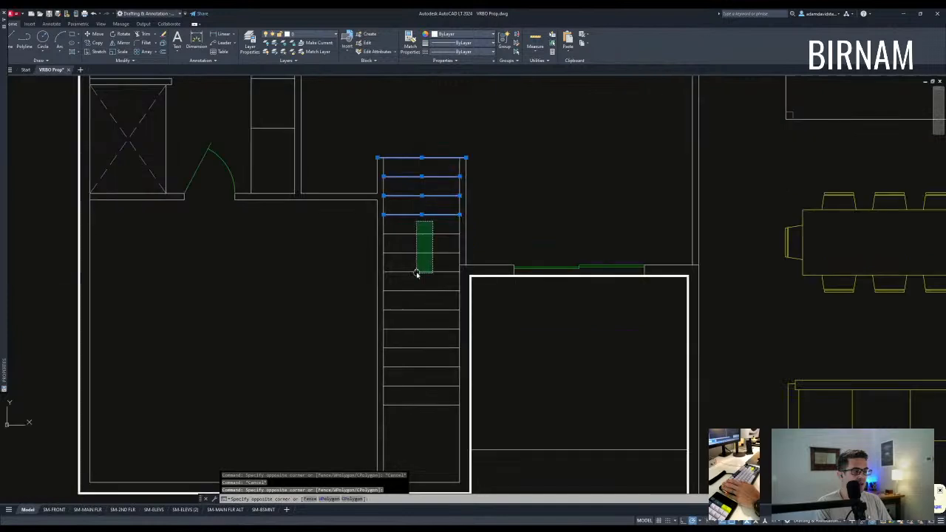
{"action": "left_click", "coordinate": [419, 300]}
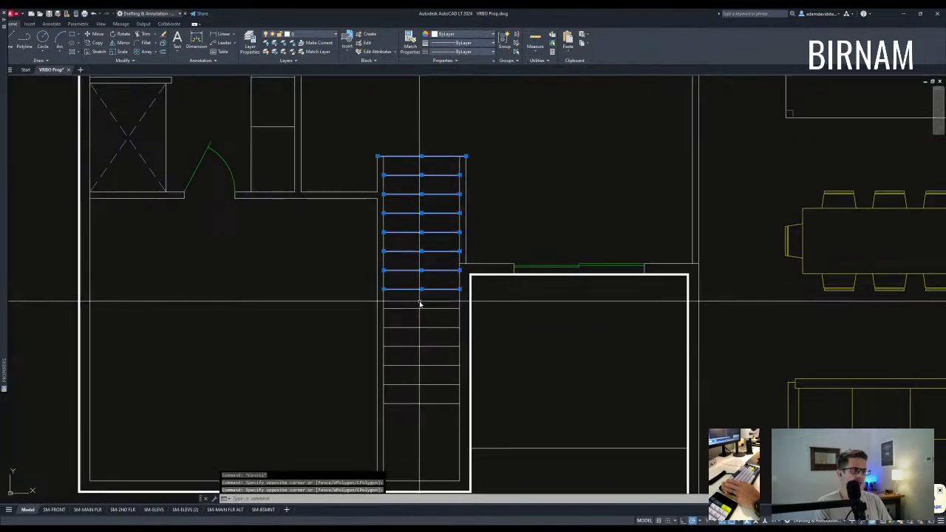
{"action": "key", "text": "Escape"}
{"action": "scroll", "coordinate": [426, 390], "scroll_direction": "down", "scroll_amount": 5}
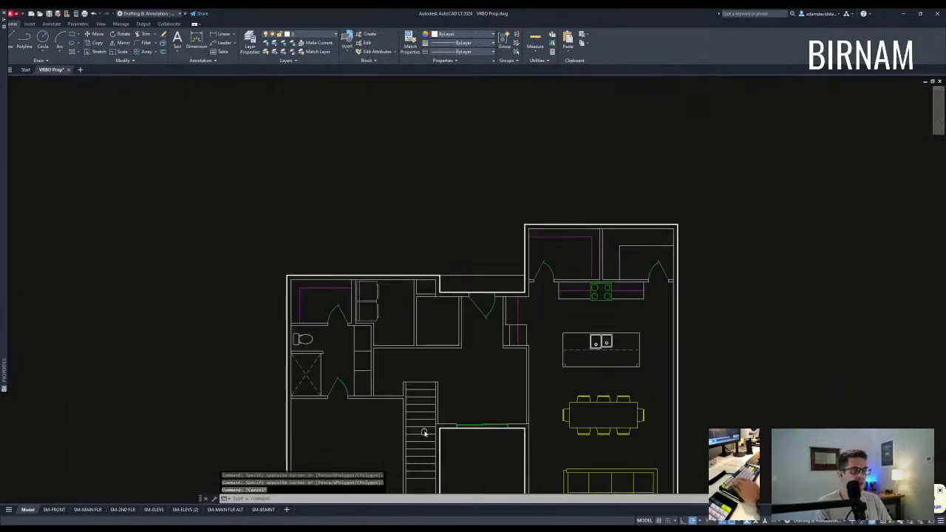
- Stretch the staircase's upper end and its side walls up toward the hall by one tread depth
{"action": "scroll", "coordinate": [439, 348], "scroll_direction": "up", "scroll_amount": 3}
{"action": "scroll", "coordinate": [477, 363], "scroll_direction": "down", "scroll_amount": 3}
{"action": "scroll", "coordinate": [466, 363], "scroll_direction": "up", "scroll_amount": 7}
{"action": "type", "text": "s"}
{"action": "key", "text": "Return"}
{"action": "left_click", "coordinate": [434, 279]}
{"action": "left_click", "coordinate": [249, 244]}
{"action": "key", "text": "Return"}
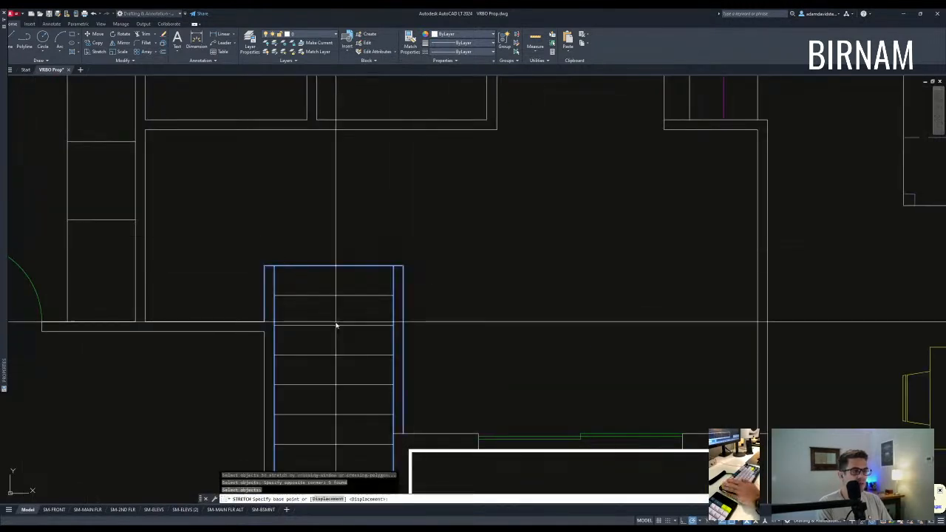
{"action": "left_click", "coordinate": [334, 295]}
{"action": "left_click", "coordinate": [334, 265]}
{"action": "key", "text": "Escape"}
- Copy the uppermost remaining tread line up one tread depth to fill the gap in the lengthened stair
{"action": "left_click", "coordinate": [342, 300]}
{"action": "left_click", "coordinate": [323, 284]}
{"action": "type", "text": "co"}
{"action": "key", "text": "Return"}
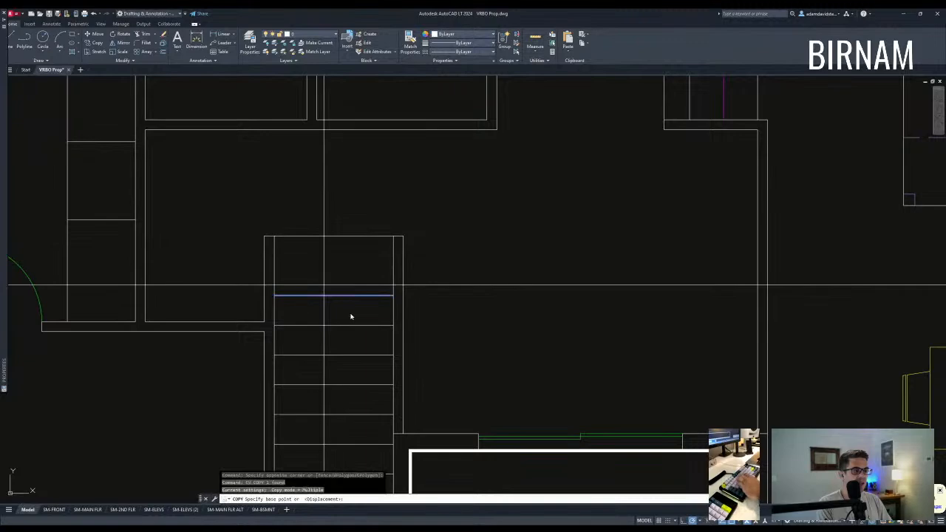
{"action": "left_click", "coordinate": [338, 325]}
{"action": "left_click", "coordinate": [334, 296]}
{"action": "key", "text": "Escape"}
- Measure the clearance between the staircase's upper end and the hall wall above it
{"action": "scroll", "coordinate": [356, 263], "scroll_direction": "down", "scroll_amount": 2}
{"action": "middle_click_drag", "start_coordinate": [358, 263], "coordinate": [362, 300]}
{"action": "type", "text": "di"}
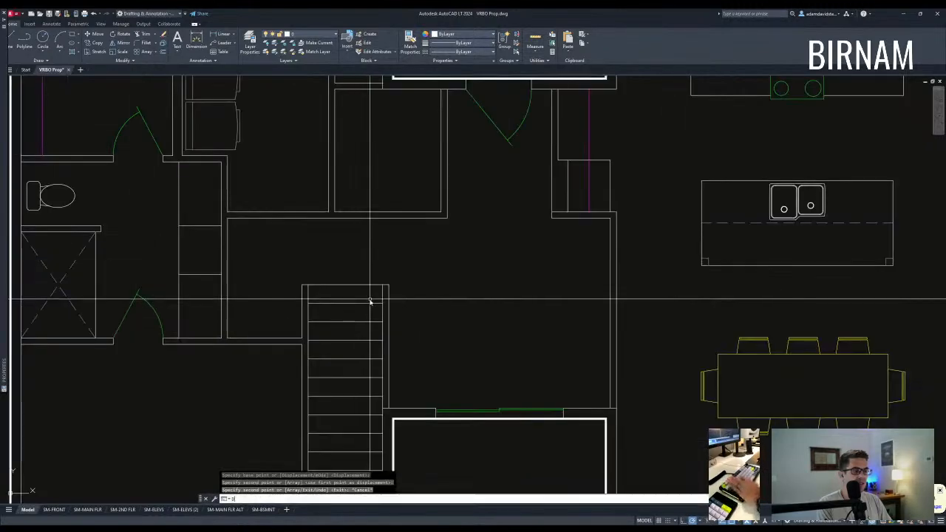
{"action": "key", "text": "Return"}
{"action": "left_click", "coordinate": [387, 283]}
{"action": "left_click", "coordinate": [384, 220]}
{"action": "middle_click_drag", "start_coordinate": [385, 238], "coordinate": [385, 255]}
{"action": "scroll", "coordinate": [385, 255], "scroll_direction": "down", "scroll_amount": 6}
{"action": "key", "text": "Escape"}
{"action": "key", "text": "Escape"}
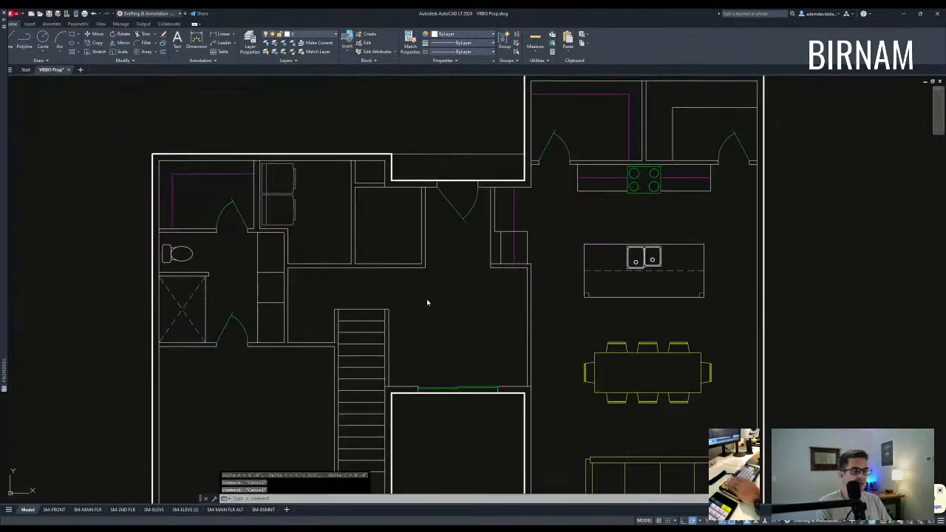
- Stretch the bedroom wing's upper exterior wall and the adjoining porch line outward by 24 inches
{"action": "scroll", "coordinate": [414, 394], "scroll_direction": "up", "scroll_amount": 2}
{"action": "middle_click_drag", "start_coordinate": [413, 394], "coordinate": [432, 362]}
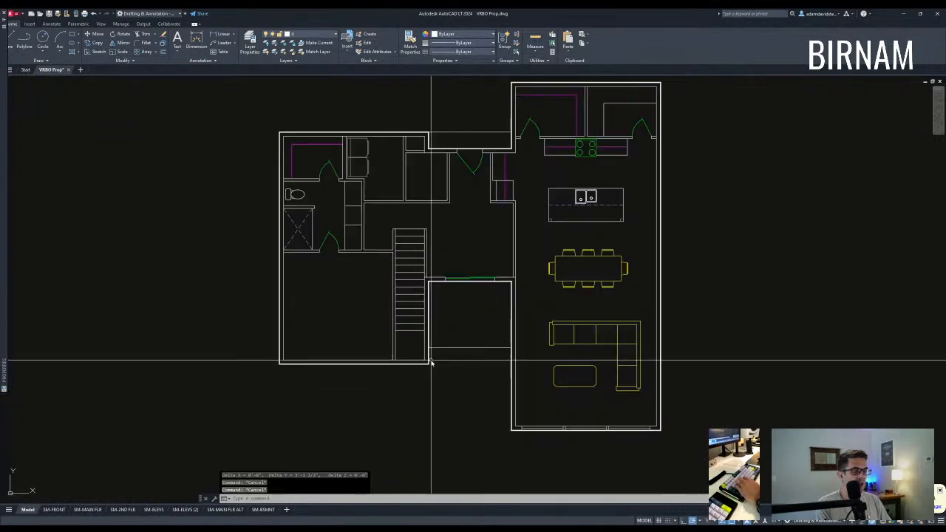
{"action": "type", "text": "st"}
{"action": "key", "text": "Return"}
{"action": "scroll", "coordinate": [495, 222], "scroll_direction": "up", "scroll_amount": 2}
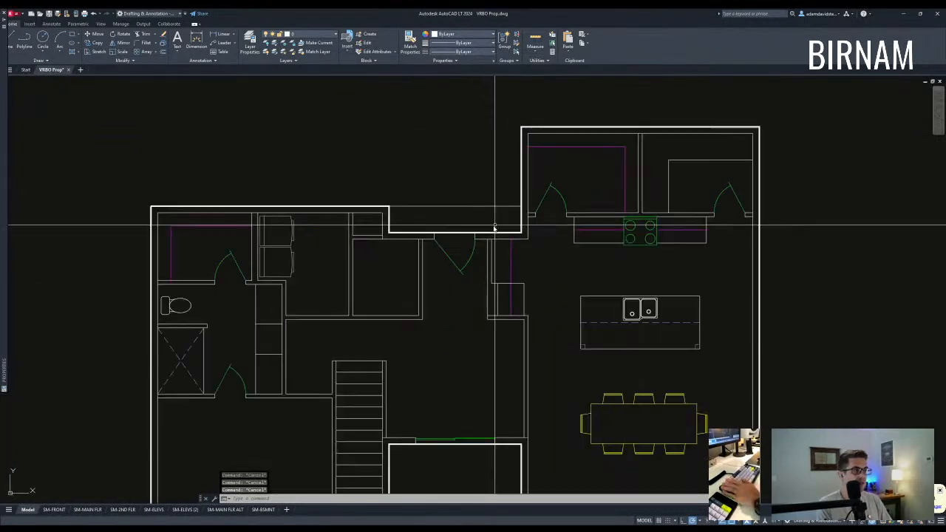
{"action": "left_click", "coordinate": [526, 219]}
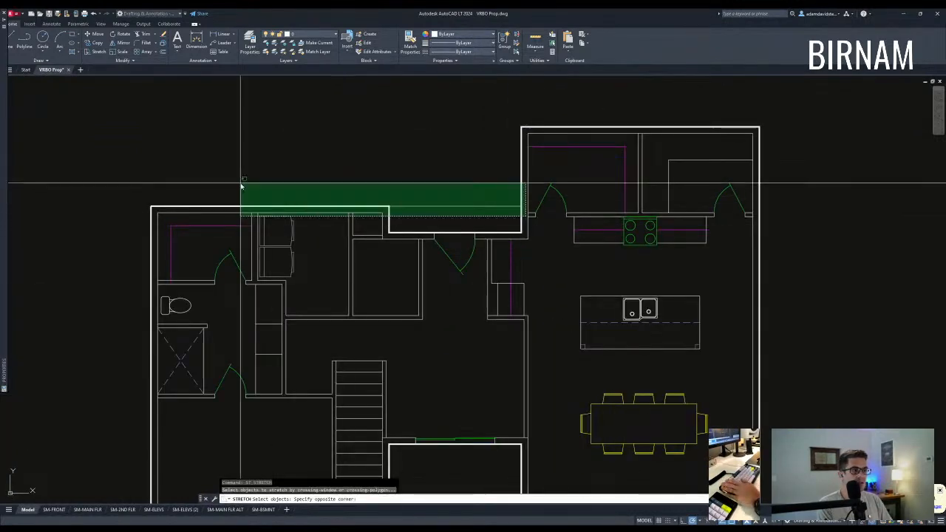
{"action": "left_click", "coordinate": [116, 181]}
{"action": "left_click", "coordinate": [216, 163]}
{"action": "type", "text": "24"}
{"action": "key", "text": "Return"}
{"action": "key", "text": "Escape"}
{"action": "key", "text": "Escape"}
- Stretch the walk-in closet's shelf line up 24 inches to follow the moved exterior wall
{"action": "type", "text": "st"}
{"action": "key", "text": "Return"}
{"action": "left_click", "coordinate": [323, 237]}
{"action": "left_click", "coordinate": [122, 203]}
{"action": "key", "text": "Return"}
{"action": "left_click", "coordinate": [127, 214]}
{"action": "type", "text": "24"}
{"action": "key", "text": "Return"}
{"action": "key", "text": "Escape"}
- Move the two laundry appliances up beside the laundry room's upper exterior wall and fine-tune their position
{"action": "middle_click_drag", "start_coordinate": [232, 260], "coordinate": [249, 280]}
{"action": "left_click", "coordinate": [318, 274]}
{"action": "left_click", "coordinate": [297, 249]}
{"action": "type", "text": "v"}
{"action": "key", "text": "space"}
{"action": "left_click", "coordinate": [305, 266]}
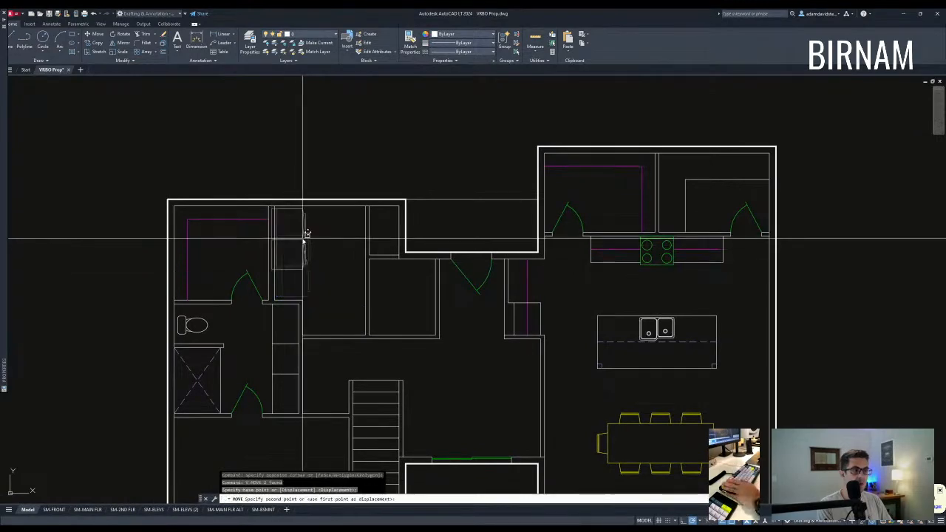
{"action": "left_click", "coordinate": [306, 237]}
{"action": "key", "text": "Escape"}
{"action": "key", "text": "Escape"}
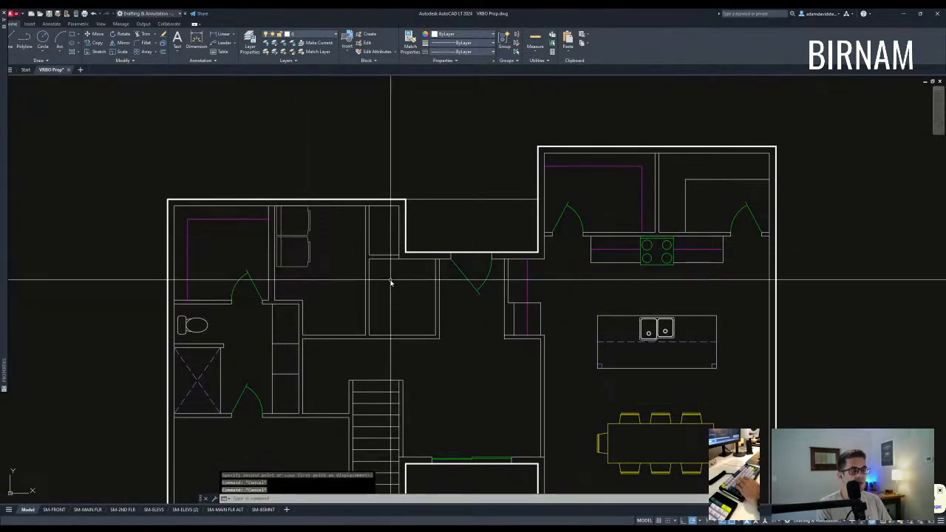
{"action": "left_click", "coordinate": [322, 271]}
{"action": "left_click", "coordinate": [295, 234]}
{"action": "type", "text": "g"}
{"action": "key", "text": "space"}
{"action": "left_click", "coordinate": [321, 245]}
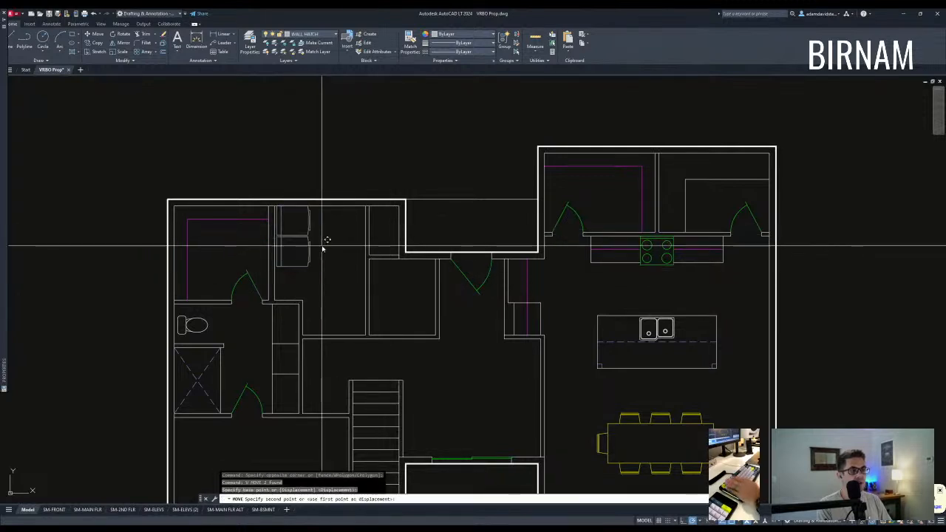
{"action": "left_click", "coordinate": [321, 248]}
{"action": "middle_click_drag", "start_coordinate": [338, 281], "coordinate": [376, 266]}
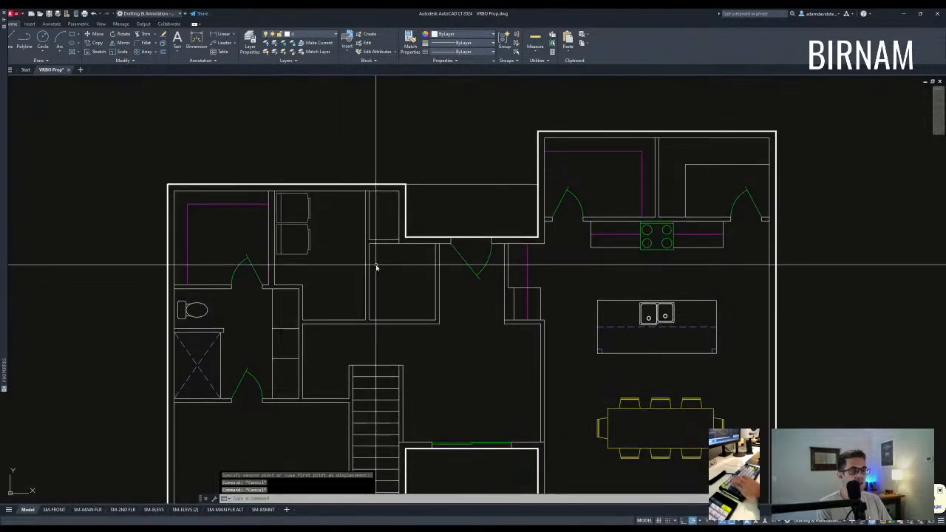
- Fillet the closet wall corner facing the laundry room and erase the leftover partition lines above it
{"action": "type", "text": "f"}
{"action": "key", "text": "space"}
{"action": "left_click", "coordinate": [364, 253]}
{"action": "left_click_drag", "start_coordinate": [374, 228], "coordinate": [356, 209]}
{"action": "type", "text": "e"}
{"action": "key", "text": "Escape"}
{"action": "left_click", "coordinate": [363, 214]}
{"action": "key", "text": "Escape"}
{"action": "left_click", "coordinate": [376, 216]}
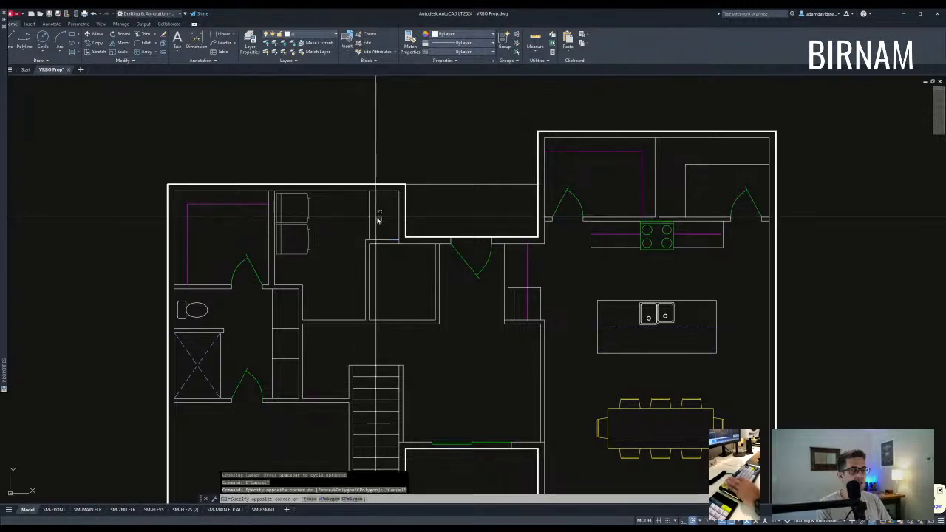
{"action": "left_click", "coordinate": [365, 215]}
{"action": "type", "text": "e"}
{"action": "key", "text": "space"}
{"action": "left_click", "coordinate": [350, 242]}
{"action": "key", "text": "Escape"}
{"action": "key", "text": "Escape"}
- Try to place one flipped laundry appliance in the laundry room's upper corner next to the porch
{"action": "left_click", "coordinate": [328, 263]}
{"action": "left_click", "coordinate": [292, 248]}
{"action": "type", "text": "m"}
{"action": "key", "text": "space"}
{"action": "left_click", "coordinate": [319, 237]}
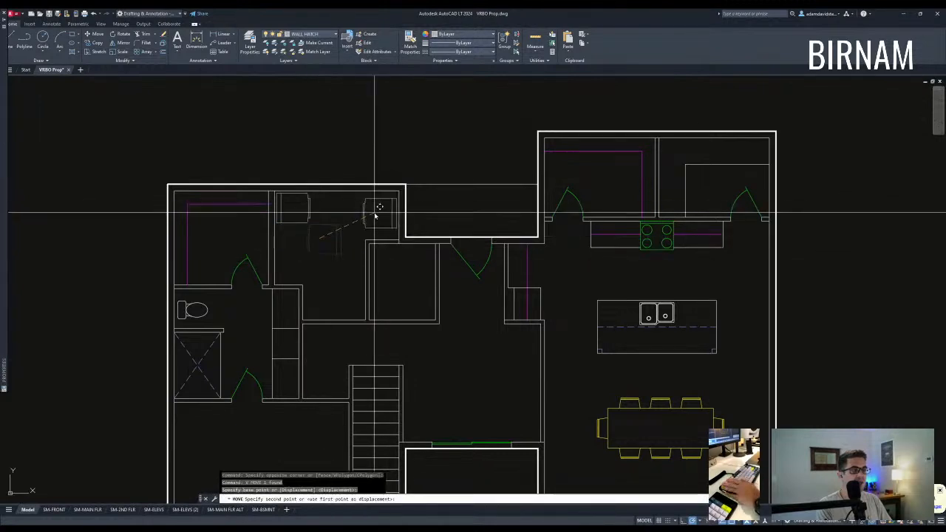
{"action": "left_click", "coordinate": [375, 215]}
{"action": "key", "text": "Escape"}
{"action": "key", "text": "Escape"}
- Try erasing the remaining laundry appliance beside the walk-in closet wall
{"action": "left_click", "coordinate": [319, 233]}
{"action": "left_click", "coordinate": [283, 215]}
{"action": "type", "text": "e"}
{"action": "key", "text": "space"}
{"action": "left_click", "coordinate": [279, 261]}
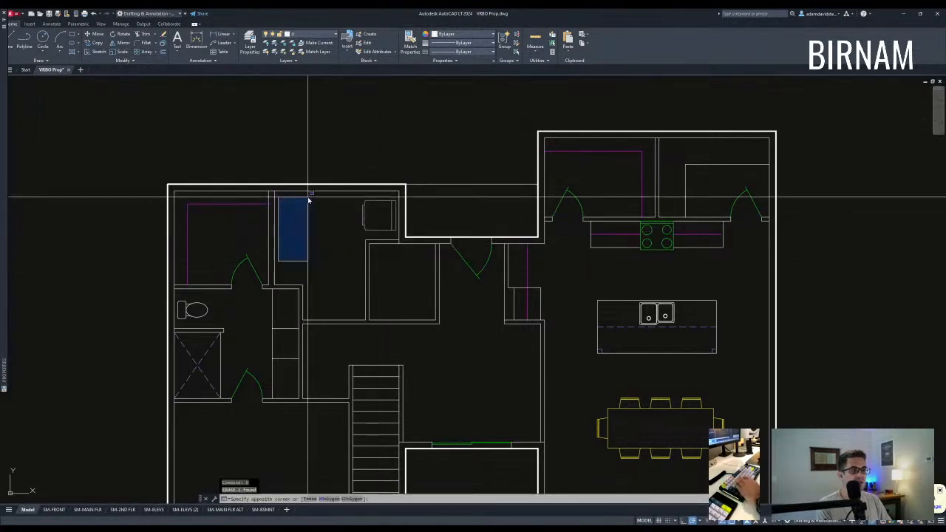
{"action": "key", "text": "Escape"}
{"action": "key", "text": "Escape"}
- Undo the laundry appliance's erasure and the other appliance's relocation
{"action": "scroll", "coordinate": [309, 211], "scroll_direction": "down", "scroll_amount": 2}
{"action": "key", "text": "ctrl+z"}
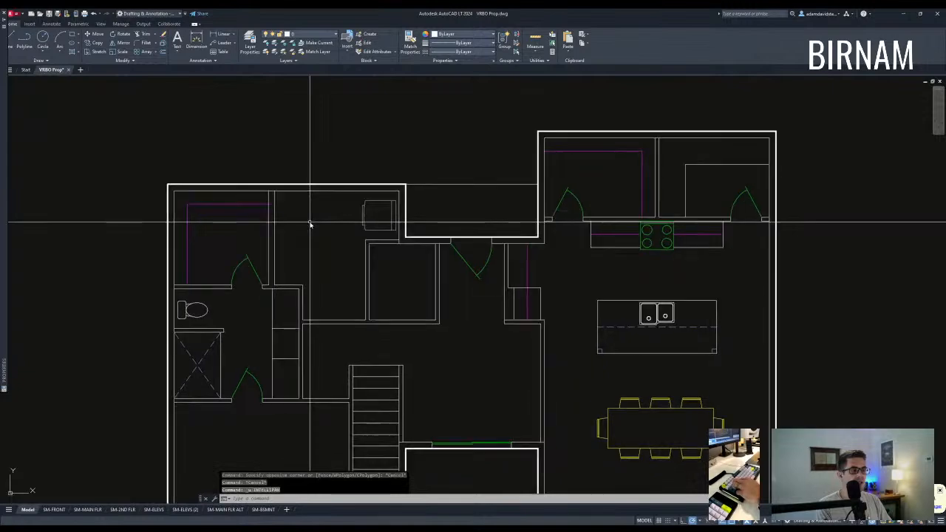
{"action": "key", "text": "Escape"}
- Stretch the upper wall of the separate level outline above the main floor plan outward by 24 inches
{"action": "scroll", "coordinate": [341, 278], "scroll_direction": "down", "scroll_amount": 3}
{"action": "middle_click_drag", "start_coordinate": [341, 280], "coordinate": [349, 294]}
{"action": "middle_click_drag", "start_coordinate": [369, 331], "coordinate": [367, 322]}
{"action": "middle_click_drag", "start_coordinate": [387, 218], "coordinate": [387, 325]}
{"action": "scroll", "coordinate": [384, 284], "scroll_direction": "down", "scroll_amount": 6}
{"action": "scroll", "coordinate": [373, 281], "scroll_direction": "up", "scroll_amount": 4}
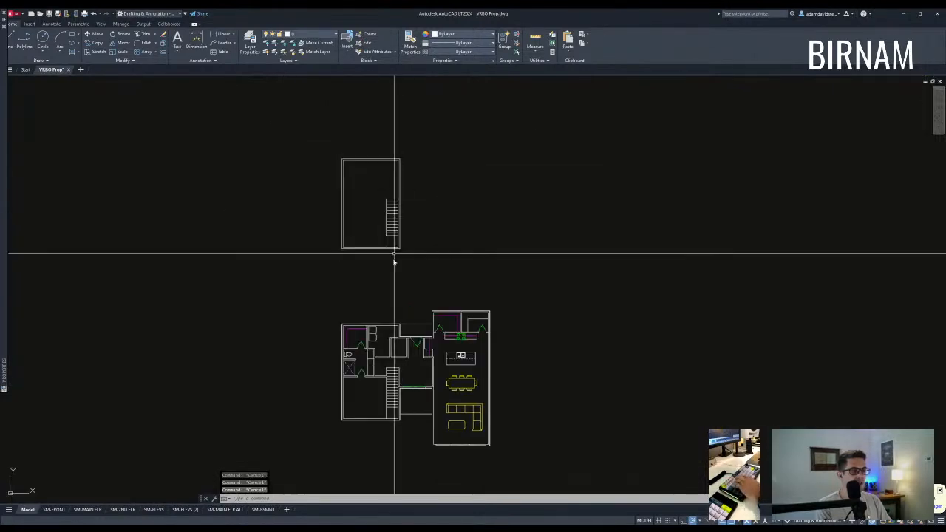
{"action": "type", "text": "s"}
{"action": "key", "text": "space"}
{"action": "left_click", "coordinate": [422, 144]}
{"action": "left_click", "coordinate": [320, 171]}
{"action": "key", "text": "space"}
{"action": "left_click", "coordinate": [320, 170]}
{"action": "type", "text": "24"}
{"action": "key", "text": "space"}
{"action": "key", "text": "Escape"}
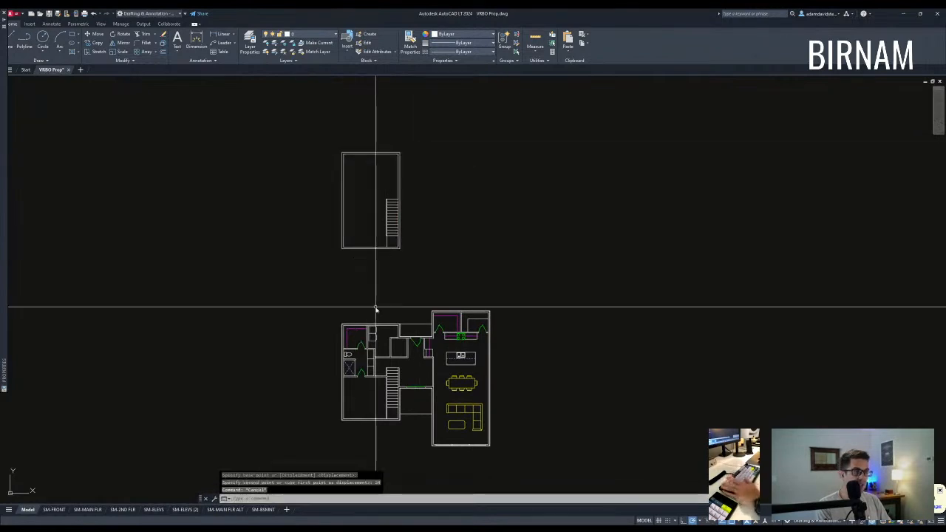
{"action": "middle_click_drag", "start_coordinate": [376, 308], "coordinate": [373, 264]}
{"action": "left_click", "coordinate": [323, 401]}
{"action": "left_click", "coordinate": [410, 250]}
{"action": "type", "text": "co"}
{"action": "left_click", "coordinate": [370, 331]}
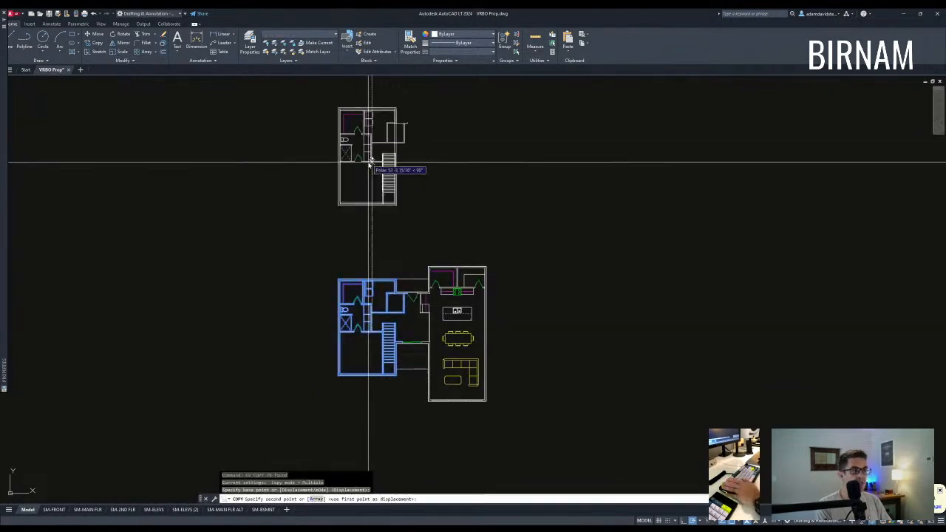
{"action": "key", "text": "Escape"}
{"action": "key", "text": "Escape"}
- Stretch the hall-side wall of the laundry room and the adjoining closet up 8 inches to widen the hall
{"action": "scroll", "coordinate": [399, 325], "scroll_direction": "up", "scroll_amount": 8}
{"action": "scroll", "coordinate": [417, 229], "scroll_direction": "down", "scroll_amount": 5}
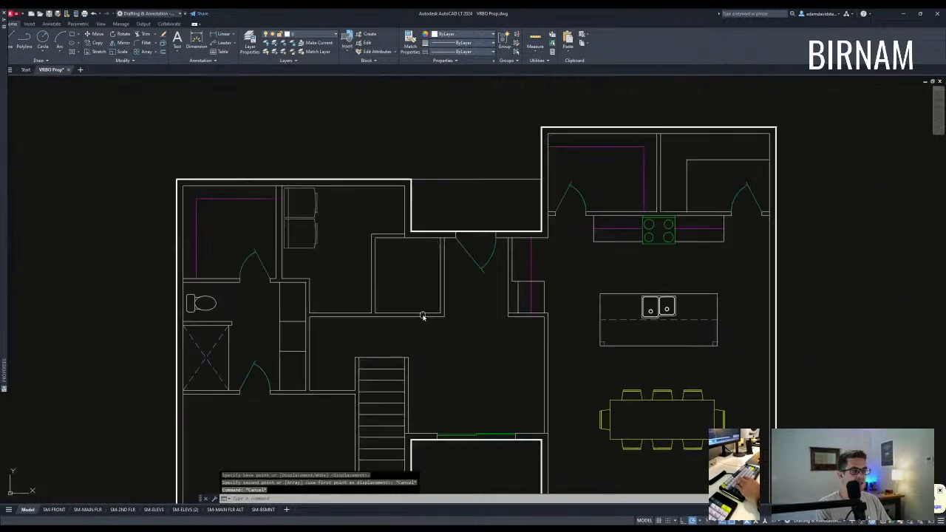
{"action": "scroll", "coordinate": [463, 332], "scroll_direction": "up", "scroll_amount": 4}
{"action": "type", "text": "s"}
{"action": "key", "text": "space"}
{"action": "left_click", "coordinate": [508, 318]}
{"action": "left_click", "coordinate": [242, 287]}
{"action": "key", "text": "space"}
{"action": "left_click", "coordinate": [274, 264]}
{"action": "type", "text": "8"}
{"action": "key", "text": "space"}
{"action": "scroll", "coordinate": [349, 324], "scroll_direction": "down", "scroll_amount": 3}
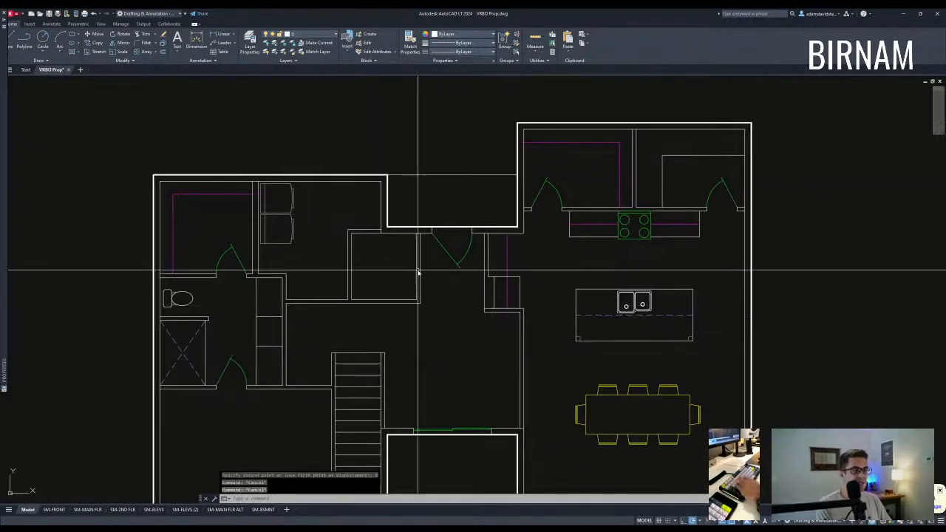
{"action": "scroll", "coordinate": [381, 318], "scroll_direction": "up", "scroll_amount": 1}
{"action": "scroll", "coordinate": [375, 268], "scroll_direction": "down", "scroll_amount": 3}
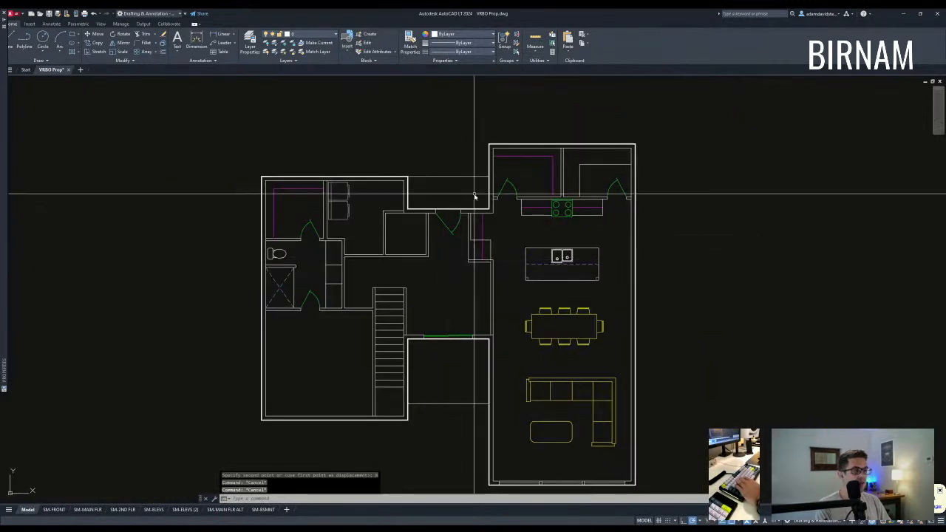
{"action": "middle_click_drag", "start_coordinate": [456, 245], "coordinate": [449, 304]}
{"action": "middle_click_drag", "start_coordinate": [430, 334], "coordinate": [445, 310]}
{"action": "scroll", "coordinate": [400, 297], "scroll_direction": "up", "scroll_amount": 4}
{"action": "scroll", "coordinate": [371, 298], "scroll_direction": "up", "scroll_amount": 2}
{"action": "type", "text": "st"}
{"action": "key", "text": "space"}
{"action": "key", "text": "Escape"}
{"action": "scroll", "coordinate": [362, 301], "scroll_direction": "down", "scroll_amount": 2}
{"action": "middle_click_drag", "start_coordinate": [359, 304], "coordinate": [419, 307]}
{"action": "scroll", "coordinate": [446, 283], "scroll_direction": "down", "scroll_amount": 6}
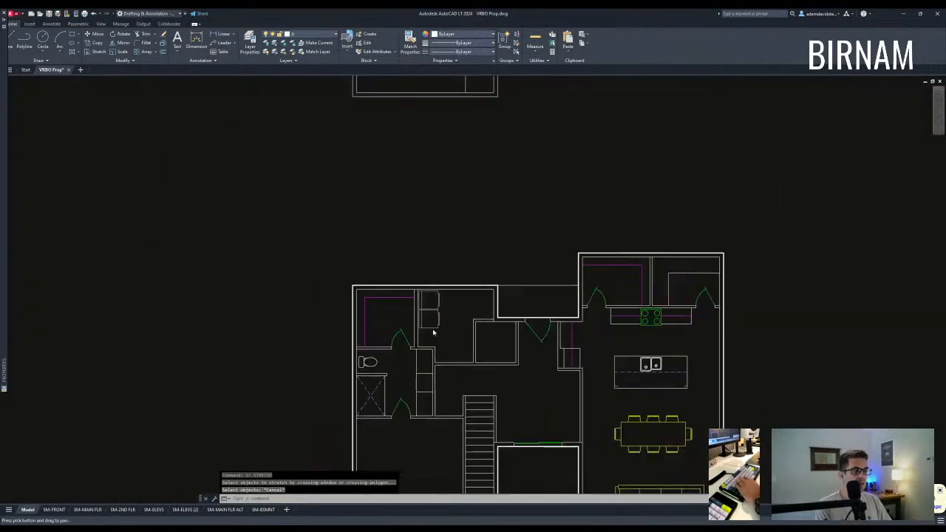
{"action": "middle_click_drag", "start_coordinate": [491, 181], "coordinate": [453, 335]}
{"action": "middle_click_drag", "start_coordinate": [443, 251], "coordinate": [443, 209]}
{"action": "key", "text": "Escape"}
{"action": "key", "text": "Escape"}
{"action": "scroll", "coordinate": [437, 207], "scroll_direction": "up", "scroll_amount": 2}
{"action": "type", "text": "o"}
{"action": "key", "text": "space"}
{"action": "type", "text": "24"}
{"action": "key", "text": "space"}
{"action": "key", "text": "Escape"}
{"action": "key", "text": "Escape"}
- Erase the two leftover interior lines from the separate level outline above the main floor plan
{"action": "scroll", "coordinate": [481, 390], "scroll_direction": "down", "scroll_amount": 2}
{"action": "middle_click_drag", "start_coordinate": [493, 359], "coordinate": [472, 227]}
{"action": "scroll", "coordinate": [454, 365], "scroll_direction": "up", "scroll_amount": 4}
{"action": "key", "text": "Escape"}
{"action": "key", "text": "Escape"}
{"action": "middle_click_drag", "start_coordinate": [454, 378], "coordinate": [450, 297]}
{"action": "middle_click_drag", "start_coordinate": [432, 89], "coordinate": [462, 497]}
{"action": "middle_click_drag", "start_coordinate": [444, 122], "coordinate": [444, 350]}
{"action": "key", "text": "e"}
{"action": "key", "text": "space"}
{"action": "key", "text": "Escape"}
{"action": "left_click", "coordinate": [456, 235]}
{"action": "left_click", "coordinate": [417, 153]}
{"action": "key", "text": "e"}
{"action": "key", "text": "space"}
{"action": "key", "text": "Escape"}
- Copy the stair and its side wall from the main floor plan into the matching corner of the separate level outline
{"action": "scroll", "coordinate": [399, 96], "scroll_direction": "down", "scroll_amount": 4}
{"action": "scroll", "coordinate": [432, 474], "scroll_direction": "up", "scroll_amount": 4}
{"action": "middle_click_drag", "start_coordinate": [431, 474], "coordinate": [425, 403]}
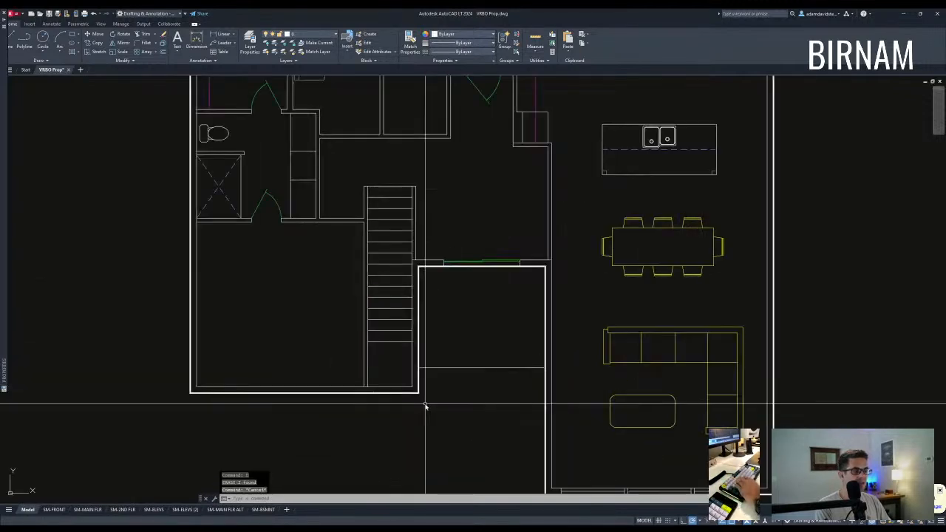
{"action": "left_click", "coordinate": [390, 201]}
{"action": "type", "text": "co"}
{"action": "key", "text": "space"}
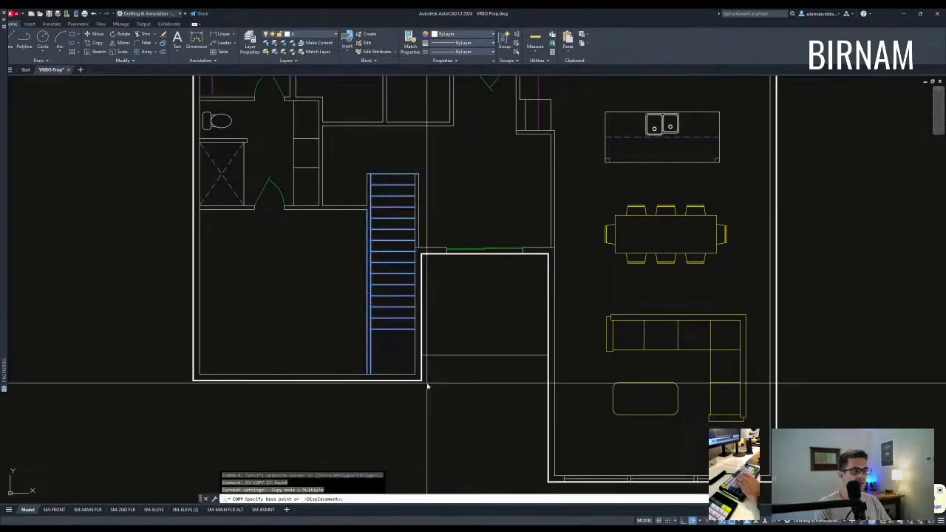
{"action": "scroll", "coordinate": [422, 387], "scroll_direction": "down", "scroll_amount": 4}
{"action": "scroll", "coordinate": [412, 334], "scroll_direction": "up", "scroll_amount": 3}
{"action": "middle_click_drag", "start_coordinate": [429, 124], "coordinate": [371, 284]}
{"action": "left_click", "coordinate": [385, 135]}
{"action": "key", "text": "Escape"}
{"action": "key", "text": "Escape"}
- Clean up the top end of the copied stair, trimming its top line at the inner face of the exterior wall
{"action": "scroll", "coordinate": [369, 196], "scroll_direction": "up", "scroll_amount": 5}
{"action": "type", "text": "ex"}
{"action": "key", "text": "space"}
{"action": "left_click", "coordinate": [355, 260]}
{"action": "key", "text": "Escape"}
{"action": "middle_click_drag", "start_coordinate": [404, 207], "coordinate": [406, 261]}
{"action": "type", "text": "tr"}
{"action": "key", "text": "space"}
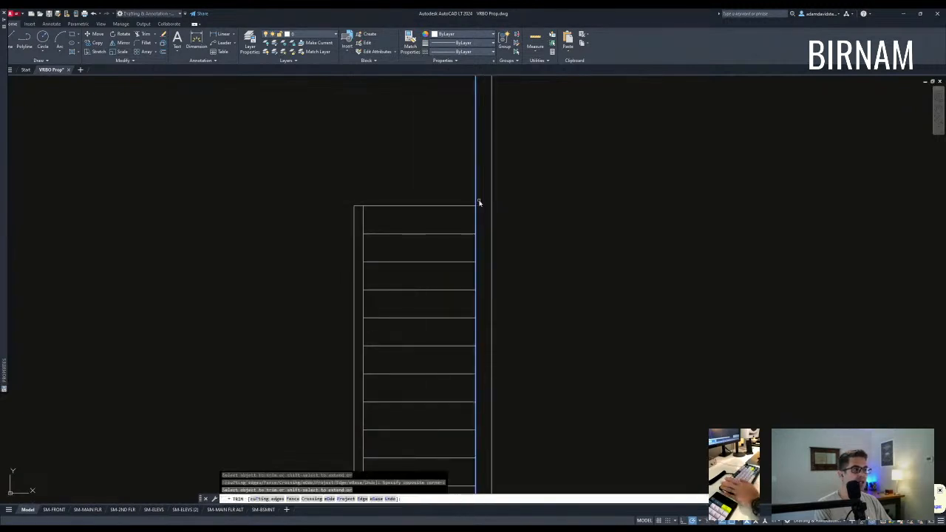
{"action": "key", "text": "Escape"}
{"action": "key", "text": "Escape"}
{"action": "key", "text": "Escape"}
{"action": "scroll", "coordinate": [479, 202], "scroll_direction": "down", "scroll_amount": 5}
{"action": "scroll", "coordinate": [428, 392], "scroll_direction": "up", "scroll_amount": 6}
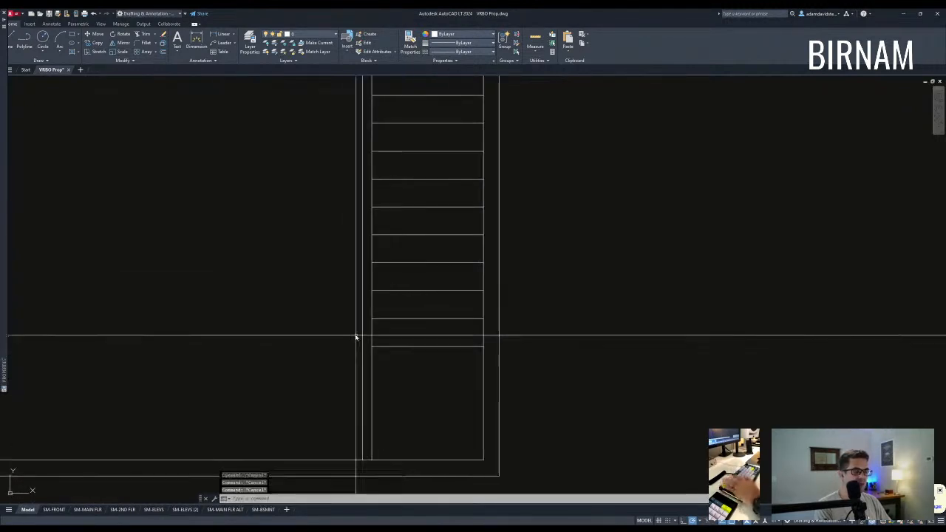
- Extend the copied stair's lowest tread line across the stair wall and trim the wall's outer line below it
{"action": "type", "text": "ex"}
{"action": "key", "text": "space"}
{"action": "left_click", "coordinate": [367, 340]}
{"action": "left_click", "coordinate": [359, 343]}
{"action": "key", "text": "space"}
{"action": "left_click", "coordinate": [391, 350]}
{"action": "left_click", "coordinate": [387, 341]}
{"action": "key", "text": "Escape"}
{"action": "type", "text": "tr"}
{"action": "key", "text": "space"}
{"action": "left_click", "coordinate": [391, 366]}
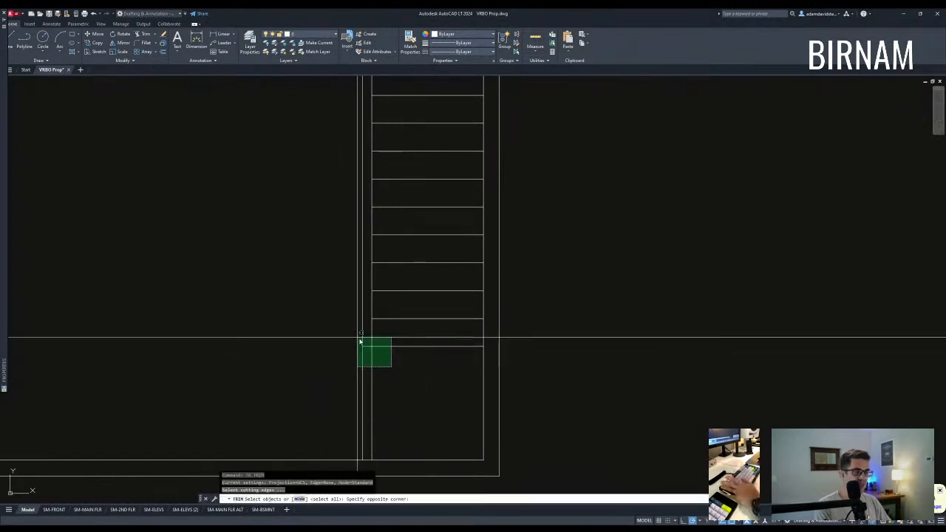
{"action": "left_click", "coordinate": [360, 341]}
{"action": "key", "text": "Escape"}
{"action": "key", "text": "Escape"}
{"action": "scroll", "coordinate": [370, 384], "scroll_direction": "down", "scroll_amount": 5}
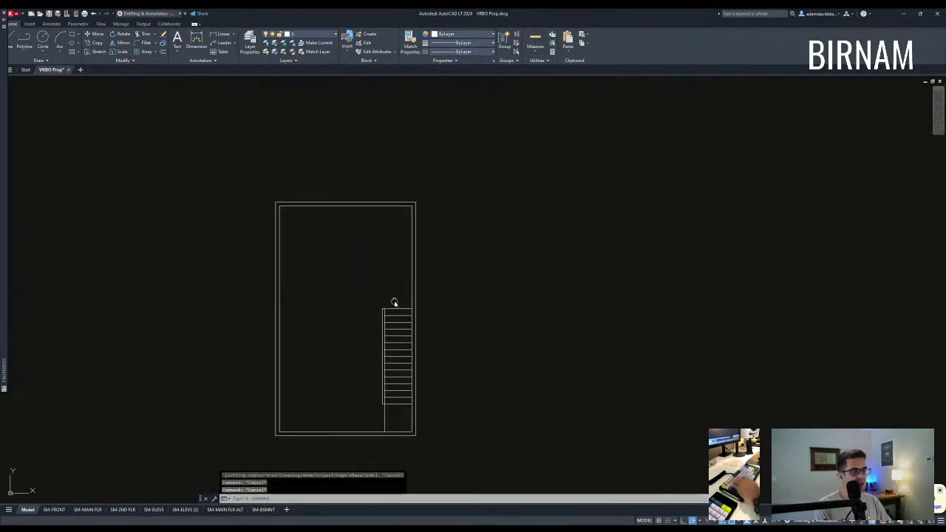
- Examine the separate level outline and its copied stair against the main floor plan
{"action": "scroll", "coordinate": [473, 312], "scroll_direction": "down", "scroll_amount": 3}
{"action": "middle_click_drag", "start_coordinate": [473, 312], "coordinate": [473, 205]}
{"action": "scroll", "coordinate": [437, 346], "scroll_direction": "up", "scroll_amount": 3}
{"action": "middle_click_drag", "start_coordinate": [458, 317], "coordinate": [455, 398]}
{"action": "scroll", "coordinate": [456, 395], "scroll_direction": "down", "scroll_amount": 2}
{"action": "scroll", "coordinate": [459, 109], "scroll_direction": "up", "scroll_amount": 5}
{"action": "middle_click_drag", "start_coordinate": [461, 112], "coordinate": [465, 205]}
{"action": "scroll", "coordinate": [466, 214], "scroll_direction": "down", "scroll_amount": 5}
{"action": "middle_click_drag", "start_coordinate": [485, 361], "coordinate": [480, 219]}
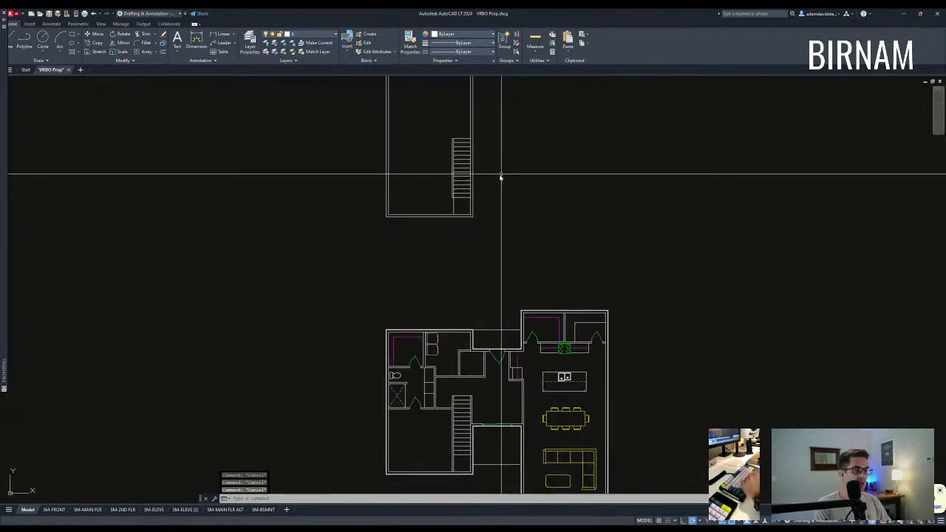
{"action": "middle_click_drag", "start_coordinate": [543, 190], "coordinate": [530, 208]}
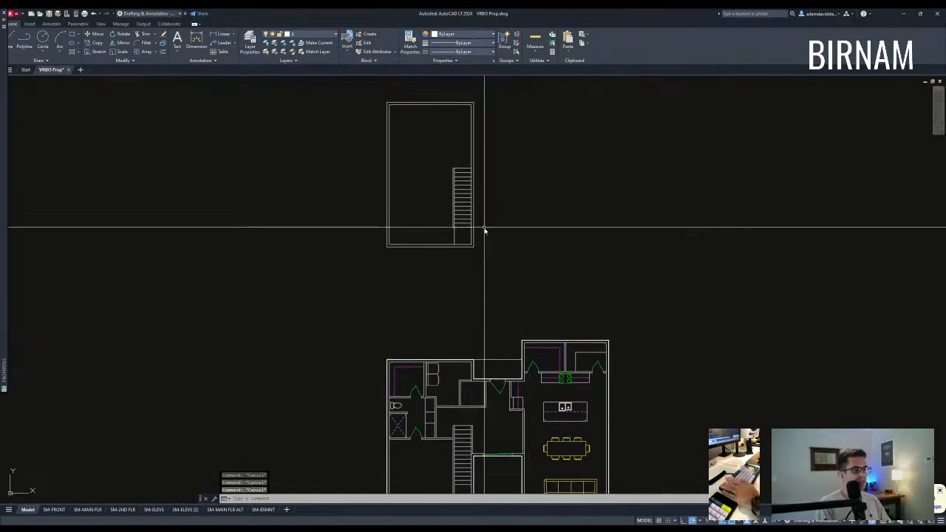
{"action": "middle_click_drag", "start_coordinate": [443, 247], "coordinate": [440, 272]}
{"action": "scroll", "coordinate": [533, 421], "scroll_direction": "up", "scroll_amount": 2}
{"action": "scroll", "coordinate": [513, 411], "scroll_direction": "up", "scroll_amount": 2}
{"action": "middle_click_drag", "start_coordinate": [425, 439], "coordinate": [445, 489]}
{"action": "scroll", "coordinate": [444, 487], "scroll_direction": "down", "scroll_amount": 2}
{"action": "scroll", "coordinate": [429, 396], "scroll_direction": "down", "scroll_amount": 2}
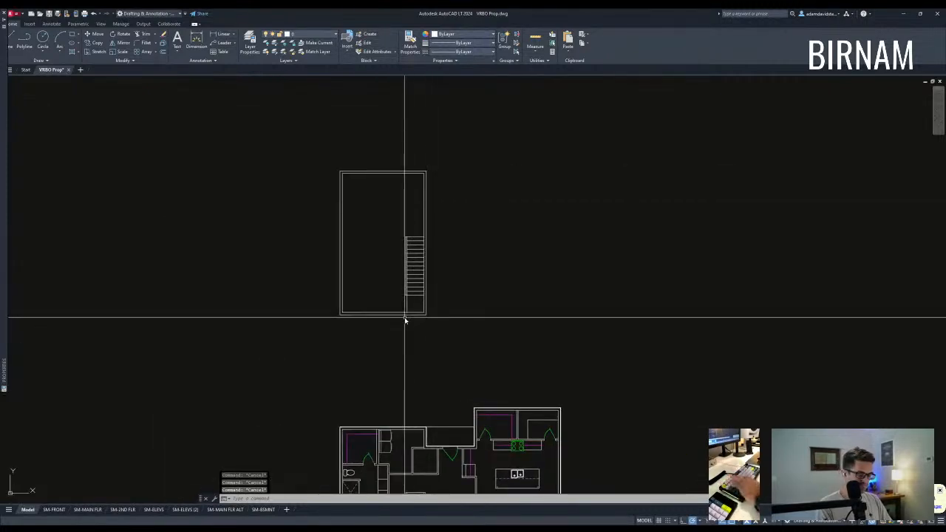
- Offset the stair wall's outer line 3'-6" into the separate level and offset the new line 3.5 inches to form a hall wall
{"action": "type", "text": "o"}
{"action": "key", "text": "Return"}
{"action": "type", "text": "4"}
{"action": "key", "text": "Return"}
{"action": "scroll", "coordinate": [401, 275], "scroll_direction": "up", "scroll_amount": 4}
{"action": "left_click", "coordinate": [410, 295]}
{"action": "left_click", "coordinate": [392, 303]}
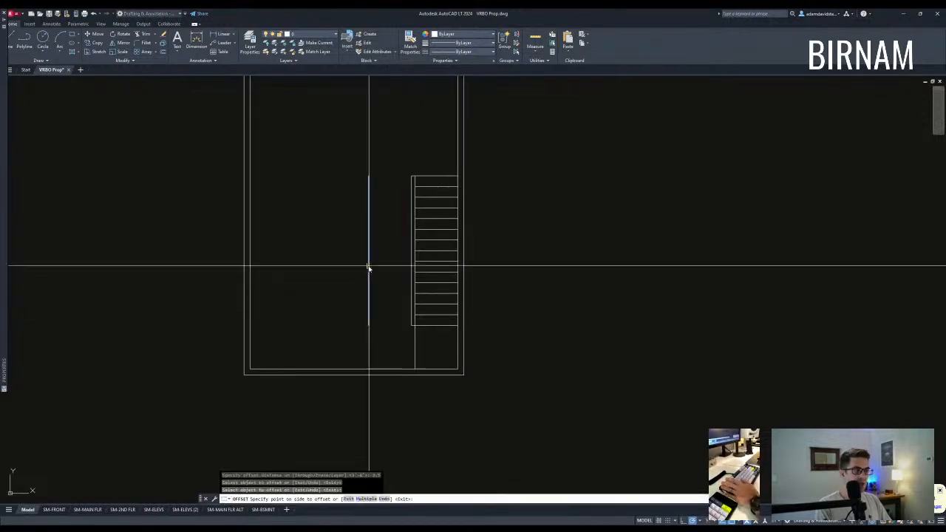
{"action": "left_click", "coordinate": [358, 276]}
{"action": "key", "text": "Escape"}
- Extend both hall wall lines down to the lower exterior wall of the separate level
{"action": "middle_click_drag", "start_coordinate": [374, 325], "coordinate": [399, 303]}
{"action": "type", "text": "ex"}
{"action": "left_click", "coordinate": [409, 365]}
{"action": "left_click", "coordinate": [392, 340]}
{"action": "key", "text": "Return"}
{"action": "left_click", "coordinate": [400, 307]}
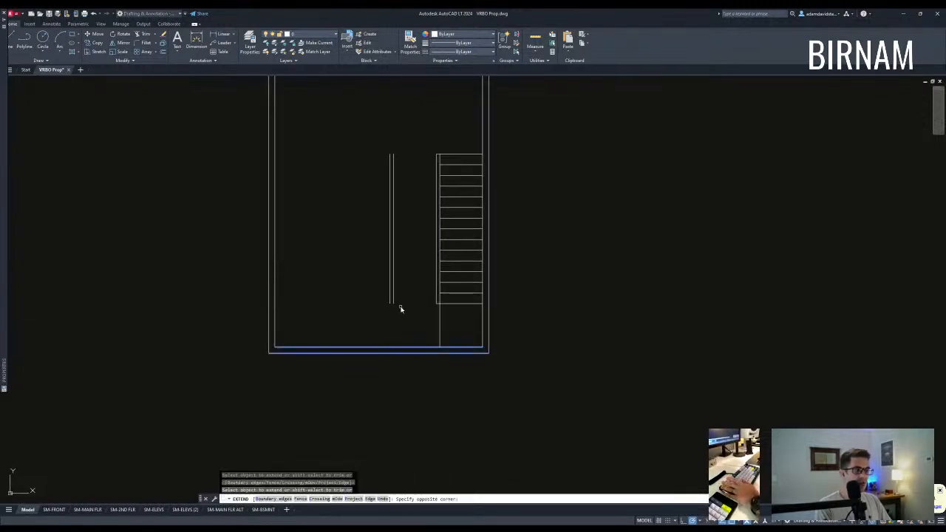
{"action": "left_click", "coordinate": [382, 283]}
{"action": "key", "text": "Escape"}
- Extend both hall wall lines up to the upper exterior wall of the separate level
{"action": "middle_click_drag", "start_coordinate": [392, 261], "coordinate": [398, 304]}
{"action": "scroll", "coordinate": [436, 204], "scroll_direction": "down", "scroll_amount": 3}
{"action": "middle_click_drag", "start_coordinate": [436, 204], "coordinate": [443, 294]}
{"action": "key", "text": "Escape"}
{"action": "key", "text": "Escape"}
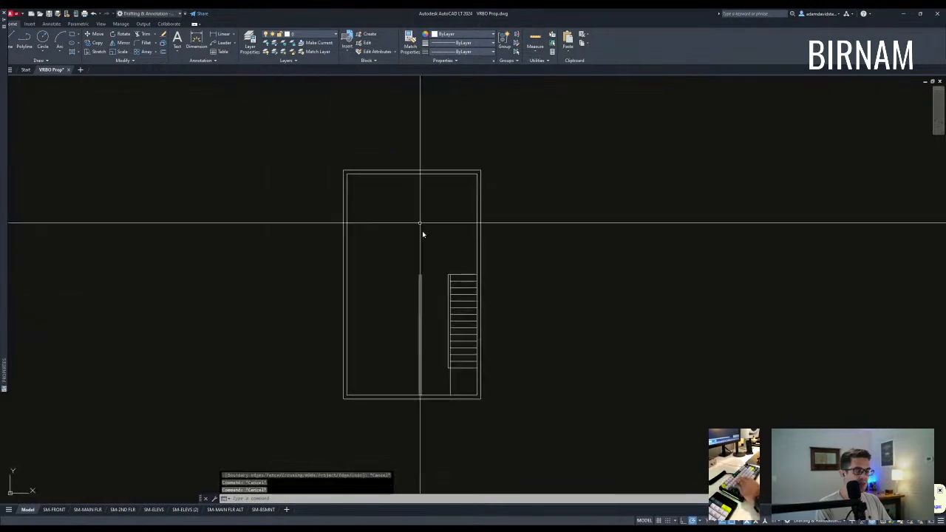
{"action": "middle_click_drag", "start_coordinate": [421, 215], "coordinate": [424, 220]}
{"action": "type", "text": "recex"}
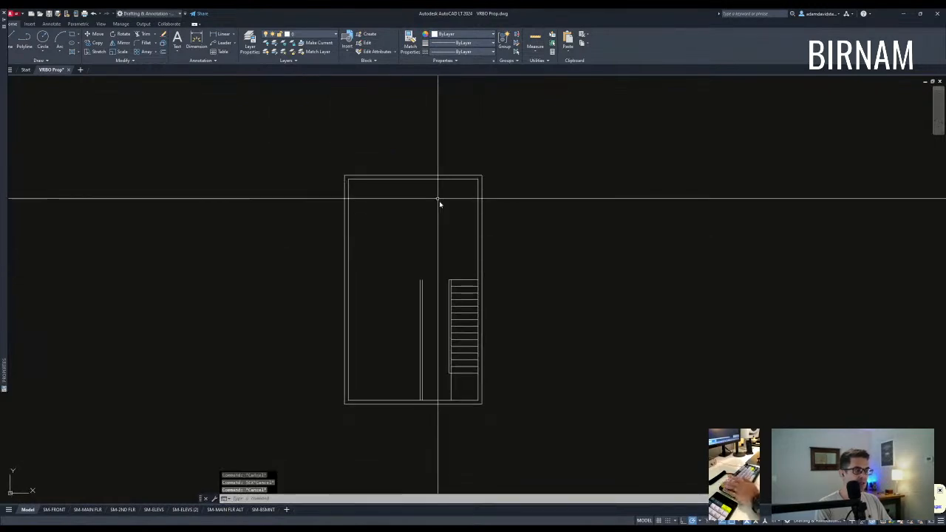
{"action": "left_click", "coordinate": [439, 186]}
{"action": "left_click", "coordinate": [420, 299]}
{"action": "key", "text": "Escape"}
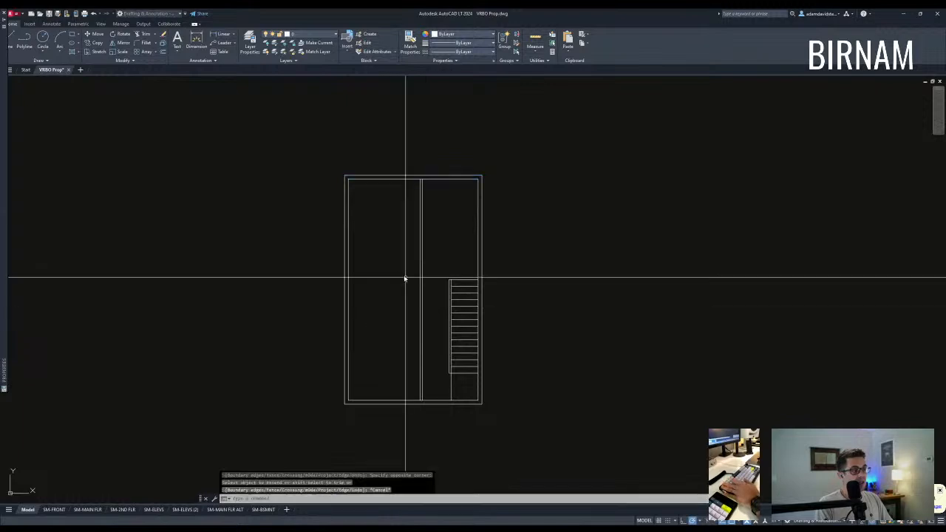
- Draw a midline from the exterior wall to the hall wall and replace it with lines offset 12.5 inches to either side
{"action": "type", "text": "l"}
{"action": "left_click", "coordinate": [420, 289]}
{"action": "key", "text": "Escape"}
{"action": "type", "text": "o 12"}
{"action": "key", "text": "space"}
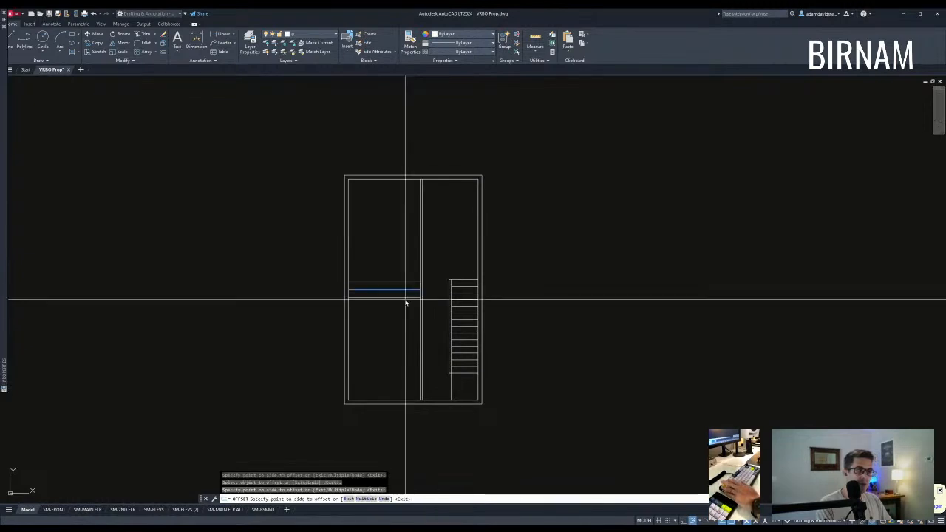
{"action": "left_click", "coordinate": [405, 303]}
{"action": "key", "text": "Escape"}
- Draw a divider line between the midpoints of the two closet lines and offset it 1.75 inches to both sides
{"action": "type", "text": "l"}
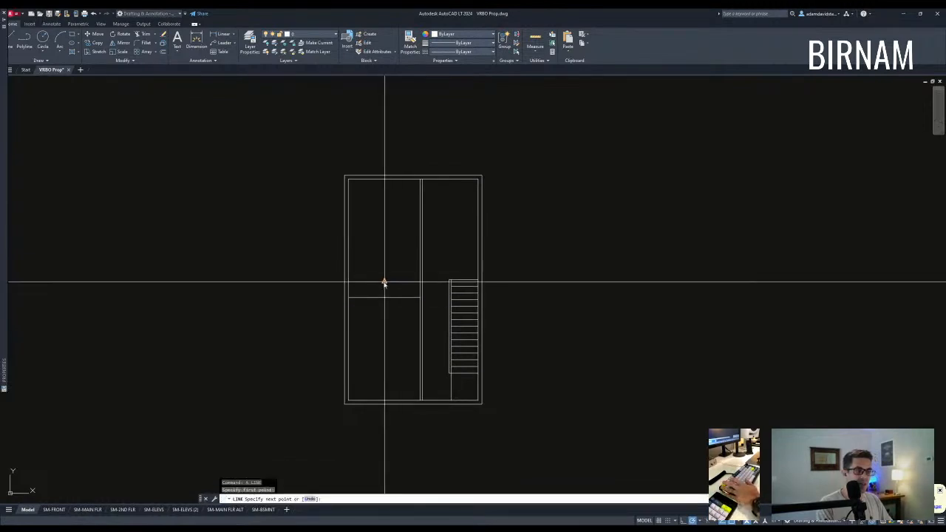
{"action": "left_click", "coordinate": [384, 297]}
{"action": "key", "text": "Escape"}
{"action": "type", "text": "o"}
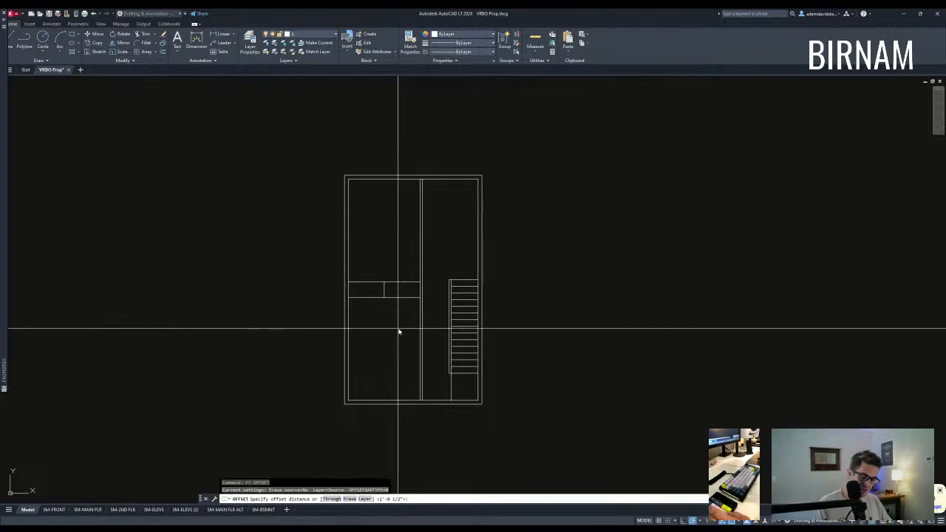
{"action": "scroll", "coordinate": [380, 289], "scroll_direction": "up", "scroll_amount": 4}
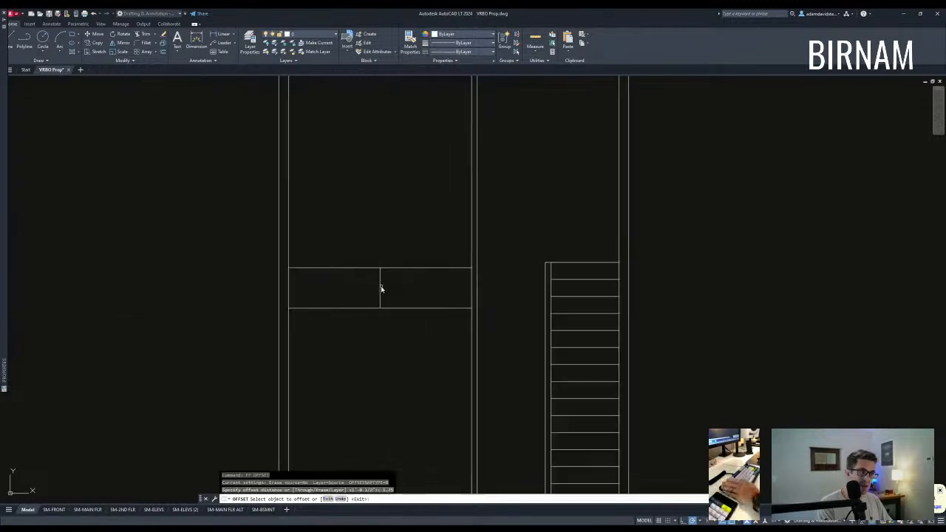
{"action": "left_click", "coordinate": [384, 289]}
{"action": "left_click", "coordinate": [385, 289]}
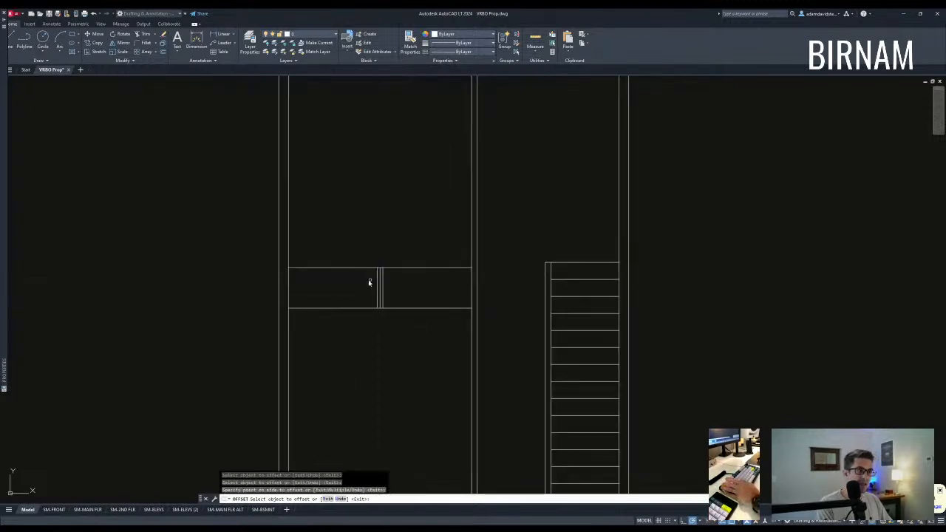
{"action": "key", "text": "Escape"}
- Erase the closet divider's centre line and offset the two long closet lines outward to give the closet walls thickness
{"action": "left_click", "coordinate": [381, 282]}
{"action": "type", "text": "e o"}
{"action": "key", "text": "space"}
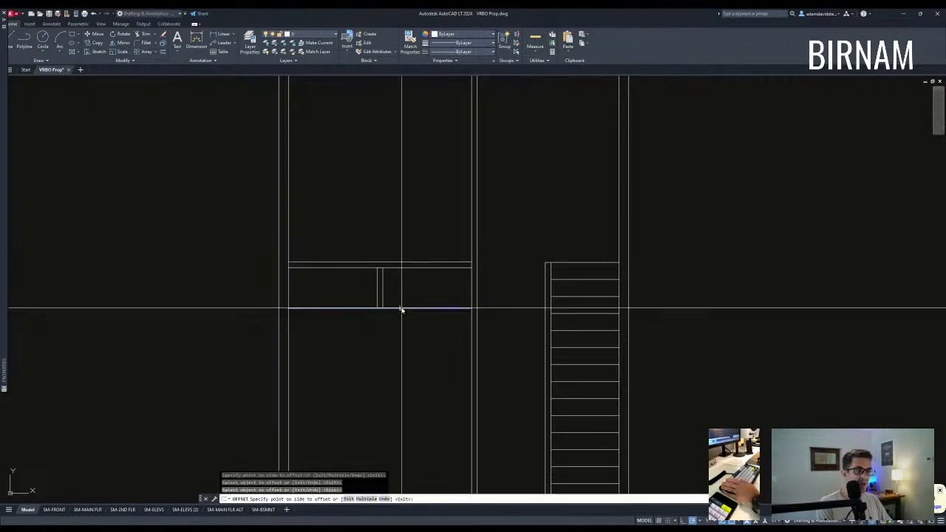
{"action": "key", "text": "Escape"}
{"action": "scroll", "coordinate": [436, 303], "scroll_direction": "down", "scroll_amount": 4}
{"action": "scroll", "coordinate": [446, 293], "scroll_direction": "up", "scroll_amount": 2}
{"action": "left_click", "coordinate": [414, 288]}
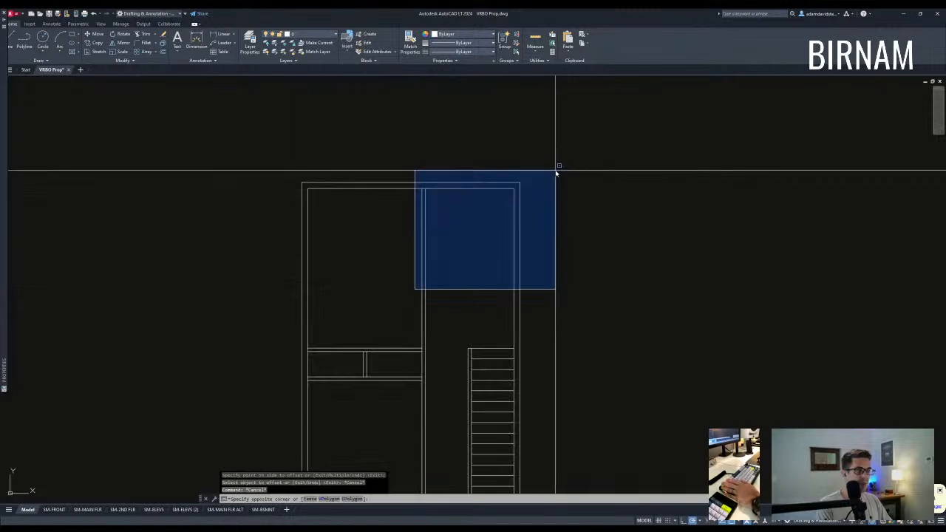
{"action": "key", "text": "Escape"}
{"action": "key", "text": "Escape"}
{"action": "middle_click_drag", "start_coordinate": [491, 337], "coordinate": [464, 287]}
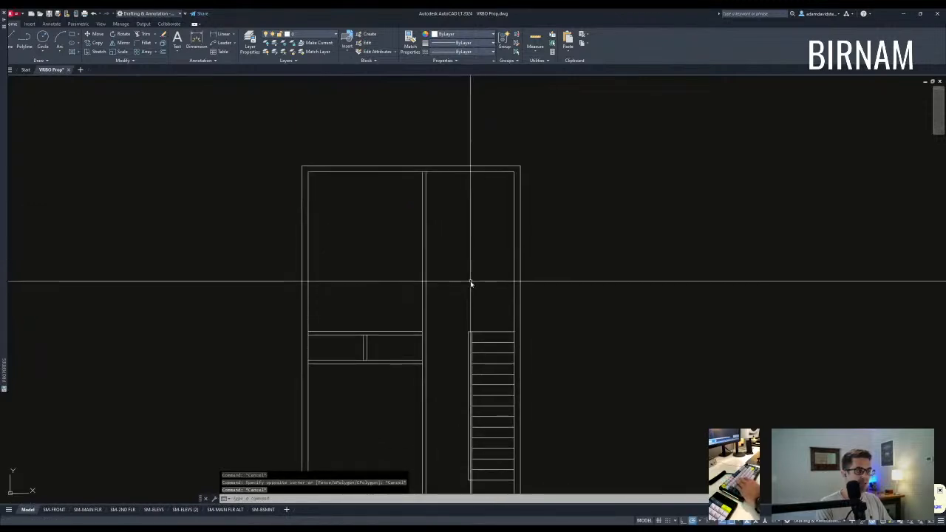
- Copy the two hall-side wall lines of the laundry and adjoining closet from the main plan into the separate level
{"action": "scroll", "coordinate": [498, 287], "scroll_direction": "down", "scroll_amount": 4}
{"action": "scroll", "coordinate": [484, 388], "scroll_direction": "up", "scroll_amount": 4}
{"action": "middle_click_drag", "start_coordinate": [484, 386], "coordinate": [477, 279]}
{"action": "left_click", "coordinate": [499, 399]}
{"action": "left_click", "coordinate": [477, 338]}
{"action": "type", "text": "ev"}
{"action": "key", "text": "space"}
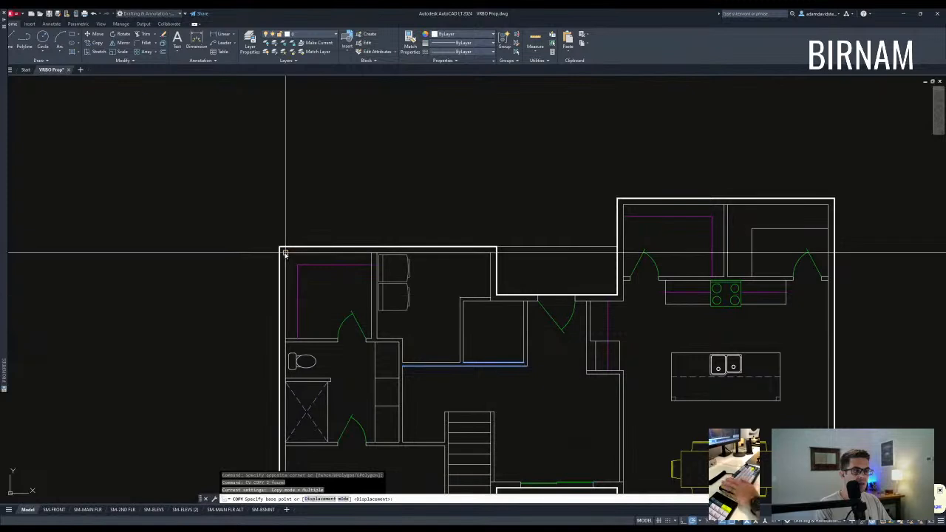
{"action": "scroll", "coordinate": [310, 222], "scroll_direction": "down", "scroll_amount": 4}
{"action": "scroll", "coordinate": [315, 244], "scroll_direction": "up", "scroll_amount": 4}
{"action": "left_click", "coordinate": [309, 306]}
{"action": "key", "text": "Escape"}
- Extend the stair wall lines up to the two copied cross-wall lines
{"action": "scroll", "coordinate": [355, 312], "scroll_direction": "up", "scroll_amount": 2}
{"action": "type", "text": "ex"}
{"action": "key", "text": "space"}
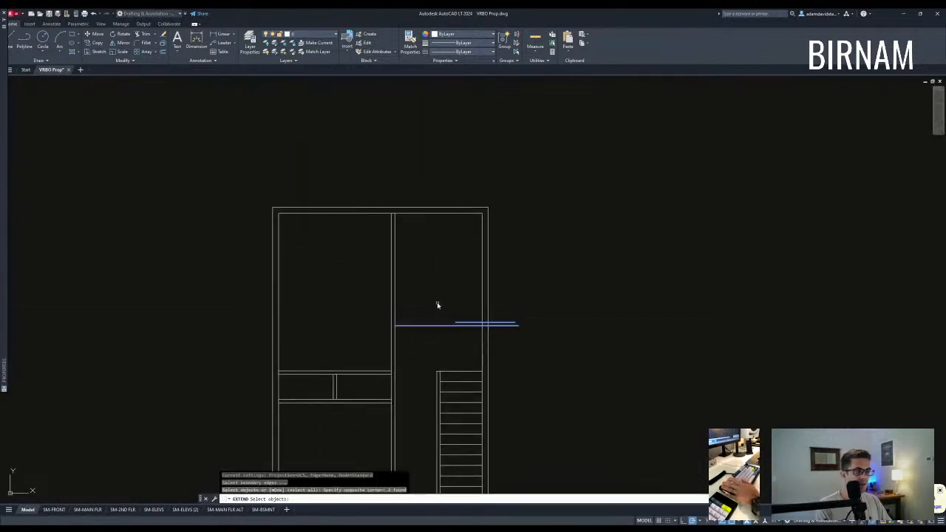
{"action": "key", "text": "space"}
{"action": "scroll", "coordinate": [444, 385], "scroll_direction": "up", "scroll_amount": 2}
{"action": "left_click", "coordinate": [443, 382]}
{"action": "scroll", "coordinate": [428, 260], "scroll_direction": "down", "scroll_amount": 6}
- Trim the two cross-wall lines where they overrun the exterior wall
{"action": "type", "text": "tr"}
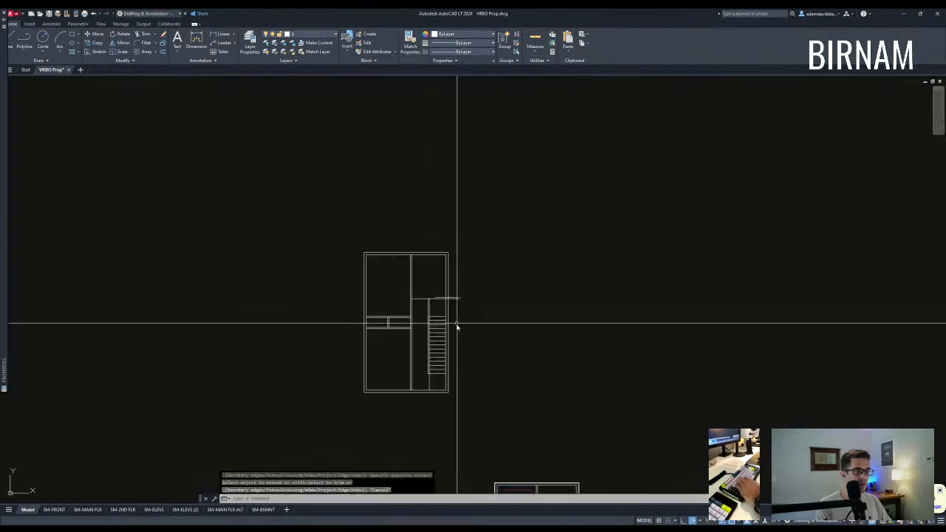
{"action": "key", "text": "space"}
{"action": "scroll", "coordinate": [424, 270], "scroll_direction": "up", "scroll_amount": 8}
{"action": "left_click", "coordinate": [418, 263]}
{"action": "key", "text": "Escape"}
{"action": "scroll", "coordinate": [355, 274], "scroll_direction": "down", "scroll_amount": 4}
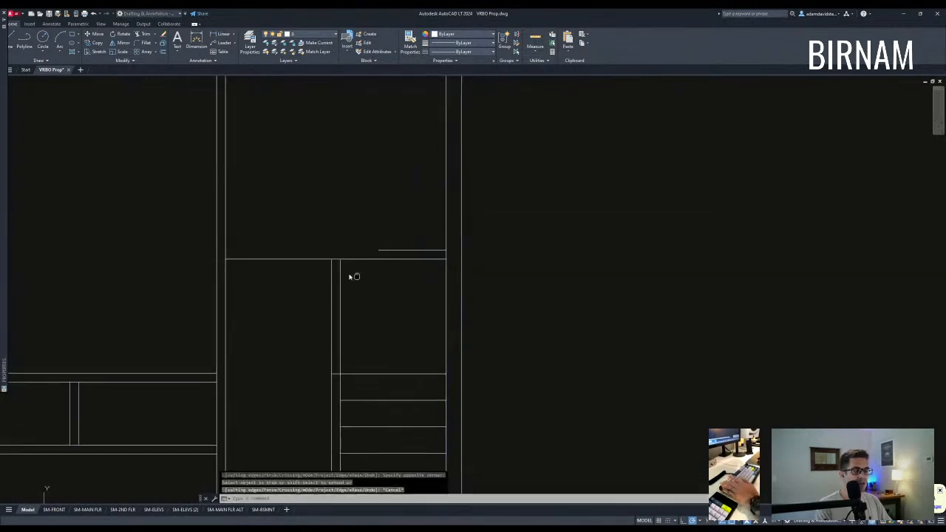
- Extend the short upper cross-wall line to the hall wall
{"action": "type", "text": "ex"}
{"action": "key", "text": "space"}
{"action": "scroll", "coordinate": [402, 270], "scroll_direction": "up", "scroll_amount": 2}
{"action": "left_click", "coordinate": [394, 262]}
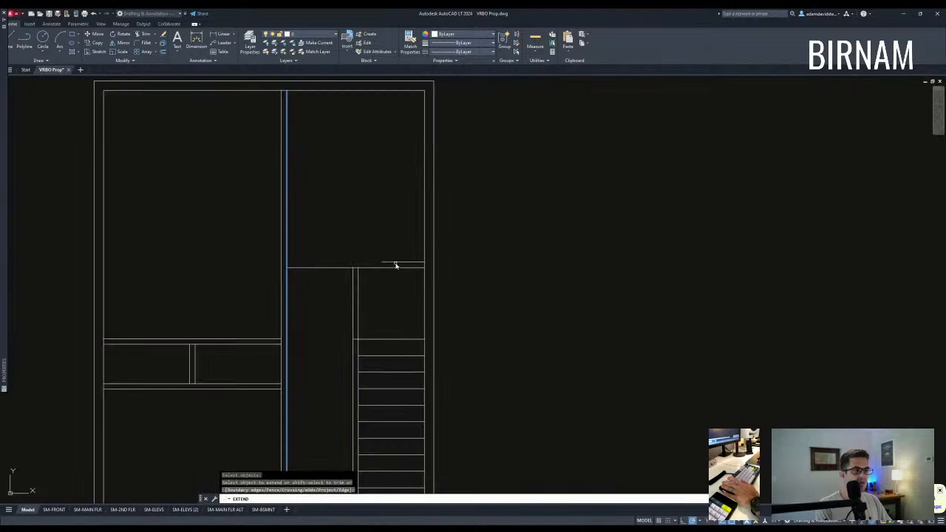
{"action": "left_click", "coordinate": [383, 270]}
{"action": "key", "text": "Escape"}
{"action": "key", "text": "Escape"}
{"action": "middle_click_drag", "start_coordinate": [362, 280], "coordinate": [444, 291]}
- Trim the cross-wall line between the stair wall's faces so the two walls join openly
{"action": "type", "text": "tr"}
{"action": "key", "text": "space"}
{"action": "scroll", "coordinate": [435, 278], "scroll_direction": "up", "scroll_amount": 4}
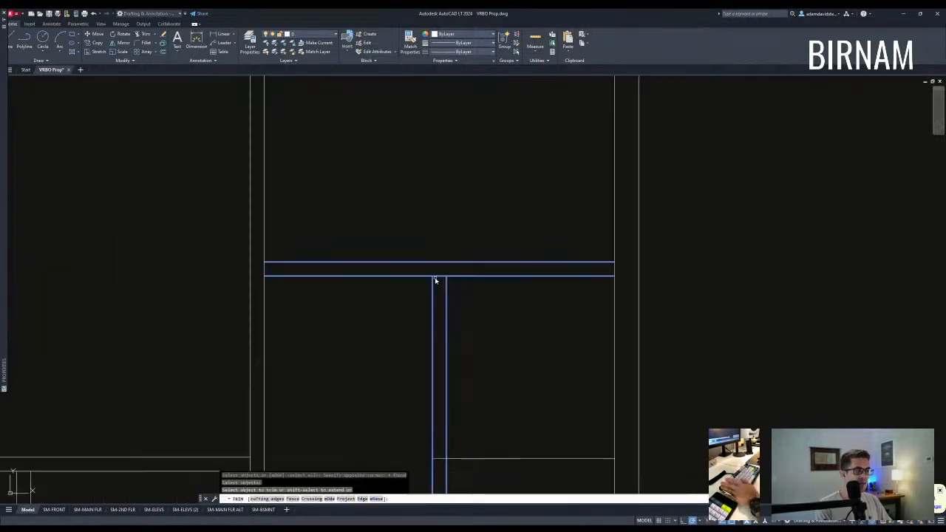
{"action": "left_click", "coordinate": [439, 281]}
{"action": "key", "text": "Escape"}
- Trim the topmost stair tread line where it crosses the stair wall
{"action": "middle_click_drag", "start_coordinate": [452, 471], "coordinate": [446, 364]}
{"action": "scroll", "coordinate": [446, 365], "scroll_direction": "down", "scroll_amount": 2}
{"action": "type", "text": "tr"}
{"action": "key", "text": "space"}
{"action": "left_click", "coordinate": [448, 364]}
{"action": "left_click", "coordinate": [406, 329]}
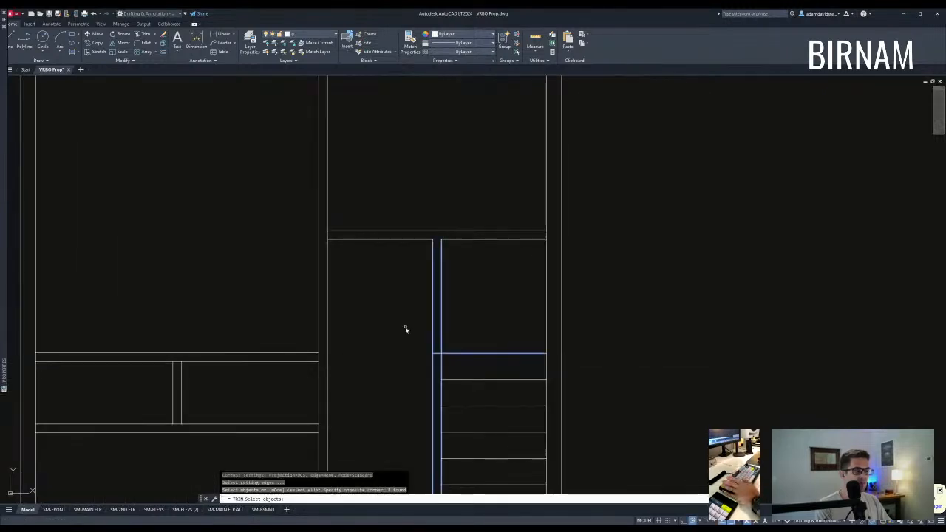
{"action": "key", "text": "Escape"}
{"action": "scroll", "coordinate": [403, 433], "scroll_direction": "down", "scroll_amount": 3}
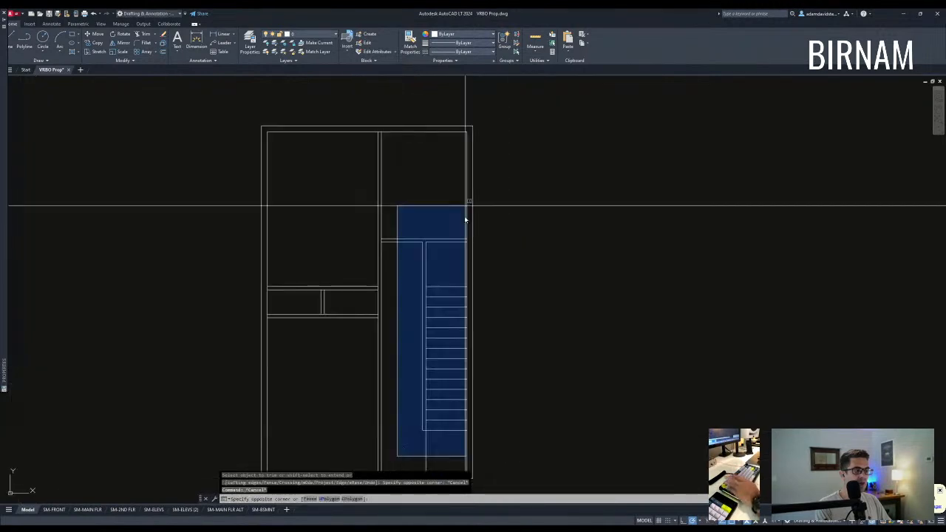
{"action": "key", "text": "Escape"}
- Trim the hall wall line between the cross wall's two faces to open that junction
{"action": "middle_click_drag", "start_coordinate": [441, 240], "coordinate": [445, 280]}
{"action": "scroll", "coordinate": [445, 280], "scroll_direction": "down", "scroll_amount": 2}
{"action": "scroll", "coordinate": [412, 282], "scroll_direction": "up", "scroll_amount": 2}
{"action": "type", "text": "tr"}
{"action": "key", "text": "space"}
{"action": "left_click", "coordinate": [425, 293]}
{"action": "left_click", "coordinate": [404, 272]}
{"action": "key", "text": "space"}
{"action": "scroll", "coordinate": [404, 275], "scroll_direction": "up", "scroll_amount": 3}
{"action": "key", "text": "Escape"}
{"action": "key", "text": "Escape"}
{"action": "scroll", "coordinate": [471, 312], "scroll_direction": "down", "scroll_amount": 7}
- Trim the hall wall line where the two closet walls meet it
{"action": "middle_click_drag", "start_coordinate": [465, 372], "coordinate": [486, 342]}
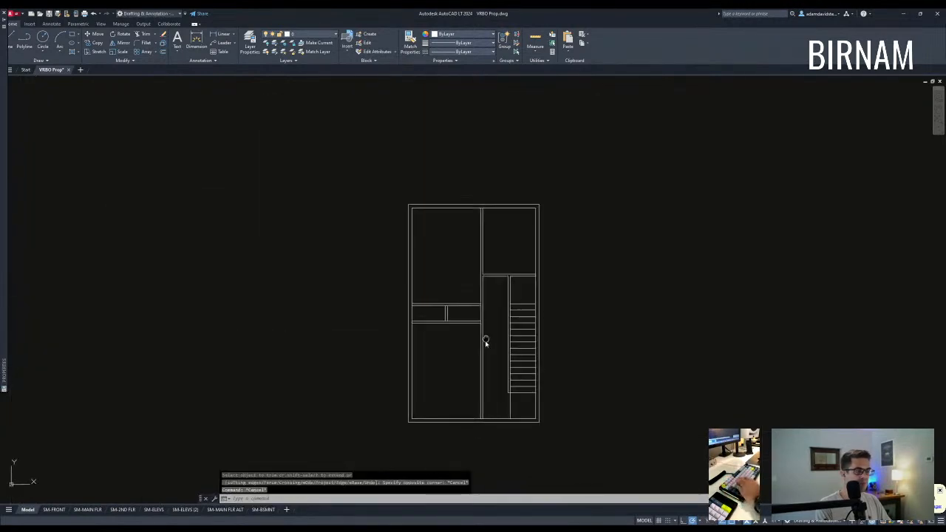
{"action": "scroll", "coordinate": [486, 344], "scroll_direction": "up", "scroll_amount": 4}
{"action": "type", "text": "tr"}
{"action": "key", "text": "space"}
{"action": "left_click", "coordinate": [500, 307]}
{"action": "left_click", "coordinate": [442, 210]}
{"action": "key", "text": "space"}
{"action": "scroll", "coordinate": [443, 214], "scroll_direction": "up", "scroll_amount": 5}
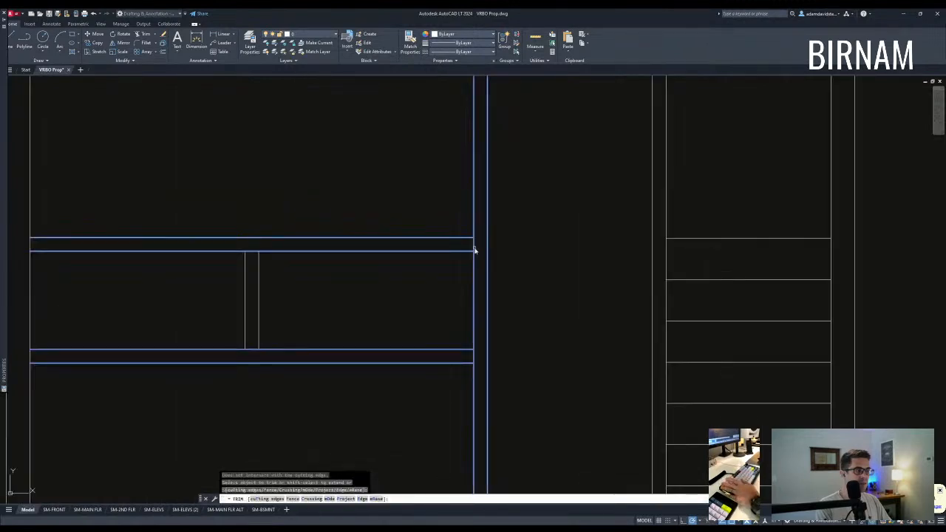
{"action": "key", "text": "Escape"}
{"action": "scroll", "coordinate": [473, 359], "scroll_direction": "down", "scroll_amount": 6}
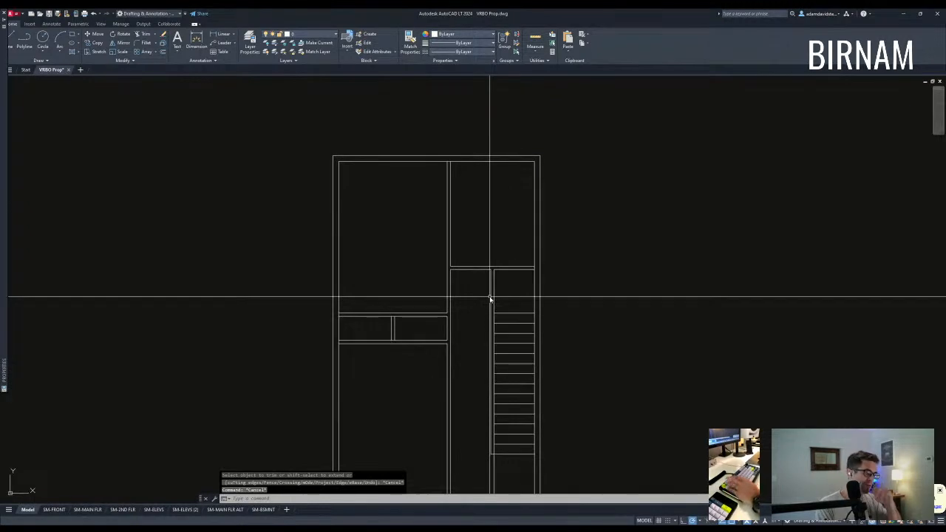
- Trim the closet wall lines at their junctions with the closet divider
{"action": "key", "text": "space"}
{"action": "key", "text": "Escape"}
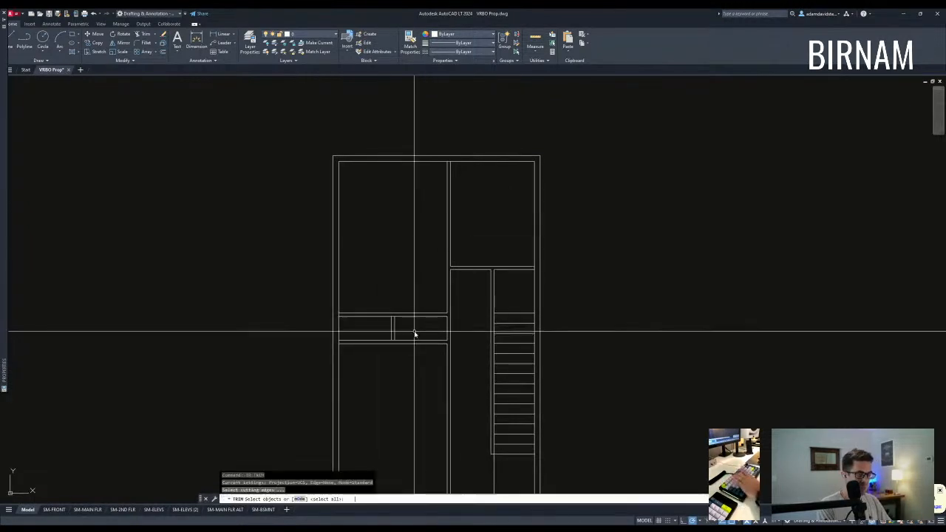
{"action": "key", "text": "space"}
{"action": "scroll", "coordinate": [383, 341], "scroll_direction": "up", "scroll_amount": 5}
{"action": "left_click", "coordinate": [426, 283]}
{"action": "scroll", "coordinate": [435, 311], "scroll_direction": "down", "scroll_amount": 6}
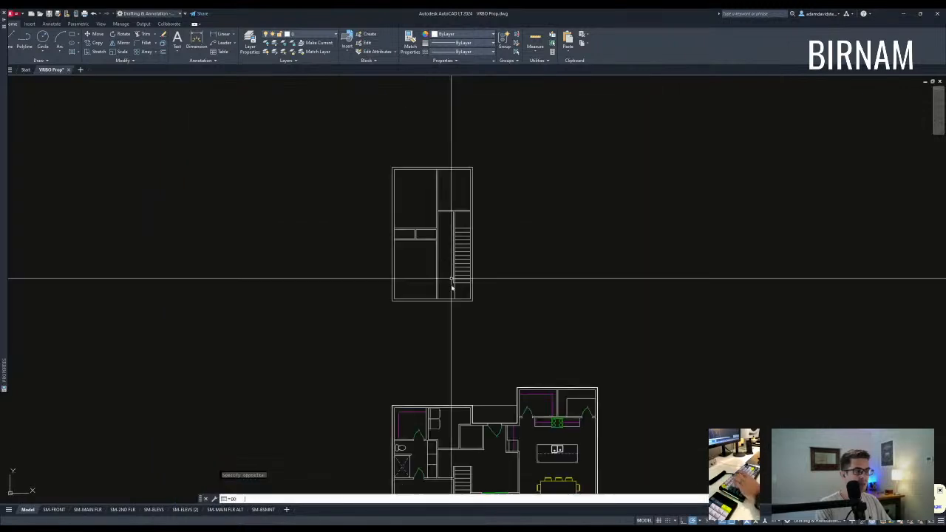
- Measure the lower bedroom diagonally from the closet wall corner to the opposite exterior corner
{"action": "scroll", "coordinate": [452, 288], "scroll_direction": "up", "scroll_amount": 3}
{"action": "type", "text": "di"}
{"action": "key", "text": "space"}
{"action": "left_click", "coordinate": [439, 232]}
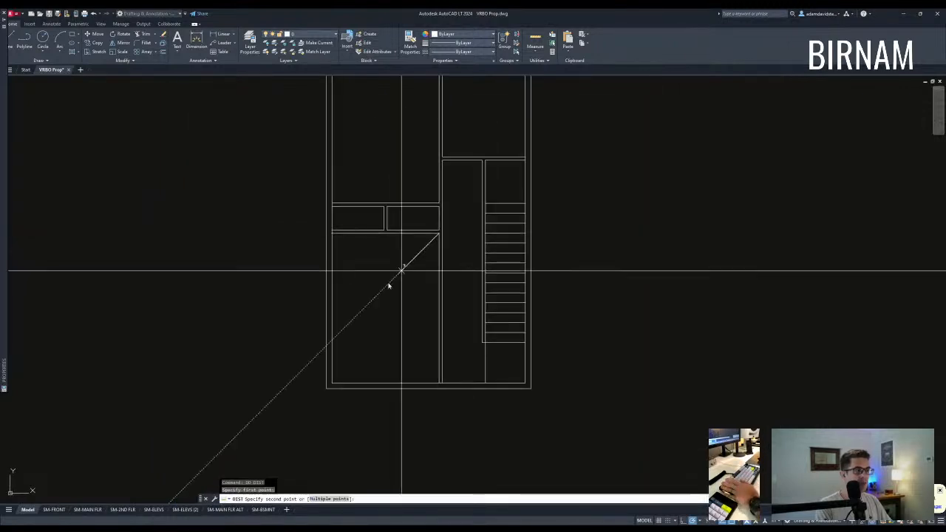
{"action": "left_click", "coordinate": [332, 382]}
{"action": "scroll", "coordinate": [391, 345], "scroll_direction": "down", "scroll_amount": 2}
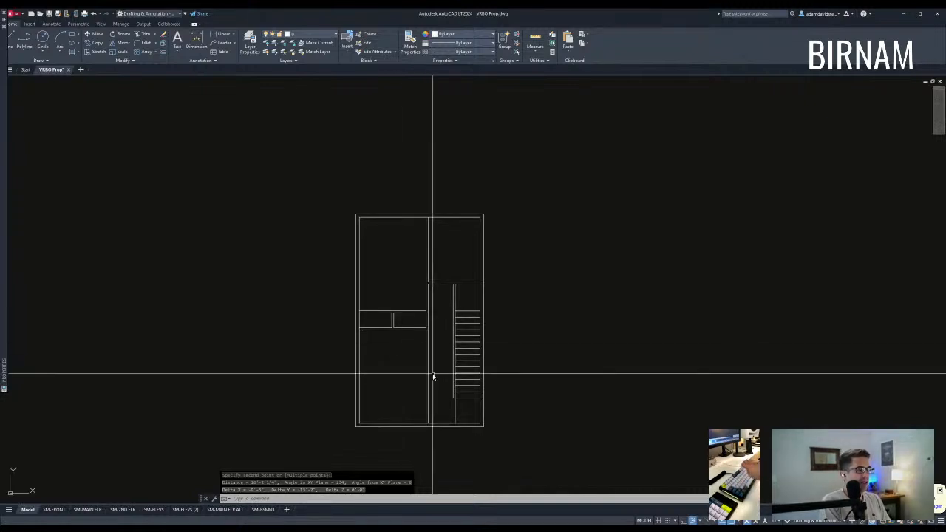
- Measure across the hall at the foot of the stair
{"action": "type", "text": "di"}
{"action": "key", "text": "space"}
{"action": "scroll", "coordinate": [455, 397], "scroll_direction": "up", "scroll_amount": 3}
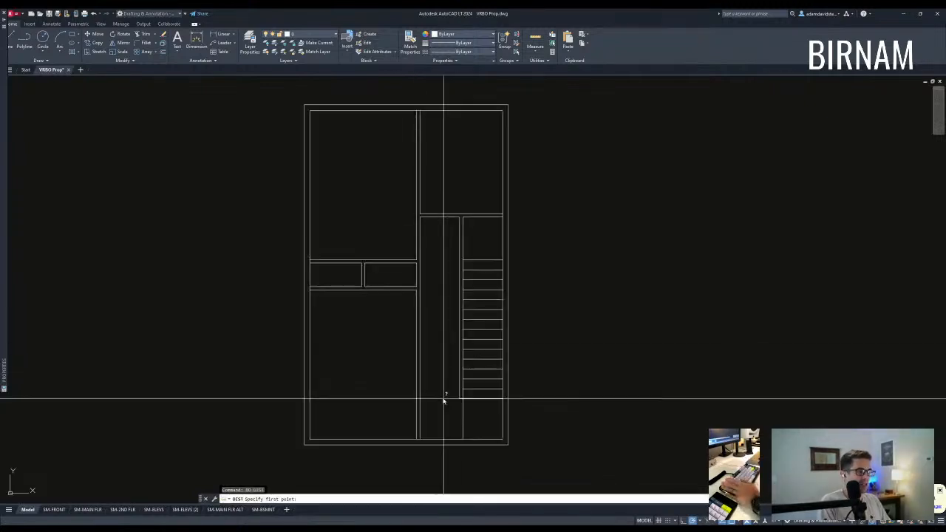
{"action": "left_click", "coordinate": [468, 399]}
{"action": "left_click", "coordinate": [405, 399]}
{"action": "key", "text": "Escape"}
{"action": "scroll", "coordinate": [426, 402], "scroll_direction": "down", "scroll_amount": 4}
- Copy a bed with its two nightstands from another plan into the upper bedroom, against the exterior wall
{"action": "middle_click_drag", "start_coordinate": [418, 345], "coordinate": [421, 306]}
{"action": "scroll", "coordinate": [428, 289], "scroll_direction": "down", "scroll_amount": 10}
{"action": "key", "text": "Escape"}
{"action": "middle_click_drag", "start_coordinate": [318, 88], "coordinate": [379, 238]}
{"action": "scroll", "coordinate": [379, 239], "scroll_direction": "up", "scroll_amount": 5}
{"action": "scroll", "coordinate": [425, 269], "scroll_direction": "up", "scroll_amount": 10}
{"action": "left_click", "coordinate": [541, 381]}
{"action": "left_click", "coordinate": [515, 333]}
{"action": "type", "text": "cv"}
{"action": "key", "text": "space"}
{"action": "left_click", "coordinate": [542, 350]}
{"action": "scroll", "coordinate": [491, 296], "scroll_direction": "down", "scroll_amount": 5}
{"action": "middle_click_drag", "start_coordinate": [490, 294], "coordinate": [259, 114]}
{"action": "scroll", "coordinate": [262, 119], "scroll_direction": "down", "scroll_amount": 5}
{"action": "middle_click_drag", "start_coordinate": [517, 458], "coordinate": [416, 160]}
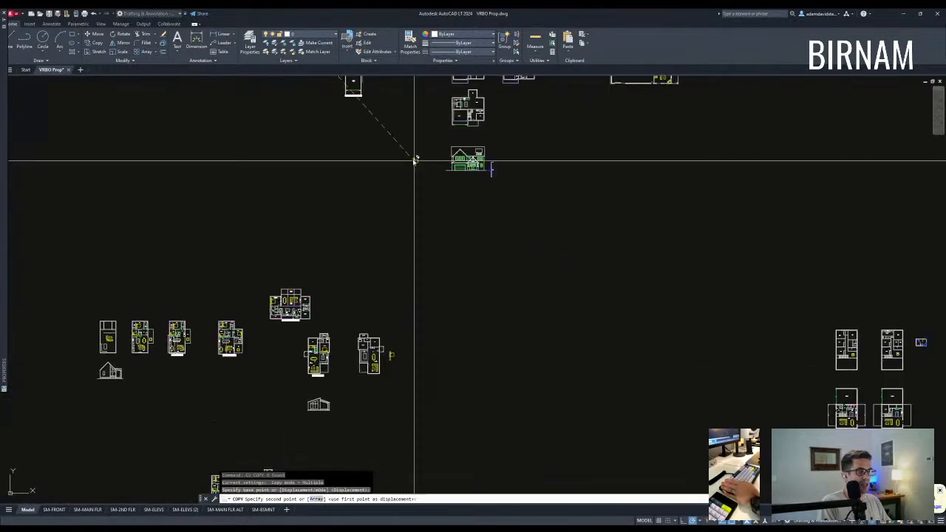
{"action": "scroll", "coordinate": [385, 360], "scroll_direction": "down", "scroll_amount": 3}
{"action": "middle_click_drag", "start_coordinate": [387, 347], "coordinate": [397, 314]}
{"action": "scroll", "coordinate": [435, 439], "scroll_direction": "up", "scroll_amount": 8}
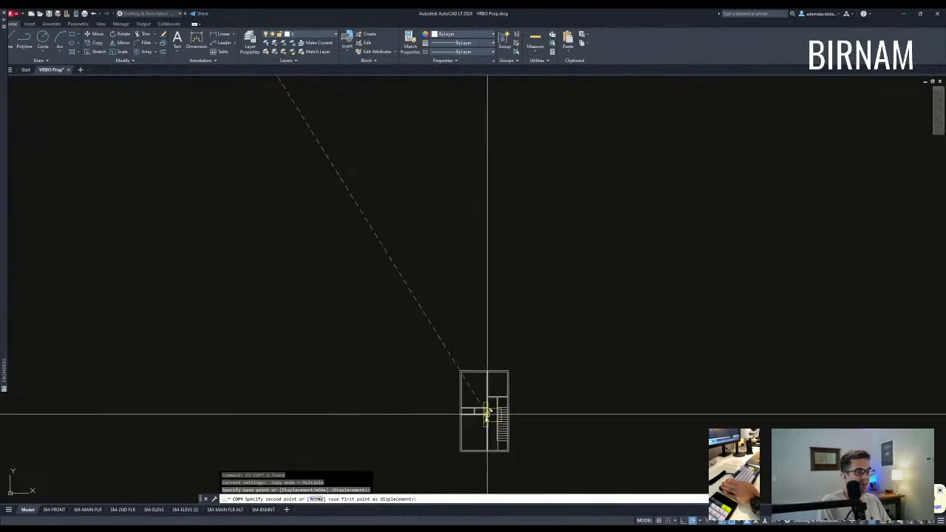
{"action": "scroll", "coordinate": [484, 412], "scroll_direction": "up", "scroll_amount": 8}
{"action": "left_click", "coordinate": [378, 279]}
{"action": "key", "text": "Escape"}
- Mirror the bed and nightstands into the lower bedroom about a horizontal line at the exterior wall's midpoint, keeping the originals
{"action": "left_click", "coordinate": [412, 365]}
{"action": "left_click", "coordinate": [362, 204]}
{"action": "scroll", "coordinate": [362, 204], "scroll_direction": "down", "scroll_amount": 3}
{"action": "type", "text": "mi"}
{"action": "key", "text": "space"}
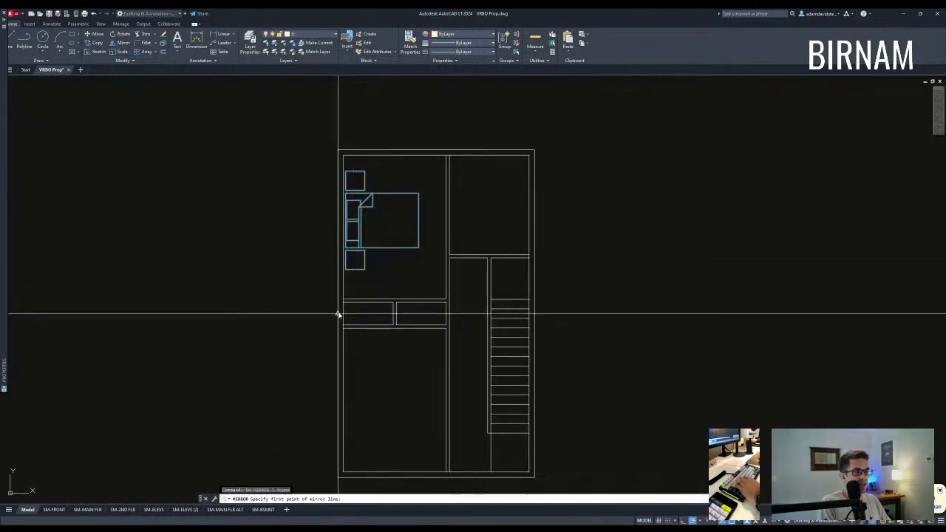
{"action": "left_click", "coordinate": [338, 313]}
{"action": "left_click", "coordinate": [358, 314]}
{"action": "key", "text": "space"}
{"action": "middle_click_drag", "start_coordinate": [436, 375], "coordinate": [410, 343]}
{"action": "key", "text": "Escape"}
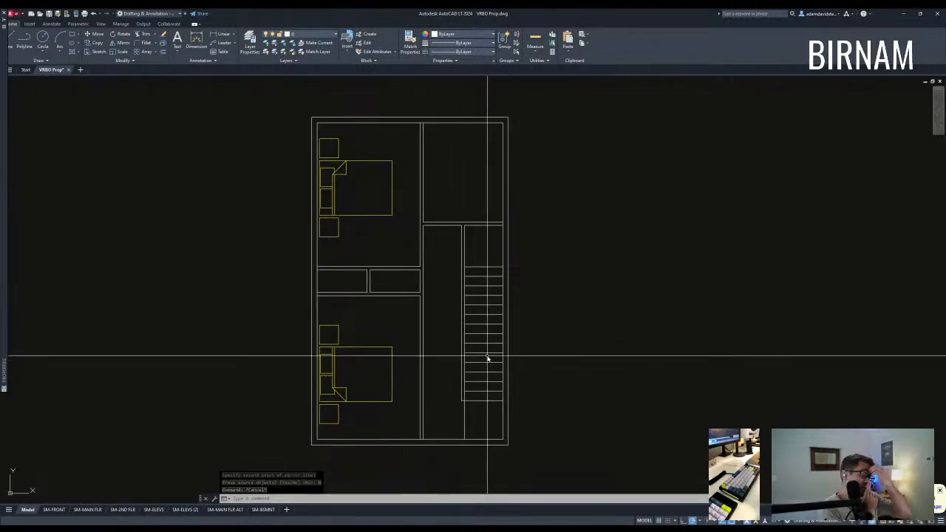
{"action": "scroll", "coordinate": [414, 222], "scroll_direction": "down", "scroll_amount": 5}
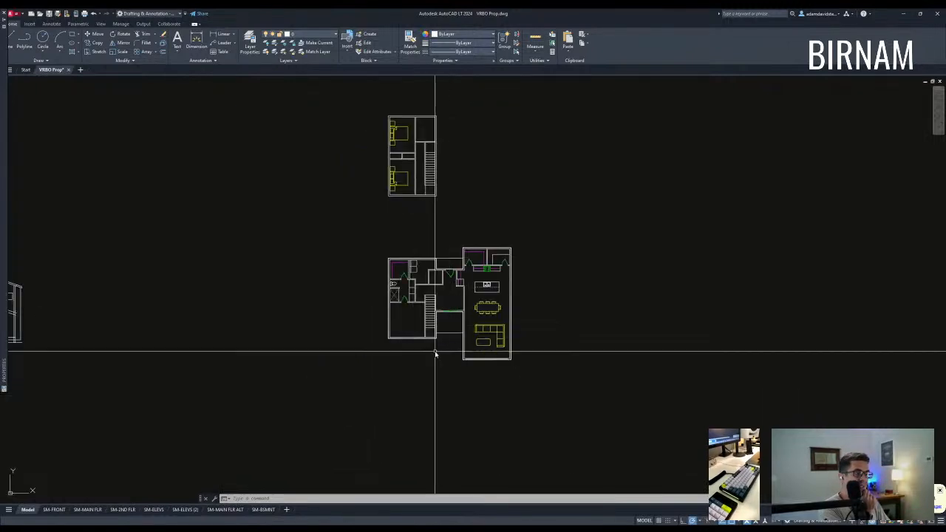
{"action": "type", "text": "o"}
{"action": "key", "text": "Return"}
{"action": "type", "text": "3.5"}
{"action": "key", "text": "Return"}
{"action": "scroll", "coordinate": [448, 276], "scroll_direction": "up", "scroll_amount": 7}
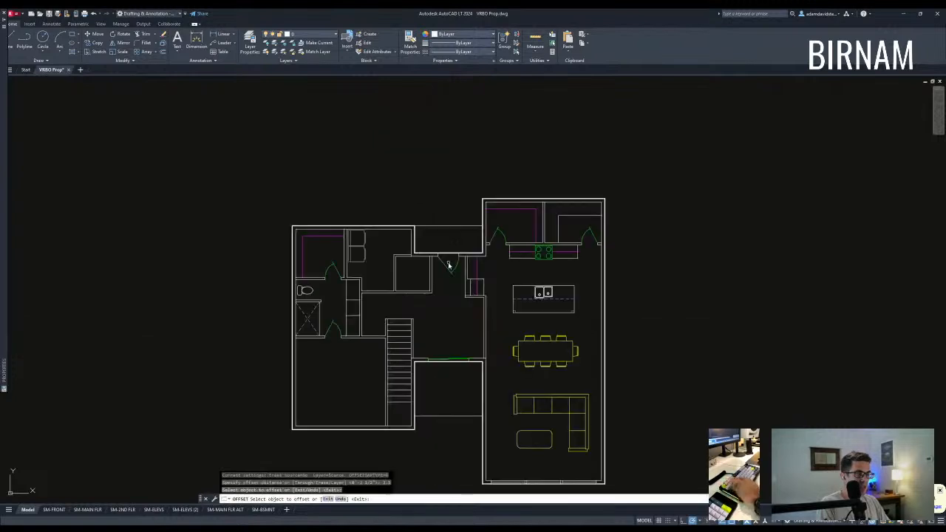
{"action": "left_click", "coordinate": [351, 164]}
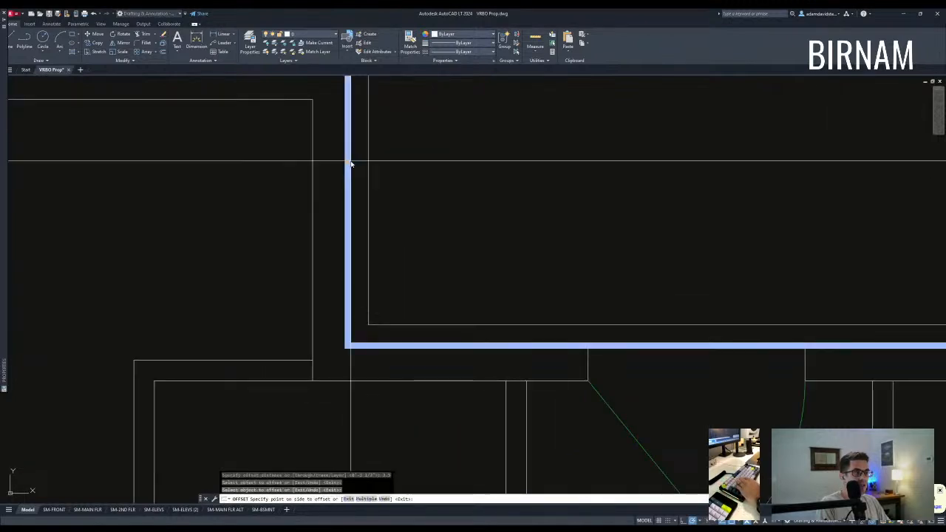
{"action": "key", "text": "Escape"}
- Measure the area enclosed by the main floor's outline polyline
{"action": "type", "text": "aa"}
{"action": "key", "text": "Return"}
{"action": "type", "text": "o"}
{"action": "key", "text": "Return"}
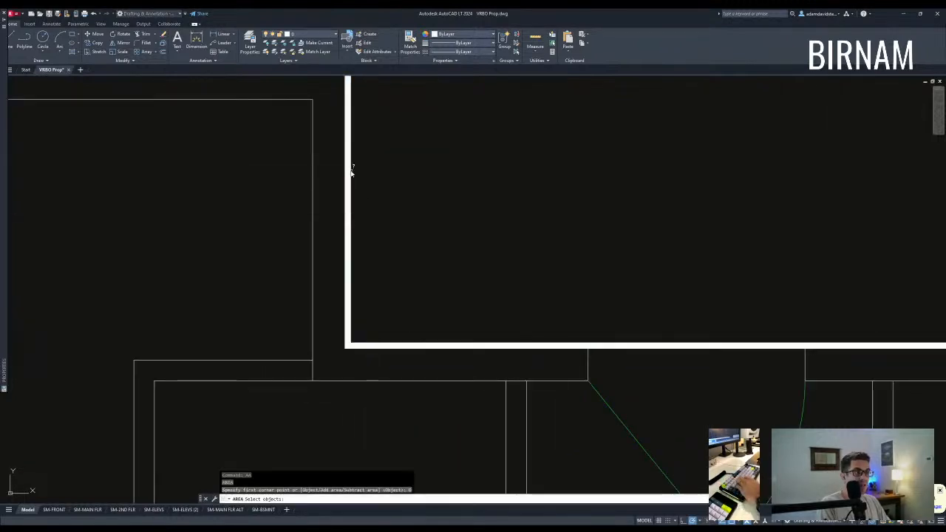
{"action": "left_click", "coordinate": [351, 171]}
{"action": "key", "text": "Escape"}
{"action": "key", "text": "Escape"}
{"action": "key", "text": "Escape"}
{"action": "scroll", "coordinate": [351, 172], "scroll_direction": "down", "scroll_amount": 10}
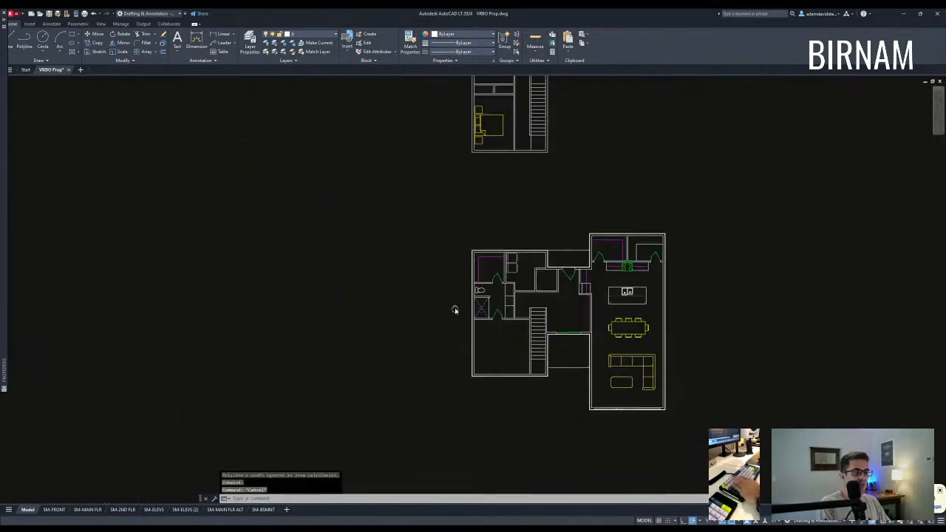
- Copy the Goshawk 2nd floor area label to below the Birnam main floor plan
{"action": "middle_click_drag", "start_coordinate": [287, 348], "coordinate": [432, 336]}
{"action": "middle_click_drag", "start_coordinate": [241, 335], "coordinate": [382, 326]}
{"action": "scroll", "coordinate": [226, 258], "scroll_direction": "up", "scroll_amount": 2}
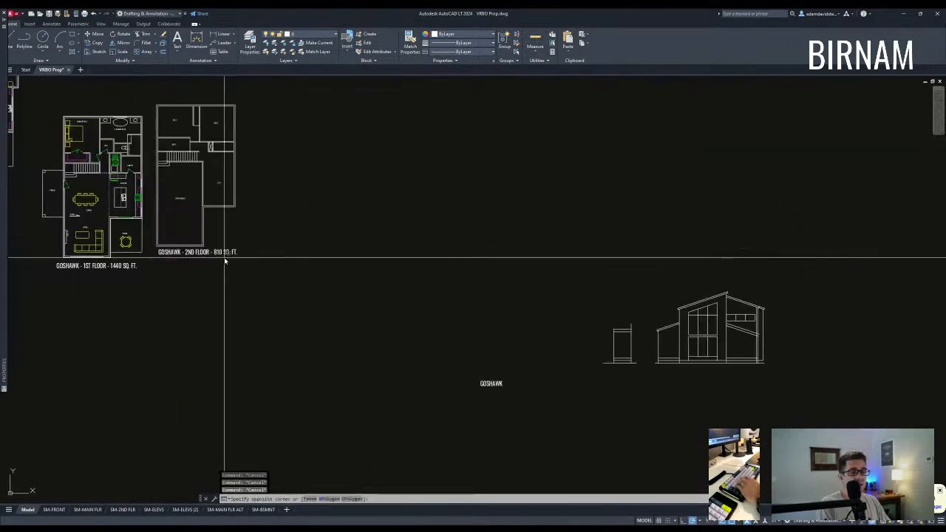
{"action": "left_click", "coordinate": [223, 253]}
{"action": "type", "text": "cv"}
{"action": "key", "text": "space"}
{"action": "left_click", "coordinate": [220, 247]}
{"action": "middle_click_drag", "start_coordinate": [589, 364], "coordinate": [105, 277]}
{"action": "scroll", "coordinate": [105, 277], "scroll_direction": "down", "scroll_amount": 2}
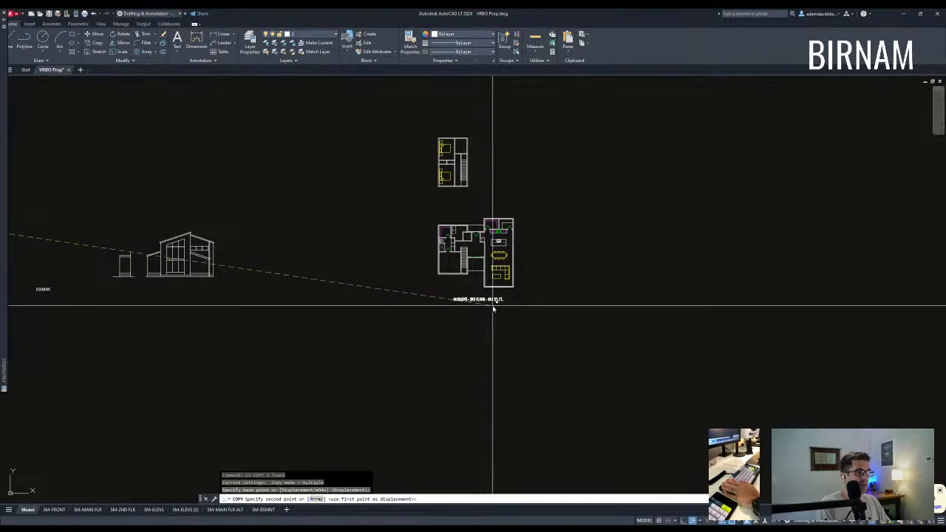
{"action": "scroll", "coordinate": [493, 305], "scroll_direction": "up", "scroll_amount": 2}
{"action": "left_click", "coordinate": [489, 295]}
{"action": "key", "text": "Escape"}
{"action": "key", "text": "Escape"}
{"action": "key", "text": "Escape"}
- Replace the copied label's text with 1400
{"action": "scroll", "coordinate": [482, 286], "scroll_direction": "up", "scroll_amount": 2}
{"action": "double_click", "coordinate": [465, 281]}
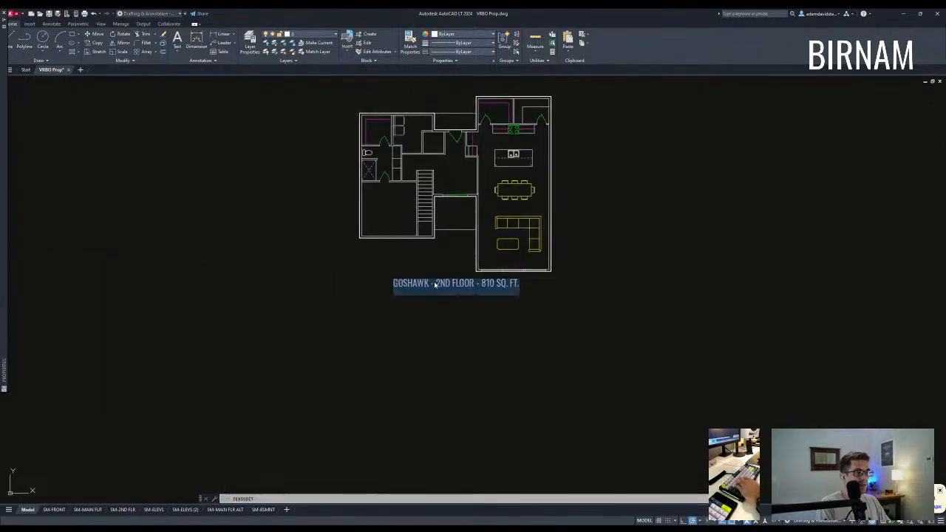
{"action": "scroll", "coordinate": [435, 284], "scroll_direction": "up", "scroll_amount": 2}
{"action": "type", "text": "1400"}
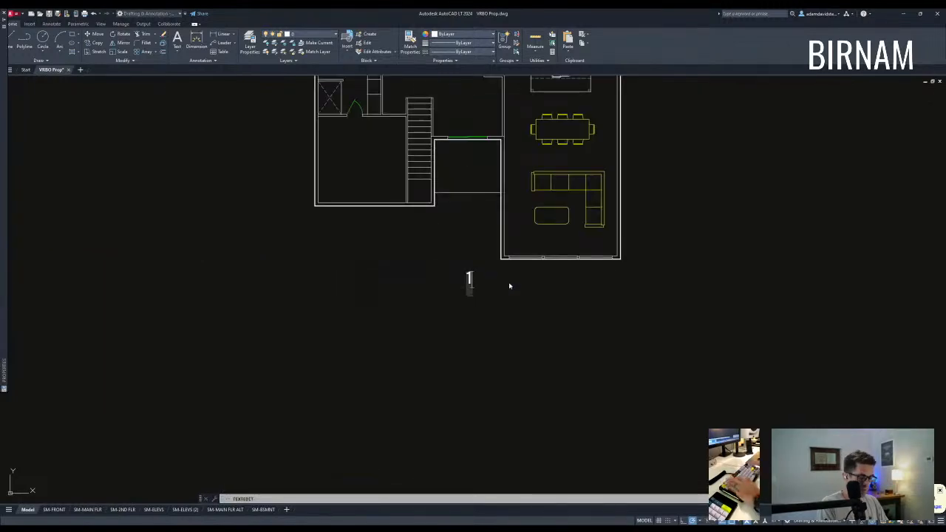
{"action": "key", "text": "Escape"}
{"action": "middle_click_drag", "start_coordinate": [536, 270], "coordinate": [516, 332]}
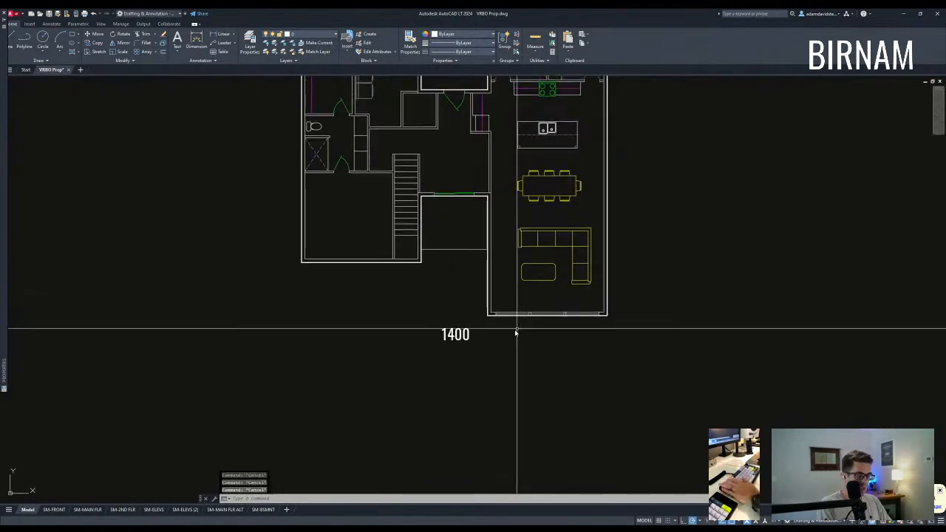
- Measure the main floor outline's area again with the object option
{"action": "type", "text": "AA"}
{"action": "key", "text": "Return"}
{"action": "type", "text": "O"}
{"action": "key", "text": "Return"}
{"action": "scroll", "coordinate": [419, 218], "scroll_direction": "up", "scroll_amount": 5}
{"action": "left_click", "coordinate": [411, 202]}
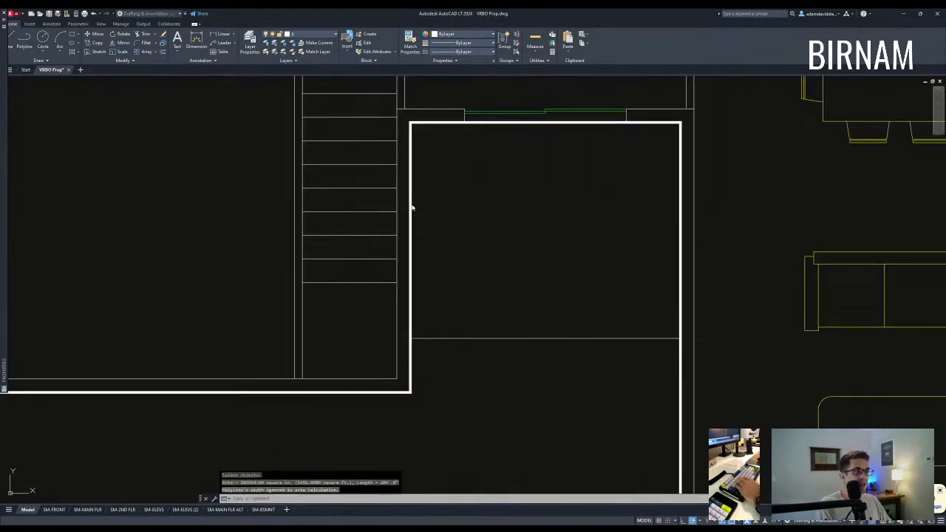
{"action": "scroll", "coordinate": [425, 221], "scroll_direction": "down", "scroll_amount": 5}
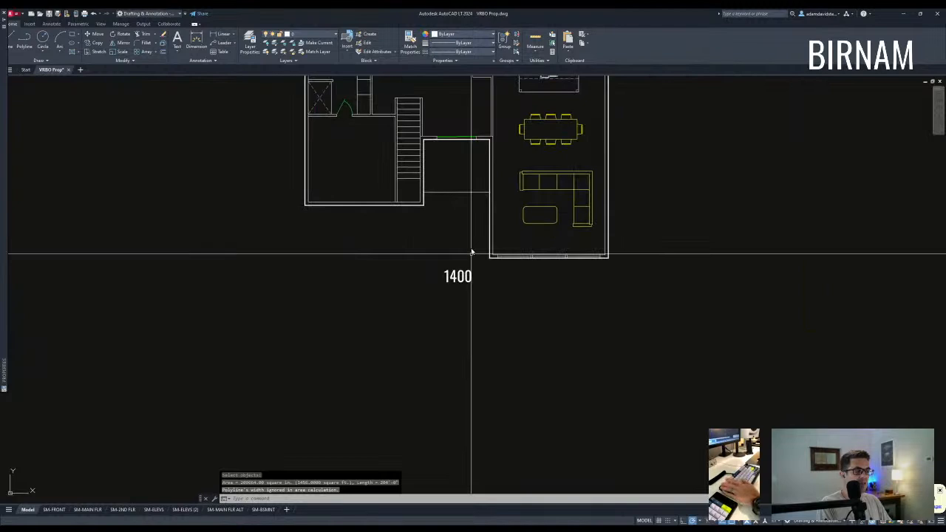
- Change the area label below the main floor plan to 1456
{"action": "scroll", "coordinate": [467, 266], "scroll_direction": "up", "scroll_amount": 2}
{"action": "double_click", "coordinate": [453, 275]}
{"action": "type", "text": "14"}
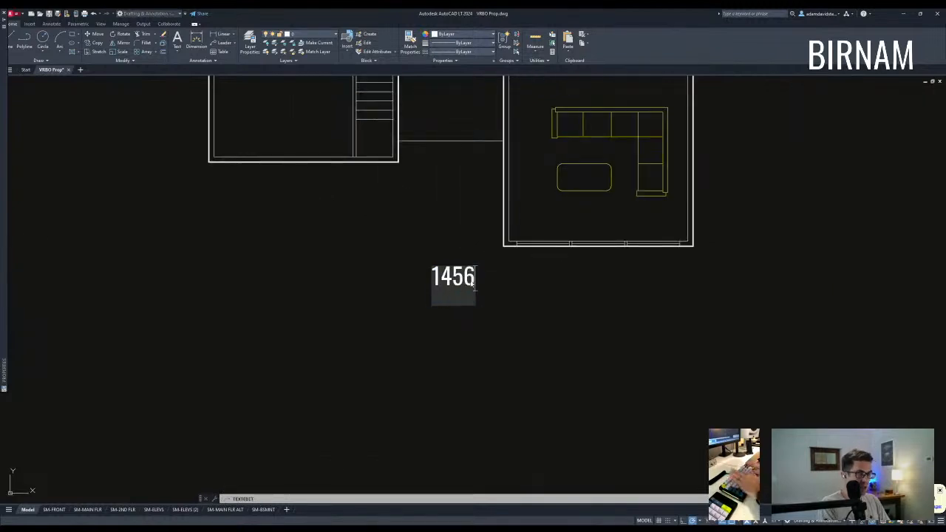
{"action": "key", "text": "Return"}
{"action": "key", "text": "Escape"}
{"action": "key", "text": "Escape"}
- Draw a rectangle over the outer walls of the upper bedroom level, from corner to opposite corner
{"action": "scroll", "coordinate": [469, 281], "scroll_direction": "down", "scroll_amount": 2}
{"action": "middle_click_drag", "start_coordinate": [469, 280], "coordinate": [466, 348]}
{"action": "scroll", "coordinate": [470, 353], "scroll_direction": "down", "scroll_amount": 2}
{"action": "key", "text": "Escape"}
{"action": "key", "text": "Escape"}
{"action": "left_click_drag", "start_coordinate": [475, 361], "coordinate": [450, 329]}
{"action": "key", "text": "Escape"}
{"action": "middle_click_drag", "start_coordinate": [457, 234], "coordinate": [453, 384]}
{"action": "key", "text": "Escape"}
{"action": "type", "text": "rec"}
{"action": "key", "text": "space"}
{"action": "left_click", "coordinate": [363, 238]}
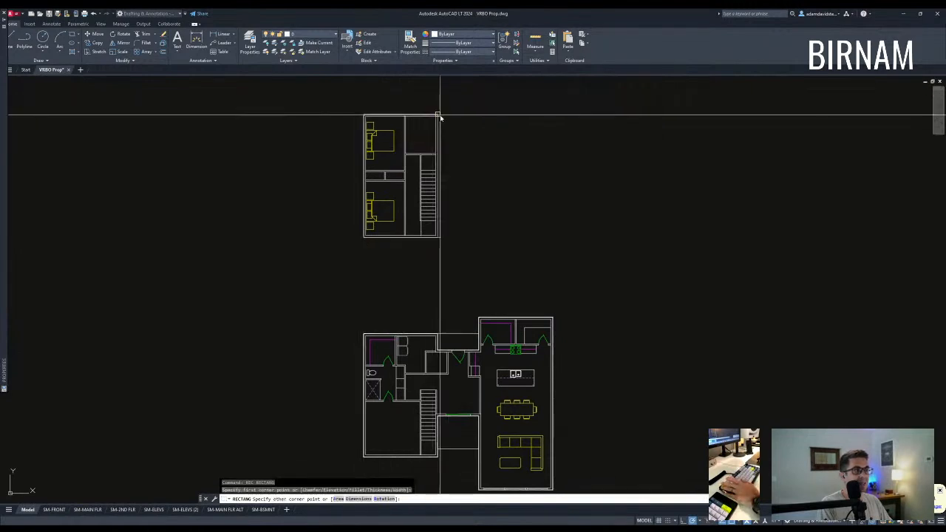
{"action": "left_click", "coordinate": [439, 116]}
- Measure the area of the upper level's outline rectangle with the object option
{"action": "type", "text": "aa"}
{"action": "key", "text": "space"}
{"action": "type", "text": "o"}
{"action": "key", "text": "space"}
{"action": "scroll", "coordinate": [436, 120], "scroll_direction": "up", "scroll_amount": 6}
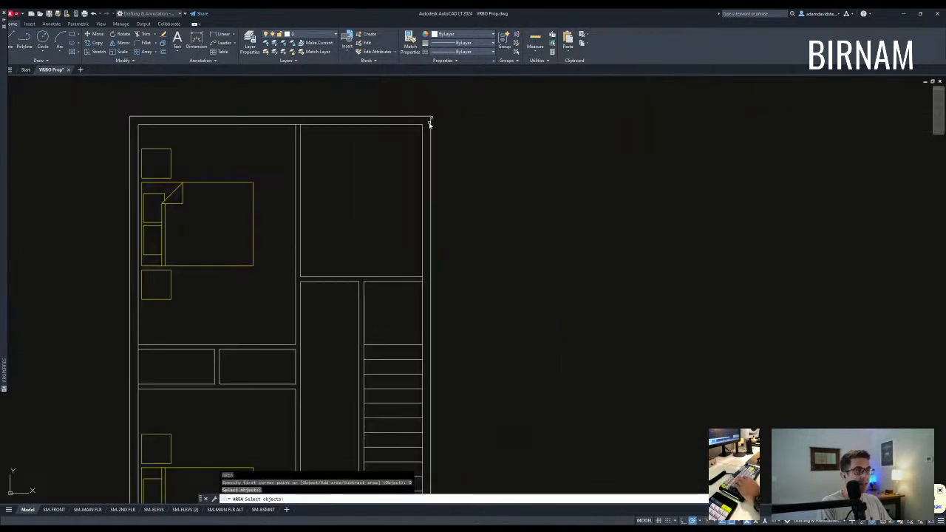
{"action": "left_click", "coordinate": [432, 124]}
{"action": "left_click", "coordinate": [465, 149]}
{"action": "key", "text": "Escape"}
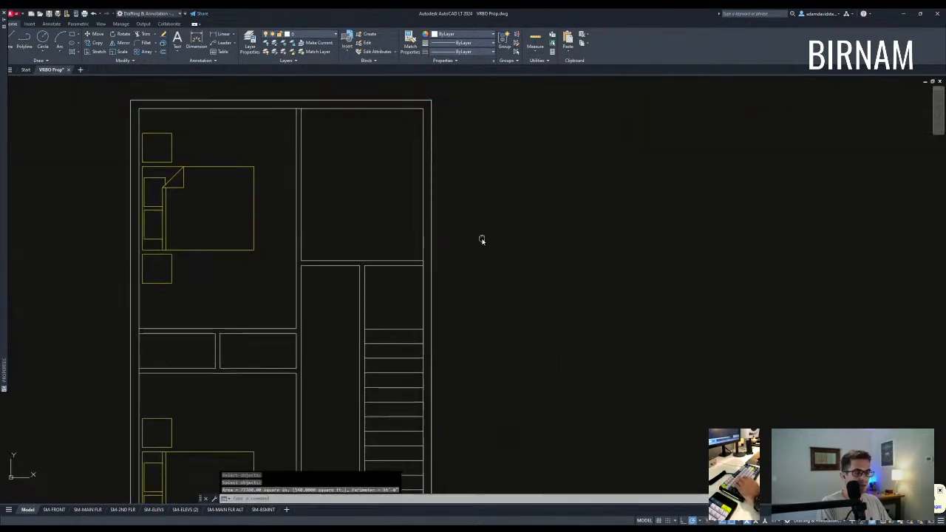
- Copy the 1456 area label to just below the upper level plan
{"action": "scroll", "coordinate": [479, 266], "scroll_direction": "down", "scroll_amount": 8}
{"action": "scroll", "coordinate": [485, 330], "scroll_direction": "up", "scroll_amount": 6}
{"action": "left_click", "coordinate": [490, 344]}
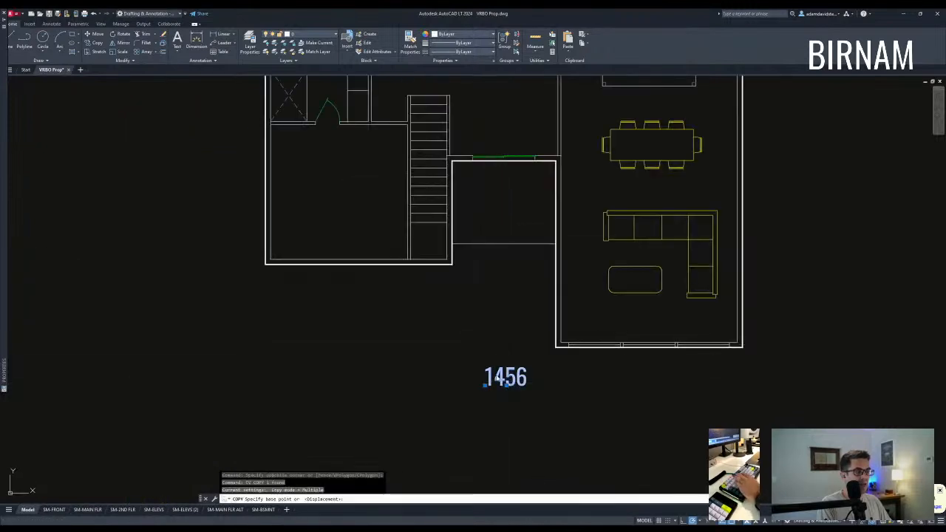
{"action": "type", "text": "co"}
{"action": "key", "text": "space"}
{"action": "left_click", "coordinate": [485, 342]}
{"action": "scroll", "coordinate": [473, 334], "scroll_direction": "down", "scroll_amount": 4}
{"action": "scroll", "coordinate": [403, 152], "scroll_direction": "up", "scroll_amount": 5}
{"action": "left_click", "coordinate": [392, 163]}
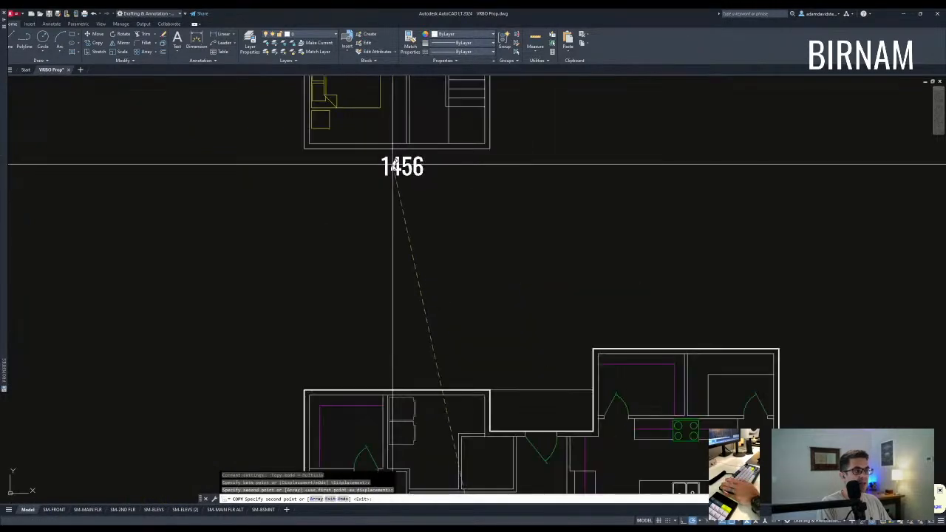
{"action": "key", "text": "Escape"}
- Replace the copied label's text below the upper level with 540
{"action": "double_click", "coordinate": [409, 175]}
{"action": "key", "text": "Escape"}
{"action": "key", "text": "Escape"}
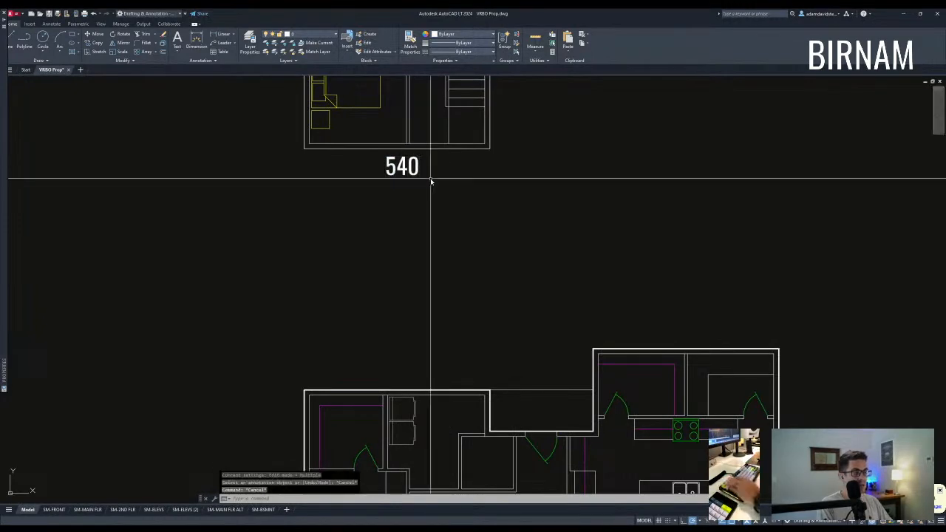
{"action": "scroll", "coordinate": [399, 244], "scroll_direction": "down", "scroll_amount": 5}
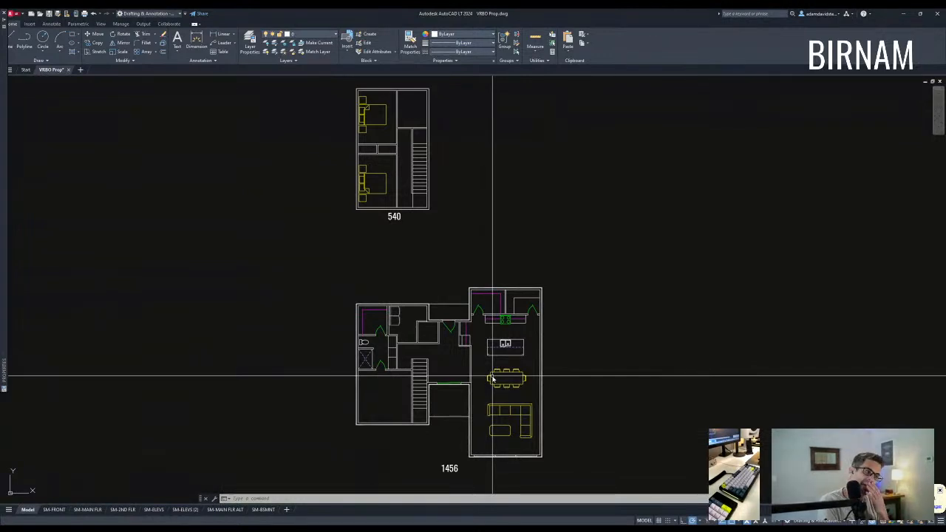
{"action": "left_click", "coordinate": [466, 458]}
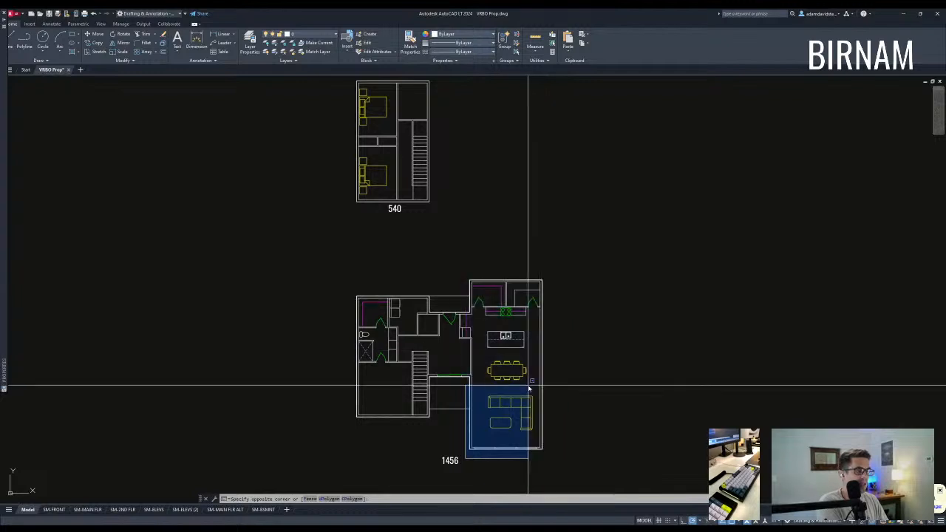
{"action": "left_click", "coordinate": [517, 475]}
{"action": "middle_click_drag", "start_coordinate": [455, 333], "coordinate": [456, 361]}
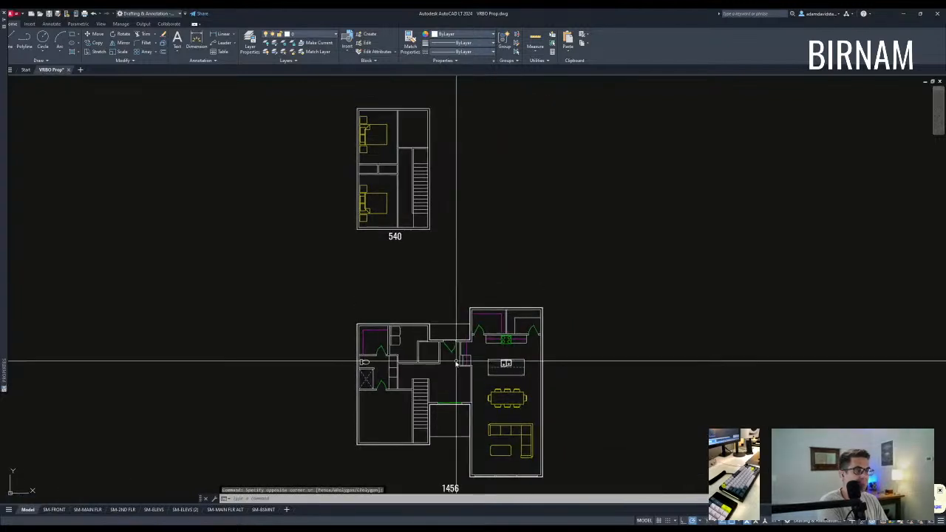
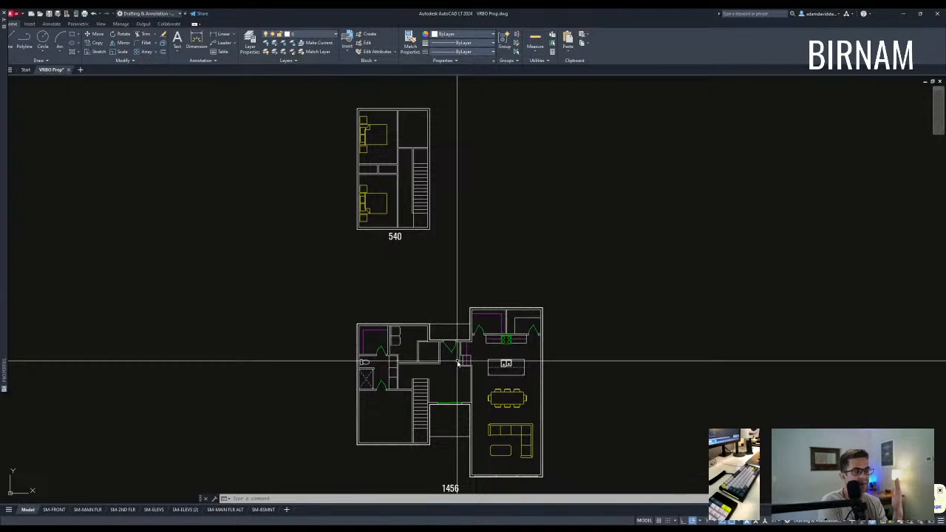
- Draw a horizontal ground line well below the main floor plan, slightly wider than the house
{"action": "scroll", "coordinate": [399, 344], "scroll_direction": "down", "scroll_amount": 2}
{"action": "middle_click_drag", "start_coordinate": [422, 390], "coordinate": [412, 300]}
{"action": "key", "text": "Escape"}
{"action": "key", "text": "Escape"}
{"action": "key", "text": "Escape"}
{"action": "key", "text": "Escape"}
{"action": "scroll", "coordinate": [411, 300], "scroll_direction": "down", "scroll_amount": 2}
{"action": "middle_click_drag", "start_coordinate": [377, 407], "coordinate": [360, 322]}
{"action": "type", "text": "l"}
{"action": "key", "text": "space"}
{"action": "left_click", "coordinate": [350, 360]}
{"action": "left_click", "coordinate": [456, 360]}
{"action": "key", "text": "Escape"}
{"action": "key", "text": "Escape"}
- Draw a vertical projection line from the living wing's outer lower corner down to the ground line
{"action": "middle_click_drag", "start_coordinate": [391, 353], "coordinate": [428, 367]}
{"action": "type", "text": "l"}
{"action": "key", "text": "space"}
{"action": "left_click", "coordinate": [483, 237]}
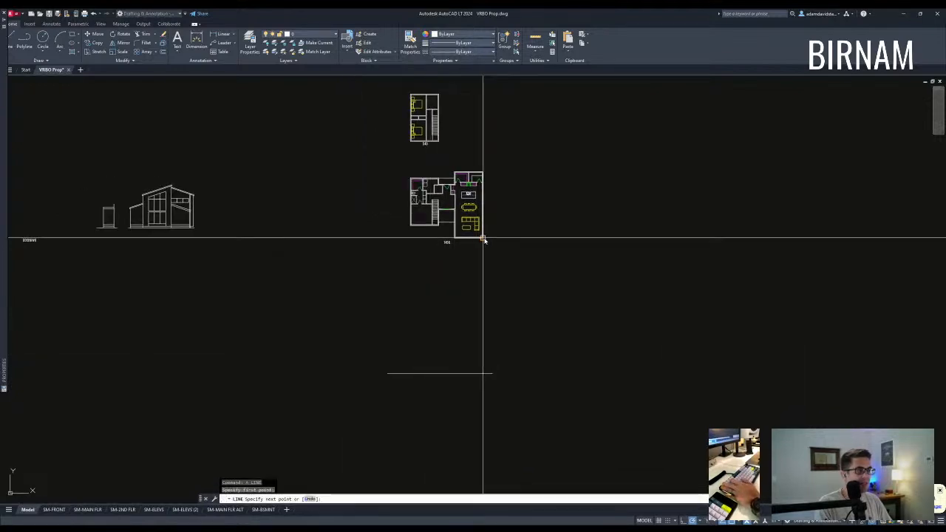
{"action": "left_click", "coordinate": [482, 373]}
{"action": "key", "text": "Escape"}
{"action": "key", "text": "Escape"}
- Draw a vertical projection line from the bedroom wing's outer lower corner down to the ground line
{"action": "type", "text": "l"}
{"action": "key", "text": "space"}
{"action": "left_click", "coordinate": [410, 225]}
{"action": "left_click", "coordinate": [411, 373]}
{"action": "key", "text": "Escape"}
{"action": "key", "text": "Escape"}
{"action": "scroll", "coordinate": [412, 216], "scroll_direction": "up", "scroll_amount": 5}
{"action": "left_click", "coordinate": [291, 357]}
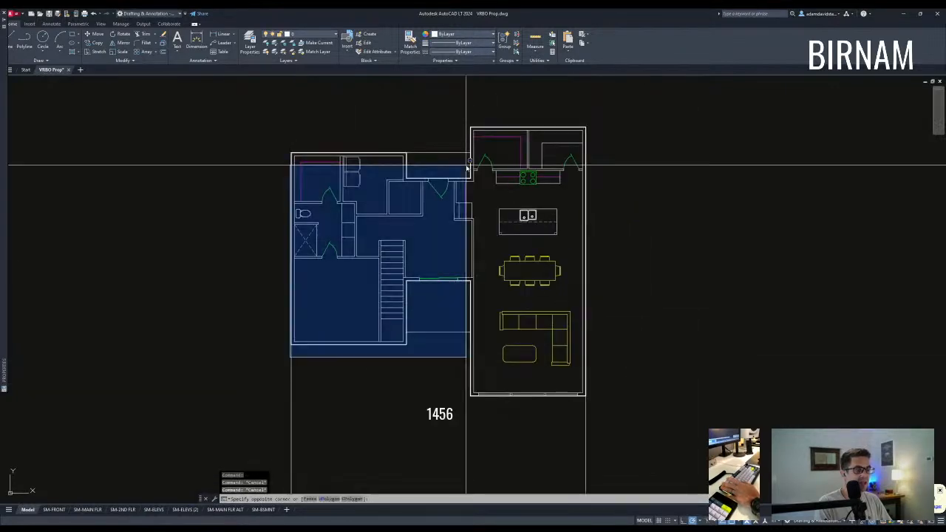
{"action": "key", "text": "Escape"}
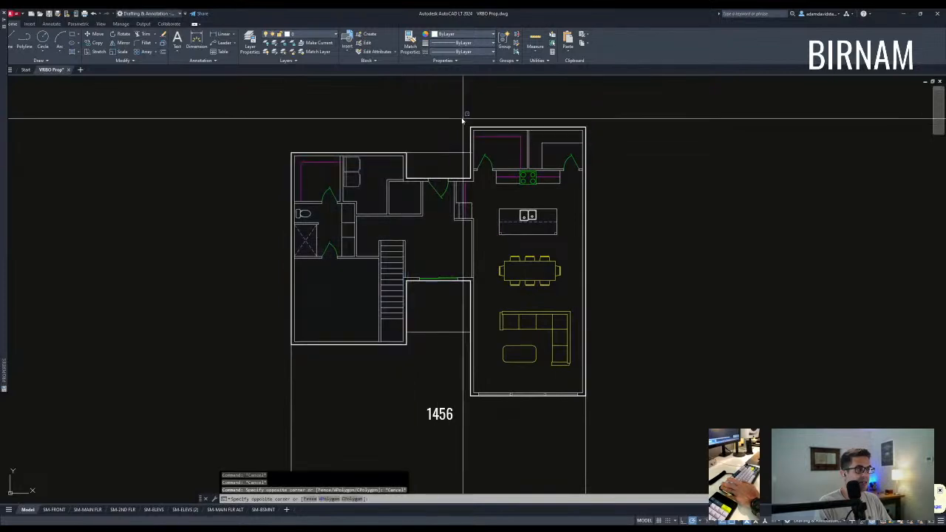
{"action": "key", "text": "Escape"}
{"action": "key", "text": "Escape"}
{"action": "key", "text": "Escape"}
- Try to project the bedroom wing's inner lower corner down to the ground line
{"action": "scroll", "coordinate": [467, 215], "scroll_direction": "down", "scroll_amount": 5}
{"action": "type", "text": "a"}
{"action": "key", "text": "space"}
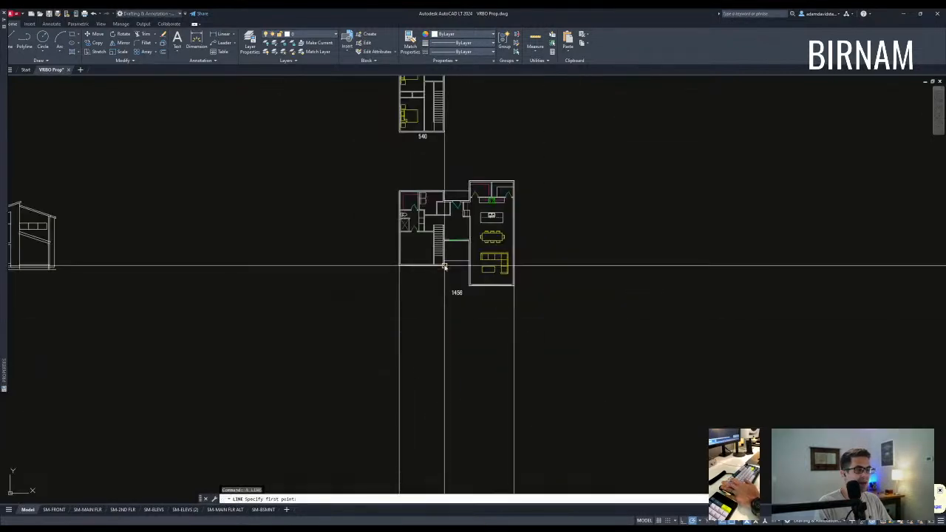
{"action": "left_click", "coordinate": [444, 265]}
{"action": "middle_click_drag", "start_coordinate": [455, 407], "coordinate": [436, 276]}
{"action": "scroll", "coordinate": [436, 277], "scroll_direction": "down", "scroll_amount": 3}
{"action": "left_click", "coordinate": [431, 337]}
{"action": "key", "text": "Escape"}
{"action": "type", "text": "a"}
{"action": "key", "text": "Escape"}
{"action": "left_click", "coordinate": [445, 280]}
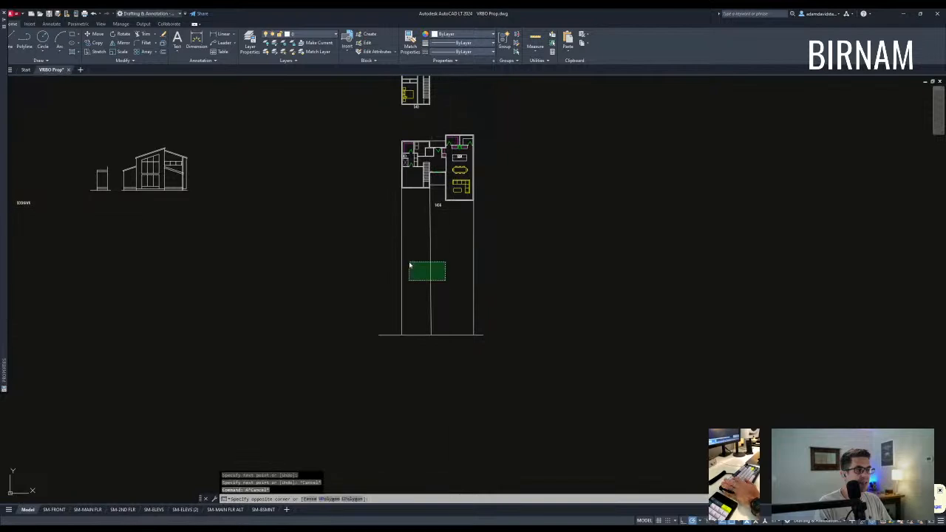
{"action": "key", "text": "Escape"}
- Draw vertical projection lines from the inner lower corners of the bedroom and living wings down to the ground line
{"action": "type", "text": "a"}
{"action": "key", "text": "space"}
{"action": "left_click", "coordinate": [427, 337]}
{"action": "key", "text": "Escape"}
{"action": "type", "text": "a"}
{"action": "key", "text": "space"}
{"action": "left_click", "coordinate": [445, 336]}
{"action": "key", "text": "Escape"}
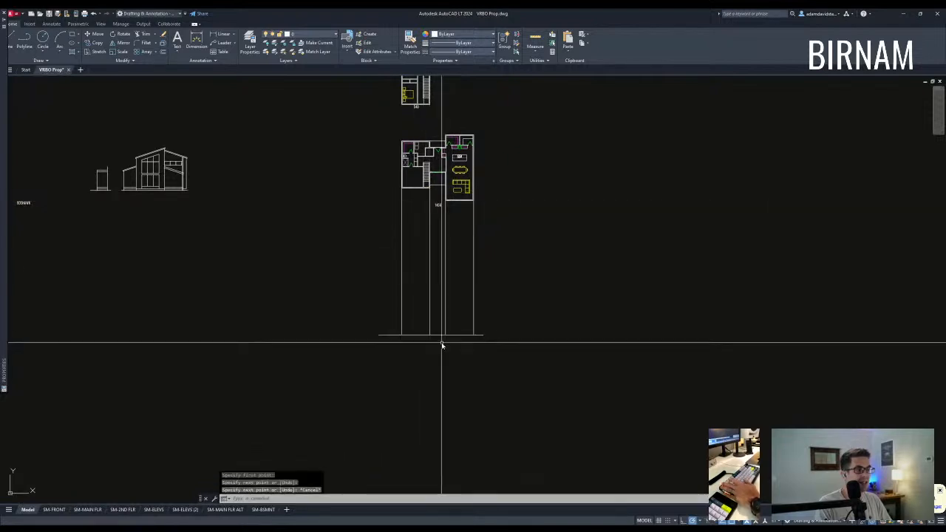
{"action": "key", "text": "Escape"}
{"action": "scroll", "coordinate": [369, 288], "scroll_direction": "down", "scroll_amount": 2}
{"action": "scroll", "coordinate": [214, 213], "scroll_direction": "up", "scroll_amount": 4}
{"action": "key", "text": "Escape"}
{"action": "key", "text": "Escape"}
{"action": "middle_click_drag", "start_coordinate": [219, 213], "coordinate": [238, 228]}
{"action": "scroll", "coordinate": [189, 254], "scroll_direction": "up", "scroll_amount": 4}
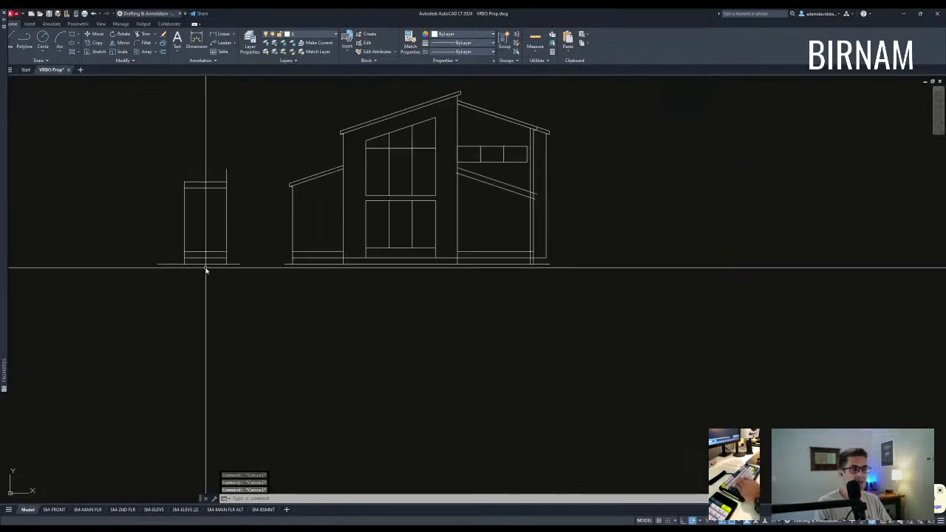
{"action": "left_click", "coordinate": [210, 262]}
{"action": "left_click", "coordinate": [191, 156]}
{"action": "left_click", "coordinate": [205, 227]}
{"action": "left_click", "coordinate": [176, 213]}
{"action": "type", "text": "co"}
{"action": "key", "text": "space"}
{"action": "left_click", "coordinate": [227, 264]}
{"action": "scroll", "coordinate": [362, 326], "scroll_direction": "down", "scroll_amount": 2}
{"action": "key", "text": "Escape"}
{"action": "middle_click_drag", "start_coordinate": [362, 326], "coordinate": [310, 289]}
{"action": "key", "text": "Escape"}
- Copy the wall height diagram from beside the existing elevation to next to the new ground line
{"action": "left_click", "coordinate": [240, 266]}
{"action": "left_click", "coordinate": [153, 170]}
{"action": "type", "text": "co"}
{"action": "key", "text": "space"}
{"action": "left_click", "coordinate": [261, 248]}
{"action": "middle_click_drag", "start_coordinate": [384, 334], "coordinate": [141, 141]}
{"action": "scroll", "coordinate": [355, 310], "scroll_direction": "down", "scroll_amount": 2}
{"action": "key", "text": "Escape"}
- Stretch the outer side of the copied height diagram inward to make it narrower
{"action": "scroll", "coordinate": [379, 267], "scroll_direction": "up", "scroll_amount": 2}
{"action": "type", "text": "s"}
{"action": "key", "text": "space"}
{"action": "left_click", "coordinate": [389, 271]}
{"action": "left_click", "coordinate": [214, 134]}
{"action": "key", "text": "space"}
{"action": "left_click", "coordinate": [214, 131]}
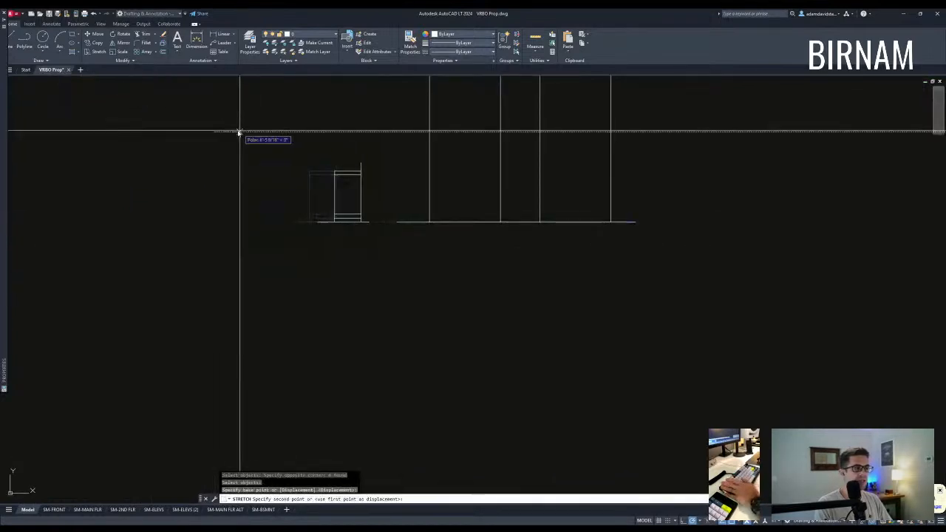
{"action": "left_click", "coordinate": [240, 132]}
{"action": "key", "text": "Escape"}
{"action": "middle_click_drag", "start_coordinate": [385, 145], "coordinate": [380, 160]}
- Measure the floor-to-ceiling height in the copied height diagram
{"action": "scroll", "coordinate": [358, 216], "scroll_direction": "up", "scroll_amount": 4}
{"action": "middle_click_drag", "start_coordinate": [358, 216], "coordinate": [307, 304]}
{"action": "type", "text": "dd"}
{"action": "key", "text": "space"}
{"action": "left_click", "coordinate": [275, 340]}
{"action": "left_click", "coordinate": [274, 235]}
{"action": "key", "text": "Escape"}
{"action": "key", "text": "Escape"}
- Stretch the upper end of the copied height diagram downward to shorten its wall height
{"action": "type", "text": "s"}
{"action": "key", "text": "space"}
{"action": "left_click", "coordinate": [362, 248]}
{"action": "left_click", "coordinate": [154, 150]}
{"action": "key", "text": "space"}
{"action": "left_click", "coordinate": [155, 148]}
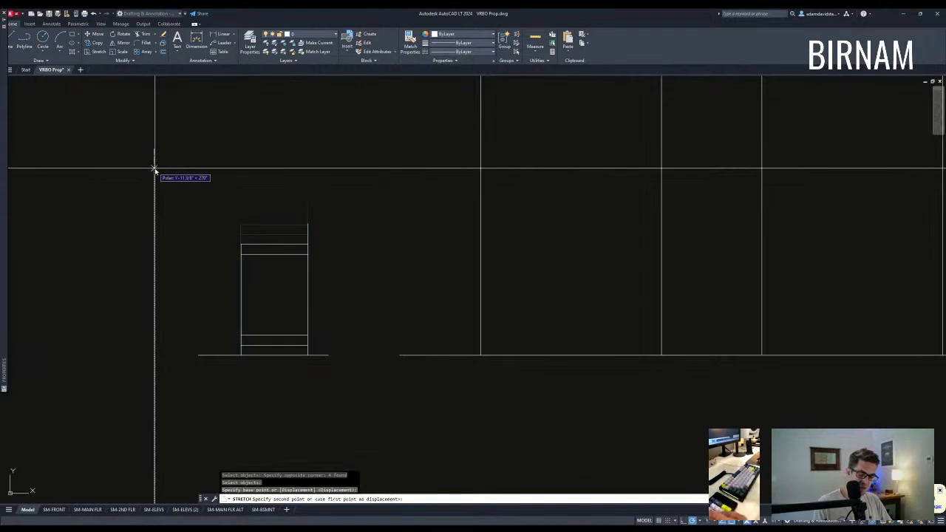
{"action": "middle_click_drag", "start_coordinate": [327, 350], "coordinate": [319, 319]}
{"action": "key", "text": "Escape"}
{"action": "key", "text": "Escape"}
{"action": "key", "text": "Escape"}
{"action": "scroll", "coordinate": [239, 311], "scroll_direction": "up", "scroll_amount": 2}
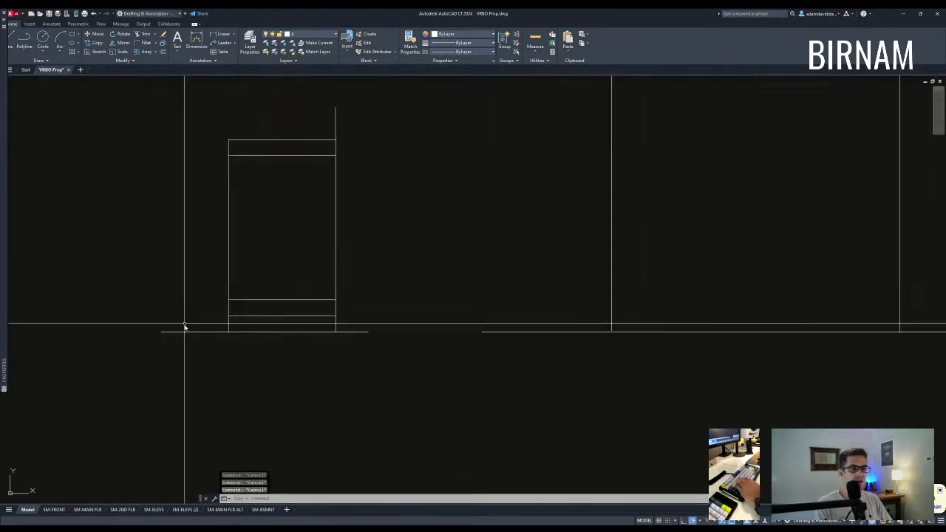
{"action": "left_click", "coordinate": [191, 319]}
{"action": "key", "text": "Escape"}
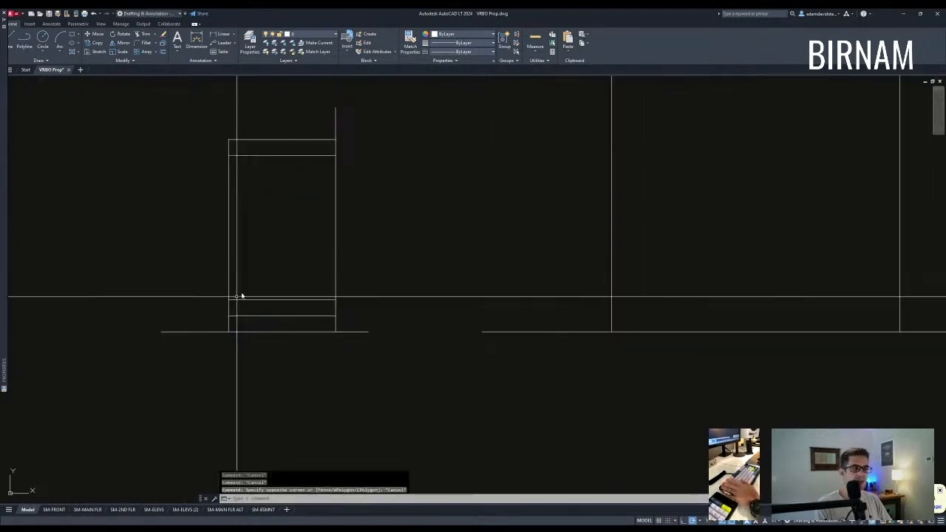
{"action": "left_click", "coordinate": [227, 300]}
{"action": "key", "text": "Escape"}
{"action": "left_click", "coordinate": [212, 170]}
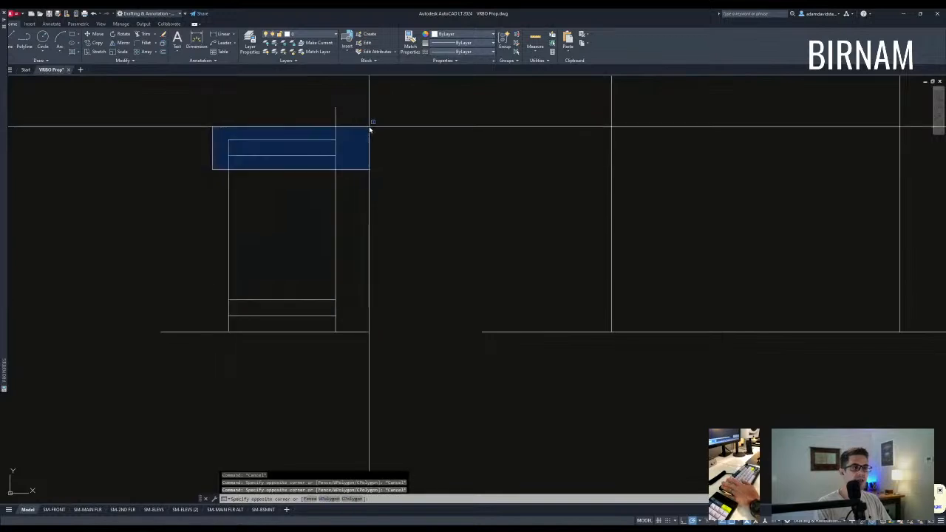
{"action": "key", "text": "Escape"}
{"action": "key", "text": "Escape"}
- Offset the height diagram's uppermost horizontal line upward by 8'1.125" and extend the diagram's outer side line up to it
{"action": "middle_click_drag", "start_coordinate": [358, 176], "coordinate": [363, 230]}
{"action": "type", "text": "'"}
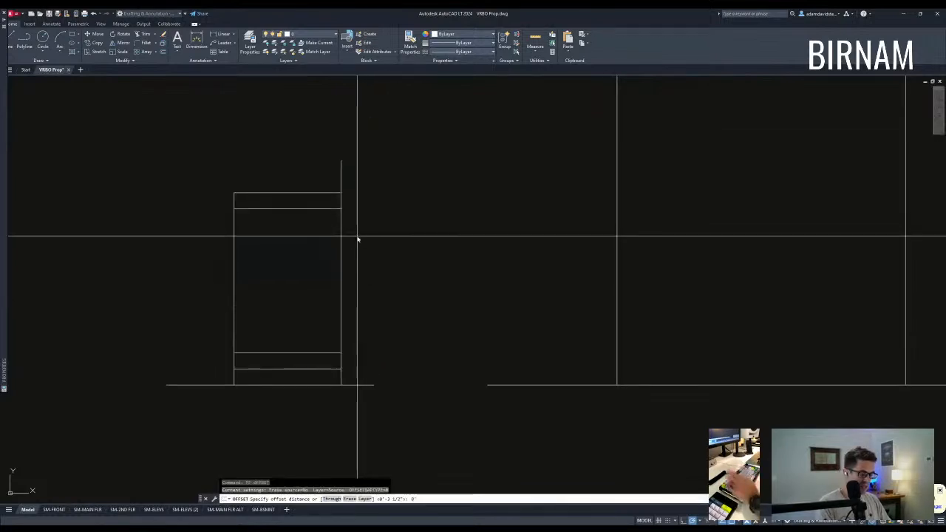
{"action": "type", "text": "1.125"}
{"action": "key", "text": "Return"}
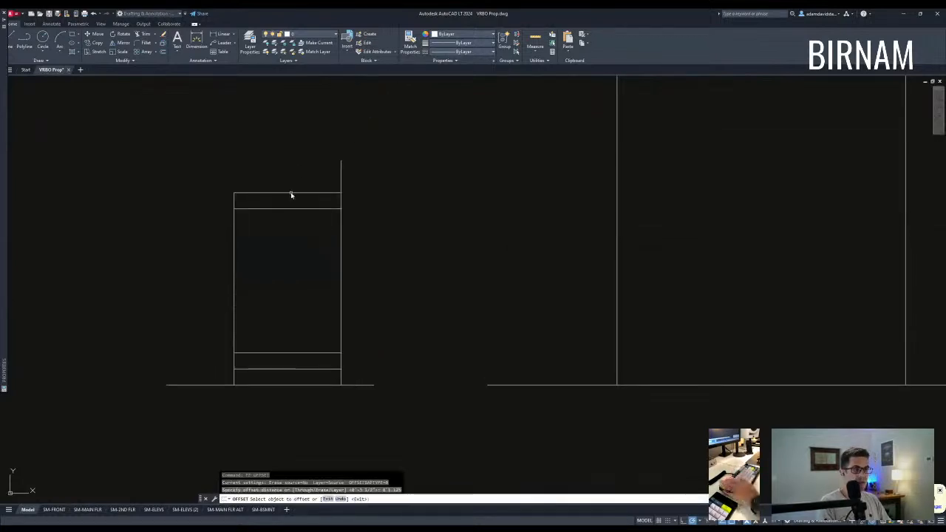
{"action": "scroll", "coordinate": [296, 196], "scroll_direction": "down", "scroll_amount": 2}
{"action": "left_click", "coordinate": [298, 207]}
{"action": "key", "text": "Escape"}
{"action": "type", "text": "ex"}
{"action": "key", "text": "Return"}
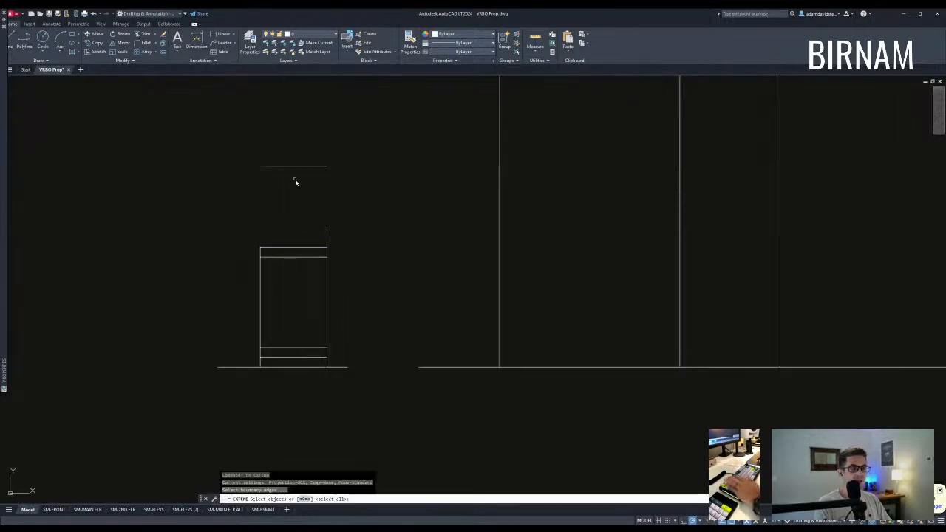
{"action": "key", "text": "Escape"}
- Stretch the upper part of the height diagram, including the new upper line, upward by 1.125"
{"action": "type", "text": "s"}
{"action": "key", "text": "Return"}
{"action": "left_click", "coordinate": [360, 288]}
{"action": "left_click", "coordinate": [249, 129]}
{"action": "key", "text": "Return"}
{"action": "left_click", "coordinate": [240, 169]}
{"action": "type", "text": "1.12"}
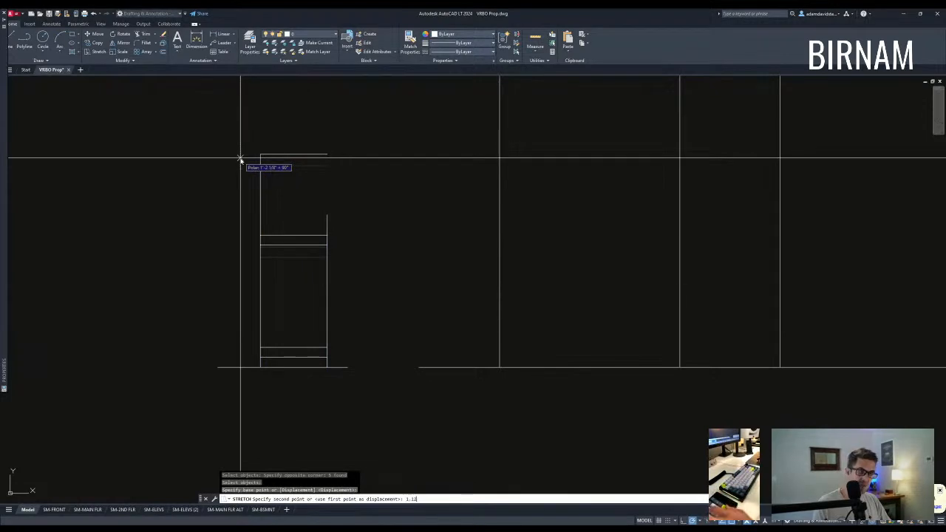
{"action": "type", "text": "5"}
{"action": "key", "text": "Return"}
- Draw a horizontal line from the diagram's first-floor ceiling line across the elevation's projected wall lines
{"action": "type", "text": "l"}
{"action": "key", "text": "Return"}
{"action": "left_click", "coordinate": [327, 257]}
{"action": "scroll", "coordinate": [328, 257], "scroll_direction": "down", "scroll_amount": 2}
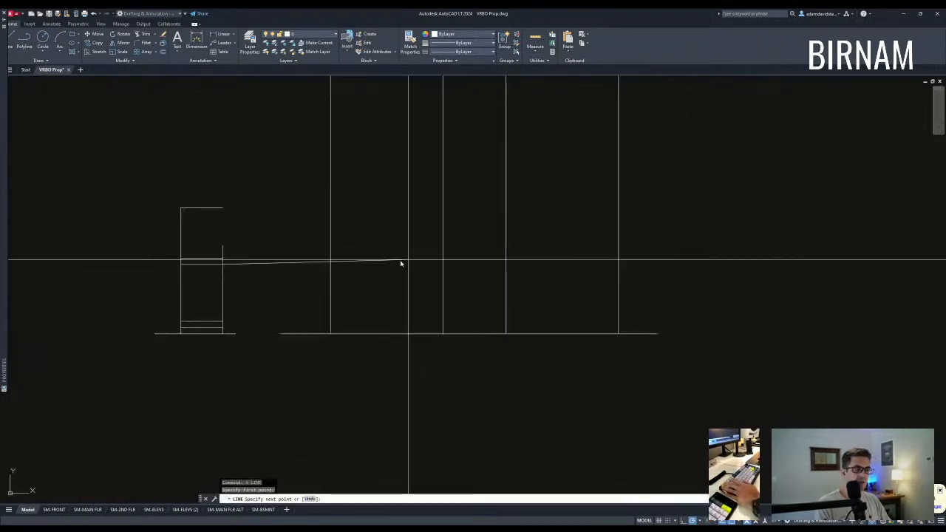
{"action": "left_click", "coordinate": [575, 263]}
{"action": "key", "text": "Escape"}
- Offset the projected ceiling line downward by 6"
{"action": "type", "text": "f"}
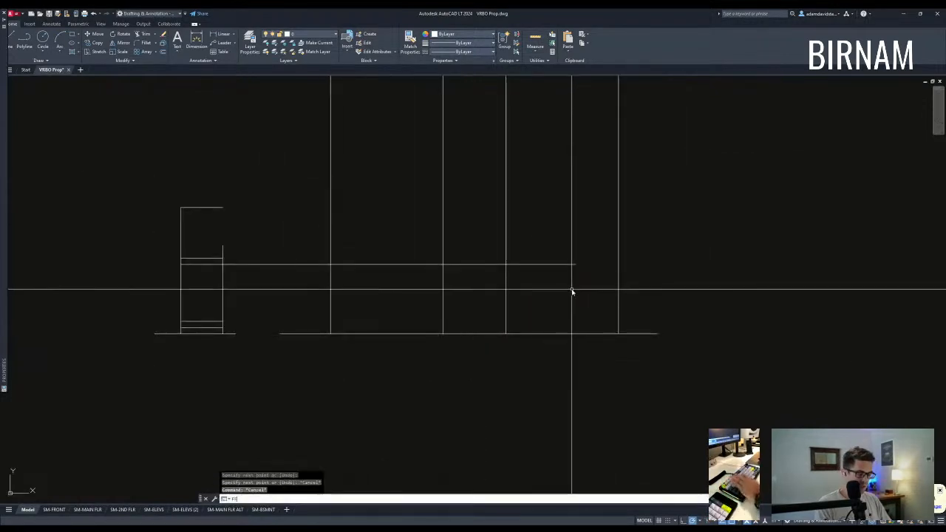
{"action": "type", "text": "f"}
{"action": "key", "text": "Return"}
{"action": "type", "text": "6"}
{"action": "key", "text": "Return"}
{"action": "left_click", "coordinate": [470, 266]}
{"action": "left_click", "coordinate": [481, 295]}
{"action": "key", "text": "Escape"}
{"action": "type", "text": "t"}
{"action": "key", "text": "Return"}
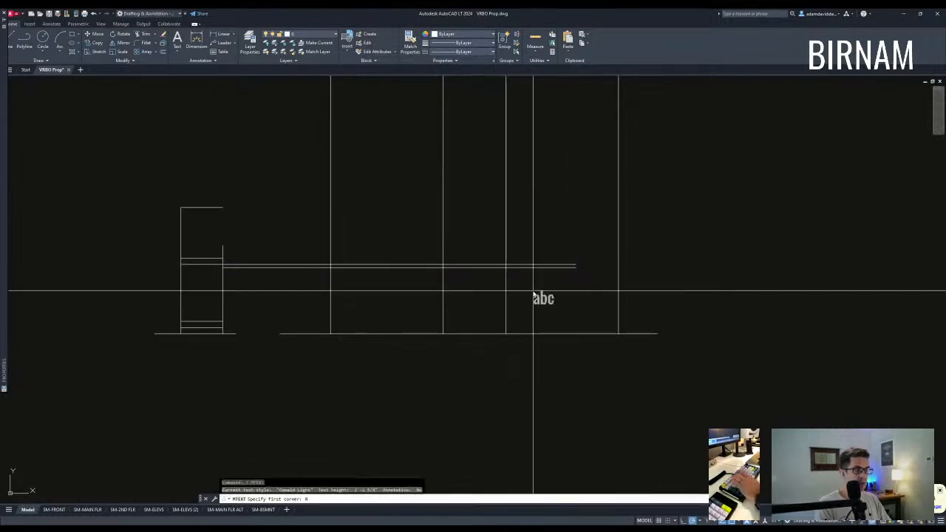
{"action": "key", "text": "Escape"}
- Trim both horizontal lines so they remain only between the two middle projected wall lines
{"action": "type", "text": "tr"}
{"action": "key", "text": "Return"}
{"action": "left_click", "coordinate": [547, 287]}
{"action": "left_click", "coordinate": [438, 258]}
{"action": "key", "text": "Return"}
{"action": "left_click", "coordinate": [438, 287]}
{"action": "left_click", "coordinate": [423, 263]}
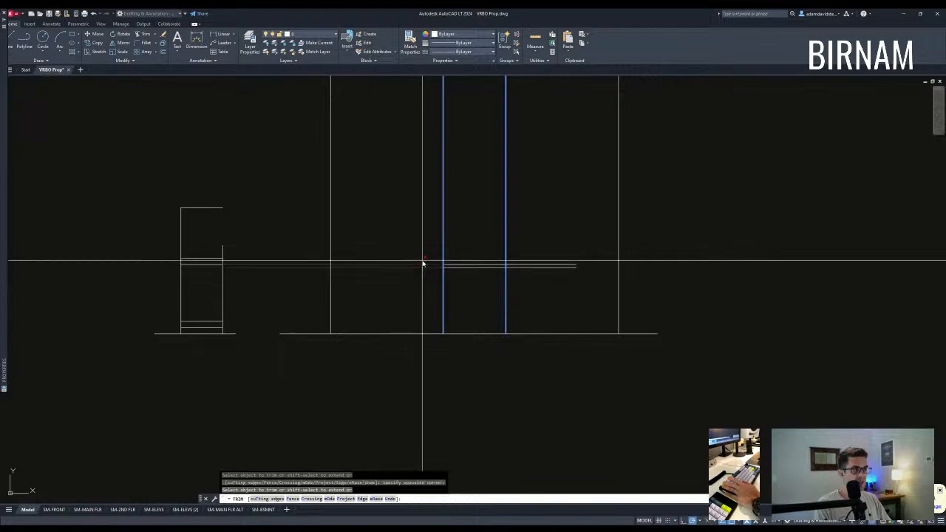
{"action": "left_click", "coordinate": [518, 260]}
{"action": "key", "text": "Escape"}
- Offset the right wing's two wall lines outward by 6" to mark the roof overhangs
{"action": "middle_click_drag", "start_coordinate": [532, 251], "coordinate": [441, 283]}
{"action": "scroll", "coordinate": [441, 311], "scroll_direction": "up", "scroll_amount": 2}
{"action": "key", "text": "Escape"}
{"action": "key", "text": "Escape"}
{"action": "type", "text": "ff"}
{"action": "key", "text": "Return"}
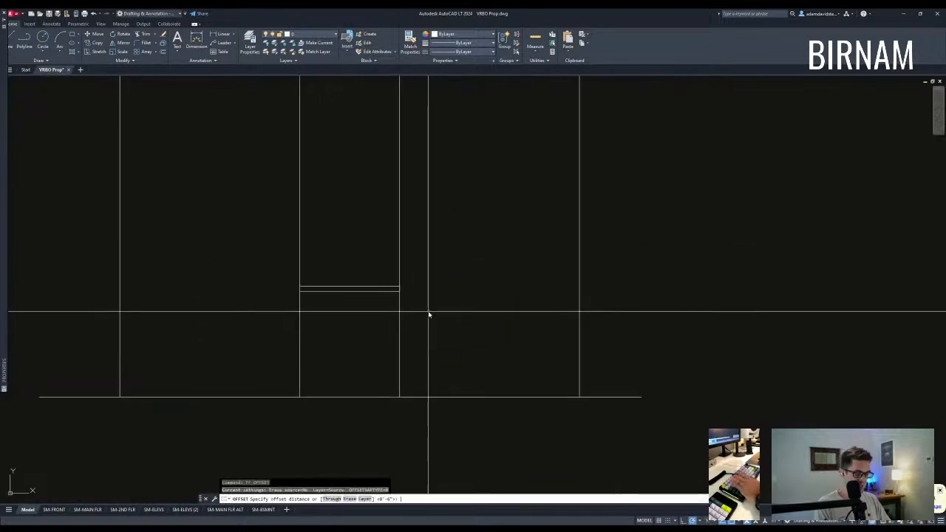
{"action": "left_click", "coordinate": [357, 277]}
{"action": "scroll", "coordinate": [340, 285], "scroll_direction": "down", "scroll_amount": 2}
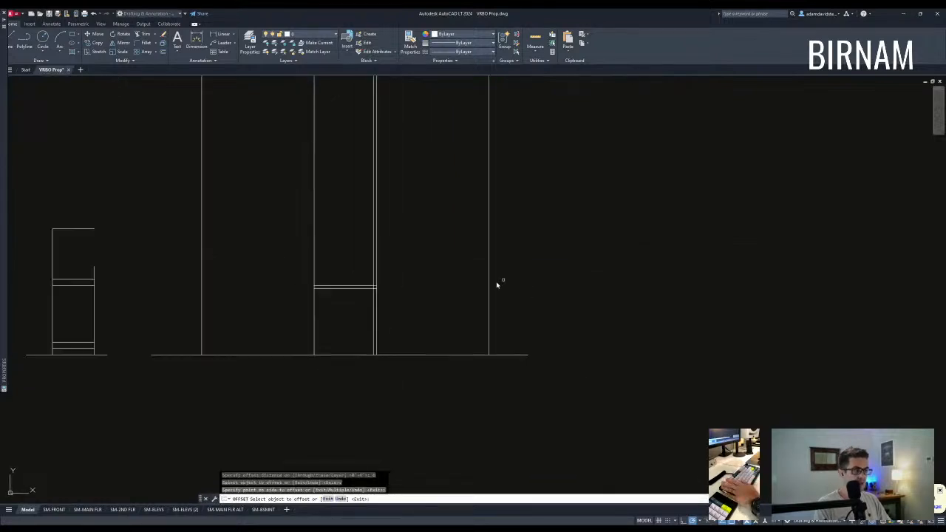
{"action": "scroll", "coordinate": [495, 295], "scroll_direction": "up", "scroll_amount": 2}
{"action": "key", "text": "Escape"}
{"action": "key", "text": "Escape"}
- Extend the two horizontal fascia lines to the right wing's outermost overhang line
{"action": "type", "text": "ex"}
{"action": "key", "text": "Return"}
{"action": "left_click", "coordinate": [489, 290]}
{"action": "left_click", "coordinate": [287, 278]}
{"action": "key", "text": "Escape"}
{"action": "key", "text": "Escape"}
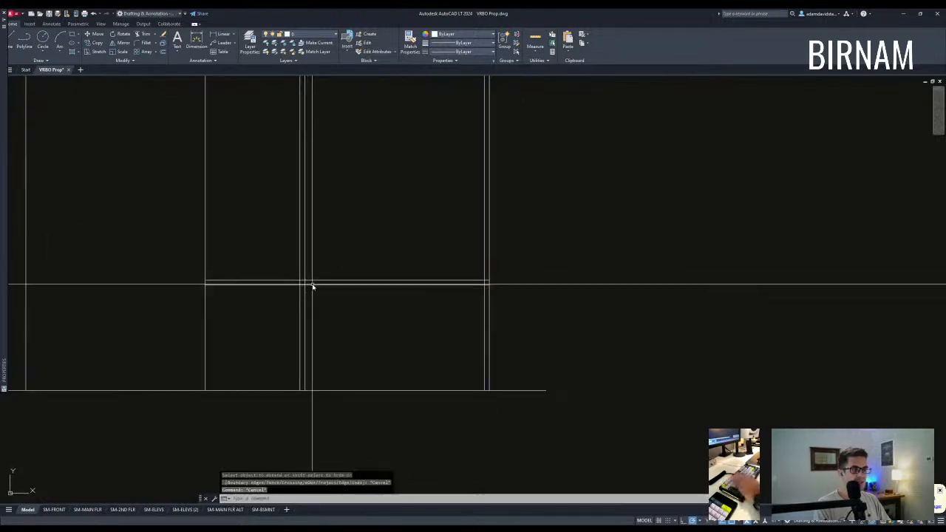
{"action": "scroll", "coordinate": [313, 286], "scroll_direction": "up", "scroll_amount": 3}
{"action": "type", "text": "t"}
{"action": "key", "text": "Return"}
{"action": "key", "text": "Escape"}
{"action": "key", "text": "Escape"}
{"action": "type", "text": "t"}
{"action": "key", "text": "Return"}
{"action": "left_click", "coordinate": [322, 294]}
{"action": "key", "text": "Escape"}
{"action": "key", "text": "Escape"}
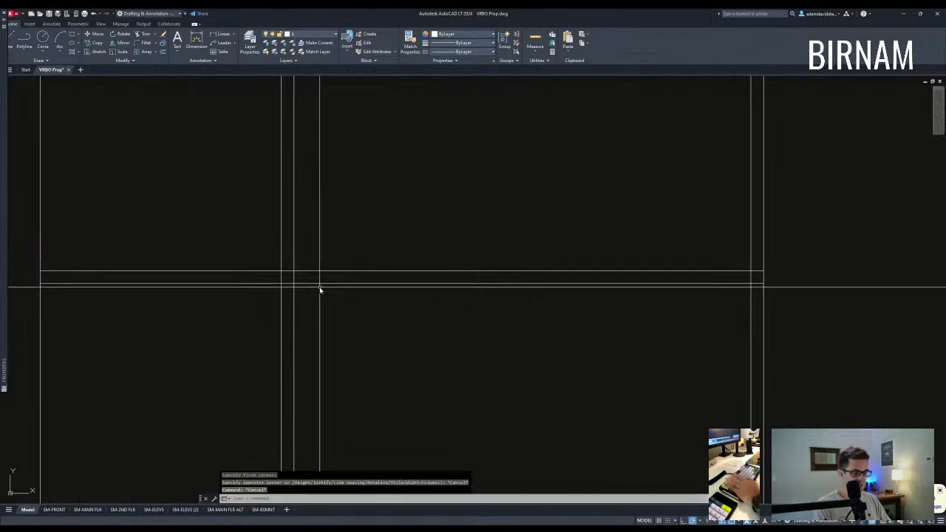
- Try to trim the right wing's left overhang line above the lower fascia line, and undo the trim
{"action": "left_click", "coordinate": [318, 289]}
{"action": "key", "text": "Return"}
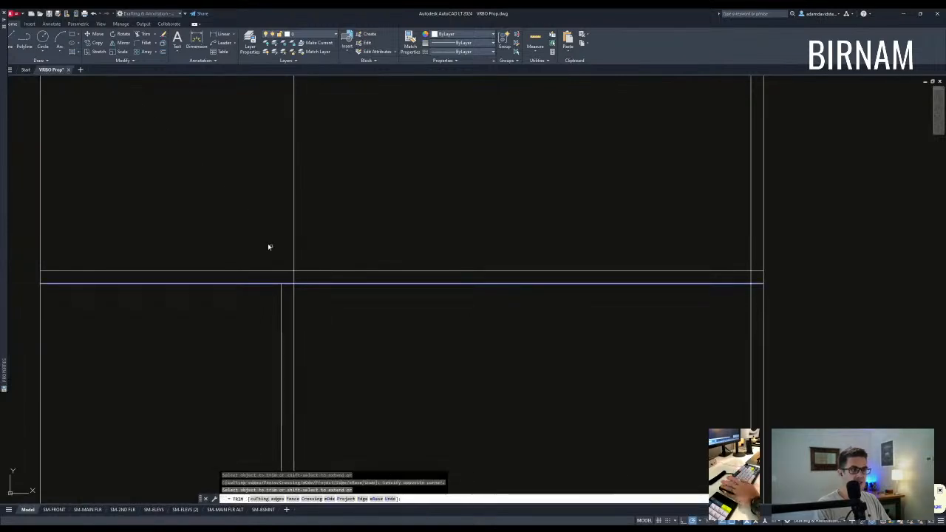
{"action": "key", "text": "Escape"}
{"action": "key", "text": "Escape"}
{"action": "key", "text": "ctrl+z"}
- Trim the right wing's wall lines above the lower fascia line and its overhang lines below it
{"action": "type", "text": "tr"}
{"action": "key", "text": "Return"}
{"action": "left_click", "coordinate": [330, 300]}
{"action": "left_click", "coordinate": [303, 277]}
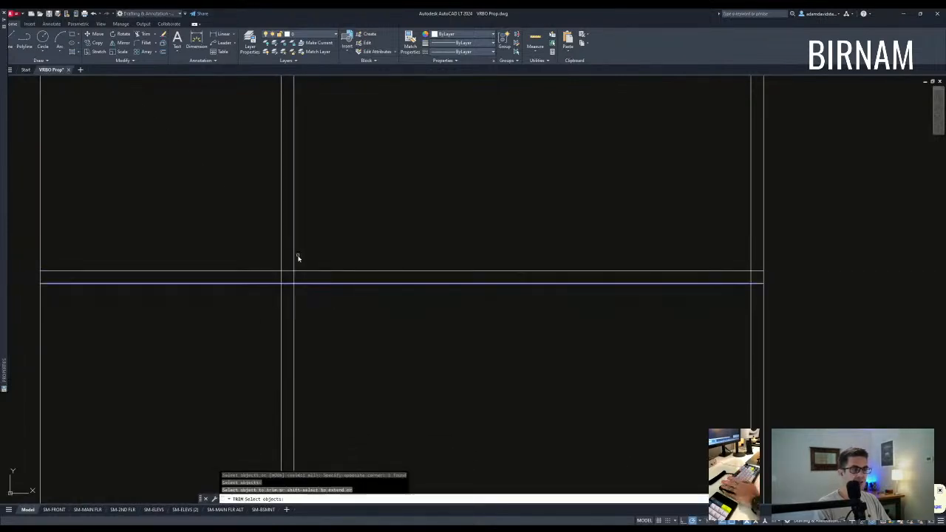
{"action": "middle_click_drag", "start_coordinate": [669, 256], "coordinate": [589, 297]}
{"action": "left_click", "coordinate": [669, 272]}
{"action": "key", "text": "Escape"}
- Trim the right wing's overhang lines so they end at the upper fascia line
{"action": "scroll", "coordinate": [675, 288], "scroll_direction": "down", "scroll_amount": 5}
{"action": "middle_click_drag", "start_coordinate": [675, 290], "coordinate": [566, 300]}
{"action": "key", "text": "Escape"}
{"action": "type", "text": "tr"}
{"action": "key", "text": "Return"}
{"action": "left_click", "coordinate": [633, 320]}
{"action": "left_click", "coordinate": [421, 269]}
{"action": "key", "text": "Return"}
{"action": "left_click", "coordinate": [422, 264]}
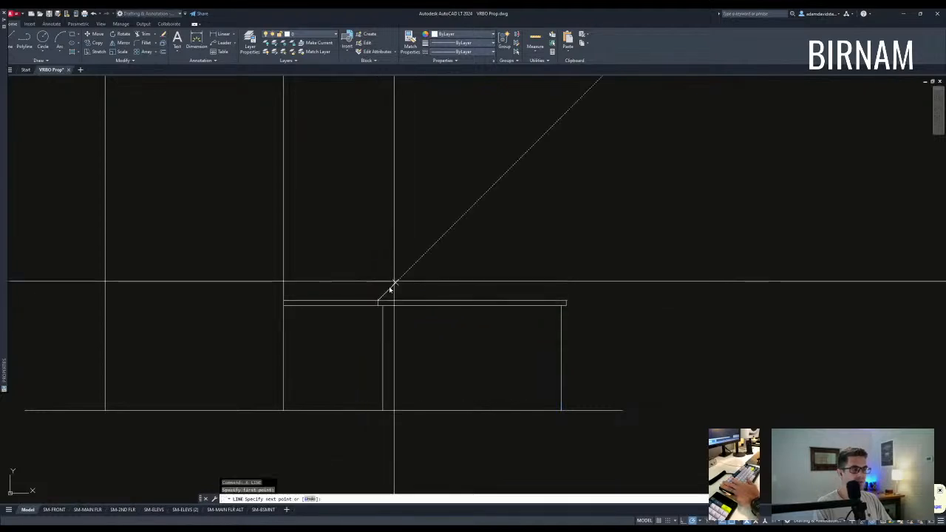
- Draw 45° roof slopes from both ends of the right wing's fascia, meeting at a central peak
{"action": "scroll", "coordinate": [399, 287], "scroll_direction": "down", "scroll_amount": 4}
{"action": "left_click", "coordinate": [438, 251]}
{"action": "key", "text": "Escape"}
{"action": "type", "text": "a"}
{"action": "key", "text": "space"}
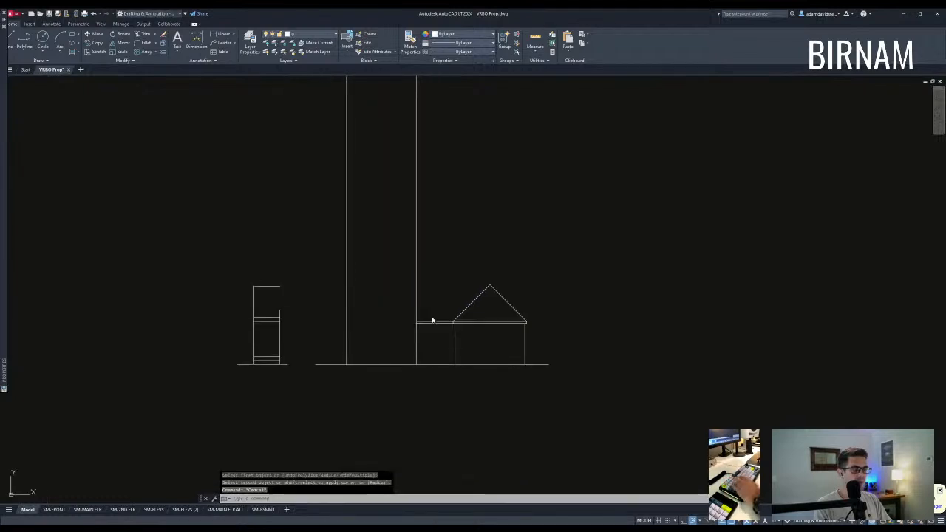
- Draw a horizontal line from the height diagram's uppermost line across the tall left section's wall lines
{"action": "type", "text": "a"}
{"action": "key", "text": "space"}
{"action": "left_click", "coordinate": [463, 286]}
{"action": "key", "text": "Escape"}
- Copy the right wing's gable roof outline onto the tall left section at the projected upper wall height
{"action": "left_click", "coordinate": [447, 349]}
{"action": "left_click", "coordinate": [598, 263]}
{"action": "type", "text": "cv"}
{"action": "key", "text": "space"}
{"action": "scroll", "coordinate": [517, 323], "scroll_direction": "up", "scroll_amount": 4}
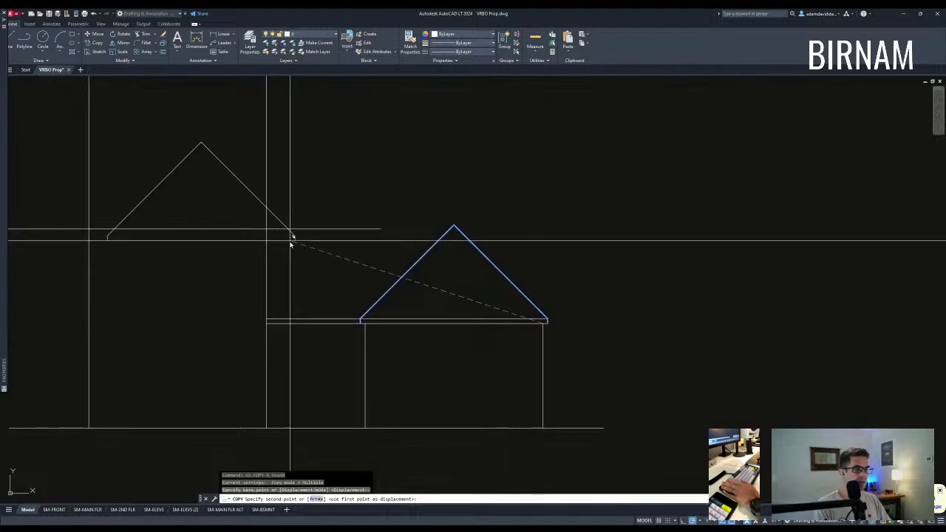
{"action": "left_click", "coordinate": [268, 227]}
{"action": "key", "text": "Escape"}
- Move the copied gable roof down so the top of its fascia meets the projected wall height line
{"action": "scroll", "coordinate": [205, 315], "scroll_direction": "down", "scroll_amount": 2}
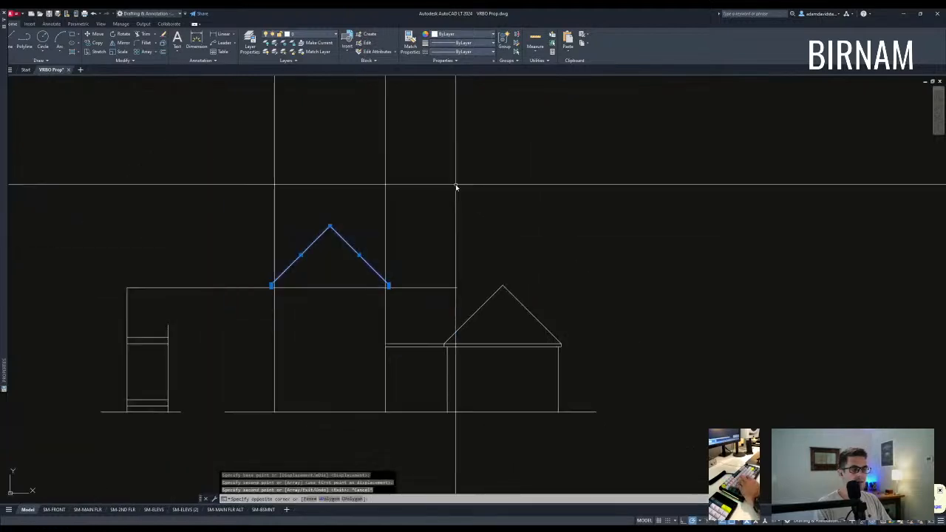
{"action": "type", "text": "m"}
{"action": "key", "text": "space"}
{"action": "scroll", "coordinate": [407, 267], "scroll_direction": "up", "scroll_amount": 2}
{"action": "left_click", "coordinate": [374, 298]}
{"action": "key", "text": "Escape"}
{"action": "key", "text": "Escape"}
{"action": "left_click", "coordinate": [426, 304]}
{"action": "key", "text": "Escape"}
{"action": "key", "text": "Escape"}
- Draw the fascia's lower edge as a horizontal line between the tall gable's two overhang ends
{"action": "middle_click_drag", "start_coordinate": [359, 339], "coordinate": [414, 327]}
{"action": "type", "text": "a"}
{"action": "key", "text": "space"}
{"action": "left_click", "coordinate": [242, 294]}
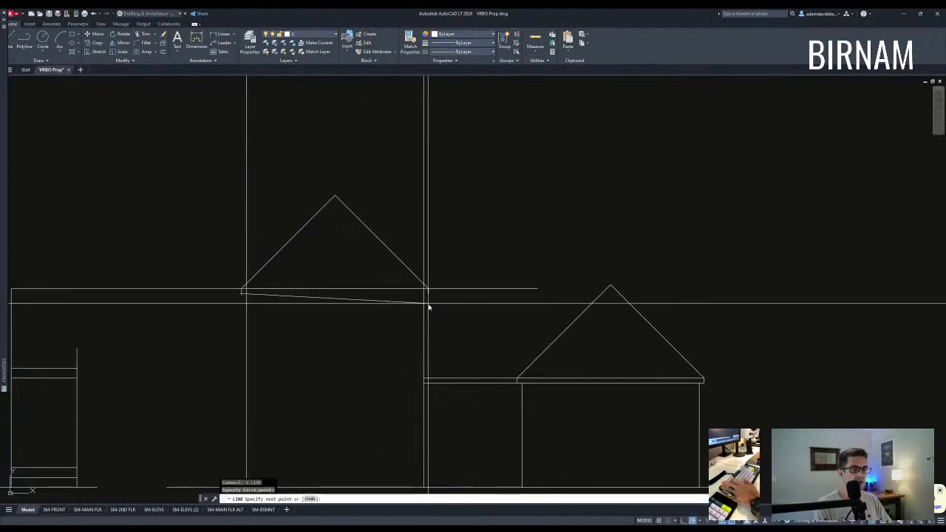
{"action": "left_click", "coordinate": [429, 293]}
{"action": "key", "text": "space"}
- Trim the tall section's two wall lines above the fascia's lower edge
{"action": "type", "text": "tr"}
{"action": "key", "text": "space"}
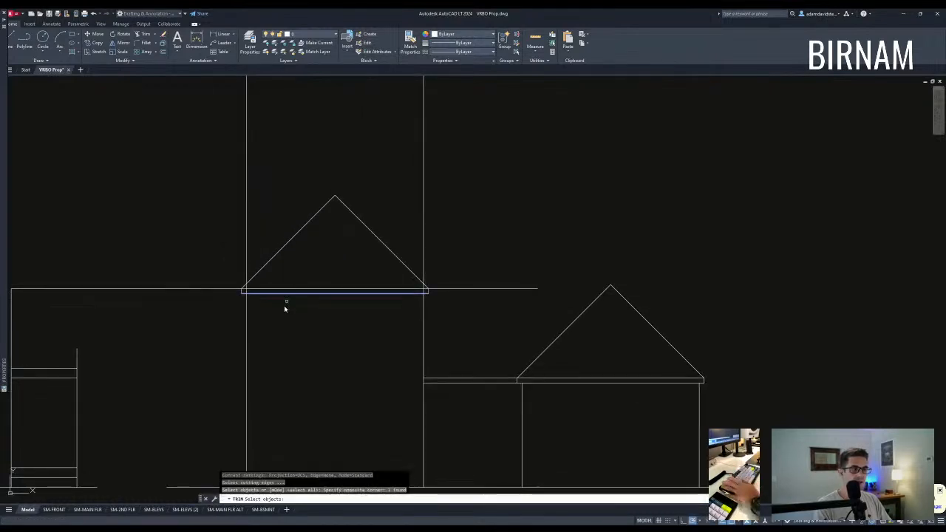
{"action": "left_click", "coordinate": [455, 153]}
{"action": "left_click", "coordinate": [222, 193]}
{"action": "key", "text": "space"}
- Erase the horizontal height line projected from the top of the height diagram
{"action": "left_click", "coordinate": [181, 289]}
{"action": "type", "text": "e"}
{"action": "key", "text": "space"}
{"action": "key", "text": "Escape"}
{"action": "scroll", "coordinate": [348, 344], "scroll_direction": "down", "scroll_amount": 4}
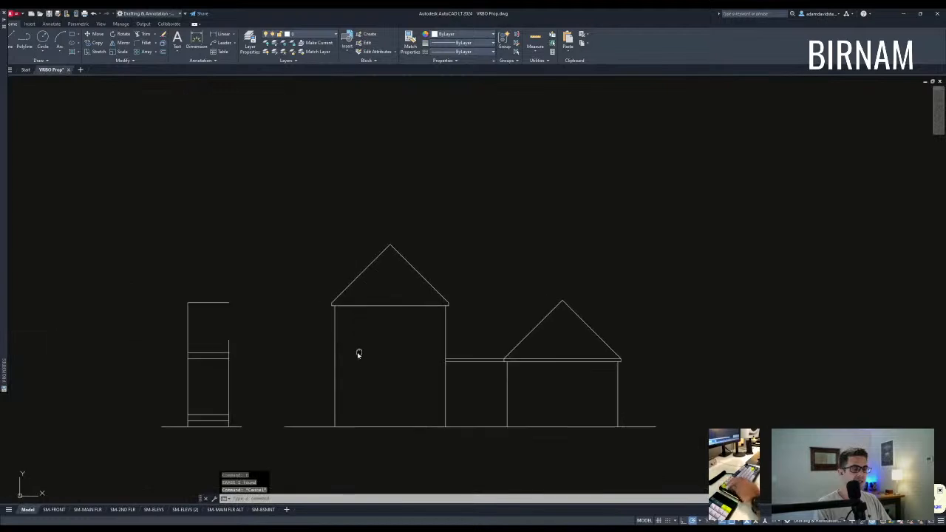
{"action": "scroll", "coordinate": [441, 331], "scroll_direction": "up", "scroll_amount": 4}
{"action": "type", "text": "a"}
{"action": "key", "text": "space"}
{"action": "left_click", "coordinate": [418, 296]}
{"action": "key", "text": "Escape"}
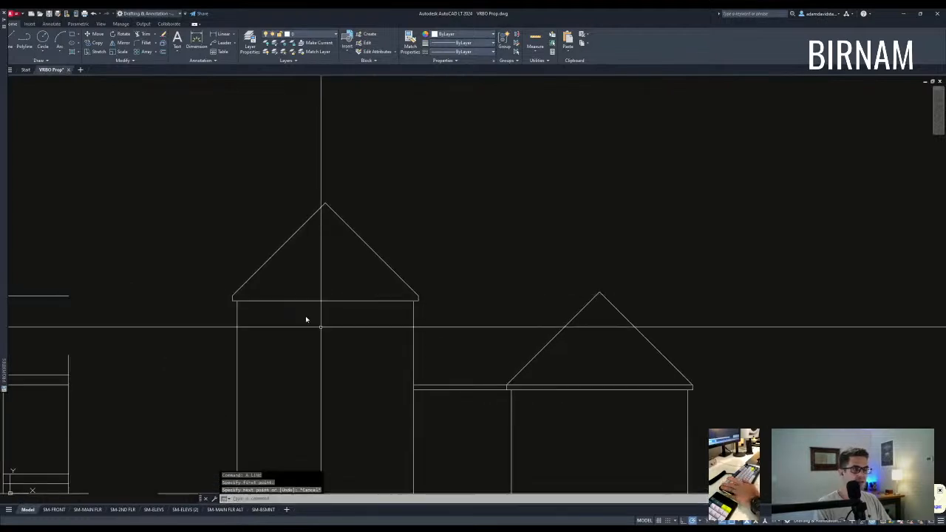
{"action": "key", "text": "Escape"}
- Move the tall section's outer wall, roof slope and overhang end outward 24 inches, away from the smaller gable
{"action": "scroll", "coordinate": [395, 336], "scroll_direction": "down", "scroll_amount": 4}
{"action": "middle_click_drag", "start_coordinate": [371, 385], "coordinate": [371, 347]}
{"action": "left_click", "coordinate": [312, 378]}
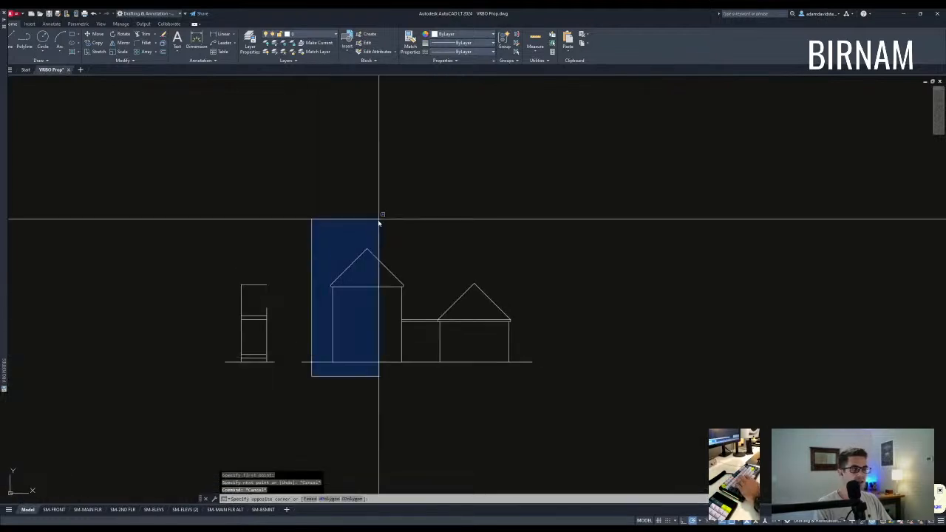
{"action": "left_click", "coordinate": [380, 217]}
{"action": "type", "text": "v"}
{"action": "key", "text": "space"}
{"action": "left_click", "coordinate": [426, 205]}
{"action": "type", "text": "24"}
{"action": "key", "text": "Return"}
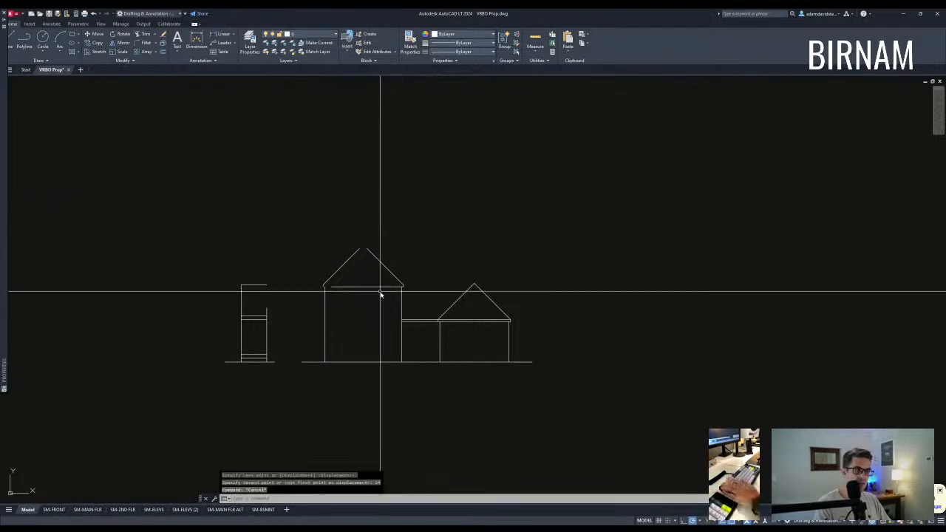
- Fillet the tall gable's slopes into a peak and extend the fascia's lower edge to the shifted overhang
{"action": "scroll", "coordinate": [359, 275], "scroll_direction": "up", "scroll_amount": 4}
{"action": "type", "text": "f"}
{"action": "key", "text": "space"}
{"action": "left_click", "coordinate": [353, 212]}
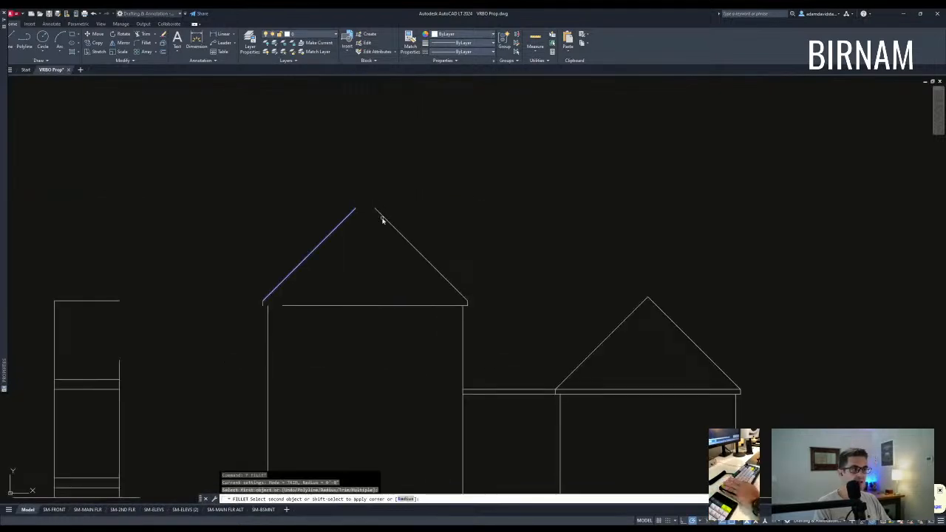
{"action": "type", "text": "ex"}
{"action": "key", "text": "space"}
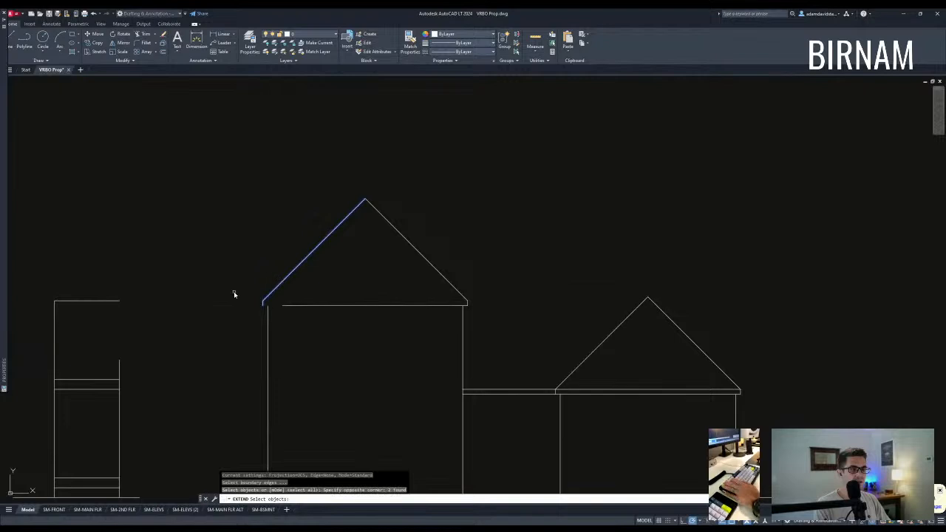
{"action": "left_click", "coordinate": [306, 306]}
{"action": "key", "text": "space"}
- Offset both slopes of the tall gable 6 inches inward to form its rake boards
{"action": "middle_click_drag", "start_coordinate": [332, 309], "coordinate": [329, 305]}
{"action": "type", "text": "ff"}
{"action": "key", "text": "space"}
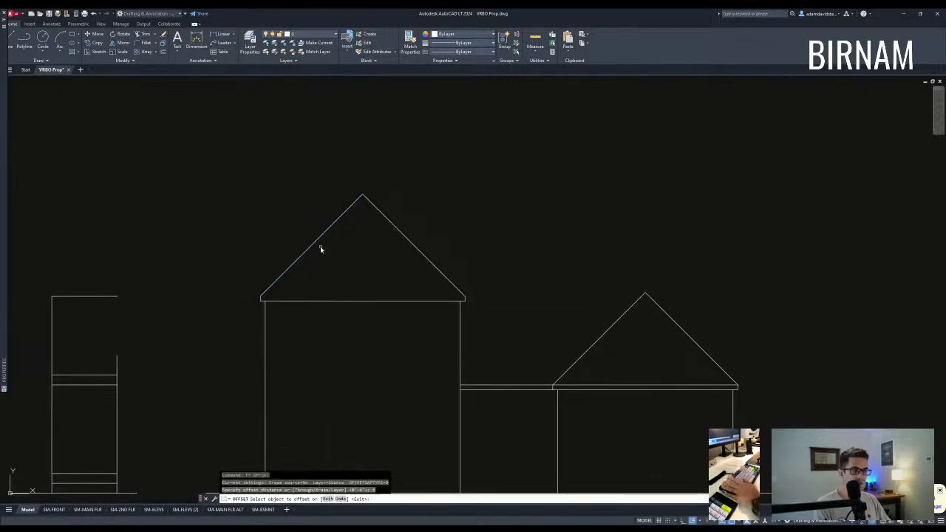
{"action": "left_click", "coordinate": [392, 224]}
{"action": "key", "text": "Escape"}
{"action": "scroll", "coordinate": [376, 306], "scroll_direction": "down", "scroll_amount": 2}
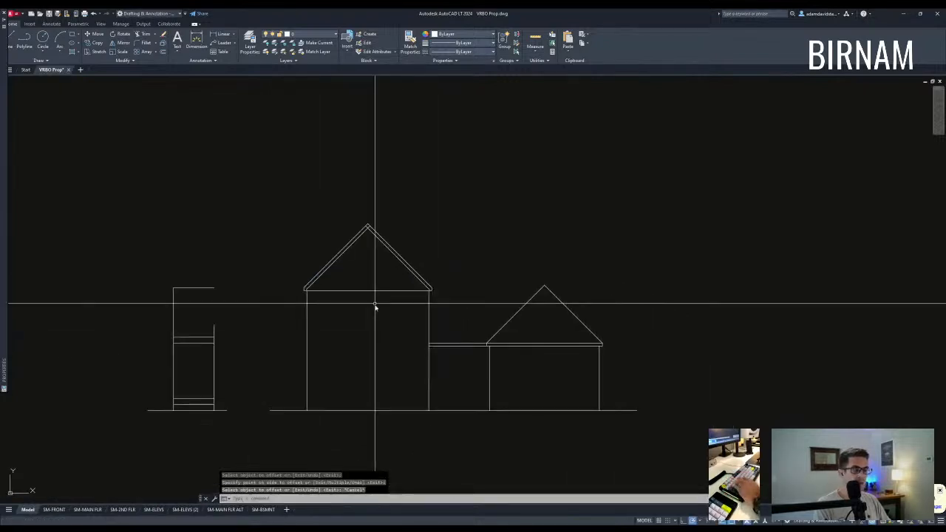
{"action": "scroll", "coordinate": [392, 307], "scroll_direction": "up", "scroll_amount": 4}
{"action": "type", "text": "t"}
{"action": "key", "text": "space"}
{"action": "left_click", "coordinate": [566, 306]}
{"action": "key", "text": "Escape"}
{"action": "key", "text": "Escape"}
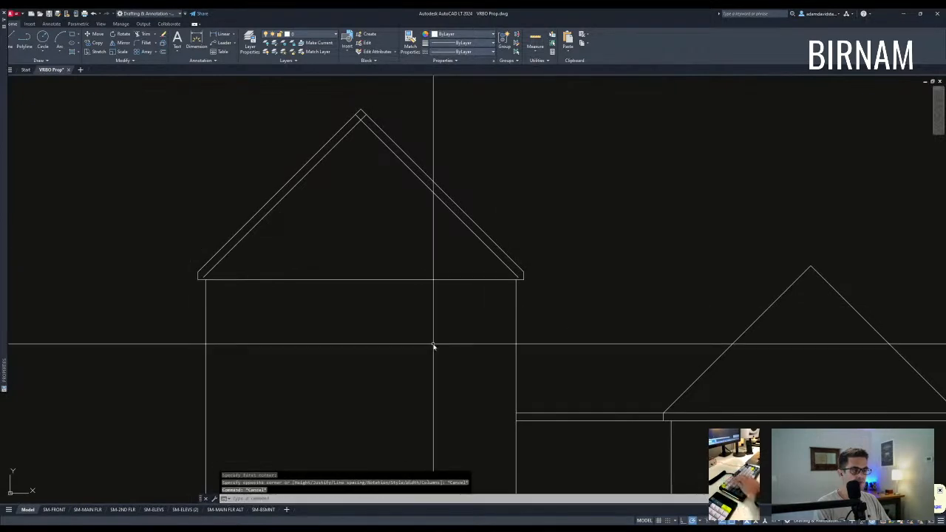
{"action": "left_click", "coordinate": [574, 307]}
{"action": "left_click", "coordinate": [152, 260]}
{"action": "key", "text": "Escape"}
{"action": "scroll", "coordinate": [423, 302], "scroll_direction": "down", "scroll_amount": 4}
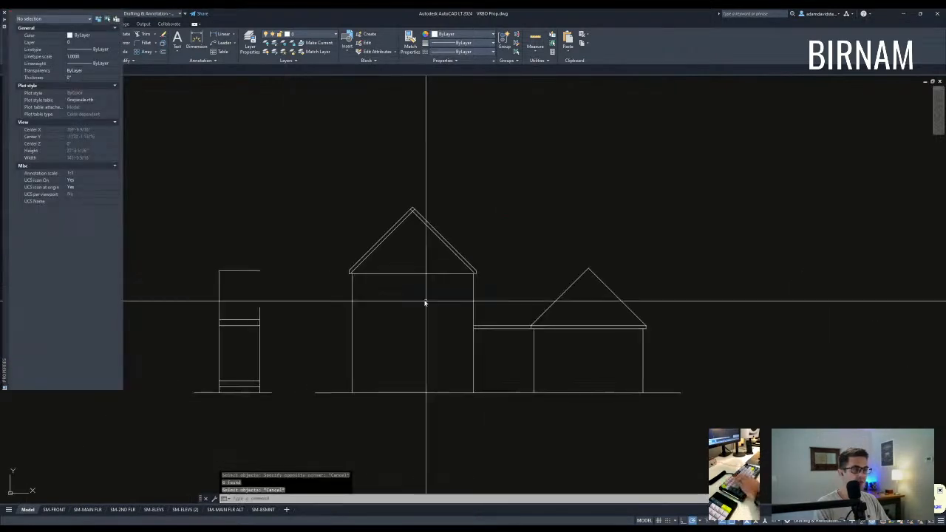
{"action": "type", "text": "t"}
{"action": "key", "text": "space"}
{"action": "left_click", "coordinate": [505, 295]}
{"action": "left_click", "coordinate": [241, 215]}
{"action": "key", "text": "Escape"}
{"action": "key", "text": "Escape"}
{"action": "key", "text": "Escape"}
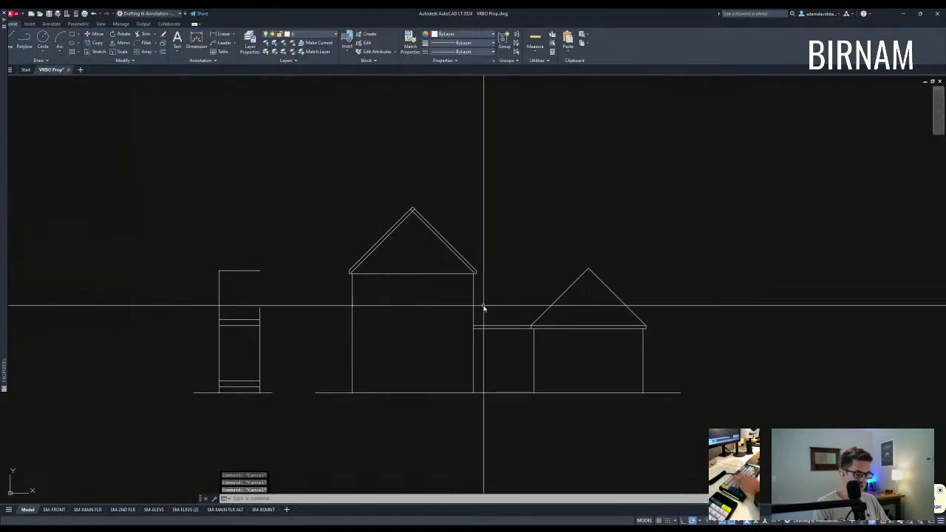
- Trim the tall gable's horizontal fascia line between its two walls
{"action": "left_click", "coordinate": [484, 310]}
{"action": "left_click", "coordinate": [343, 218]}
{"action": "left_click", "coordinate": [433, 280]}
{"action": "key", "text": "Escape"}
- Trim the small gable's two horizontal fascia lines between its walls
{"action": "middle_click_drag", "start_coordinate": [490, 311], "coordinate": [366, 276]}
{"action": "type", "text": "tr"}
{"action": "left_click", "coordinate": [571, 321]}
{"action": "left_click", "coordinate": [336, 264]}
{"action": "key", "text": "space"}
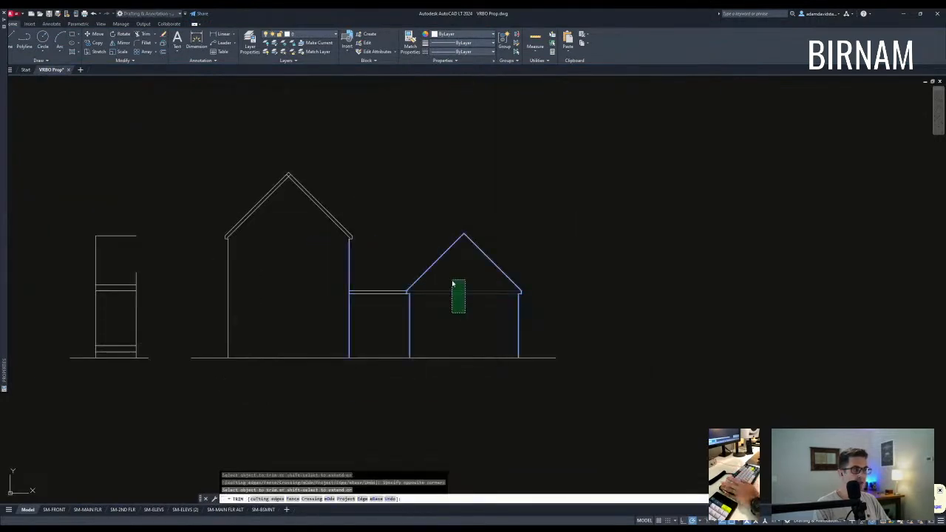
{"action": "key", "text": "Escape"}
{"action": "scroll", "coordinate": [422, 365], "scroll_direction": "down", "scroll_amount": 1}
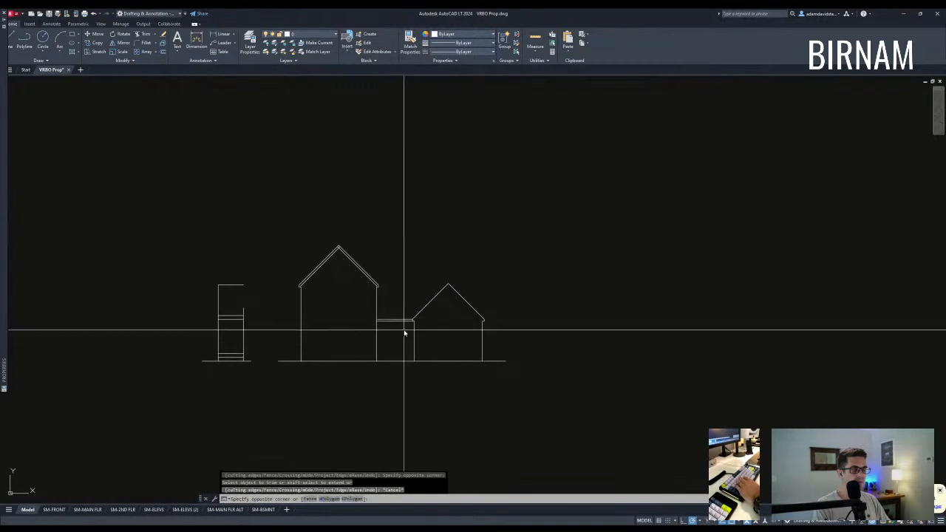
- Try to move the small gable's roof straight up, above its walls
{"action": "left_click", "coordinate": [515, 271]}
{"action": "type", "text": "v"}
{"action": "left_click", "coordinate": [516, 269]}
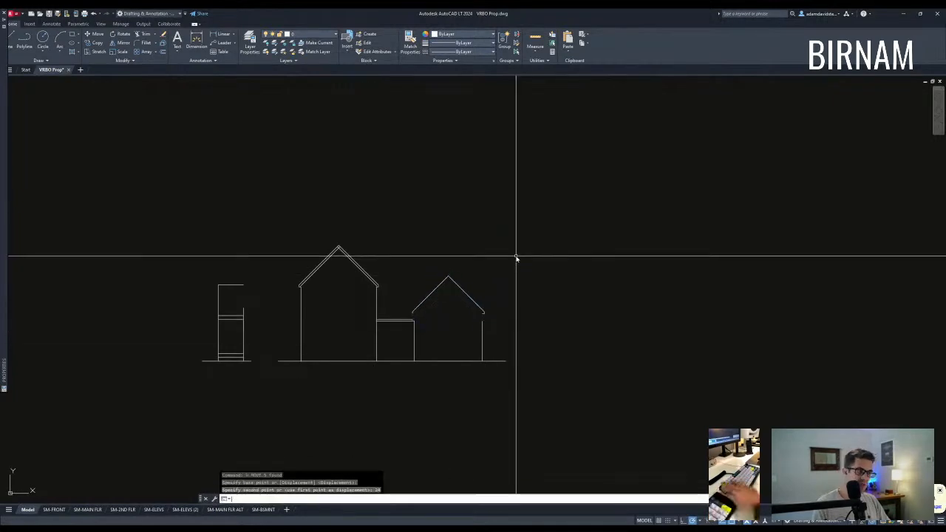
{"action": "left_click", "coordinate": [516, 257]}
- Extend the small section's two wall lines up to the raised gable roof
{"action": "scroll", "coordinate": [458, 327], "scroll_direction": "up", "scroll_amount": 5}
{"action": "type", "text": "ex"}
{"action": "left_click", "coordinate": [565, 312]}
{"action": "left_click", "coordinate": [251, 249]}
{"action": "key", "text": "space"}
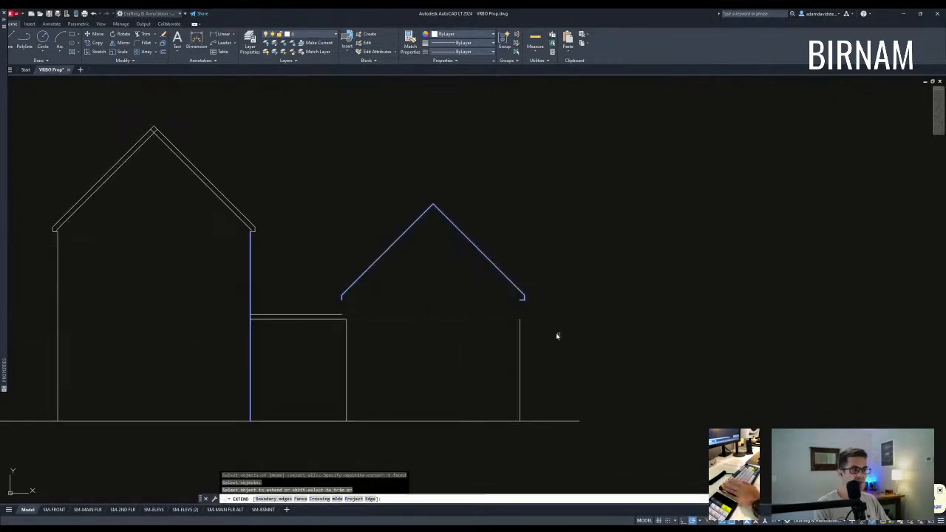
{"action": "key", "text": "Escape"}
{"action": "scroll", "coordinate": [282, 345], "scroll_direction": "down", "scroll_amount": 2}
- Stretch the raised small gable roof and the tops of its walls back downward
{"action": "type", "text": "s"}
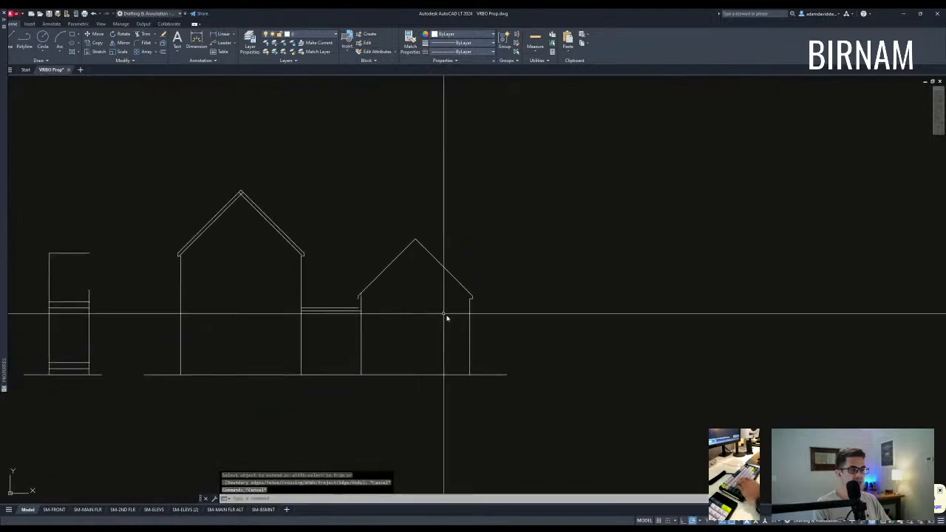
{"action": "left_click", "coordinate": [507, 303]}
{"action": "left_click", "coordinate": [391, 256]}
{"action": "key", "text": "space"}
{"action": "left_click", "coordinate": [383, 184]}
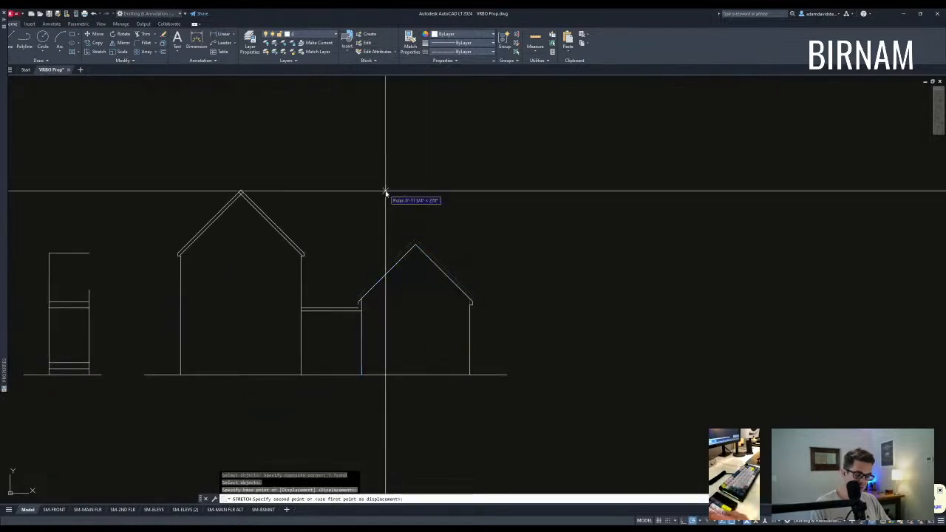
{"action": "left_click", "coordinate": [387, 195]}
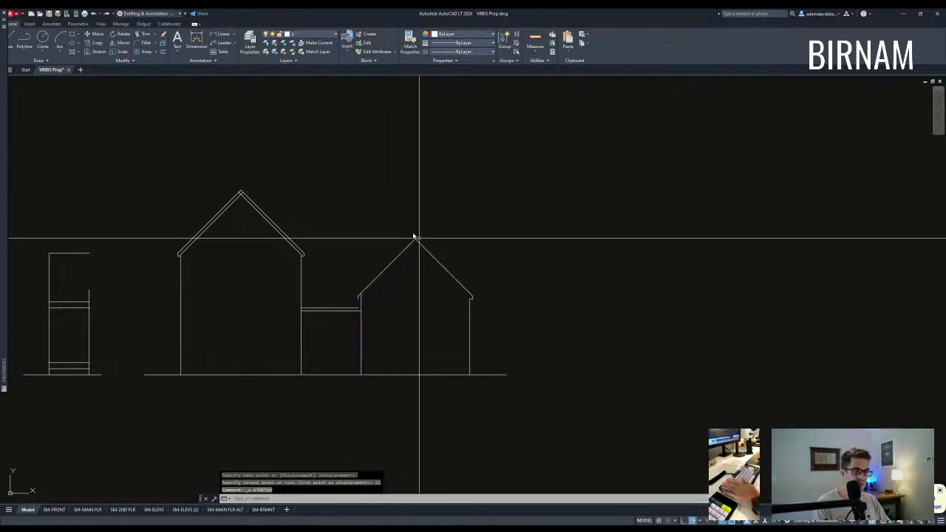
{"action": "key", "text": "Escape"}
{"action": "key", "text": "Escape"}
{"action": "left_click", "coordinate": [515, 304]}
{"action": "key", "text": "space"}
{"action": "left_click", "coordinate": [381, 185]}
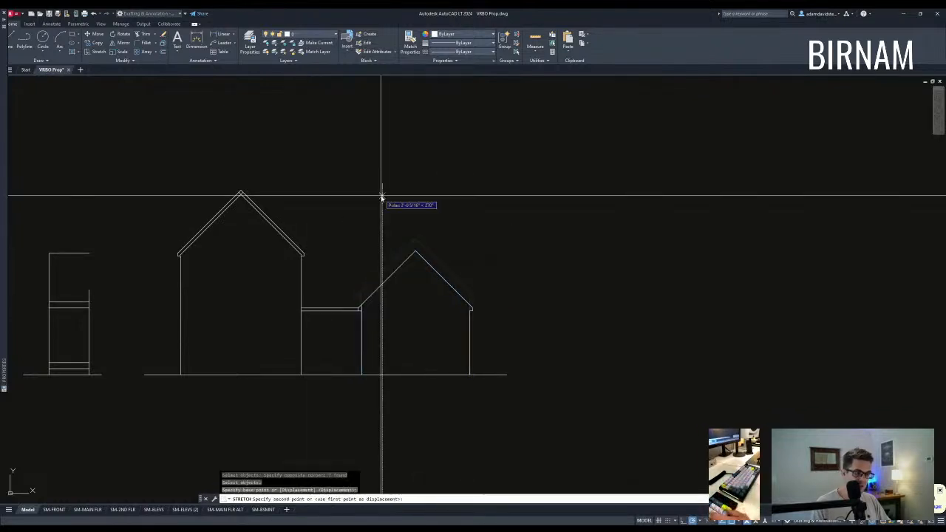
{"action": "left_click", "coordinate": [381, 197]}
- Draw a short horizontal soffit line from the small gable's fascia end to the wall beside the connector
{"action": "key", "text": "l"}
{"action": "key", "text": "space"}
{"action": "scroll", "coordinate": [370, 310], "scroll_direction": "up", "scroll_amount": 2}
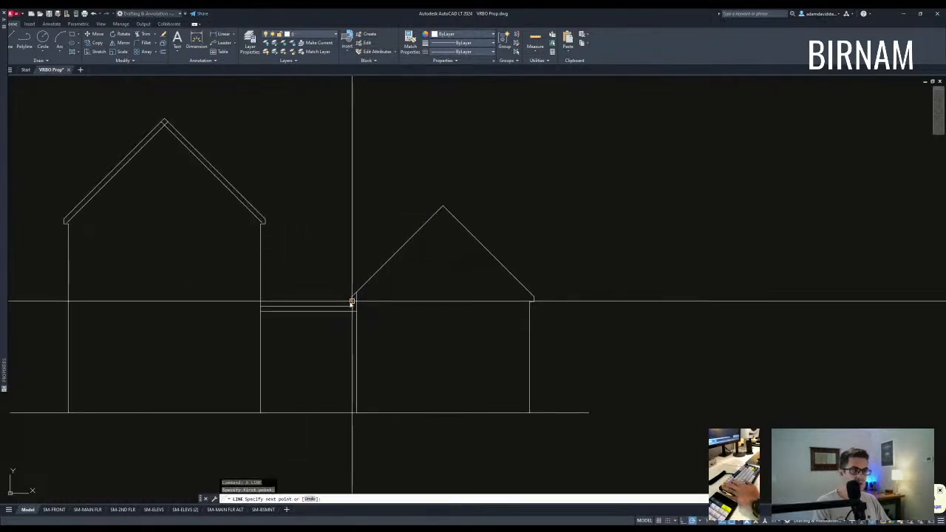
{"action": "left_click", "coordinate": [356, 303]}
{"action": "key", "text": "space"}
- Offset the raised small gable's two slopes 6 inches inward
{"action": "scroll", "coordinate": [466, 303], "scroll_direction": "down", "scroll_amount": 4}
{"action": "key", "text": "o"}
{"action": "key", "text": "space"}
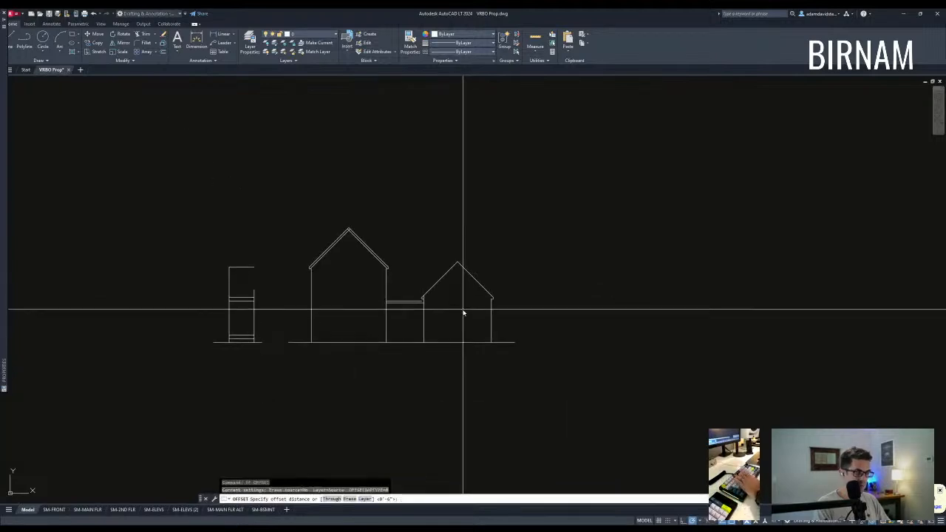
{"action": "key", "text": "Escape"}
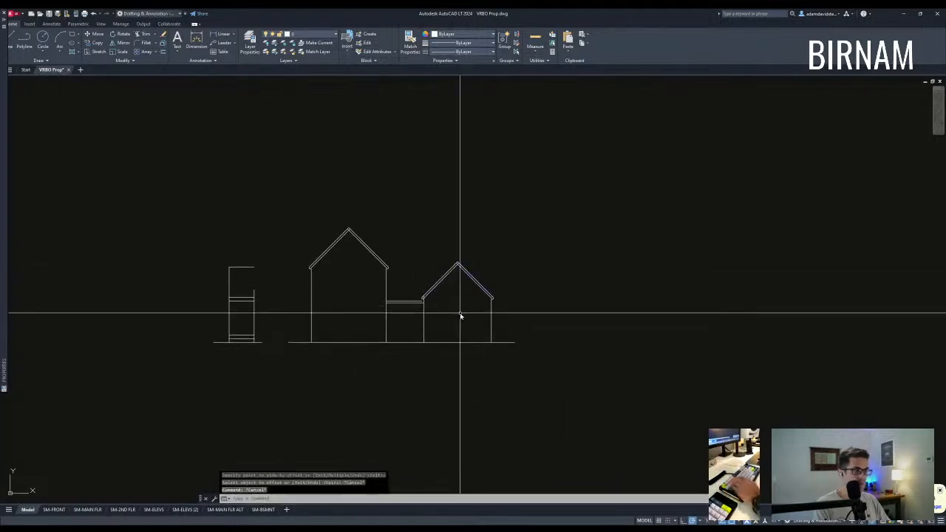
- Undo the small gable edits back to before its fascia lines were trimmed
{"action": "scroll", "coordinate": [461, 314], "scroll_direction": "up", "scroll_amount": 2}
{"action": "key", "text": "ctrl+z"}
{"action": "key", "text": "ctrl+z"}
{"action": "key", "text": "ctrl+z"}
{"action": "key", "text": "ctrl+z"}
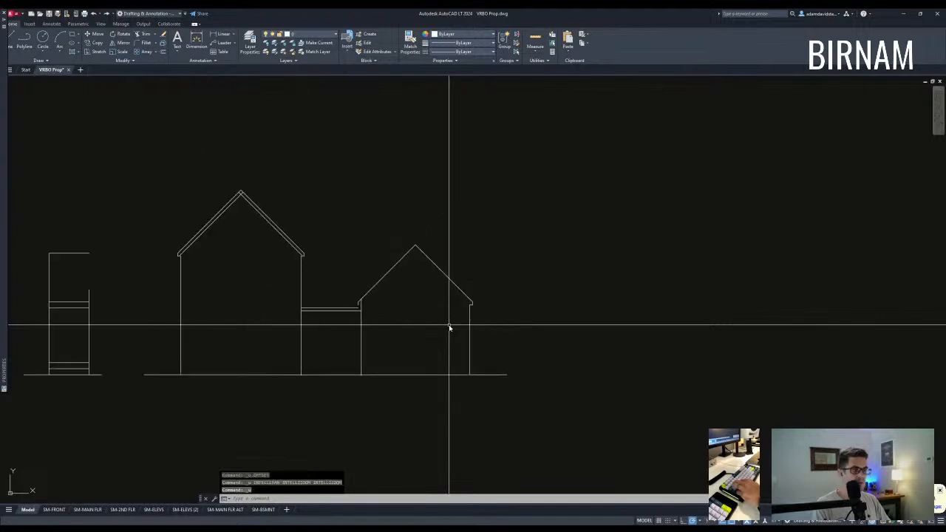
- Draw the connector's roof ridge as a horizontal line from the small gable slope's midpoint to the tall section's wall
{"action": "scroll", "coordinate": [449, 329], "scroll_direction": "up", "scroll_amount": 4}
{"action": "key", "text": "l"}
{"action": "key", "text": "space"}
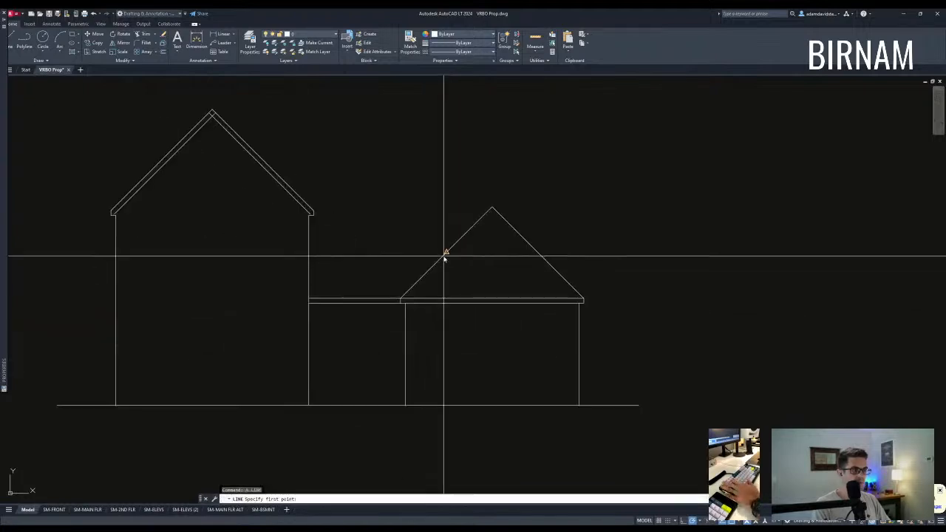
{"action": "left_click", "coordinate": [308, 252]}
{"action": "key", "text": "Escape"}
{"action": "key", "text": "Escape"}
- Trim the horizontal fascia lines running across the small gable between its walls
{"action": "type", "text": "tr"}
{"action": "left_click", "coordinate": [492, 339]}
{"action": "left_click", "coordinate": [350, 220]}
{"action": "key", "text": "space"}
{"action": "left_click", "coordinate": [548, 317]}
{"action": "left_click", "coordinate": [529, 283]}
{"action": "key", "text": "Escape"}
{"action": "scroll", "coordinate": [437, 331], "scroll_direction": "down", "scroll_amount": 3}
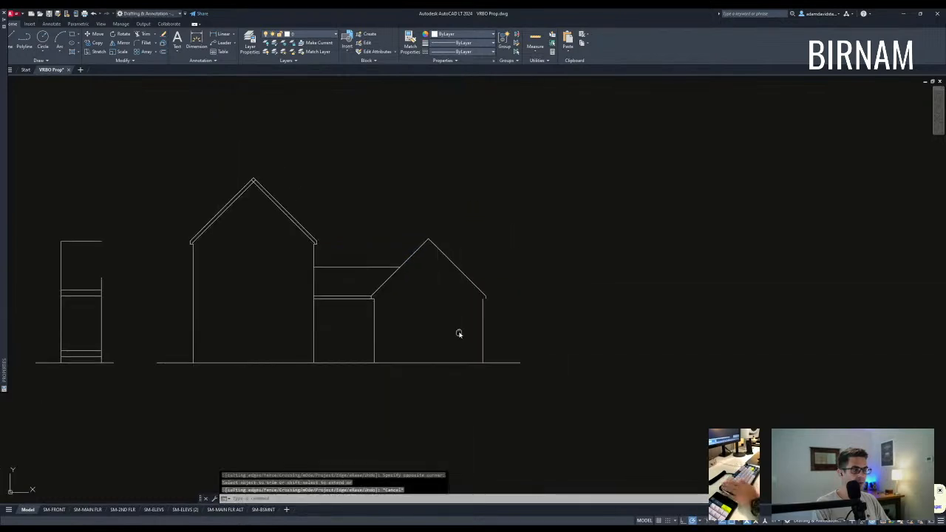
- Offset both slopes of the small gable 6 inches inward to form its rake boards
{"action": "scroll", "coordinate": [458, 336], "scroll_direction": "down", "scroll_amount": 2}
{"action": "key", "text": "Escape"}
{"action": "scroll", "coordinate": [456, 321], "scroll_direction": "down", "scroll_amount": 2}
{"action": "scroll", "coordinate": [445, 323], "scroll_direction": "up", "scroll_amount": 2}
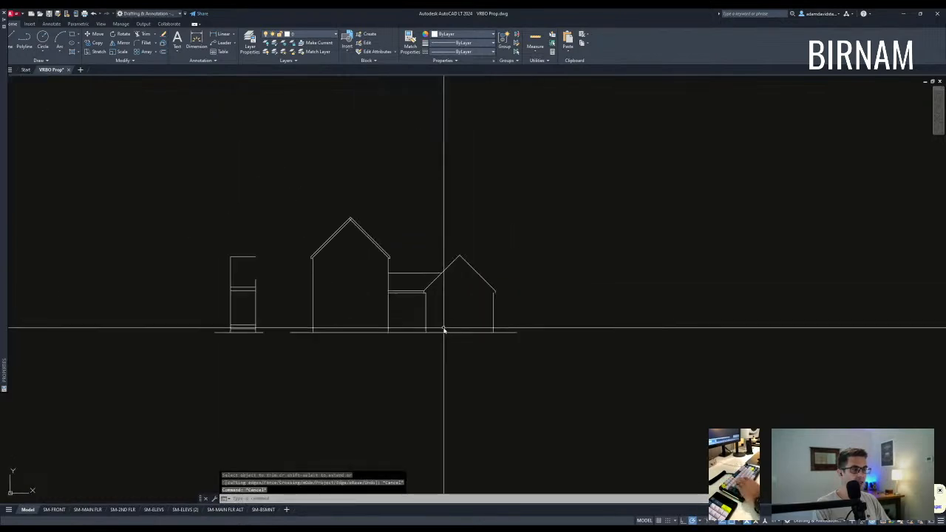
{"action": "type", "text": "o"}
{"action": "key", "text": "Return"}
{"action": "type", "text": "6"}
{"action": "key", "text": "Return"}
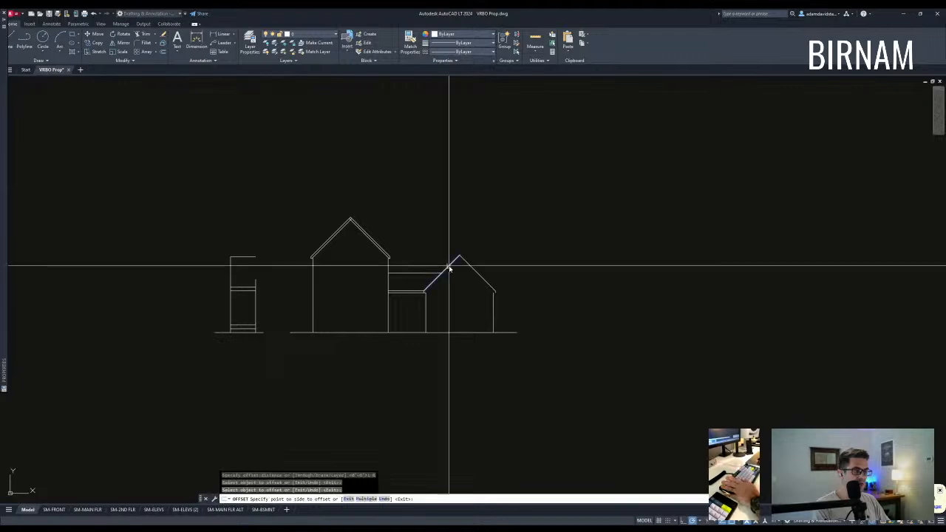
{"action": "key", "text": "Escape"}
- Copy the three-pane window from the other front elevation onto the small gable's wall
{"action": "scroll", "coordinate": [484, 304], "scroll_direction": "down", "scroll_amount": 5}
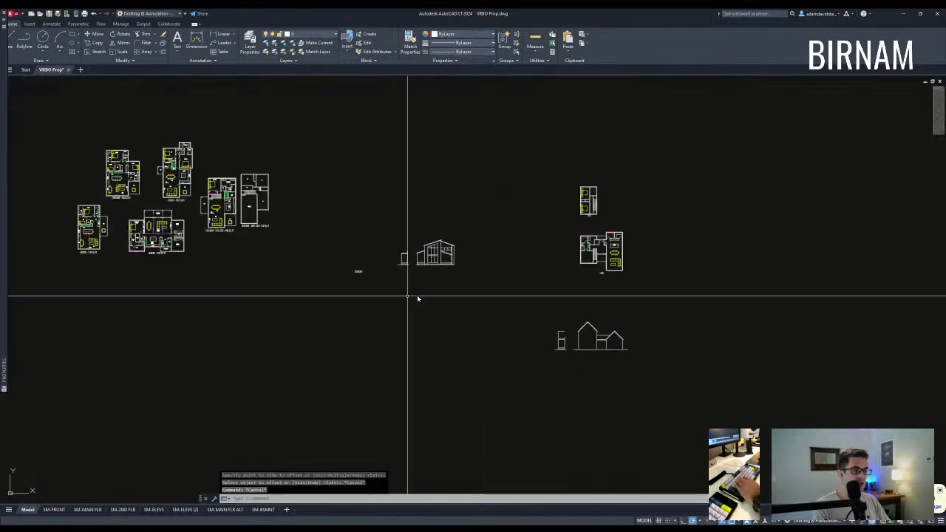
{"action": "scroll", "coordinate": [434, 270], "scroll_direction": "up", "scroll_amount": 10}
{"action": "left_click", "coordinate": [354, 412]}
{"action": "left_click", "coordinate": [560, 235]}
{"action": "type", "text": "cv"}
{"action": "key", "text": "Return"}
{"action": "left_click", "coordinate": [452, 325]}
{"action": "scroll", "coordinate": [453, 325], "scroll_direction": "down", "scroll_amount": 8}
{"action": "middle_click_drag", "start_coordinate": [635, 422], "coordinate": [223, 271]}
{"action": "scroll", "coordinate": [503, 387], "scroll_direction": "up", "scroll_amount": 4}
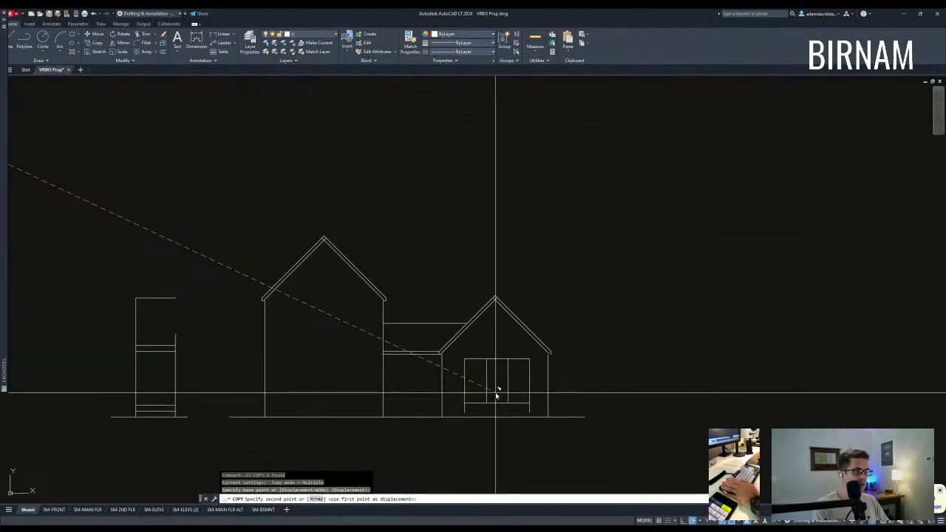
{"action": "left_click", "coordinate": [495, 391]}
{"action": "key", "text": "Escape"}
- Draw a horizontal line from the height diagram's lower floor line across the whole front elevation
{"action": "middle_click_drag", "start_coordinate": [402, 412], "coordinate": [427, 388]}
{"action": "type", "text": "l"}
{"action": "key", "text": "Return"}
{"action": "left_click", "coordinate": [181, 387]}
{"action": "left_click", "coordinate": [623, 386]}
{"action": "key", "text": "Escape"}
{"action": "key", "text": "Escape"}
- Draw a vertical guide line from the small gable's inner peak down past the ground line
{"action": "scroll", "coordinate": [468, 418], "scroll_direction": "up", "scroll_amount": 3}
{"action": "left_click", "coordinate": [485, 416]}
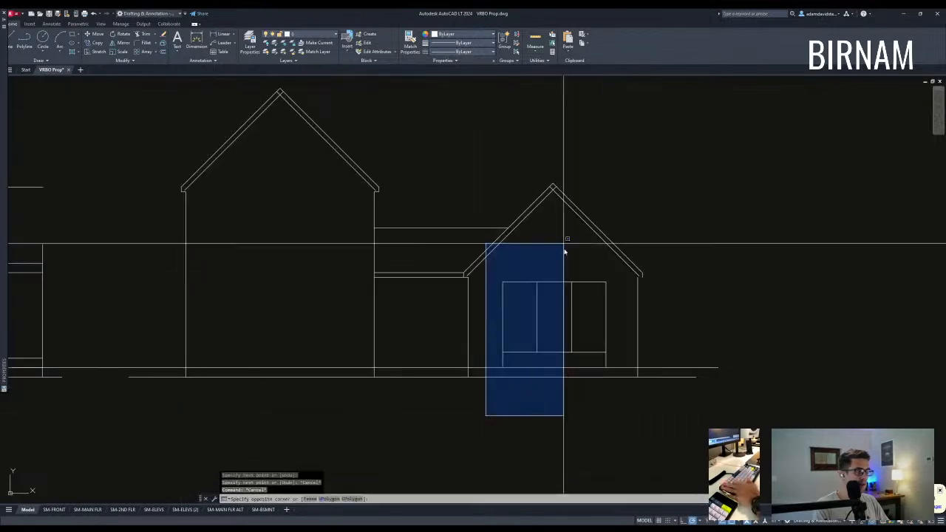
{"action": "key", "text": "Escape"}
{"action": "type", "text": "a"}
{"action": "key", "text": "Return"}
{"action": "left_click", "coordinate": [552, 189]}
{"action": "left_click", "coordinate": [554, 412]}
{"action": "key", "text": "Escape"}
{"action": "key", "text": "Escape"}
- Move the three-pane window so its midpoint sits on the vertical centre guide of the small gable
{"action": "left_click", "coordinate": [492, 397]}
{"action": "left_click", "coordinate": [602, 271]}
{"action": "type", "text": "m"}
{"action": "key", "text": "Return"}
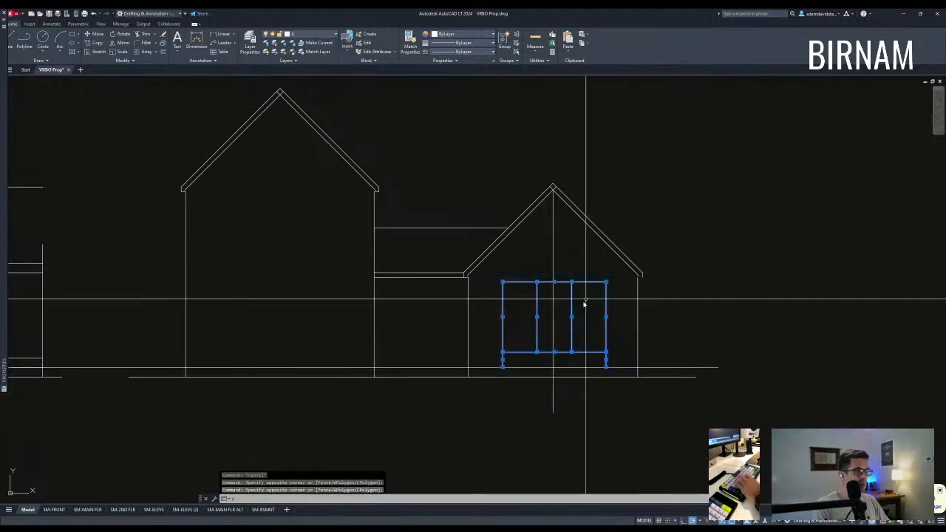
{"action": "left_click", "coordinate": [554, 281]}
{"action": "left_click", "coordinate": [552, 282]}
{"action": "key", "text": "Escape"}
{"action": "key", "text": "Escape"}
{"action": "left_click", "coordinate": [488, 395]}
{"action": "left_click", "coordinate": [610, 275]}
{"action": "type", "text": "v"}
{"action": "key", "text": "Return"}
{"action": "scroll", "coordinate": [604, 368], "scroll_direction": "up", "scroll_amount": 6}
{"action": "key", "text": "Escape"}
{"action": "key", "text": "Escape"}
{"action": "key", "text": "Escape"}
- Erase the vertical centre guide line running down from the small gable's peak
{"action": "scroll", "coordinate": [634, 377], "scroll_direction": "down", "scroll_amount": 6}
{"action": "left_click", "coordinate": [633, 396]}
{"action": "left_click", "coordinate": [508, 411]}
{"action": "type", "text": "e"}
{"action": "key", "text": "Return"}
{"action": "key", "text": "Escape"}
{"action": "mouse_move", "coordinate": [523, 414]}
{"action": "middle_mouse_down"}
{"action": "mouse_move", "coordinate": [536, 394]}
{"action": "mouse_move", "coordinate": [573, 381]}
{"action": "middle_mouse_up"}
{"action": "scroll", "coordinate": [504, 387], "scroll_direction": "down", "scroll_amount": 2}
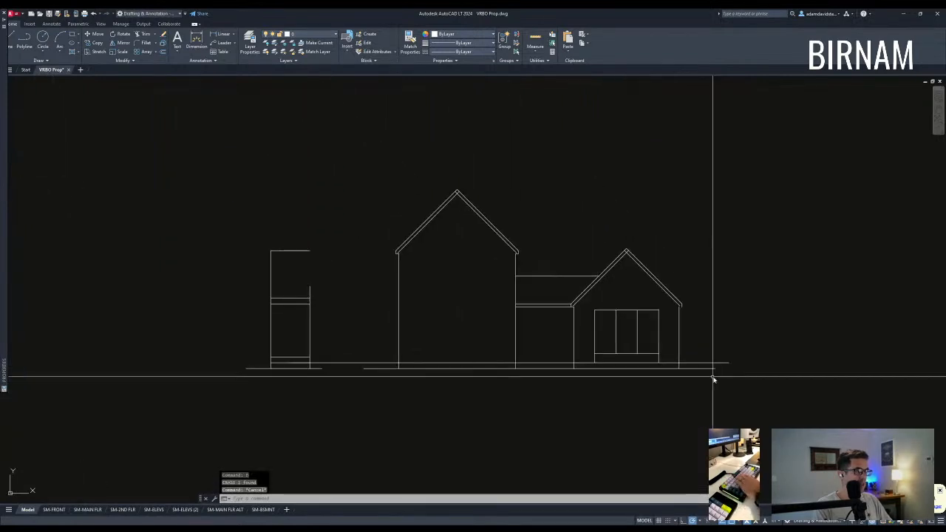
- Trim the floor line's overhangs beyond the outer walls at both ends of the front elevation
{"action": "type", "text": "tr"}
{"action": "key", "text": "Return"}
{"action": "left_click", "coordinate": [713, 384]}
{"action": "left_click", "coordinate": [370, 352]}
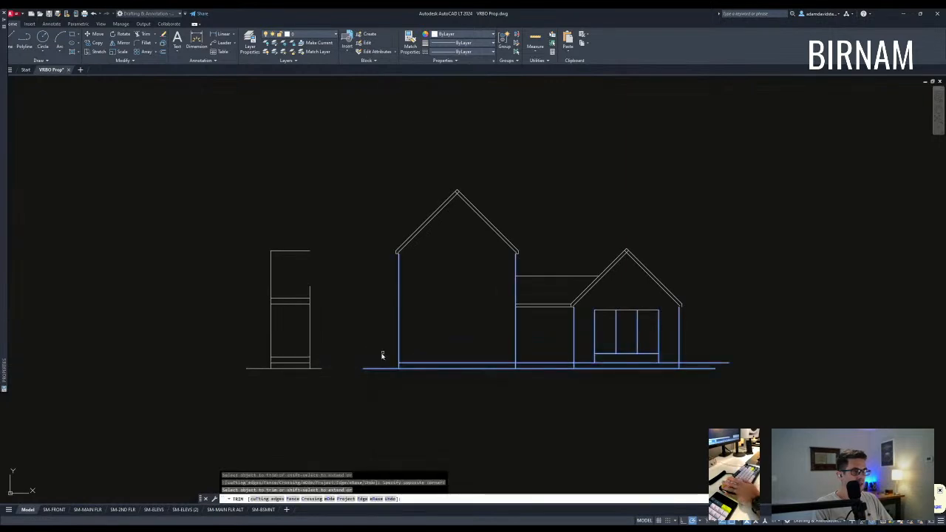
{"action": "left_click", "coordinate": [696, 359]}
{"action": "left_click", "coordinate": [701, 364]}
{"action": "key", "text": "Escape"}
{"action": "key", "text": "Escape"}
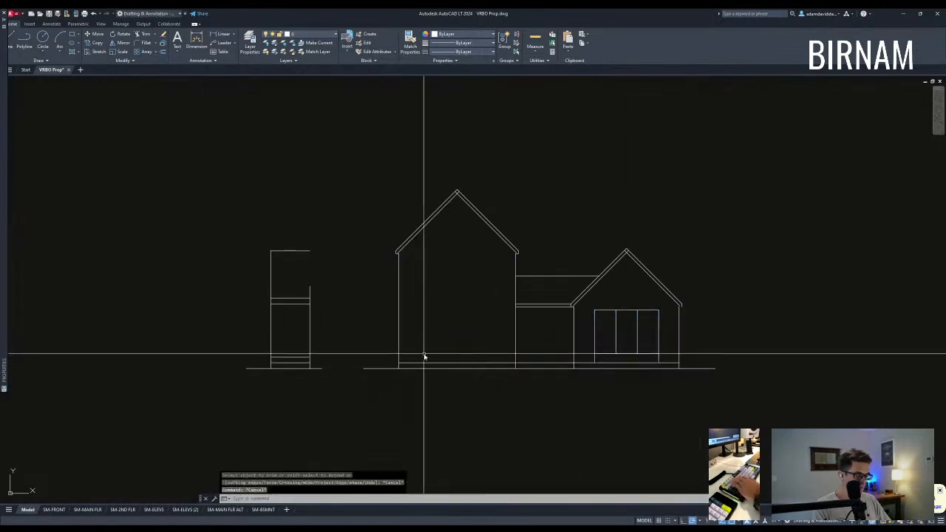
- Draw a tall rectangular window pane by its dimensions on the lower part of the large gable's wall
{"action": "type", "text": "rec"}
{"action": "key", "text": "Return"}
{"action": "left_click", "coordinate": [418, 321]}
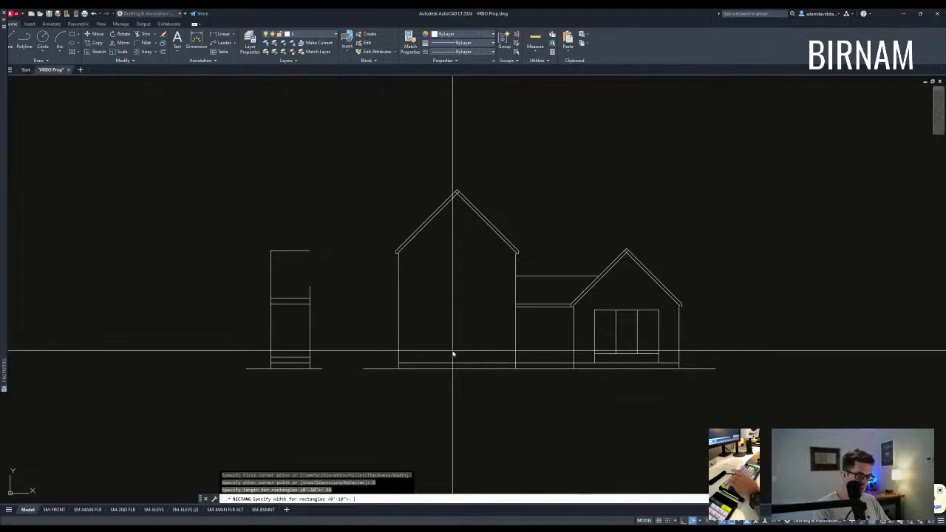
{"action": "type", "text": "2"}
{"action": "key", "text": "Return"}
{"action": "left_click", "coordinate": [456, 353]}
{"action": "left_click", "coordinate": [456, 352]}
- Move the rectangular pane up so its top edge aligns with the connector roof's eave line
{"action": "left_click", "coordinate": [425, 330]}
{"action": "type", "text": "v"}
{"action": "key", "text": "Return"}
{"action": "left_click", "coordinate": [436, 323]}
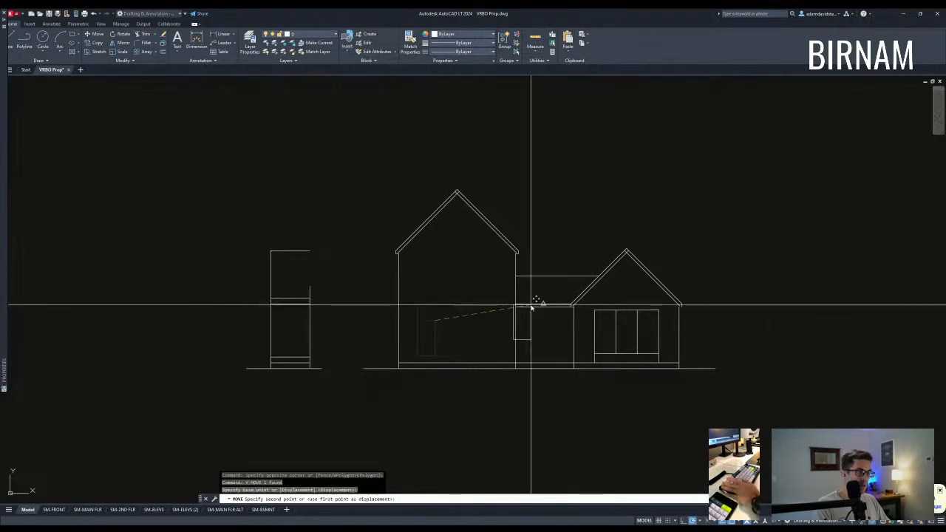
{"action": "left_click", "coordinate": [421, 287]}
{"action": "left_click", "coordinate": [423, 304]}
{"action": "type", "text": "c"}
{"action": "key", "text": "Return"}
{"action": "key", "text": "Escape"}
{"action": "key", "text": "Escape"}
- Copy the pane directly beside itself to form a double window on the large gable's wall
{"action": "left_click", "coordinate": [434, 319]}
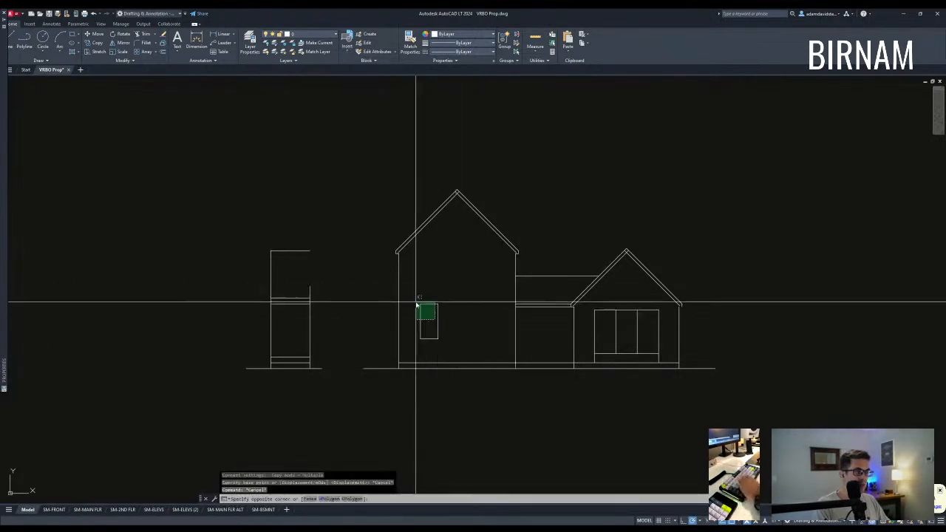
{"action": "left_click", "coordinate": [416, 303]}
{"action": "type", "text": "c"}
{"action": "key", "text": "Return"}
{"action": "left_click", "coordinate": [421, 303]}
{"action": "left_click", "coordinate": [437, 304]}
{"action": "key", "text": "Escape"}
{"action": "key", "text": "Escape"}
{"action": "type", "text": "s"}
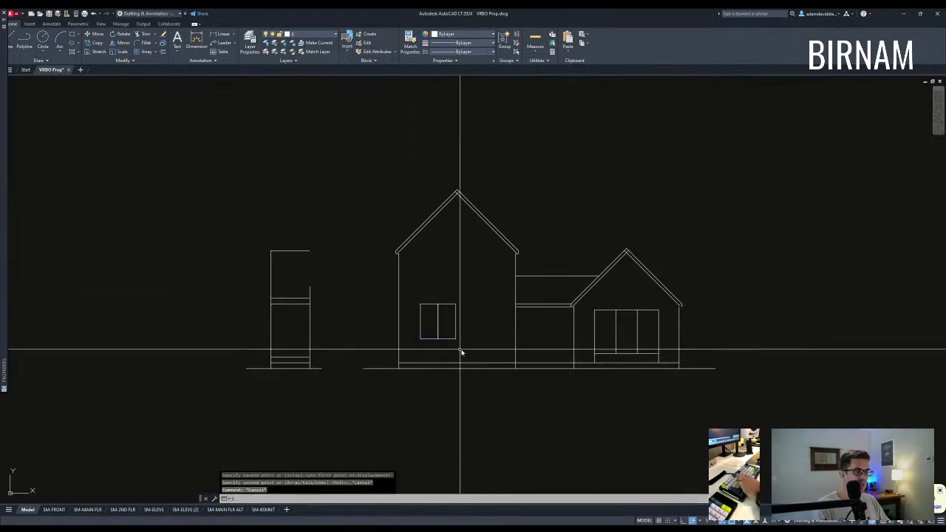
{"action": "key", "text": "Return"}
{"action": "left_click", "coordinate": [466, 348]}
{"action": "key", "text": "Escape"}
{"action": "key", "text": "Escape"}
- Stretch the top edges of both panes of the double window 12 inches down
{"action": "scroll", "coordinate": [459, 311], "scroll_direction": "up", "scroll_amount": 2}
{"action": "type", "text": "s"}
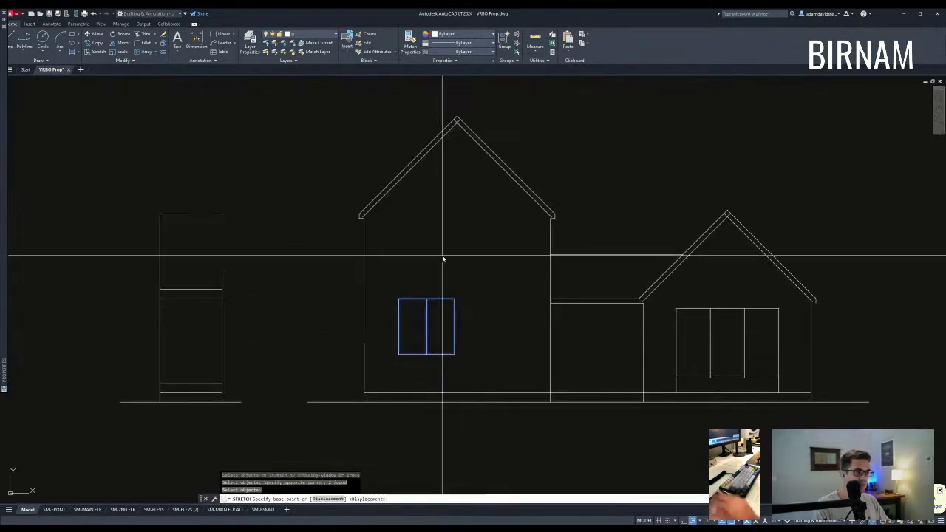
{"action": "left_click", "coordinate": [442, 259]}
{"action": "type", "text": "12"}
{"action": "key", "text": "Return"}
{"action": "key", "text": "Escape"}
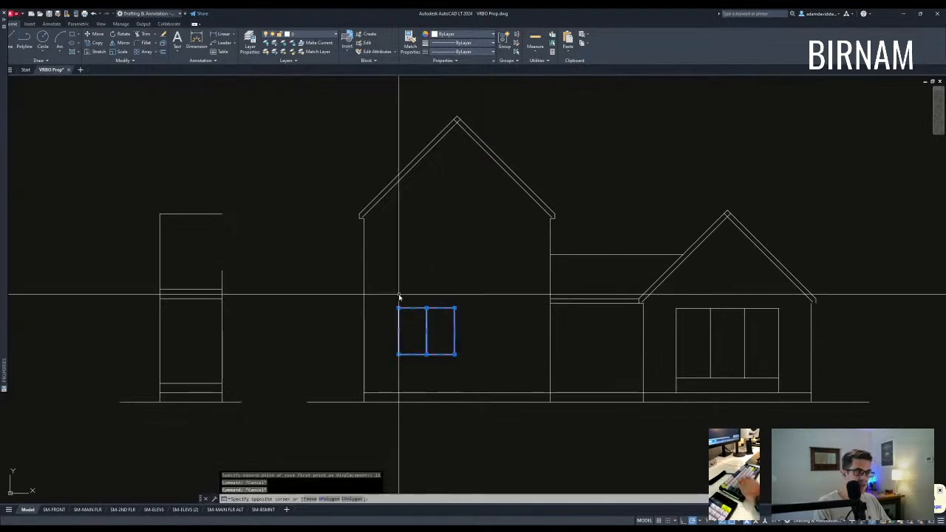
- Copy the double window up to the second floor, from the lower eave line to the large gable's eave line
{"action": "type", "text": "co"}
{"action": "key", "text": "Return"}
{"action": "left_click", "coordinate": [550, 299]}
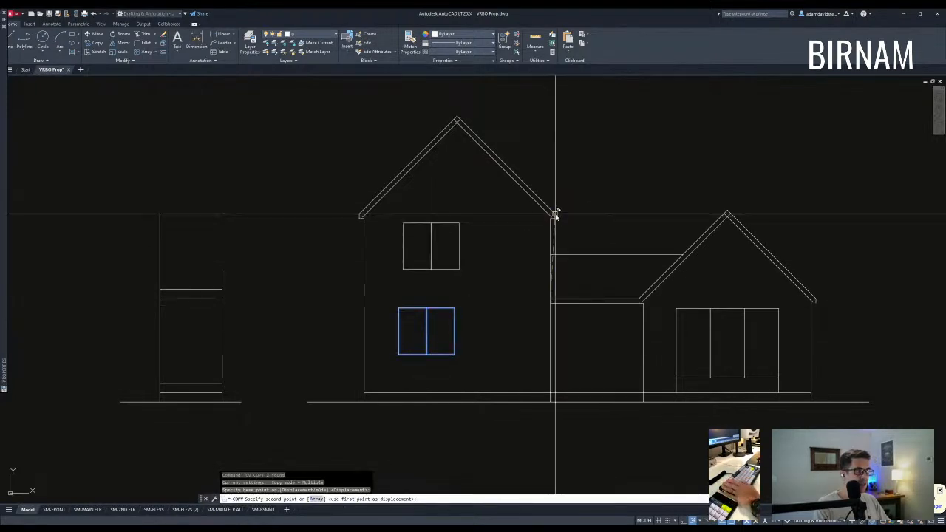
{"action": "left_click", "coordinate": [549, 213]}
{"action": "key", "text": "Escape"}
- Move both stacked double windows together slightly toward the middle of the large gable's wall
{"action": "middle_click_drag", "start_coordinate": [495, 357], "coordinate": [507, 355]}
{"action": "left_click", "coordinate": [507, 355]}
{"action": "left_click", "coordinate": [431, 217]}
{"action": "type", "text": "m"}
{"action": "key", "text": "Return"}
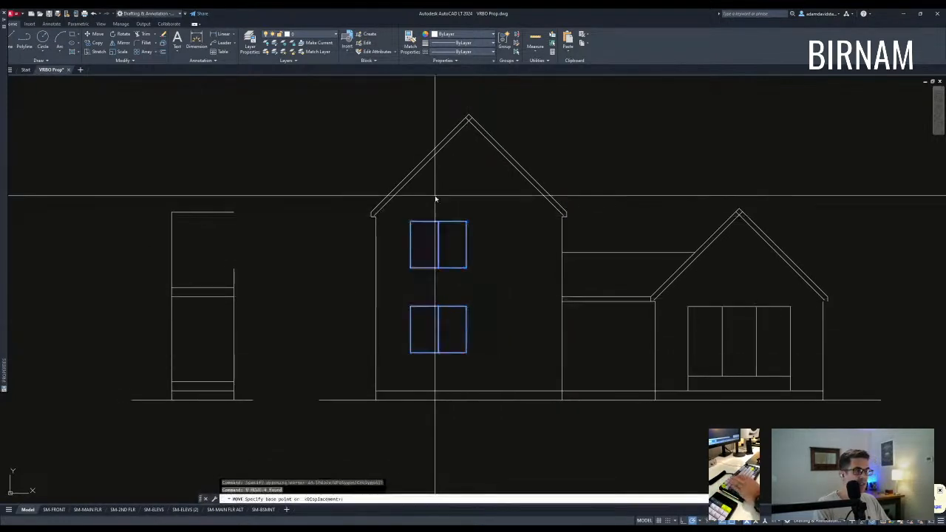
{"action": "key", "text": "Escape"}
{"action": "key", "text": "Escape"}
{"action": "left_click", "coordinate": [435, 216]}
{"action": "type", "text": "m"}
{"action": "key", "text": "space"}
{"action": "left_click", "coordinate": [436, 213]}
{"action": "left_click", "coordinate": [432, 214]}
{"action": "key", "text": "Escape"}
{"action": "key", "text": "Escape"}
- Mirror the large gable's outer wall line across the double windows' vertical centre, keeping the original line
{"action": "left_click", "coordinate": [417, 289]}
{"action": "left_click", "coordinate": [336, 297]}
{"action": "type", "text": "mi"}
{"action": "key", "text": "space"}
{"action": "left_click", "coordinate": [434, 282]}
{"action": "key", "text": "Escape"}
{"action": "left_click", "coordinate": [419, 309]}
{"action": "left_click", "coordinate": [434, 283]}
{"action": "type", "text": "y"}
{"action": "key", "text": "Return"}
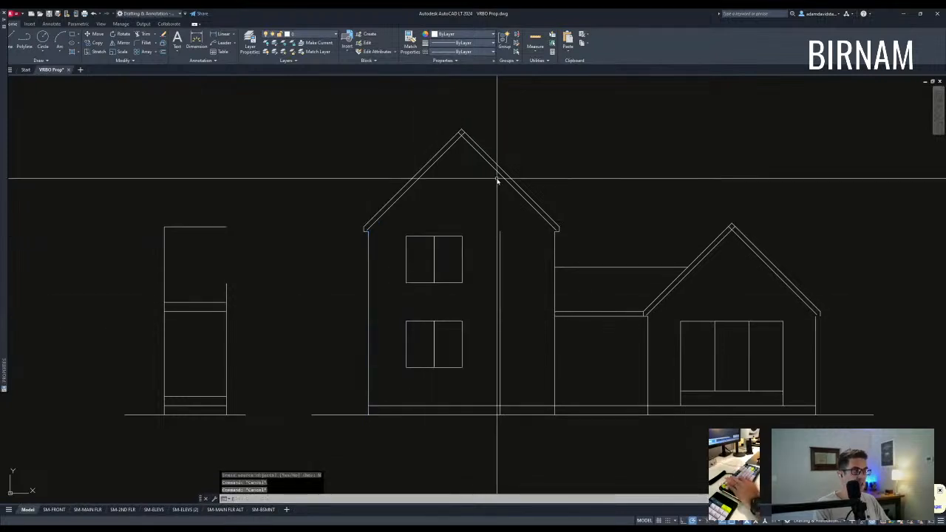
- Extend the mirrored vertical line up to the underside of the large gable's rake
{"action": "type", "text": "ex"}
{"action": "key", "text": "Return"}
{"action": "left_click", "coordinate": [502, 188]}
{"action": "left_click", "coordinate": [501, 244]}
{"action": "key", "text": "Escape"}
{"action": "scroll", "coordinate": [480, 280], "scroll_direction": "down", "scroll_amount": 2}
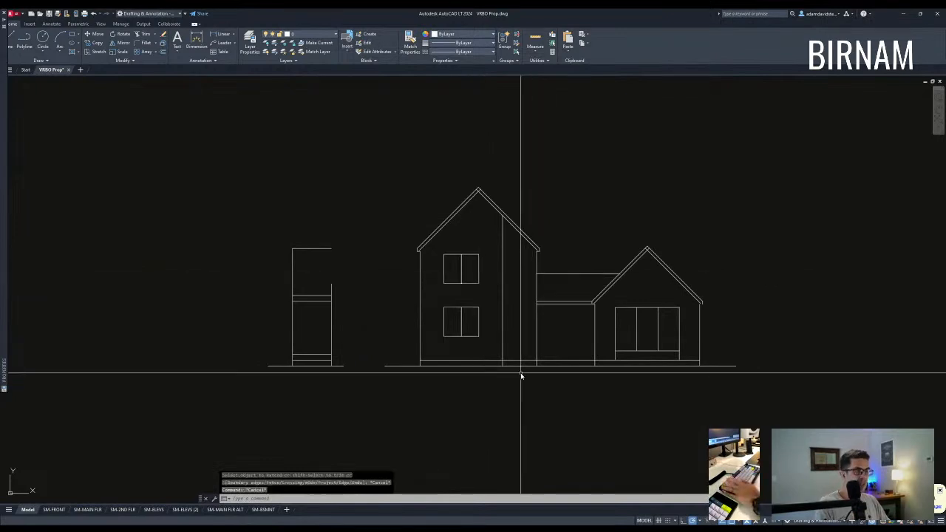
{"action": "key", "text": "Escape"}
{"action": "key", "text": "Escape"}
- Check the floor plans, and copy one lower window pane across to the large gable's wall beside the connector
{"action": "scroll", "coordinate": [513, 354], "scroll_direction": "down", "scroll_amount": 2}
{"action": "scroll", "coordinate": [517, 370], "scroll_direction": "down", "scroll_amount": 4}
{"action": "scroll", "coordinate": [512, 233], "scroll_direction": "up", "scroll_amount": 6}
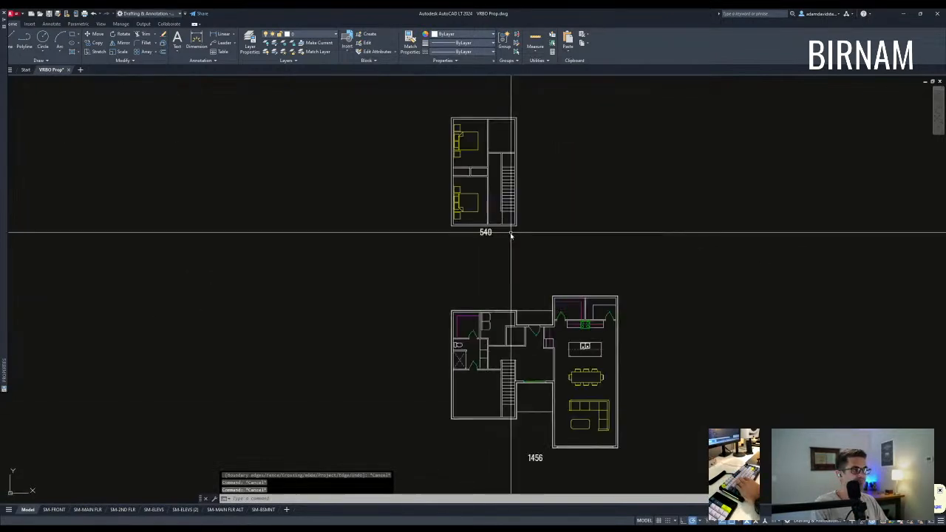
{"action": "scroll", "coordinate": [496, 307], "scroll_direction": "down", "scroll_amount": 3}
{"action": "scroll", "coordinate": [490, 390], "scroll_direction": "up", "scroll_amount": 2}
{"action": "scroll", "coordinate": [492, 348], "scroll_direction": "down", "scroll_amount": 4}
{"action": "scroll", "coordinate": [492, 395], "scroll_direction": "up", "scroll_amount": 4}
{"action": "left_click", "coordinate": [400, 364]}
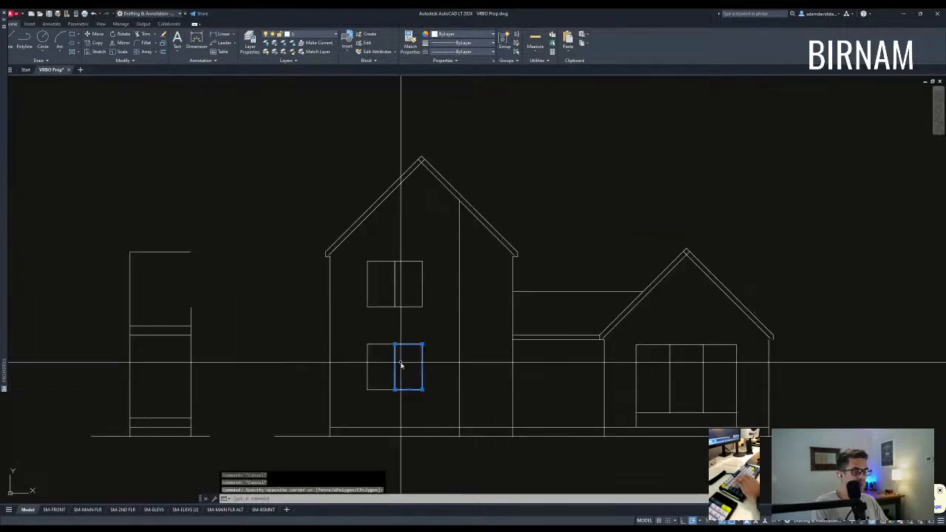
{"action": "type", "text": "co"}
{"action": "left_click", "coordinate": [407, 368]}
{"action": "left_click", "coordinate": [495, 369]}
{"action": "key", "text": "Escape"}
{"action": "key", "text": "Escape"}
- Stretch the copied single pane to make it 12 inches narrower
{"action": "scroll", "coordinate": [486, 392], "scroll_direction": "up", "scroll_amount": 2}
{"action": "type", "text": "st"}
{"action": "left_click", "coordinate": [495, 411]}
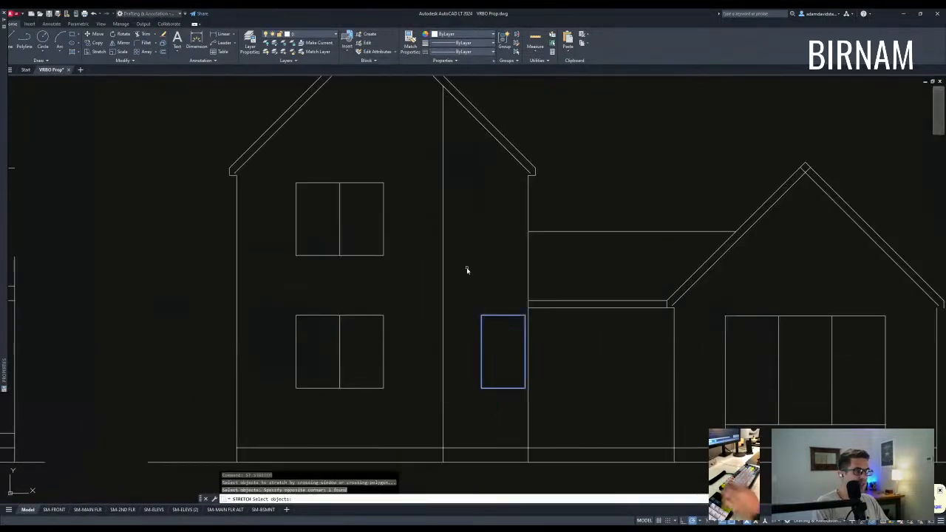
{"action": "type", "text": "12"}
{"action": "key", "text": "Escape"}
{"action": "key", "text": "Escape"}
{"action": "type", "text": "st"}
{"action": "key", "text": "Escape"}
{"action": "key", "text": "Escape"}
- Copy the narrow window straight up to the second floor, level with the upper double window
{"action": "left_click", "coordinate": [511, 397]}
{"action": "left_click", "coordinate": [486, 344]}
{"action": "type", "text": "co"}
{"action": "left_click", "coordinate": [496, 351]}
{"action": "left_click", "coordinate": [495, 215]}
{"action": "key", "text": "Escape"}
{"action": "key", "text": "Escape"}
{"action": "type", "text": "st"}
{"action": "left_click", "coordinate": [562, 406]}
{"action": "left_click", "coordinate": [447, 382]}
{"action": "key", "text": "Escape"}
{"action": "key", "text": "Escape"}
{"action": "scroll", "coordinate": [529, 372], "scroll_direction": "down", "scroll_amount": 3}
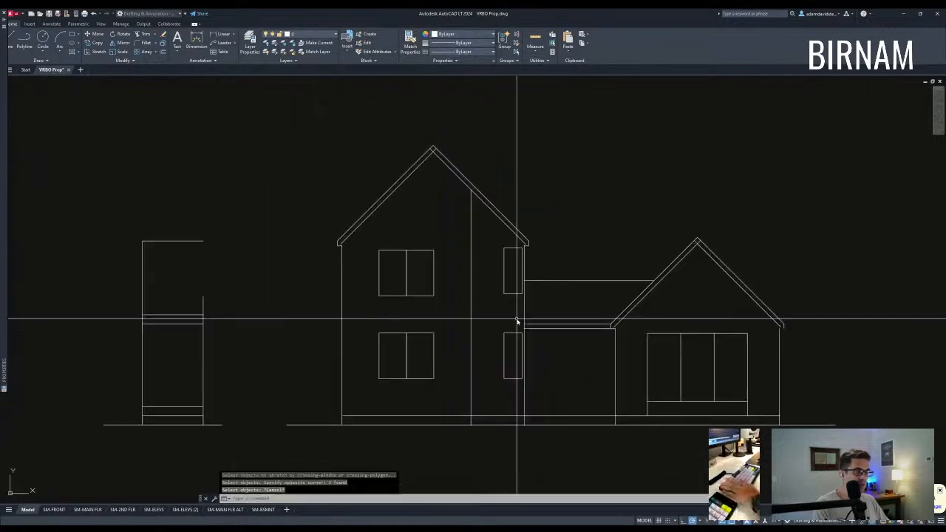
- Move the two narrow windows slightly away from the large gable's wall edge beside the connector
{"action": "scroll", "coordinate": [530, 364], "scroll_direction": "up", "scroll_amount": 5}
{"action": "left_click", "coordinate": [510, 331]}
{"action": "left_click", "coordinate": [483, 190]}
{"action": "type", "text": "v"}
{"action": "left_click", "coordinate": [478, 223]}
{"action": "left_click", "coordinate": [472, 224]}
{"action": "key", "text": "Escape"}
{"action": "key", "text": "Escape"}
{"action": "scroll", "coordinate": [511, 309], "scroll_direction": "down", "scroll_amount": 5}
{"action": "left_click", "coordinate": [570, 392]}
{"action": "left_click", "coordinate": [436, 214]}
{"action": "key", "text": "Escape"}
{"action": "middle_click_drag", "start_coordinate": [531, 282], "coordinate": [468, 274]}
{"action": "scroll", "coordinate": [568, 333], "scroll_direction": "up", "scroll_amount": 2}
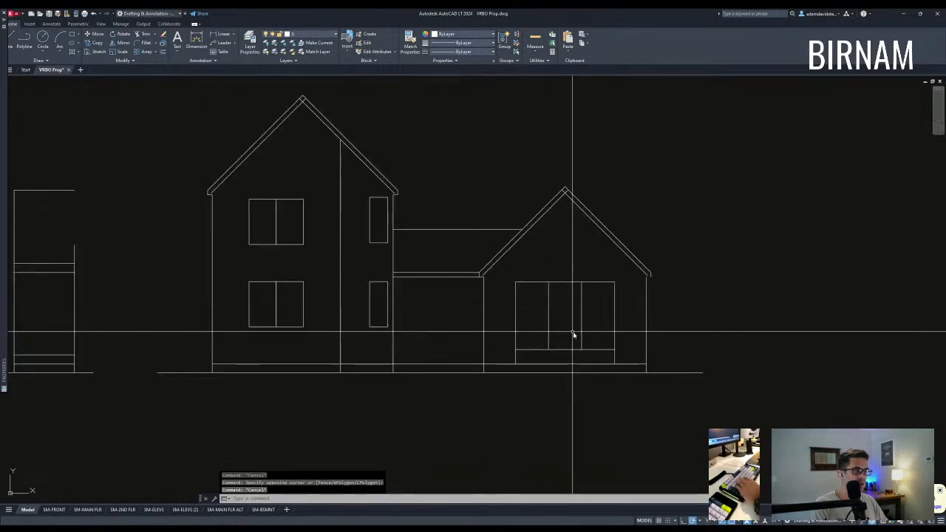
- Copy the head line of the small gable's triple window straight up to form the top of a transom
{"action": "scroll", "coordinate": [576, 316], "scroll_direction": "up", "scroll_amount": 2}
{"action": "left_click", "coordinate": [575, 263]}
{"action": "type", "text": "co"}
{"action": "left_click", "coordinate": [574, 226]}
{"action": "type", "text": "2"}
{"action": "key", "text": "Return"}
{"action": "key", "text": "Return"}
- Extend the triple window's two mullions up to the copied line and close the transom with a vertical line at each end
{"action": "type", "text": "ex"}
{"action": "left_click", "coordinate": [612, 242]}
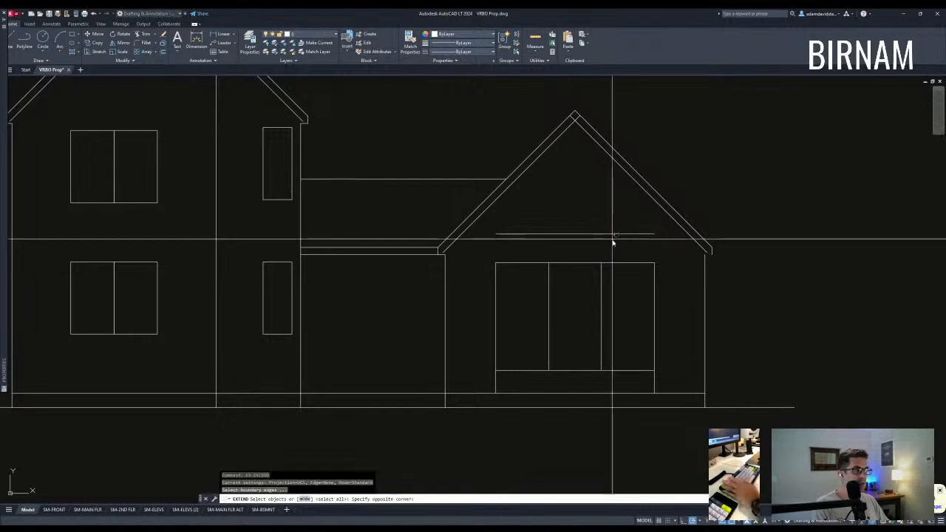
{"action": "left_click", "coordinate": [621, 295]}
{"action": "left_click", "coordinate": [545, 283]}
{"action": "key", "text": "Escape"}
{"action": "type", "text": "l"}
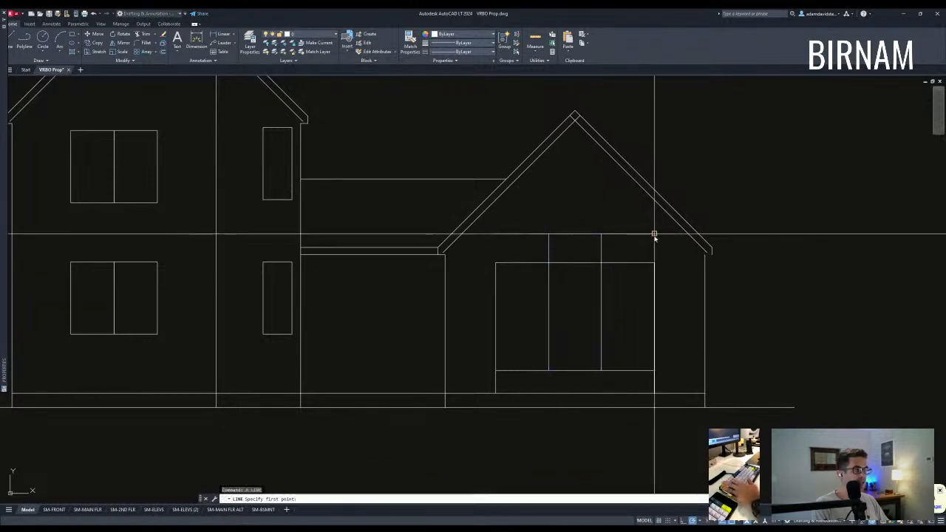
{"action": "left_click", "coordinate": [656, 261]}
{"action": "key", "text": "space"}
{"action": "type", "text": "a"}
{"action": "left_click", "coordinate": [496, 234]}
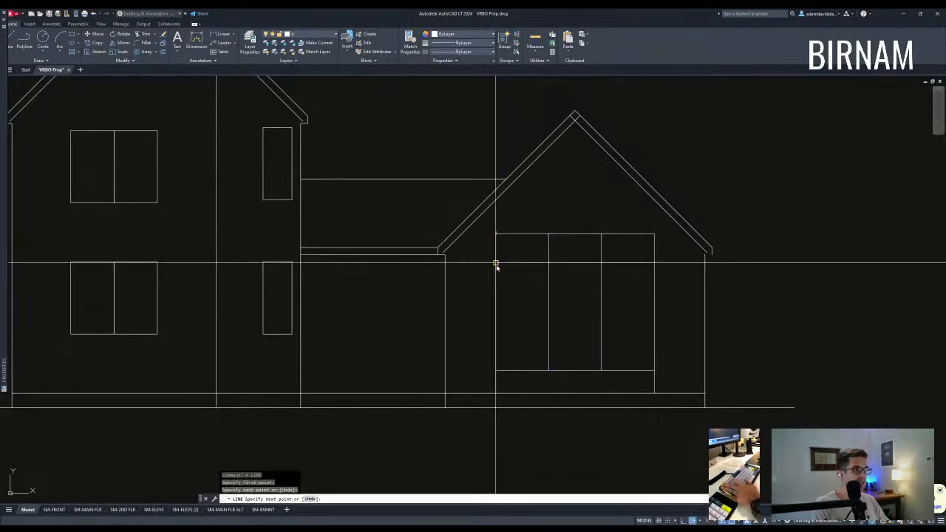
{"action": "key", "text": "Escape"}
{"action": "key", "text": "Escape"}
{"action": "scroll", "coordinate": [495, 263], "scroll_direction": "down", "scroll_amount": 8}
{"action": "scroll", "coordinate": [594, 344], "scroll_direction": "up", "scroll_amount": 3}
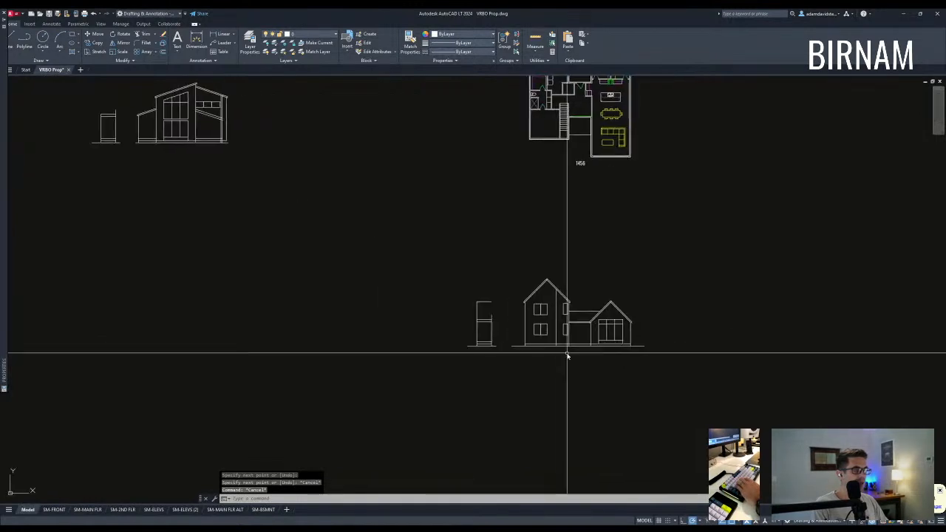
{"action": "scroll", "coordinate": [568, 342], "scroll_direction": "up", "scroll_amount": 4}
{"action": "type", "text": "l"}
{"action": "key", "text": "space"}
{"action": "scroll", "coordinate": [488, 379], "scroll_direction": "up", "scroll_amount": 2}
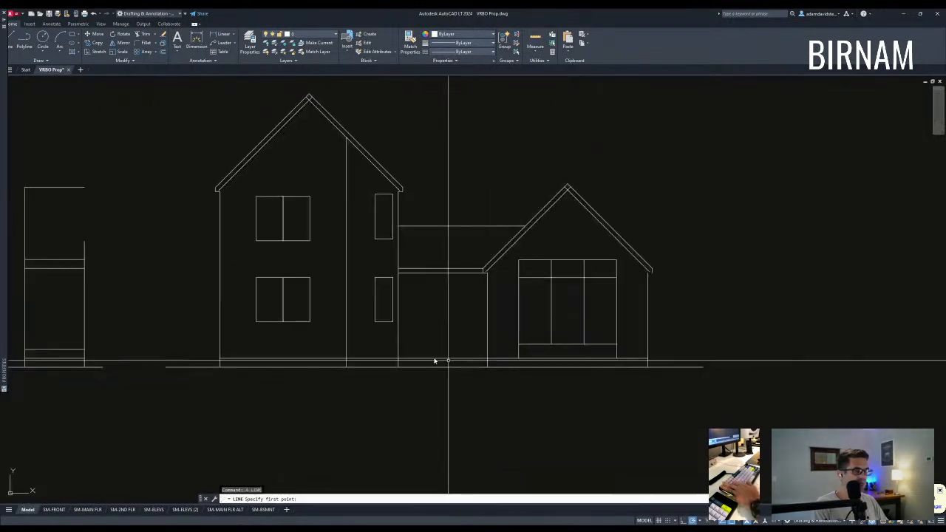
{"action": "left_click", "coordinate": [432, 360]}
{"action": "scroll", "coordinate": [433, 362], "scroll_direction": "up", "scroll_amount": 2}
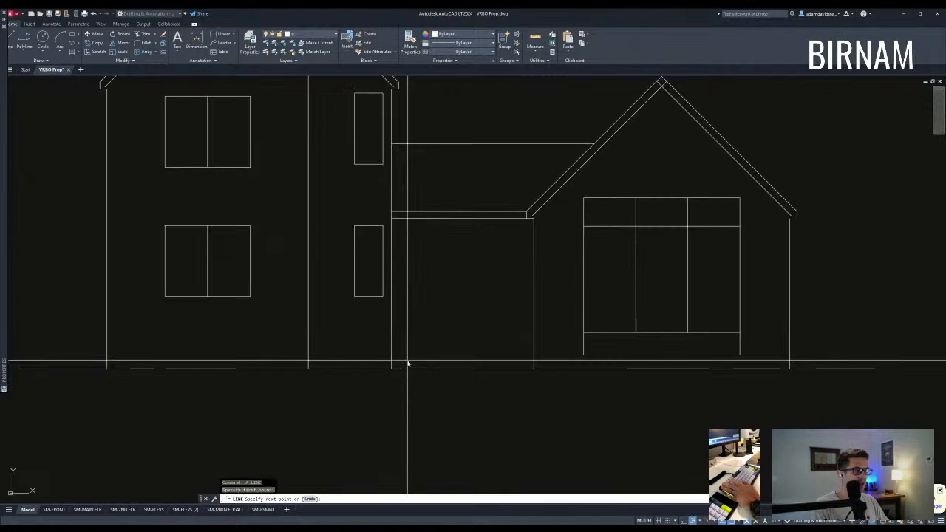
{"action": "key", "text": "Escape"}
{"action": "key", "text": "Escape"}
- Draw a rectangular window in the connector wall and split it with a vertical line between the midpoints of its long sides
{"action": "type", "text": "rec"}
{"action": "key", "text": "space"}
{"action": "left_click", "coordinate": [416, 343]}
{"action": "left_click", "coordinate": [510, 240]}
{"action": "key", "text": "l"}
{"action": "key", "text": "space"}
{"action": "left_click", "coordinate": [464, 240]}
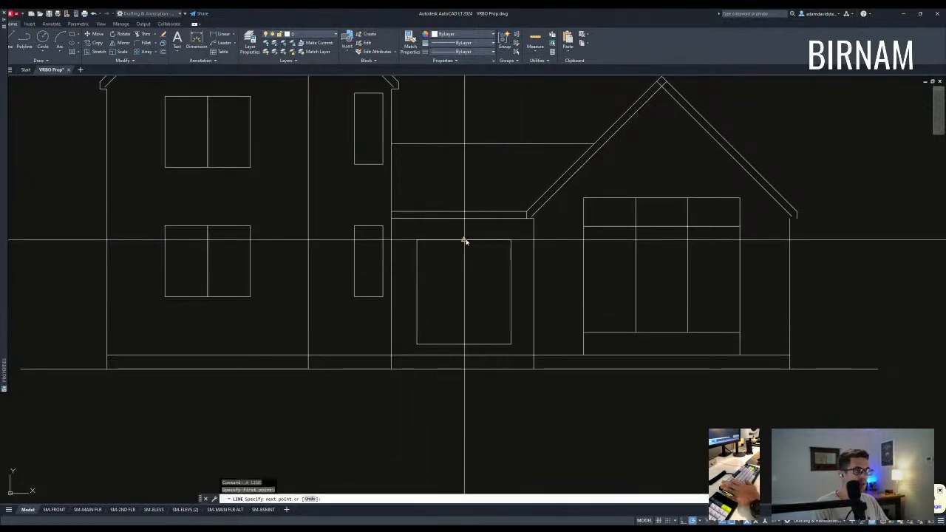
{"action": "left_click", "coordinate": [464, 343]}
{"action": "key", "text": "Escape"}
{"action": "key", "text": "Escape"}
- Examine the front elevation's proportions and compare them with the main-floor and second-floor plans
{"action": "scroll", "coordinate": [464, 341], "scroll_direction": "down", "scroll_amount": 5}
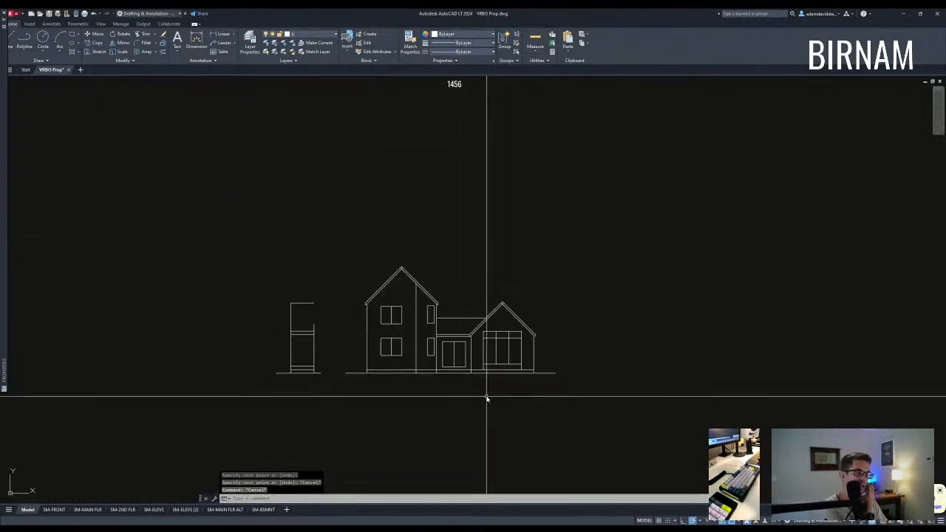
{"action": "scroll", "coordinate": [475, 338], "scroll_direction": "down", "scroll_amount": 3}
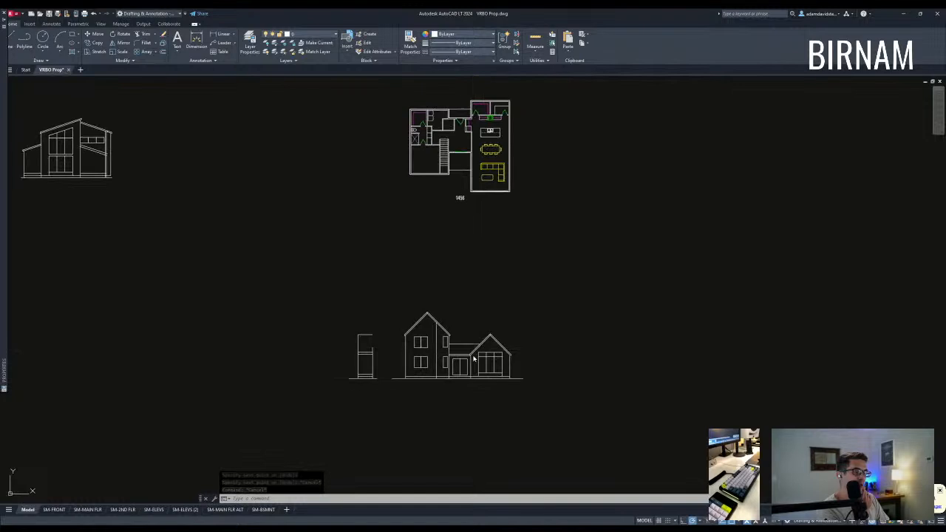
{"action": "scroll", "coordinate": [466, 374], "scroll_direction": "up", "scroll_amount": 3}
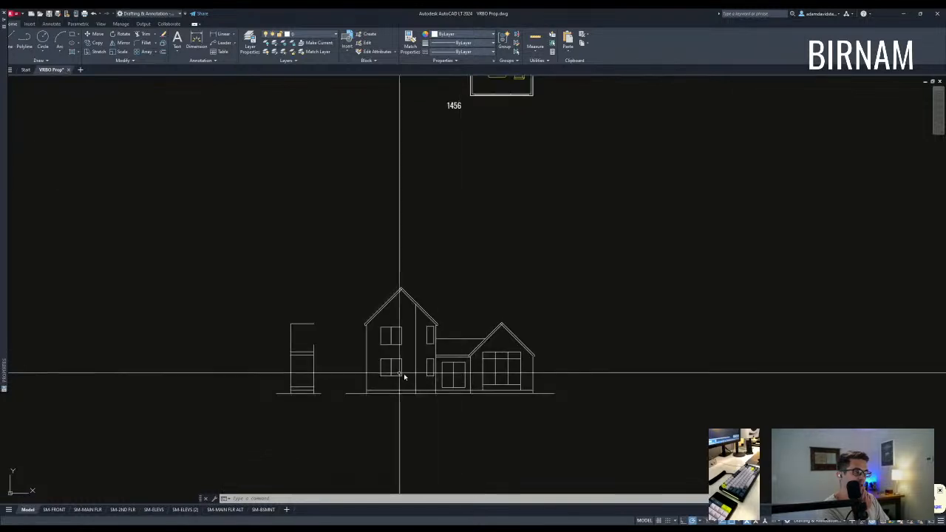
{"action": "scroll", "coordinate": [402, 376], "scroll_direction": "up", "scroll_amount": 4}
{"action": "left_click", "coordinate": [359, 341]}
{"action": "scroll", "coordinate": [458, 323], "scroll_direction": "down", "scroll_amount": 2}
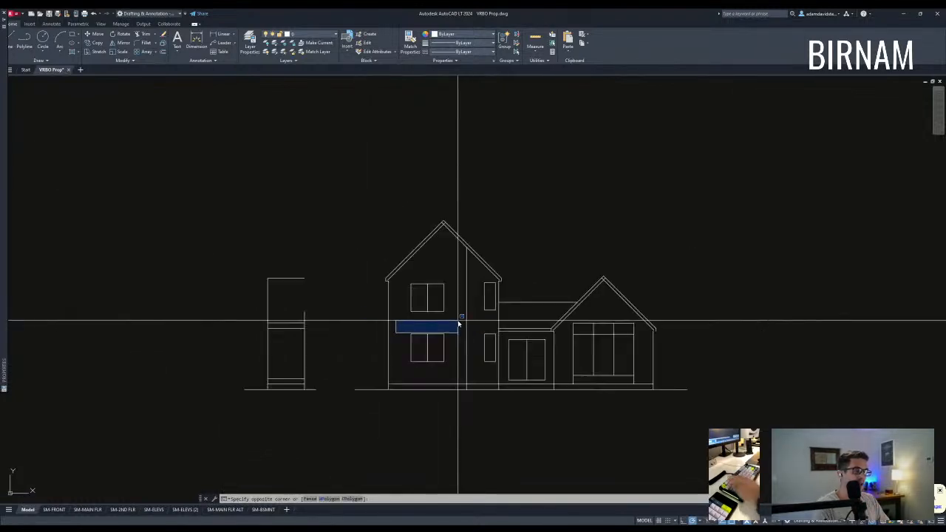
{"action": "key", "text": "Escape"}
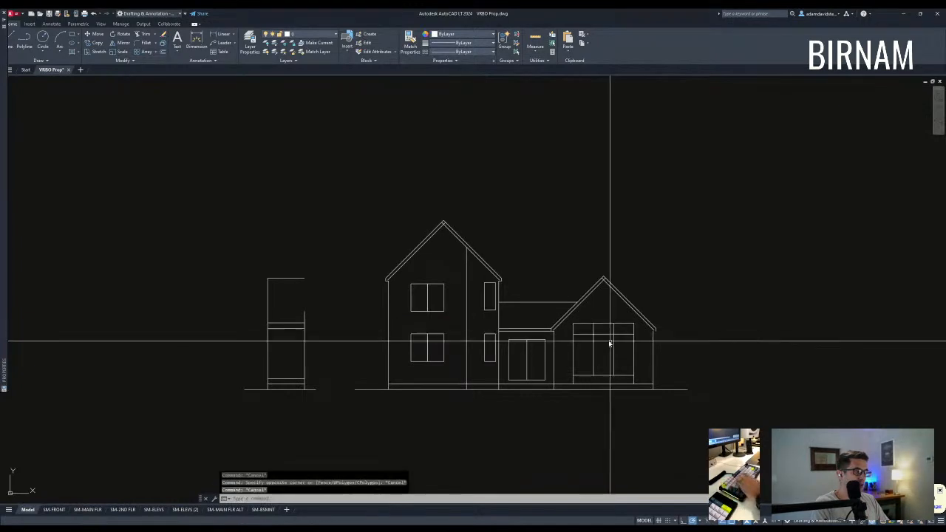
{"action": "key", "text": "Escape"}
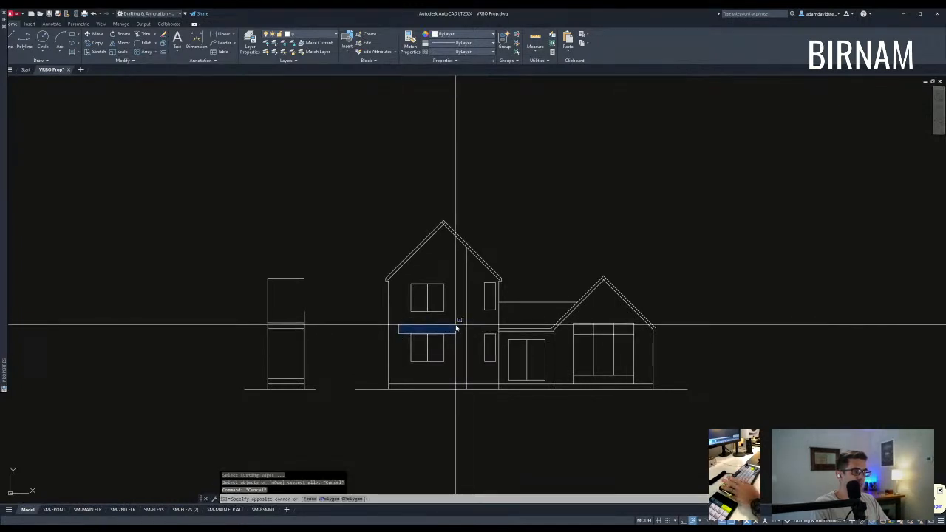
{"action": "key", "text": "Escape"}
{"action": "scroll", "coordinate": [460, 309], "scroll_direction": "down", "scroll_amount": 5}
{"action": "middle_click_drag", "start_coordinate": [464, 310], "coordinate": [460, 325]}
{"action": "left_click", "coordinate": [566, 386]}
{"action": "left_click", "coordinate": [416, 215]}
{"action": "key", "text": "Escape"}
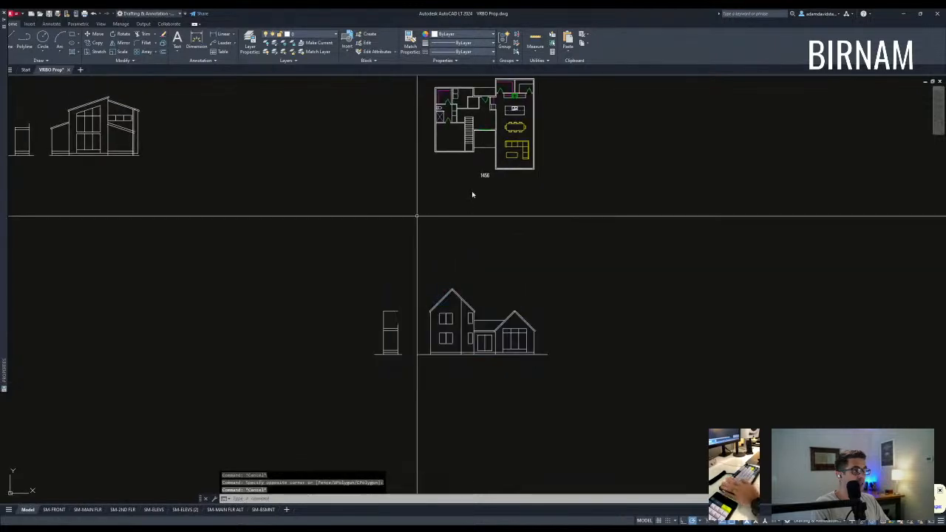
{"action": "middle_click_drag", "start_coordinate": [548, 177], "coordinate": [513, 281]}
{"action": "scroll", "coordinate": [474, 264], "scroll_direction": "up", "scroll_amount": 4}
{"action": "middle_click_drag", "start_coordinate": [402, 239], "coordinate": [433, 323]}
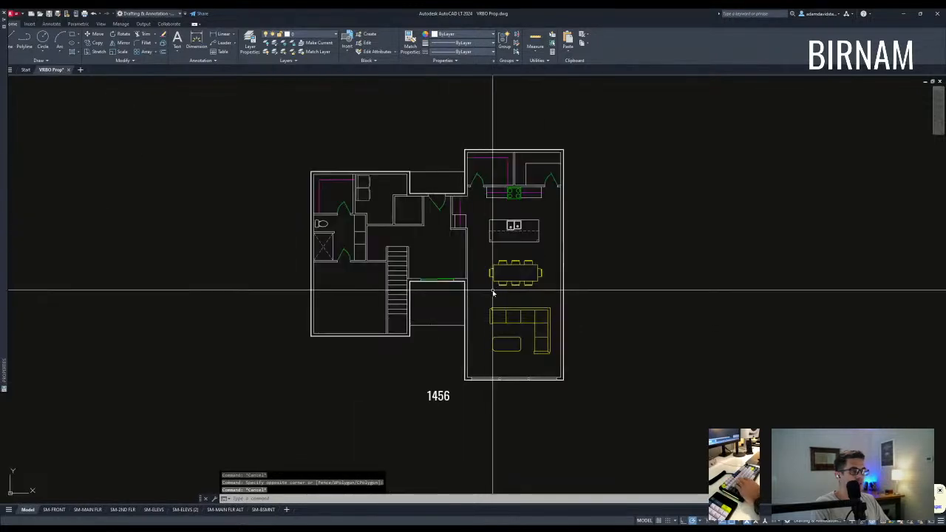
{"action": "scroll", "coordinate": [486, 370], "scroll_direction": "down", "scroll_amount": 4}
{"action": "middle_click_drag", "start_coordinate": [485, 369], "coordinate": [485, 226]}
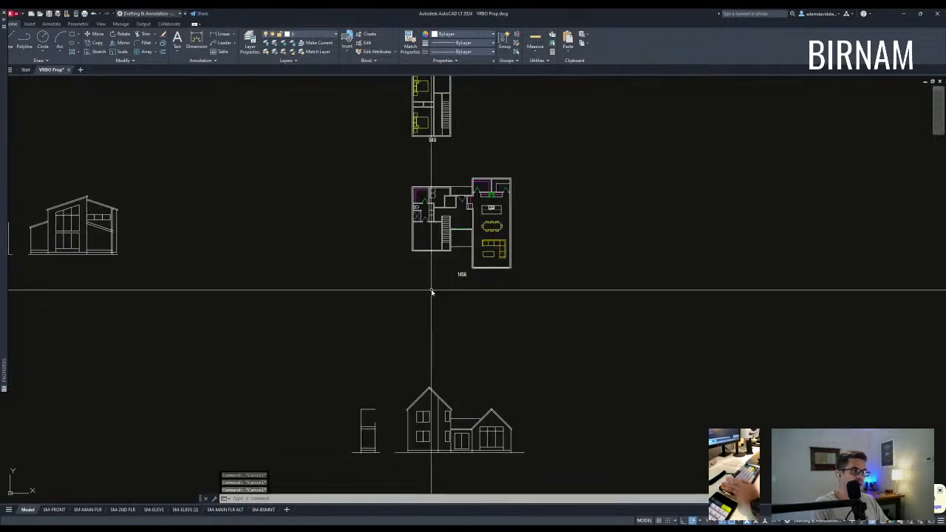
{"action": "middle_click_drag", "start_coordinate": [431, 292], "coordinate": [420, 311]}
{"action": "scroll", "coordinate": [416, 329], "scroll_direction": "up", "scroll_amount": 4}
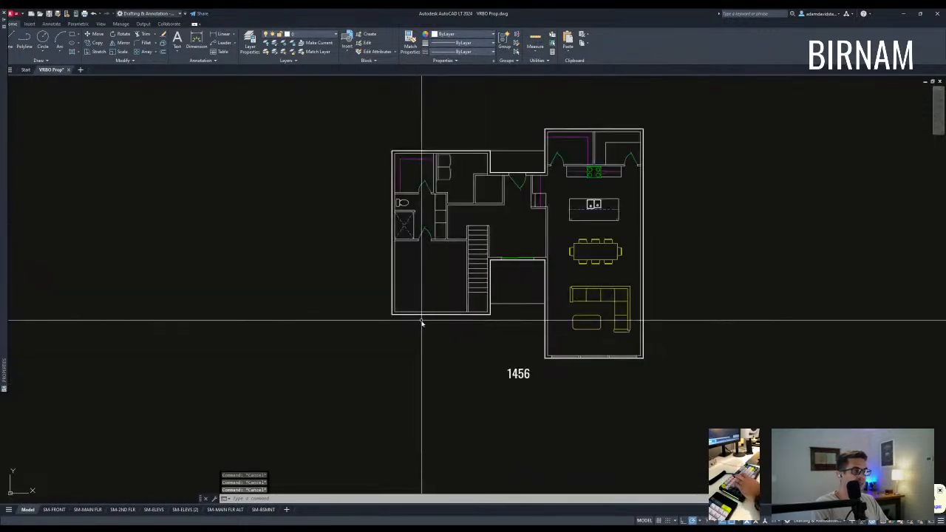
- Stretch the outer wall of the two-storey wing outward in both floor plans together to widen the wing
{"action": "type", "text": "s"}
{"action": "key", "text": "Return"}
{"action": "left_click", "coordinate": [413, 345]}
{"action": "middle_click_drag", "start_coordinate": [347, 134], "coordinate": [360, 209]}
{"action": "scroll", "coordinate": [369, 248], "scroll_direction": "down", "scroll_amount": 2}
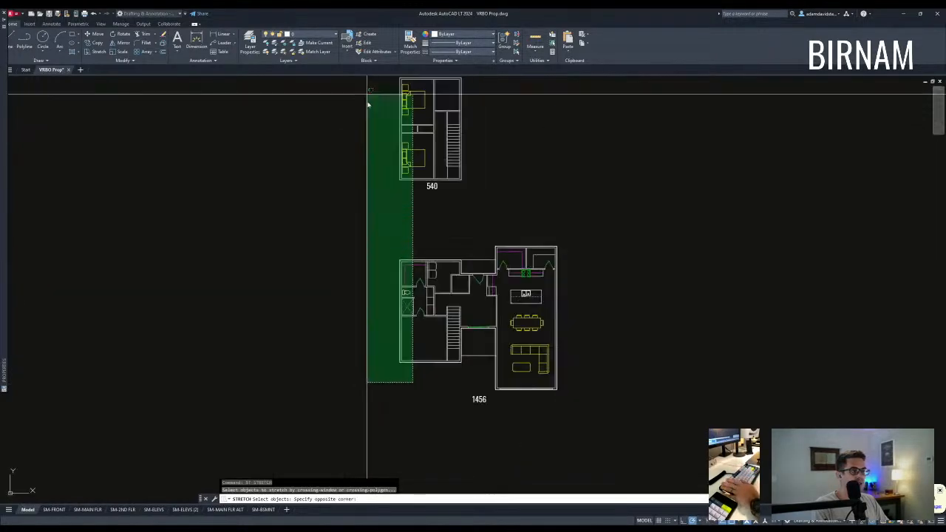
{"action": "middle_click_drag", "start_coordinate": [365, 97], "coordinate": [368, 161]}
{"action": "scroll", "coordinate": [369, 161], "scroll_direction": "down", "scroll_amount": 2}
{"action": "left_click", "coordinate": [365, 115]}
{"action": "key", "text": "Return"}
{"action": "left_click", "coordinate": [419, 112]}
{"action": "key", "text": "Return"}
{"action": "scroll", "coordinate": [400, 173], "scroll_direction": "up", "scroll_amount": 6}
- Stretch the divider between the two second-floor bedroom closets 12 inches toward the outer wall
{"action": "type", "text": "s"}
{"action": "key", "text": "Return"}
{"action": "left_click", "coordinate": [453, 230]}
{"action": "left_click", "coordinate": [441, 180]}
{"action": "key", "text": "Return"}
{"action": "left_click", "coordinate": [447, 173]}
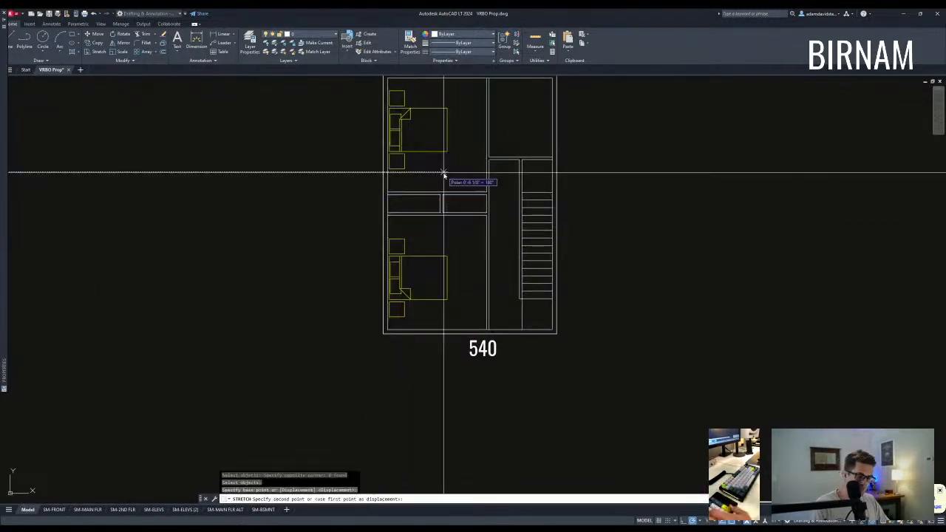
{"action": "type", "text": "12"}
{"action": "key", "text": "Return"}
{"action": "key", "text": "Escape"}
- Stretch the main-floor bathroom's shower 24 inches narrower, toward the outer wall
{"action": "scroll", "coordinate": [460, 200], "scroll_direction": "down", "scroll_amount": 4}
{"action": "scroll", "coordinate": [445, 290], "scroll_direction": "up", "scroll_amount": 5}
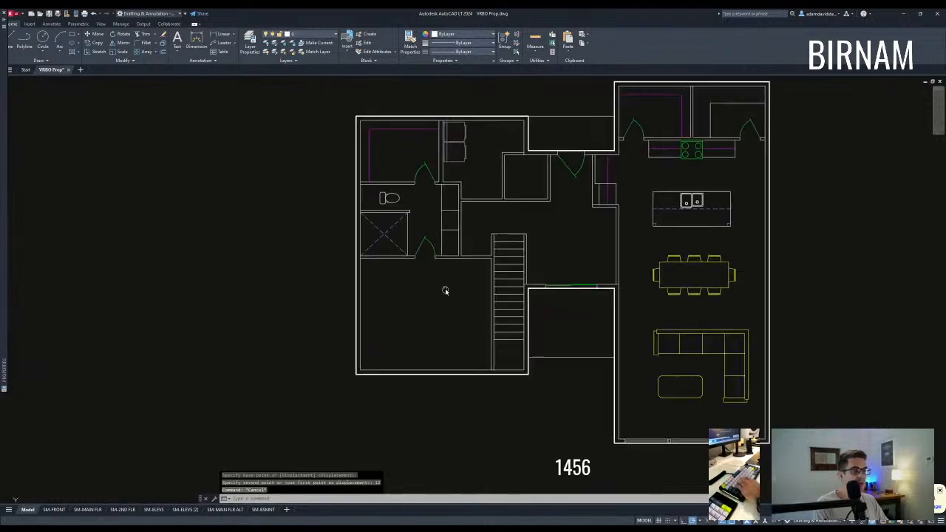
{"action": "type", "text": "s"}
{"action": "key", "text": "Return"}
{"action": "left_click", "coordinate": [381, 164]}
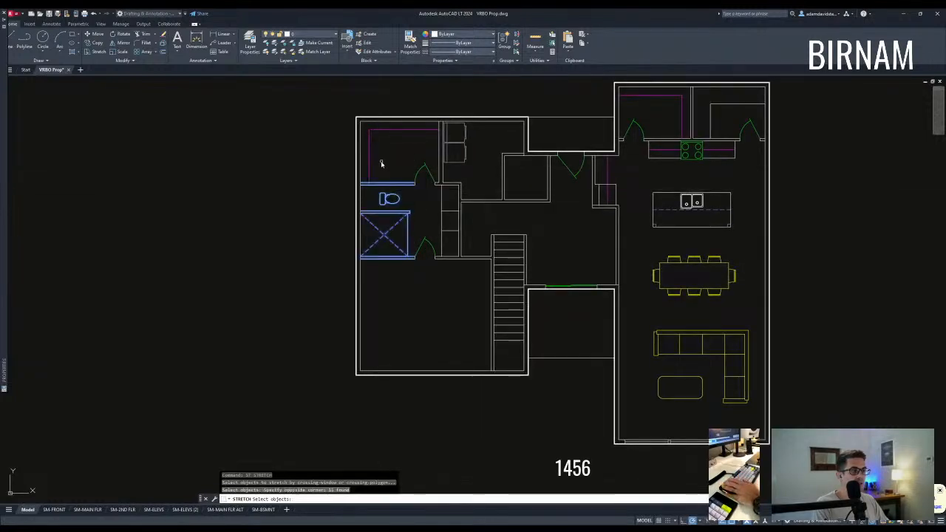
{"action": "type", "text": "24"}
{"action": "key", "text": "Return"}
{"action": "key", "text": "Escape"}
- Move the toilet 24 inches toward the bathroom's outer wall
{"action": "scroll", "coordinate": [393, 204], "scroll_direction": "up", "scroll_amount": 3}
{"action": "left_click", "coordinate": [408, 215]}
{"action": "left_click", "coordinate": [388, 192]}
{"action": "key", "text": "Escape"}
{"action": "left_click", "coordinate": [405, 201]}
{"action": "left_click", "coordinate": [395, 189]}
{"action": "type", "text": "v"}
{"action": "key", "text": "Return"}
{"action": "left_click", "coordinate": [426, 190]}
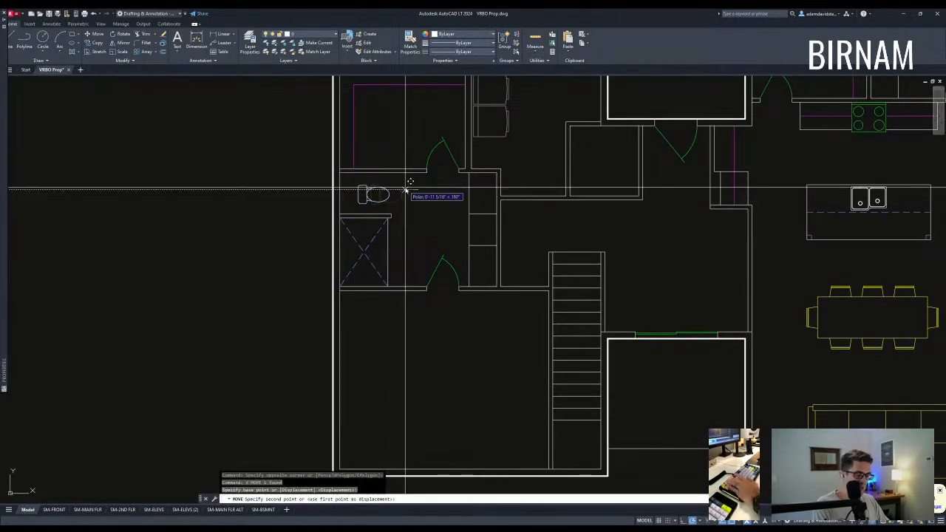
{"action": "key", "text": "Escape"}
{"action": "scroll", "coordinate": [376, 287], "scroll_direction": "down", "scroll_amount": 5}
{"action": "scroll", "coordinate": [423, 311], "scroll_direction": "up", "scroll_amount": 2}
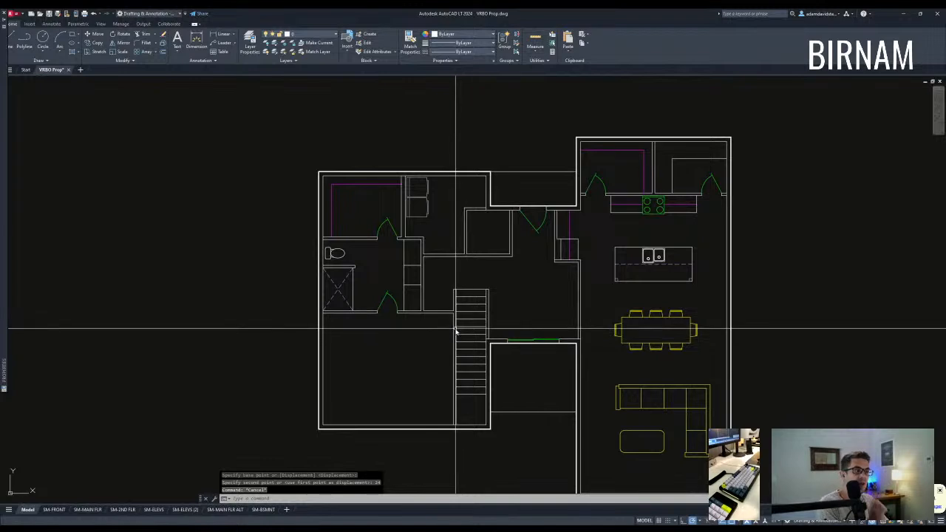
{"action": "scroll", "coordinate": [456, 332], "scroll_direction": "up", "scroll_amount": 4}
{"action": "type", "text": "s"}
{"action": "key", "text": "Return"}
{"action": "left_click", "coordinate": [382, 162]}
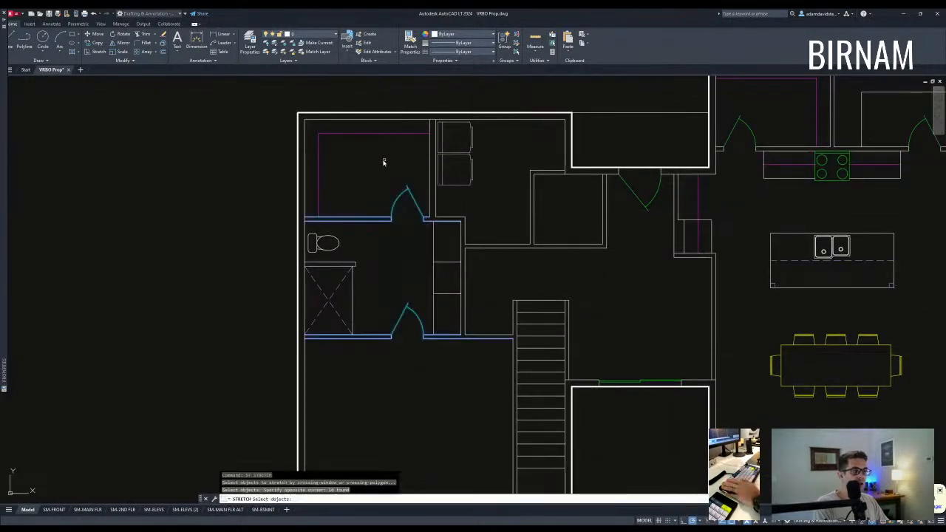
{"action": "type", "text": "s"}
{"action": "key", "text": "Return"}
{"action": "left_click", "coordinate": [430, 353]}
{"action": "key", "text": "Escape"}
- Stretch the bathroom's two aligned door openings toward the wing's outer wall
{"action": "type", "text": "st"}
{"action": "key", "text": "Return"}
{"action": "left_click", "coordinate": [427, 362]}
{"action": "left_click", "coordinate": [373, 156]}
{"action": "key", "text": "Return"}
{"action": "key", "text": "Escape"}
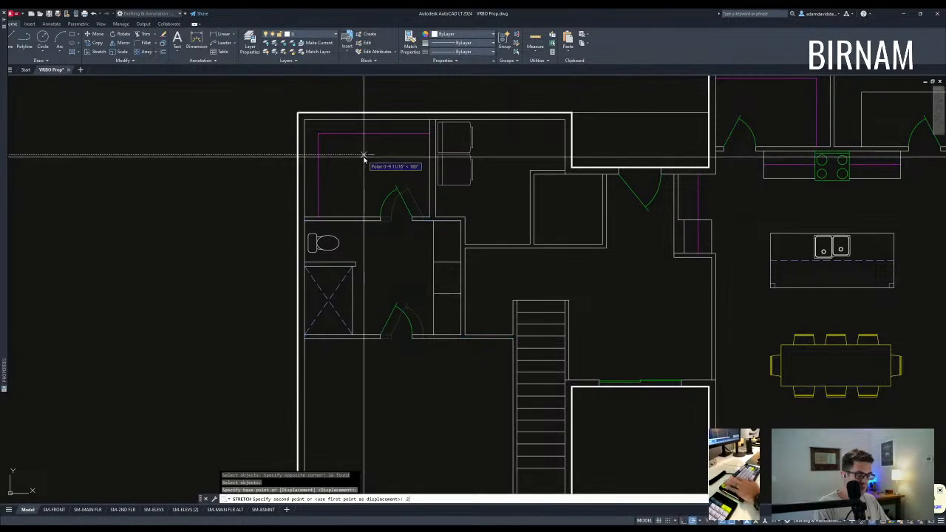
- Stretch the wall between the walk-in closet and the laundry 24 inches toward the wing's outer wall
{"action": "type", "text": "st"}
{"action": "key", "text": "Return"}
{"action": "scroll", "coordinate": [429, 222], "scroll_direction": "up", "scroll_amount": 2}
{"action": "left_click", "coordinate": [477, 247]}
{"action": "middle_click_drag", "start_coordinate": [413, 156], "coordinate": [417, 215]}
{"action": "left_click", "coordinate": [422, 123]}
{"action": "key", "text": "Return"}
{"action": "left_click", "coordinate": [454, 109]}
{"action": "type", "text": "24"}
{"action": "key", "text": "Return"}
- Move the washer and dryer over against the laundry side of the closet wall
{"action": "left_click", "coordinate": [476, 217]}
{"action": "left_click", "coordinate": [448, 194]}
{"action": "type", "text": "v"}
{"action": "key", "text": "Return"}
{"action": "left_click", "coordinate": [477, 186]}
{"action": "left_click", "coordinate": [435, 188]}
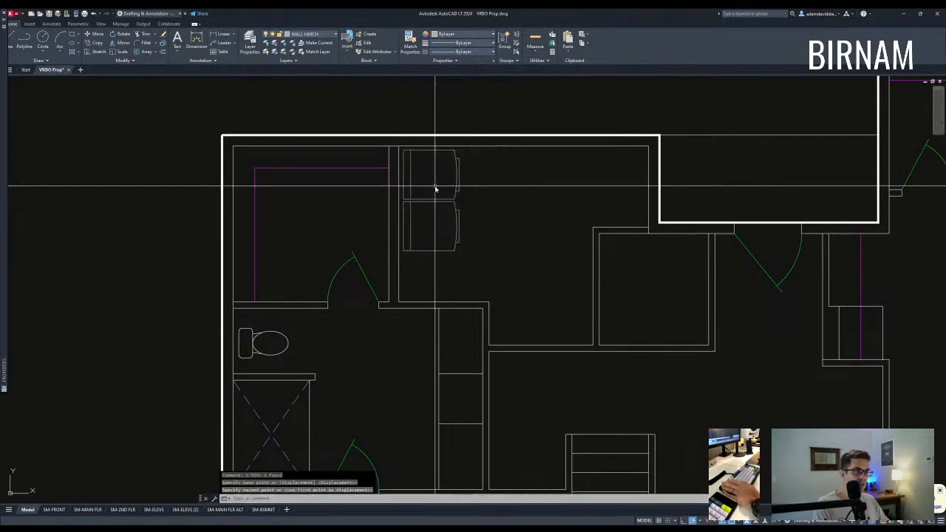
{"action": "key", "text": "Escape"}
- Rotate the washer and dryer 90 degrees so their backs face the laundry's rear exterior wall
{"action": "middle_click_drag", "start_coordinate": [461, 234], "coordinate": [452, 304]}
{"action": "scroll", "coordinate": [466, 306], "scroll_direction": "down", "scroll_amount": 2}
{"action": "left_click", "coordinate": [473, 322]}
{"action": "key", "text": "Escape"}
{"action": "left_click", "coordinate": [456, 297]}
{"action": "left_click", "coordinate": [451, 292]}
{"action": "left_click", "coordinate": [437, 271]}
{"action": "type", "text": "ro"}
{"action": "left_click", "coordinate": [475, 287]}
{"action": "left_click", "coordinate": [478, 310]}
- Move the rotated washer and dryer up against the laundry's rear exterior wall
{"action": "left_click", "coordinate": [497, 284]}
{"action": "left_click", "coordinate": [462, 261]}
{"action": "type", "text": "v"}
{"action": "scroll", "coordinate": [500, 279], "scroll_direction": "up", "scroll_amount": 2}
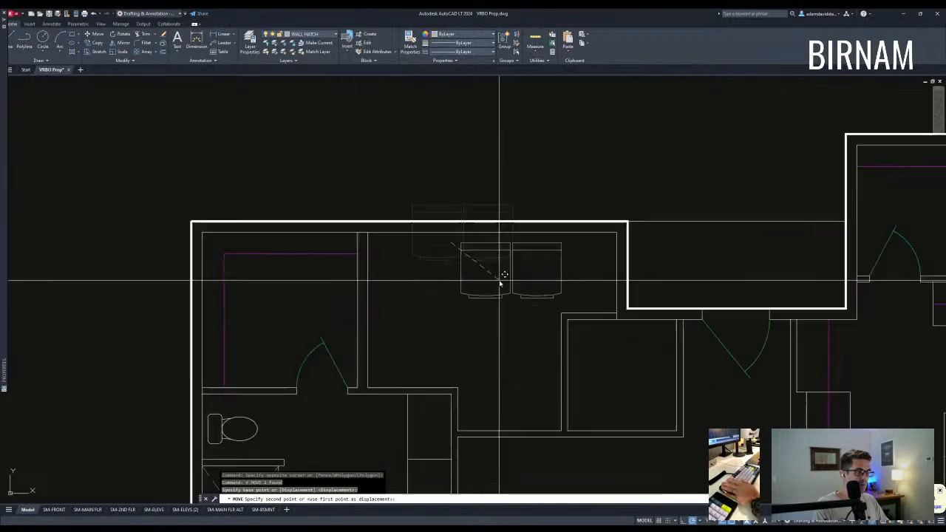
{"action": "left_click", "coordinate": [488, 275]}
{"action": "key", "text": "Escape"}
{"action": "key", "text": "Escape"}
{"action": "middle_click_drag", "start_coordinate": [433, 360], "coordinate": [438, 336]}
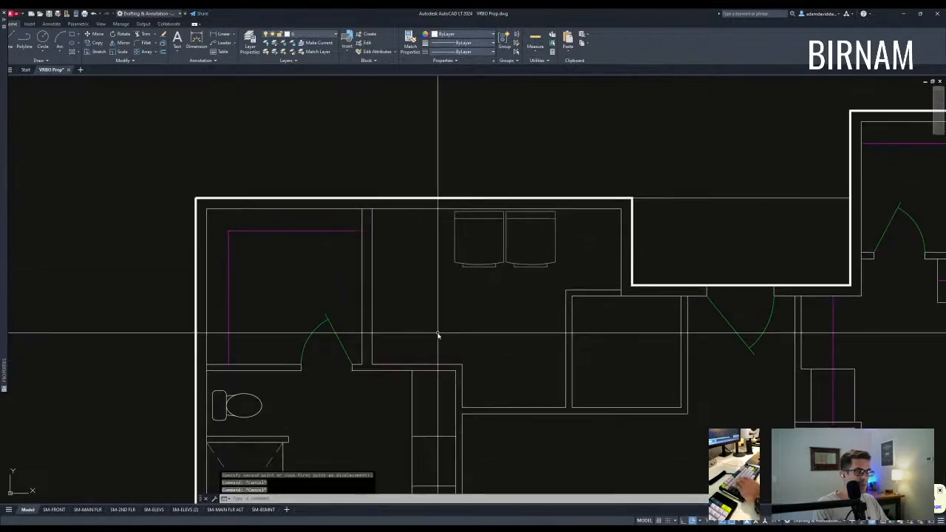
{"action": "left_click", "coordinate": [382, 347]}
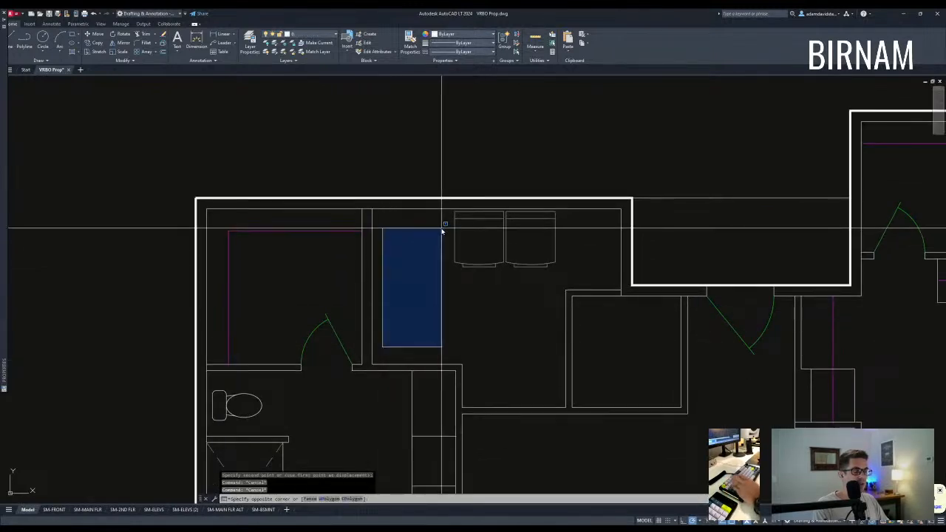
{"action": "key", "text": "Escape"}
{"action": "key", "text": "Escape"}
- Extend both lines of the wall between the laundry and the small room by the entry up to the rear exterior wall
{"action": "scroll", "coordinate": [436, 259], "scroll_direction": "down", "scroll_amount": 2}
{"action": "middle_click_drag", "start_coordinate": [437, 258], "coordinate": [433, 311]}
{"action": "middle_click_drag", "start_coordinate": [505, 362], "coordinate": [493, 334]}
{"action": "type", "text": "EX"}
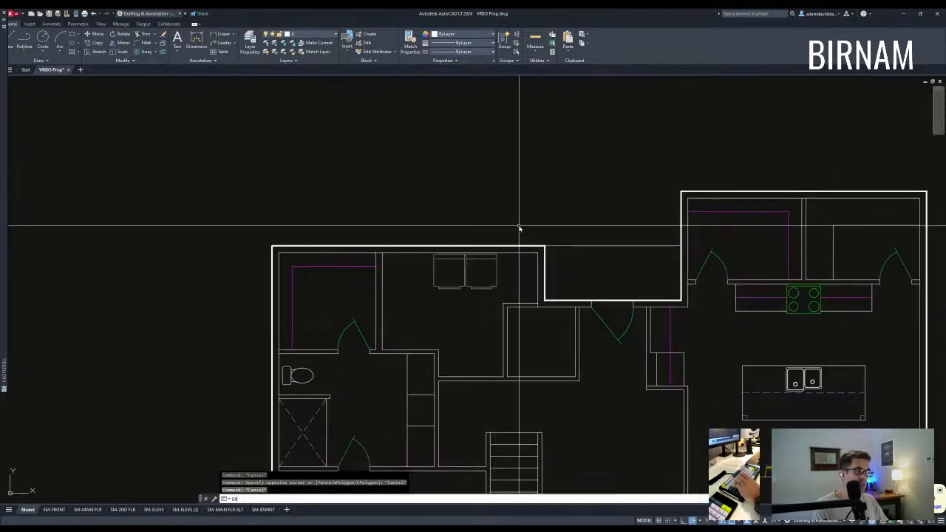
{"action": "key", "text": "space"}
{"action": "scroll", "coordinate": [517, 249], "scroll_direction": "up", "scroll_amount": 2}
{"action": "left_click", "coordinate": [515, 249]}
{"action": "left_click", "coordinate": [509, 259]}
{"action": "key", "text": "space"}
{"action": "left_click", "coordinate": [506, 391]}
{"action": "left_click", "coordinate": [484, 375]}
{"action": "key", "text": "Escape"}
{"action": "scroll", "coordinate": [474, 321], "scroll_direction": "down", "scroll_amount": 4}
{"action": "scroll", "coordinate": [430, 264], "scroll_direction": "down", "scroll_amount": 5}
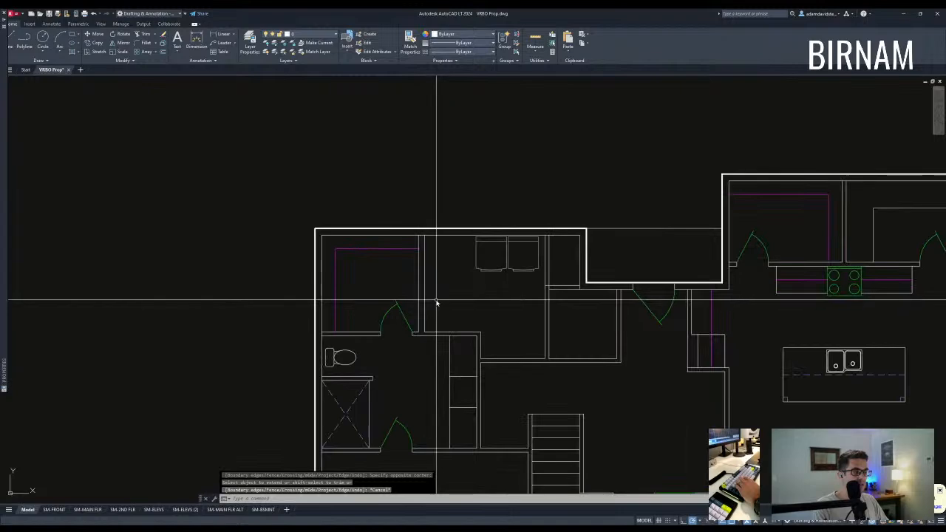
{"action": "key", "text": "Escape"}
{"action": "key", "text": "Escape"}
- Measure the area enclosed by the first-floor outline polyline
{"action": "scroll", "coordinate": [474, 347], "scroll_direction": "up", "scroll_amount": 2}
{"action": "middle_click_drag", "start_coordinate": [475, 351], "coordinate": [458, 302]}
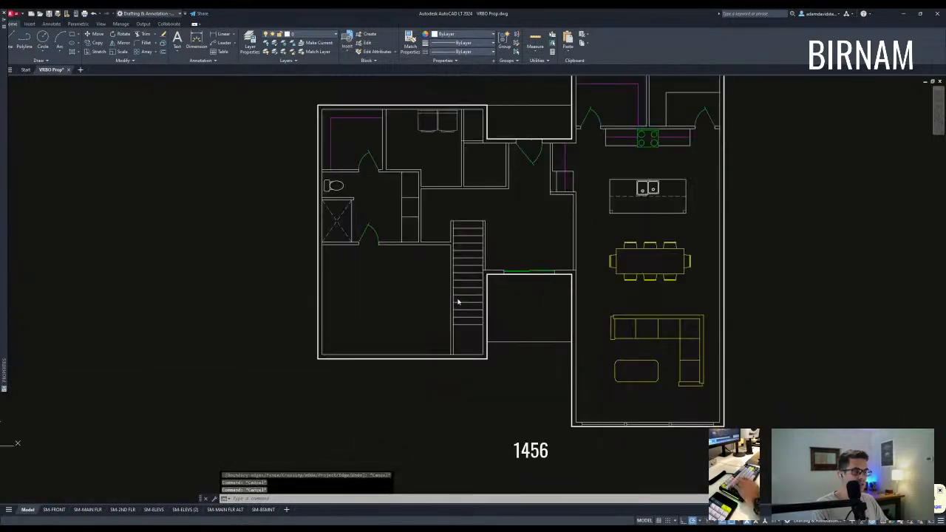
{"action": "type", "text": "AA"}
{"action": "key", "text": "space"}
{"action": "type", "text": "O"}
{"action": "key", "text": "space"}
{"action": "scroll", "coordinate": [497, 324], "scroll_direction": "up", "scroll_amount": 6}
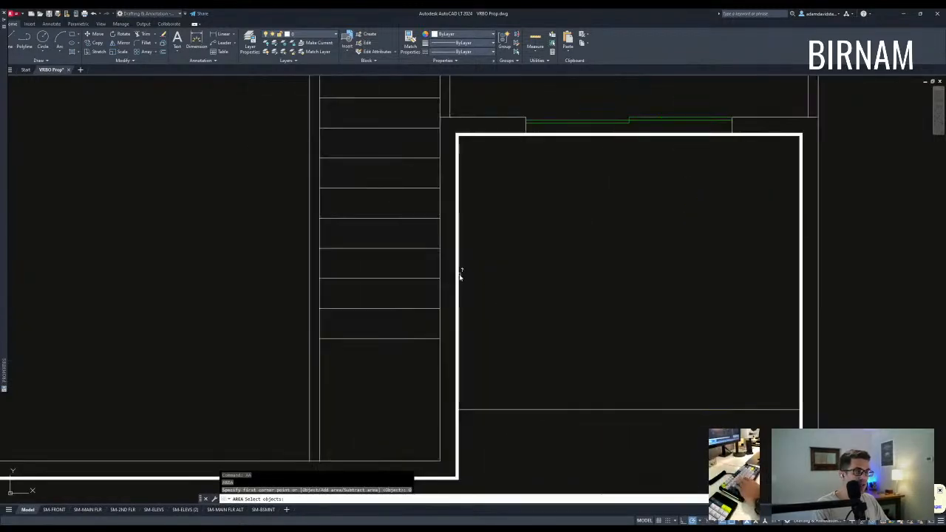
{"action": "left_click", "coordinate": [458, 276]}
{"action": "key", "text": "Escape"}
- Set the area label below the first-floor plan to 1516
{"action": "scroll", "coordinate": [458, 276], "scroll_direction": "down", "scroll_amount": 4}
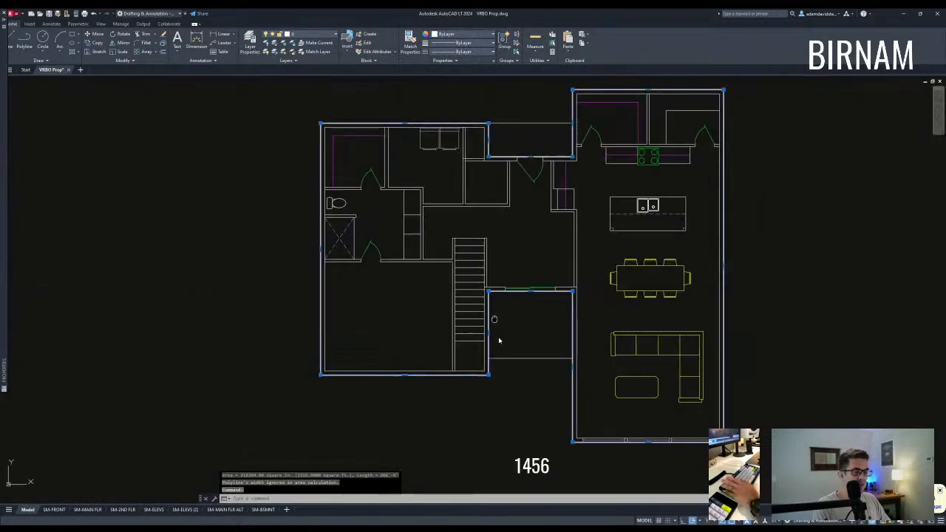
{"action": "scroll", "coordinate": [486, 373], "scroll_direction": "up", "scroll_amount": 6}
{"action": "left_click", "coordinate": [487, 373]}
{"action": "double_click", "coordinate": [487, 373]}
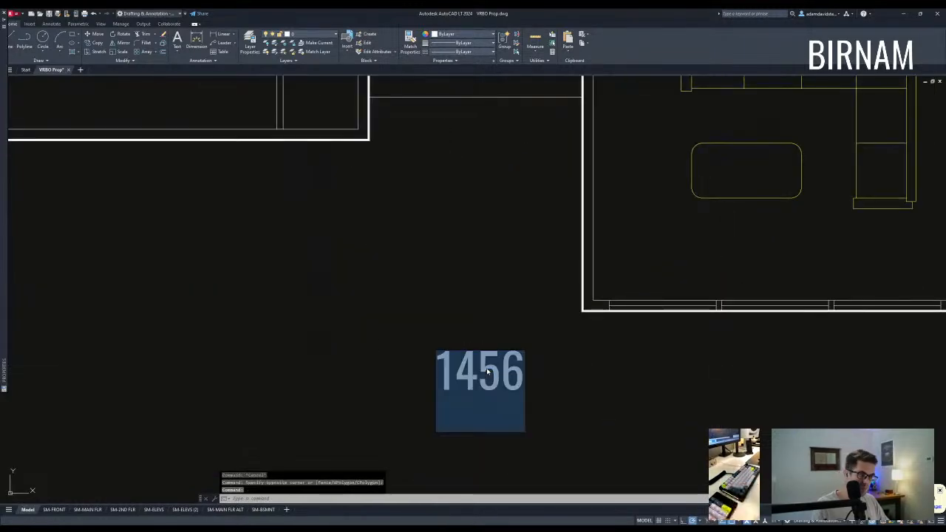
{"action": "type", "text": "1516"}
{"action": "key", "text": "Return"}
{"action": "scroll", "coordinate": [498, 259], "scroll_direction": "down", "scroll_amount": 3}
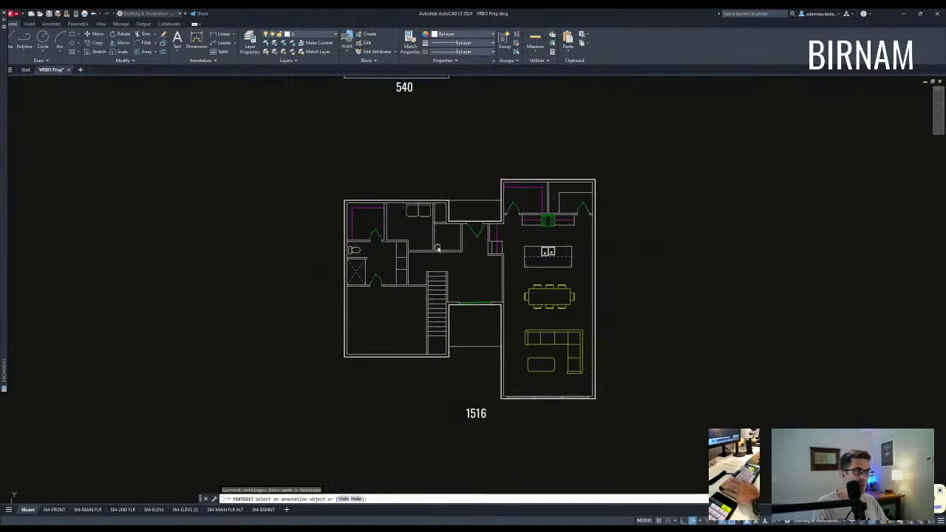
- Measure the area enclosed by the second-floor plan's exterior outline
{"action": "scroll", "coordinate": [430, 279], "scroll_direction": "up", "scroll_amount": 4}
{"action": "key", "text": "Escape"}
{"action": "type", "text": "aa"}
{"action": "key", "text": "Return"}
{"action": "type", "text": "o"}
{"action": "key", "text": "Return"}
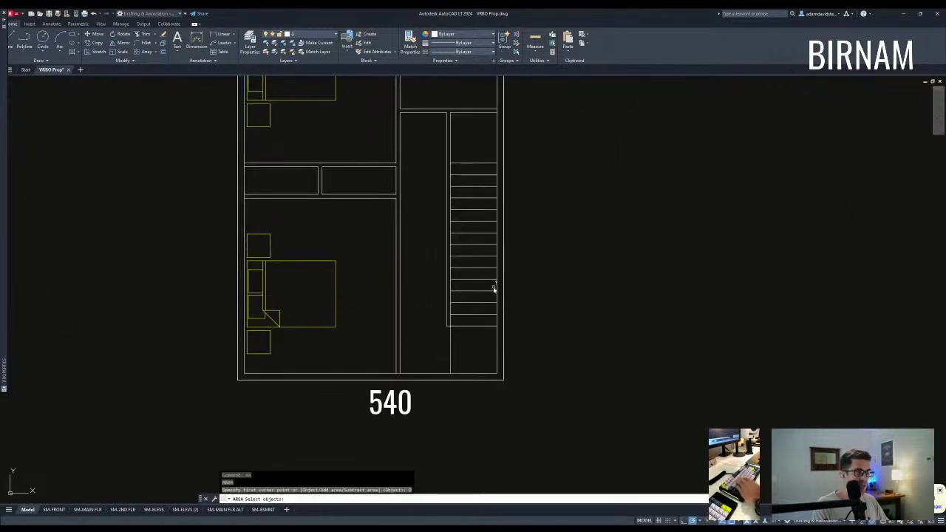
{"action": "left_click", "coordinate": [503, 290]}
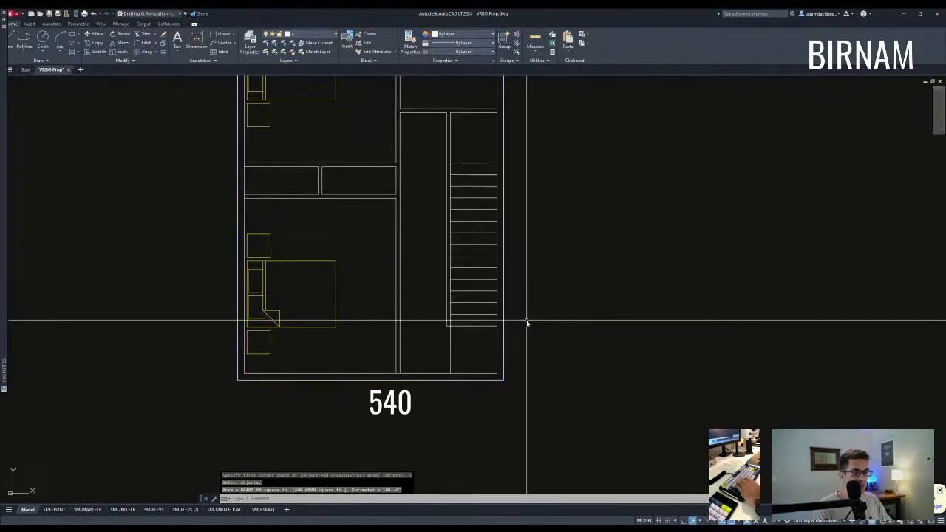
{"action": "key", "text": "Escape"}
{"action": "key", "text": "Escape"}
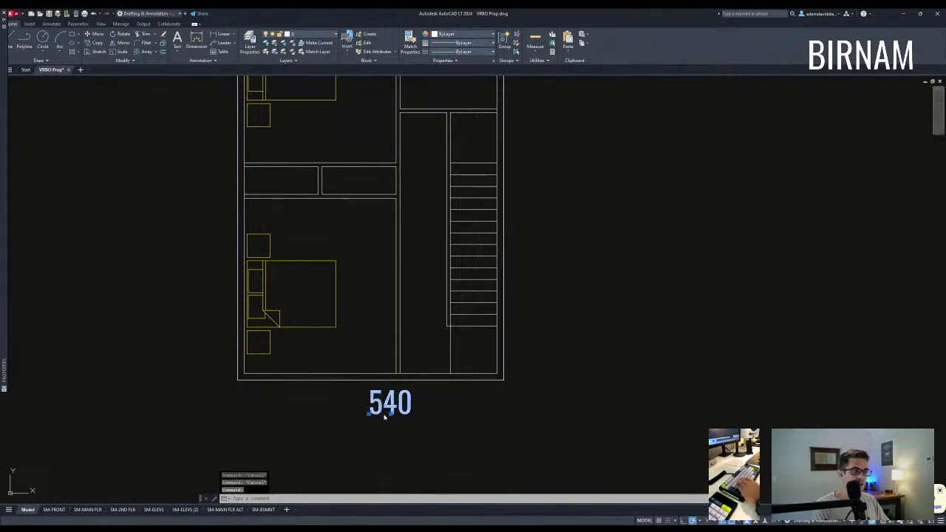
- Set the area label below the second-floor plan to 600
{"action": "double_click", "coordinate": [384, 417]}
{"action": "key", "text": "BackSpace"}
{"action": "key", "text": "BackSpace"}
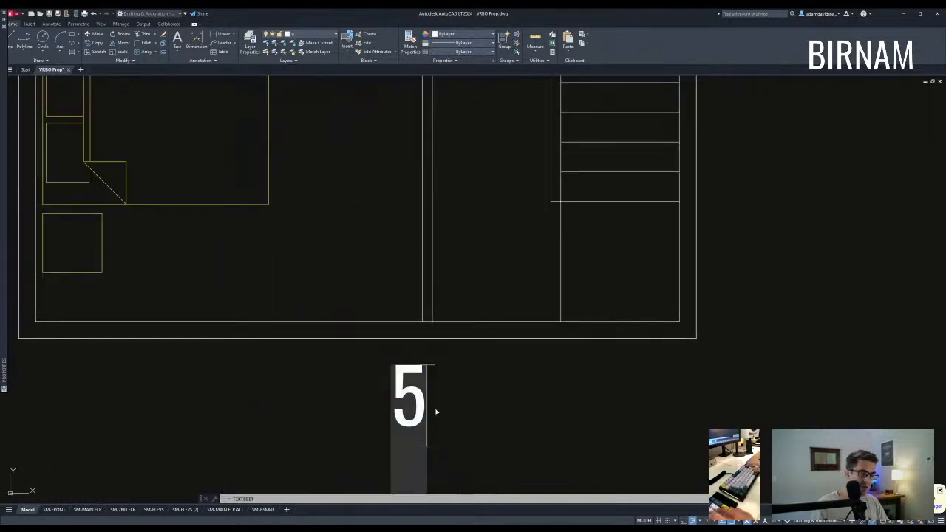
{"action": "type", "text": "600"}
{"action": "left_click", "coordinate": [474, 247]}
{"action": "left_click", "coordinate": [475, 248]}
{"action": "key", "text": "Escape"}
{"action": "key", "text": "Escape"}
{"action": "scroll", "coordinate": [503, 310], "scroll_direction": "down", "scroll_amount": 12}
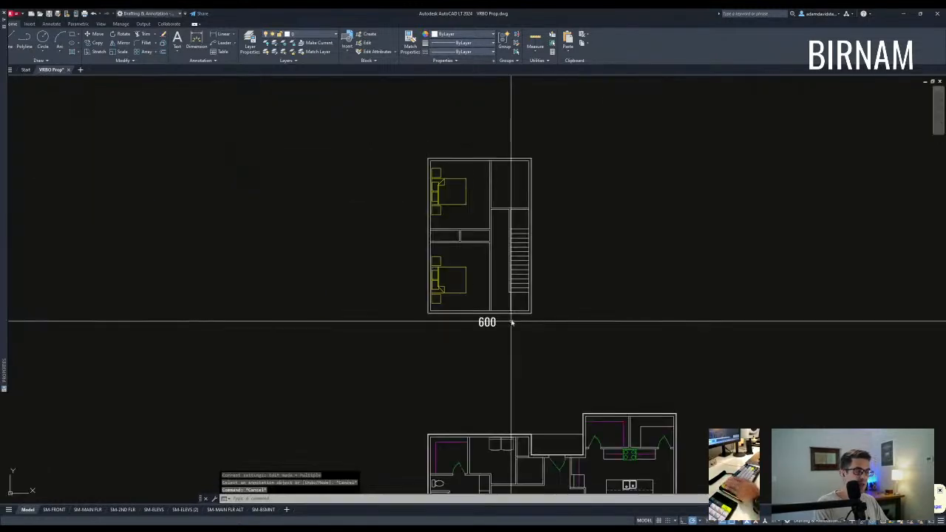
{"action": "key", "text": "Escape"}
{"action": "key", "text": "Escape"}
- Review the widened wing's first-floor layout against the second-floor plan above it
{"action": "middle_click_drag", "start_coordinate": [478, 468], "coordinate": [435, 361]}
{"action": "scroll", "coordinate": [435, 360], "scroll_direction": "up", "scroll_amount": 4}
{"action": "middle_click_drag", "start_coordinate": [426, 326], "coordinate": [436, 337]}
{"action": "left_click", "coordinate": [333, 226]}
{"action": "key", "text": "Escape"}
{"action": "key", "text": "Escape"}
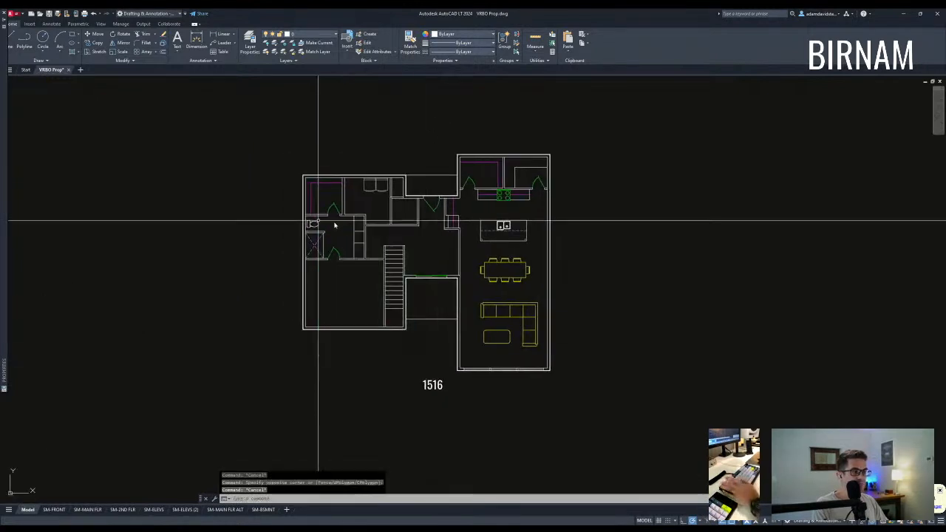
{"action": "middle_click_drag", "start_coordinate": [361, 268], "coordinate": [375, 310]}
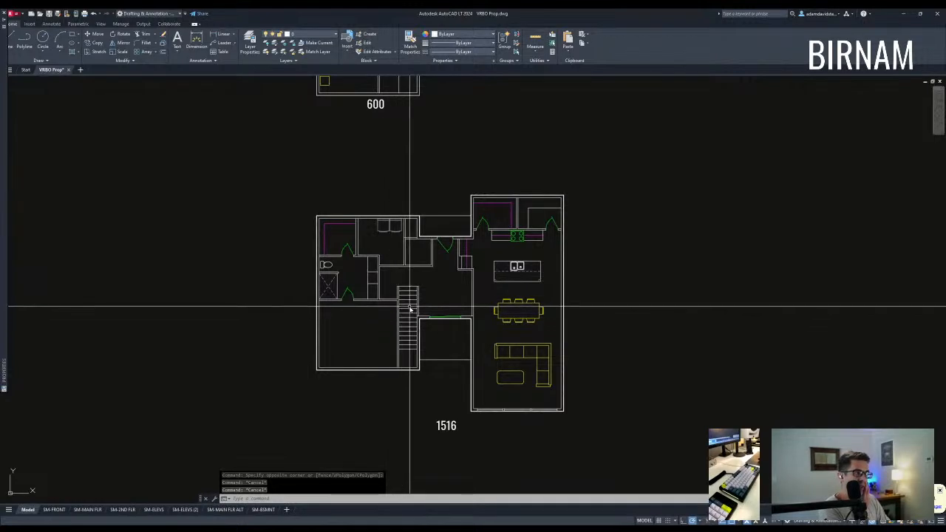
{"action": "middle_click_drag", "start_coordinate": [410, 311], "coordinate": [413, 320]}
{"action": "middle_click_drag", "start_coordinate": [422, 261], "coordinate": [428, 355]}
{"action": "middle_click_drag", "start_coordinate": [410, 224], "coordinate": [413, 241]}
{"action": "middle_click_drag", "start_coordinate": [415, 111], "coordinate": [423, 148]}
{"action": "middle_click_drag", "start_coordinate": [456, 305], "coordinate": [458, 268]}
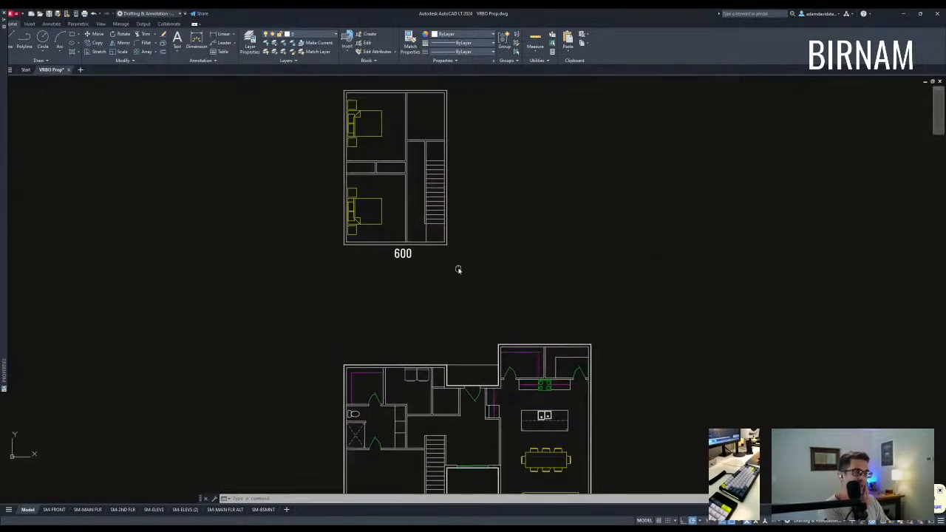
{"action": "middle_click_drag", "start_coordinate": [465, 330], "coordinate": [473, 257]}
{"action": "middle_click_drag", "start_coordinate": [466, 311], "coordinate": [467, 303]}
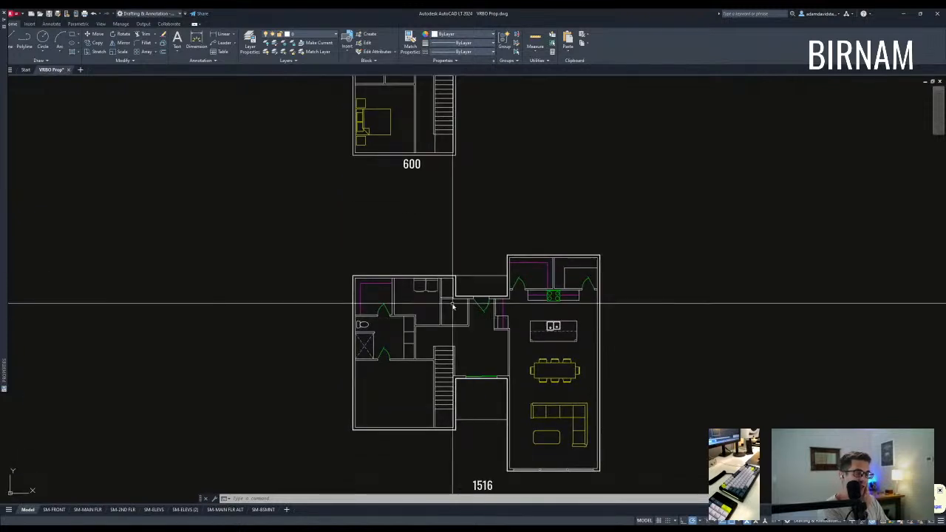
- Examine the mechanical room in the Harrier plan and the laundry and mechanical layout in the plan with the bunk room
{"action": "middle_click_drag", "start_coordinate": [453, 304], "coordinate": [581, 331]}
{"action": "scroll", "coordinate": [582, 330], "scroll_direction": "down", "scroll_amount": 4}
{"action": "middle_click_drag", "start_coordinate": [416, 332], "coordinate": [597, 310]}
{"action": "middle_click_drag", "start_coordinate": [253, 332], "coordinate": [708, 347]}
{"action": "middle_click_drag", "start_coordinate": [358, 331], "coordinate": [387, 337]}
{"action": "scroll", "coordinate": [247, 339], "scroll_direction": "up", "scroll_amount": 2}
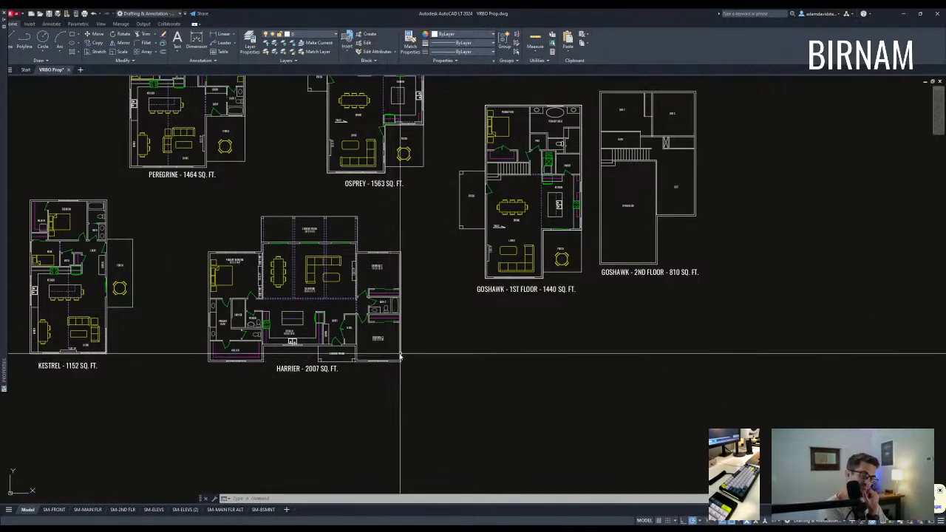
{"action": "scroll", "coordinate": [325, 335], "scroll_direction": "up", "scroll_amount": 3}
{"action": "left_click", "coordinate": [374, 334]}
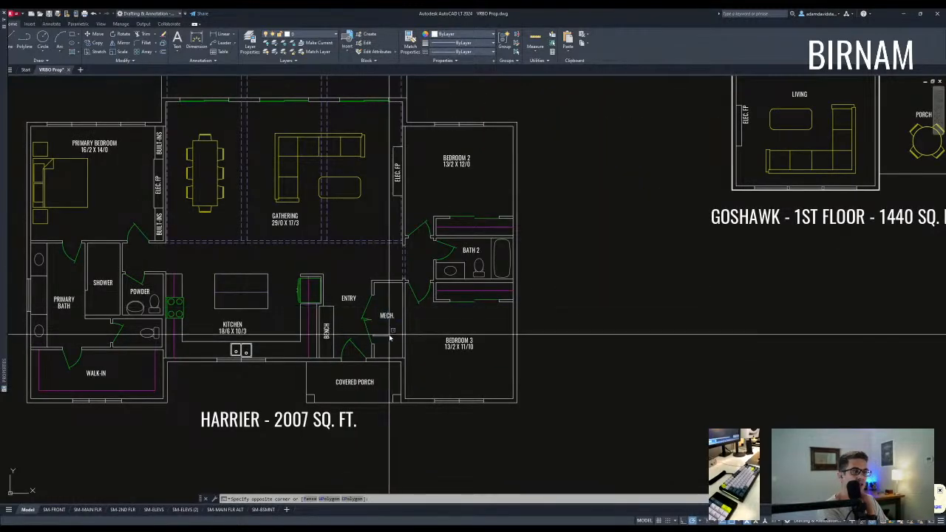
{"action": "scroll", "coordinate": [390, 338], "scroll_direction": "down", "scroll_amount": 4}
{"action": "middle_click_drag", "start_coordinate": [435, 348], "coordinate": [444, 366]}
{"action": "middle_click_drag", "start_coordinate": [351, 340], "coordinate": [412, 341]}
{"action": "scroll", "coordinate": [243, 162], "scroll_direction": "up", "scroll_amount": 8}
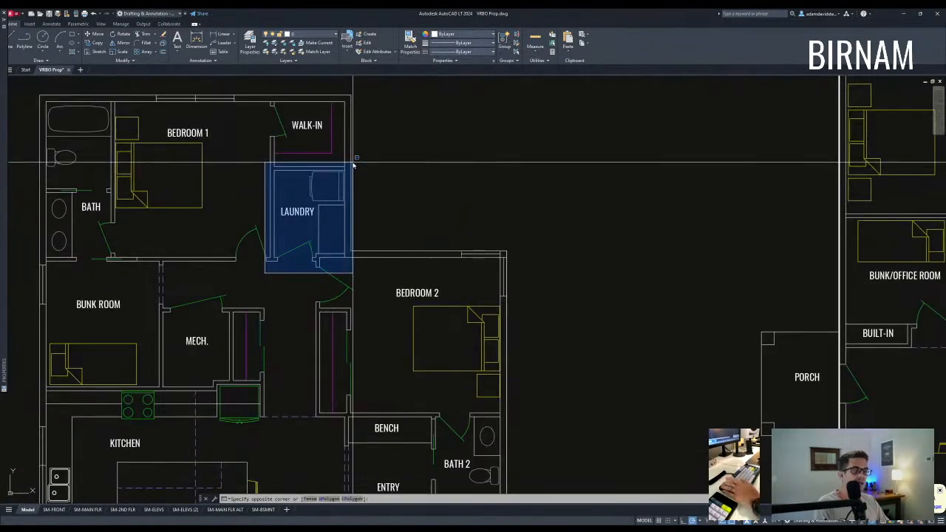
{"action": "key", "text": "Escape"}
{"action": "key", "text": "Escape"}
- Re-examine the first-floor plan for a place for the mechanical equipment
{"action": "scroll", "coordinate": [354, 164], "scroll_direction": "down", "scroll_amount": 8}
{"action": "scroll", "coordinate": [583, 298], "scroll_direction": "up", "scroll_amount": 5}
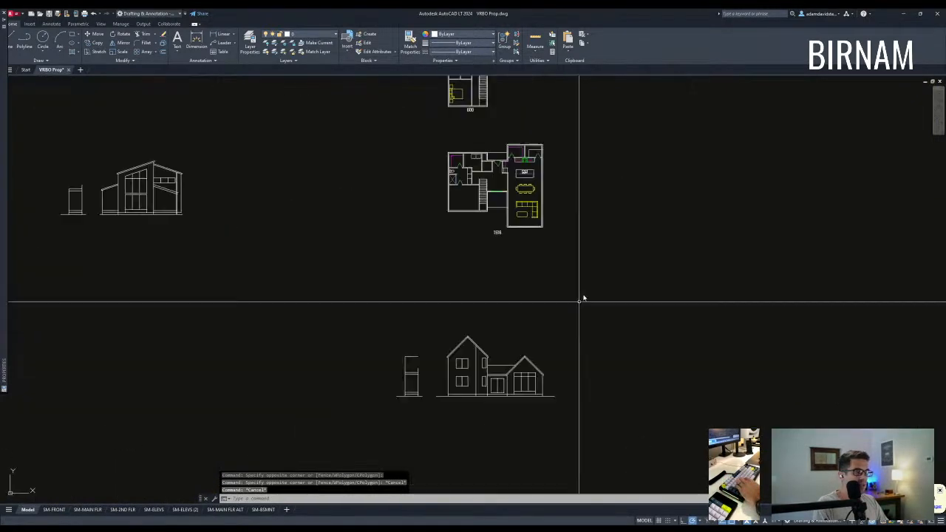
{"action": "scroll", "coordinate": [534, 397], "scroll_direction": "up", "scroll_amount": 2}
{"action": "middle_click_drag", "start_coordinate": [517, 284], "coordinate": [503, 330]}
{"action": "mouse_move", "coordinate": [482, 188]}
{"action": "middle_mouse_down"}
{"action": "mouse_move", "coordinate": [456, 291]}
{"action": "mouse_move", "coordinate": [459, 319]}
{"action": "middle_mouse_up"}
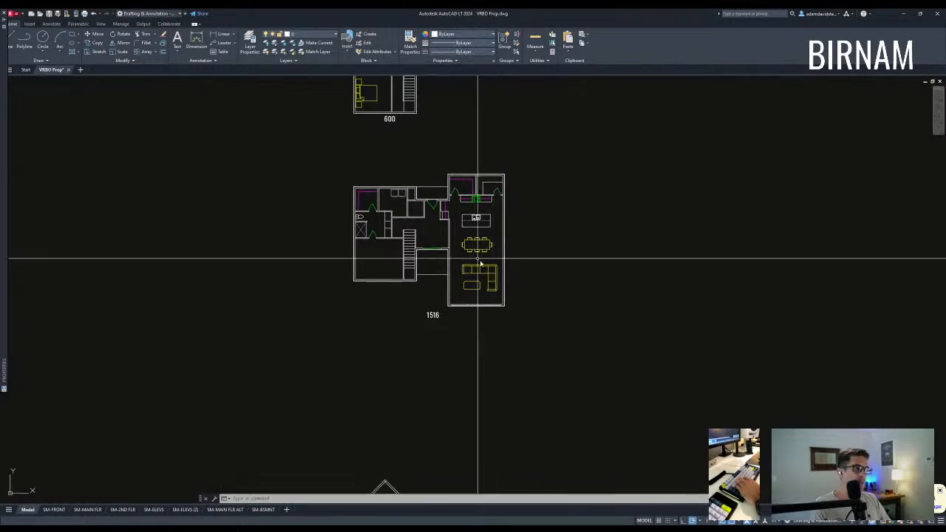
{"action": "scroll", "coordinate": [446, 234], "scroll_direction": "up", "scroll_amount": 2}
{"action": "middle_click_drag", "start_coordinate": [446, 234], "coordinate": [449, 247]}
{"action": "key", "text": "Escape"}
{"action": "key", "text": "Escape"}
{"action": "scroll", "coordinate": [415, 215], "scroll_direction": "down", "scroll_amount": 1}
{"action": "middle_click_drag", "start_coordinate": [415, 214], "coordinate": [438, 285]}
- Copy the mechanical equipment block beside the pantry of another plan to the open space outside the Birnam wing
{"action": "scroll", "coordinate": [402, 204], "scroll_direction": "down", "scroll_amount": 4}
{"action": "middle_click_drag", "start_coordinate": [346, 218], "coordinate": [515, 441]}
{"action": "key", "text": "Escape"}
{"action": "middle_click_drag", "start_coordinate": [382, 240], "coordinate": [376, 144]}
{"action": "middle_click_drag", "start_coordinate": [377, 469], "coordinate": [369, 258]}
{"action": "scroll", "coordinate": [332, 287], "scroll_direction": "up", "scroll_amount": 10}
{"action": "left_click", "coordinate": [389, 329]}
{"action": "type", "text": "co"}
{"action": "key", "text": "space"}
{"action": "left_click", "coordinate": [398, 348]}
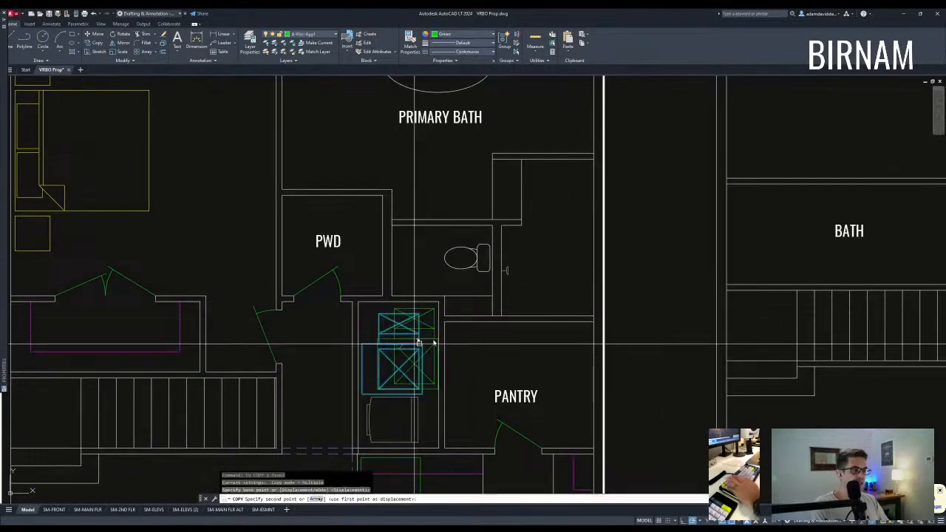
{"action": "scroll", "coordinate": [428, 343], "scroll_direction": "down", "scroll_amount": 3}
{"action": "middle_click_drag", "start_coordinate": [701, 340], "coordinate": [161, 259]}
{"action": "scroll", "coordinate": [234, 277], "scroll_direction": "down", "scroll_amount": 5}
{"action": "middle_click_drag", "start_coordinate": [743, 336], "coordinate": [450, 297]}
{"action": "scroll", "coordinate": [449, 294], "scroll_direction": "up", "scroll_amount": 6}
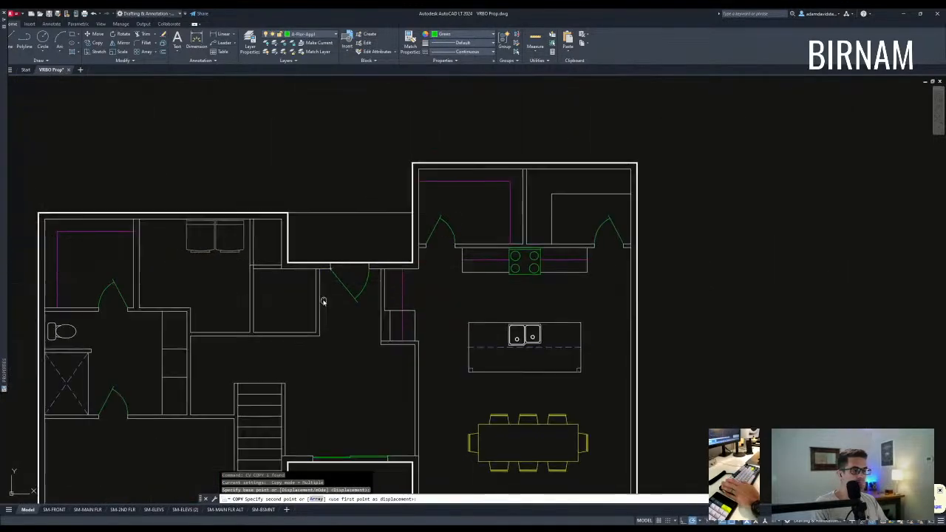
{"action": "scroll", "coordinate": [298, 304], "scroll_direction": "down", "scroll_amount": 2}
{"action": "middle_click_drag", "start_coordinate": [298, 304], "coordinate": [489, 268]}
{"action": "middle_click_drag", "start_coordinate": [248, 300], "coordinate": [319, 300]}
{"action": "left_click", "coordinate": [285, 287]}
{"action": "key", "text": "Escape"}
- Rotate the copied mechanical equipment 180 degrees and move it into the laundry against the walk-in closet wall
{"action": "type", "text": "ro"}
{"action": "left_click", "coordinate": [295, 293]}
{"action": "left_click", "coordinate": [253, 294]}
{"action": "left_click", "coordinate": [333, 324]}
{"action": "left_click", "coordinate": [289, 274]}
{"action": "type", "text": "v"}
{"action": "left_click", "coordinate": [305, 286]}
{"action": "scroll", "coordinate": [489, 227], "scroll_direction": "up", "scroll_amount": 2}
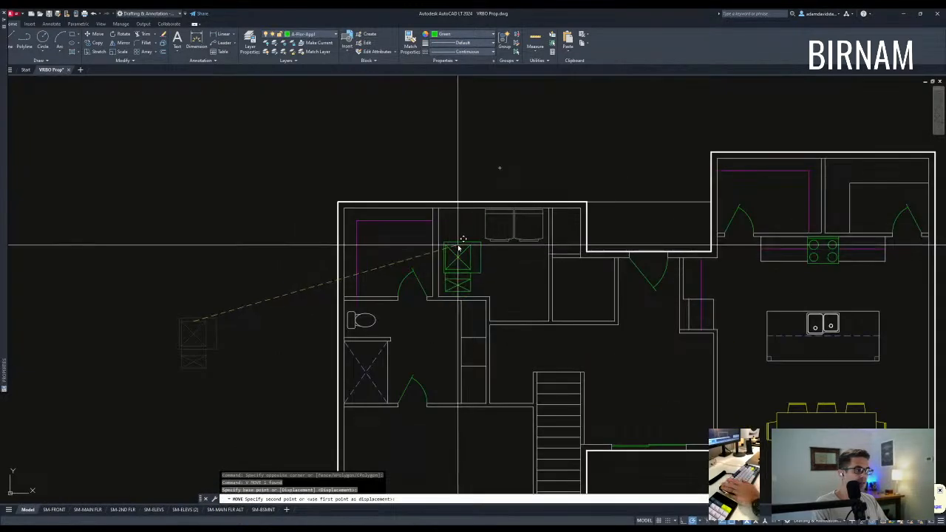
{"action": "key", "text": "Escape"}
{"action": "key", "text": "Escape"}
- Copy the bathroom's toilet into the small room between the laundry and the entry door, against its laundry-side wall
{"action": "middle_click_drag", "start_coordinate": [481, 275], "coordinate": [424, 280]}
{"action": "scroll", "coordinate": [258, 350], "scroll_direction": "down", "scroll_amount": 2}
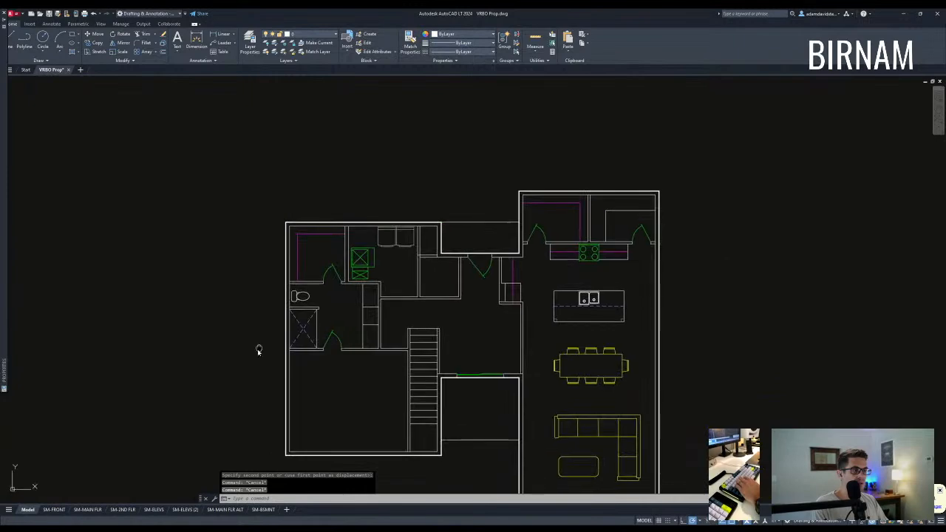
{"action": "scroll", "coordinate": [295, 323], "scroll_direction": "up", "scroll_amount": 2}
{"action": "left_click", "coordinate": [302, 278]}
{"action": "type", "text": "co"}
{"action": "left_click", "coordinate": [306, 279]}
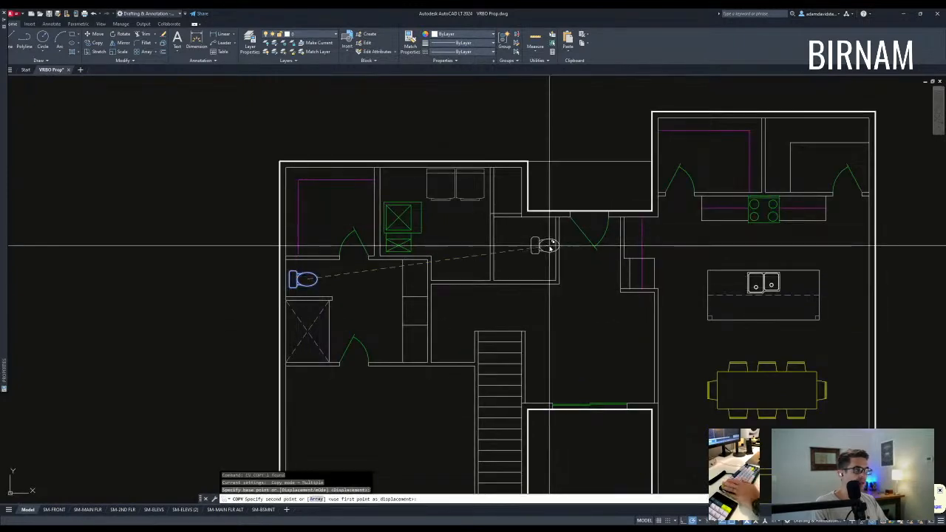
{"action": "scroll", "coordinate": [515, 229], "scroll_direction": "up", "scroll_amount": 2}
{"action": "scroll", "coordinate": [497, 308], "scroll_direction": "down", "scroll_amount": 5}
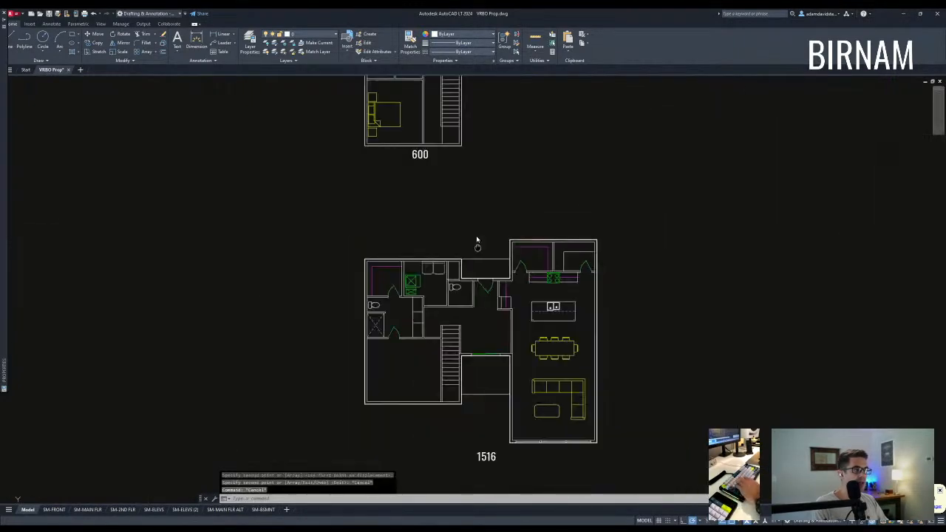
- Copy an oval sink into the open hall just below the powder room
{"action": "scroll", "coordinate": [291, 287], "scroll_direction": "up", "scroll_amount": 6}
{"action": "scroll", "coordinate": [355, 231], "scroll_direction": "up", "scroll_amount": 2}
{"action": "left_click", "coordinate": [277, 118]}
{"action": "left_click", "coordinate": [289, 121]}
{"action": "scroll", "coordinate": [292, 126], "scroll_direction": "down", "scroll_amount": 5}
{"action": "scroll", "coordinate": [433, 327], "scroll_direction": "up", "scroll_amount": 6}
{"action": "left_click", "coordinate": [393, 313]}
{"action": "key", "text": "Escape"}
- Rotate the copied sink 90 degrees and move it into the powder room below the toilet
{"action": "left_click", "coordinate": [392, 312]}
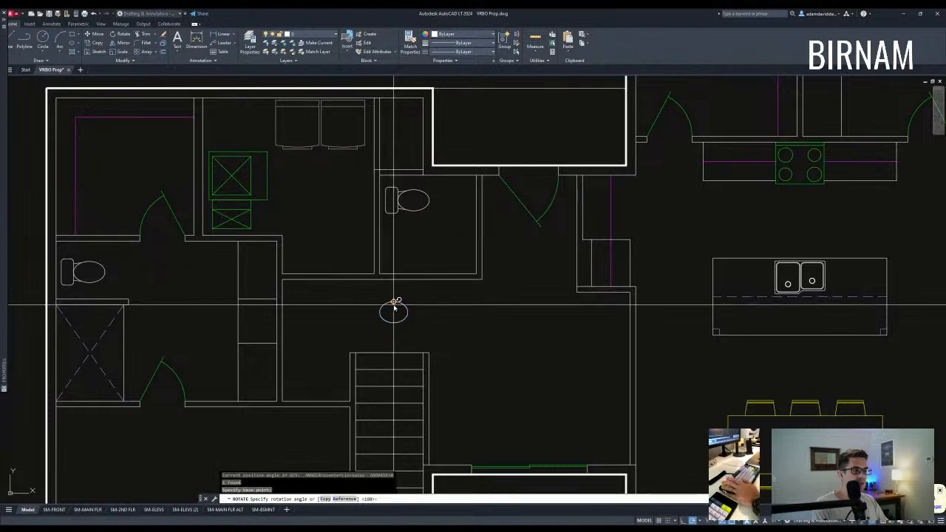
{"action": "left_click", "coordinate": [414, 304]}
{"action": "scroll", "coordinate": [408, 246], "scroll_direction": "up", "scroll_amount": 2}
{"action": "left_click", "coordinate": [410, 250]}
{"action": "key", "text": "Escape"}
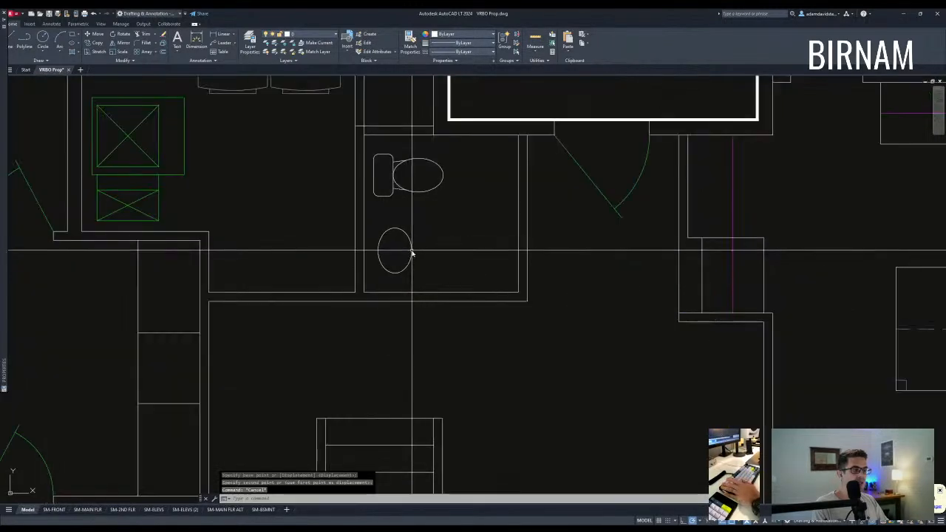
- Copy the powder room sink twice onto the primary bathroom's vanity, one at each end
{"action": "scroll", "coordinate": [434, 299], "scroll_direction": "down", "scroll_amount": 2}
{"action": "left_click", "coordinate": [427, 284]}
{"action": "left_click", "coordinate": [418, 279]}
{"action": "left_click", "coordinate": [419, 278]}
{"action": "scroll", "coordinate": [283, 299], "scroll_direction": "up", "scroll_amount": 2}
{"action": "left_click", "coordinate": [279, 304]}
{"action": "middle_click_drag", "start_coordinate": [273, 401], "coordinate": [283, 289]}
{"action": "scroll", "coordinate": [283, 289], "scroll_direction": "down", "scroll_amount": 2}
{"action": "left_click", "coordinate": [291, 328]}
{"action": "key", "text": "Escape"}
{"action": "key", "text": "Escape"}
- Extend and trim the wall lines between the hall and the great room to open the wall below the coat closet
{"action": "scroll", "coordinate": [495, 323], "scroll_direction": "down", "scroll_amount": 2}
{"action": "middle_click_drag", "start_coordinate": [496, 323], "coordinate": [444, 289]}
{"action": "middle_click_drag", "start_coordinate": [513, 289], "coordinate": [509, 323]}
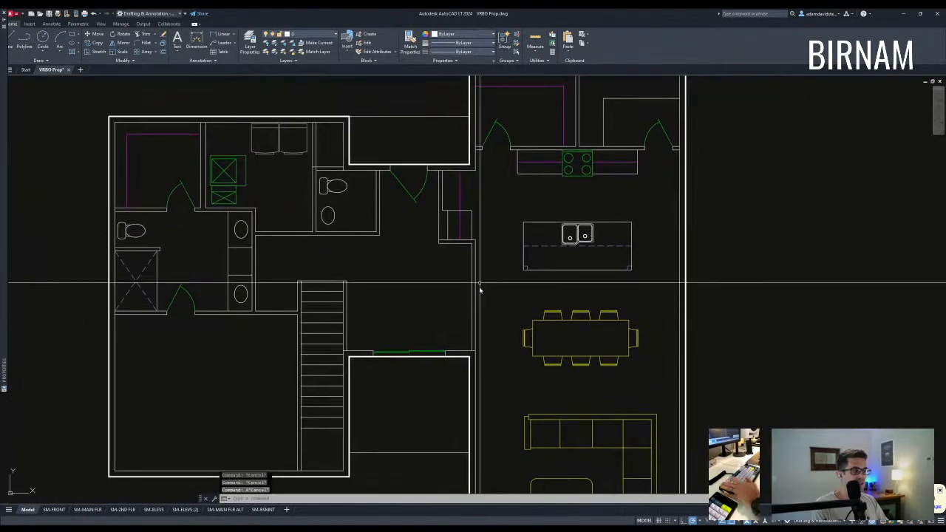
{"action": "scroll", "coordinate": [479, 290], "scroll_direction": "up", "scroll_amount": 2}
{"action": "type", "text": "ex"}
{"action": "key", "text": "Return"}
{"action": "left_click", "coordinate": [475, 245]}
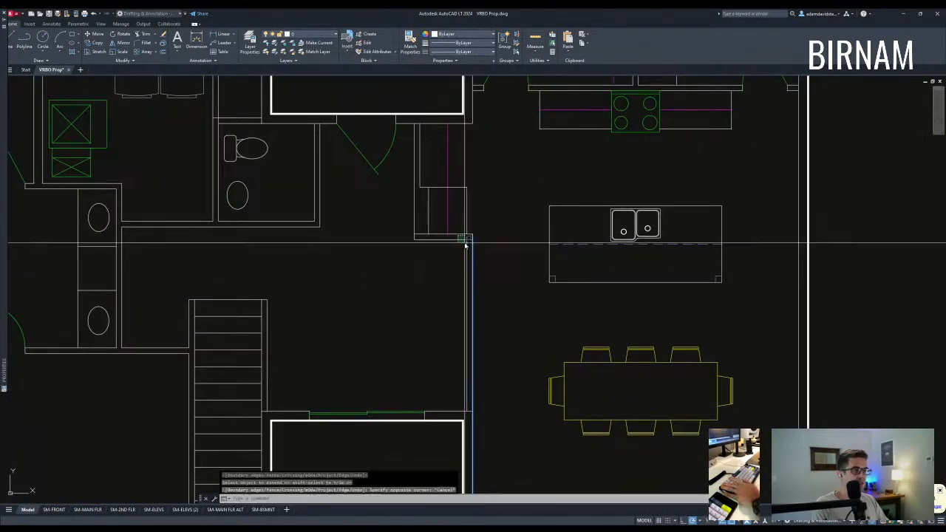
{"action": "key", "text": "Escape"}
{"action": "middle_click_drag", "start_coordinate": [485, 418], "coordinate": [473, 352]}
{"action": "type", "text": "t"}
{"action": "left_click", "coordinate": [433, 171]}
{"action": "key", "text": "Escape"}
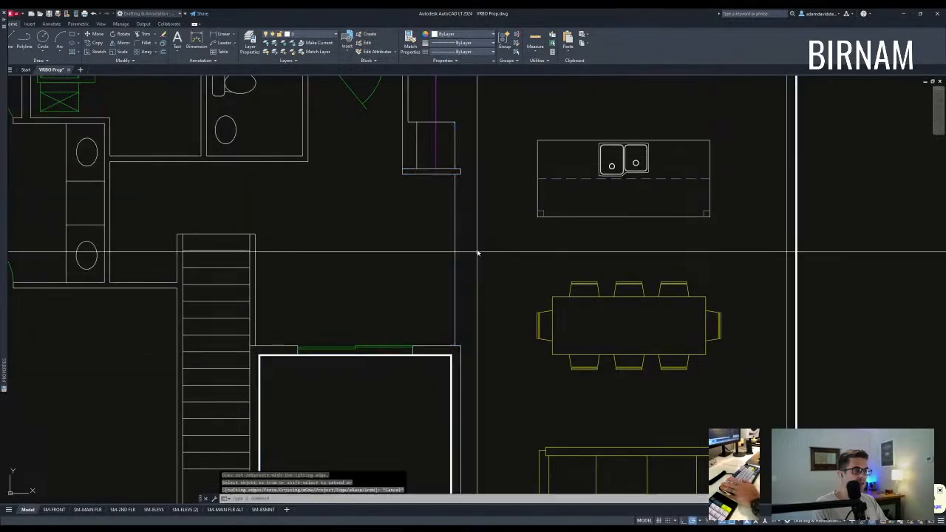
- Match the remaining wall line across the great room opening to the dashed line style
{"action": "scroll", "coordinate": [479, 288], "scroll_direction": "down", "scroll_amount": 3}
{"action": "type", "text": "ma"}
{"action": "key", "text": "Return"}
{"action": "left_click", "coordinate": [453, 251]}
{"action": "key", "text": "Escape"}
- Draw a second line across the great room opening, from the closet wall to the patio wall, and match it to the dashed line
{"action": "type", "text": "l"}
{"action": "key", "text": "Return"}
{"action": "left_click", "coordinate": [459, 212]}
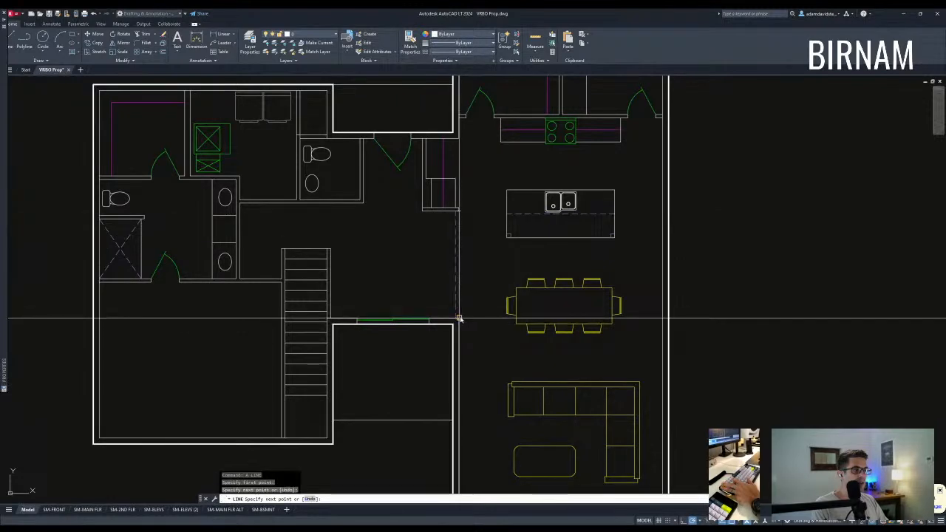
{"action": "left_click", "coordinate": [459, 318]}
{"action": "key", "text": "Escape"}
{"action": "type", "text": "ma"}
{"action": "key", "text": "Return"}
{"action": "left_click", "coordinate": [456, 291]}
{"action": "key", "text": "Escape"}
{"action": "key", "text": "Return"}
{"action": "middle_click_drag", "start_coordinate": [553, 287], "coordinate": [534, 275]}
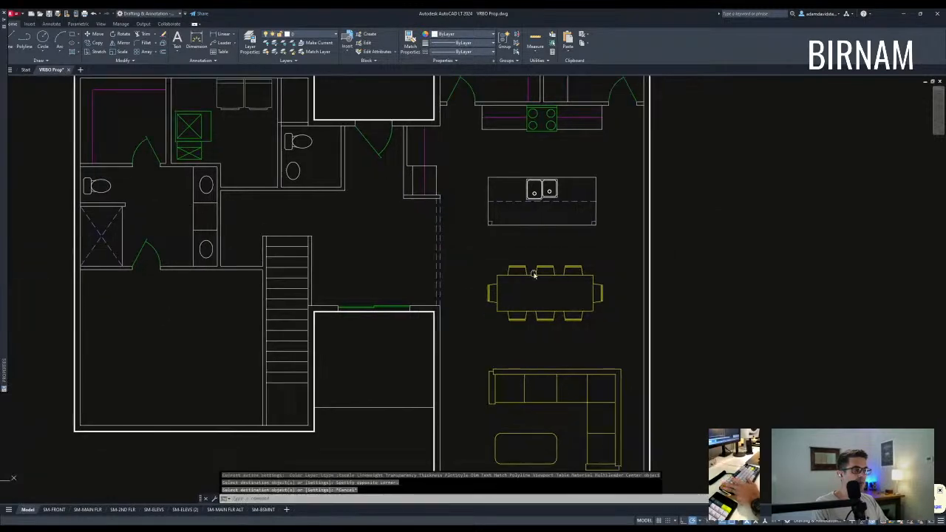
- Draw a centre line through the great room from the window wall to the kitchen wall and match it to the island's dashed line
{"action": "scroll", "coordinate": [533, 274], "scroll_direction": "down", "scroll_amount": 2}
{"action": "type", "text": "l"}
{"action": "key", "text": "Return"}
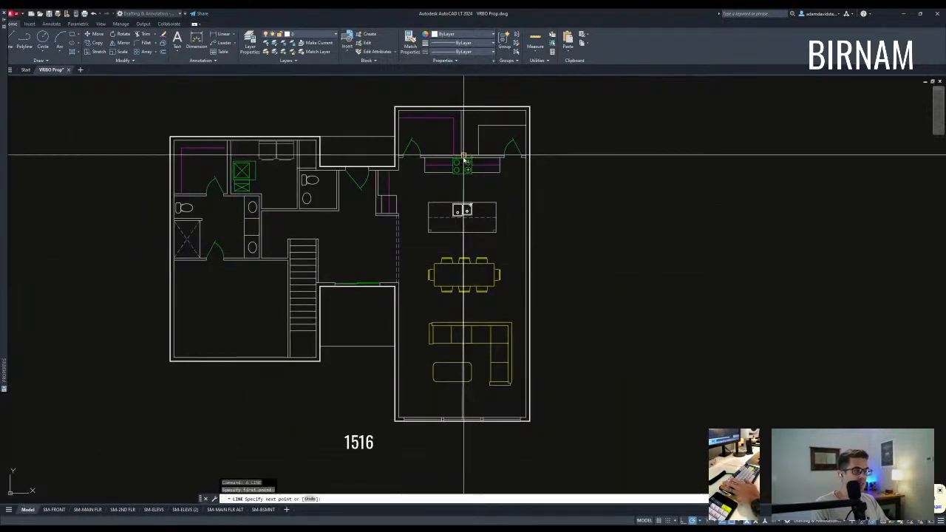
{"action": "scroll", "coordinate": [464, 157], "scroll_direction": "up", "scroll_amount": 2}
{"action": "left_click", "coordinate": [462, 158]}
{"action": "key", "text": "Escape"}
{"action": "type", "text": "m"}
{"action": "key", "text": "Return"}
{"action": "left_click", "coordinate": [485, 252]}
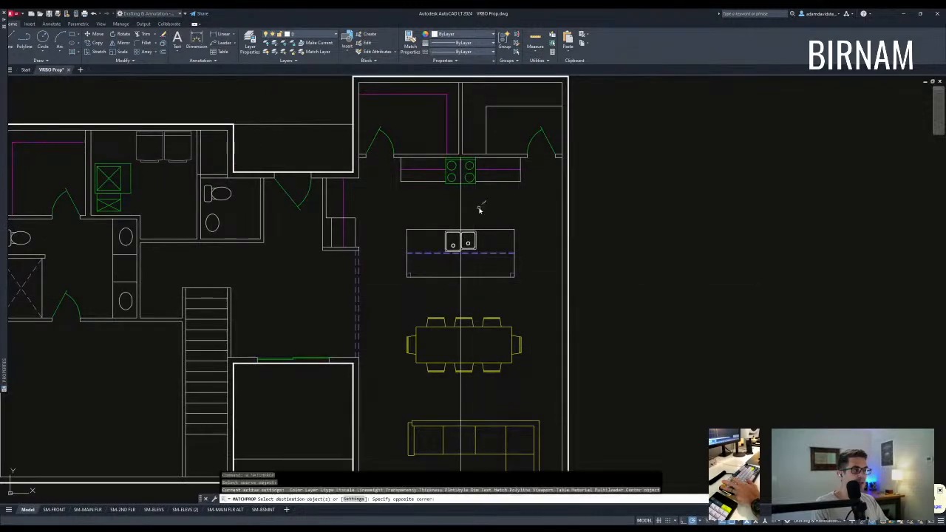
{"action": "scroll", "coordinate": [458, 388], "scroll_direction": "down", "scroll_amount": 4}
- Erase the window linework in the great room's end wall behind the sofa area
{"action": "scroll", "coordinate": [407, 363], "scroll_direction": "up", "scroll_amount": 4}
{"action": "left_click", "coordinate": [406, 357]}
{"action": "left_click", "coordinate": [660, 281]}
{"action": "type", "text": "e"}
{"action": "key", "text": "Return"}
{"action": "middle_click_drag", "start_coordinate": [554, 339], "coordinate": [504, 386]}
{"action": "scroll", "coordinate": [504, 385], "scroll_direction": "down", "scroll_amount": 4}
{"action": "key", "text": "Escape"}
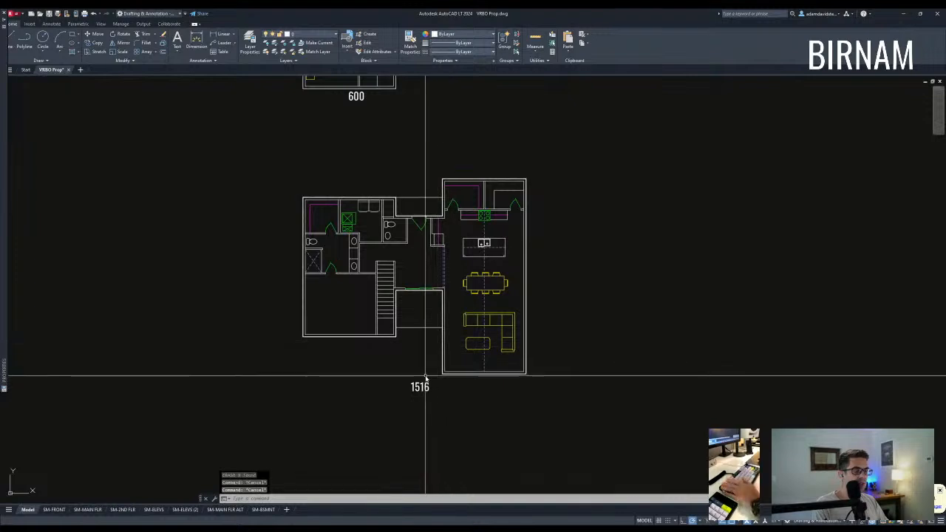
- Review the Birnam first-floor and second-floor plans for what is still missing
{"action": "middle_click_drag", "start_coordinate": [406, 364], "coordinate": [419, 364]}
{"action": "mouse_move", "coordinate": [391, 293]}
{"action": "middle_mouse_down"}
{"action": "mouse_move", "coordinate": [437, 398]}
{"action": "mouse_move", "coordinate": [433, 352]}
{"action": "mouse_move", "coordinate": [453, 307]}
{"action": "middle_mouse_up"}
{"action": "scroll", "coordinate": [429, 374], "scroll_direction": "up", "scroll_amount": 2}
{"action": "scroll", "coordinate": [452, 309], "scroll_direction": "down", "scroll_amount": 2}
{"action": "scroll", "coordinate": [454, 316], "scroll_direction": "down", "scroll_amount": 2}
{"action": "scroll", "coordinate": [451, 319], "scroll_direction": "up", "scroll_amount": 2}
{"action": "scroll", "coordinate": [404, 340], "scroll_direction": "up", "scroll_amount": 3}
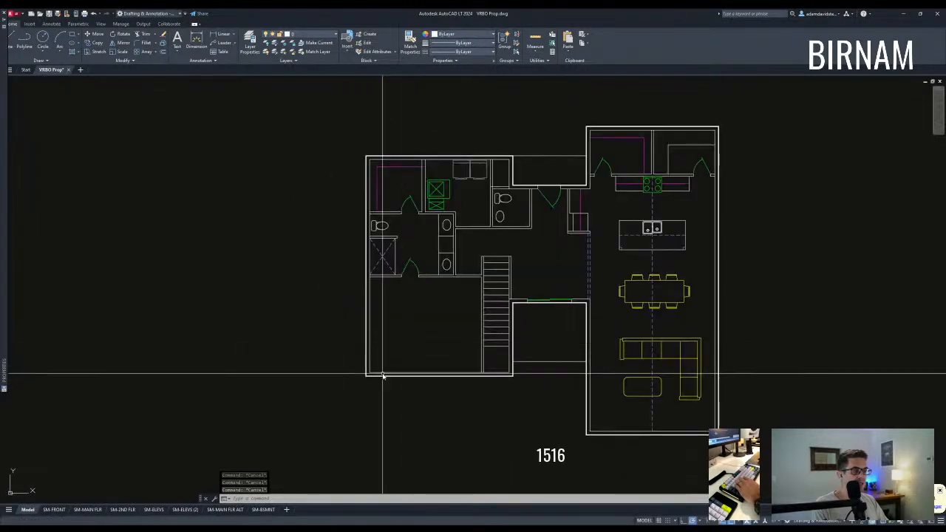
{"action": "key", "text": "Escape"}
{"action": "left_click", "coordinate": [325, 401]}
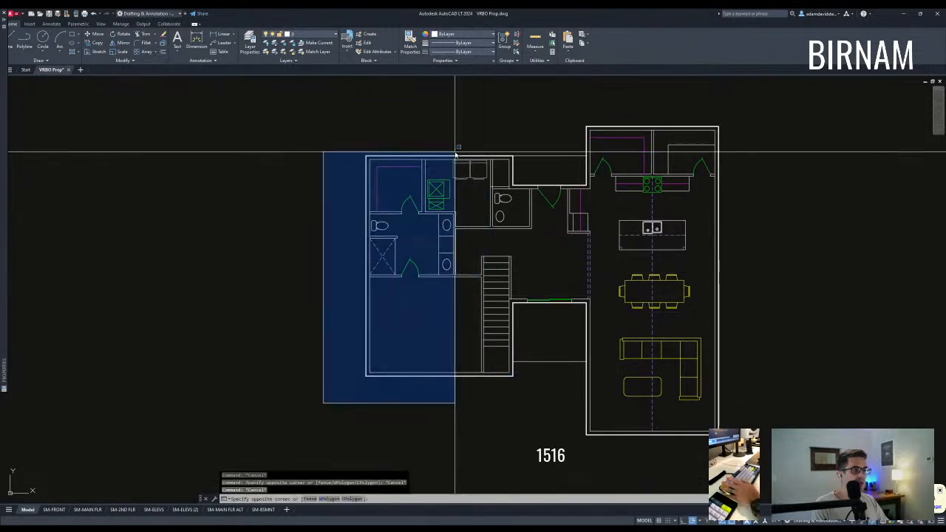
{"action": "key", "text": "Escape"}
{"action": "middle_click_drag", "start_coordinate": [458, 150], "coordinate": [421, 436]}
{"action": "scroll", "coordinate": [426, 192], "scroll_direction": "down", "scroll_amount": 2}
{"action": "middle_click_drag", "start_coordinate": [426, 192], "coordinate": [427, 330]}
{"action": "scroll", "coordinate": [365, 371], "scroll_direction": "up", "scroll_amount": 2}
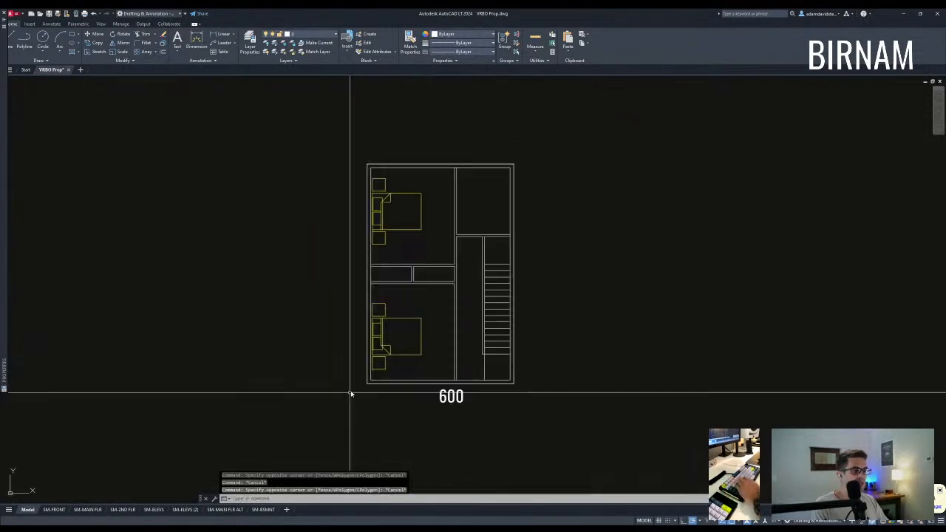
{"action": "left_click", "coordinate": [345, 395]}
{"action": "key", "text": "Escape"}
{"action": "key", "text": "Escape"}
- Copy the sink, vanity lines, toilet and tub from another plan's bath to the open space beside the Birnam second-floor plan
{"action": "middle_click_drag", "start_coordinate": [472, 184], "coordinate": [632, 201]}
{"action": "scroll", "coordinate": [633, 195], "scroll_direction": "down", "scroll_amount": 3}
{"action": "key", "text": "Escape"}
{"action": "key", "text": "Escape"}
{"action": "middle_click_drag", "start_coordinate": [296, 280], "coordinate": [747, 261]}
{"action": "scroll", "coordinate": [340, 188], "scroll_direction": "up", "scroll_amount": 3}
{"action": "scroll", "coordinate": [340, 188], "scroll_direction": "down", "scroll_amount": 2}
{"action": "middle_click_drag", "start_coordinate": [229, 125], "coordinate": [367, 342]}
{"action": "scroll", "coordinate": [333, 228], "scroll_direction": "up", "scroll_amount": 6}
{"action": "left_click", "coordinate": [320, 159]}
{"action": "left_click", "coordinate": [297, 127]}
{"action": "middle_click_drag", "start_coordinate": [294, 122], "coordinate": [363, 300]}
{"action": "left_click", "coordinate": [348, 281]}
{"action": "left_click", "coordinate": [231, 199]}
{"action": "type", "text": "co"}
{"action": "left_click", "coordinate": [283, 245]}
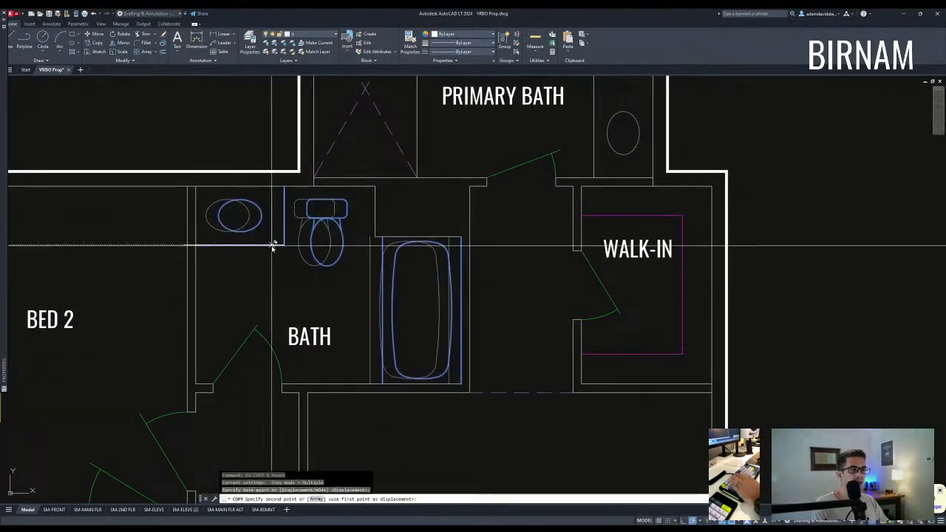
{"action": "scroll", "coordinate": [273, 247], "scroll_direction": "down", "scroll_amount": 4}
{"action": "middle_click_drag", "start_coordinate": [407, 239], "coordinate": [182, 276]}
{"action": "scroll", "coordinate": [182, 276], "scroll_direction": "down", "scroll_amount": 4}
{"action": "middle_click_drag", "start_coordinate": [768, 353], "coordinate": [421, 290]}
{"action": "scroll", "coordinate": [262, 267], "scroll_direction": "up", "scroll_amount": 7}
{"action": "scroll", "coordinate": [245, 254], "scroll_direction": "down", "scroll_amount": 1}
{"action": "middle_click_drag", "start_coordinate": [244, 253], "coordinate": [245, 309]}
{"action": "left_click", "coordinate": [488, 264]}
{"action": "key", "text": "Escape"}
- Move the copied tub into the second-floor room above the stairs and rotate it 90 degrees
{"action": "left_click", "coordinate": [595, 362]}
{"action": "left_click", "coordinate": [523, 323]}
{"action": "type", "text": "m"}
{"action": "left_click", "coordinate": [596, 347]}
{"action": "left_click", "coordinate": [401, 316]}
{"action": "key", "text": "Escape"}
{"action": "key", "text": "Escape"}
{"action": "middle_click_drag", "start_coordinate": [390, 315], "coordinate": [403, 349]}
{"action": "left_click", "coordinate": [393, 301]}
{"action": "left_click", "coordinate": [360, 281]}
{"action": "type", "text": "ro"}
{"action": "left_click", "coordinate": [386, 239]}
{"action": "left_click", "coordinate": [387, 253]}
- Move the tub against the bathroom's back wall, in the corner next to the bedroom wall
{"action": "left_click", "coordinate": [377, 258]}
{"action": "left_click", "coordinate": [357, 249]}
{"action": "type", "text": "m"}
{"action": "left_click", "coordinate": [363, 217]}
{"action": "left_click", "coordinate": [412, 186]}
{"action": "type", "text": "l"}
{"action": "key", "text": "Escape"}
{"action": "left_click", "coordinate": [329, 240]}
{"action": "left_click", "coordinate": [325, 232]}
{"action": "type", "text": "v"}
{"action": "left_click", "coordinate": [320, 236]}
{"action": "left_click", "coordinate": [280, 235]}
- Draw a line stepping 3 inches out from the tub's front corner and across to the outside wall
{"action": "type", "text": "l"}
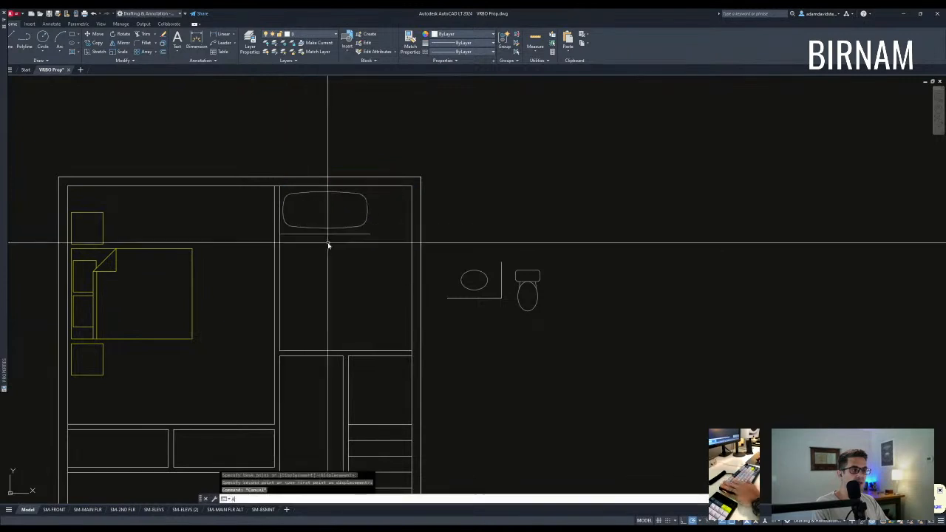
{"action": "left_click", "coordinate": [370, 234]}
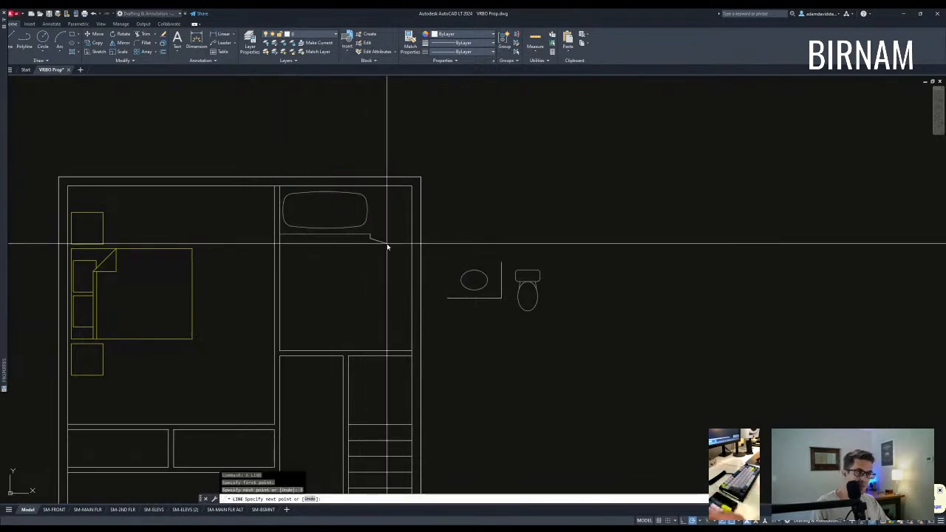
{"action": "left_click", "coordinate": [411, 238]}
{"action": "key", "text": "Escape"}
{"action": "key", "text": "Escape"}
{"action": "key", "text": "Escape"}
- Extend the short step line up to the back wall to close off the space beside the tub
{"action": "type", "text": "ex"}
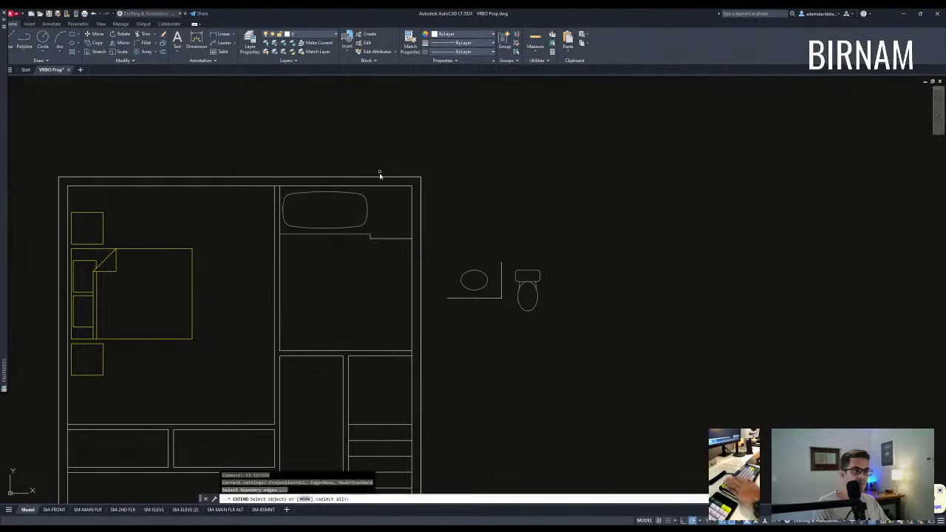
{"action": "scroll", "coordinate": [374, 230], "scroll_direction": "up", "scroll_amount": 4}
{"action": "left_click", "coordinate": [380, 245]}
{"action": "left_click", "coordinate": [357, 249]}
{"action": "key", "text": "Escape"}
{"action": "key", "text": "Escape"}
- Offset the front line of the enclosed space beside the tub 36 inches toward the stairs
{"action": "scroll", "coordinate": [393, 317], "scroll_direction": "down", "scroll_amount": 4}
{"action": "middle_click_drag", "start_coordinate": [396, 334], "coordinate": [398, 304]}
{"action": "type", "text": "ff 36"}
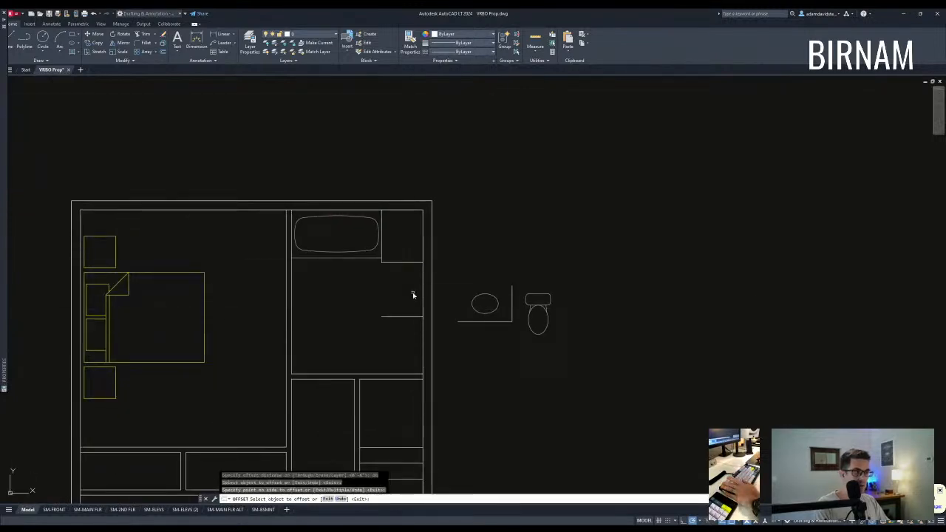
- Offset the inner line of the bathroom's outside wall 24 inches into the room for the vanity depth
{"action": "key", "text": "space"}
{"action": "type", "text": "ff 2"}
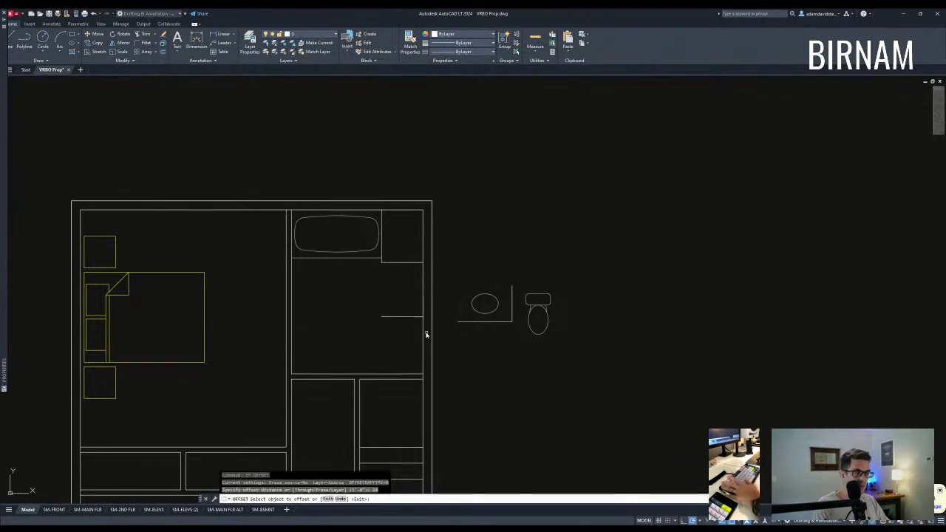
{"action": "left_click", "coordinate": [410, 369]}
{"action": "key", "text": "Escape"}
{"action": "key", "text": "Escape"}
- Trim the offset lines to leave a rectangular vanity counter in the corner by the stair-side wall
{"action": "scroll", "coordinate": [404, 384], "scroll_direction": "up", "scroll_amount": 2}
{"action": "type", "text": "tr"}
{"action": "left_click", "coordinate": [390, 374]}
{"action": "left_click", "coordinate": [361, 250]}
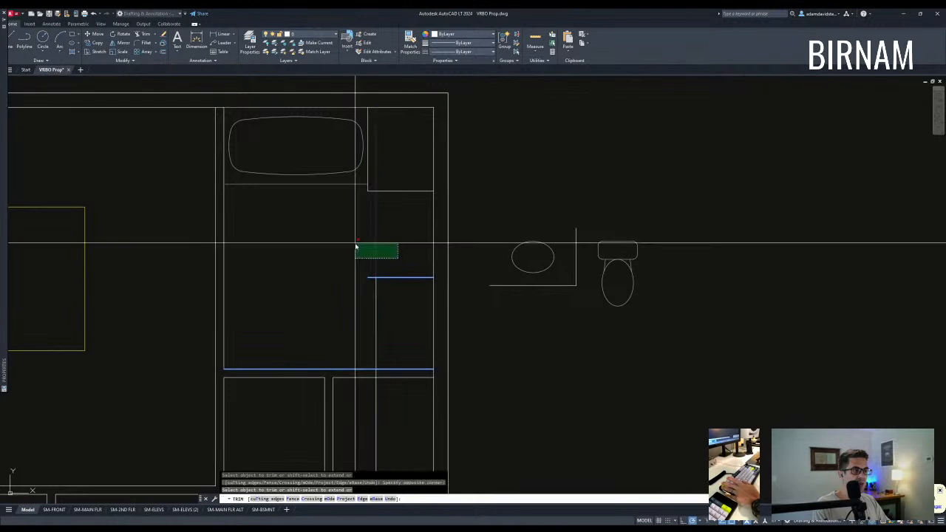
{"action": "key", "text": "Escape"}
{"action": "key", "text": "Escape"}
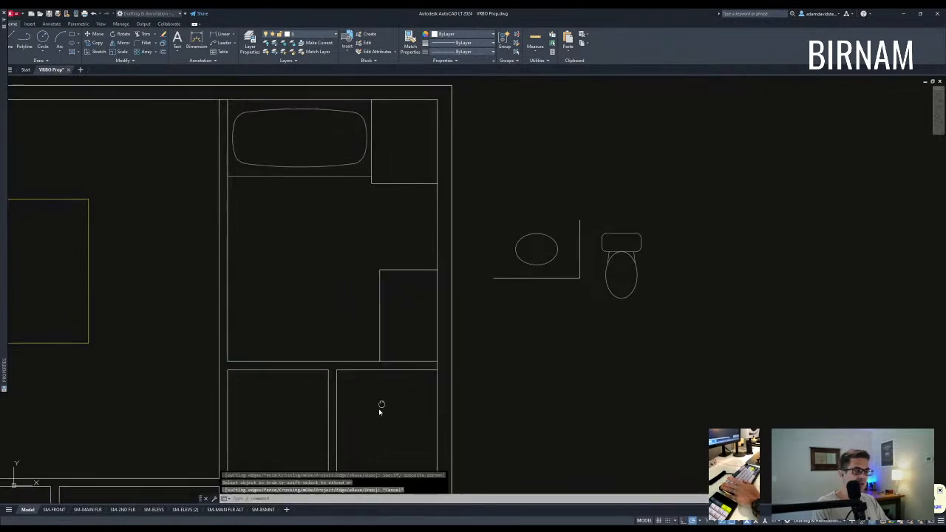
- Rotate the loose sink bowl beside the plan to 270 degrees
{"action": "scroll", "coordinate": [380, 407], "scroll_direction": "down", "scroll_amount": 3}
{"action": "left_click", "coordinate": [499, 259]}
{"action": "type", "text": "ro"}
{"action": "left_click", "coordinate": [510, 266]}
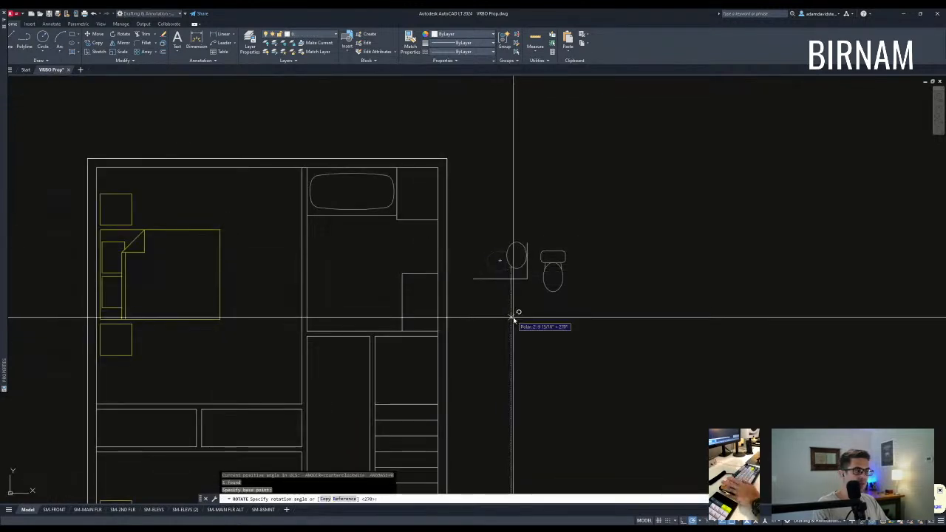
{"action": "left_click", "coordinate": [513, 318]}
- Move the rotated sink bowl onto the second-floor bathroom's vanity counter
{"action": "type", "text": "m"}
{"action": "left_click", "coordinate": [514, 264]}
{"action": "key", "text": "Return"}
{"action": "left_click", "coordinate": [515, 255]}
{"action": "left_click", "coordinate": [407, 302]}
{"action": "type", "text": "v"}
{"action": "left_click", "coordinate": [410, 246]}
{"action": "left_click", "coordinate": [419, 246]}
- Rotate the loose toilet so its tank backs onto the outside wall, and move it between the tub-side enclosure and the vanity
{"action": "left_click", "coordinate": [559, 320]}
{"action": "left_click", "coordinate": [555, 290]}
{"action": "type", "text": "ro"}
{"action": "left_click", "coordinate": [580, 316]}
{"action": "left_click", "coordinate": [583, 327]}
{"action": "left_click", "coordinate": [618, 285]}
{"action": "type", "text": "v"}
{"action": "left_click", "coordinate": [625, 288]}
{"action": "left_click", "coordinate": [411, 248]}
{"action": "key", "text": "Escape"}
- Erase the leftover counter lines outside the plan
{"action": "left_click", "coordinate": [543, 304]}
{"action": "left_click", "coordinate": [517, 257]}
{"action": "type", "text": "e"}
{"action": "key", "text": "Escape"}
- Measure the second-floor bathroom diagonally between opposite inside corners
{"action": "mouse_move", "coordinate": [463, 301]}
{"action": "middle_mouse_down"}
{"action": "mouse_move", "coordinate": [495, 310]}
{"action": "mouse_move", "coordinate": [573, 292]}
{"action": "middle_mouse_up"}
{"action": "left_click", "coordinate": [418, 323]}
{"action": "key", "text": "Escape"}
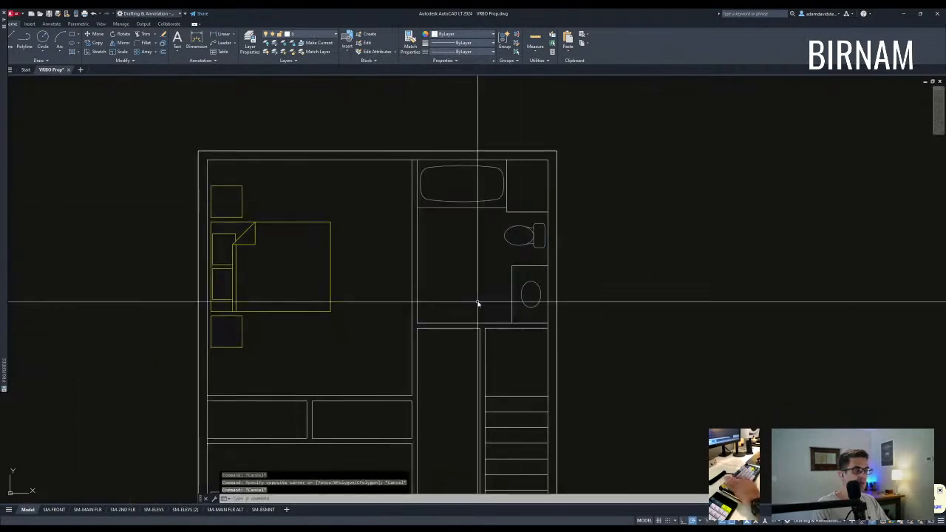
{"action": "type", "text": "dg"}
{"action": "left_click", "coordinate": [548, 159]}
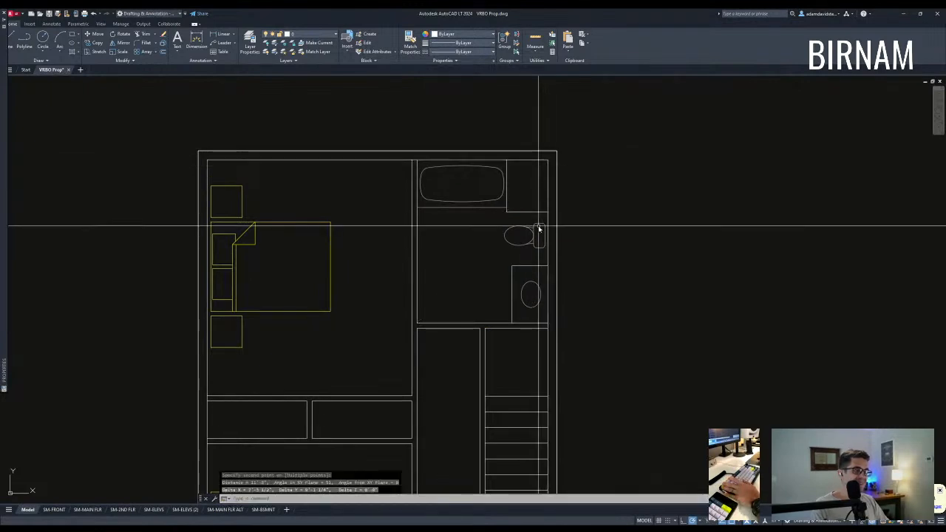
{"action": "scroll", "coordinate": [476, 258], "scroll_direction": "down", "scroll_amount": 2}
{"action": "key", "text": "Escape"}
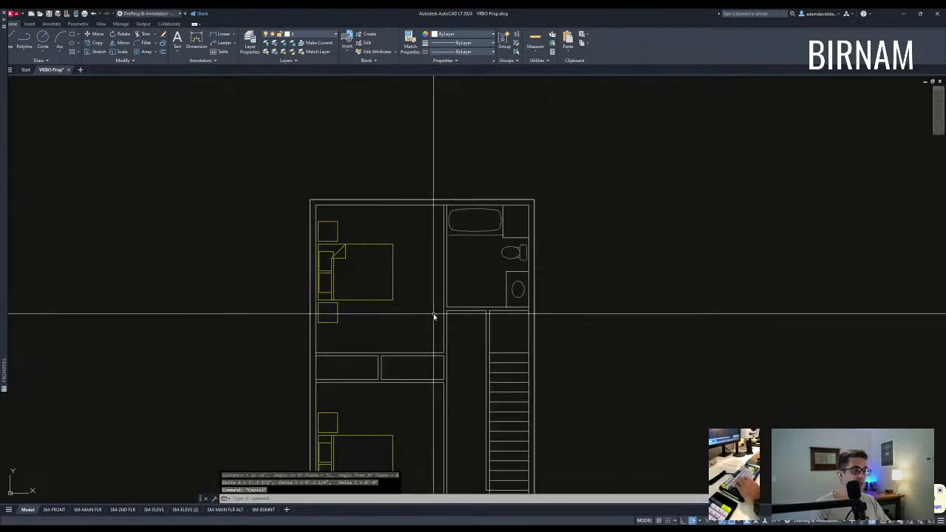
- Review the second-floor layout of bedrooms, closets, hall and stairs
{"action": "left_click", "coordinate": [433, 313]}
{"action": "middle_click_drag", "start_coordinate": [498, 294], "coordinate": [500, 275]}
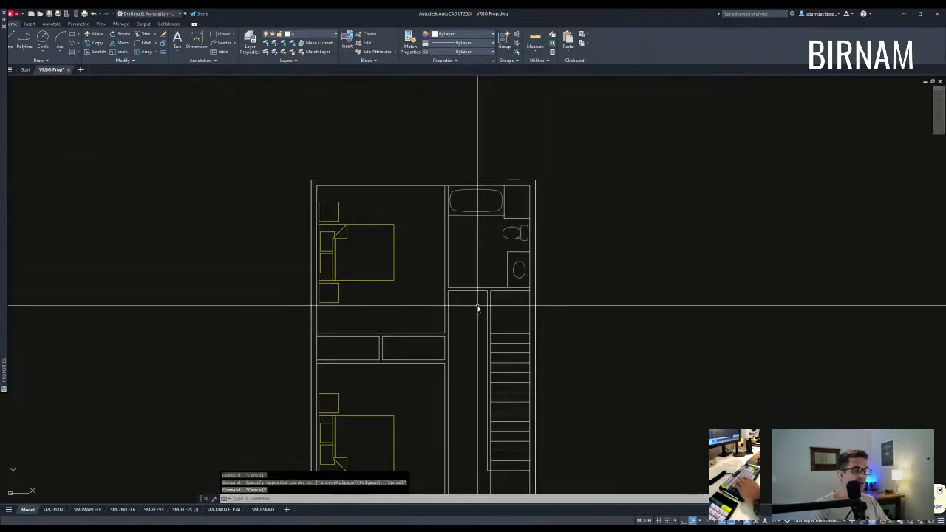
{"action": "middle_click_drag", "start_coordinate": [425, 339], "coordinate": [433, 321]}
{"action": "key", "text": "Escape"}
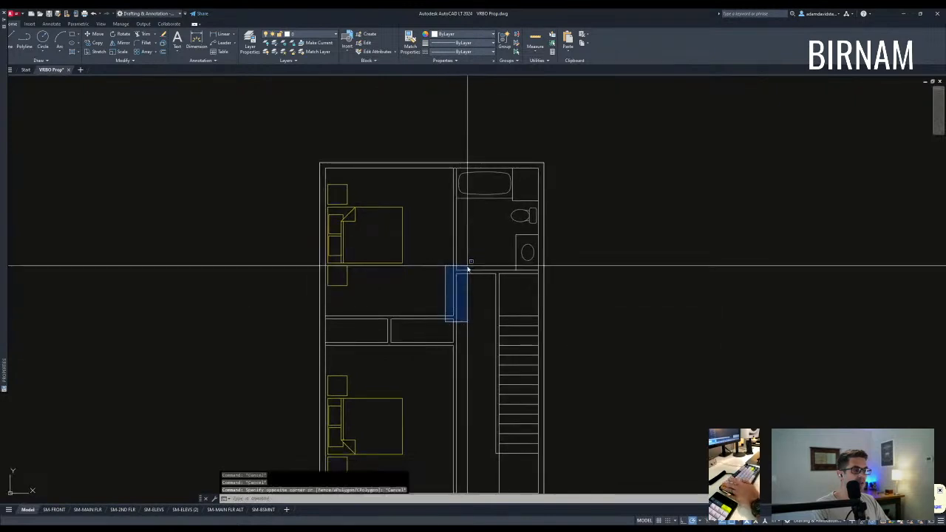
{"action": "left_click", "coordinate": [284, 322]}
{"action": "key", "text": "Escape"}
{"action": "middle_click_drag", "start_coordinate": [409, 326], "coordinate": [433, 241]}
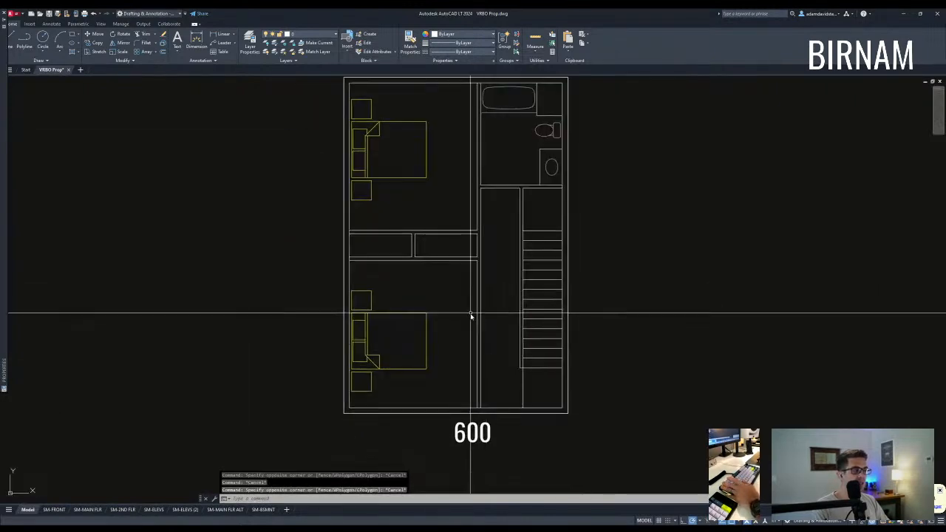
{"action": "key", "text": "Escape"}
{"action": "left_click", "coordinate": [320, 411]}
{"action": "key", "text": "Escape"}
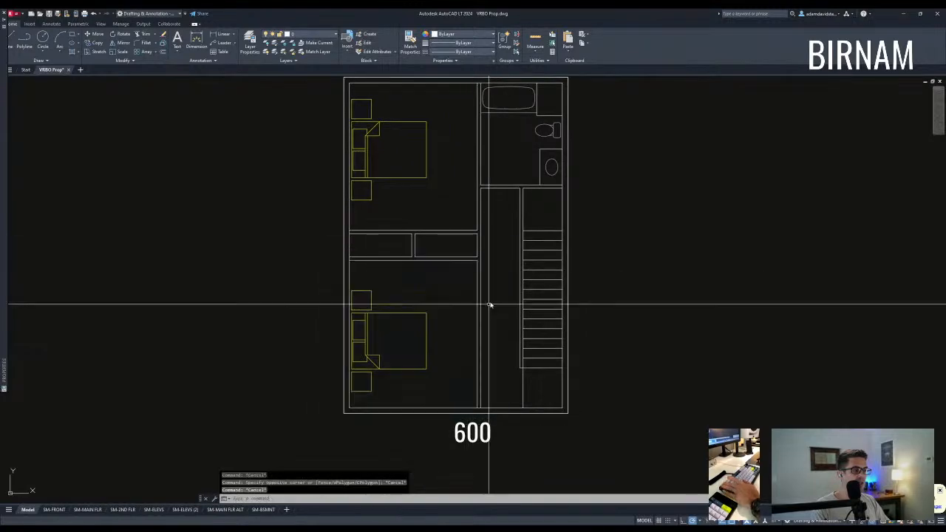
- Copy the whole second-floor plan with its 600 label to the empty area on its stair side
{"action": "scroll", "coordinate": [313, 435], "scroll_direction": "down", "scroll_amount": 2}
{"action": "left_click", "coordinate": [313, 435]}
{"action": "left_click", "coordinate": [545, 182]}
{"action": "type", "text": "cv"}
{"action": "key", "text": "space"}
{"action": "left_click", "coordinate": [404, 315]}
{"action": "middle_click_drag", "start_coordinate": [551, 304], "coordinate": [358, 307]}
{"action": "scroll", "coordinate": [369, 309], "scroll_direction": "down", "scroll_amount": 2}
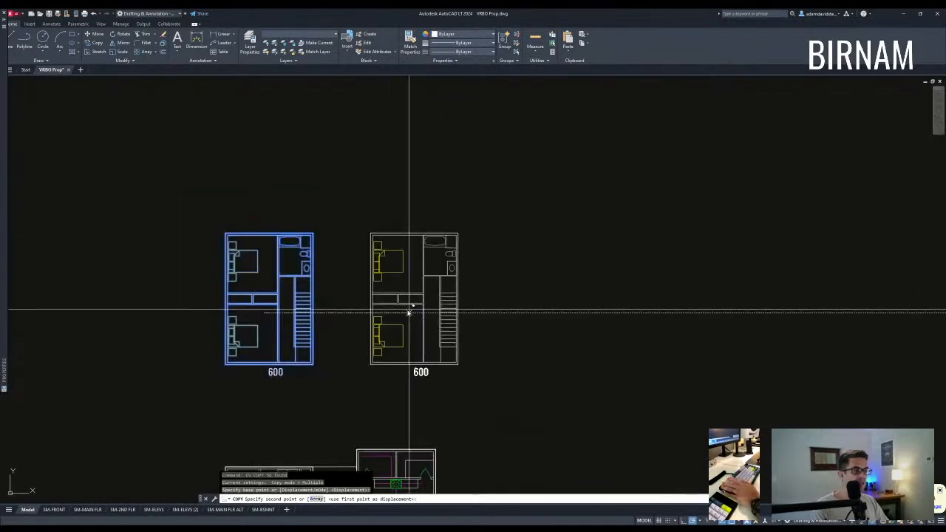
{"action": "left_click", "coordinate": [432, 312]}
{"action": "key", "text": "Escape"}
- Fillet the closet's front wall line with the hall wall line into a corner on the copied plan
{"action": "scroll", "coordinate": [444, 309], "scroll_direction": "up", "scroll_amount": 5}
{"action": "type", "text": "f"}
{"action": "key", "text": "space"}
{"action": "left_click", "coordinate": [401, 313]}
{"action": "left_click", "coordinate": [410, 300]}
{"action": "key", "text": "Escape"}
{"action": "key", "text": "Escape"}
- Erase the remaining wall lines between the front bedroom and the hall on the copied plan
{"action": "scroll", "coordinate": [410, 297], "scroll_direction": "down", "scroll_amount": 2}
{"action": "middle_click_drag", "start_coordinate": [415, 337], "coordinate": [412, 277]}
{"action": "left_click", "coordinate": [419, 298]}
{"action": "left_click", "coordinate": [399, 293]}
{"action": "key", "text": "e"}
{"action": "key", "text": "space"}
{"action": "key", "text": "Escape"}
{"action": "key", "text": "Escape"}
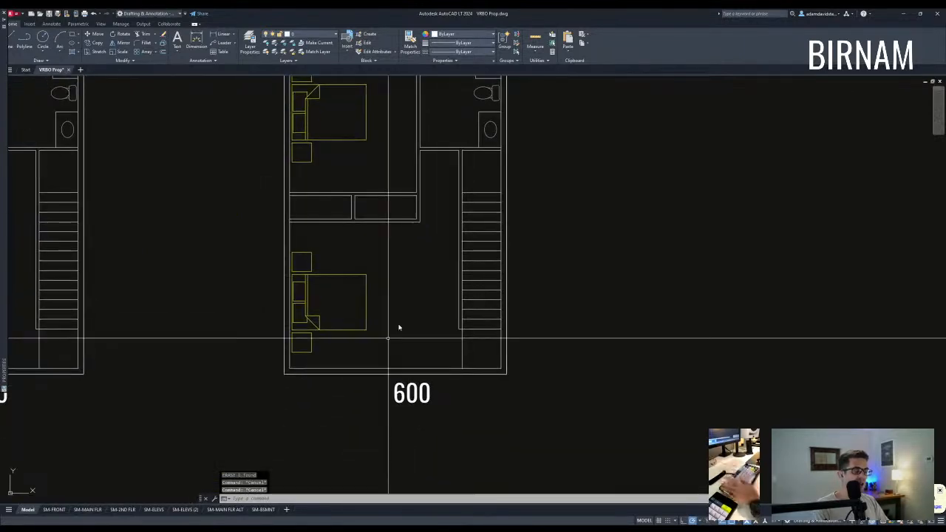
- Erase the bed and nightstands from the front area of the copied plan
{"action": "middle_click_drag", "start_coordinate": [383, 341], "coordinate": [400, 367]}
{"action": "left_click", "coordinate": [401, 374]}
{"action": "left_click", "coordinate": [323, 279]}
{"action": "type", "text": "e"}
{"action": "key", "text": "space"}
{"action": "key", "text": "Escape"}
- Review the opened-up front area of the copied second-floor plan
{"action": "left_click", "coordinate": [377, 265]}
{"action": "key", "text": "Escape"}
{"action": "middle_click_drag", "start_coordinate": [423, 250], "coordinate": [419, 292]}
{"action": "scroll", "coordinate": [420, 297], "scroll_direction": "down", "scroll_amount": 2}
{"action": "middle_click_drag", "start_coordinate": [421, 365], "coordinate": [427, 339]}
{"action": "scroll", "coordinate": [361, 371], "scroll_direction": "up", "scroll_amount": 2}
{"action": "left_click", "coordinate": [308, 369]}
{"action": "key", "text": "Escape"}
{"action": "middle_click_drag", "start_coordinate": [504, 231], "coordinate": [498, 250]}
{"action": "key", "text": "Escape"}
{"action": "middle_click_drag", "start_coordinate": [486, 281], "coordinate": [486, 302]}
{"action": "scroll", "coordinate": [445, 332], "scroll_direction": "down", "scroll_amount": 2}
{"action": "middle_click_drag", "start_coordinate": [446, 331], "coordinate": [443, 338]}
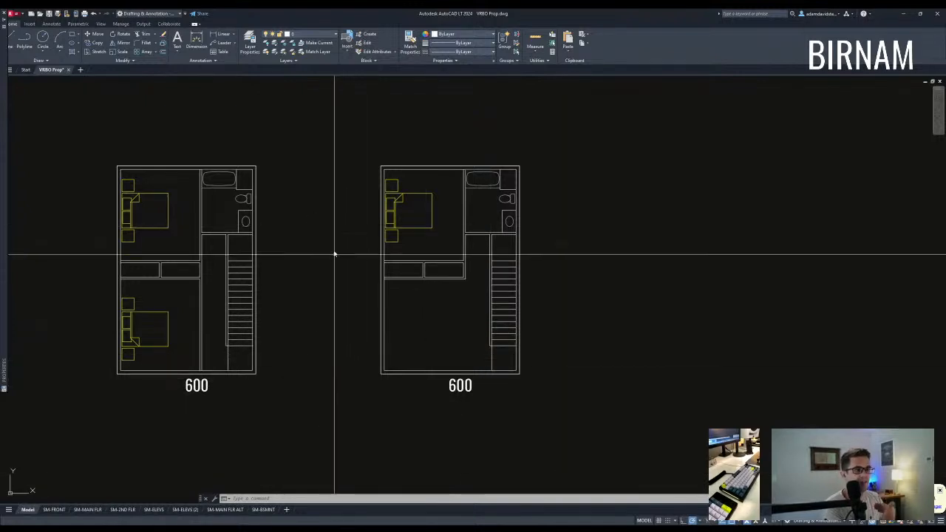
- Compare the two second-floor options with the first-floor plan below them
{"action": "scroll", "coordinate": [332, 359], "scroll_direction": "down", "scroll_amount": 2}
{"action": "key", "text": "Escape"}
{"action": "key", "text": "Escape"}
{"action": "key", "text": "Escape"}
{"action": "mouse_move", "coordinate": [332, 359]}
{"action": "middle_mouse_down"}
{"action": "mouse_move", "coordinate": [441, 281]}
{"action": "mouse_move", "coordinate": [443, 219]}
{"action": "middle_mouse_up"}
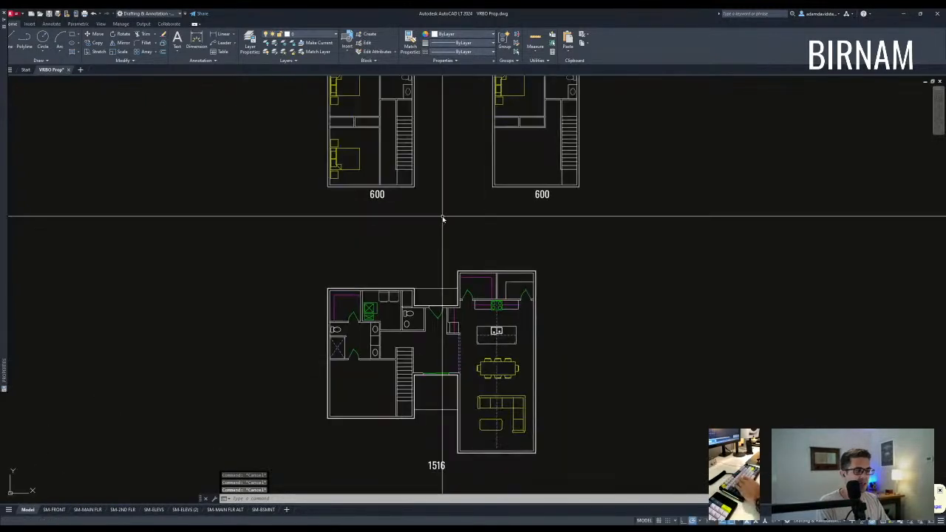
{"action": "middle_click_drag", "start_coordinate": [463, 289], "coordinate": [473, 256]}
{"action": "middle_click_drag", "start_coordinate": [559, 166], "coordinate": [538, 269]}
{"action": "scroll", "coordinate": [496, 255], "scroll_direction": "up", "scroll_amount": 2}
{"action": "left_click", "coordinate": [483, 258]}
{"action": "key", "text": "Escape"}
{"action": "middle_click_drag", "start_coordinate": [551, 173], "coordinate": [539, 225]}
{"action": "scroll", "coordinate": [538, 227], "scroll_direction": "down", "scroll_amount": 2}
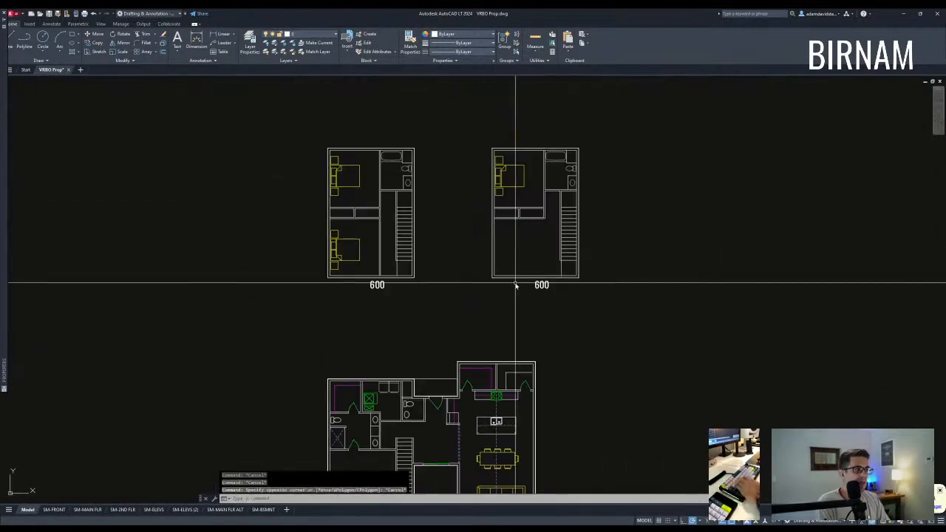
{"action": "mouse_move", "coordinate": [461, 291]}
{"action": "middle_mouse_down"}
{"action": "mouse_move", "coordinate": [490, 299]}
{"action": "mouse_move", "coordinate": [439, 304]}
{"action": "middle_mouse_up"}
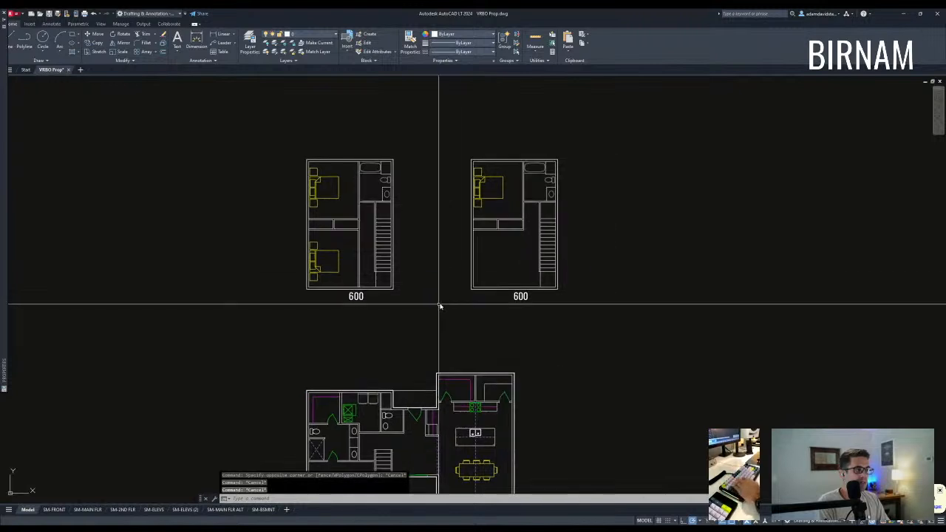
- Save the drawing and switch to the VRBO Property model in SketchUp
{"action": "left_click", "coordinate": [48, 14]}
{"action": "middle_click_drag", "start_coordinate": [517, 444], "coordinate": [519, 312]}
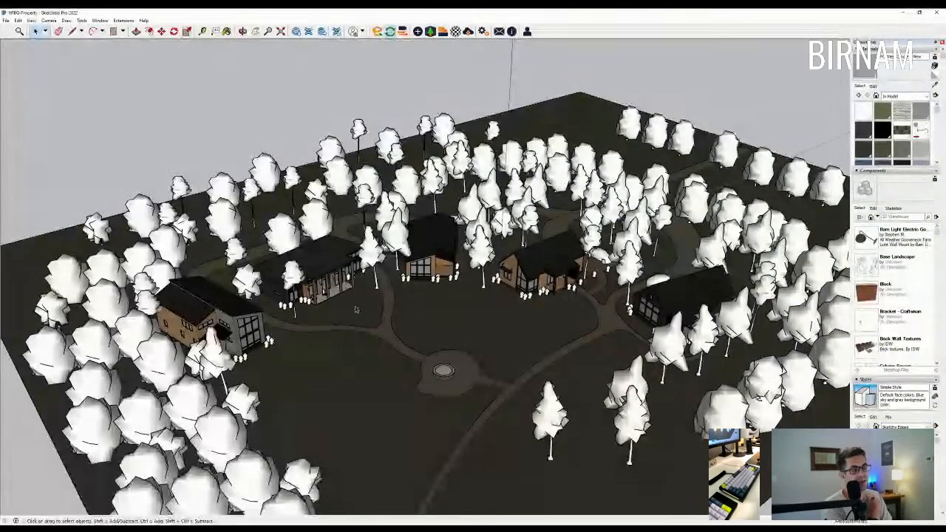
- Start a blank model and erase the default standing figure
{"action": "scroll", "coordinate": [354, 309], "scroll_direction": "down", "scroll_amount": 6}
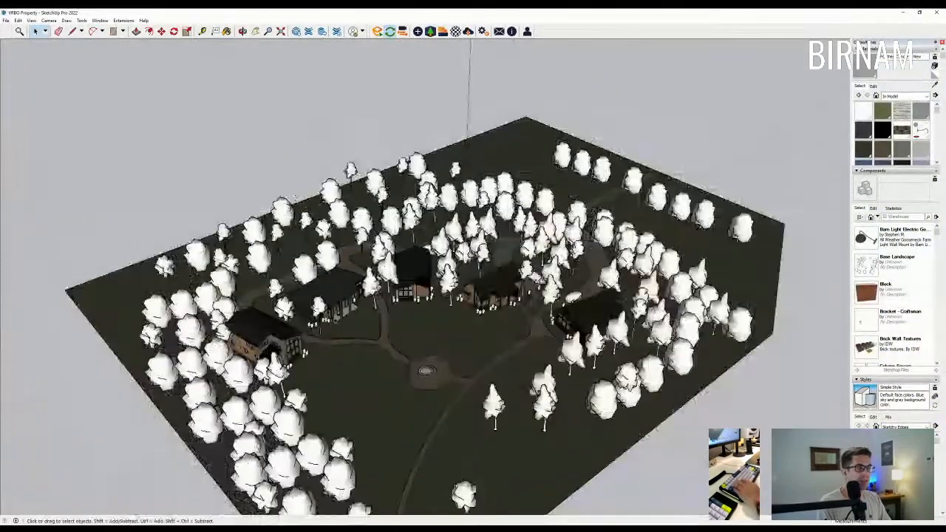
{"action": "left_click", "coordinate": [6, 20]}
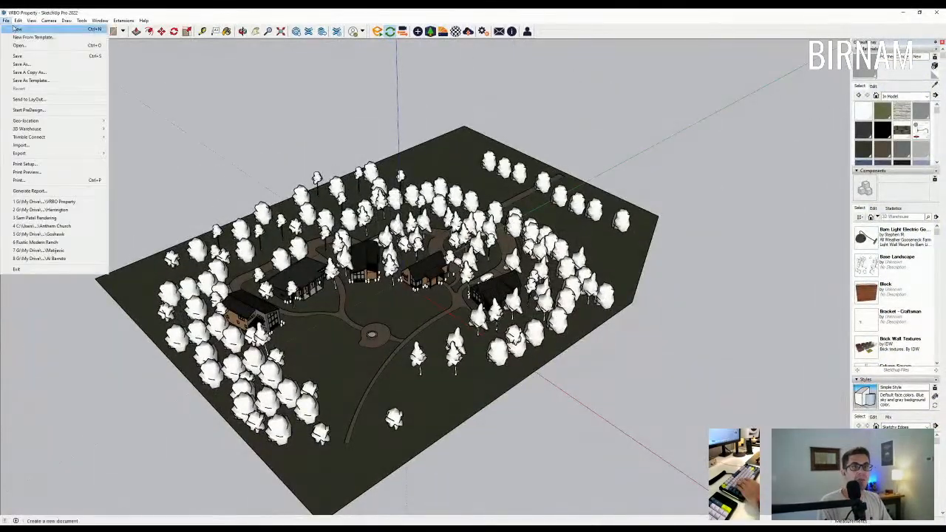
{"action": "left_click", "coordinate": [20, 46]}
{"action": "left_click", "coordinate": [5, 20]}
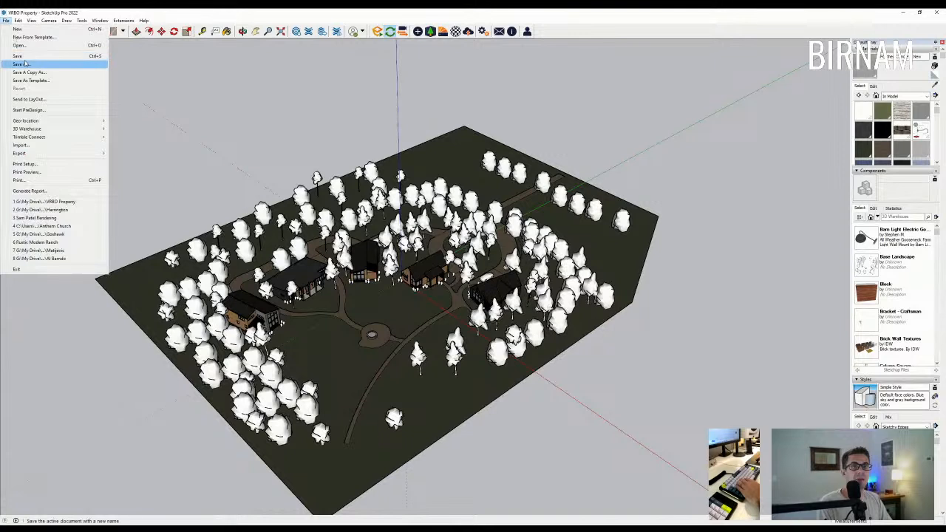
{"action": "left_click", "coordinate": [30, 30]}
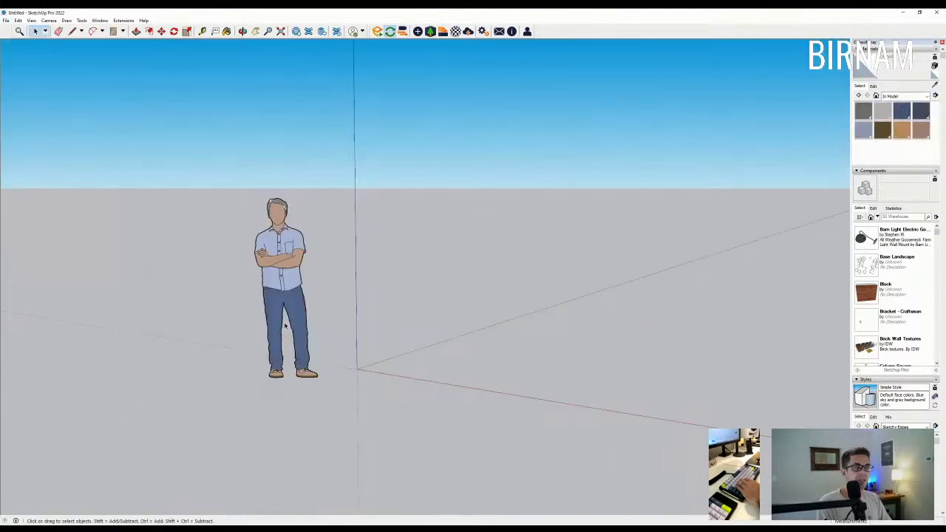
{"action": "left_click", "coordinate": [294, 208]}
{"action": "middle_click_drag", "start_coordinate": [298, 244], "coordinate": [351, 331]}
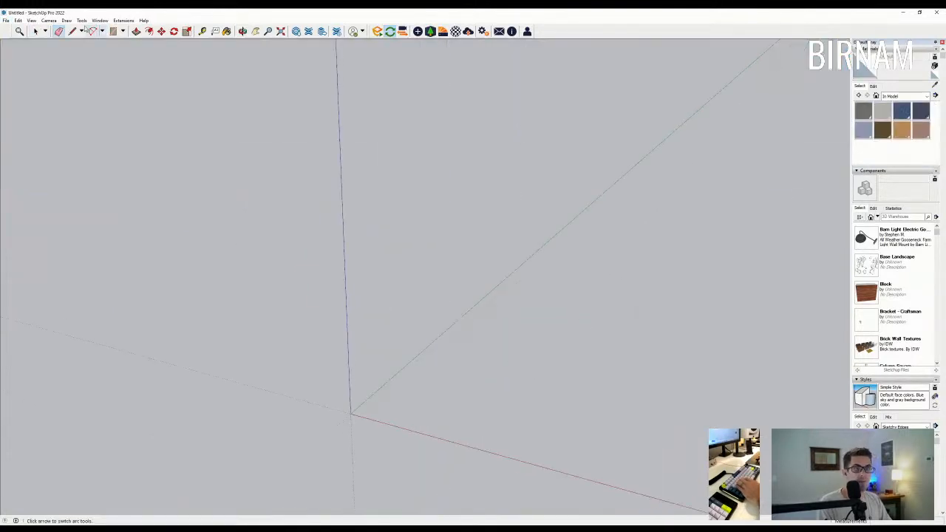
- Reopen the VRBO Property model and copy the wood-sided gabled house between the two neighbouring houses behind the fountain circle
{"action": "left_click", "coordinate": [7, 21]}
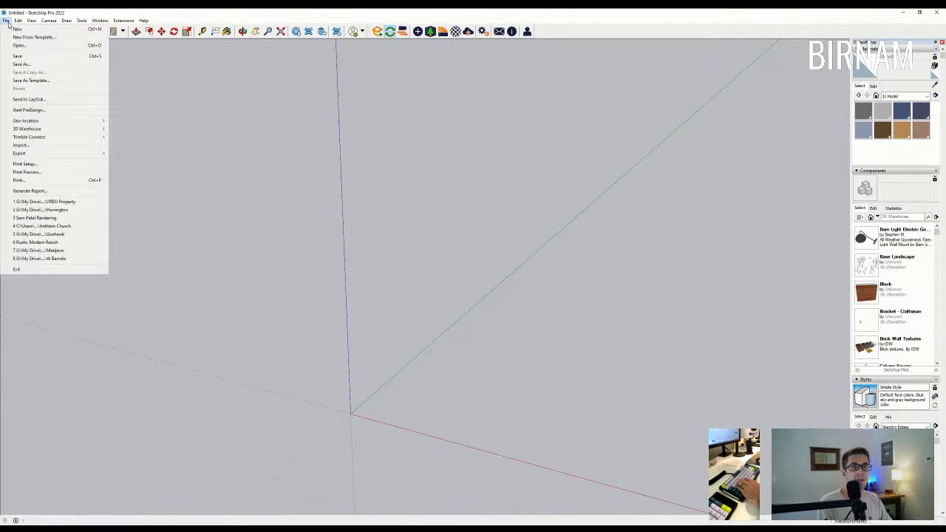
{"action": "left_click", "coordinate": [61, 220]}
{"action": "left_click", "coordinate": [477, 286]}
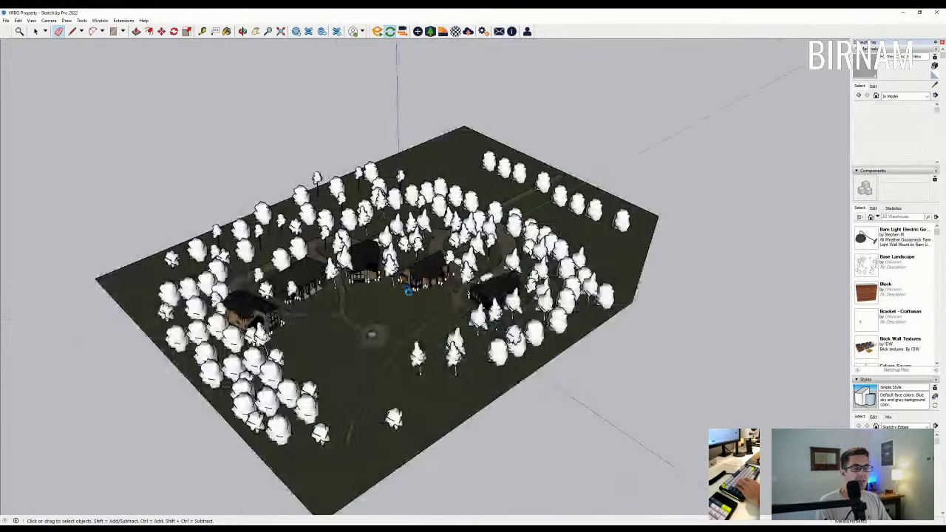
{"action": "scroll", "coordinate": [432, 292], "scroll_direction": "down", "scroll_amount": 1}
{"action": "scroll", "coordinate": [431, 274], "scroll_direction": "up", "scroll_amount": 4}
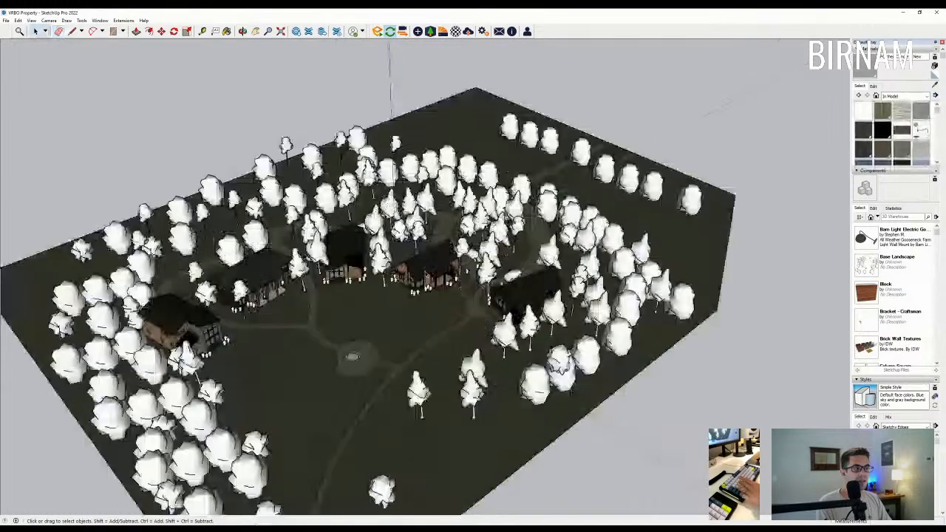
{"action": "left_click", "coordinate": [431, 271]}
{"action": "scroll", "coordinate": [431, 271], "scroll_direction": "up", "scroll_amount": 4}
{"action": "middle_click_drag", "start_coordinate": [431, 271], "coordinate": [469, 273]}
{"action": "middle_click_drag", "start_coordinate": [423, 312], "coordinate": [433, 296]}
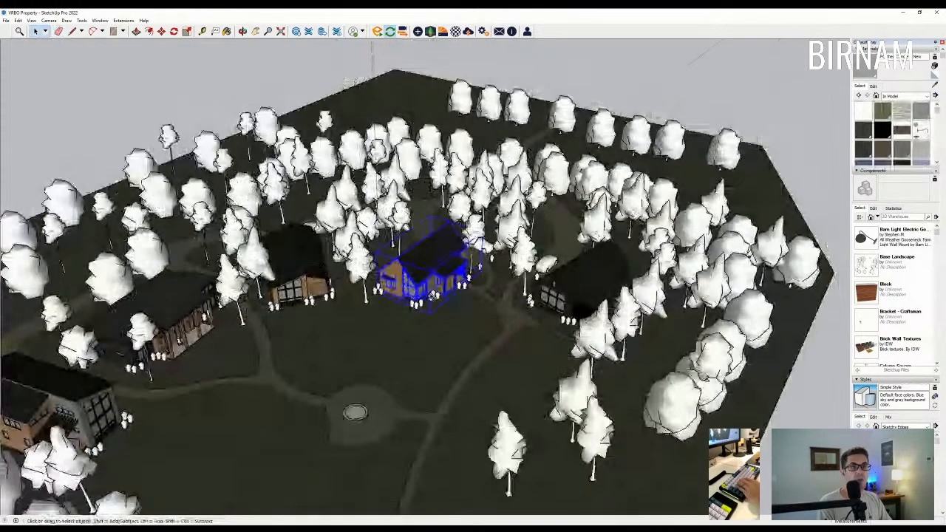
- Create a new model and remove the default person from it
{"action": "left_click", "coordinate": [5, 20]}
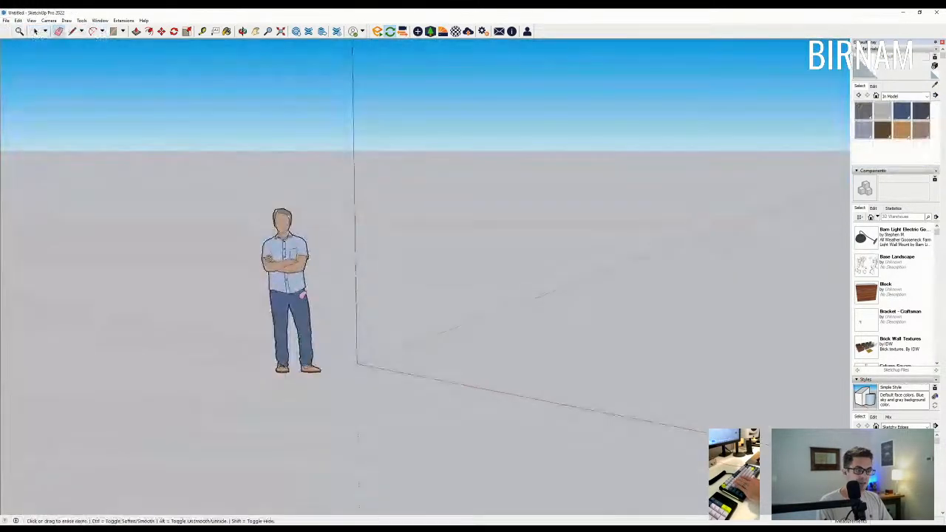
{"action": "left_click", "coordinate": [285, 296]}
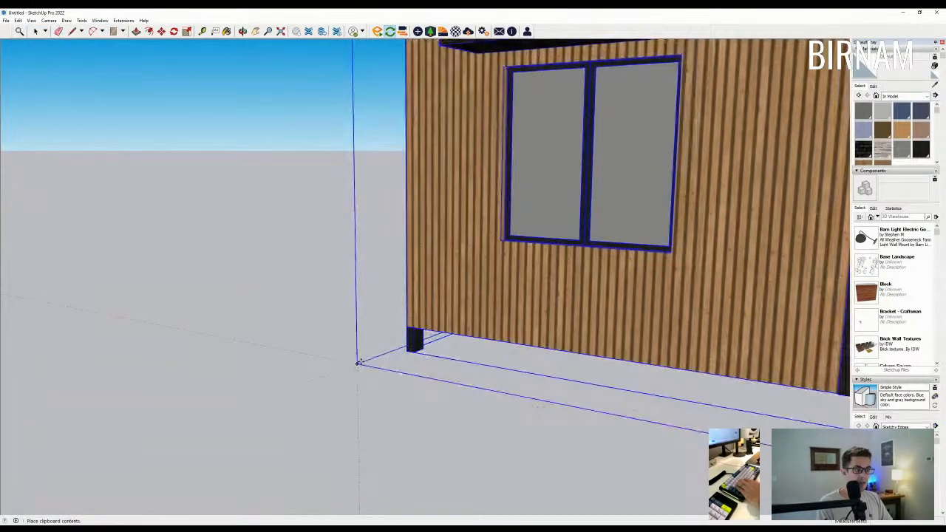
- Paste the copied house at the origin and move it away along the red axis
{"action": "middle_click_drag", "start_coordinate": [362, 329], "coordinate": [636, 296]}
{"action": "left_click", "coordinate": [643, 286]}
{"action": "left_click", "coordinate": [747, 285]}
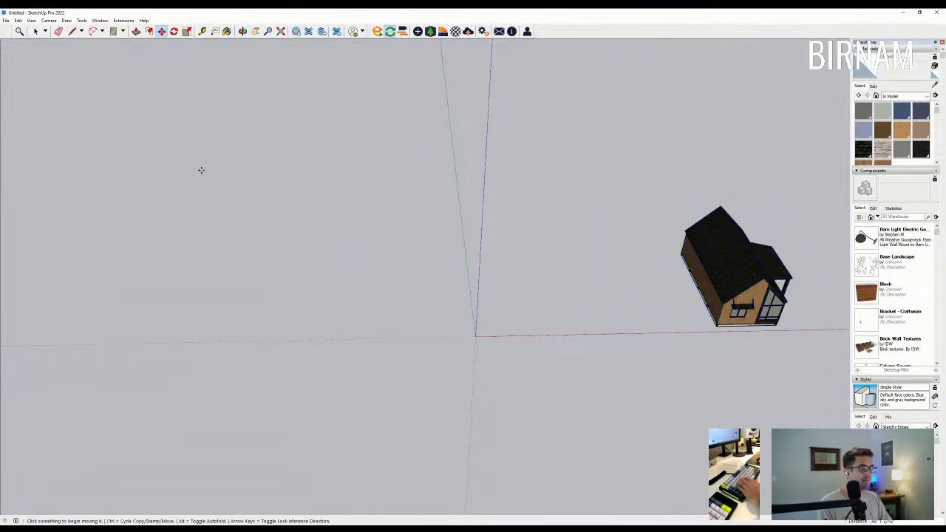
{"action": "middle_click_drag", "start_coordinate": [465, 251], "coordinate": [74, 42]}
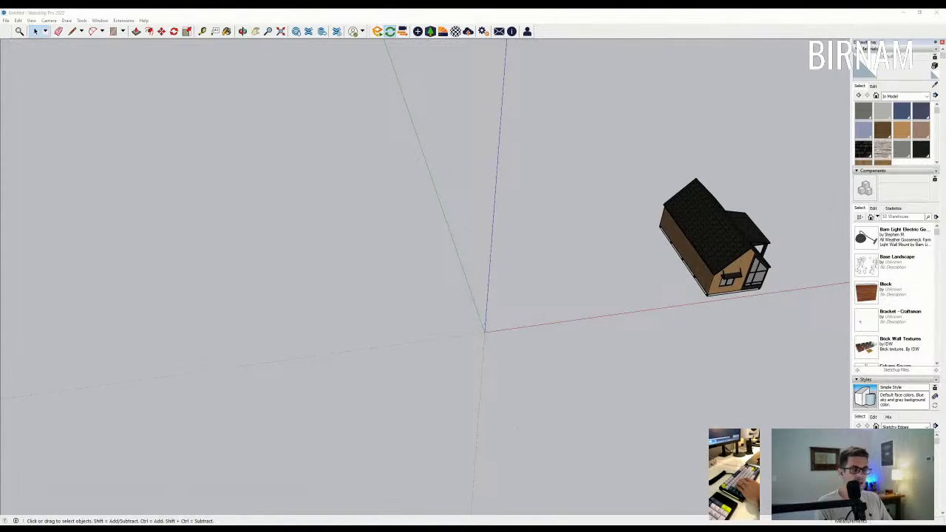
- Draw a closed rectangular footprint from the origin, with its short side on the red axis and long side along the green axis
{"action": "middle_click_drag", "start_coordinate": [476, 473], "coordinate": [462, 336]}
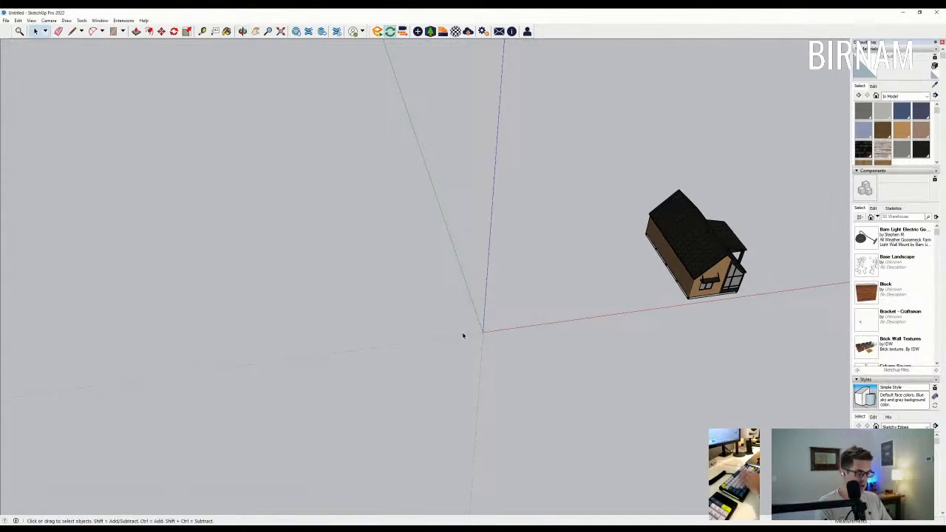
{"action": "left_click", "coordinate": [522, 325]}
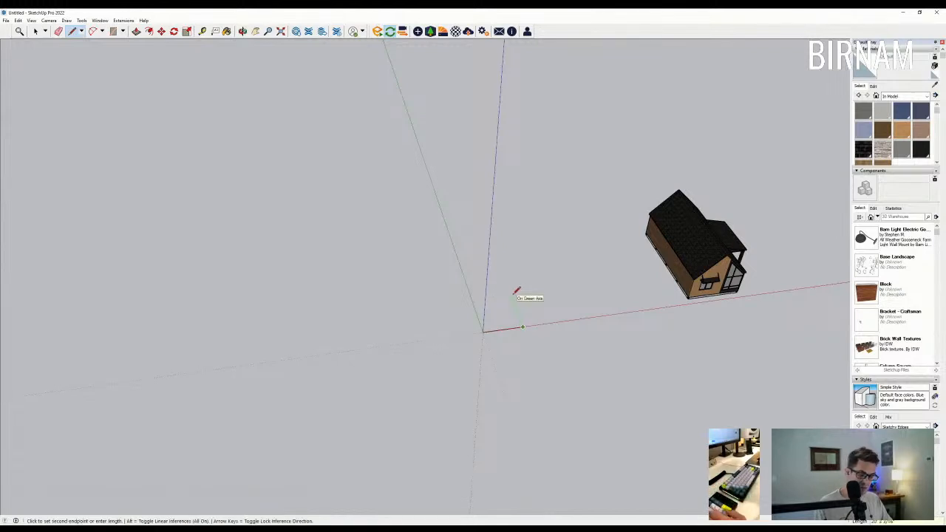
{"action": "left_click", "coordinate": [498, 264]}
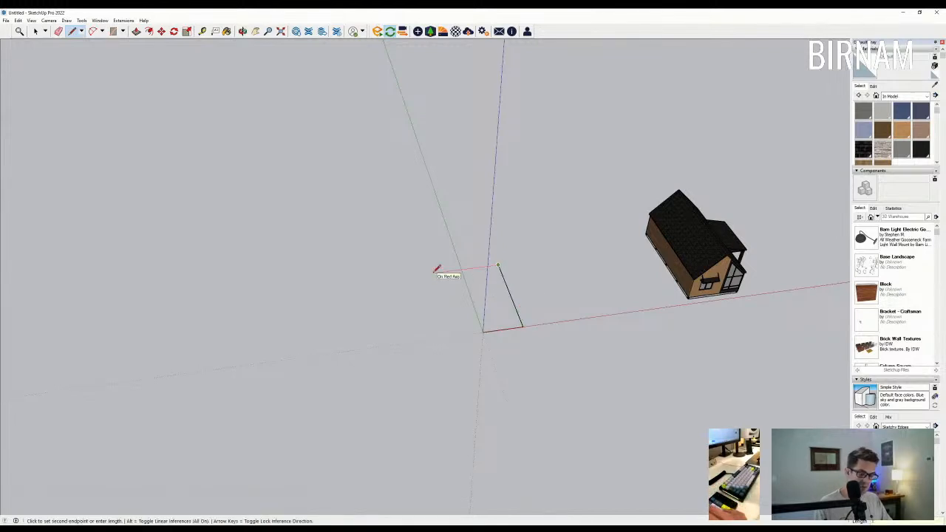
{"action": "left_click", "coordinate": [460, 269]}
{"action": "left_click", "coordinate": [483, 330]}
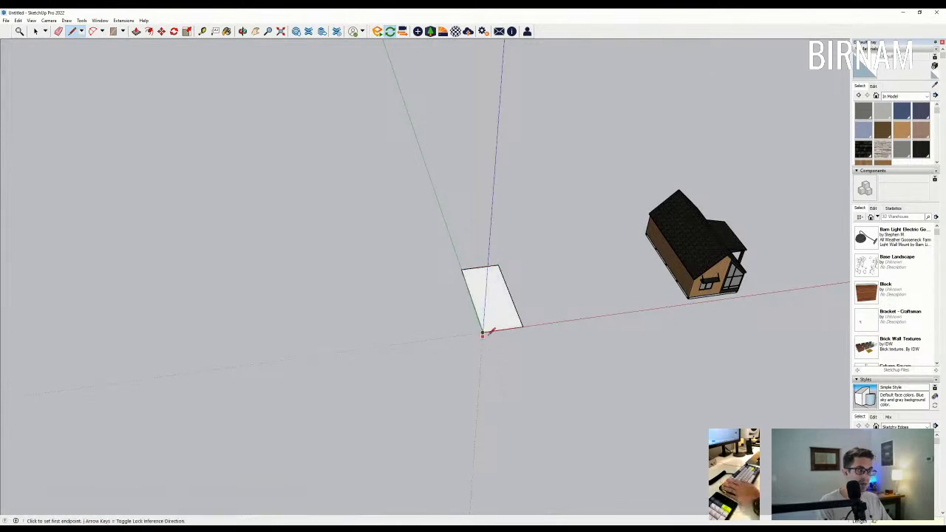
- Extrude the rectangular footprint upward into a low box, judging its height against the reference house
{"action": "scroll", "coordinate": [531, 307], "scroll_direction": "up", "scroll_amount": 5}
{"action": "key", "text": "p"}
{"action": "left_click", "coordinate": [474, 311]}
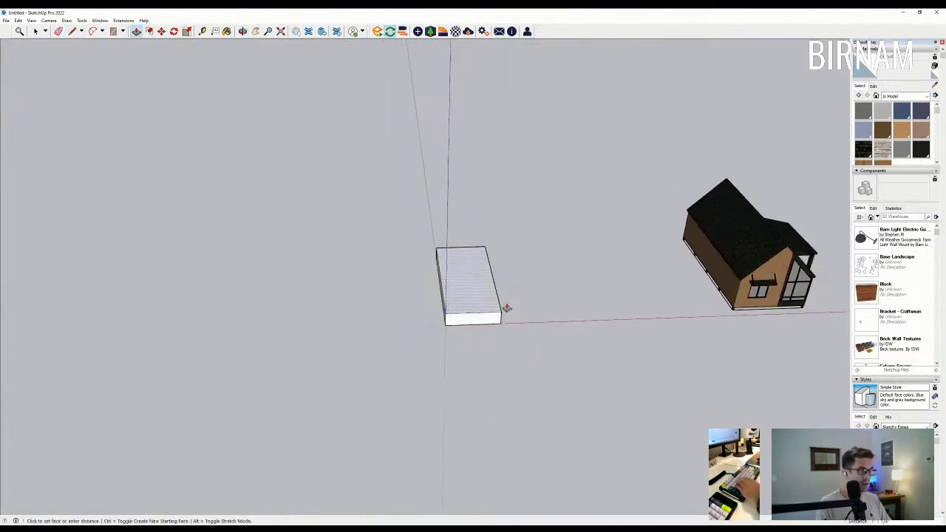
{"action": "scroll", "coordinate": [754, 282], "scroll_direction": "up", "scroll_amount": 3}
{"action": "middle_click_drag", "start_coordinate": [753, 281], "coordinate": [669, 199]}
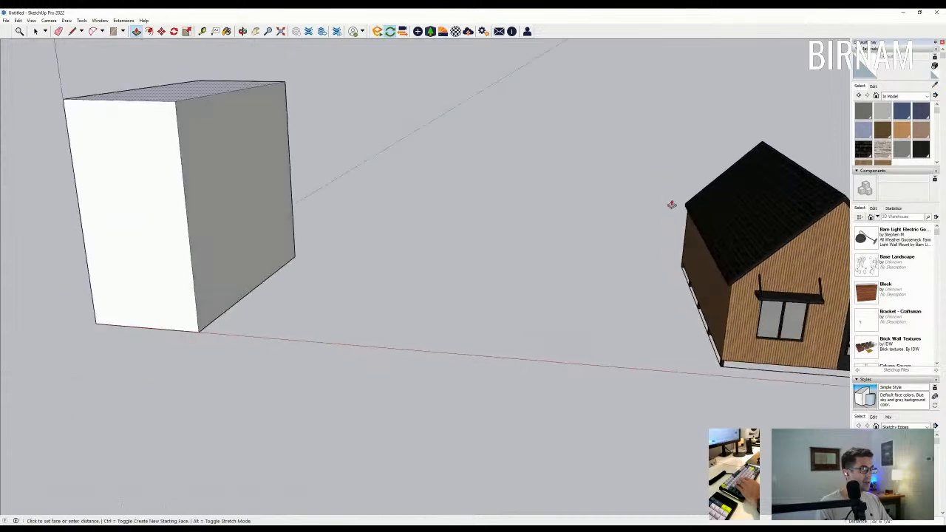
{"action": "scroll", "coordinate": [723, 291], "scroll_direction": "up", "scroll_amount": 3}
{"action": "scroll", "coordinate": [665, 298], "scroll_direction": "down", "scroll_amount": 8}
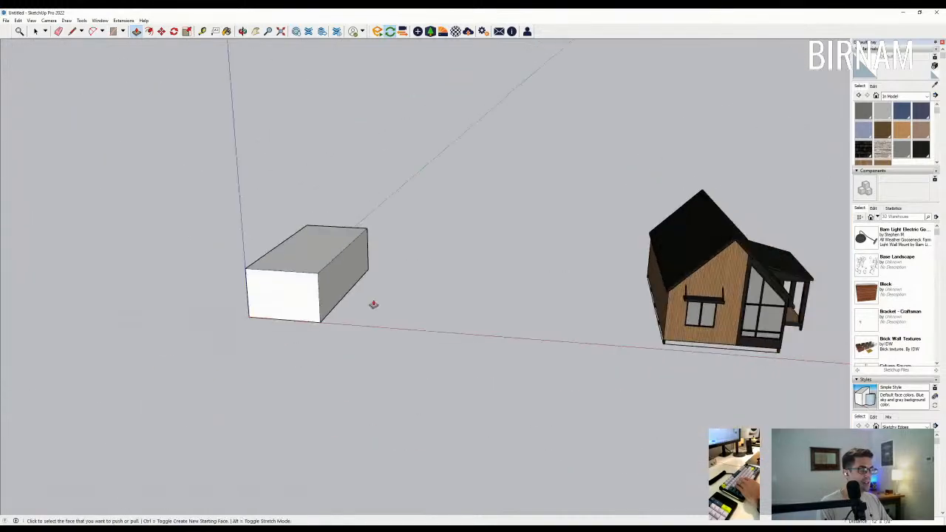
{"action": "left_click", "coordinate": [343, 276]}
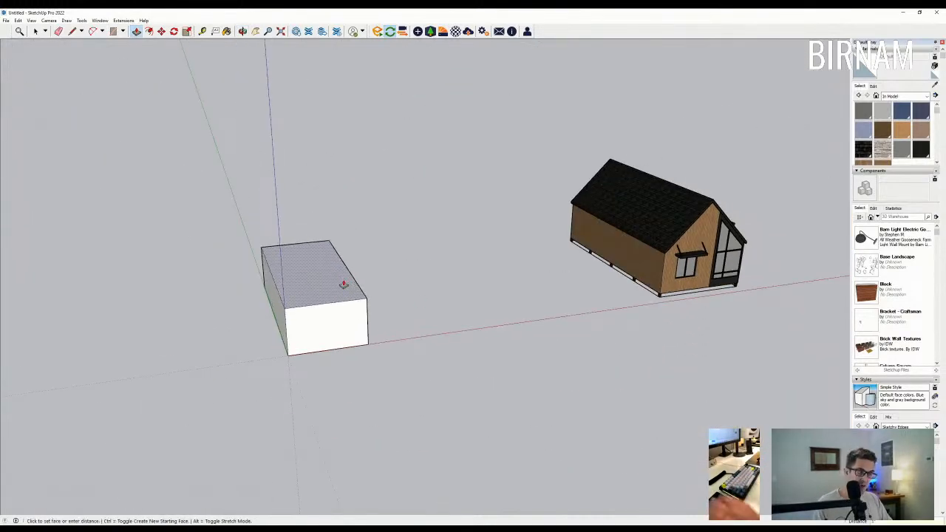
{"action": "middle_click_drag", "start_coordinate": [244, 185], "coordinate": [396, 386]}
- Draw a short edge outward along the red axis from the box's long base edge on the side away from the reference house
{"action": "key", "text": "l"}
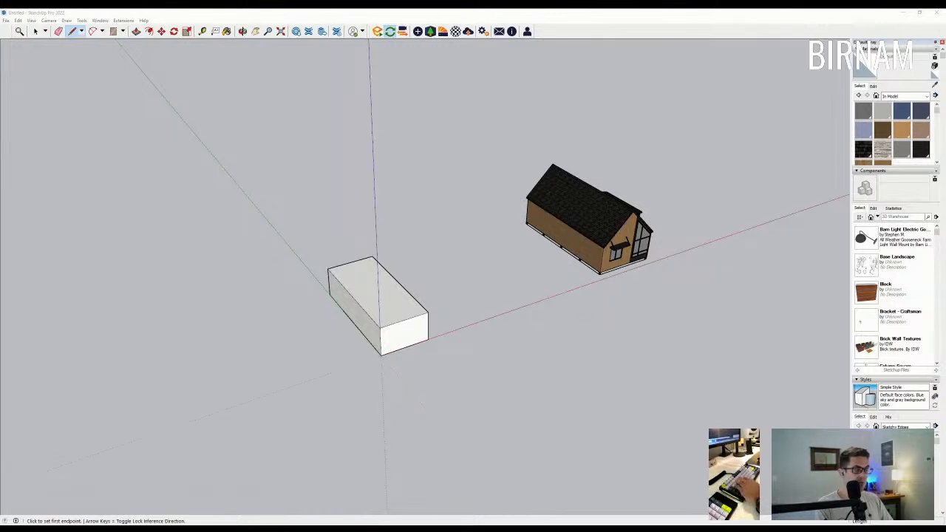
{"action": "middle_click_drag", "start_coordinate": [493, 304], "coordinate": [522, 314]}
{"action": "scroll", "coordinate": [397, 350], "scroll_direction": "up", "scroll_amount": 1}
{"action": "left_click", "coordinate": [396, 349]}
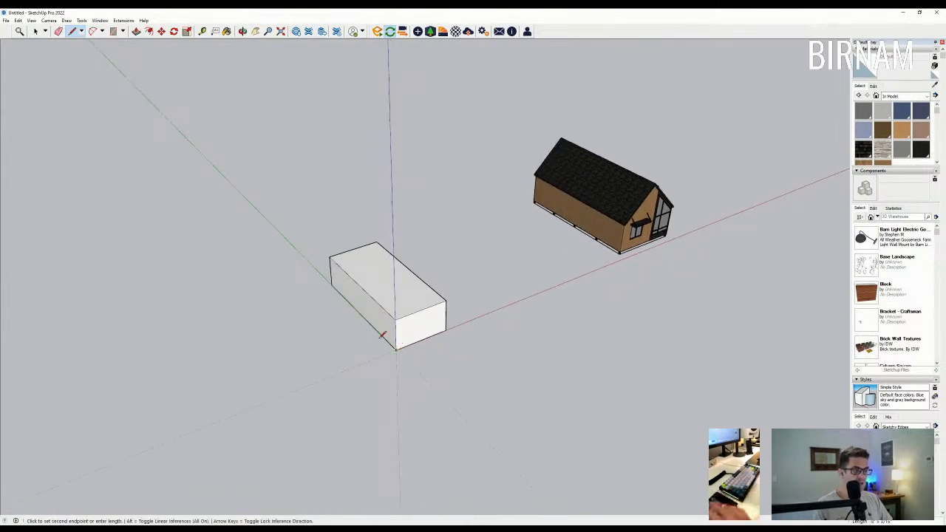
{"action": "key", "text": "Escape"}
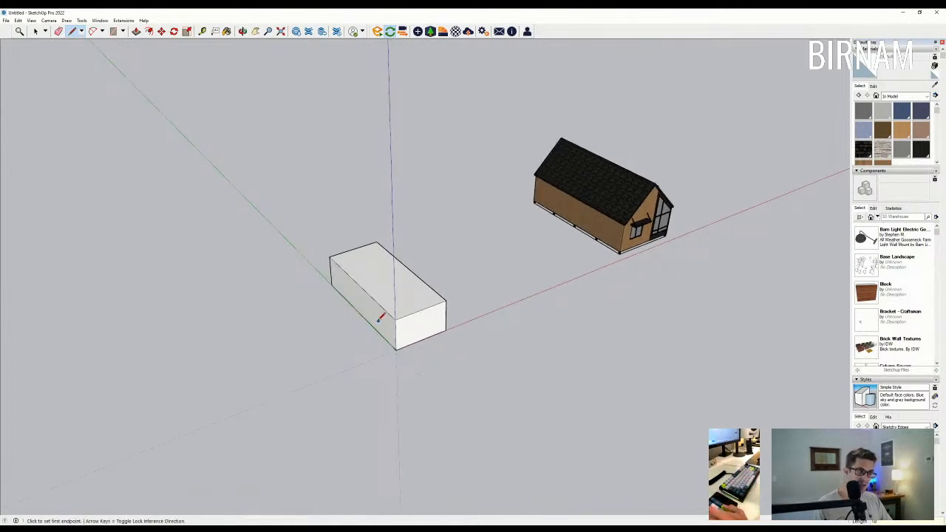
{"action": "left_click", "coordinate": [366, 321]}
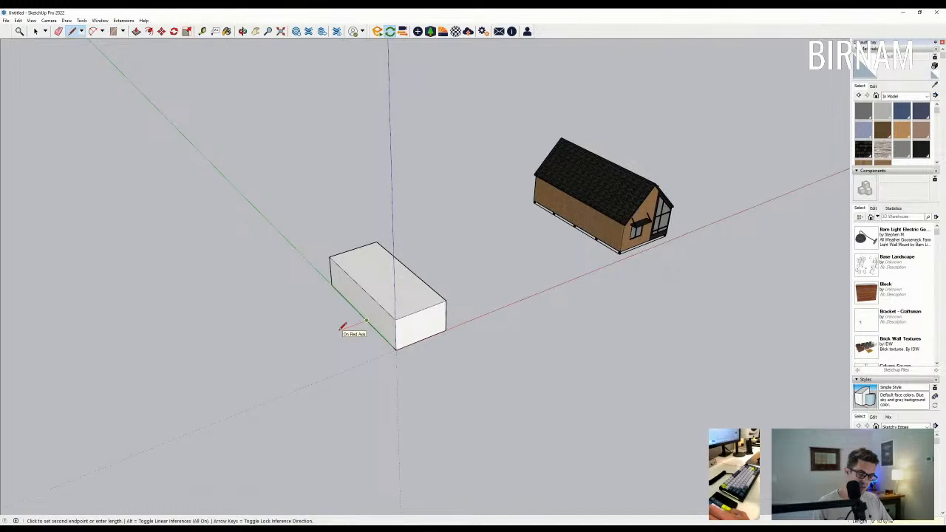
{"action": "left_click", "coordinate": [356, 343]}
{"action": "key", "text": "Escape"}
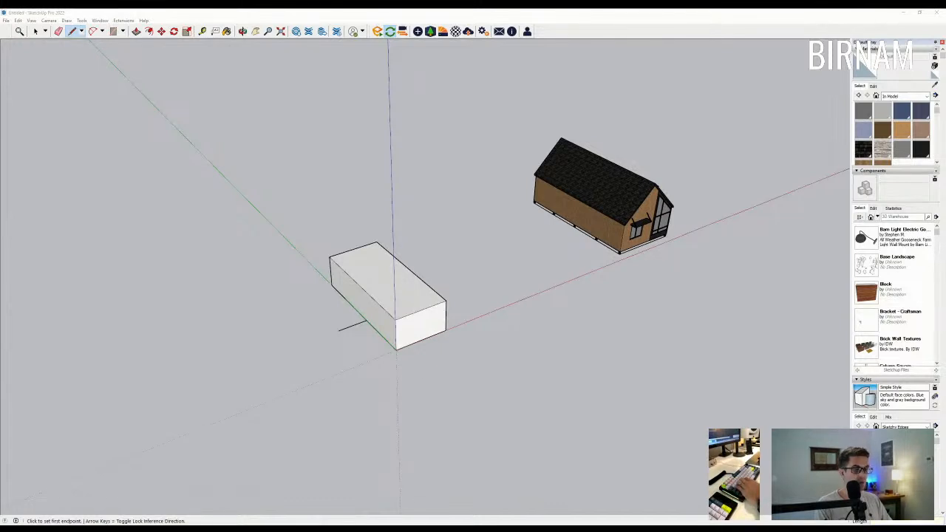
- Complete the outline of a wider block beyond a narrow connector, closing it against the box's base edge to form a face
{"action": "middle_click_drag", "start_coordinate": [413, 281], "coordinate": [433, 276]}
{"action": "left_click", "coordinate": [345, 333]}
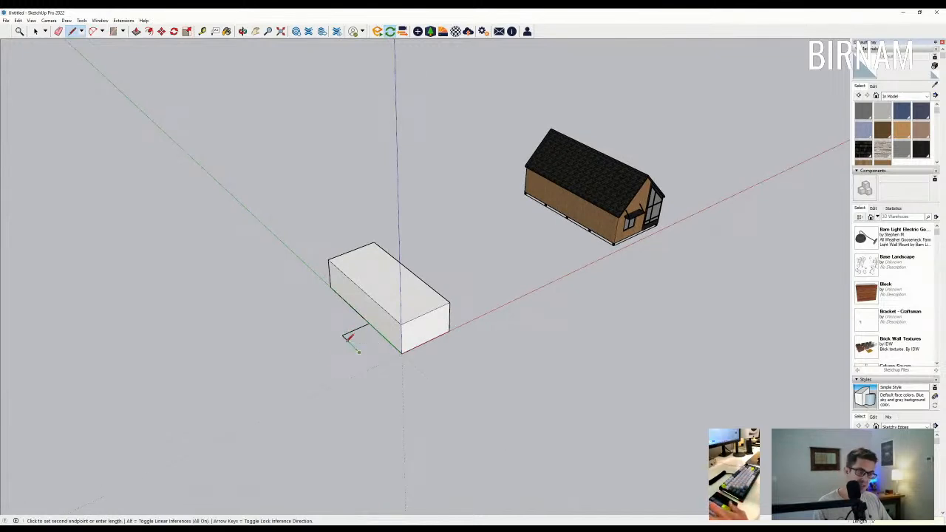
{"action": "left_click", "coordinate": [320, 366]}
{"action": "middle_click_drag", "start_coordinate": [294, 352], "coordinate": [365, 395]}
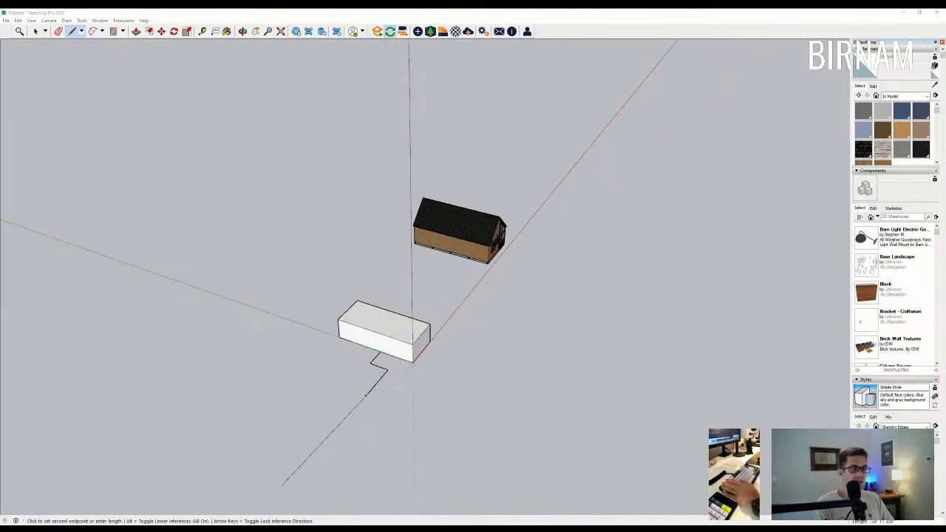
{"action": "middle_click_drag", "start_coordinate": [365, 395], "coordinate": [345, 387]}
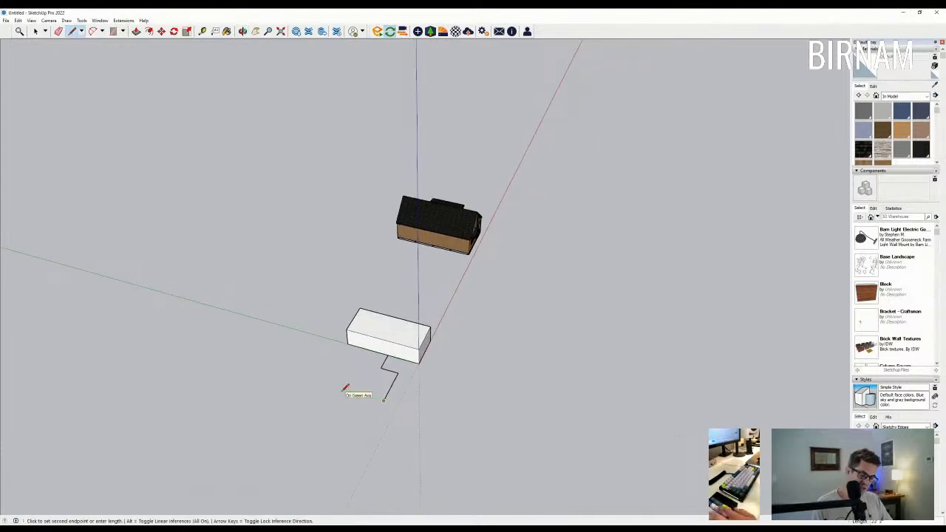
{"action": "type", "text": "20'"}
{"action": "key", "text": "Return"}
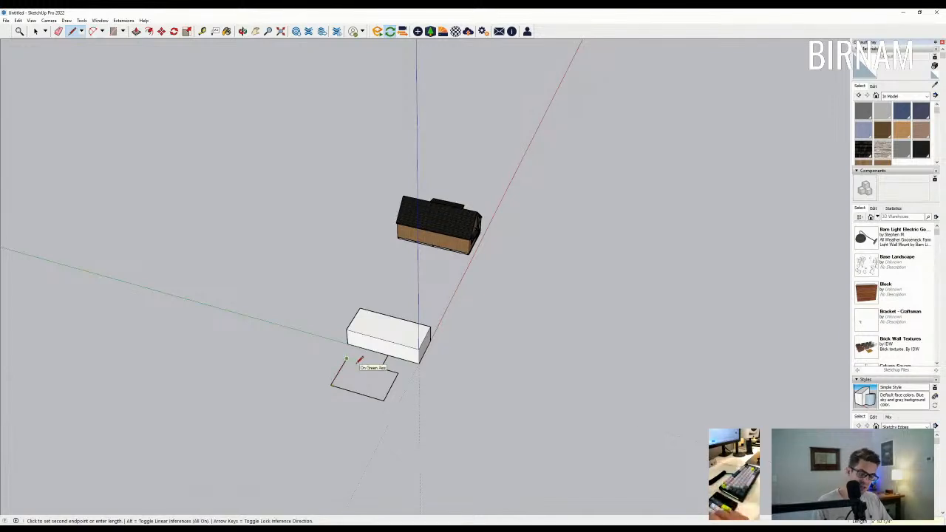
{"action": "scroll", "coordinate": [357, 354], "scroll_direction": "up", "scroll_amount": 2}
{"action": "left_click", "coordinate": [360, 352]}
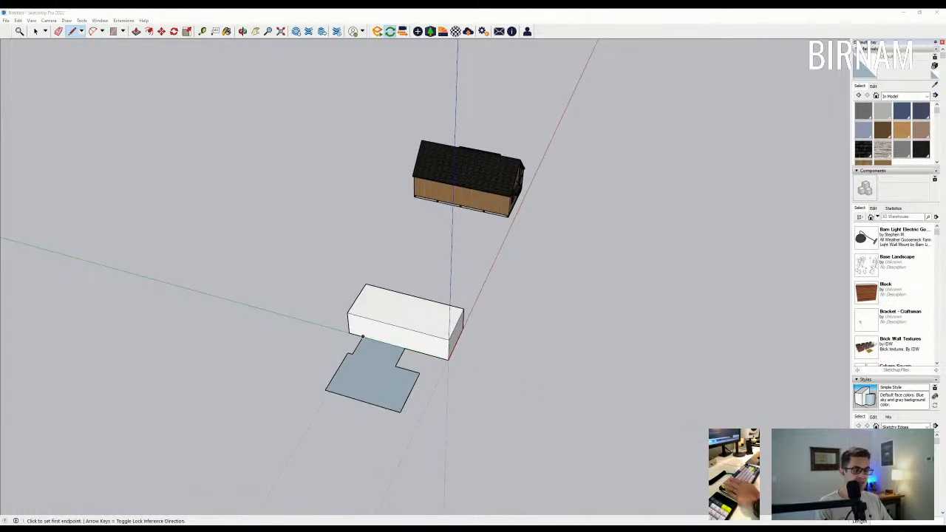
- Extrude the connector-and-block footprint to the first box's height and erase the seam between their tops
{"action": "middle_click_drag", "start_coordinate": [559, 152], "coordinate": [387, 392]}
{"action": "key", "text": "p"}
{"action": "left_click", "coordinate": [413, 374]}
{"action": "middle_click_drag", "start_coordinate": [380, 342], "coordinate": [448, 345]}
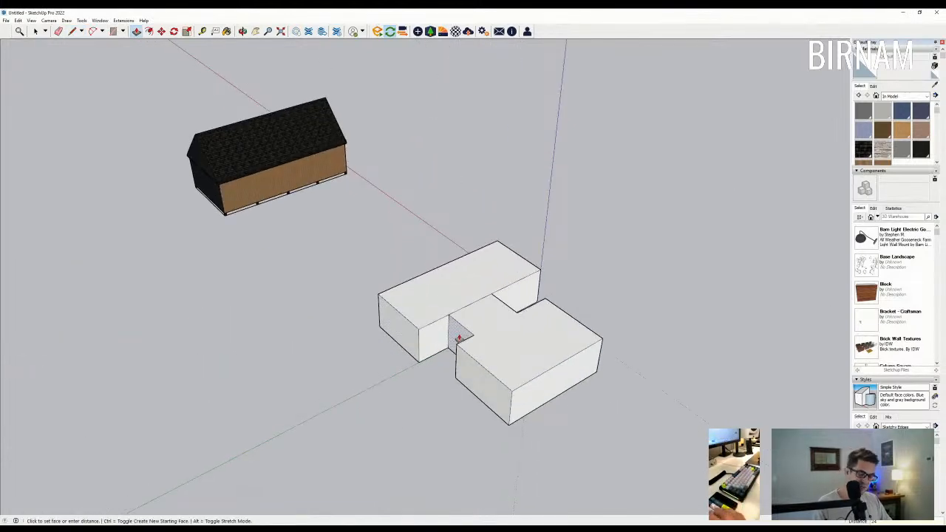
{"action": "mouse_move", "coordinate": [520, 359]}
{"action": "middle_mouse_down"}
{"action": "mouse_move", "coordinate": [566, 352]}
{"action": "mouse_move", "coordinate": [384, 336]}
{"action": "mouse_move", "coordinate": [365, 327]}
{"action": "mouse_move", "coordinate": [359, 311]}
{"action": "middle_mouse_up"}
{"action": "key", "text": "e"}
- Split the adjoining block's top from the connector with a line and raise the block above the other volumes
{"action": "key", "text": "l"}
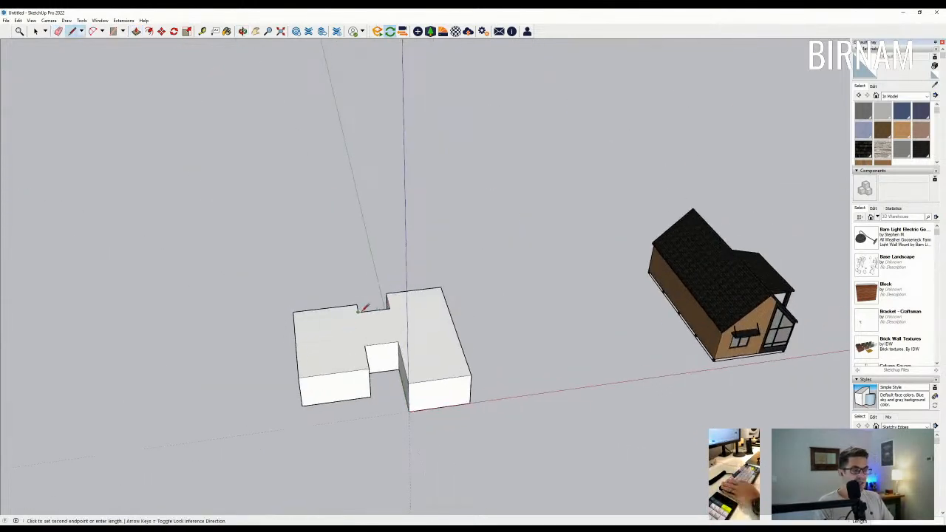
{"action": "key", "text": "p"}
{"action": "middle_click_drag", "start_coordinate": [498, 323], "coordinate": [169, 61]}
{"action": "scroll", "coordinate": [355, 292], "scroll_direction": "up", "scroll_amount": 3}
{"action": "key", "text": "e"}
{"action": "key", "text": "s"}
{"action": "middle_click_drag", "start_coordinate": [493, 369], "coordinate": [412, 413]}
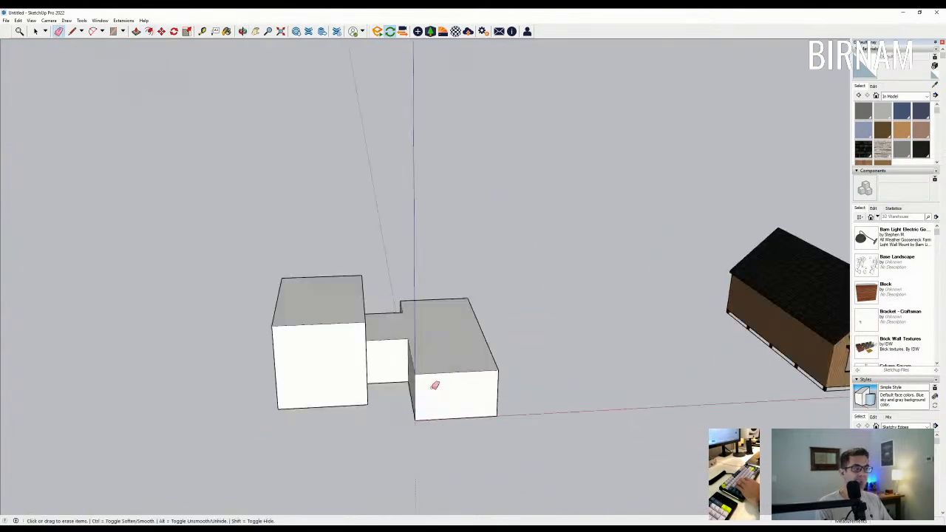
- Offset the joined top face of the low box and connector outward by 6 inches as a roof overhang outline
{"action": "scroll", "coordinate": [462, 368], "scroll_direction": "up", "scroll_amount": 2}
{"action": "left_click", "coordinate": [149, 32]}
{"action": "middle_click_drag", "start_coordinate": [456, 336], "coordinate": [447, 362]}
{"action": "scroll", "coordinate": [455, 393], "scroll_direction": "up", "scroll_amount": 1}
{"action": "left_click", "coordinate": [459, 396]}
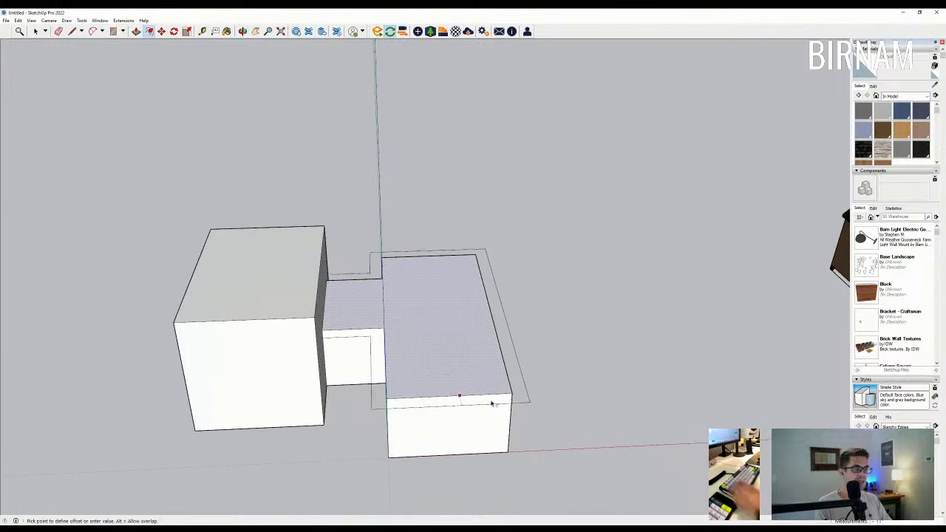
{"action": "type", "text": "6"}
{"action": "key", "text": "Return"}
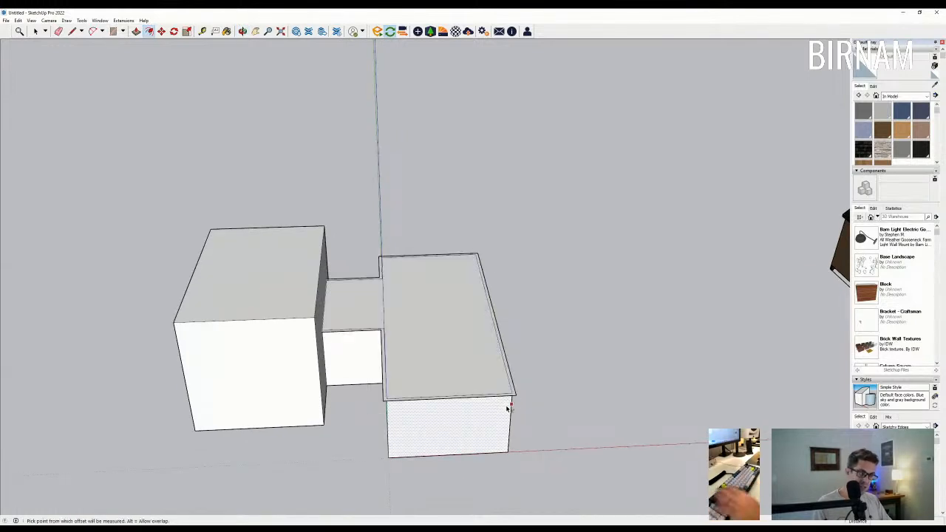
{"action": "middle_click_drag", "start_coordinate": [508, 407], "coordinate": [495, 369]}
{"action": "scroll", "coordinate": [406, 420], "scroll_direction": "down", "scroll_amount": 1}
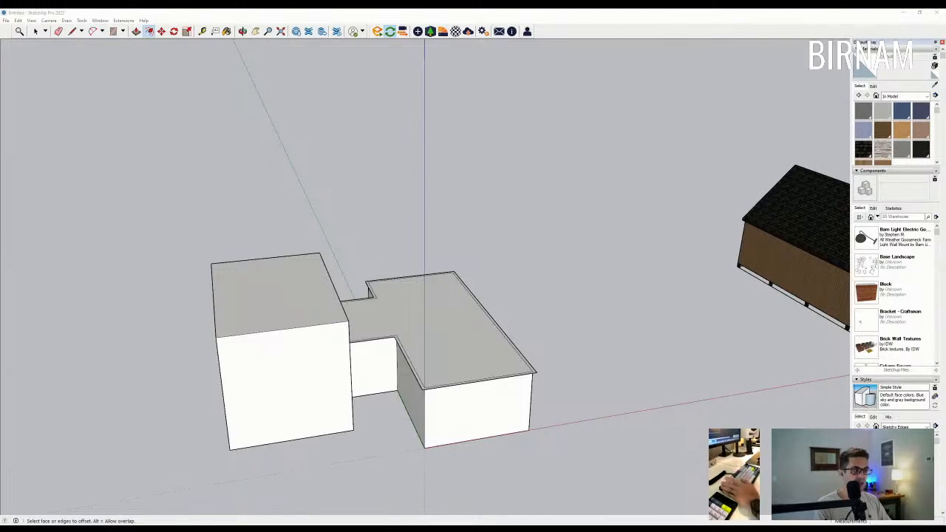
- Draw a line along the ground across the open front of the recess between the two boxes to form a floor face
{"action": "mouse_move", "coordinate": [347, 403]}
{"action": "middle_mouse_down"}
{"action": "mouse_move", "coordinate": [342, 397]}
{"action": "mouse_move", "coordinate": [399, 446]}
{"action": "mouse_move", "coordinate": [410, 399]}
{"action": "middle_mouse_up"}
{"action": "key", "text": "l"}
{"action": "left_click", "coordinate": [406, 387]}
{"action": "key", "text": "Escape"}
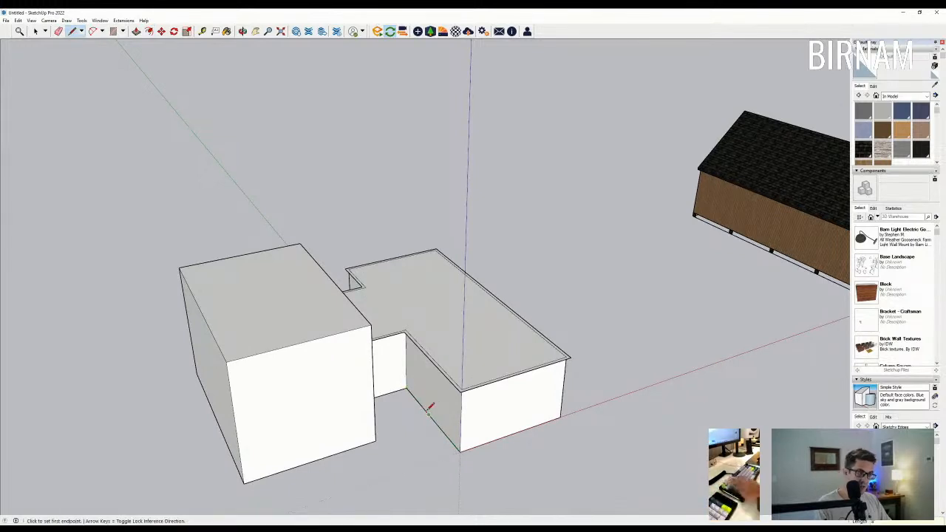
{"action": "middle_click_drag", "start_coordinate": [432, 413], "coordinate": [465, 407]}
{"action": "left_click", "coordinate": [309, 387]}
- Push/Pull the recess floor face up to the porch deck height of the finished black-roofed house
{"action": "key", "text": "p"}
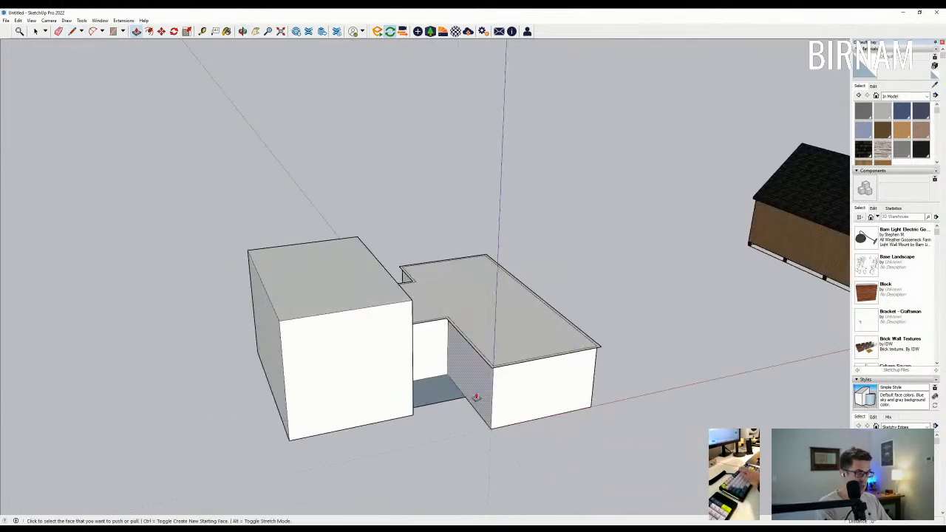
{"action": "left_click", "coordinate": [449, 394]}
{"action": "scroll", "coordinate": [534, 372], "scroll_direction": "down", "scroll_amount": 10}
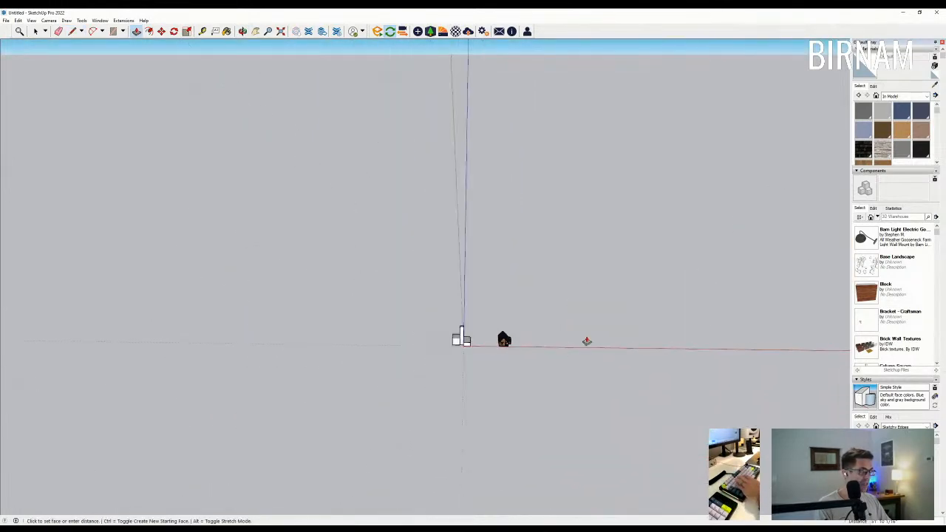
{"action": "scroll", "coordinate": [492, 366], "scroll_direction": "up", "scroll_amount": 10}
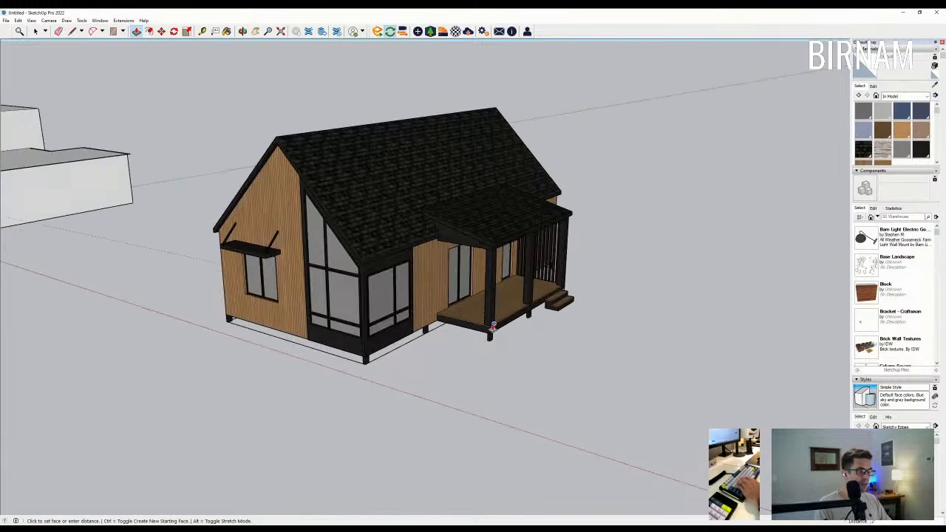
{"action": "left_click", "coordinate": [489, 327]}
- Pull a thin decking layer from the top of the recessed deck, keeping the starting face
{"action": "scroll", "coordinate": [487, 330], "scroll_direction": "down", "scroll_amount": 3}
{"action": "middle_click_drag", "start_coordinate": [325, 344], "coordinate": [580, 337]}
{"action": "scroll", "coordinate": [202, 336], "scroll_direction": "up", "scroll_amount": 2}
{"action": "scroll", "coordinate": [202, 336], "scroll_direction": "up", "scroll_amount": 3}
{"action": "scroll", "coordinate": [276, 356], "scroll_direction": "down", "scroll_amount": 1}
{"action": "left_click", "coordinate": [281, 354]}
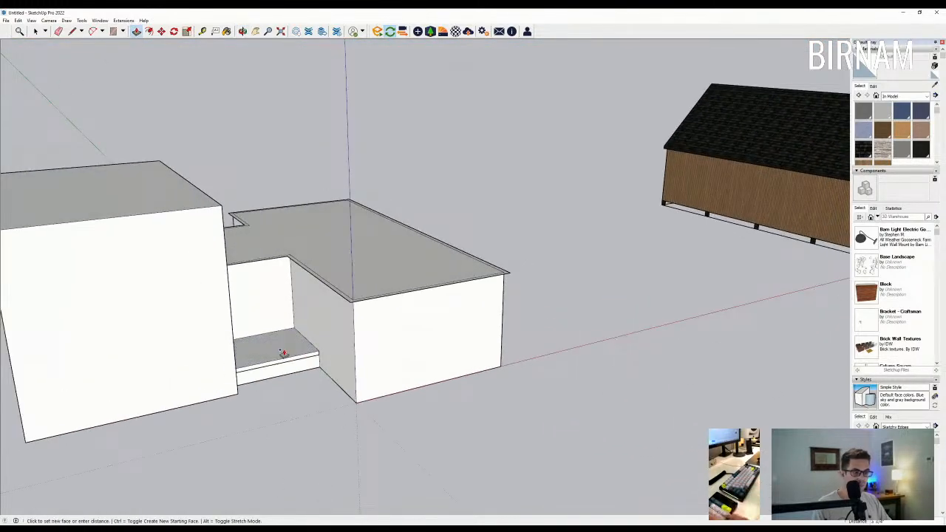
- Push/Pull the underside of the low volume up to the floor level of the finished house
{"action": "middle_click_drag", "start_coordinate": [333, 380], "coordinate": [444, 338]}
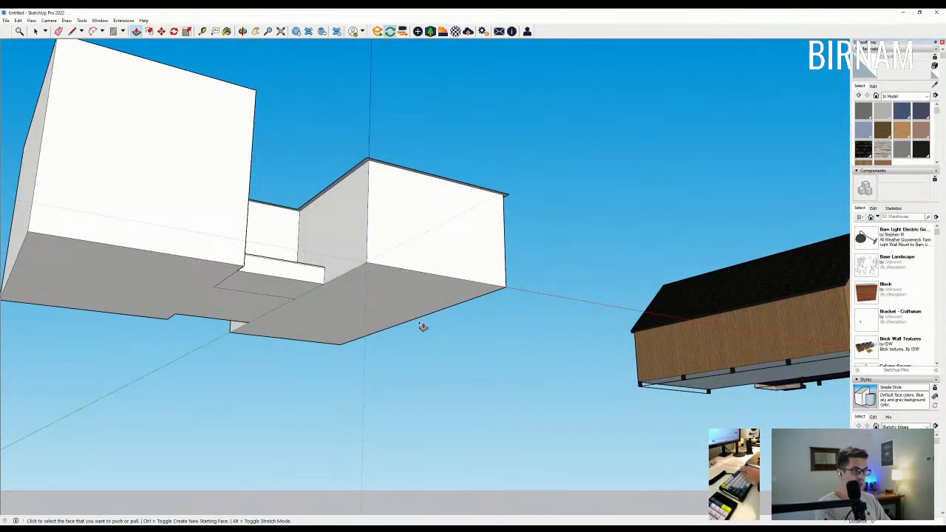
{"action": "key", "text": "ctrl"}
{"action": "left_click", "coordinate": [416, 308]}
{"action": "left_click", "coordinate": [762, 365]}
{"action": "left_click", "coordinate": [277, 296]}
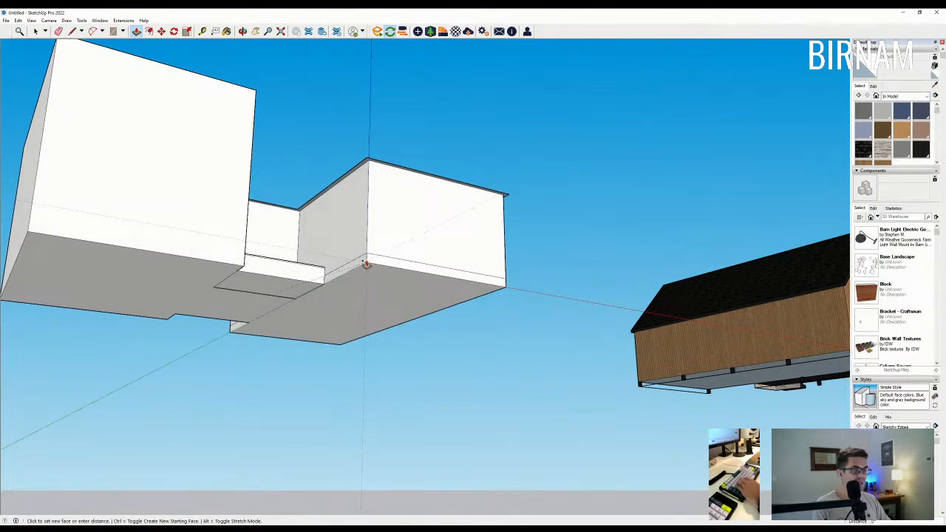
{"action": "left_click", "coordinate": [365, 263]}
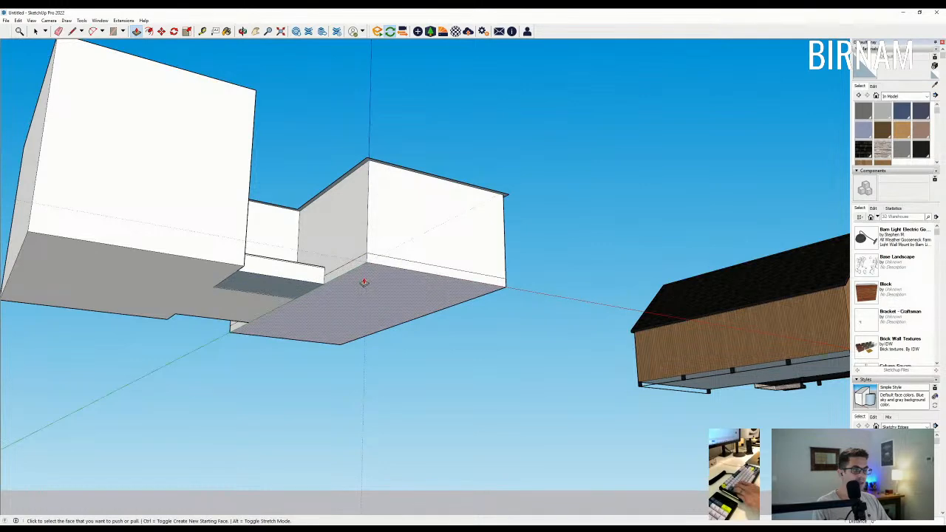
{"action": "left_click", "coordinate": [380, 283]}
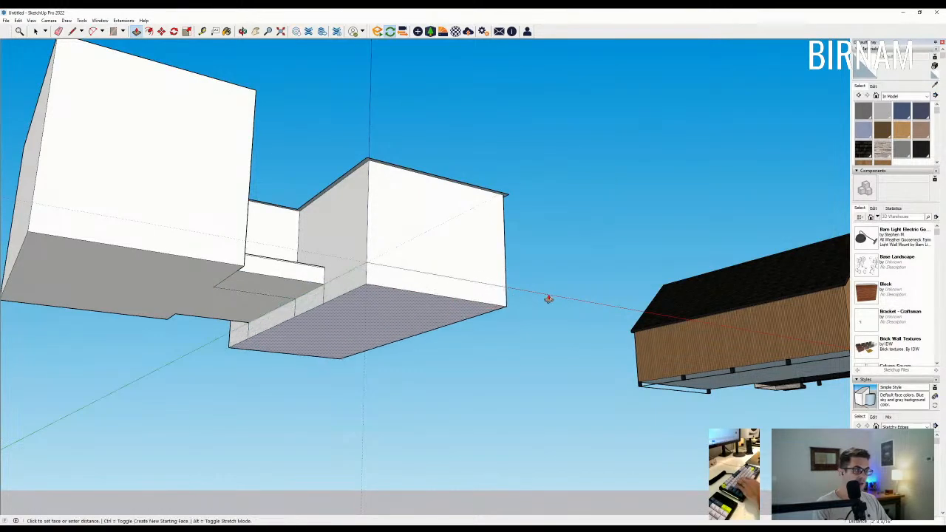
{"action": "left_click", "coordinate": [715, 372]}
- Bring the undersides of the recessed deck and the tall box level with the raised underside of the low volume
{"action": "left_click", "coordinate": [305, 286]}
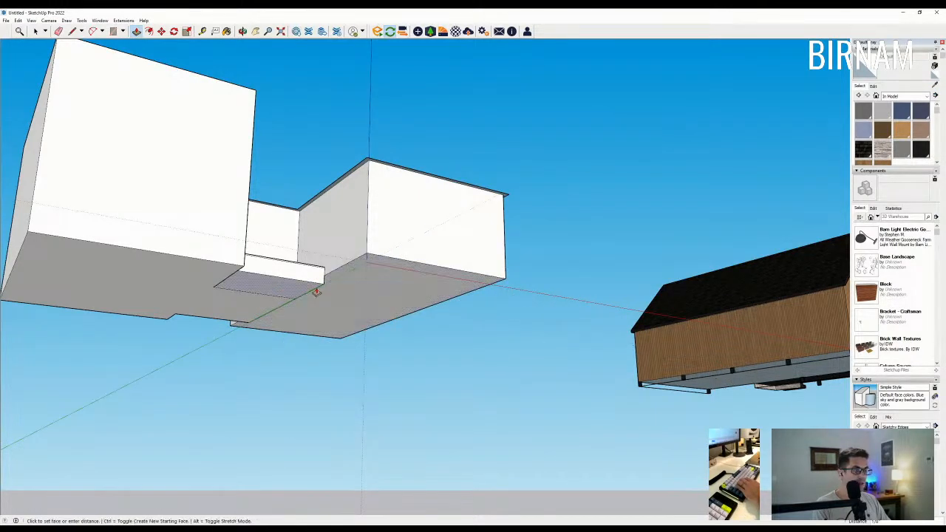
{"action": "left_click", "coordinate": [347, 286]}
{"action": "left_click", "coordinate": [272, 304]}
{"action": "left_click", "coordinate": [339, 296]}
{"action": "middle_click_drag", "start_coordinate": [339, 295], "coordinate": [300, 348]}
{"action": "scroll", "coordinate": [355, 225], "scroll_direction": "down", "scroll_amount": 2}
{"action": "middle_click_drag", "start_coordinate": [359, 201], "coordinate": [374, 294]}
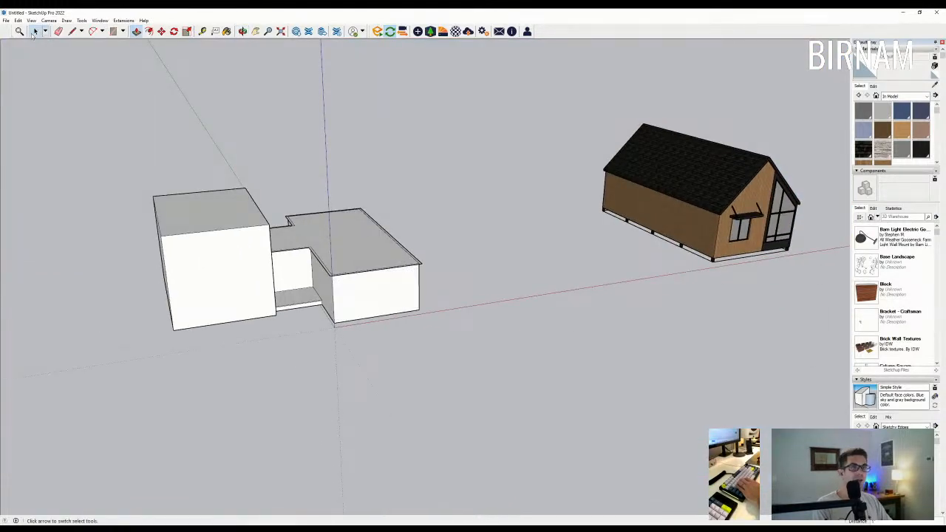
- Select the foundation post at the near corner of the finished house
{"action": "key", "text": "space"}
{"action": "scroll", "coordinate": [707, 264], "scroll_direction": "up", "scroll_amount": 4}
{"action": "left_click", "coordinate": [708, 238]}
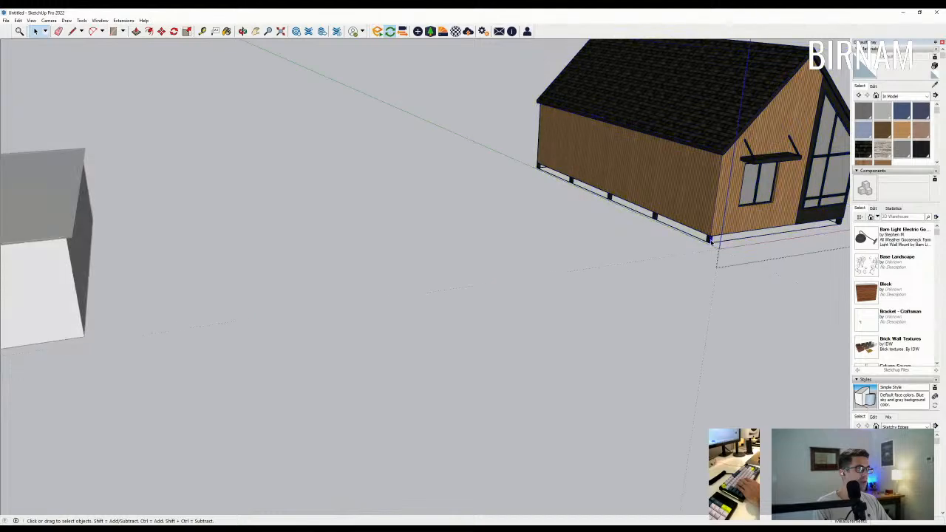
{"action": "key", "text": "m"}
{"action": "scroll", "coordinate": [713, 238], "scroll_direction": "up", "scroll_amount": 2}
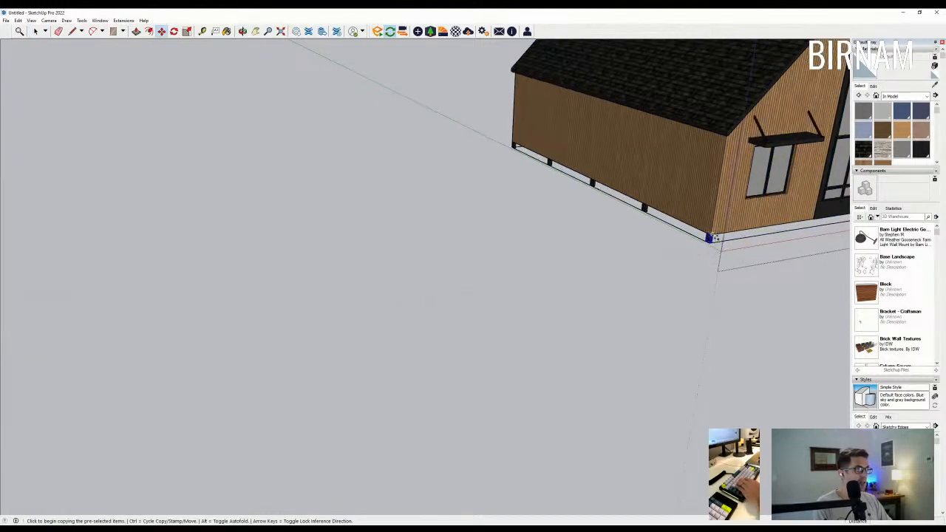
{"action": "left_click", "coordinate": [713, 238]}
{"action": "scroll", "coordinate": [274, 337], "scroll_direction": "down", "scroll_amount": 3}
{"action": "scroll", "coordinate": [170, 332], "scroll_direction": "up", "scroll_amount": 2}
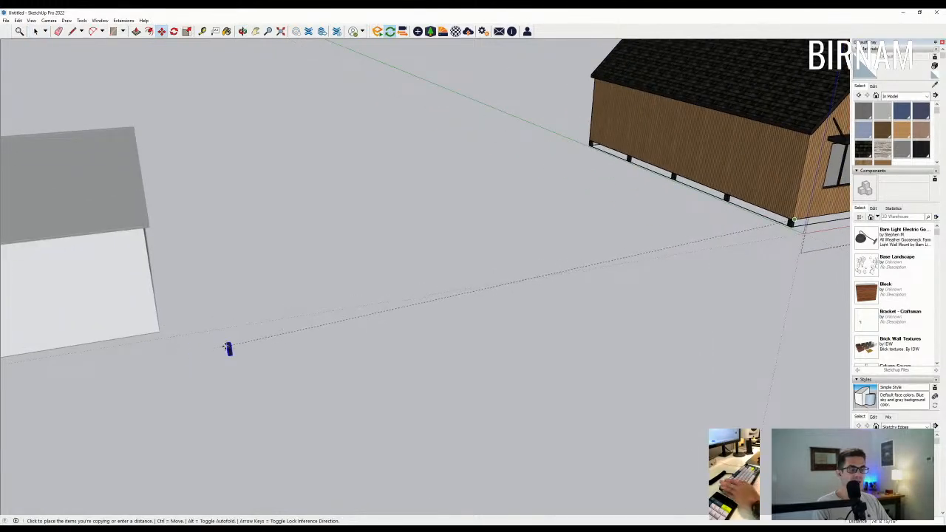
{"action": "key", "text": "Escape"}
{"action": "key", "text": "space"}
- Paste a copy of the selected post and fit it beneath the low volume's outer front corner
{"action": "scroll", "coordinate": [537, 337], "scroll_direction": "down", "scroll_amount": 1}
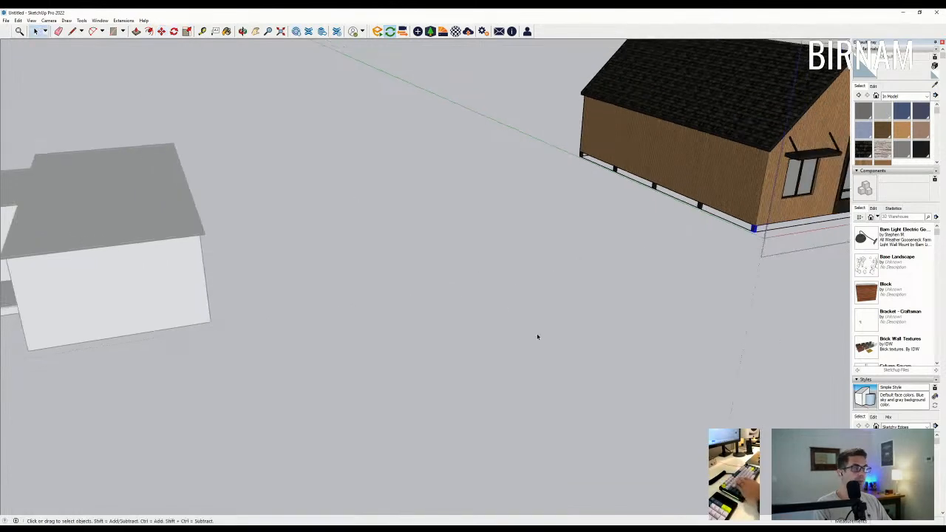
{"action": "scroll", "coordinate": [733, 240], "scroll_direction": "up", "scroll_amount": 2}
{"action": "scroll", "coordinate": [684, 321], "scroll_direction": "down", "scroll_amount": 3}
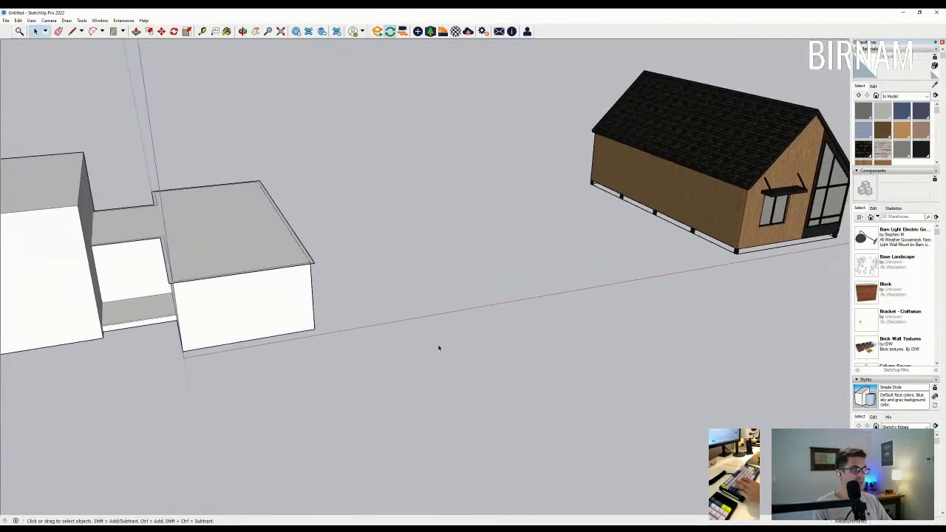
{"action": "scroll", "coordinate": [258, 329], "scroll_direction": "up", "scroll_amount": 3}
{"action": "key", "text": "ctrl+v"}
{"action": "scroll", "coordinate": [329, 340], "scroll_direction": "up", "scroll_amount": 4}
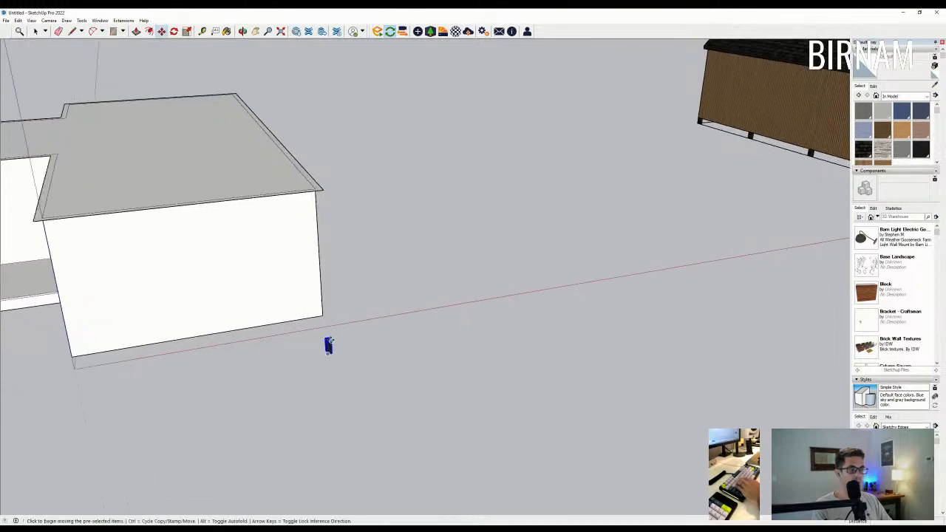
{"action": "left_click", "coordinate": [317, 319]}
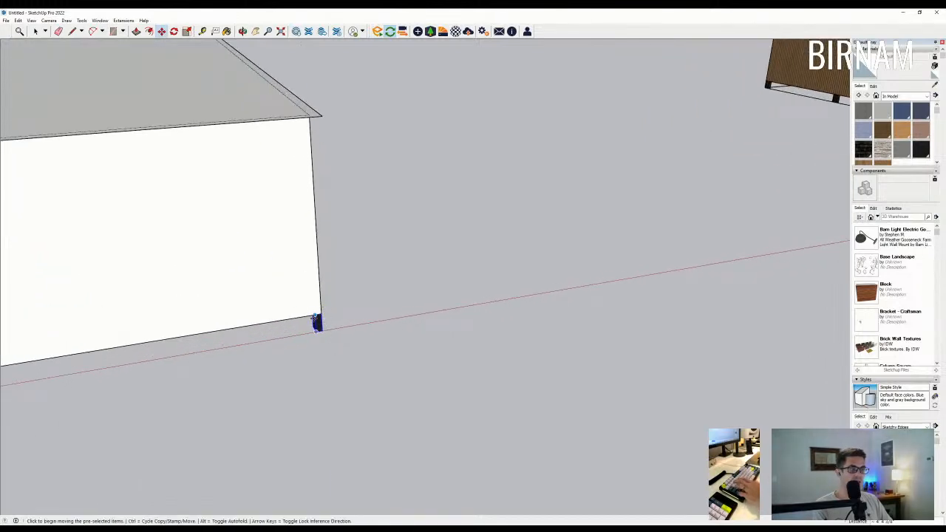
{"action": "scroll", "coordinate": [318, 315], "scroll_direction": "up", "scroll_amount": 2}
{"action": "left_click", "coordinate": [318, 315]}
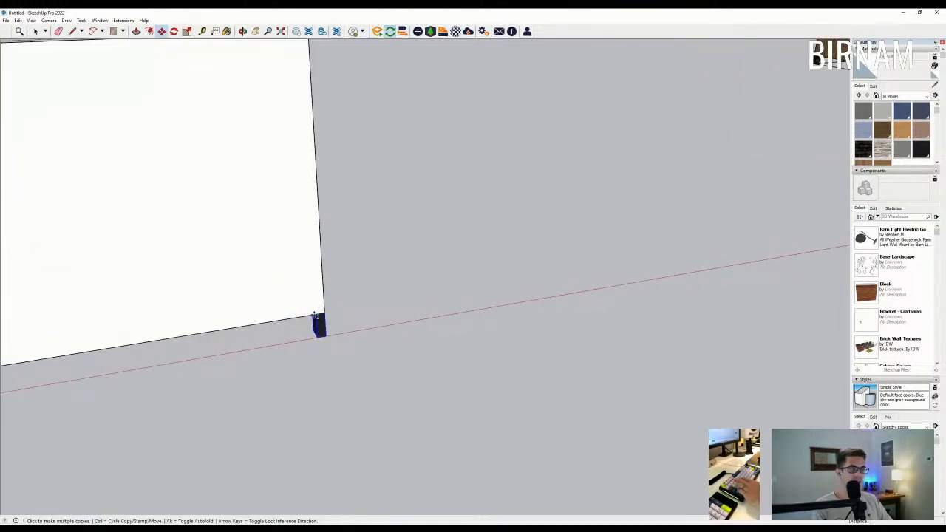
- Copy the post to the low volume's inner front corner and to both ends of the recessed deck
{"action": "scroll", "coordinate": [319, 316], "scroll_direction": "down", "scroll_amount": 4}
{"action": "scroll", "coordinate": [158, 351], "scroll_direction": "up", "scroll_amount": 3}
{"action": "middle_click_drag", "start_coordinate": [191, 348], "coordinate": [137, 326]}
{"action": "scroll", "coordinate": [83, 322], "scroll_direction": "down", "scroll_amount": 3}
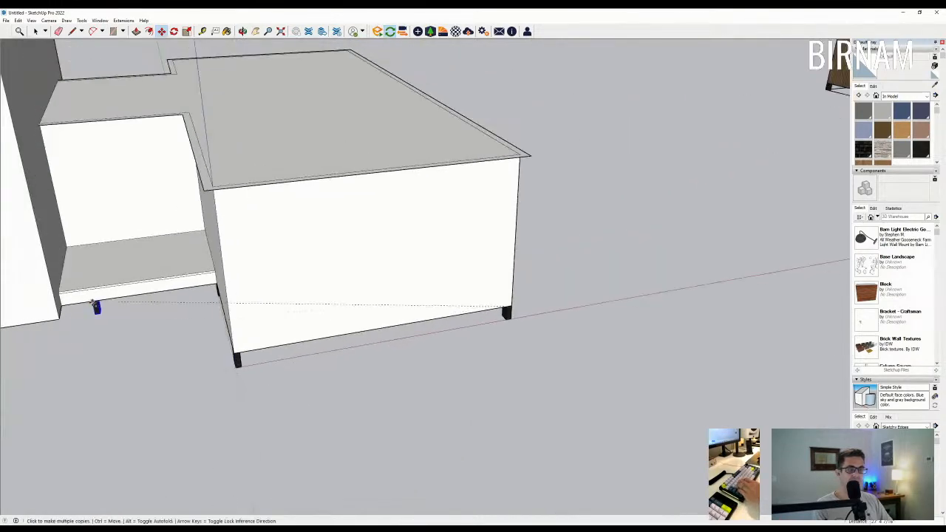
{"action": "scroll", "coordinate": [53, 322], "scroll_direction": "up", "scroll_amount": 4}
{"action": "left_click", "coordinate": [51, 324]}
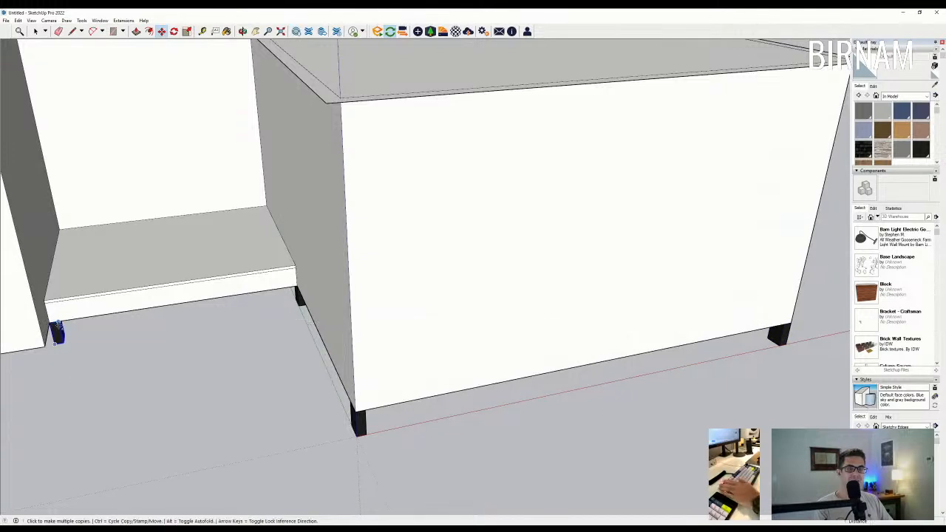
- Move the post at the deck's tall-box end so it lines up with the deck's front corner
{"action": "scroll", "coordinate": [55, 328], "scroll_direction": "up", "scroll_amount": 2}
{"action": "key", "text": "space"}
{"action": "middle_click_drag", "start_coordinate": [59, 336], "coordinate": [94, 389]}
{"action": "key", "text": "m"}
{"action": "middle_click_drag", "start_coordinate": [59, 314], "coordinate": [65, 243]}
{"action": "left_click", "coordinate": [67, 244]}
{"action": "left_click", "coordinate": [77, 243]}
- Copy the end post to the midpoint of the deck's front edge and align it with that edge
{"action": "key", "text": "ctrl"}
{"action": "left_click", "coordinate": [77, 243]}
{"action": "scroll", "coordinate": [321, 258], "scroll_direction": "down", "scroll_amount": 1}
{"action": "left_click", "coordinate": [306, 257]}
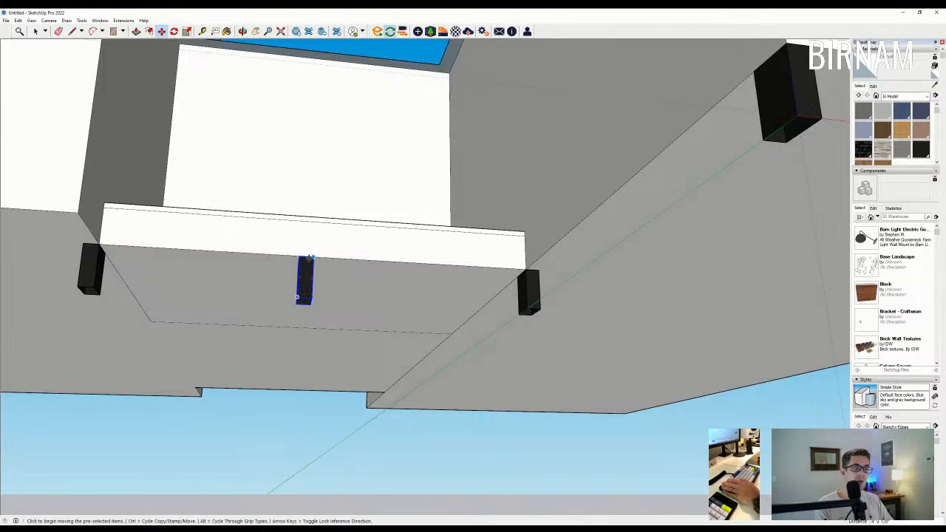
{"action": "left_click", "coordinate": [307, 256]}
{"action": "left_click", "coordinate": [307, 255]}
- Copy the low volume's outer front corner post to the tall box's front corner beside the deck
{"action": "middle_click_drag", "start_coordinate": [307, 254], "coordinate": [363, 394]}
{"action": "scroll", "coordinate": [363, 391], "scroll_direction": "down", "scroll_amount": 5}
{"action": "middle_click_drag", "start_coordinate": [365, 316], "coordinate": [324, 325]}
{"action": "key", "text": "f"}
{"action": "left_click", "coordinate": [37, 32]}
{"action": "scroll", "coordinate": [625, 383], "scroll_direction": "up", "scroll_amount": 1}
{"action": "scroll", "coordinate": [621, 371], "scroll_direction": "up", "scroll_amount": 1}
{"action": "key", "text": "q"}
{"action": "scroll", "coordinate": [617, 376], "scroll_direction": "up", "scroll_amount": 1}
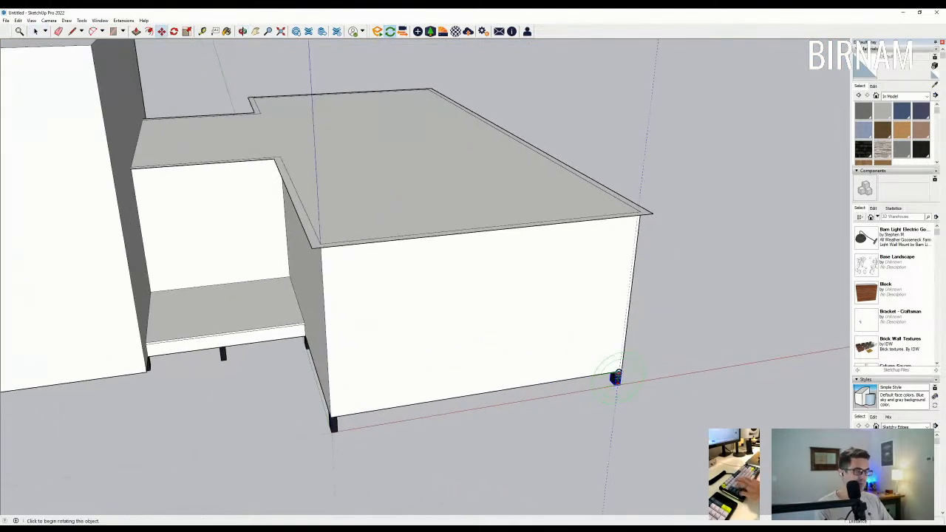
{"action": "key", "text": "m"}
{"action": "key", "text": "ctrl"}
{"action": "scroll", "coordinate": [616, 379], "scroll_direction": "up", "scroll_amount": 1}
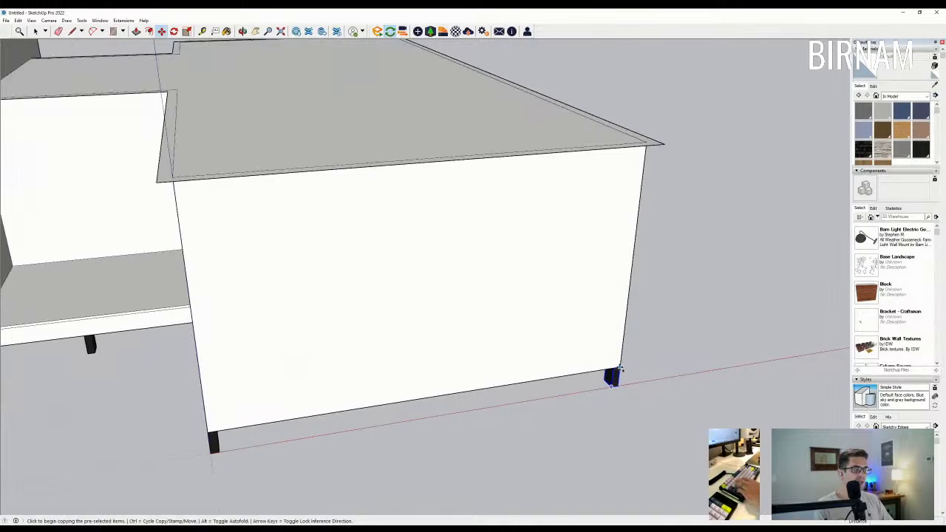
{"action": "left_click", "coordinate": [619, 368]}
{"action": "scroll", "coordinate": [671, 364], "scroll_direction": "down", "scroll_amount": 4}
{"action": "scroll", "coordinate": [246, 362], "scroll_direction": "up", "scroll_amount": 4}
{"action": "left_click", "coordinate": [249, 363]}
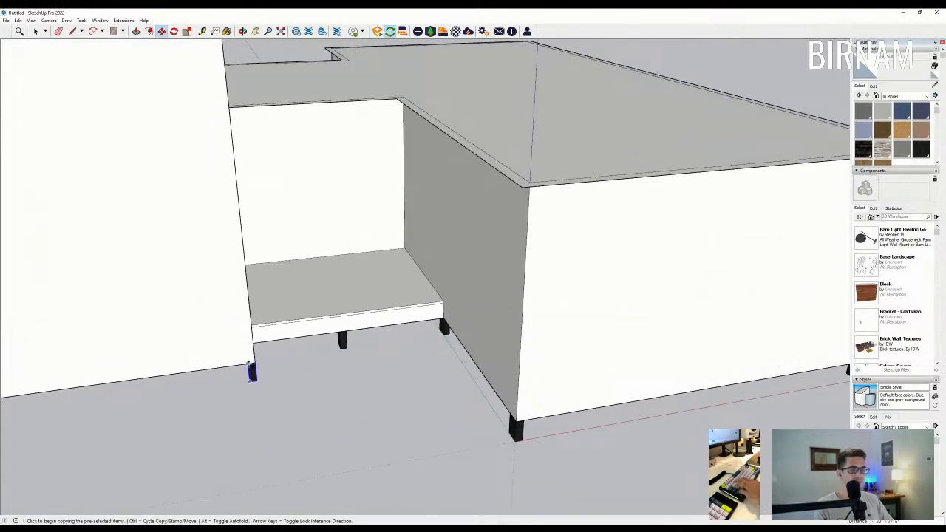
- Copy the post along the tall box's front edge to its far front corner
{"action": "left_click", "coordinate": [249, 364]}
{"action": "scroll", "coordinate": [591, 349], "scroll_direction": "down", "scroll_amount": 3}
{"action": "middle_click_drag", "start_coordinate": [140, 435], "coordinate": [398, 379]}
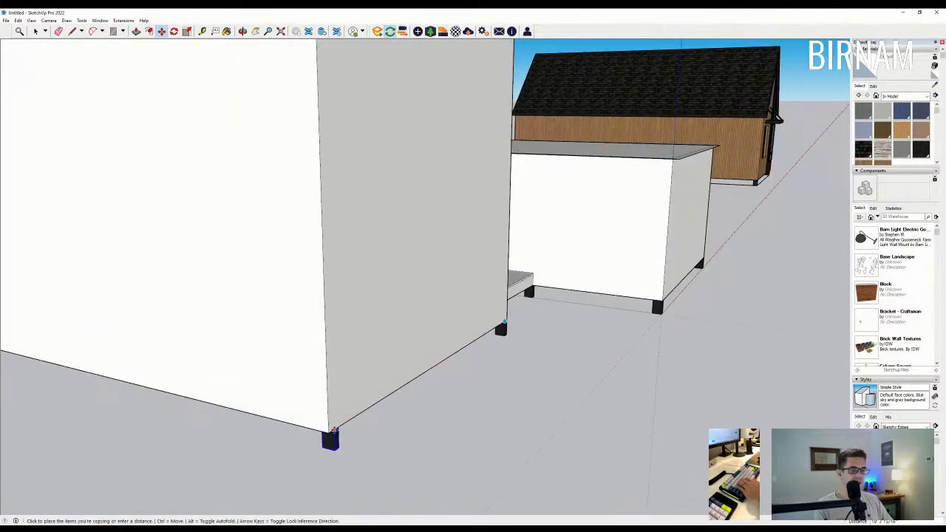
{"action": "left_click", "coordinate": [327, 434]}
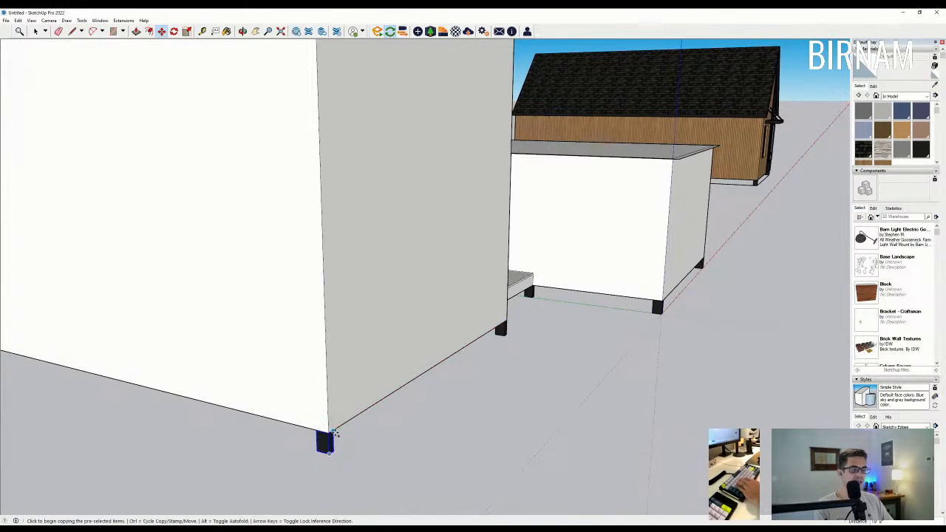
- Copy the far corner post to the midpoint of the tall box's front edge
{"action": "middle_click_drag", "start_coordinate": [333, 430], "coordinate": [158, 450]}
{"action": "scroll", "coordinate": [123, 425], "scroll_direction": "up", "scroll_amount": 4}
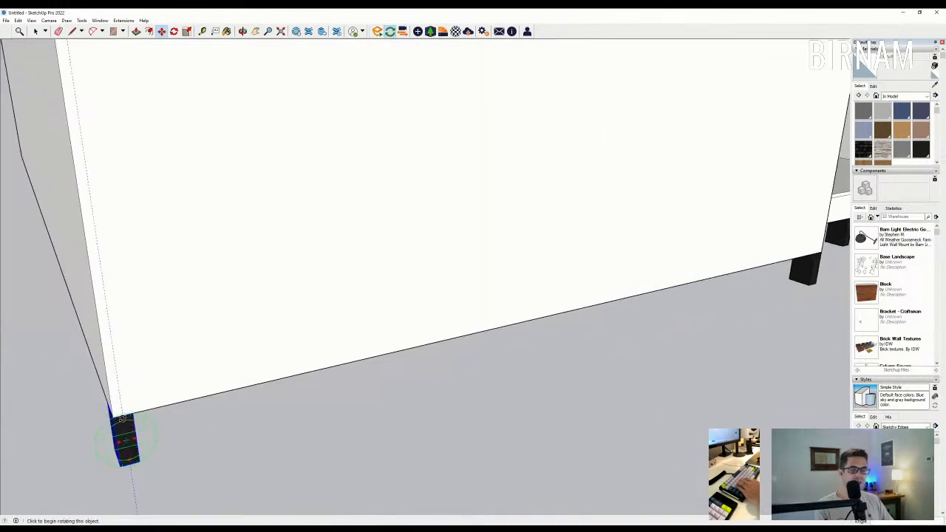
{"action": "left_click", "coordinate": [122, 414]}
{"action": "scroll", "coordinate": [123, 417], "scroll_direction": "down", "scroll_amount": 3}
{"action": "middle_click_drag", "start_coordinate": [126, 425], "coordinate": [305, 213]}
{"action": "left_click", "coordinate": [396, 355]}
{"action": "scroll", "coordinate": [277, 433], "scroll_direction": "down", "scroll_amount": 5}
- Copy the low volume's outer corner post to the midpoint of its front bottom edge
{"action": "left_click", "coordinate": [37, 32]}
{"action": "middle_click_drag", "start_coordinate": [502, 485], "coordinate": [487, 495]}
{"action": "scroll", "coordinate": [435, 409], "scroll_direction": "up", "scroll_amount": 3}
{"action": "scroll", "coordinate": [411, 376], "scroll_direction": "up", "scroll_amount": 1}
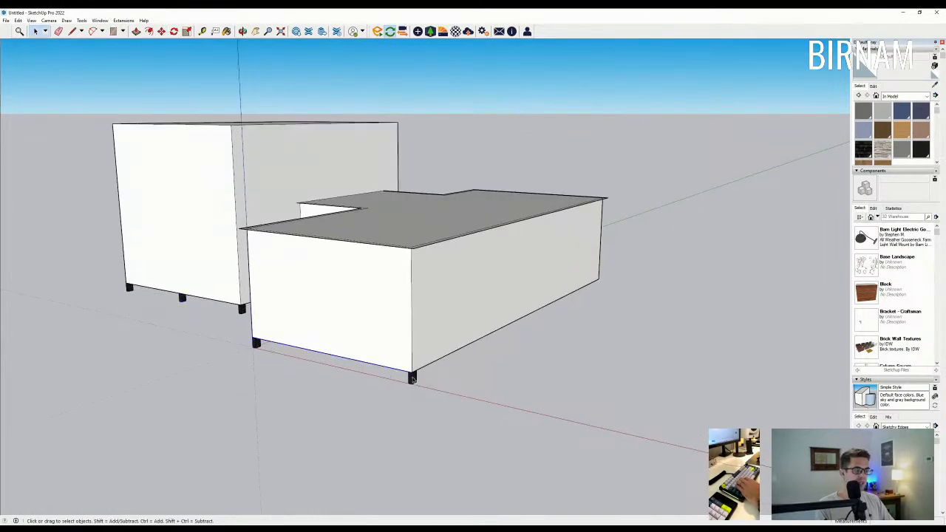
{"action": "scroll", "coordinate": [411, 378], "scroll_direction": "up", "scroll_amount": 6}
{"action": "key", "text": "m"}
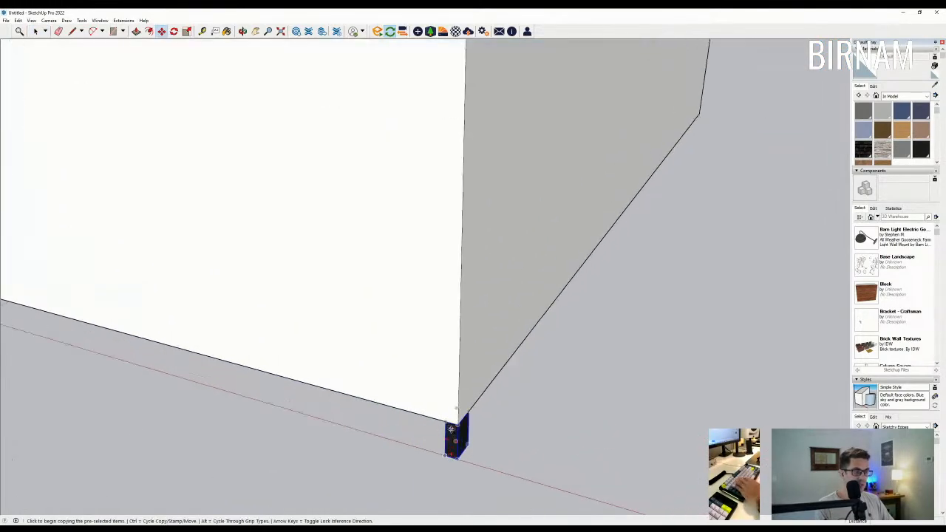
{"action": "left_click", "coordinate": [450, 420]}
{"action": "scroll", "coordinate": [450, 420], "scroll_direction": "down", "scroll_amount": 6}
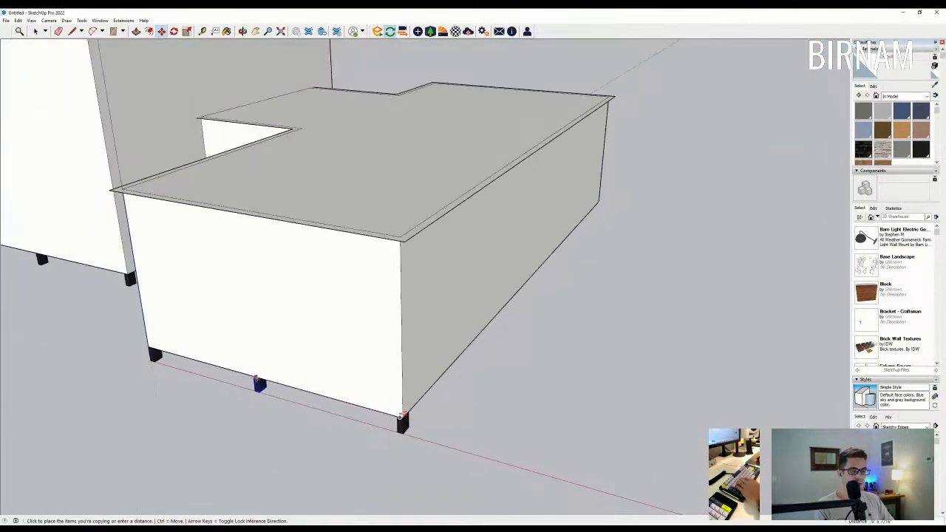
{"action": "left_click", "coordinate": [265, 382]}
- Copy the outer corner post to the midpoint and the far corner of the low volume's long side
{"action": "middle_click_drag", "start_coordinate": [463, 420], "coordinate": [435, 431]}
{"action": "left_click", "coordinate": [36, 32]}
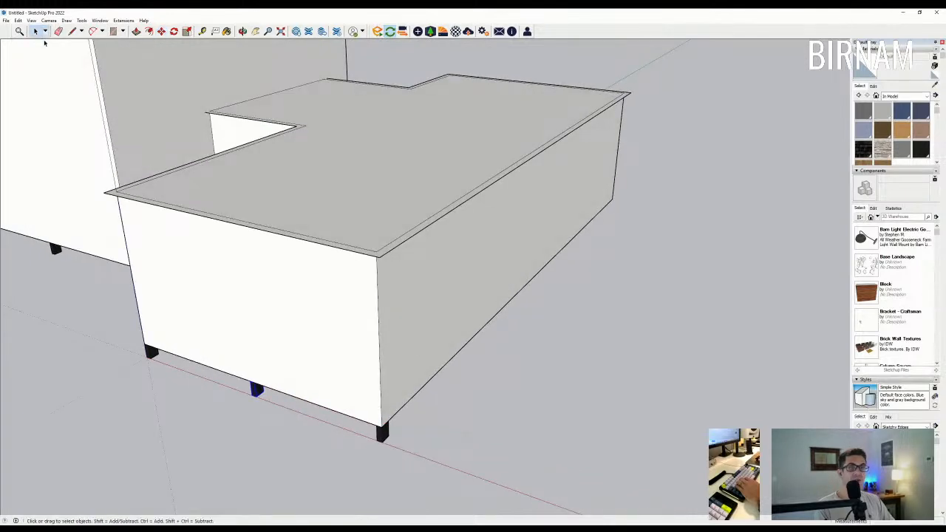
{"action": "key", "text": "m"}
{"action": "scroll", "coordinate": [388, 445], "scroll_direction": "up", "scroll_amount": 3}
{"action": "key", "text": "ctrl"}
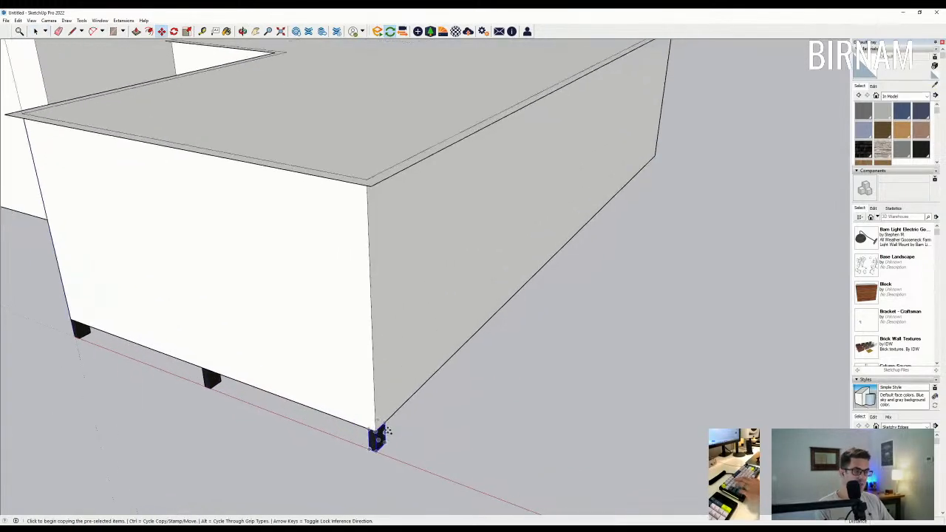
{"action": "left_click", "coordinate": [383, 426]}
{"action": "scroll", "coordinate": [415, 387], "scroll_direction": "down", "scroll_amount": 4}
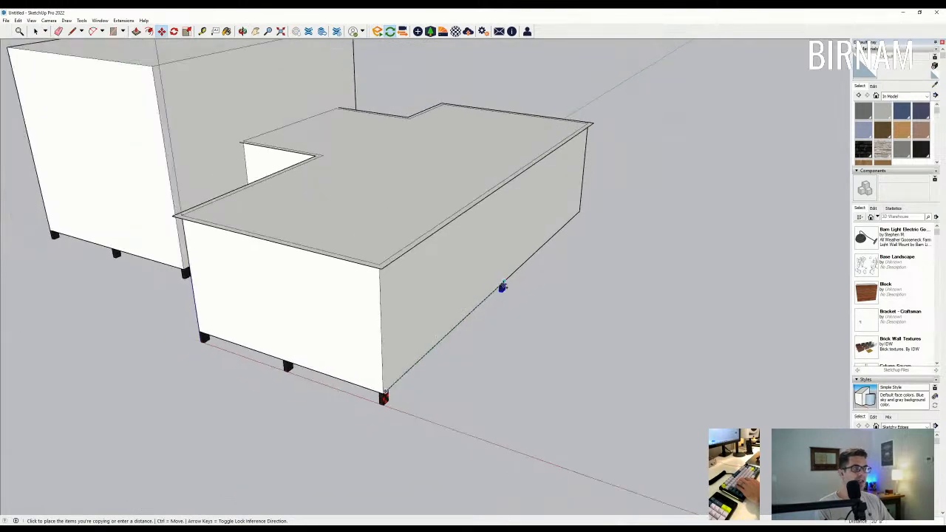
{"action": "scroll", "coordinate": [503, 285], "scroll_direction": "up", "scroll_amount": 2}
{"action": "key", "text": "ctrl"}
{"action": "left_click", "coordinate": [504, 283]}
{"action": "left_click", "coordinate": [592, 201]}
- Raise the overhanging rim around the low volume's roof with Push/Pull
{"action": "middle_click_drag", "start_coordinate": [488, 317], "coordinate": [546, 384]}
{"action": "scroll", "coordinate": [619, 304], "scroll_direction": "down", "scroll_amount": 4}
{"action": "middle_click_drag", "start_coordinate": [422, 366], "coordinate": [415, 345]}
{"action": "key", "text": "p"}
{"action": "scroll", "coordinate": [386, 304], "scroll_direction": "up", "scroll_amount": 5}
{"action": "left_click", "coordinate": [465, 248]}
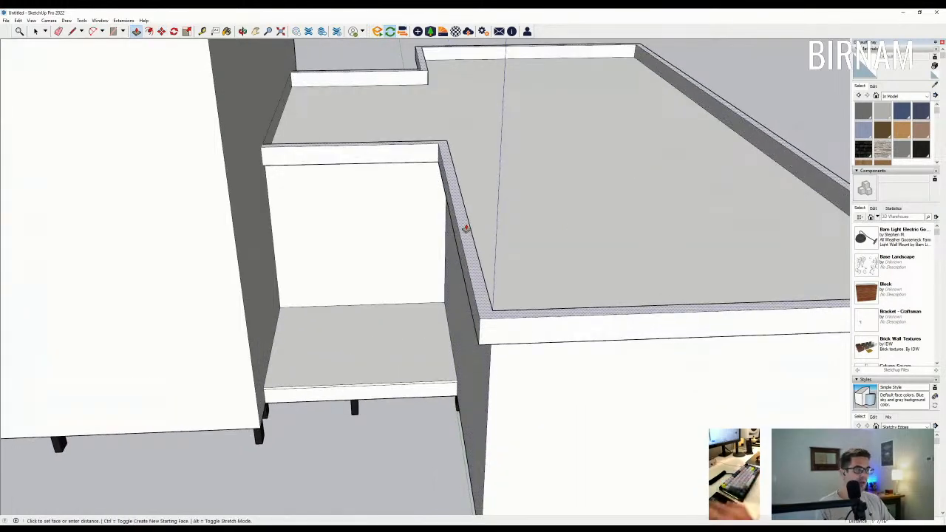
- Offset the tall box's roof outline outward by 6 inches to form an overhang
{"action": "scroll", "coordinate": [446, 230], "scroll_direction": "down", "scroll_amount": 3}
{"action": "scroll", "coordinate": [488, 317], "scroll_direction": "down", "scroll_amount": 3}
{"action": "middle_click_drag", "start_coordinate": [487, 318], "coordinate": [357, 258]}
{"action": "left_click", "coordinate": [150, 31]}
{"action": "left_click", "coordinate": [308, 205]}
{"action": "type", "text": "6"}
{"action": "key", "text": "Return"}
- Raise the tall box's roof rim by the same height as the low volume's rim
{"action": "key", "text": "p"}
{"action": "scroll", "coordinate": [346, 209], "scroll_direction": "up", "scroll_amount": 4}
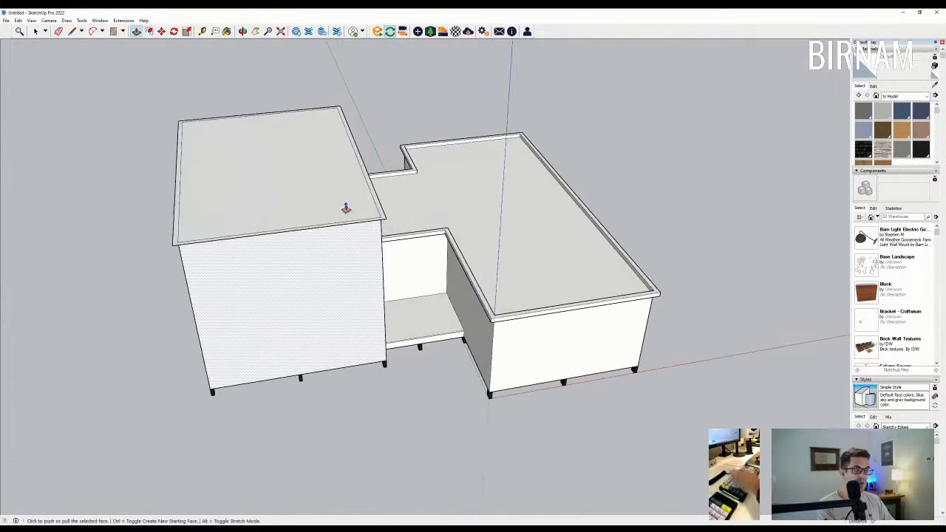
{"action": "scroll", "coordinate": [384, 216], "scroll_direction": "up", "scroll_amount": 1}
{"action": "double_click", "coordinate": [388, 217]}
- Extend the roof edge above the recessed deck forward so it covers the deck
{"action": "scroll", "coordinate": [443, 303], "scroll_direction": "down", "scroll_amount": 3}
{"action": "middle_click_drag", "start_coordinate": [451, 325], "coordinate": [421, 254]}
{"action": "scroll", "coordinate": [426, 241], "scroll_direction": "up", "scroll_amount": 3}
{"action": "left_click", "coordinate": [426, 231]}
{"action": "left_click", "coordinate": [437, 415]}
{"action": "scroll", "coordinate": [451, 289], "scroll_direction": "up", "scroll_amount": 3}
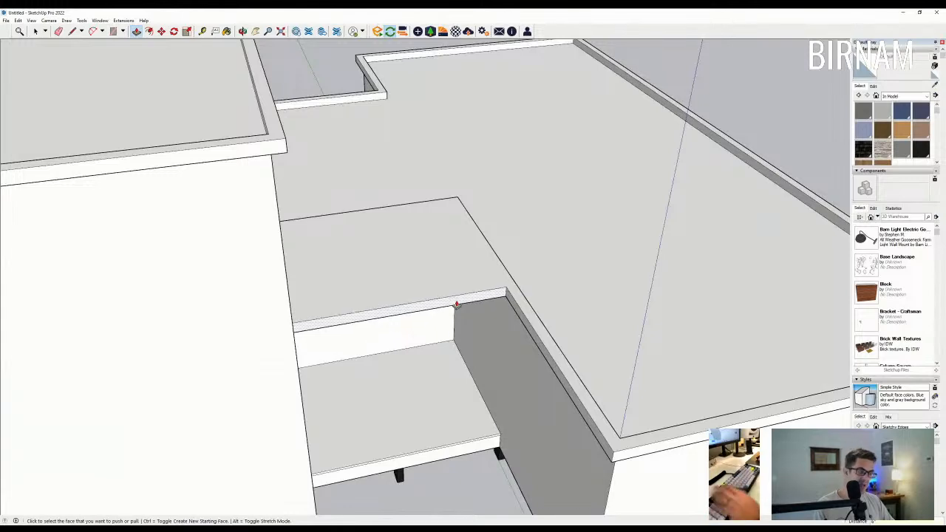
- Draw a small 45-degree guide triangle at the low roof's front corner beside the deck and erase its surplus lines
{"action": "scroll", "coordinate": [445, 299], "scroll_direction": "down", "scroll_amount": 3}
{"action": "middle_click_drag", "start_coordinate": [444, 300], "coordinate": [469, 316]}
{"action": "scroll", "coordinate": [468, 316], "scroll_direction": "down", "scroll_amount": 3}
{"action": "key", "text": "l"}
{"action": "scroll", "coordinate": [498, 328], "scroll_direction": "up", "scroll_amount": 1}
{"action": "left_click", "coordinate": [490, 335]}
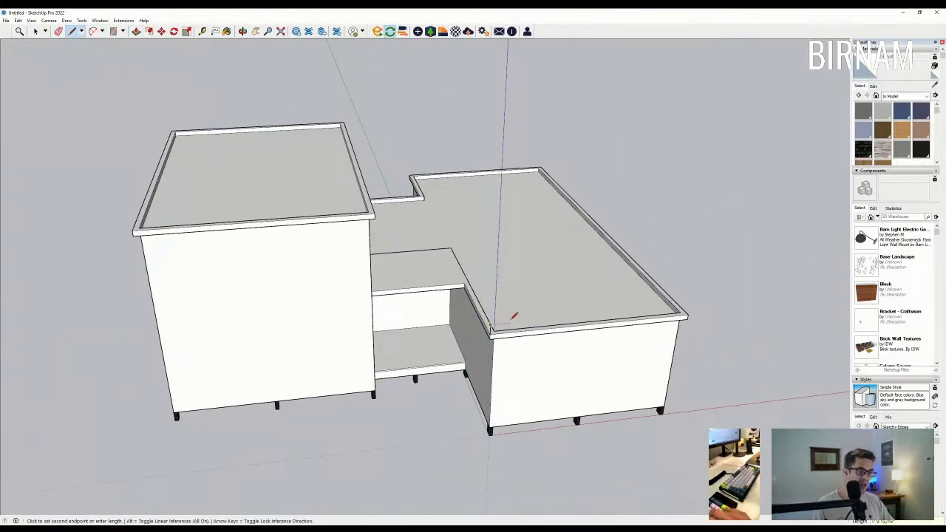
{"action": "scroll", "coordinate": [514, 315], "scroll_direction": "up", "scroll_amount": 2}
{"action": "scroll", "coordinate": [492, 326], "scroll_direction": "up", "scroll_amount": 1}
{"action": "key", "text": "e"}
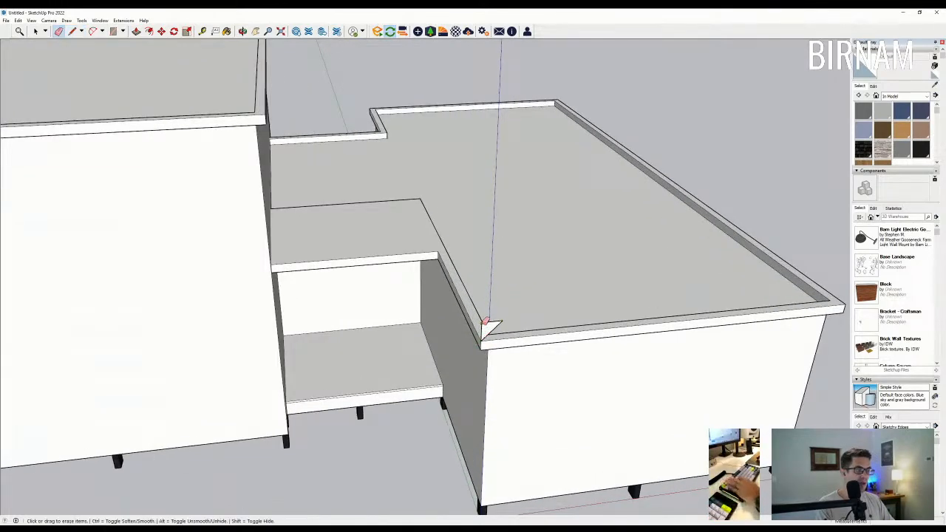
- Draw a long sloping gable line from the low roof's front corner along the guide diagonal
{"action": "scroll", "coordinate": [491, 322], "scroll_direction": "down", "scroll_amount": 2}
{"action": "key", "text": "l"}
{"action": "left_click", "coordinate": [492, 323]}
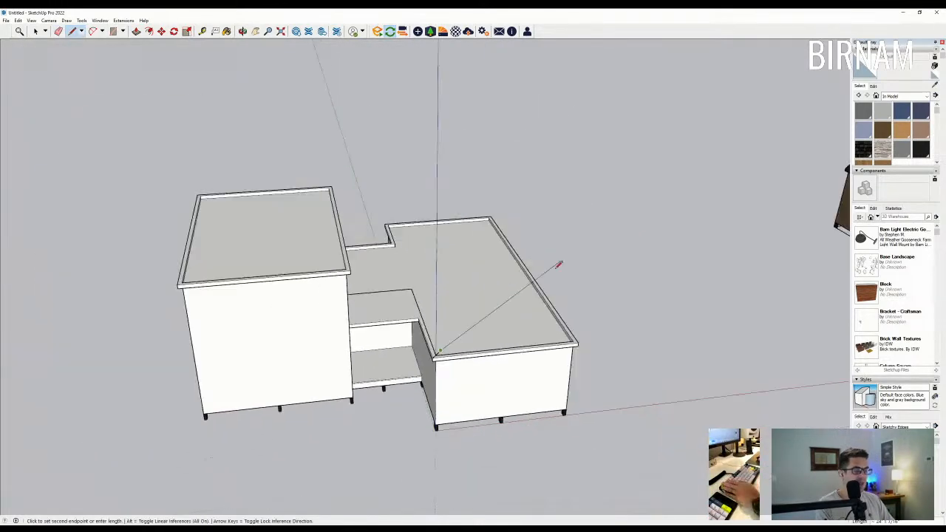
{"action": "scroll", "coordinate": [492, 322], "scroll_direction": "down", "scroll_amount": 2}
{"action": "left_click", "coordinate": [589, 211]}
- Draw a mirrored 45-degree guide at the low roof's outer front corner and erase its surplus lines
{"action": "scroll", "coordinate": [602, 314], "scroll_direction": "up", "scroll_amount": 4}
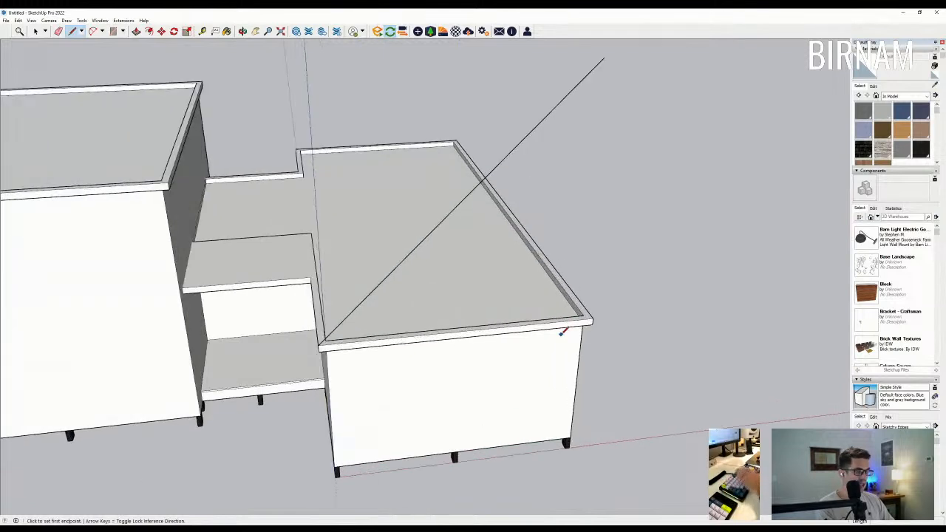
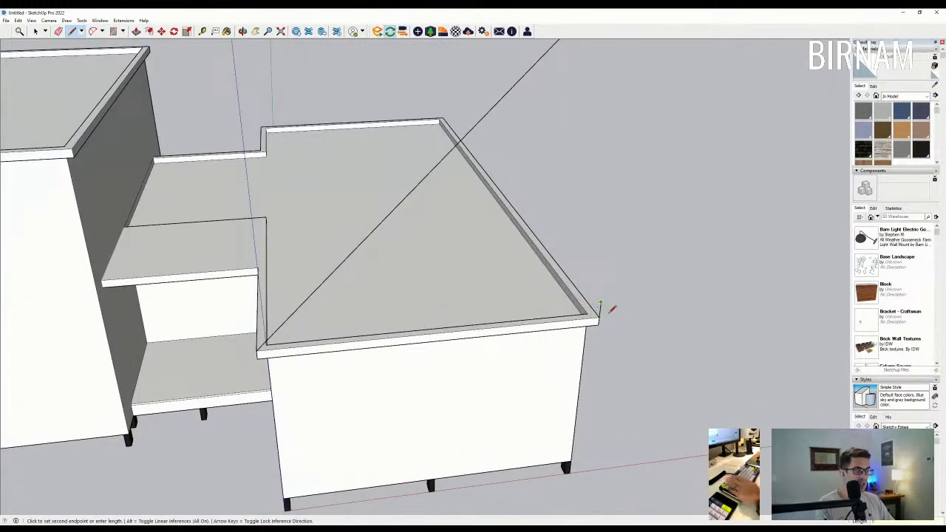
{"action": "scroll", "coordinate": [600, 304], "scroll_direction": "up", "scroll_amount": 2}
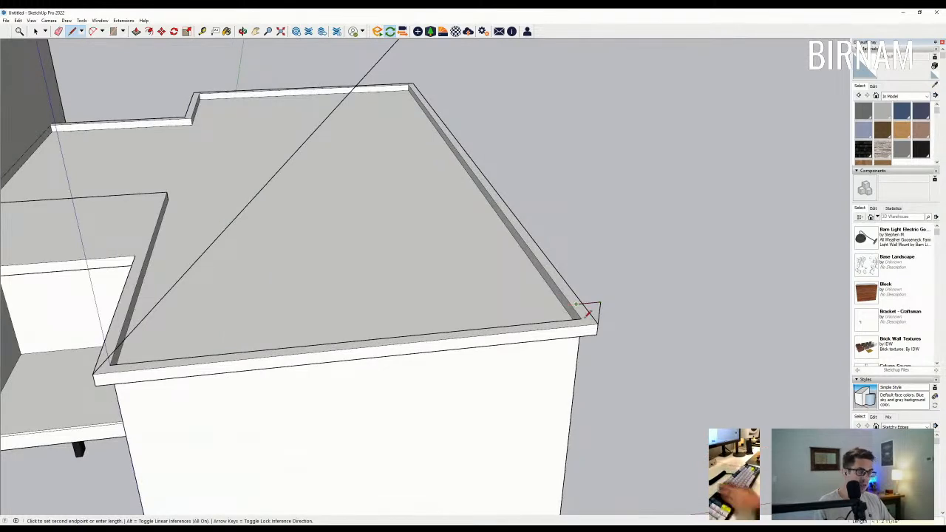
{"action": "left_click", "coordinate": [600, 319]}
{"action": "key", "text": "e"}
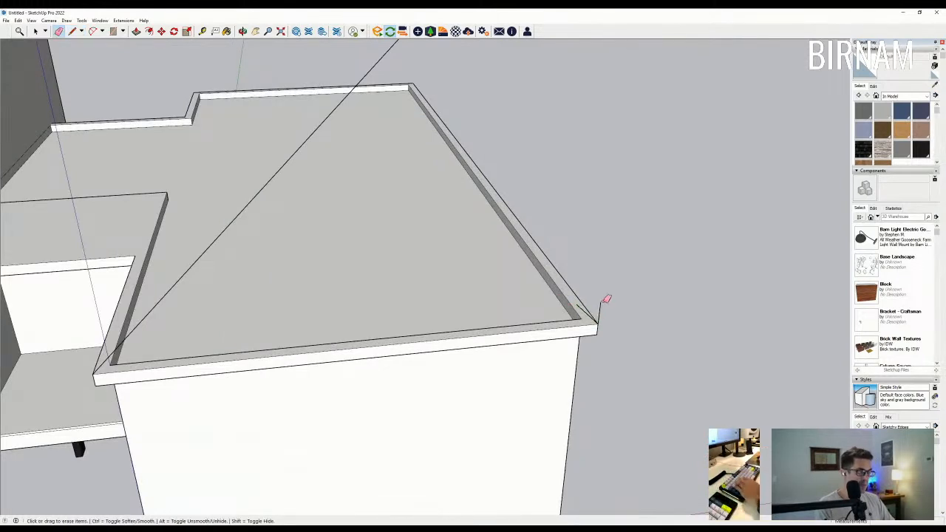
{"action": "middle_click_drag", "start_coordinate": [599, 301], "coordinate": [560, 308]}
- Draw the opposite gable slope to meet the first line at a peak and erase the overrun beyond it
{"action": "scroll", "coordinate": [560, 308], "scroll_direction": "down", "scroll_amount": 3}
{"action": "key", "text": "l"}
{"action": "left_click", "coordinate": [524, 308]}
{"action": "scroll", "coordinate": [333, 180], "scroll_direction": "down", "scroll_amount": 3}
{"action": "left_click", "coordinate": [358, 189]}
{"action": "key", "text": "e"}
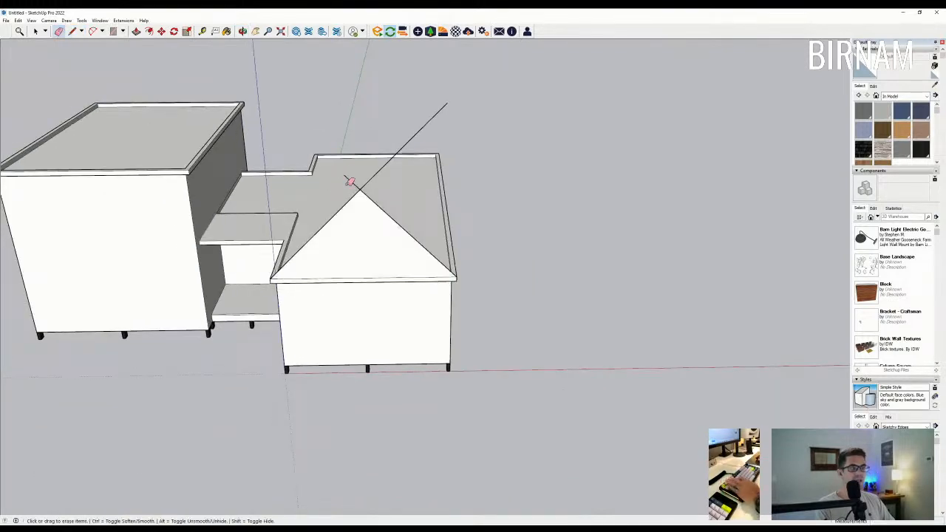
{"action": "middle_click_drag", "start_coordinate": [380, 199], "coordinate": [331, 259]}
- Extrude the front gable back along the full length of the low volume
{"action": "key", "text": "p"}
{"action": "left_click", "coordinate": [333, 258]}
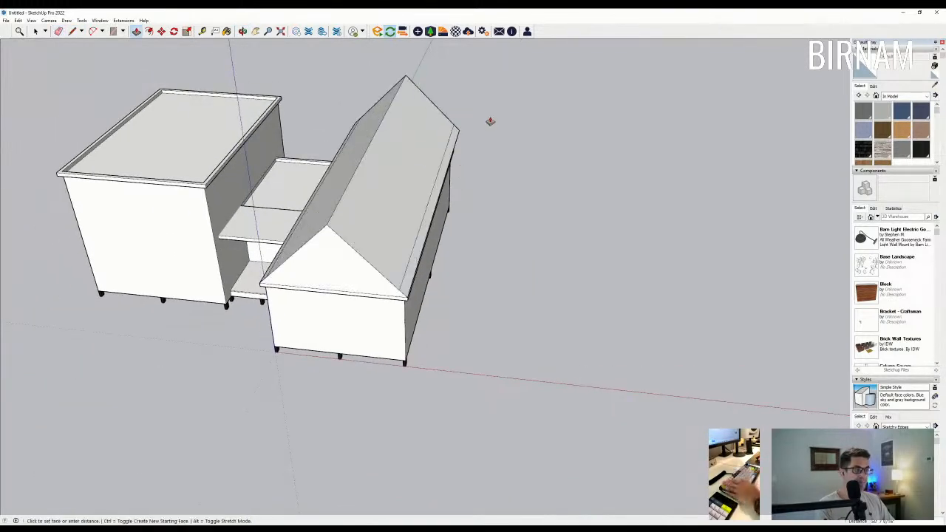
{"action": "left_click", "coordinate": [453, 150]}
{"action": "mouse_move", "coordinate": [452, 150]}
{"action": "middle_mouse_down"}
{"action": "mouse_move", "coordinate": [367, 220]}
{"action": "mouse_move", "coordinate": [357, 283]}
{"action": "middle_mouse_up"}
- Draw a small angled guide where the deck roof's front edge meets the low volume's eave and erase its surplus lines
{"action": "key", "text": "e"}
{"action": "key", "text": "l"}
{"action": "scroll", "coordinate": [345, 291], "scroll_direction": "up", "scroll_amount": 3}
{"action": "left_click", "coordinate": [337, 291]}
{"action": "scroll", "coordinate": [334, 270], "scroll_direction": "up", "scroll_amount": 2}
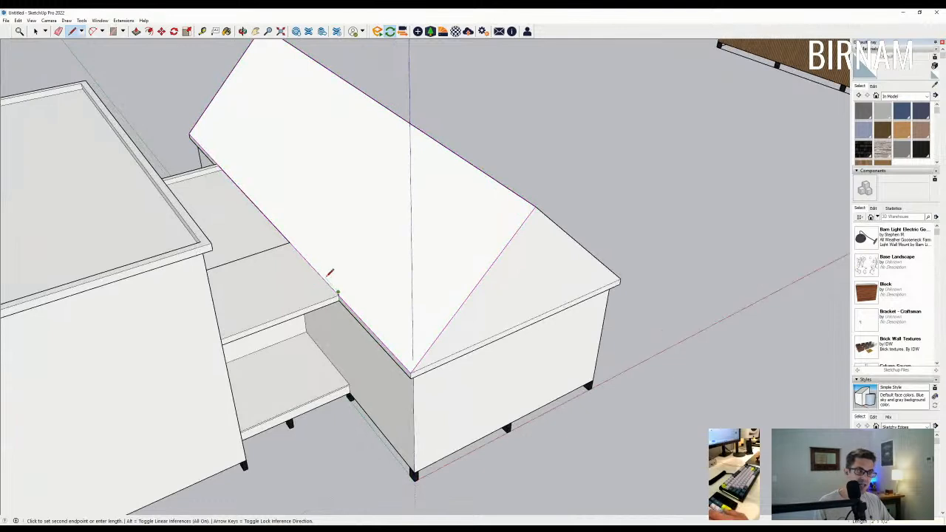
{"action": "scroll", "coordinate": [329, 272], "scroll_direction": "up", "scroll_amount": 2}
{"action": "key", "text": "e"}
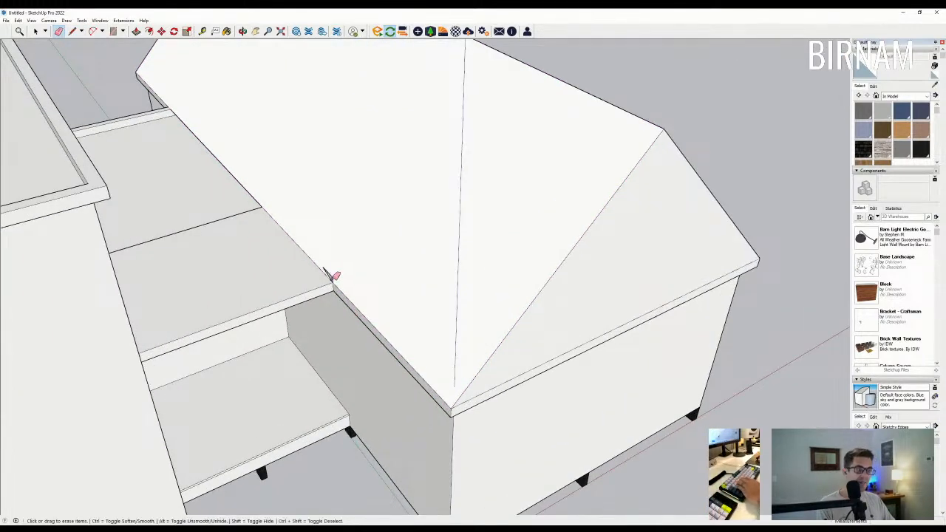
{"action": "scroll", "coordinate": [336, 275], "scroll_direction": "down", "scroll_amount": 3}
- Draw a matching angled guide at the connecting roof's rear corner against the low volume's eave
{"action": "key", "text": "l"}
{"action": "scroll", "coordinate": [206, 139], "scroll_direction": "up", "scroll_amount": 3}
{"action": "left_click", "coordinate": [206, 142]}
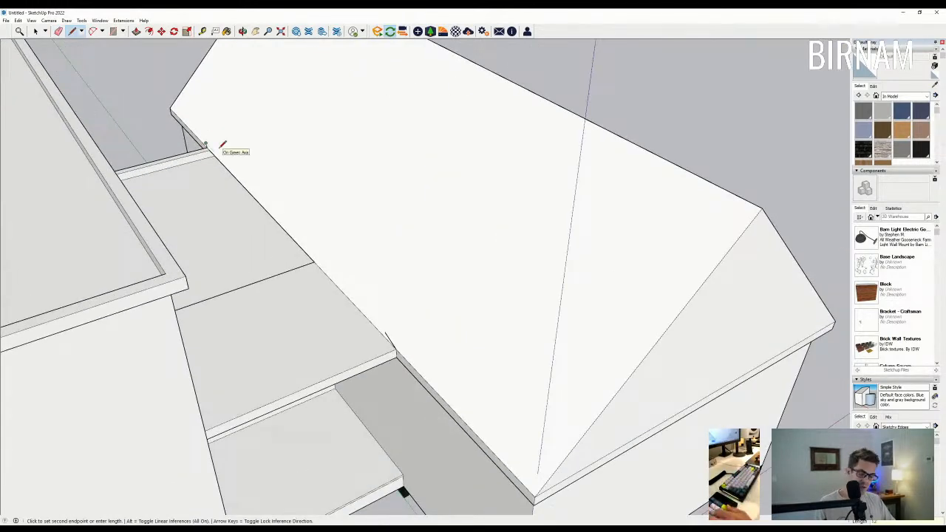
{"action": "scroll", "coordinate": [207, 143], "scroll_direction": "up", "scroll_amount": 3}
{"action": "key", "text": "e"}
{"action": "scroll", "coordinate": [222, 149], "scroll_direction": "down", "scroll_amount": 5}
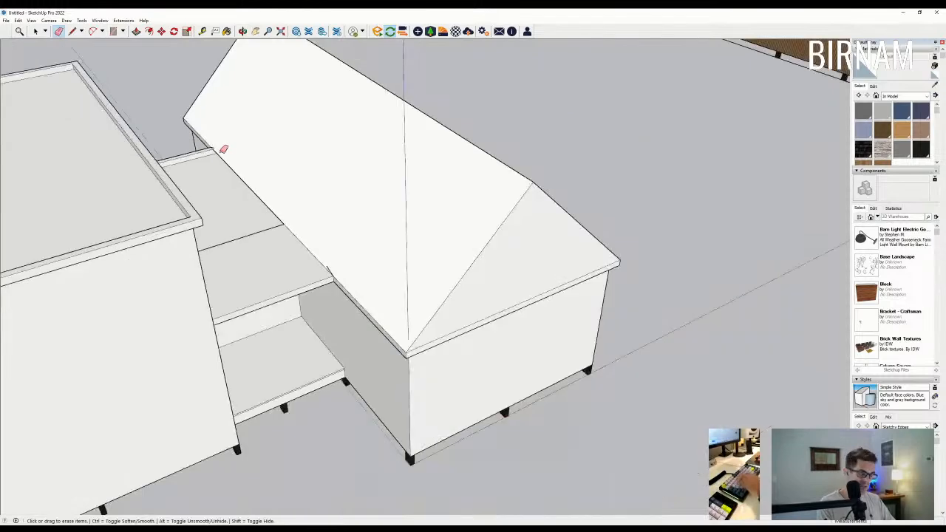
{"action": "scroll", "coordinate": [222, 151], "scroll_direction": "down", "scroll_amount": 1}
- Draw two slope lines from the connecting roof's front and rear corners to form a cross gable and trim the overrun
{"action": "key", "text": "k"}
{"action": "key", "text": "l"}
{"action": "key", "text": "k"}
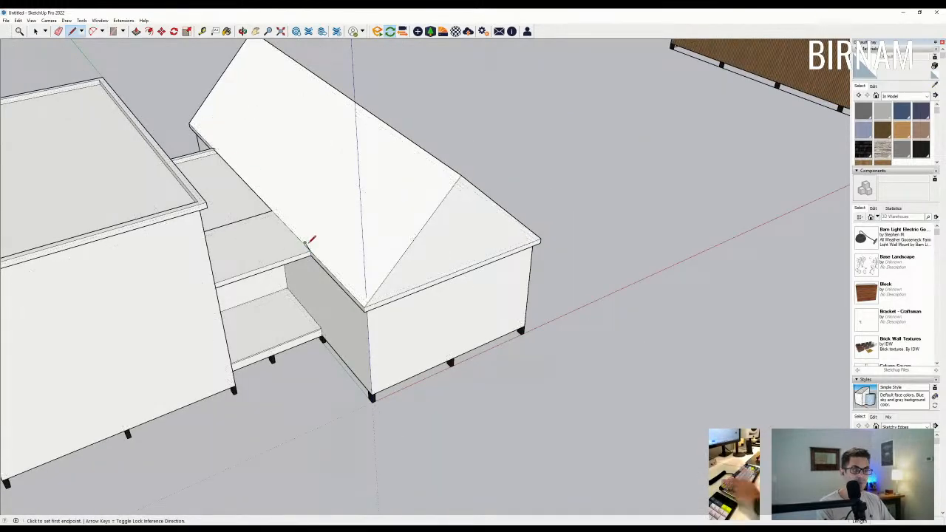
{"action": "scroll", "coordinate": [206, 126], "scroll_direction": "down", "scroll_amount": 2}
{"action": "scroll", "coordinate": [212, 131], "scroll_direction": "up", "scroll_amount": 2}
{"action": "left_click", "coordinate": [212, 132]}
{"action": "middle_click_drag", "start_coordinate": [262, 118], "coordinate": [400, 218]}
{"action": "scroll", "coordinate": [202, 334], "scroll_direction": "up", "scroll_amount": 2}
{"action": "key", "text": "Escape"}
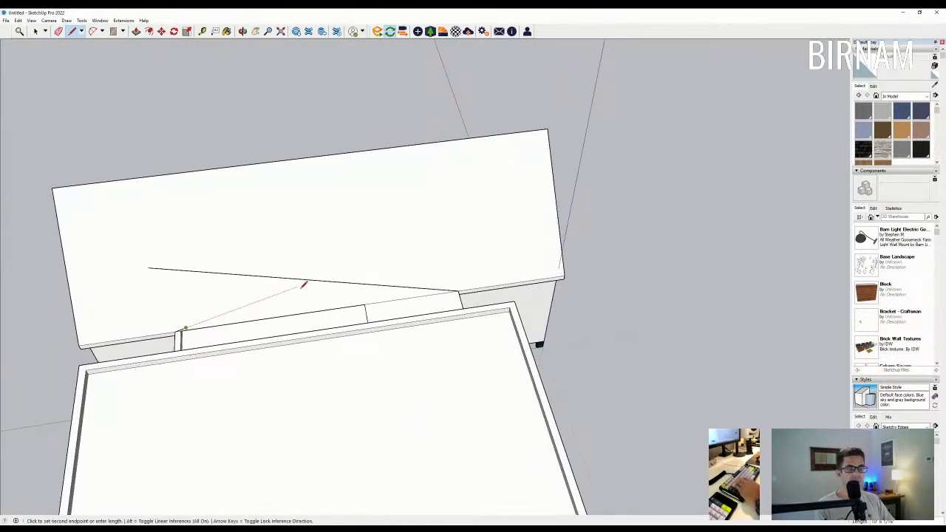
{"action": "left_click", "coordinate": [330, 274]}
{"action": "key", "text": "e"}
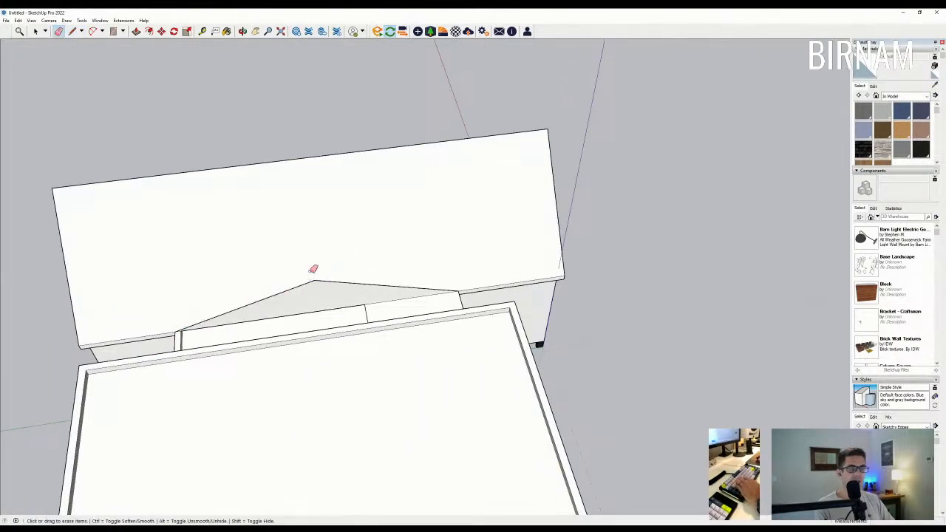
- Join the cross gable's peak to the low roof's slope and extend the gable across to the tall box
{"action": "middle_click_drag", "start_coordinate": [313, 269], "coordinate": [365, 276]}
{"action": "key", "text": "l"}
{"action": "left_click", "coordinate": [330, 293]}
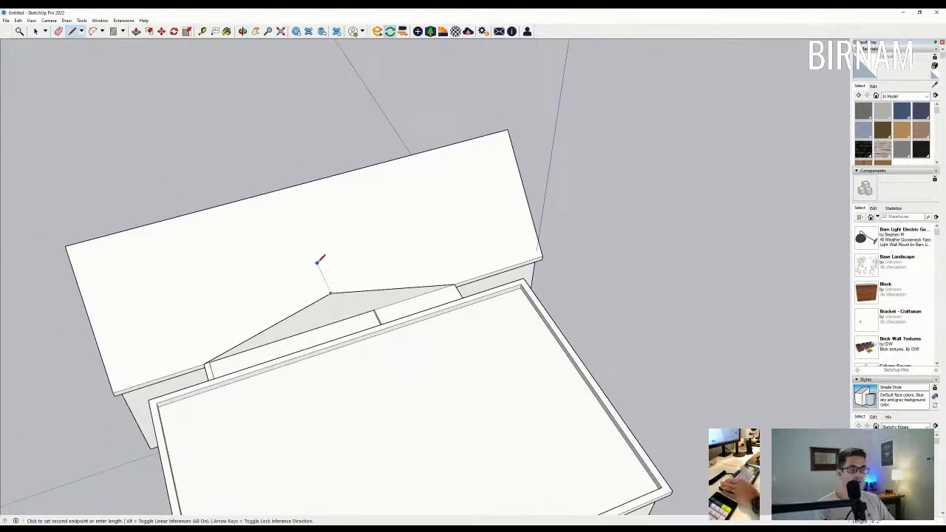
{"action": "left_click", "coordinate": [209, 361]}
{"action": "mouse_move", "coordinate": [362, 302]}
{"action": "middle_mouse_down"}
{"action": "mouse_move", "coordinate": [286, 256]}
{"action": "mouse_move", "coordinate": [192, 229]}
{"action": "middle_mouse_up"}
{"action": "left_click", "coordinate": [320, 242]}
{"action": "left_click", "coordinate": [416, 297]}
{"action": "mouse_move", "coordinate": [416, 296]}
{"action": "middle_mouse_down"}
{"action": "mouse_move", "coordinate": [367, 185]}
{"action": "mouse_move", "coordinate": [484, 202]}
{"action": "mouse_move", "coordinate": [377, 214]}
{"action": "middle_mouse_up"}
{"action": "key", "text": "p"}
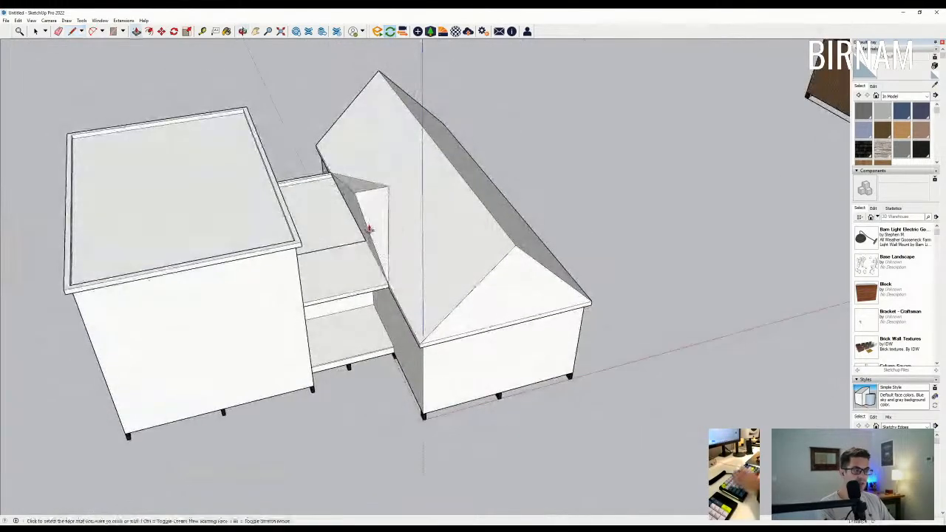
{"action": "middle_click_drag", "start_coordinate": [302, 313], "coordinate": [317, 266]}
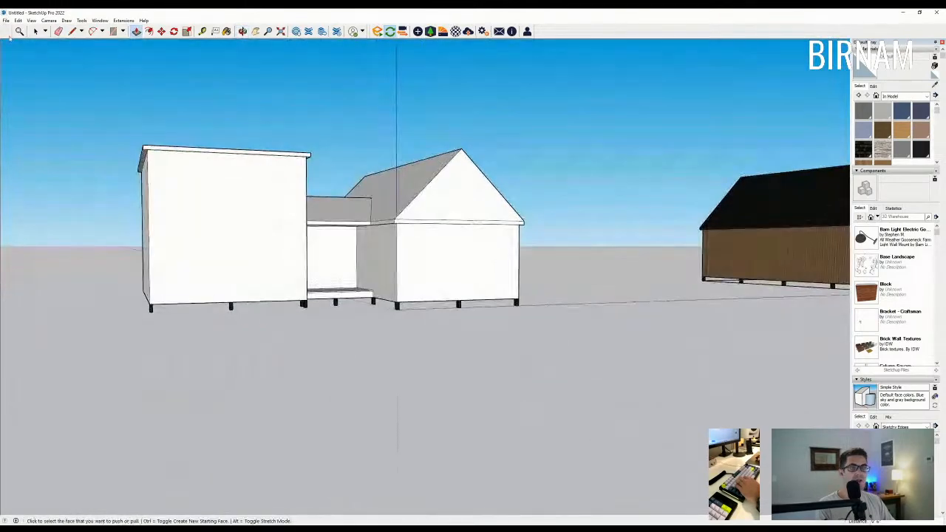
- Copy the low volume's front gable face onto both front corners of the tall box's roof
{"action": "left_click", "coordinate": [451, 206]}
{"action": "middle_click_drag", "start_coordinate": [450, 206], "coordinate": [435, 266]}
{"action": "key", "text": "m"}
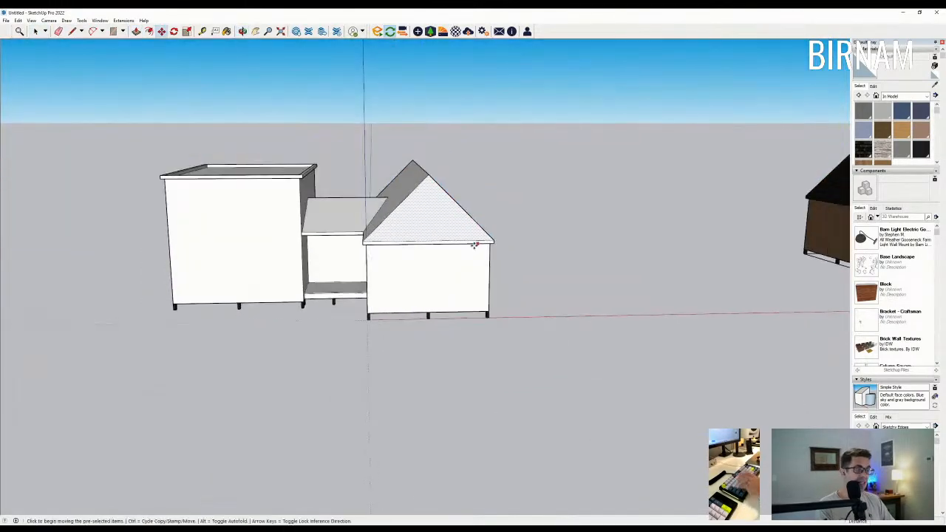
{"action": "left_click", "coordinate": [491, 241]}
{"action": "left_click", "coordinate": [313, 175]}
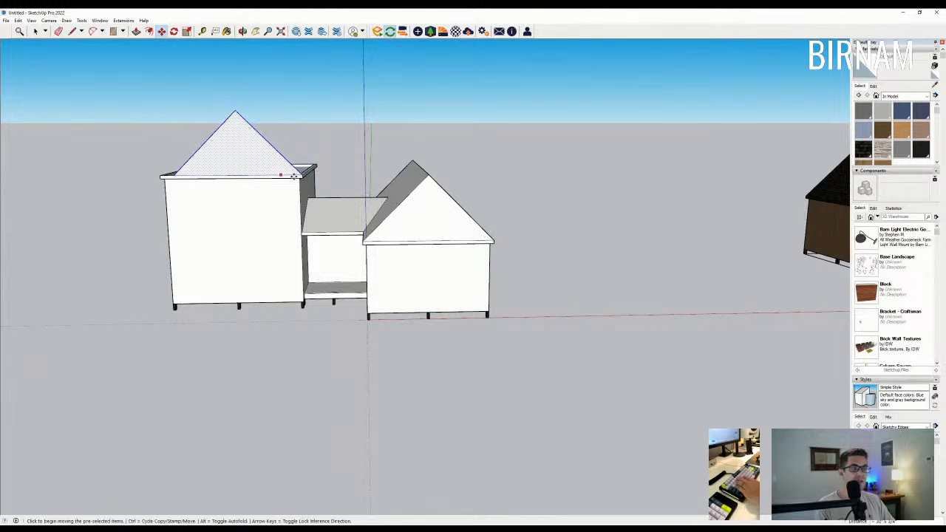
{"action": "scroll", "coordinate": [171, 177], "scroll_direction": "up", "scroll_amount": 2}
{"action": "left_click", "coordinate": [175, 176]}
{"action": "left_click", "coordinate": [158, 175]}
- Erase the overlapping inner edges of the two gable copies, leaving only the outer slope lines
{"action": "key", "text": "e"}
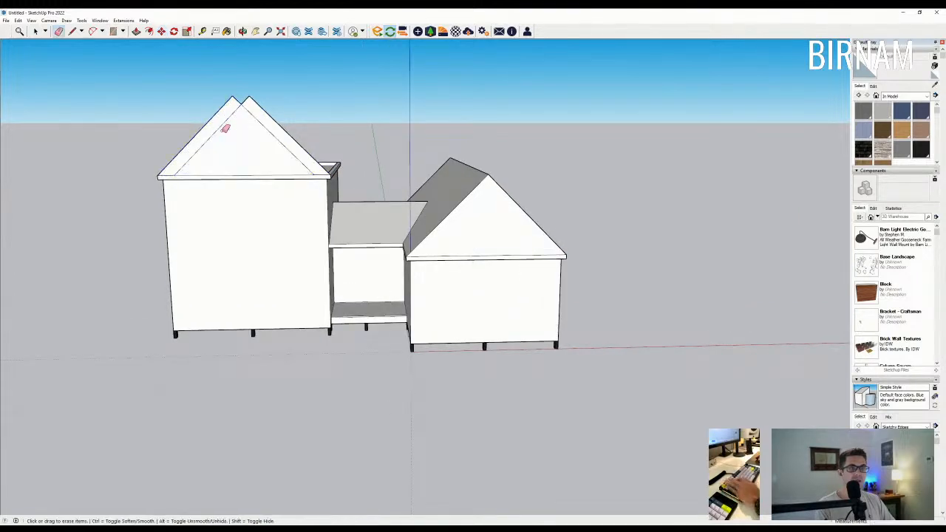
{"action": "left_click", "coordinate": [239, 102]}
{"action": "left_click", "coordinate": [244, 108]}
{"action": "middle_click_drag", "start_coordinate": [247, 115], "coordinate": [253, 135]}
{"action": "scroll", "coordinate": [253, 136], "scroll_direction": "down", "scroll_amount": 1}
- Extend the tall box's two slope lines until they meet at a peak and erase the overrun
{"action": "key", "text": "l"}
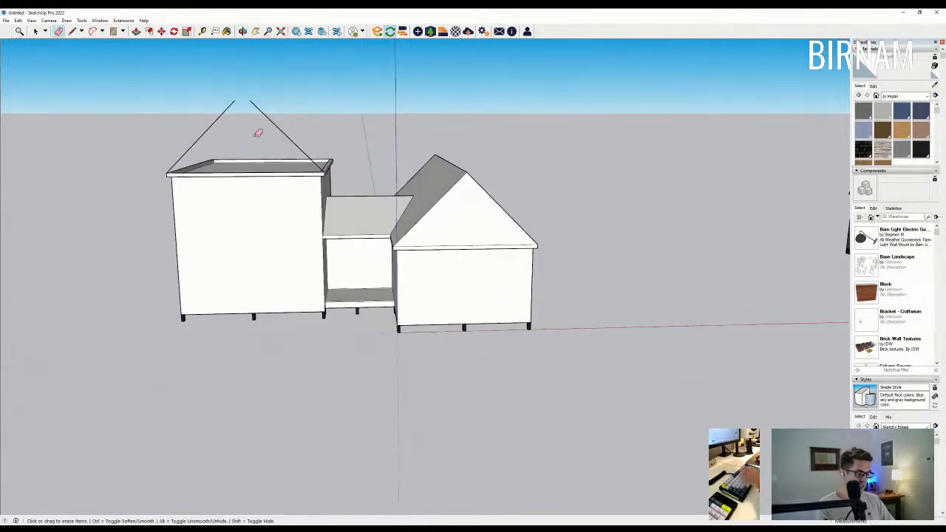
{"action": "left_click", "coordinate": [250, 101]}
{"action": "left_click", "coordinate": [227, 79]}
{"action": "key", "text": "Escape"}
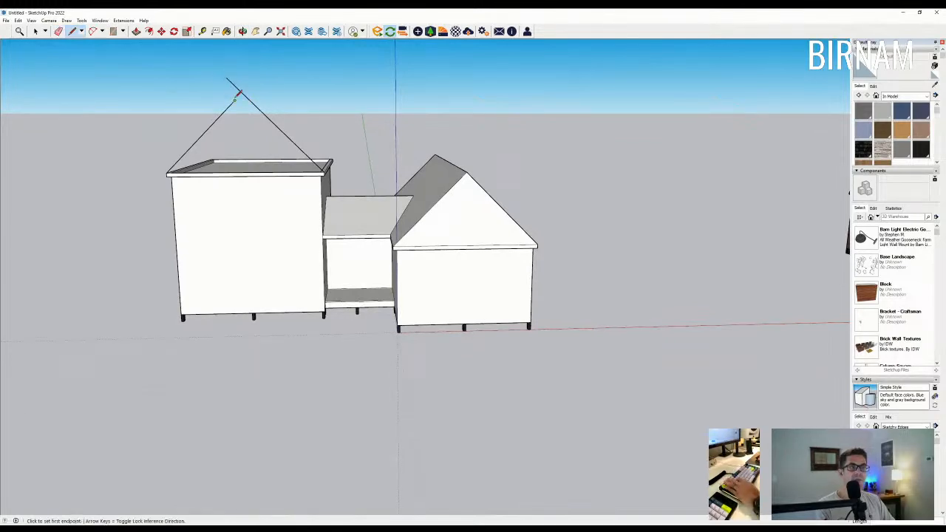
{"action": "left_click", "coordinate": [241, 92]}
{"action": "key", "text": "e"}
- Extrude the tall box's gable back to the rear edge of its roof
{"action": "mouse_move", "coordinate": [251, 85]}
{"action": "middle_mouse_down"}
{"action": "mouse_move", "coordinate": [583, 211]}
{"action": "mouse_move", "coordinate": [500, 281]}
{"action": "mouse_move", "coordinate": [500, 229]}
{"action": "mouse_move", "coordinate": [510, 217]}
{"action": "middle_mouse_up"}
{"action": "key", "text": "p"}
{"action": "left_click", "coordinate": [510, 217]}
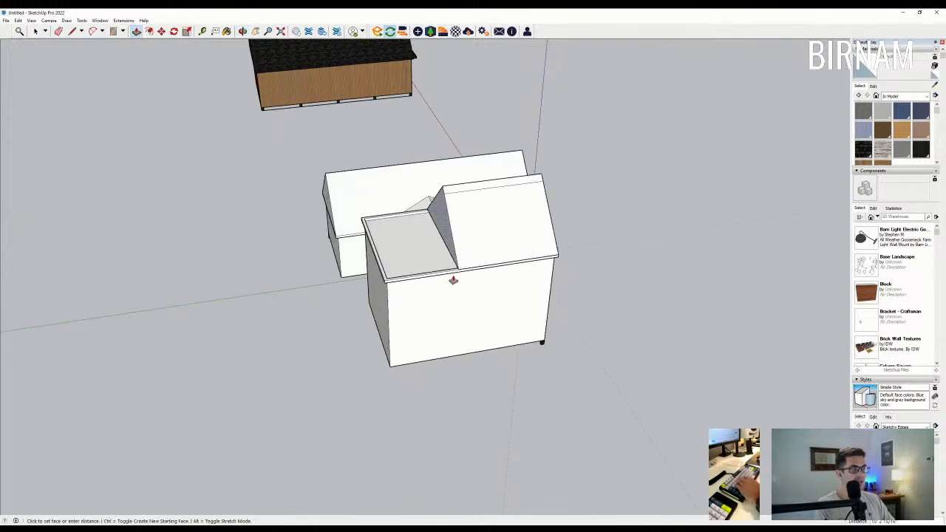
{"action": "left_click", "coordinate": [383, 285]}
{"action": "scroll", "coordinate": [416, 178], "scroll_direction": "up", "scroll_amount": 1}
- Erase the leftover seam line along the tall roof's outer slope
{"action": "key", "text": "e"}
{"action": "left_click", "coordinate": [422, 202]}
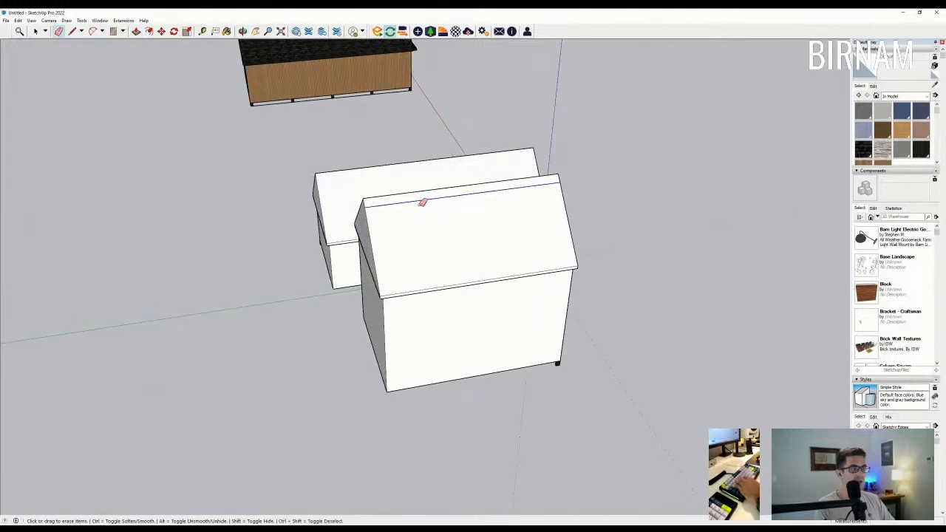
{"action": "middle_click_drag", "start_coordinate": [422, 202], "coordinate": [232, 200]}
- Erase the leftover lines between the gables and the eave bands on the tall and low volumes
{"action": "scroll", "coordinate": [354, 215], "scroll_direction": "up", "scroll_amount": 1}
{"action": "scroll", "coordinate": [351, 180], "scroll_direction": "up", "scroll_amount": 1}
{"action": "left_click", "coordinate": [365, 273]}
{"action": "key", "text": "ctrl+z"}
{"action": "left_click", "coordinate": [361, 269]}
{"action": "scroll", "coordinate": [314, 303], "scroll_direction": "down", "scroll_amount": 2}
{"action": "middle_click_drag", "start_coordinate": [308, 317], "coordinate": [310, 248]}
{"action": "scroll", "coordinate": [464, 278], "scroll_direction": "up", "scroll_amount": 1}
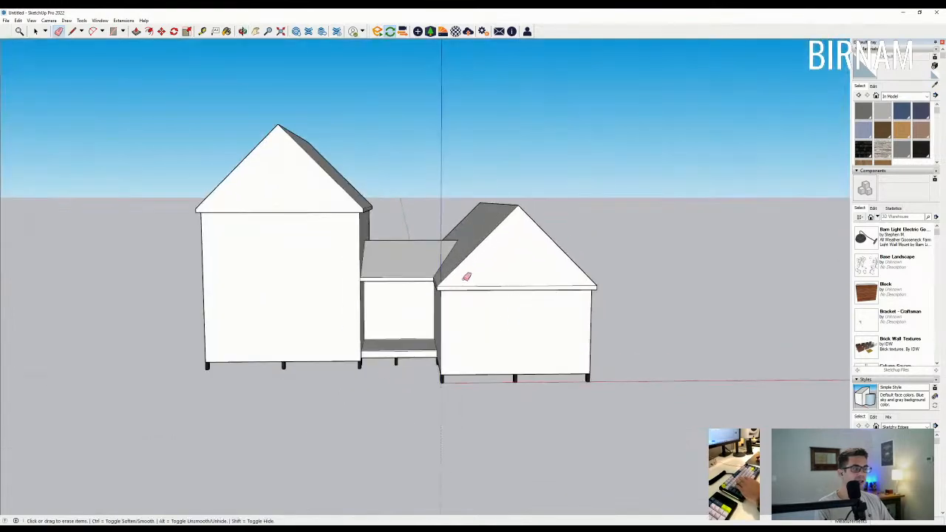
{"action": "left_click", "coordinate": [485, 283]}
{"action": "mouse_move", "coordinate": [485, 284]}
{"action": "middle_mouse_down"}
{"action": "mouse_move", "coordinate": [197, 274]}
{"action": "mouse_move", "coordinate": [318, 244]}
{"action": "middle_mouse_up"}
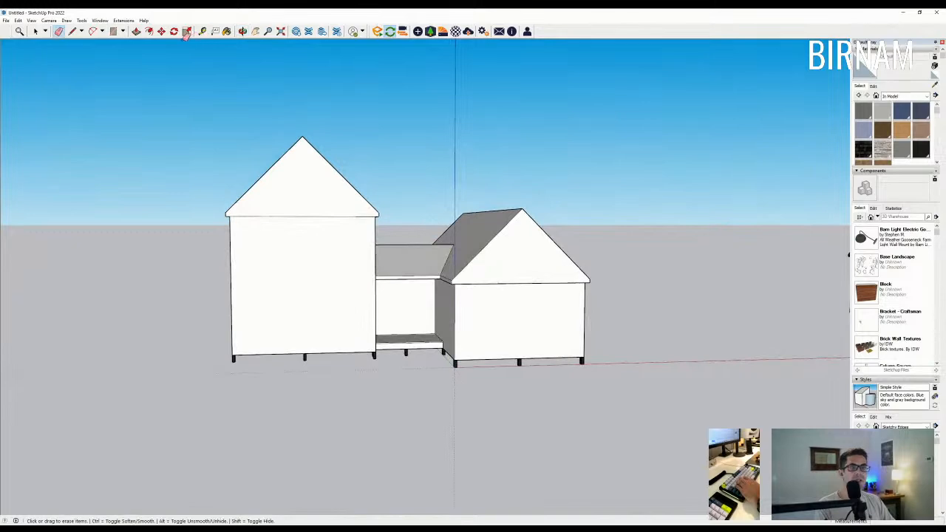
- Offset the tall gable's outline inward and clean up the offset so the inner triangle ends at the eave
{"action": "left_click", "coordinate": [148, 32]}
{"action": "scroll", "coordinate": [298, 248], "scroll_direction": "up", "scroll_amount": 3}
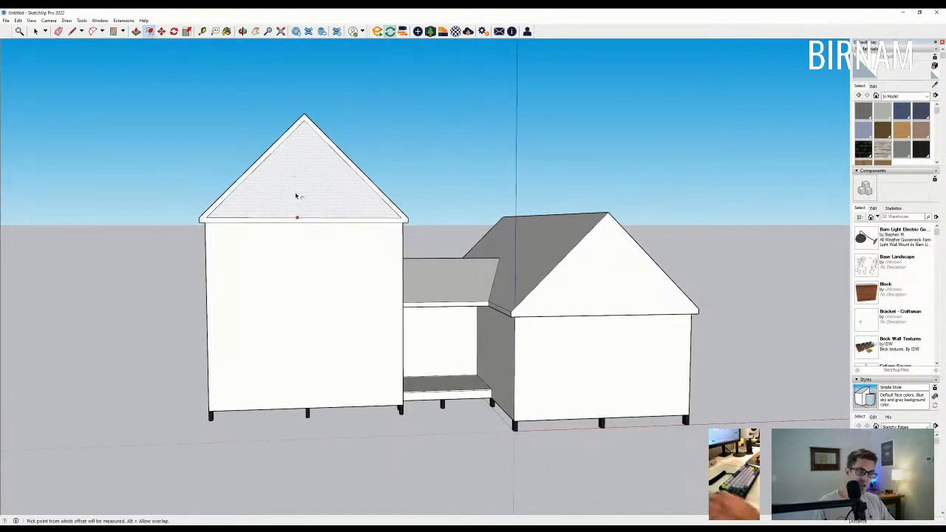
{"action": "key", "text": "l"}
{"action": "scroll", "coordinate": [222, 221], "scroll_direction": "up", "scroll_amount": 2}
{"action": "key", "text": "e"}
{"action": "scroll", "coordinate": [316, 219], "scroll_direction": "down", "scroll_amount": 2}
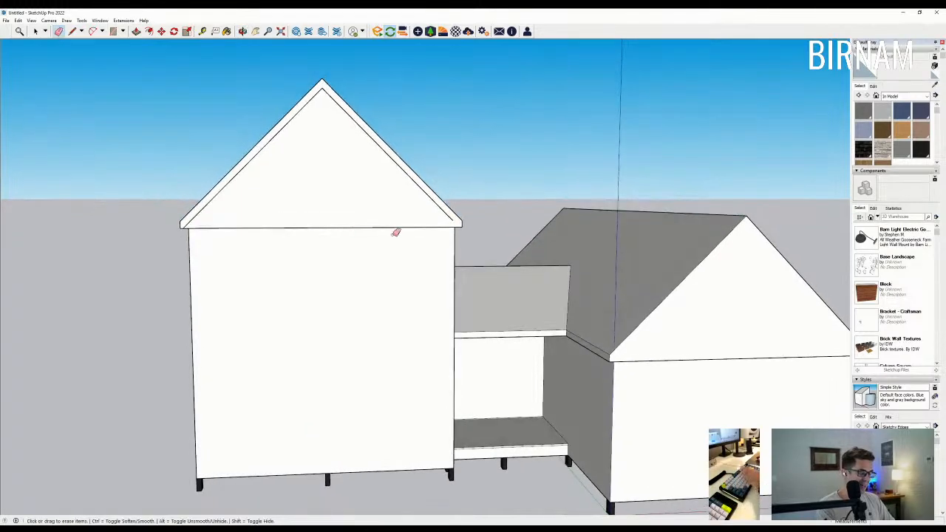
- Recess the tall gable's inner face behind the roof rim to line up with the front wall
{"action": "key", "text": "l"}
{"action": "scroll", "coordinate": [441, 218], "scroll_direction": "up", "scroll_amount": 3}
{"action": "mouse_move", "coordinate": [481, 232]}
{"action": "middle_mouse_down"}
{"action": "mouse_move", "coordinate": [451, 266]}
{"action": "mouse_move", "coordinate": [372, 244]}
{"action": "mouse_move", "coordinate": [483, 205]}
{"action": "middle_mouse_up"}
{"action": "key", "text": "p"}
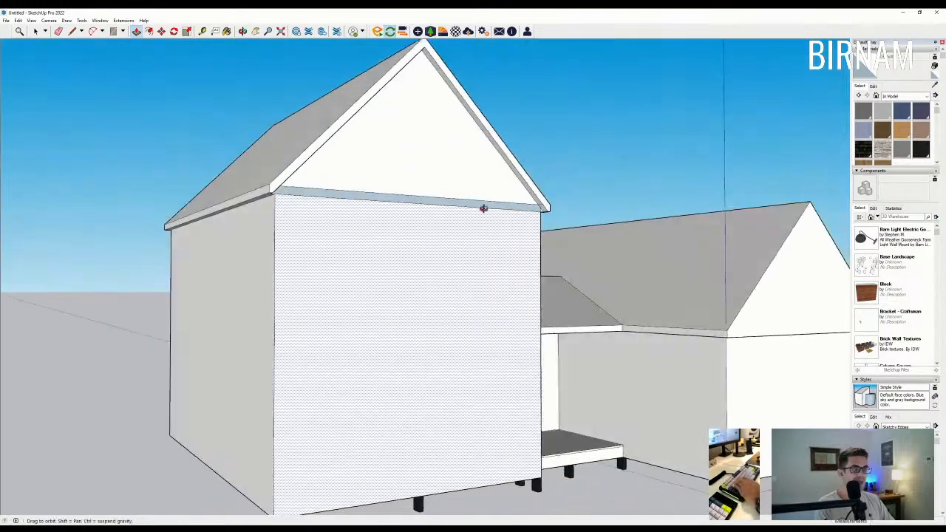
{"action": "scroll", "coordinate": [484, 199], "scroll_direction": "up", "scroll_amount": 2}
- Erase the leftover line between the tall gable's recessed face and the front wall below it
{"action": "key", "text": "e"}
{"action": "scroll", "coordinate": [480, 182], "scroll_direction": "up", "scroll_amount": 2}
{"action": "left_click", "coordinate": [572, 206]}
{"action": "scroll", "coordinate": [581, 201], "scroll_direction": "up", "scroll_amount": 1}
{"action": "scroll", "coordinate": [496, 264], "scroll_direction": "down", "scroll_amount": 3}
{"action": "middle_click_drag", "start_coordinate": [496, 264], "coordinate": [27, 259]}
{"action": "scroll", "coordinate": [190, 249], "scroll_direction": "up", "scroll_amount": 3}
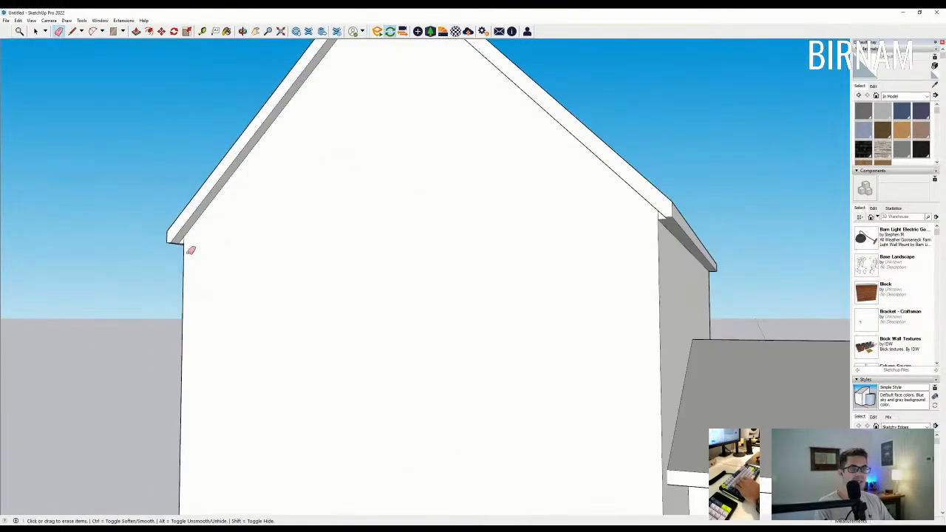
{"action": "scroll", "coordinate": [230, 278], "scroll_direction": "down", "scroll_amount": 4}
{"action": "scroll", "coordinate": [375, 332], "scroll_direction": "down", "scroll_amount": 4}
{"action": "middle_click_drag", "start_coordinate": [228, 352], "coordinate": [110, 48]}
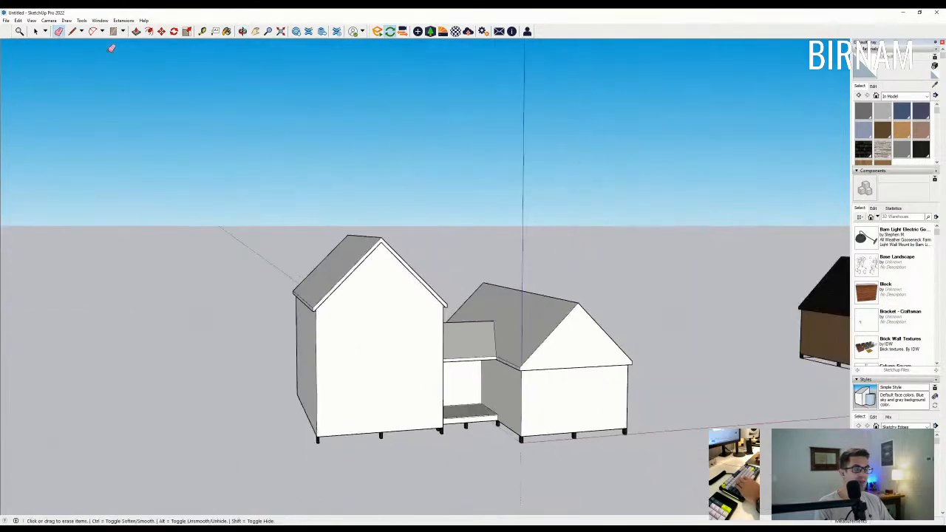
- Offset the low gable's outline inward and clean up the offset so the inner triangle runs down to the eave line
{"action": "left_click", "coordinate": [149, 33]}
{"action": "scroll", "coordinate": [527, 359], "scroll_direction": "down", "scroll_amount": 1}
{"action": "scroll", "coordinate": [532, 342], "scroll_direction": "up", "scroll_amount": 4}
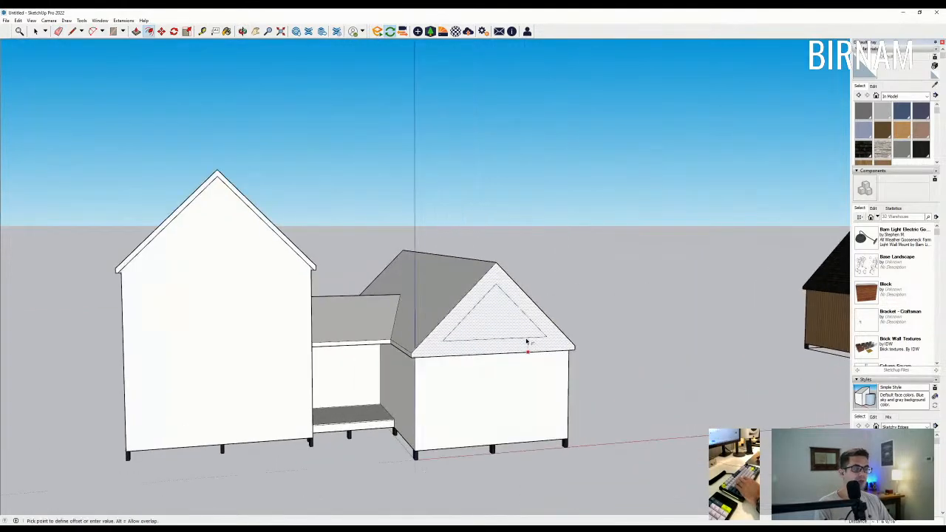
{"action": "key", "text": "l"}
{"action": "scroll", "coordinate": [412, 355], "scroll_direction": "up", "scroll_amount": 3}
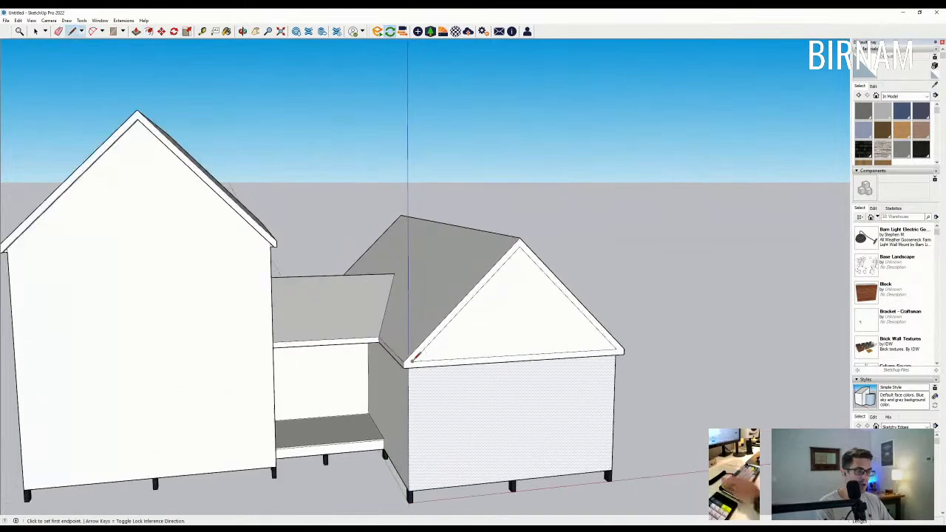
{"action": "left_click", "coordinate": [409, 359]}
{"action": "key", "text": "e"}
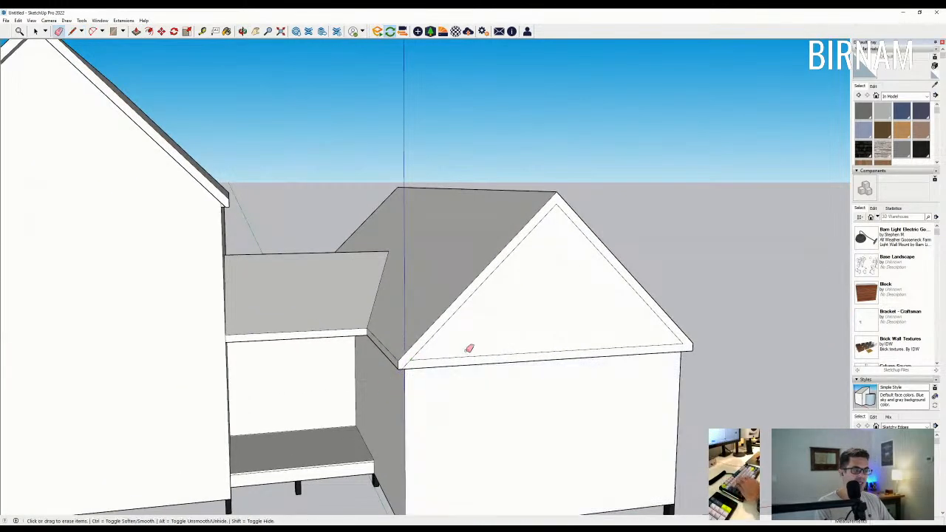
{"action": "left_click", "coordinate": [480, 355]}
{"action": "middle_click_drag", "start_coordinate": [523, 361], "coordinate": [515, 381]}
{"action": "key", "text": "l"}
{"action": "scroll", "coordinate": [621, 360], "scroll_direction": "up", "scroll_amount": 3}
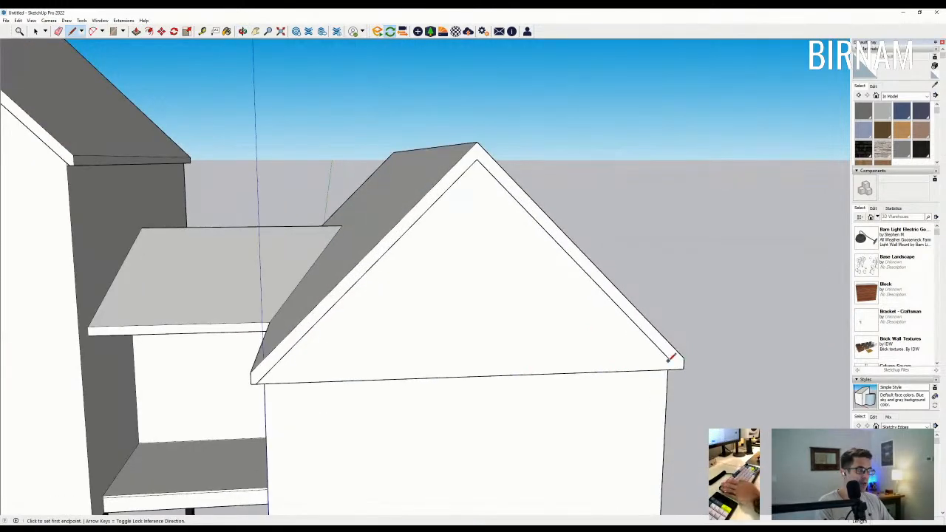
{"action": "key", "text": "e"}
{"action": "middle_click_drag", "start_coordinate": [699, 370], "coordinate": [631, 398]}
- Recess the low gable's inner face behind the roof rim and erase its seam with the front wall
{"action": "key", "text": "p"}
{"action": "left_click", "coordinate": [597, 367]}
{"action": "left_click", "coordinate": [566, 379]}
{"action": "key", "text": "e"}
{"action": "left_click_drag", "start_coordinate": [564, 382], "coordinate": [566, 353]}
{"action": "scroll", "coordinate": [600, 358], "scroll_direction": "down", "scroll_amount": 3}
{"action": "scroll", "coordinate": [603, 353], "scroll_direction": "up", "scroll_amount": 8}
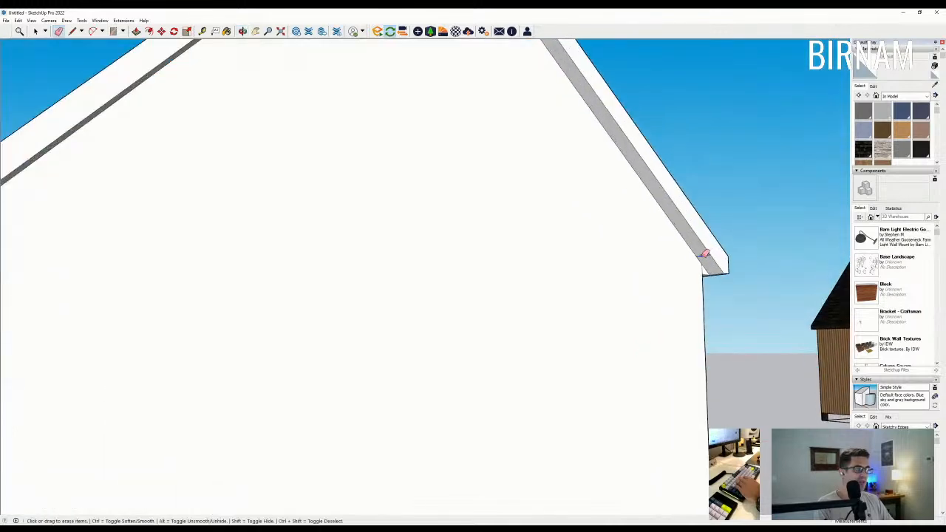
{"action": "scroll", "coordinate": [695, 262], "scroll_direction": "down", "scroll_amount": 3}
{"action": "scroll", "coordinate": [179, 253], "scroll_direction": "up", "scroll_amount": 3}
{"action": "middle_click_drag", "start_coordinate": [353, 306], "coordinate": [471, 355]}
{"action": "scroll", "coordinate": [217, 259], "scroll_direction": "down", "scroll_amount": 4}
{"action": "scroll", "coordinate": [470, 354], "scroll_direction": "down", "scroll_amount": 6}
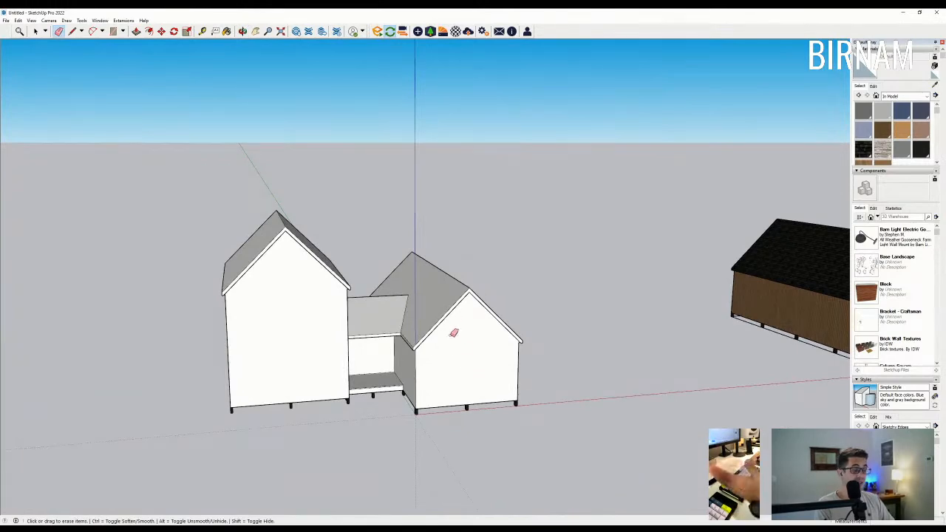
- Outline a 1' high beam profile under the roof on the low volume's side wall, above the deck's front corner, erasing the excess vertical line
{"action": "scroll", "coordinate": [458, 401], "scroll_direction": "up", "scroll_amount": 3}
{"action": "middle_click_drag", "start_coordinate": [458, 401], "coordinate": [483, 227]}
{"action": "scroll", "coordinate": [290, 312], "scroll_direction": "up", "scroll_amount": 3}
{"action": "key", "text": "l"}
{"action": "scroll", "coordinate": [395, 337], "scroll_direction": "up", "scroll_amount": 1}
{"action": "middle_click_drag", "start_coordinate": [396, 337], "coordinate": [366, 405]}
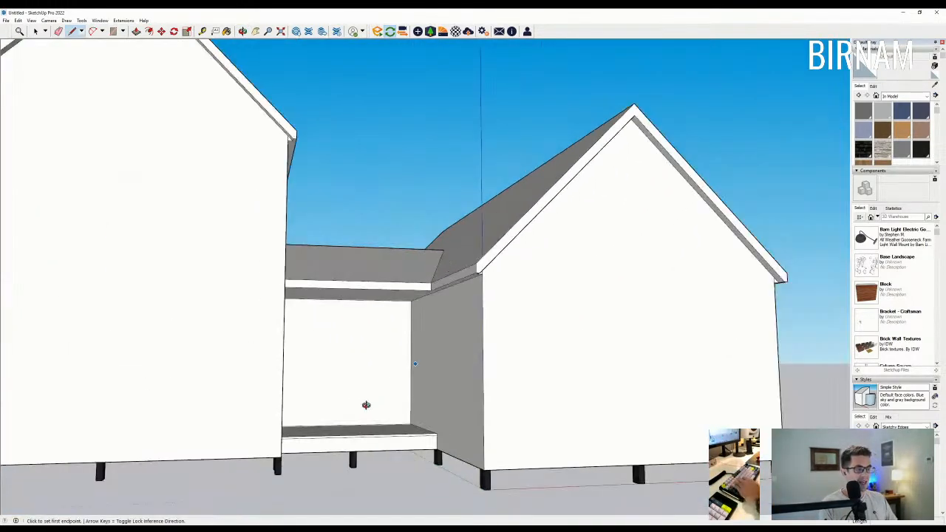
{"action": "scroll", "coordinate": [414, 399], "scroll_direction": "down", "scroll_amount": 6}
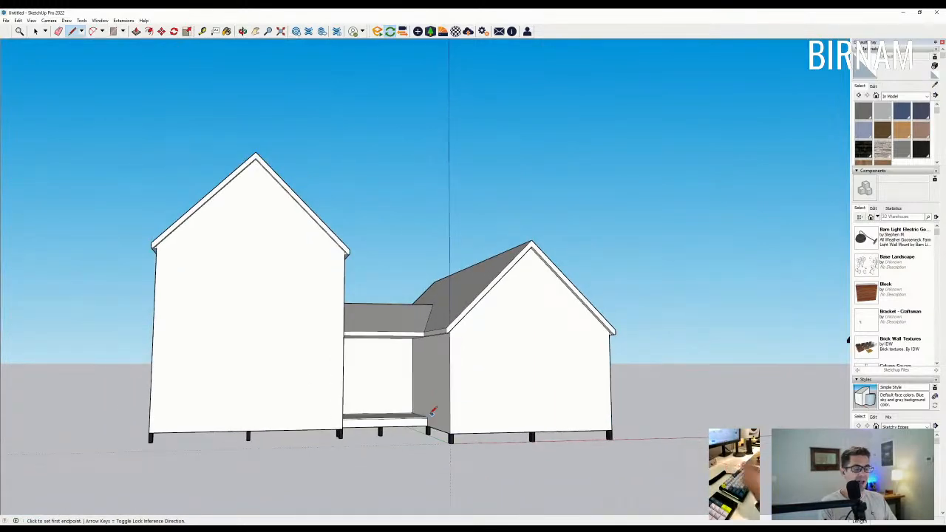
{"action": "scroll", "coordinate": [433, 411], "scroll_direction": "up", "scroll_amount": 2}
{"action": "left_click", "coordinate": [426, 416]}
{"action": "scroll", "coordinate": [429, 317], "scroll_direction": "up", "scroll_amount": 3}
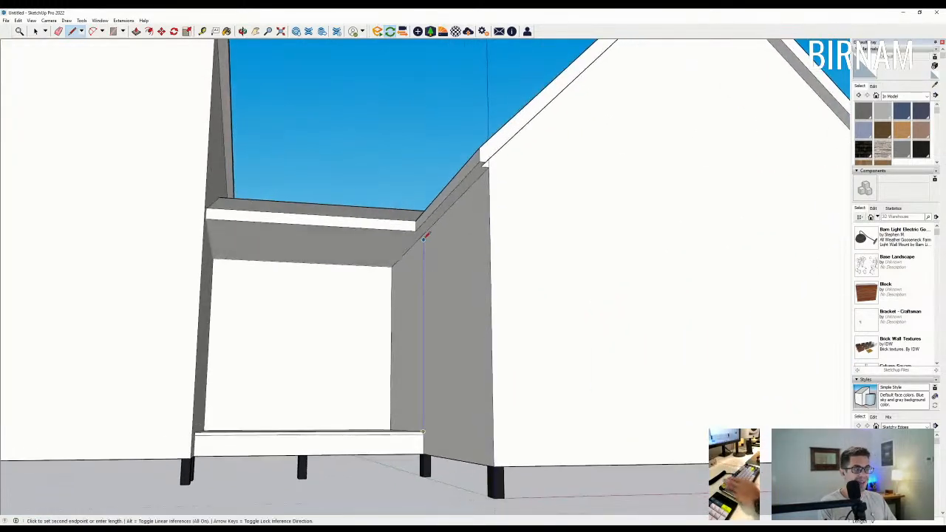
{"action": "left_click", "coordinate": [423, 234]}
{"action": "type", "text": "1'"}
{"action": "key", "text": "Return"}
{"action": "left_click", "coordinate": [424, 251]}
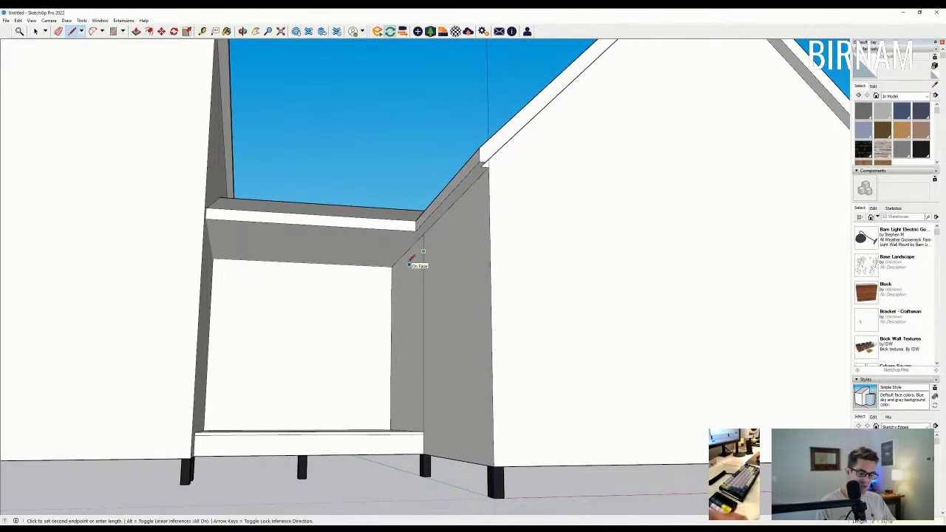
{"action": "key", "text": "e"}
{"action": "left_click", "coordinate": [425, 258]}
{"action": "mouse_move", "coordinate": [427, 259]}
{"action": "middle_mouse_down"}
{"action": "mouse_move", "coordinate": [451, 263]}
{"action": "mouse_move", "coordinate": [196, 262]}
{"action": "middle_mouse_up"}
- Push/Pull the beam profile across the deck opening to the tall volume's wall
{"action": "key", "text": "p"}
{"action": "left_click", "coordinate": [427, 249]}
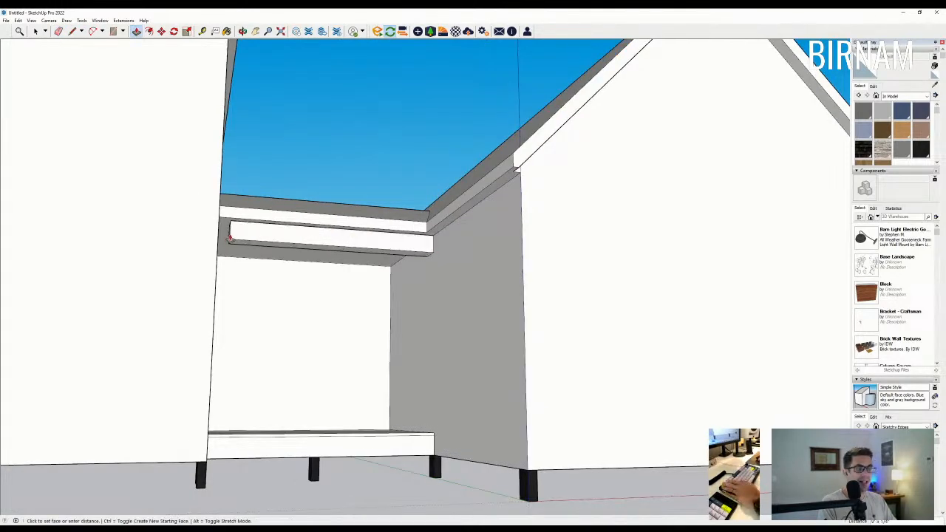
{"action": "left_click", "coordinate": [195, 261]}
{"action": "scroll", "coordinate": [273, 338], "scroll_direction": "down", "scroll_amount": 4}
{"action": "middle_click_drag", "start_coordinate": [277, 338], "coordinate": [301, 396]}
{"action": "scroll", "coordinate": [301, 395], "scroll_direction": "down", "scroll_amount": 3}
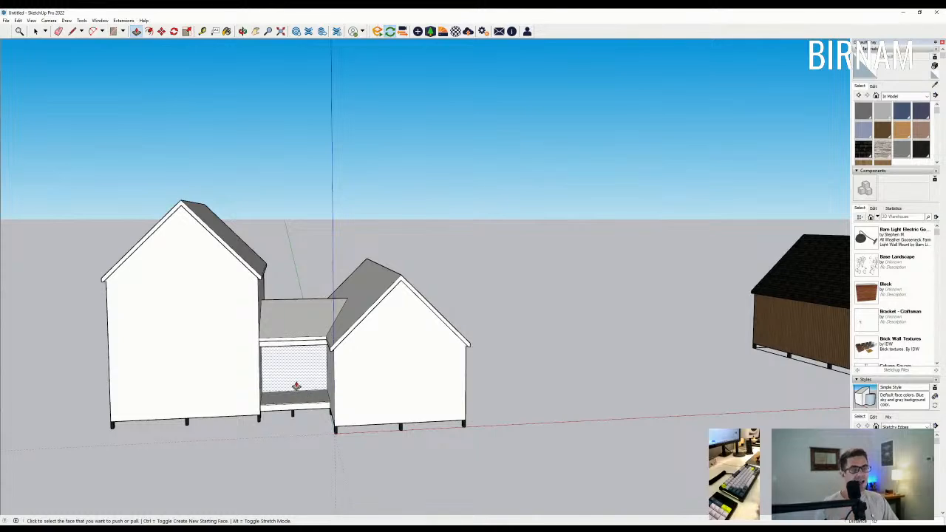
{"action": "middle_click_drag", "start_coordinate": [295, 318], "coordinate": [469, 388]}
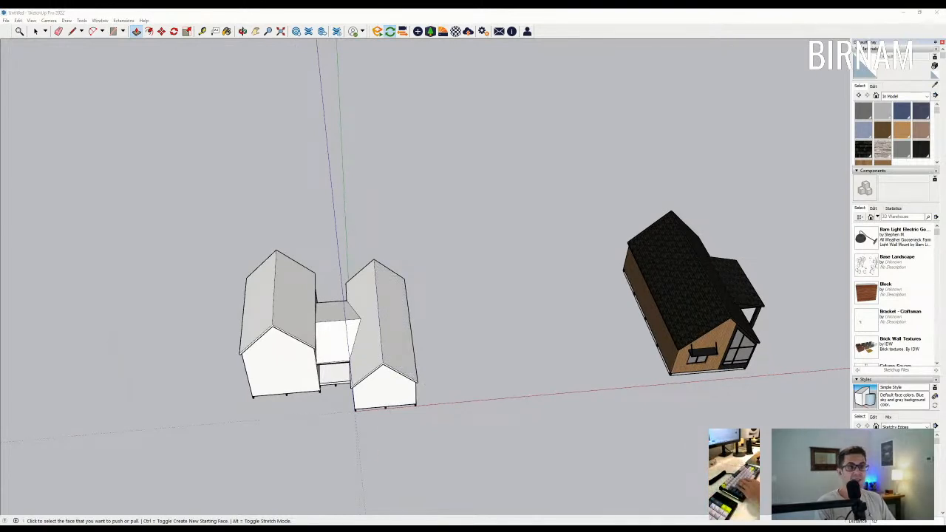
- Sample the asphalt shingle material from the reference house's roof and paint the low and connecting roofs with it
{"action": "middle_click_drag", "start_coordinate": [709, 227], "coordinate": [310, 347]}
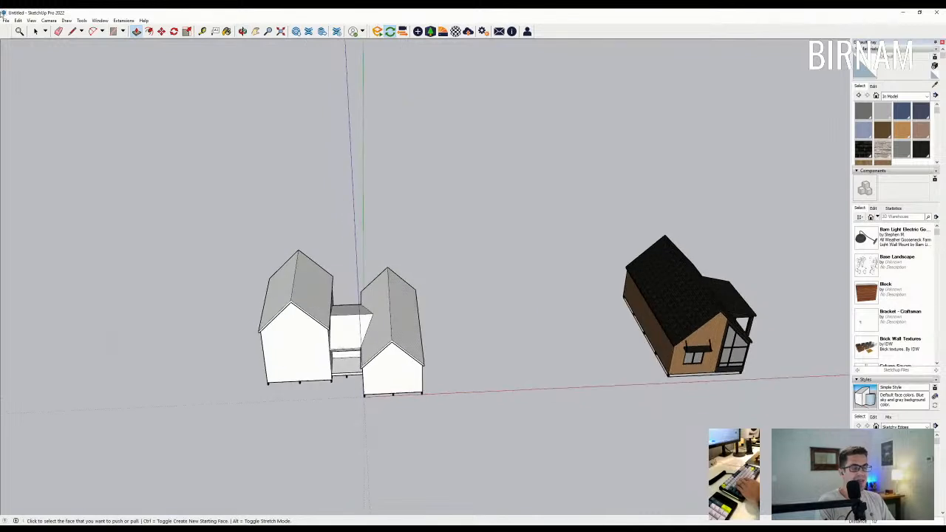
{"action": "left_click", "coordinate": [933, 84]}
{"action": "left_click", "coordinate": [680, 301]}
{"action": "scroll", "coordinate": [380, 350], "scroll_direction": "up", "scroll_amount": 1}
{"action": "mouse_move", "coordinate": [380, 350]}
{"action": "middle_mouse_down"}
{"action": "mouse_move", "coordinate": [411, 358]}
{"action": "mouse_move", "coordinate": [355, 345]}
{"action": "middle_mouse_up"}
{"action": "left_click", "coordinate": [392, 345]}
{"action": "left_click", "coordinate": [434, 330]}
{"action": "scroll", "coordinate": [428, 329], "scroll_direction": "up", "scroll_amount": 1}
{"action": "left_click", "coordinate": [352, 338]}
{"action": "left_click", "coordinate": [337, 291]}
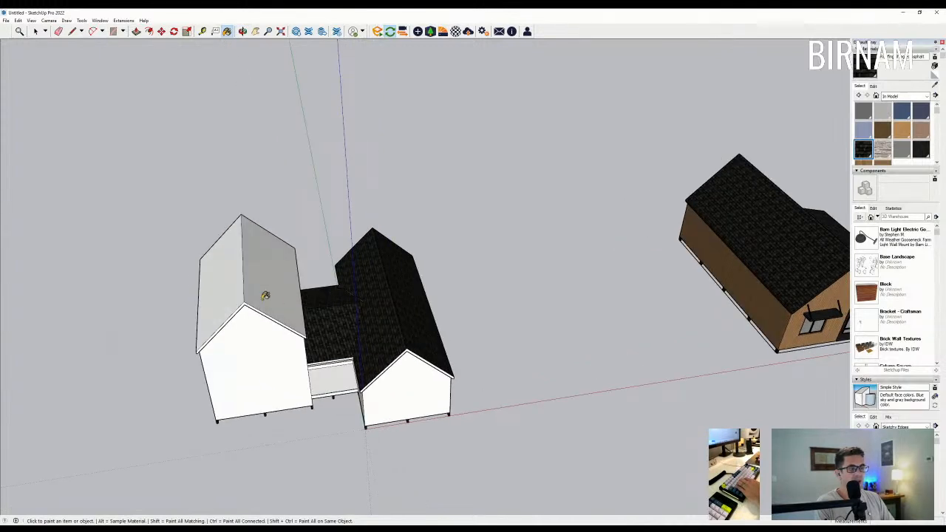
- Paint both slopes of the tall roof with the sampled asphalt shingles
{"action": "left_click", "coordinate": [265, 296]}
{"action": "left_click", "coordinate": [226, 275]}
{"action": "middle_click_drag", "start_coordinate": [225, 275], "coordinate": [660, 180]}
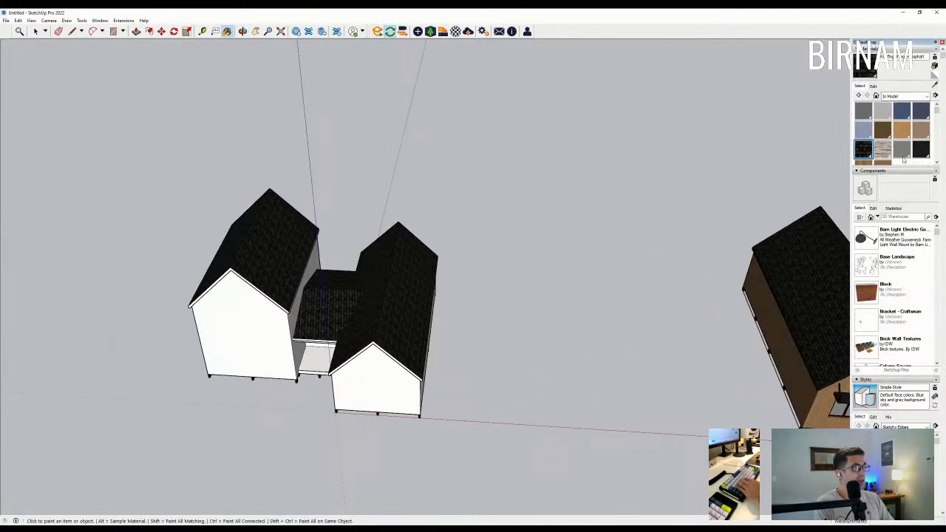
{"action": "middle_click_drag", "start_coordinate": [339, 277], "coordinate": [335, 355]}
{"action": "scroll", "coordinate": [335, 355], "scroll_direction": "down", "scroll_amount": 1}
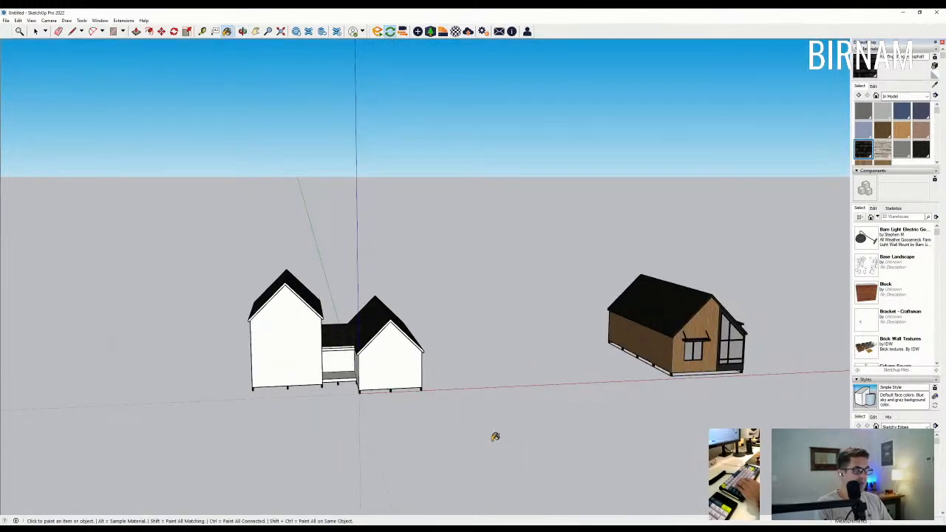
- Explode the reference house group into its separate objects
{"action": "left_click", "coordinate": [33, 31]}
{"action": "middle_click_drag", "start_coordinate": [349, 209], "coordinate": [502, 384]}
{"action": "middle_click_drag", "start_coordinate": [782, 339], "coordinate": [587, 343]}
{"action": "mouse_move", "coordinate": [766, 245]}
{"action": "middle_mouse_down"}
{"action": "mouse_move", "coordinate": [407, 376]}
{"action": "mouse_move", "coordinate": [382, 341]}
{"action": "mouse_move", "coordinate": [332, 348]}
{"action": "mouse_move", "coordinate": [379, 374]}
{"action": "mouse_move", "coordinate": [73, 51]}
{"action": "middle_mouse_up"}
{"action": "key", "text": "l"}
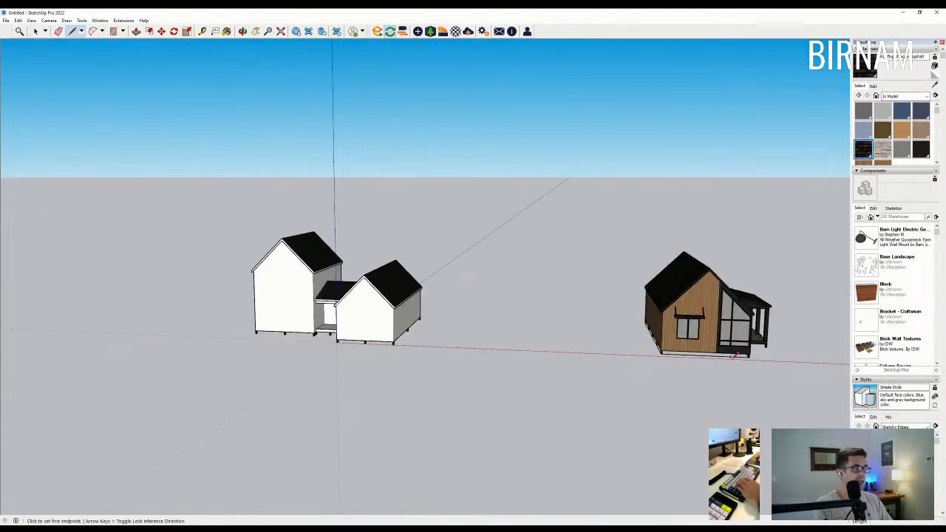
{"action": "left_click", "coordinate": [35, 31]}
{"action": "left_click", "coordinate": [708, 316]}
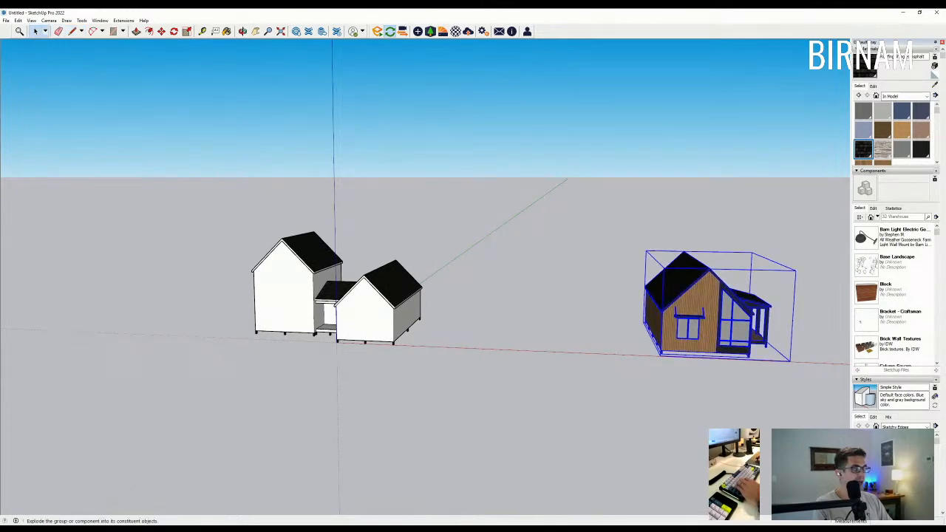
{"action": "scroll", "coordinate": [674, 341], "scroll_direction": "up", "scroll_amount": 1}
{"action": "left_click", "coordinate": [650, 373]}
- Copy the reference house's double window with its awning onto the tall volume's front wall
{"action": "scroll", "coordinate": [687, 339], "scroll_direction": "up", "scroll_amount": 5}
{"action": "middle_click_drag", "start_coordinate": [681, 331], "coordinate": [761, 317]}
{"action": "left_click", "coordinate": [714, 352]}
{"action": "scroll", "coordinate": [547, 414], "scroll_direction": "down", "scroll_amount": 5}
{"action": "middle_click_drag", "start_coordinate": [719, 347], "coordinate": [369, 473]}
{"action": "scroll", "coordinate": [436, 421], "scroll_direction": "down", "scroll_amount": 3}
{"action": "scroll", "coordinate": [367, 462], "scroll_direction": "up", "scroll_amount": 3}
{"action": "key", "text": "m"}
{"action": "scroll", "coordinate": [355, 431], "scroll_direction": "up", "scroll_amount": 5}
{"action": "key", "text": "ctrl"}
{"action": "left_click", "coordinate": [352, 424]}
{"action": "scroll", "coordinate": [734, 302], "scroll_direction": "down", "scroll_amount": 6}
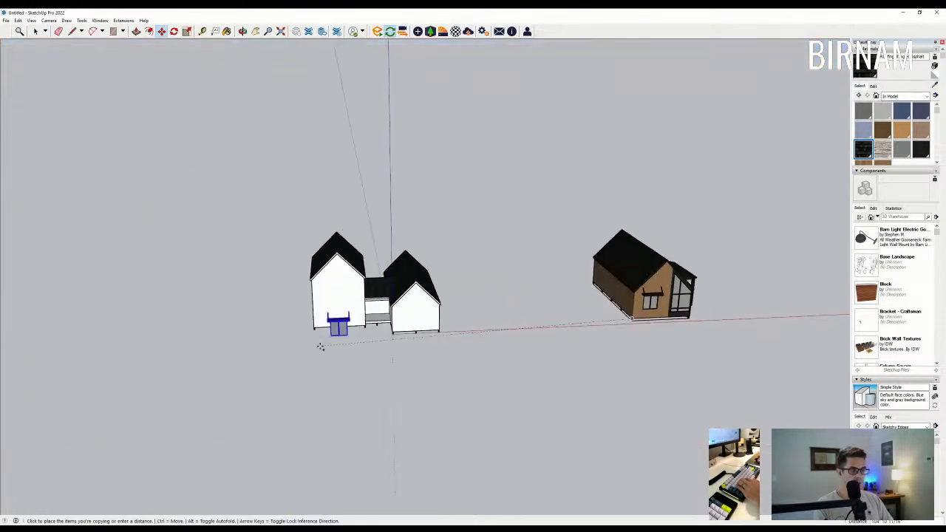
{"action": "scroll", "coordinate": [354, 332], "scroll_direction": "up", "scroll_amount": 6}
{"action": "scroll", "coordinate": [353, 321], "scroll_direction": "up", "scroll_amount": 3}
{"action": "left_click", "coordinate": [354, 321]}
- Draw a vertical line on the tall volume's front wall from its base to the roof rim, nearer the deck side
{"action": "middle_click_drag", "start_coordinate": [444, 287], "coordinate": [452, 112]}
{"action": "scroll", "coordinate": [464, 295], "scroll_direction": "down", "scroll_amount": 2}
{"action": "scroll", "coordinate": [458, 296], "scroll_direction": "up", "scroll_amount": 4}
{"action": "key", "text": "l"}
{"action": "left_click", "coordinate": [473, 322]}
{"action": "scroll", "coordinate": [456, 148], "scroll_direction": "down", "scroll_amount": 4}
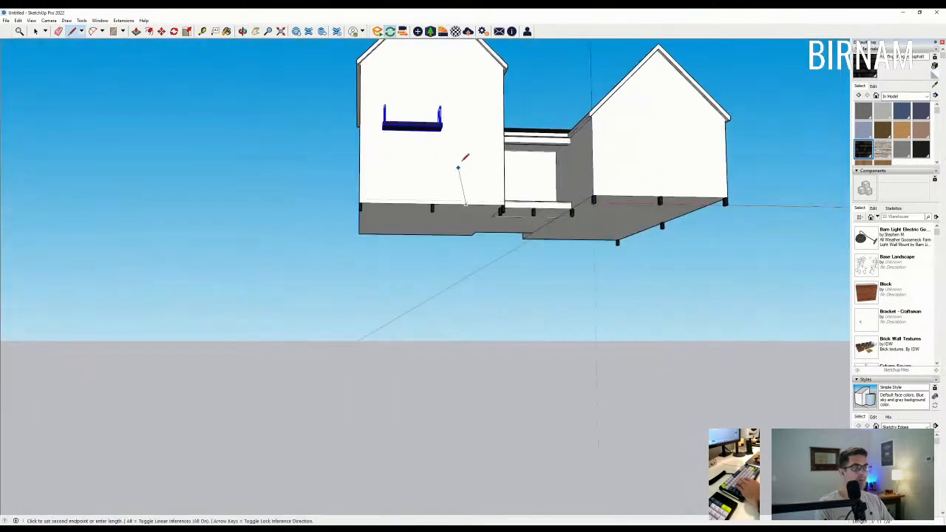
{"action": "scroll", "coordinate": [458, 86], "scroll_direction": "up", "scroll_amount": 4}
{"action": "scroll", "coordinate": [459, 86], "scroll_direction": "up", "scroll_amount": 1}
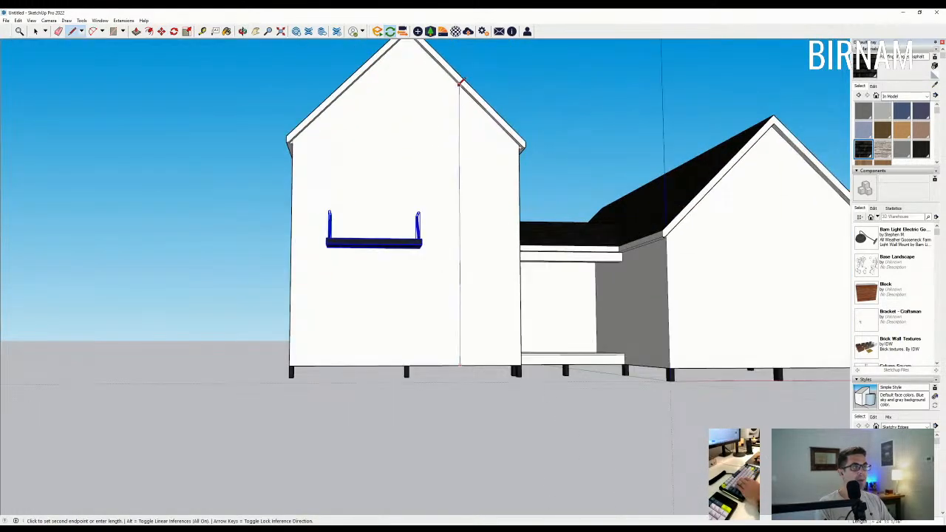
{"action": "left_click", "coordinate": [458, 83]}
- Move both window panes below the awning out to the outer surface of the tall volume's front wall
{"action": "scroll", "coordinate": [456, 265], "scroll_direction": "down", "scroll_amount": 3}
{"action": "middle_click_drag", "start_coordinate": [456, 265], "coordinate": [426, 258]}
{"action": "left_click", "coordinate": [36, 31]}
{"action": "scroll", "coordinate": [462, 350], "scroll_direction": "up", "scroll_amount": 5}
{"action": "middle_click_drag", "start_coordinate": [362, 277], "coordinate": [334, 213]}
{"action": "scroll", "coordinate": [453, 252], "scroll_direction": "up", "scroll_amount": 6}
{"action": "left_click", "coordinate": [255, 31]}
{"action": "left_click_drag", "start_coordinate": [695, 144], "coordinate": [324, 233]}
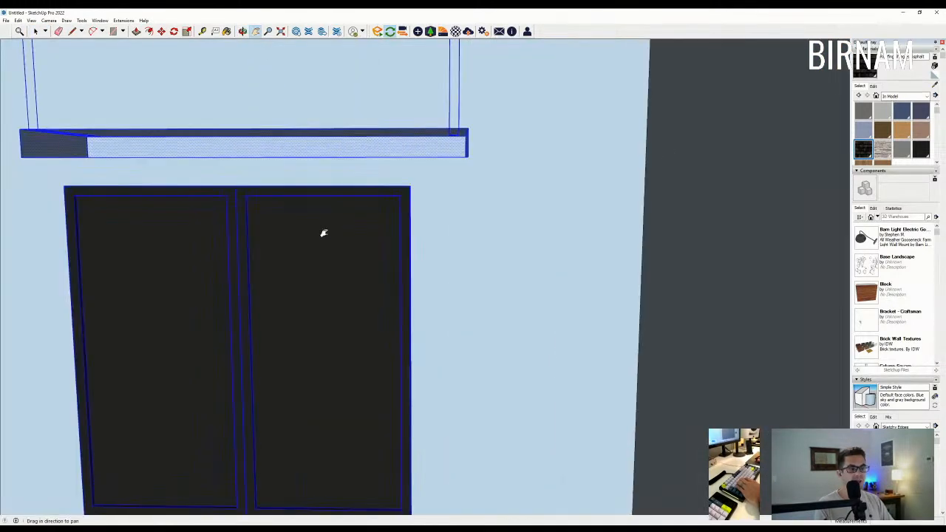
{"action": "left_click", "coordinate": [36, 34]}
{"action": "left_click", "coordinate": [138, 230]}
{"action": "left_click", "coordinate": [358, 232], "text": "shift"}
{"action": "middle_click_drag", "start_coordinate": [358, 232], "coordinate": [325, 249]}
{"action": "scroll", "coordinate": [374, 183], "scroll_direction": "up", "scroll_amount": 1}
{"action": "key", "text": "m"}
{"action": "middle_click_drag", "start_coordinate": [374, 183], "coordinate": [407, 219]}
{"action": "left_click", "coordinate": [407, 219]}
{"action": "left_click", "coordinate": [416, 210]}
{"action": "scroll", "coordinate": [483, 184], "scroll_direction": "down", "scroll_amount": 10}
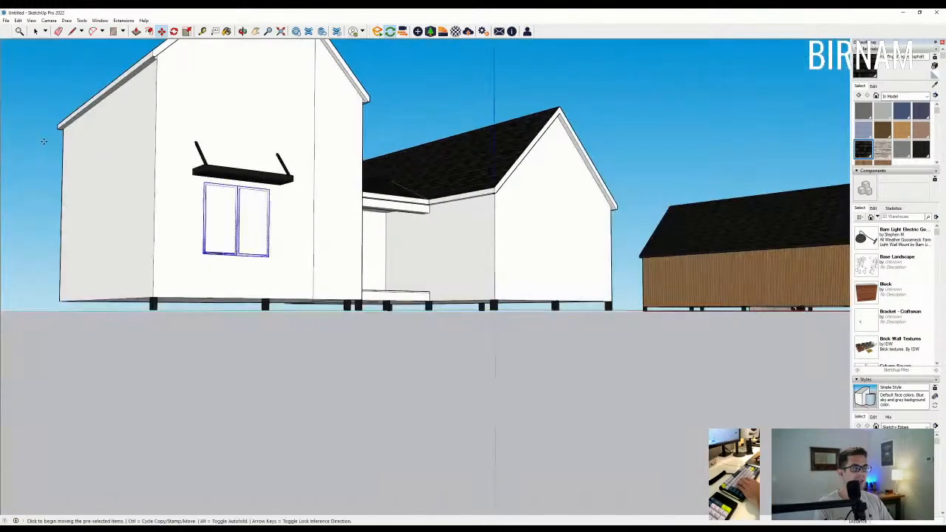
- Copy the pair of window panes straight up to the upper floor above the awning
{"action": "middle_click_drag", "start_coordinate": [274, 222], "coordinate": [235, 255]}
{"action": "key", "text": "ctrl"}
{"action": "left_click", "coordinate": [254, 248]}
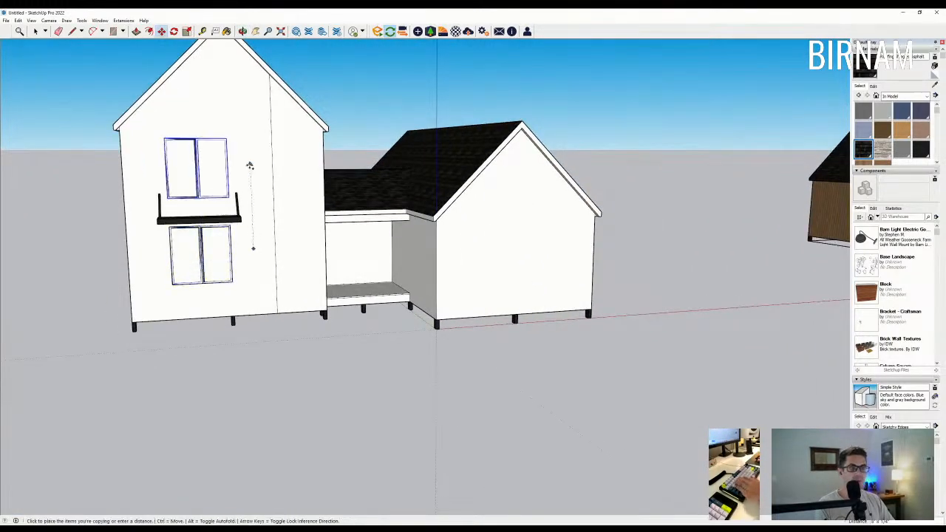
{"action": "left_click", "coordinate": [249, 158]}
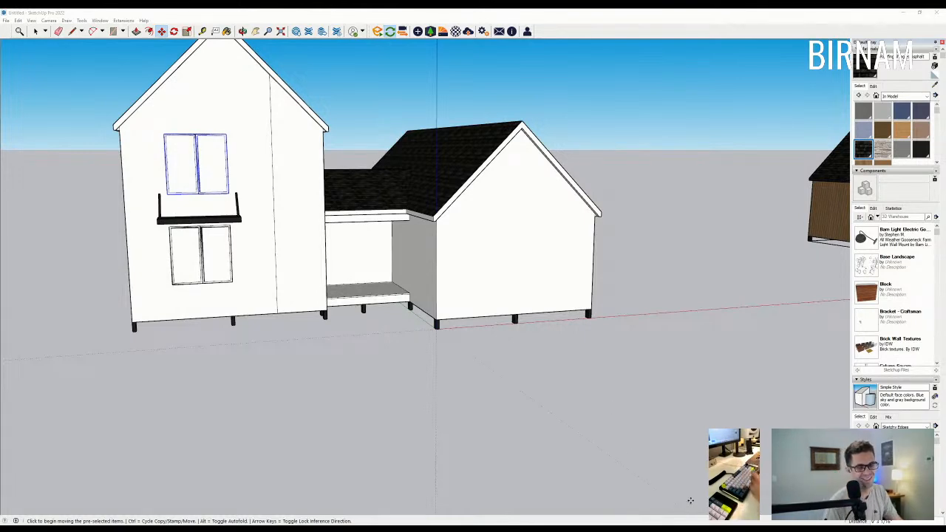
{"action": "middle_click_drag", "start_coordinate": [620, 336], "coordinate": [343, 336]}
- Copy one pane of the upper window sideways onto the narrow wall strip beyond the vertical line
{"action": "left_click", "coordinate": [35, 31]}
{"action": "middle_click_drag", "start_coordinate": [141, 189], "coordinate": [299, 211]}
{"action": "scroll", "coordinate": [310, 214], "scroll_direction": "up", "scroll_amount": 4}
{"action": "left_click", "coordinate": [297, 243]}
{"action": "middle_click_drag", "start_coordinate": [298, 243], "coordinate": [351, 248]}
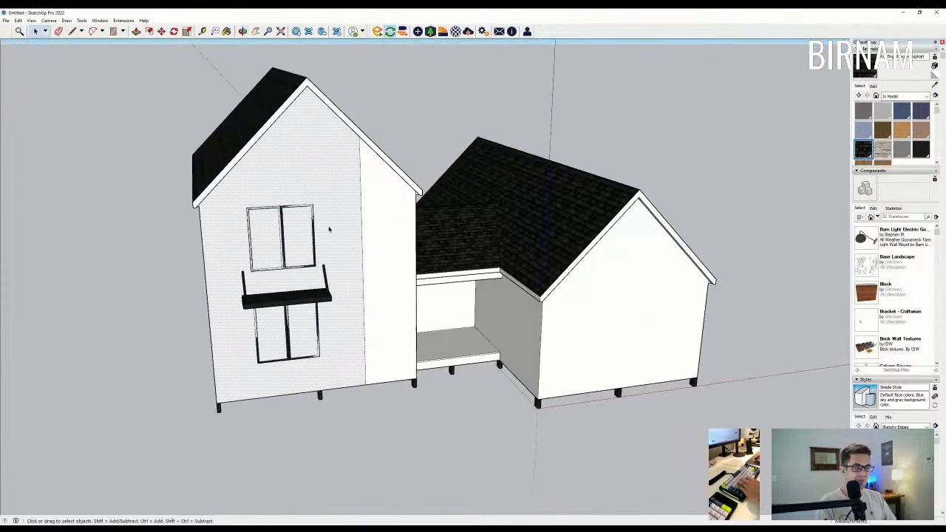
{"action": "scroll", "coordinate": [332, 225], "scroll_direction": "up", "scroll_amount": 1}
{"action": "left_click", "coordinate": [313, 213]}
{"action": "middle_click_drag", "start_coordinate": [314, 213], "coordinate": [399, 241]}
{"action": "key", "text": "m"}
{"action": "scroll", "coordinate": [348, 216], "scroll_direction": "up", "scroll_amount": 2}
{"action": "key", "text": "ctrl"}
{"action": "left_click", "coordinate": [346, 220]}
{"action": "left_click", "coordinate": [458, 201]}
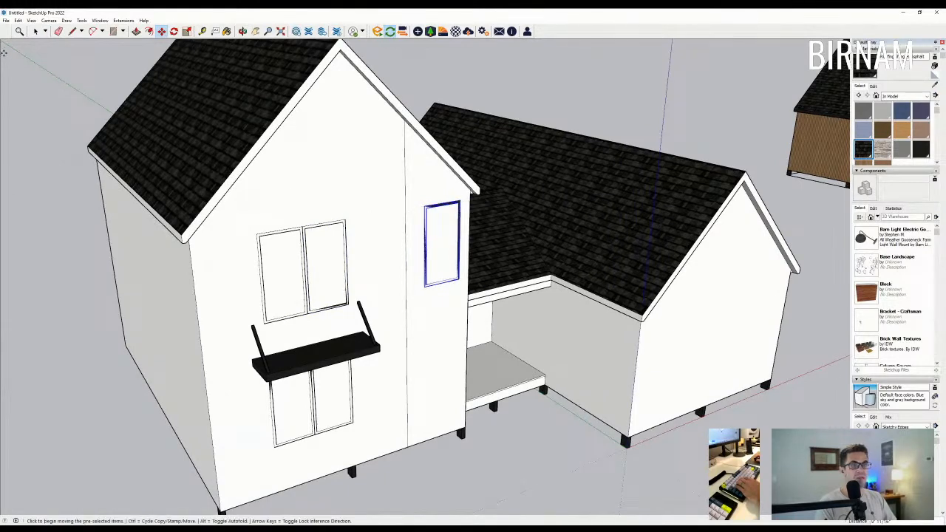
{"action": "left_click", "coordinate": [35, 31]}
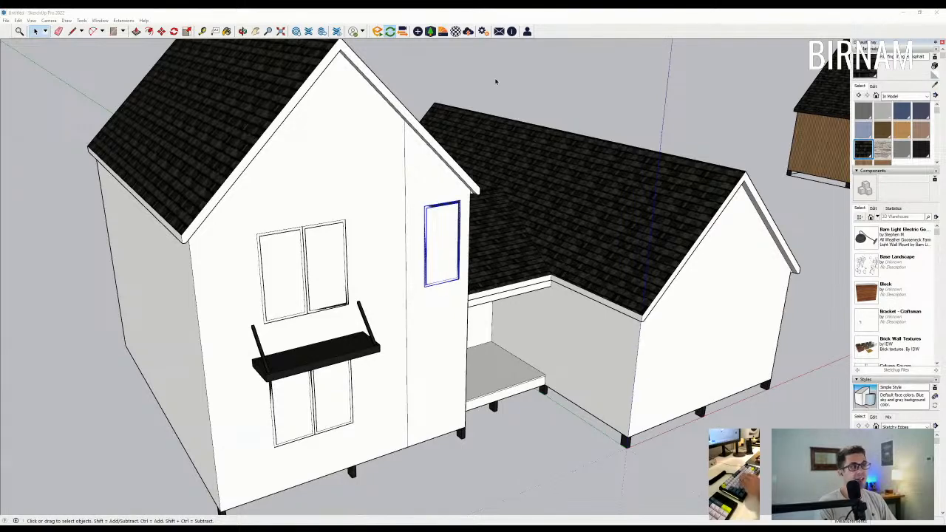
- Open the copied window pane on the narrow wall strip and shorten it by moving its bottom edges up by 12
{"action": "scroll", "coordinate": [550, 225], "scroll_direction": "down", "scroll_amount": 3}
{"action": "middle_click_drag", "start_coordinate": [551, 227], "coordinate": [466, 256]}
{"action": "scroll", "coordinate": [452, 253], "scroll_direction": "up", "scroll_amount": 3}
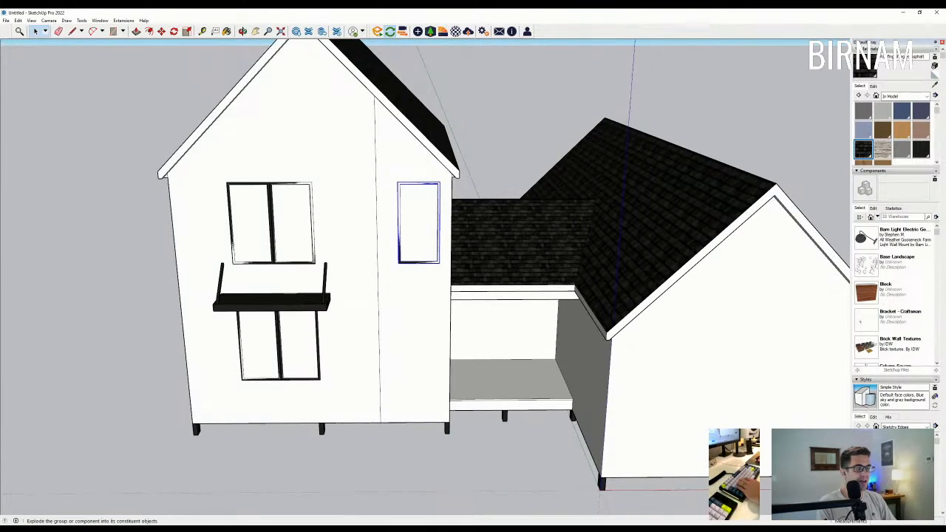
{"action": "middle_click_drag", "start_coordinate": [403, 238], "coordinate": [429, 247]}
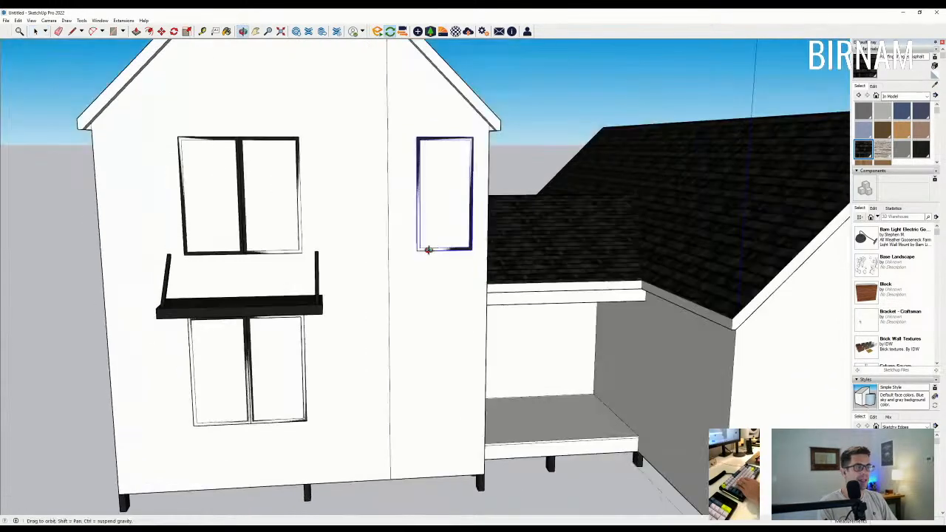
{"action": "scroll", "coordinate": [426, 253], "scroll_direction": "up", "scroll_amount": 2}
{"action": "middle_click_drag", "start_coordinate": [515, 231], "coordinate": [547, 235]}
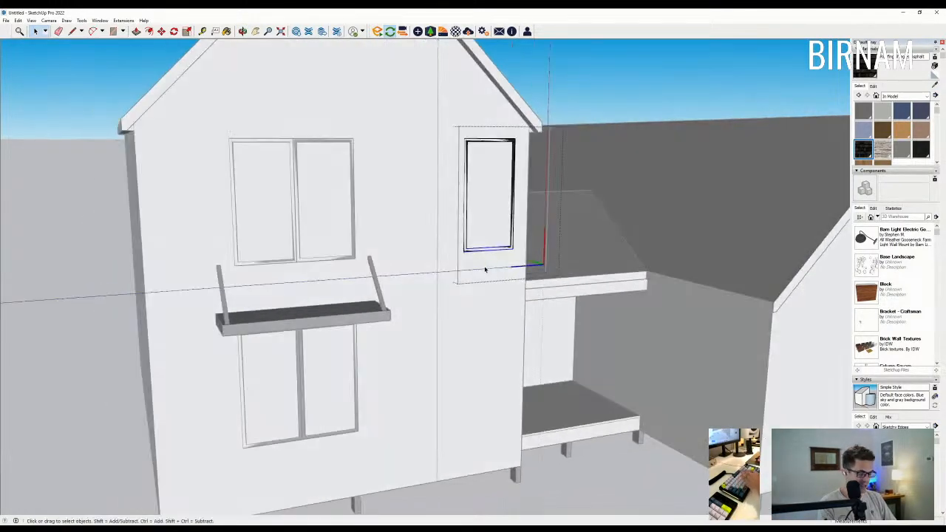
{"action": "scroll", "coordinate": [547, 235], "scroll_direction": "up", "scroll_amount": 2}
{"action": "type", "text": "m12"}
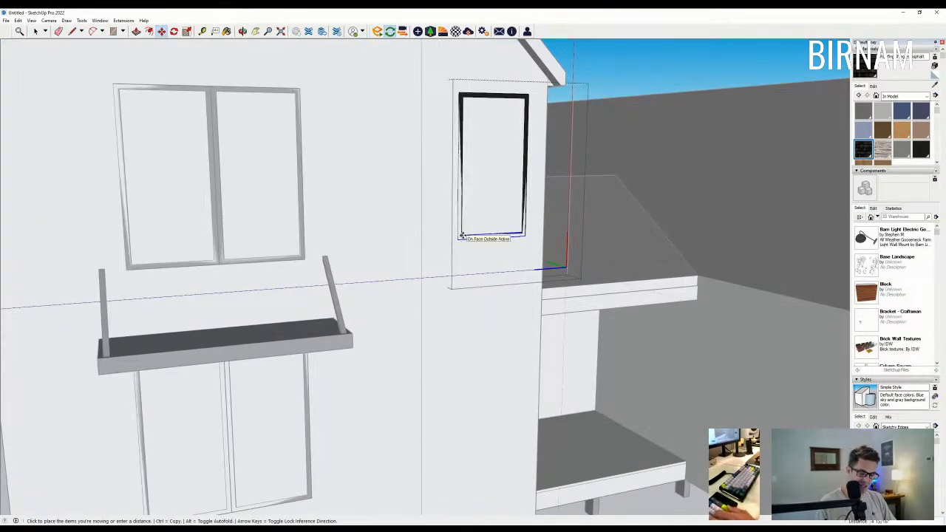
{"action": "key", "text": "Return"}
- Narrow the same pane by moving its side frame away from the vertical wall line, and finish editing it
{"action": "left_click", "coordinate": [36, 31]}
{"action": "middle_click_drag", "start_coordinate": [427, 163], "coordinate": [447, 141]}
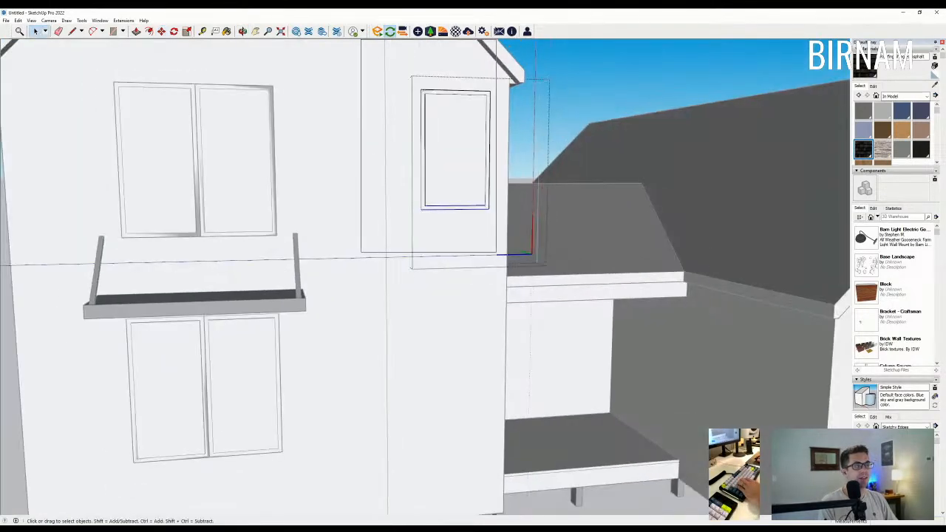
{"action": "middle_click_drag", "start_coordinate": [443, 66], "coordinate": [435, 91]}
{"action": "key", "text": "m"}
{"action": "left_click", "coordinate": [435, 86]}
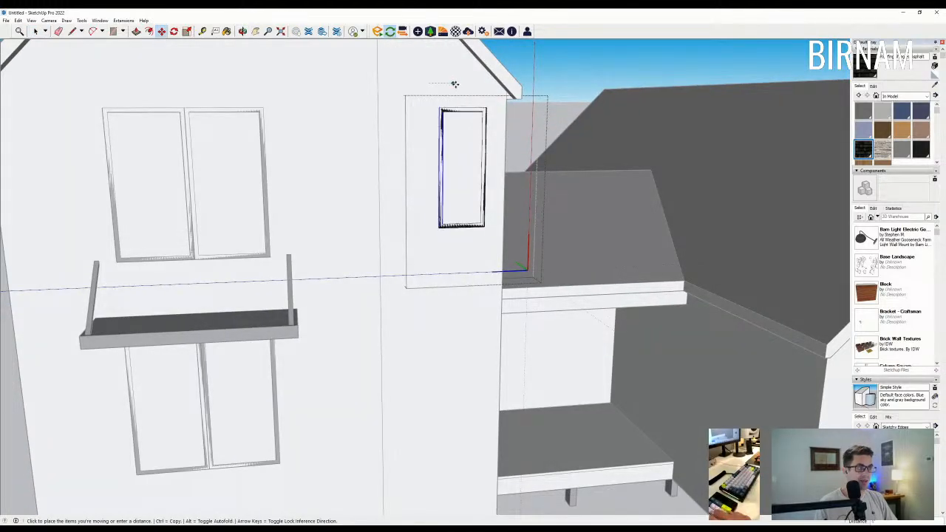
{"action": "left_click", "coordinate": [458, 86]}
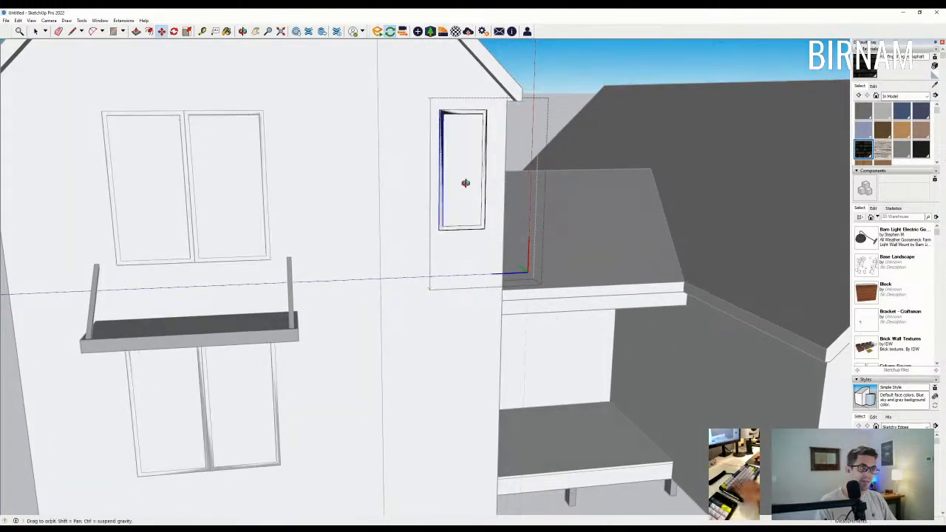
{"action": "scroll", "coordinate": [466, 182], "scroll_direction": "down", "scroll_amount": 3}
{"action": "left_click", "coordinate": [34, 32]}
{"action": "scroll", "coordinate": [370, 172], "scroll_direction": "up", "scroll_amount": 2}
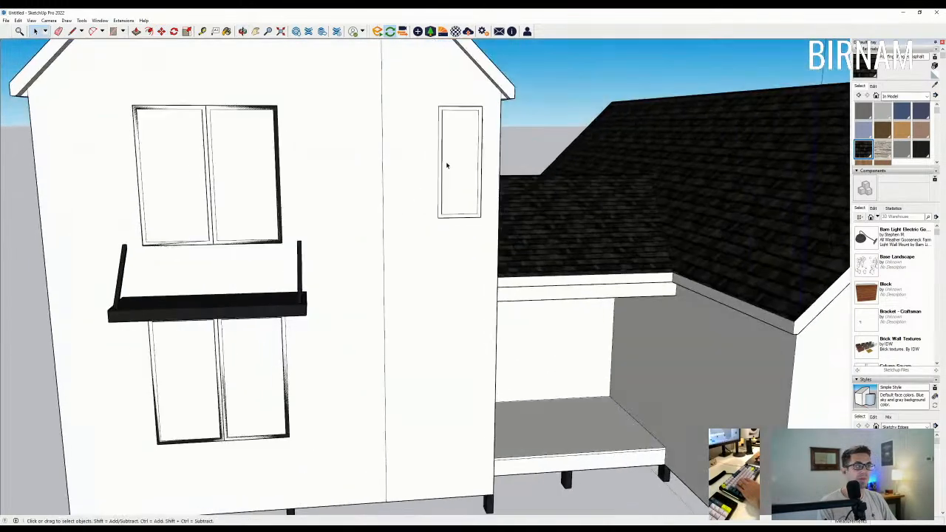
- Copy the narrowed window pane straight down the wall strip to the ground floor
{"action": "left_click", "coordinate": [441, 163]}
{"action": "scroll", "coordinate": [440, 162], "scroll_direction": "down", "scroll_amount": 2}
{"action": "middle_click_drag", "start_coordinate": [453, 253], "coordinate": [384, 120]}
{"action": "key", "text": "m"}
{"action": "key", "text": "ctrl"}
{"action": "left_click", "coordinate": [359, 120]}
{"action": "left_click", "coordinate": [359, 253]}
{"action": "scroll", "coordinate": [360, 252], "scroll_direction": "down", "scroll_amount": 4}
{"action": "scroll", "coordinate": [403, 205], "scroll_direction": "up", "scroll_amount": 5}
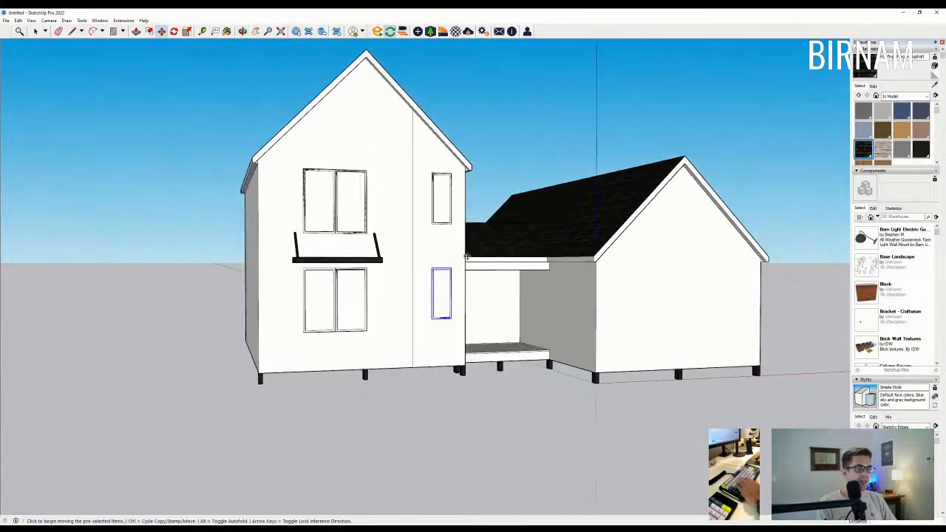
{"action": "key", "text": "space"}
- Select both narrow windows and shift them sideways slightly toward the tall volume's deck-side corner
{"action": "scroll", "coordinate": [385, 203], "scroll_direction": "up", "scroll_amount": 1}
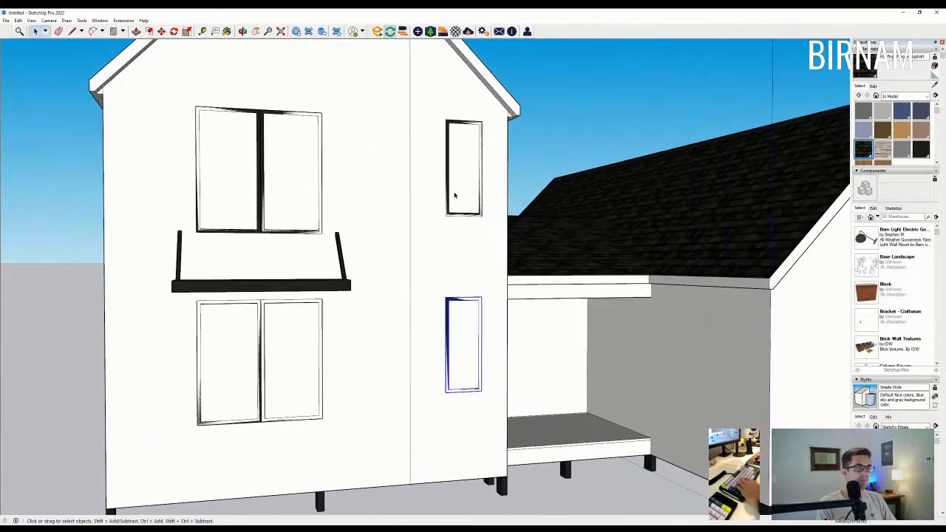
{"action": "left_click", "coordinate": [449, 198]}
{"action": "scroll", "coordinate": [452, 277], "scroll_direction": "up", "scroll_amount": 1}
{"action": "key", "text": "m"}
{"action": "scroll", "coordinate": [482, 259], "scroll_direction": "down", "scroll_amount": 5}
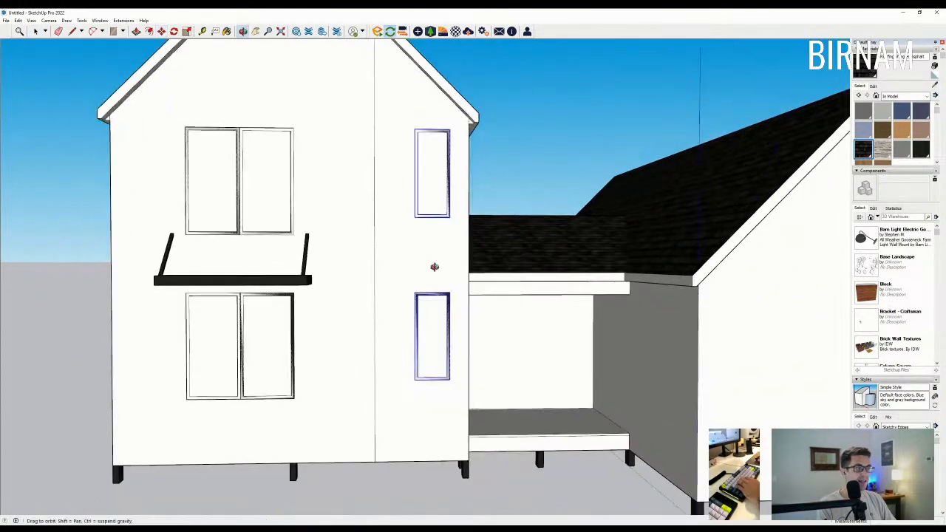
{"action": "scroll", "coordinate": [443, 270], "scroll_direction": "up", "scroll_amount": 2}
{"action": "middle_click_drag", "start_coordinate": [451, 256], "coordinate": [331, 243]}
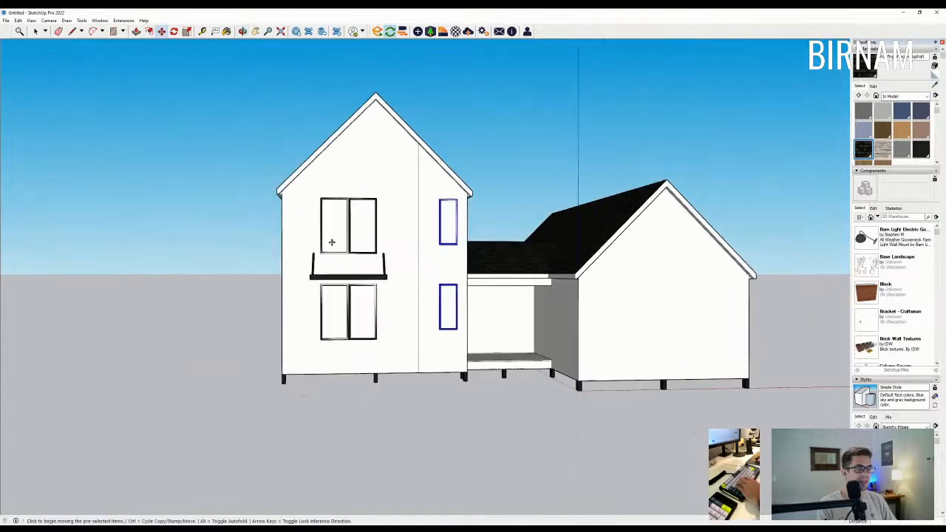
{"action": "scroll", "coordinate": [376, 256], "scroll_direction": "down", "scroll_amount": 2}
{"action": "mouse_move", "coordinate": [442, 262]}
{"action": "middle_mouse_down"}
{"action": "mouse_move", "coordinate": [381, 280]}
{"action": "mouse_move", "coordinate": [457, 276]}
{"action": "middle_mouse_up"}
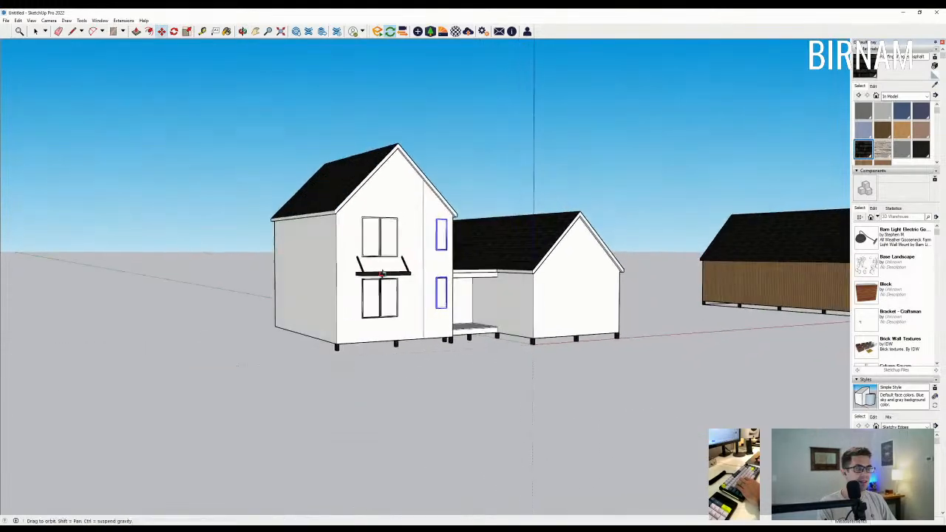
- Paint the tall volume's wide front wall and its outer side wall with the red standing-seam metal from the Roofing materials
{"action": "scroll", "coordinate": [251, 258], "scroll_direction": "down", "scroll_amount": 4}
{"action": "middle_click_drag", "start_coordinate": [392, 276], "coordinate": [399, 312]}
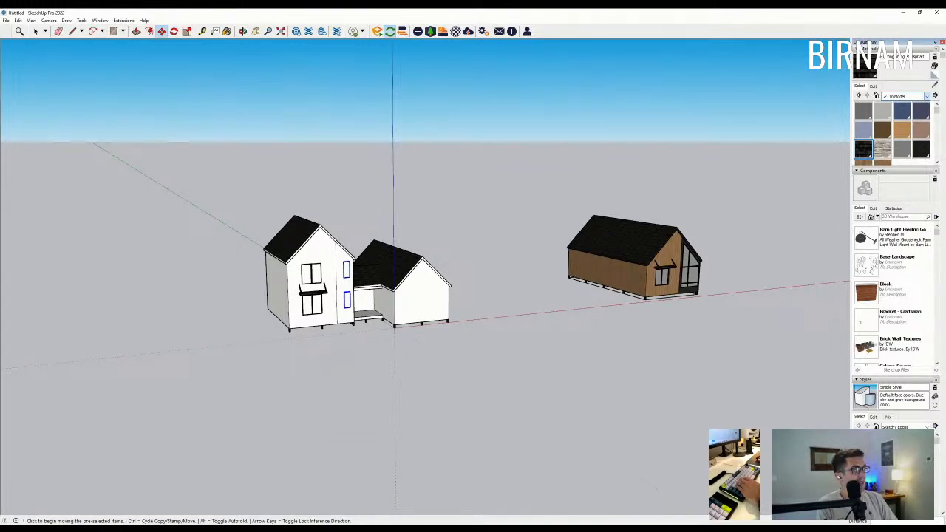
{"action": "left_click", "coordinate": [903, 176]}
{"action": "left_click", "coordinate": [863, 112]}
{"action": "scroll", "coordinate": [368, 292], "scroll_direction": "up", "scroll_amount": 3}
{"action": "left_click", "coordinate": [297, 250]}
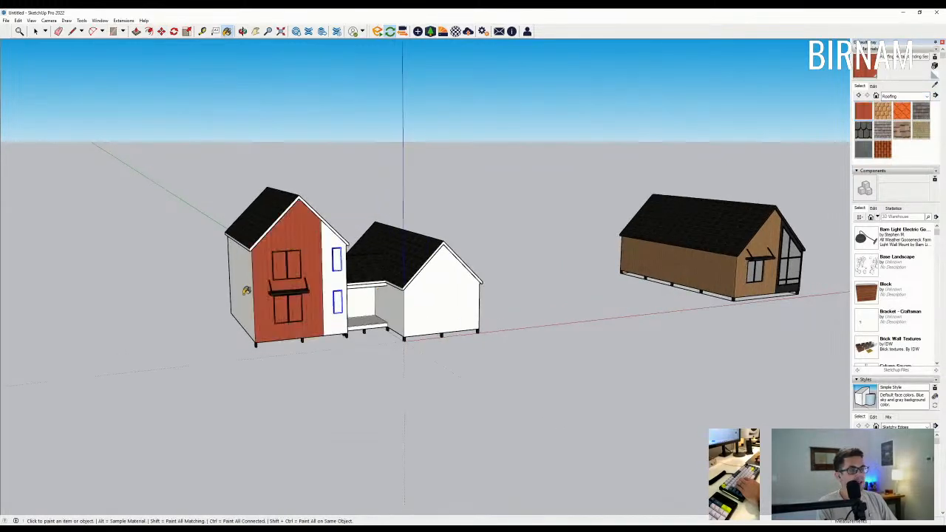
{"action": "scroll", "coordinate": [251, 281], "scroll_direction": "up", "scroll_amount": 2}
{"action": "left_click", "coordinate": [253, 281]}
- Turn the standing-seam metal material gray by setting its color saturation to 0
{"action": "left_click", "coordinate": [873, 87]}
{"action": "left_click_drag", "start_coordinate": [877, 124], "coordinate": [849, 125]}
{"action": "mouse_move", "coordinate": [389, 291]}
{"action": "middle_mouse_down"}
{"action": "mouse_move", "coordinate": [399, 302]}
{"action": "mouse_move", "coordinate": [336, 295]}
{"action": "mouse_move", "coordinate": [295, 313]}
{"action": "mouse_move", "coordinate": [281, 370]}
{"action": "middle_mouse_up"}
{"action": "scroll", "coordinate": [295, 313], "scroll_direction": "up", "scroll_amount": 3}
{"action": "key", "text": "l"}
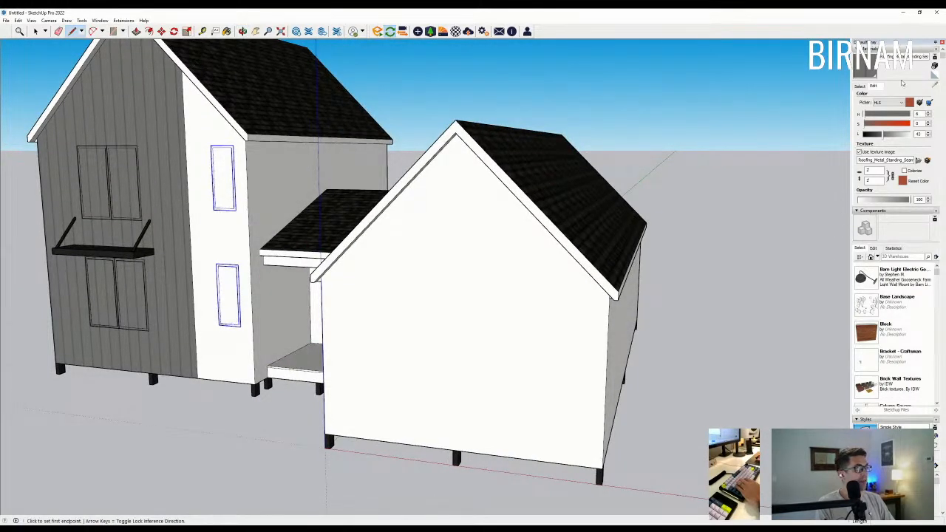
- Sample the vertical wood siding from the reference house and paint the tall volume's narrow front strip and deck-side wall with it
{"action": "left_click", "coordinate": [859, 85]}
{"action": "scroll", "coordinate": [172, 314], "scroll_direction": "down", "scroll_amount": 5}
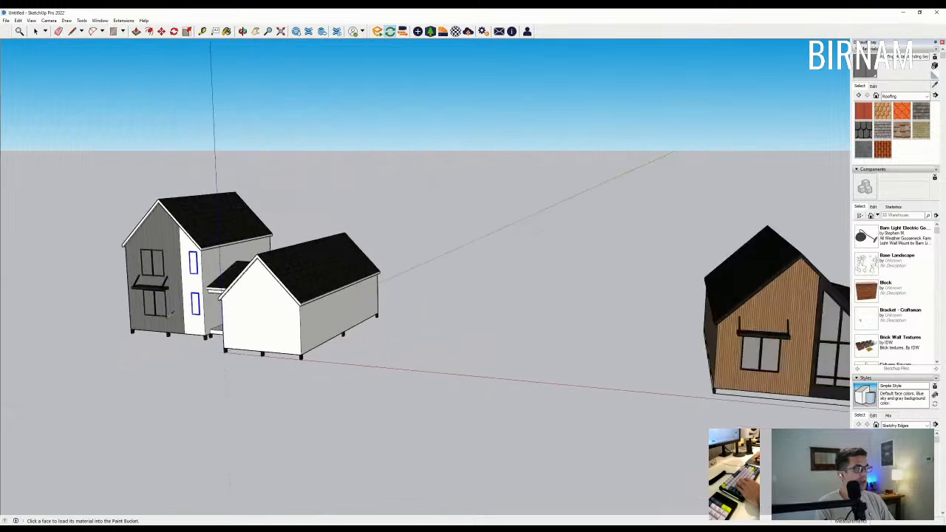
{"action": "middle_click_drag", "start_coordinate": [172, 314], "coordinate": [452, 306]}
{"action": "scroll", "coordinate": [620, 292], "scroll_direction": "up", "scroll_amount": 2}
{"action": "left_click", "coordinate": [622, 296]}
{"action": "scroll", "coordinate": [614, 299], "scroll_direction": "down", "scroll_amount": 2}
{"action": "middle_click_drag", "start_coordinate": [325, 329], "coordinate": [15, 324]}
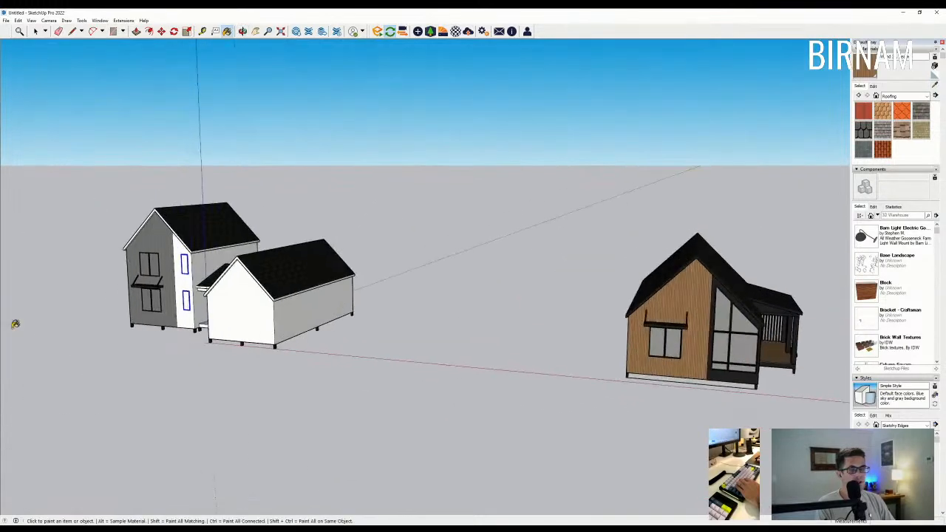
{"action": "scroll", "coordinate": [141, 297], "scroll_direction": "up", "scroll_amount": 2}
{"action": "scroll", "coordinate": [214, 278], "scroll_direction": "up", "scroll_amount": 2}
{"action": "left_click", "coordinate": [213, 278]}
{"action": "left_click", "coordinate": [242, 260]}
{"action": "scroll", "coordinate": [214, 285], "scroll_direction": "down", "scroll_amount": 2}
{"action": "mouse_move", "coordinate": [210, 290]}
{"action": "middle_mouse_down"}
{"action": "mouse_move", "coordinate": [198, 328]}
{"action": "mouse_move", "coordinate": [286, 314]}
{"action": "middle_mouse_up"}
{"action": "scroll", "coordinate": [198, 336], "scroll_direction": "up", "scroll_amount": 2}
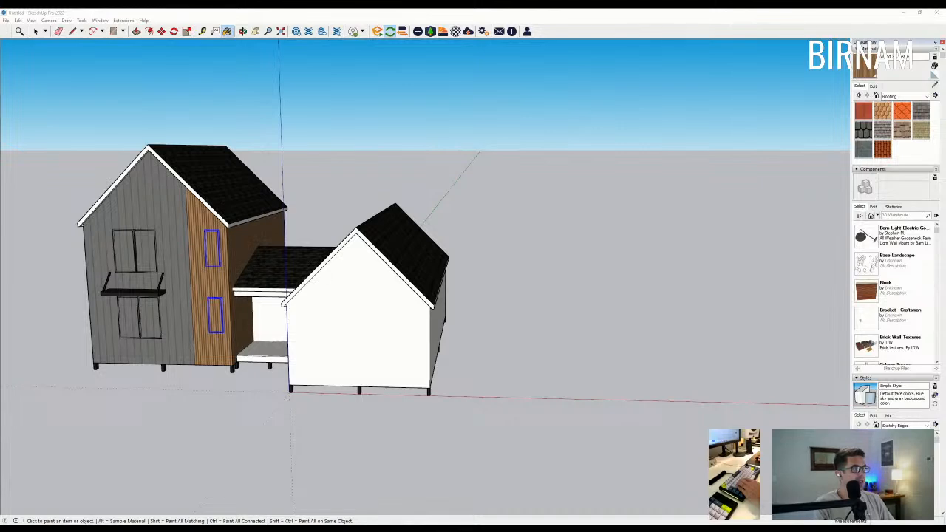
- Paint the tall volume's narrow front strip and deck-side wall with the lighter wood planks material
{"action": "left_click", "coordinate": [868, 85]}
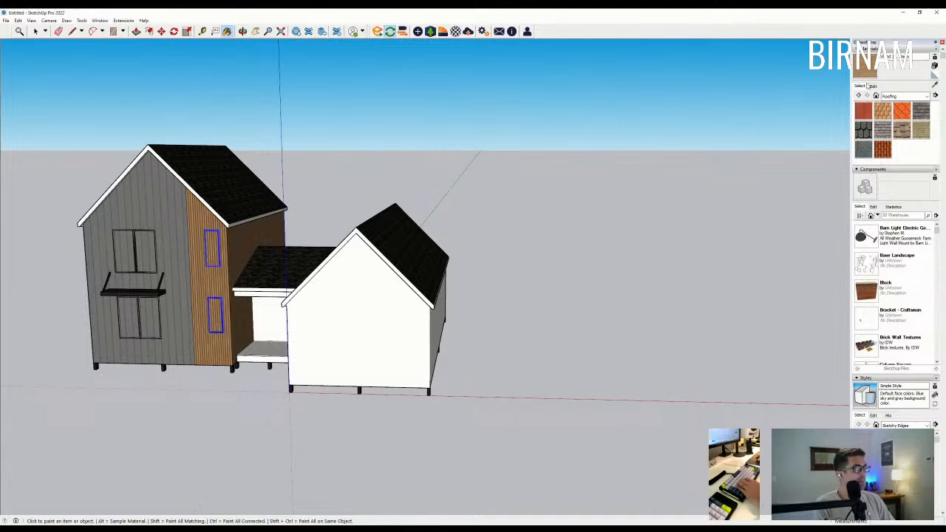
{"action": "scroll", "coordinate": [214, 295], "scroll_direction": "up", "scroll_amount": 2}
{"action": "left_click", "coordinate": [215, 280]}
{"action": "left_click", "coordinate": [254, 250]}
{"action": "middle_click_drag", "start_coordinate": [254, 251], "coordinate": [150, 260]}
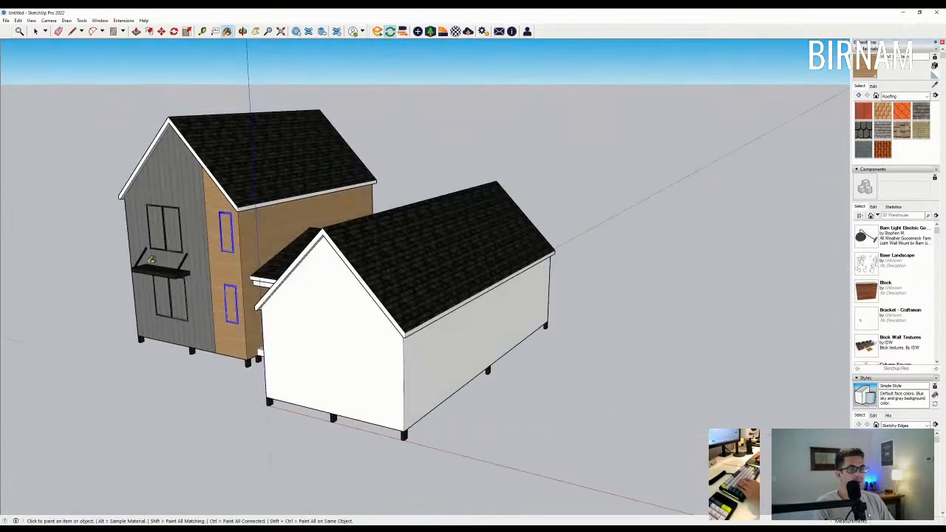
- Set the wood planks texture size to 8'
{"action": "left_click", "coordinate": [873, 86]}
{"action": "left_click_drag", "start_coordinate": [883, 169], "coordinate": [791, 169]}
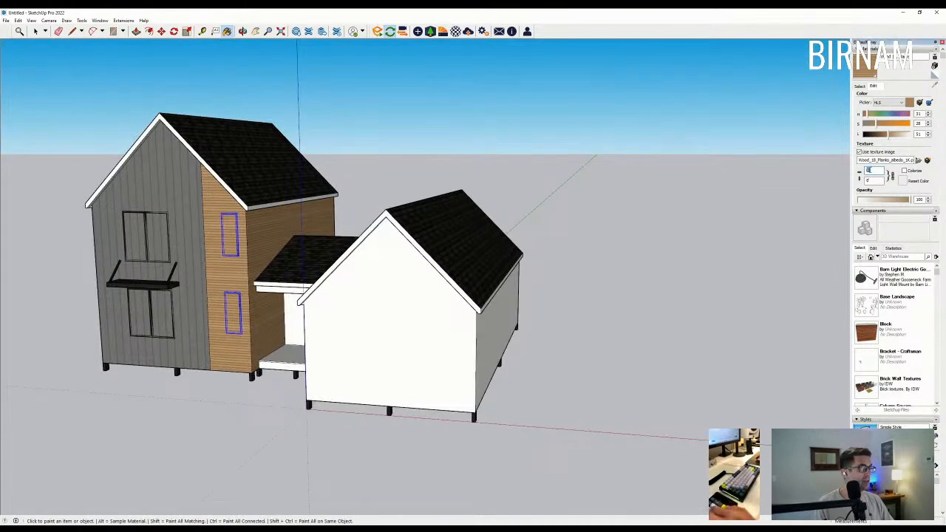
{"action": "left_click_drag", "start_coordinate": [870, 170], "coordinate": [843, 174]}
{"action": "type", "text": "8'"}
{"action": "middle_click_drag", "start_coordinate": [421, 255], "coordinate": [392, 268]}
{"action": "scroll", "coordinate": [199, 322], "scroll_direction": "up", "scroll_amount": 1}
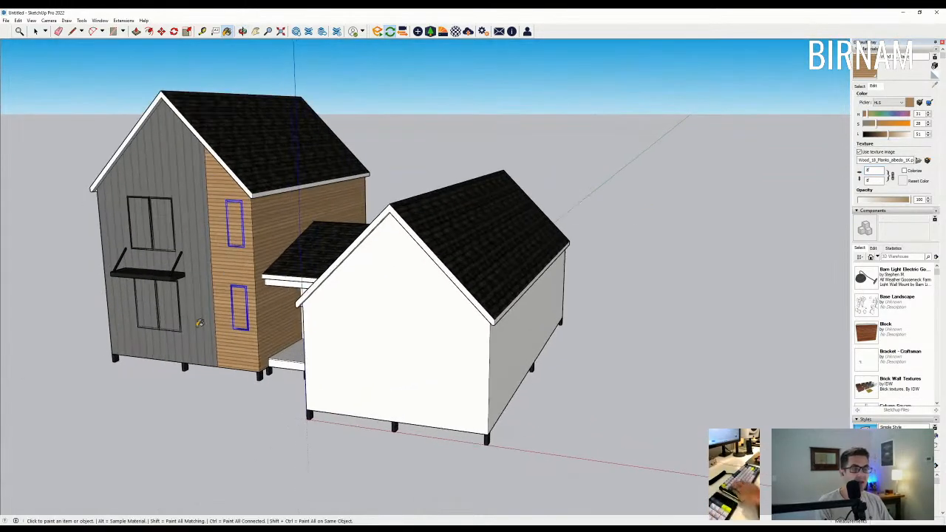
{"action": "scroll", "coordinate": [199, 322], "scroll_direction": "up", "scroll_amount": 2}
- Match the wood planks material's color to the wood siding of the reference house
{"action": "middle_click_drag", "start_coordinate": [200, 322], "coordinate": [317, 320]}
{"action": "scroll", "coordinate": [317, 319], "scroll_direction": "down", "scroll_amount": 4}
{"action": "left_click", "coordinate": [935, 86]}
{"action": "scroll", "coordinate": [294, 293], "scroll_direction": "down", "scroll_amount": 3}
{"action": "middle_click_drag", "start_coordinate": [294, 293], "coordinate": [127, 281]}
{"action": "scroll", "coordinate": [784, 257], "scroll_direction": "up", "scroll_amount": 2}
{"action": "left_click", "coordinate": [655, 264]}
{"action": "scroll", "coordinate": [67, 287], "scroll_direction": "up", "scroll_amount": 3}
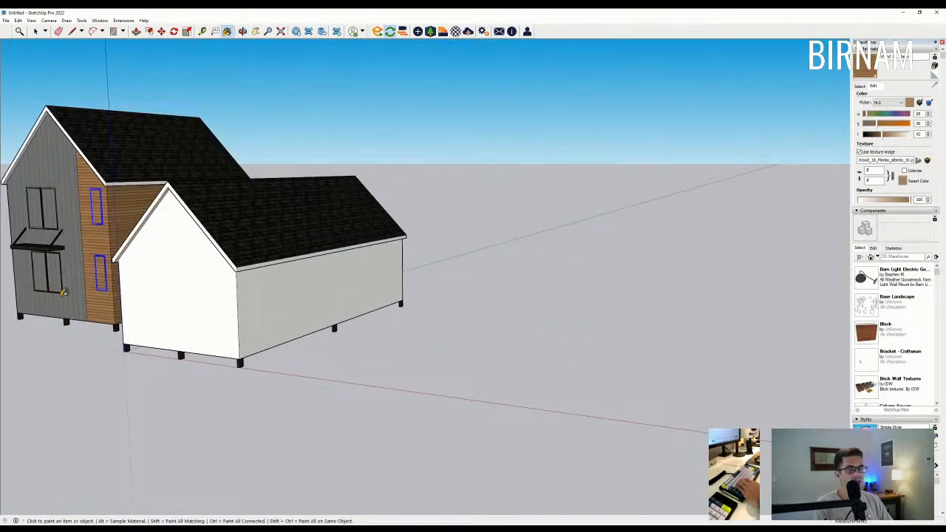
- Sample the gray standing-seam metal from the tall volume and paint the low volume's walls and the deck recess walls with it
{"action": "left_click", "coordinate": [860, 87]}
{"action": "middle_click_drag", "start_coordinate": [347, 259], "coordinate": [591, 284]}
{"action": "scroll", "coordinate": [399, 322], "scroll_direction": "down", "scroll_amount": 2}
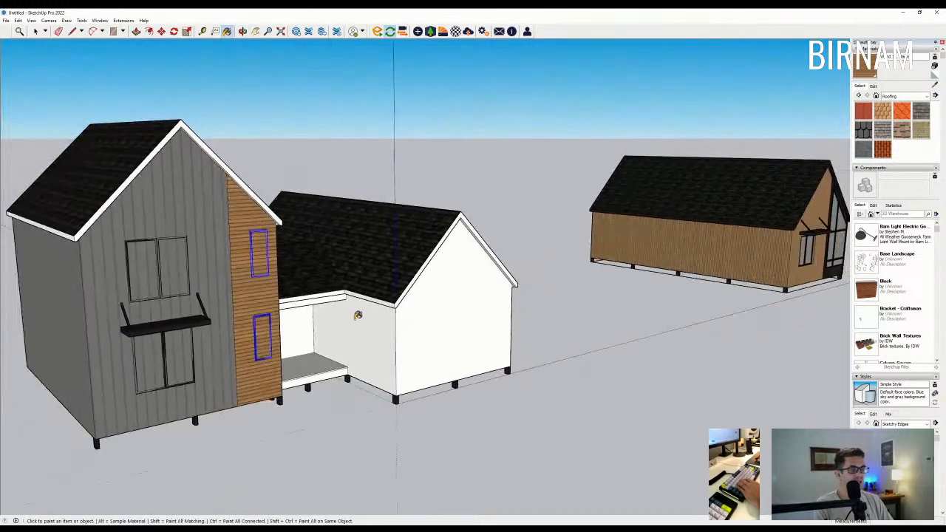
{"action": "middle_click_drag", "start_coordinate": [397, 307], "coordinate": [134, 280]}
{"action": "left_click", "coordinate": [934, 87]}
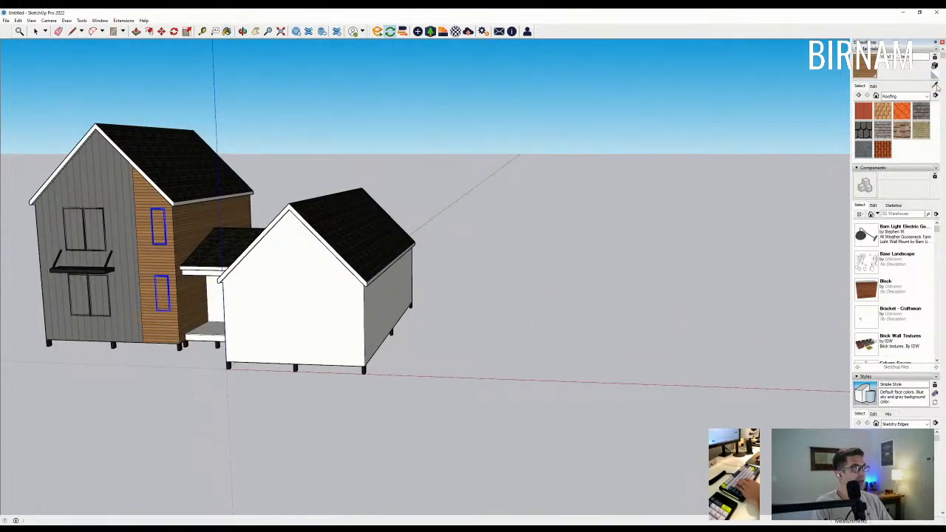
{"action": "left_click", "coordinate": [131, 205]}
{"action": "left_click", "coordinate": [381, 294]}
{"action": "left_click", "coordinate": [333, 297]}
{"action": "middle_click_drag", "start_coordinate": [225, 325], "coordinate": [478, 274]}
{"action": "left_click", "coordinate": [365, 298]}
{"action": "scroll", "coordinate": [259, 336], "scroll_direction": "down", "scroll_amount": 5}
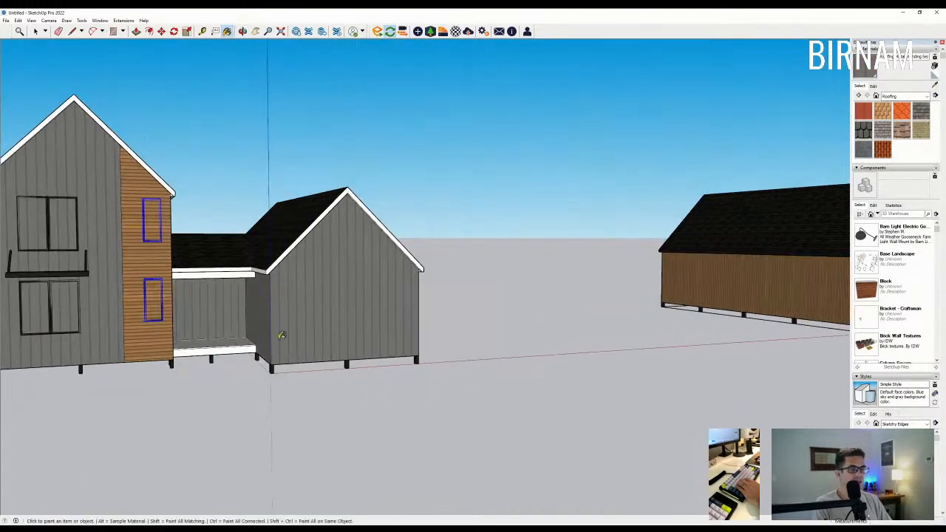
- Sample the black trim material from the reference house and paint the outer faces of the low volume's roof rim with it
{"action": "middle_click_drag", "start_coordinate": [384, 325], "coordinate": [186, 328]}
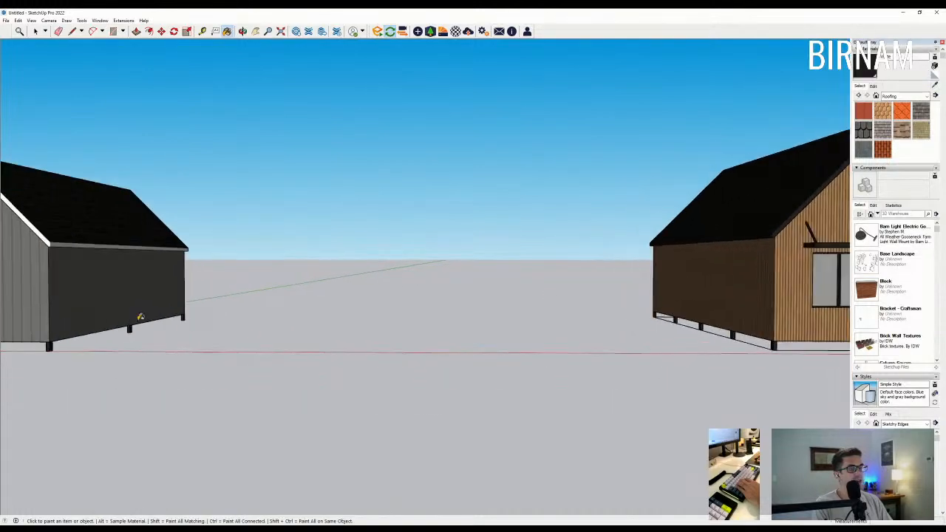
{"action": "scroll", "coordinate": [370, 281], "scroll_direction": "down", "scroll_amount": 3}
{"action": "scroll", "coordinate": [93, 255], "scroll_direction": "up", "scroll_amount": 10}
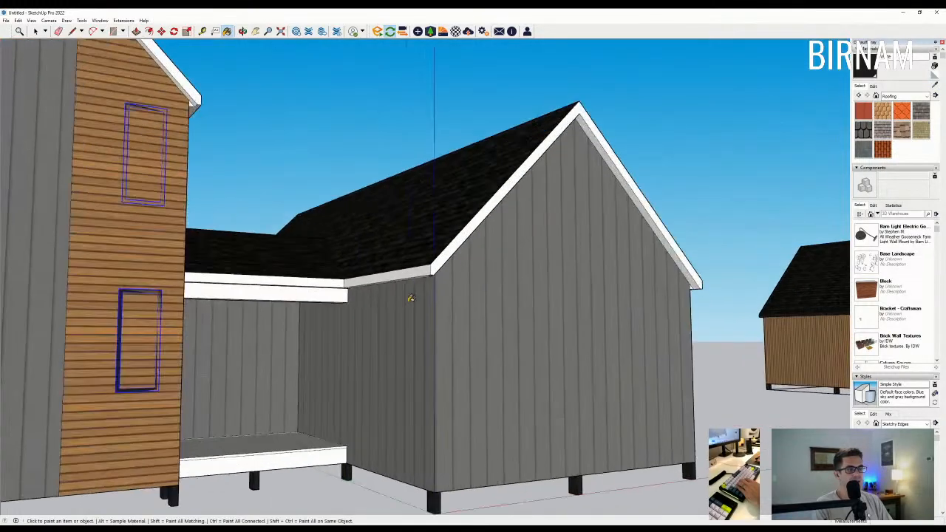
{"action": "scroll", "coordinate": [444, 221], "scroll_direction": "up", "scroll_amount": 5}
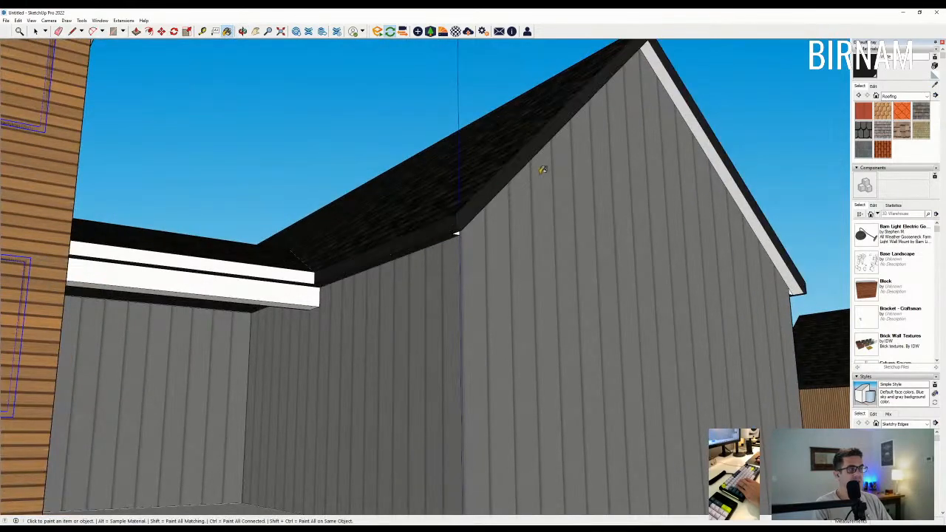
- Paint the undersides and corner ends of the low volume's gable overhang with the same black trim material
{"action": "scroll", "coordinate": [730, 194], "scroll_direction": "up", "scroll_amount": 2}
{"action": "left_click", "coordinate": [742, 195]}
{"action": "middle_click_drag", "start_coordinate": [735, 282], "coordinate": [393, 274]}
{"action": "scroll", "coordinate": [129, 267], "scroll_direction": "up", "scroll_amount": 2}
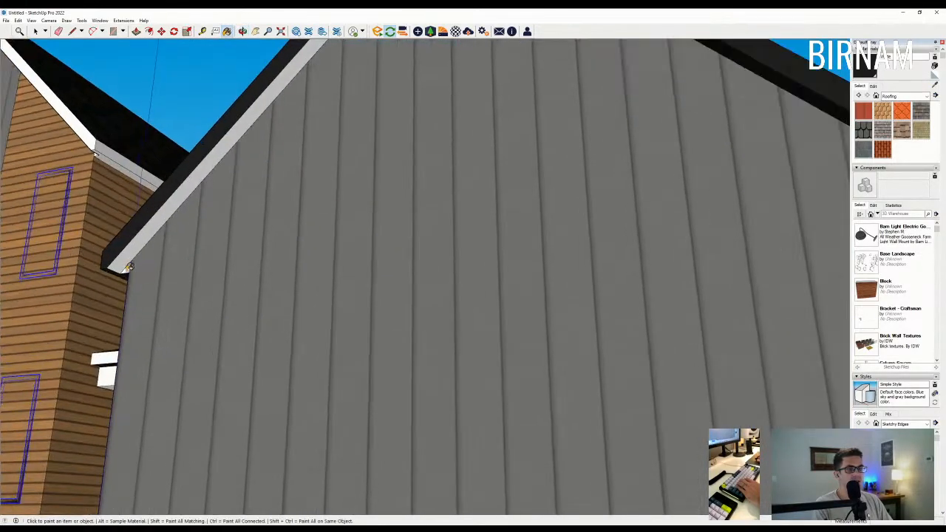
{"action": "left_click", "coordinate": [130, 264]}
{"action": "scroll", "coordinate": [639, 249], "scroll_direction": "down", "scroll_amount": 3}
{"action": "scroll", "coordinate": [589, 185], "scroll_direction": "up", "scroll_amount": 3}
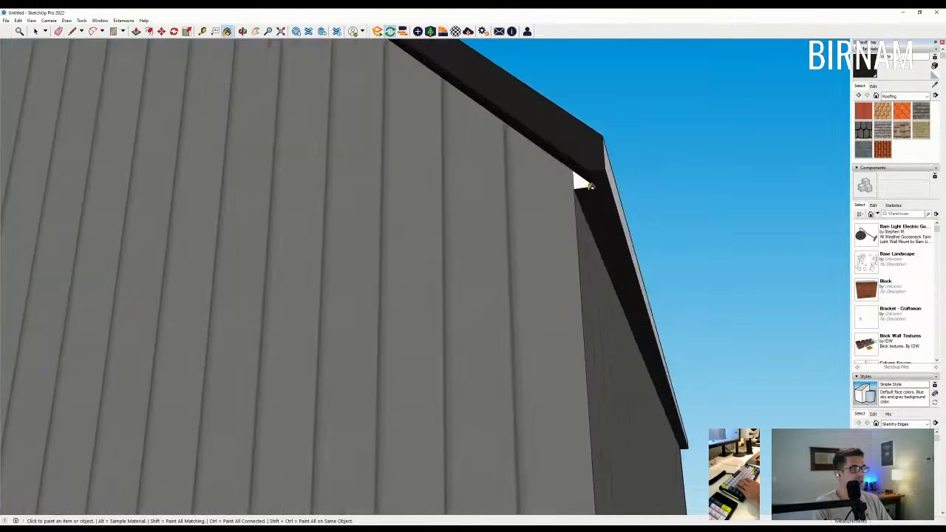
{"action": "left_click", "coordinate": [606, 174]}
{"action": "scroll", "coordinate": [342, 283], "scroll_direction": "down", "scroll_amount": 4}
{"action": "scroll", "coordinate": [256, 306], "scroll_direction": "up", "scroll_amount": 4}
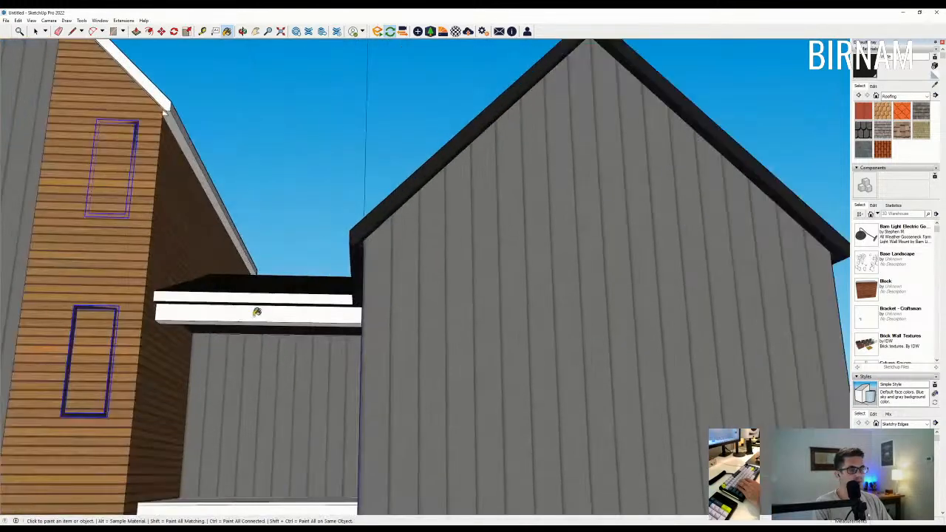
- Paint the deck roof's upper fascia and the tall volume's roof rim with the black trim material
{"action": "left_click", "coordinate": [248, 289]}
{"action": "left_click", "coordinate": [177, 120]}
{"action": "left_click", "coordinate": [177, 90]}
{"action": "middle_click_drag", "start_coordinate": [177, 90], "coordinate": [219, 49]}
{"action": "scroll", "coordinate": [272, 152], "scroll_direction": "down", "scroll_amount": 4}
{"action": "scroll", "coordinate": [221, 43], "scroll_direction": "up", "scroll_amount": 3}
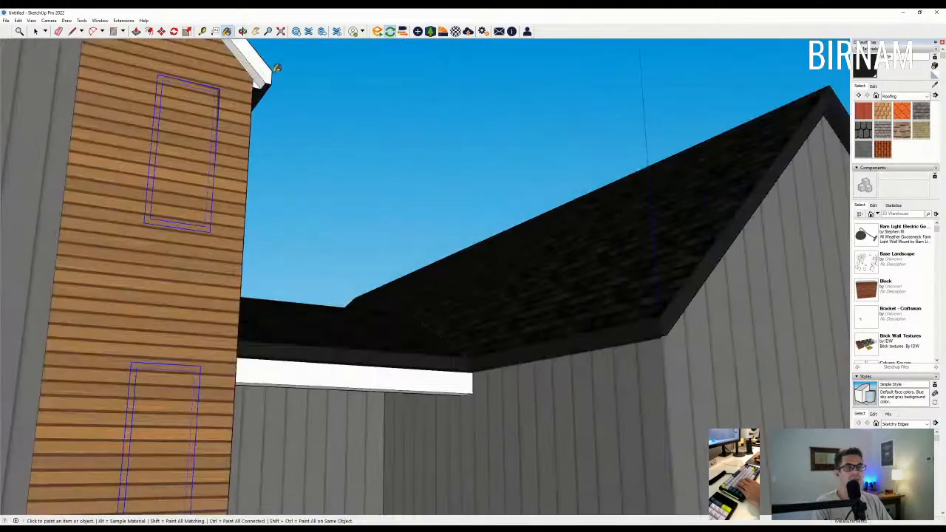
{"action": "scroll", "coordinate": [276, 68], "scroll_direction": "up", "scroll_amount": 2}
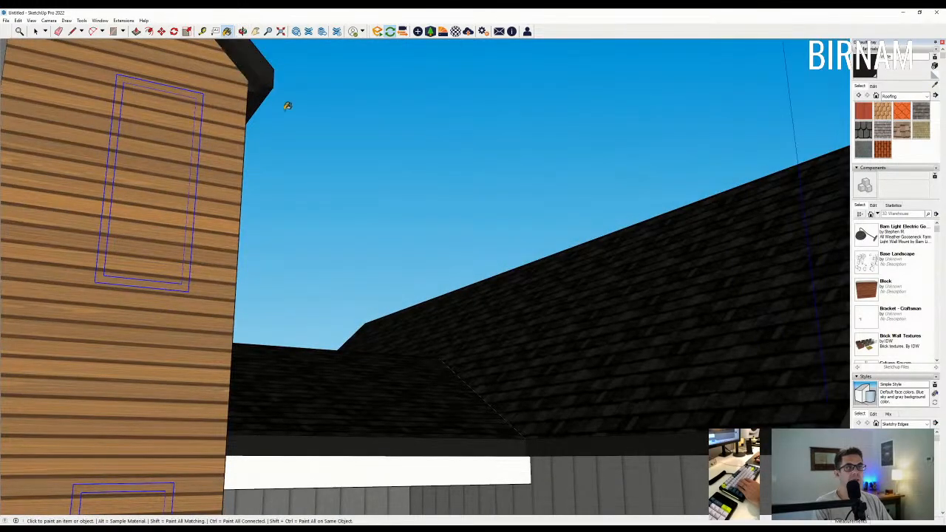
- Paint the remaining unpainted edge and corner faces of the tall volume's front eave with the black trim material
{"action": "scroll", "coordinate": [294, 140], "scroll_direction": "down", "scroll_amount": 5}
{"action": "scroll", "coordinate": [310, 166], "scroll_direction": "up", "scroll_amount": 6}
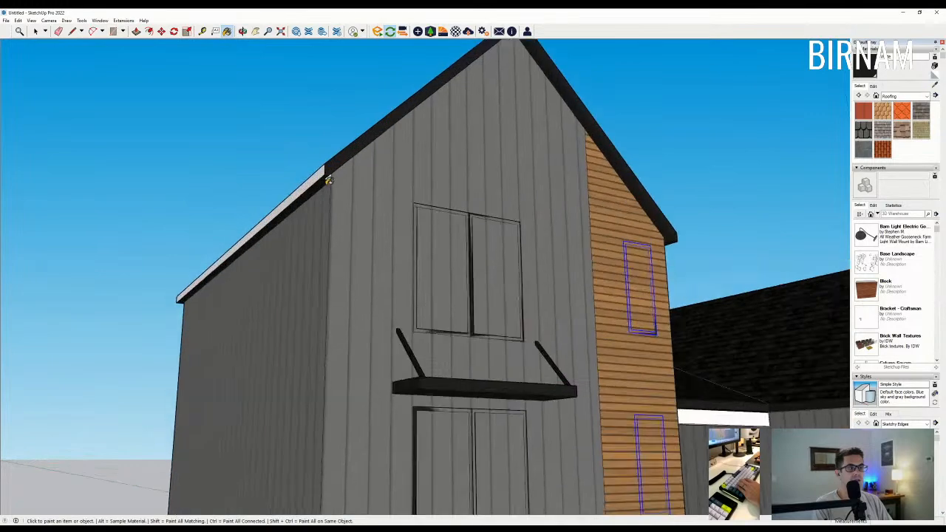
{"action": "scroll", "coordinate": [327, 178], "scroll_direction": "up", "scroll_amount": 5}
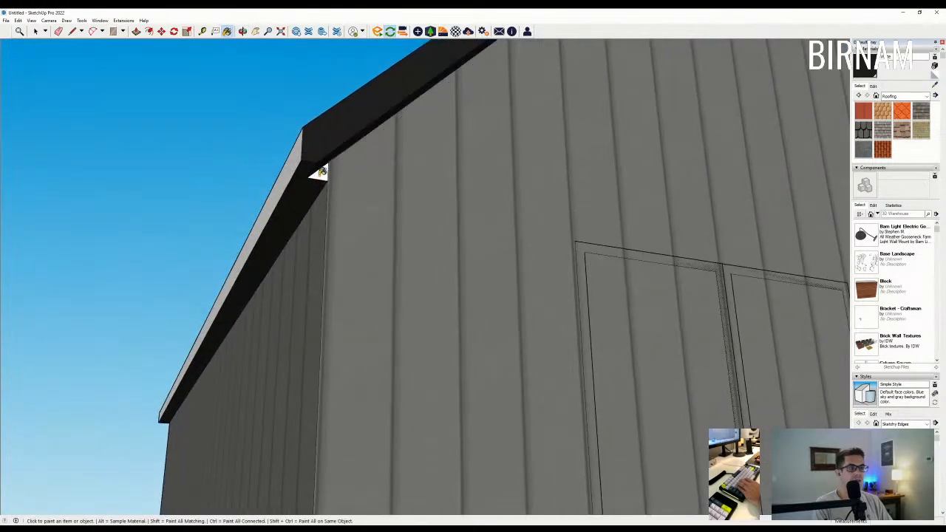
{"action": "left_click", "coordinate": [299, 157]}
{"action": "scroll", "coordinate": [299, 156], "scroll_direction": "down", "scroll_amount": 10}
{"action": "middle_click_drag", "start_coordinate": [367, 291], "coordinate": [378, 341]}
{"action": "scroll", "coordinate": [473, 411], "scroll_direction": "up", "scroll_amount": 3}
{"action": "middle_click_drag", "start_coordinate": [465, 361], "coordinate": [391, 477]}
{"action": "scroll", "coordinate": [410, 351], "scroll_direction": "up", "scroll_amount": 3}
{"action": "scroll", "coordinate": [400, 402], "scroll_direction": "down", "scroll_amount": 5}
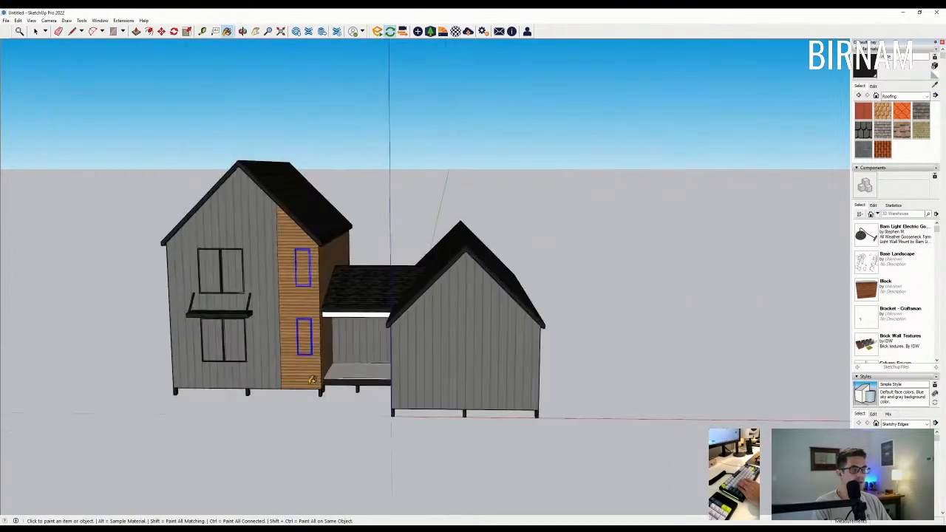
- Sample the wood decking from the reference house's porch floor and paint the recessed deck's floor with it
{"action": "scroll", "coordinate": [399, 403], "scroll_direction": "down", "scroll_amount": 3}
{"action": "middle_click_drag", "start_coordinate": [400, 403], "coordinate": [331, 328]}
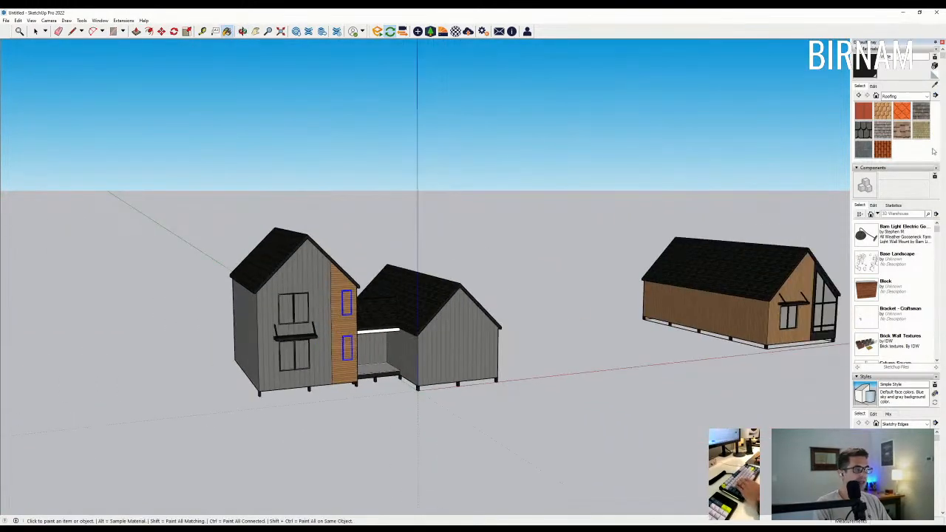
{"action": "left_click", "coordinate": [934, 86]}
{"action": "scroll", "coordinate": [837, 293], "scroll_direction": "up", "scroll_amount": 2}
{"action": "scroll", "coordinate": [837, 294], "scroll_direction": "down", "scroll_amount": 1}
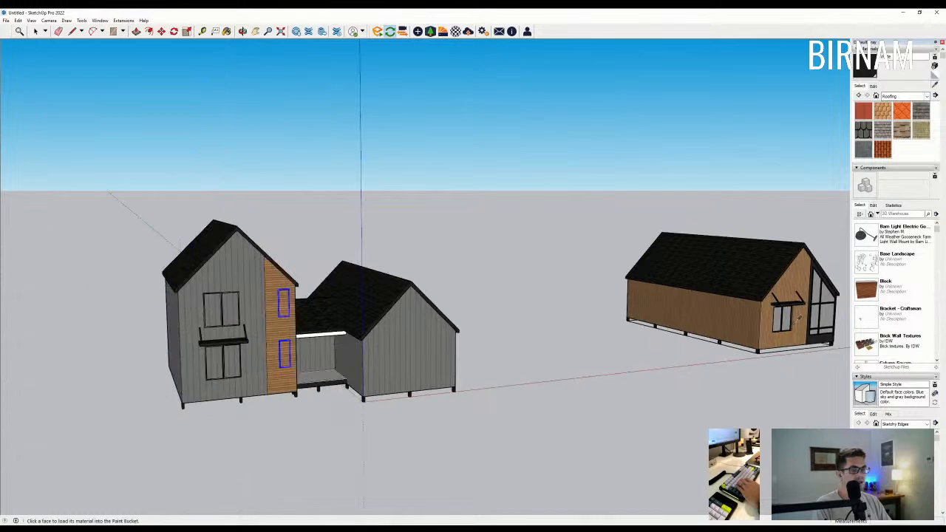
{"action": "middle_click_drag", "start_coordinate": [795, 317], "coordinate": [332, 310]}
{"action": "scroll", "coordinate": [614, 432], "scroll_direction": "up", "scroll_amount": 3}
{"action": "middle_click_drag", "start_coordinate": [614, 432], "coordinate": [670, 470]}
{"action": "scroll", "coordinate": [580, 384], "scroll_direction": "down", "scroll_amount": 2}
{"action": "middle_click_drag", "start_coordinate": [480, 362], "coordinate": [627, 380]}
{"action": "scroll", "coordinate": [724, 361], "scroll_direction": "down", "scroll_amount": 1}
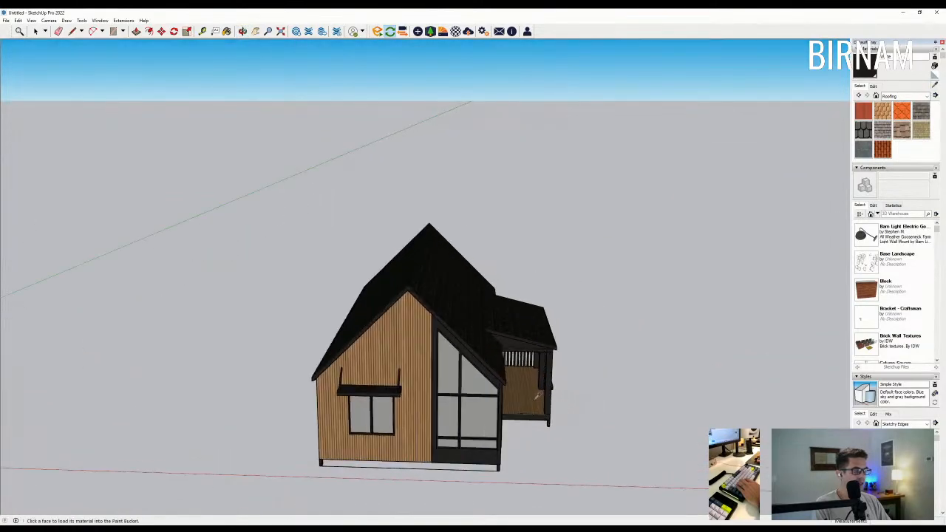
{"action": "scroll", "coordinate": [613, 369], "scroll_direction": "down", "scroll_amount": 3}
{"action": "scroll", "coordinate": [295, 374], "scroll_direction": "up", "scroll_amount": 10}
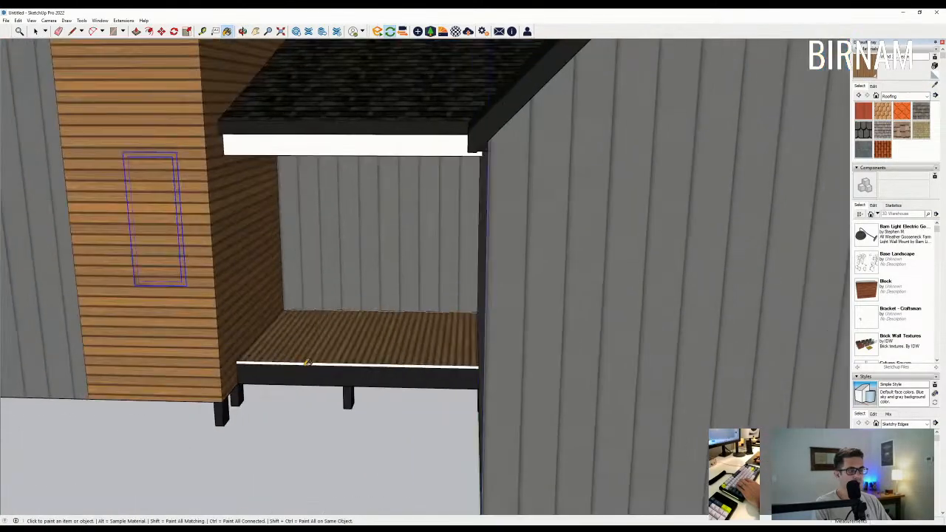
{"action": "scroll", "coordinate": [309, 362], "scroll_direction": "up", "scroll_amount": 1}
- Paint the beam under the front edge of the deck roof with the light wood material
{"action": "scroll", "coordinate": [312, 361], "scroll_direction": "down", "scroll_amount": 6}
{"action": "middle_click_drag", "start_coordinate": [332, 376], "coordinate": [452, 250]}
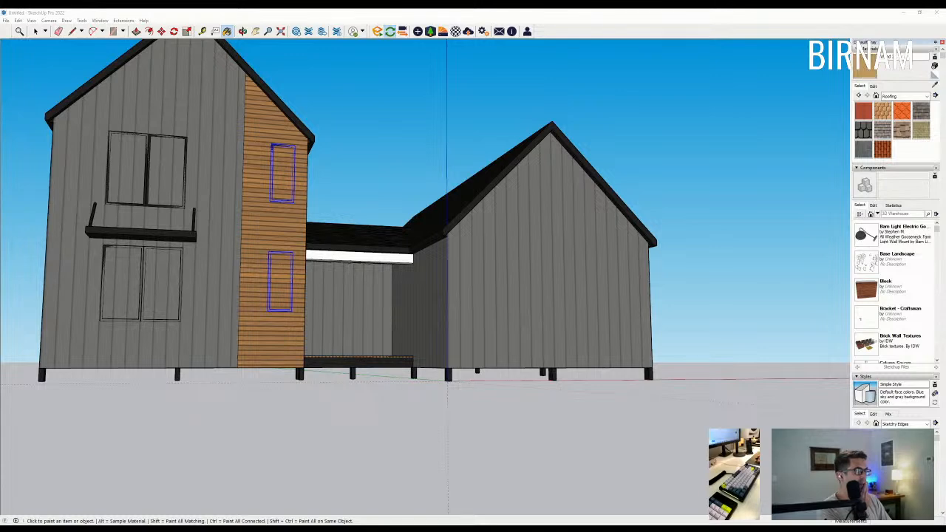
{"action": "scroll", "coordinate": [411, 244], "scroll_direction": "up", "scroll_amount": 6}
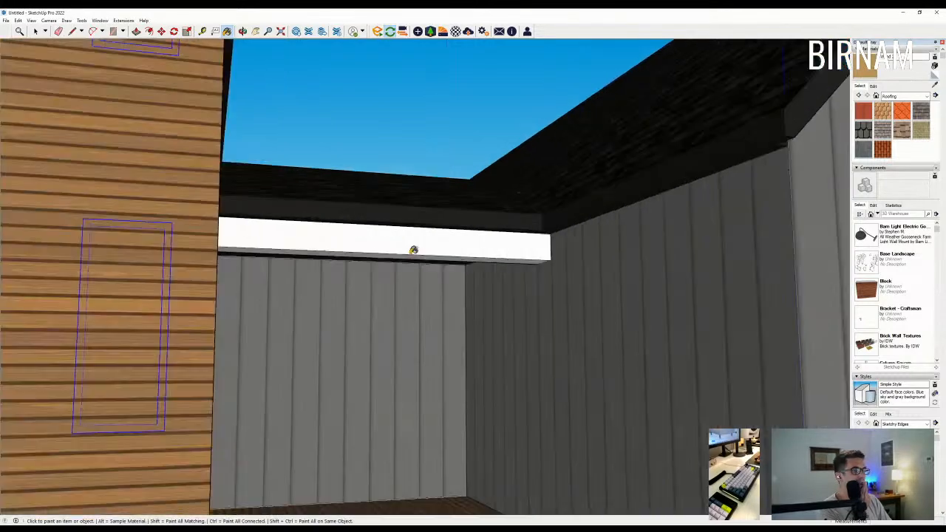
{"action": "left_click", "coordinate": [411, 241]}
{"action": "scroll", "coordinate": [411, 241], "scroll_direction": "up", "scroll_amount": 1}
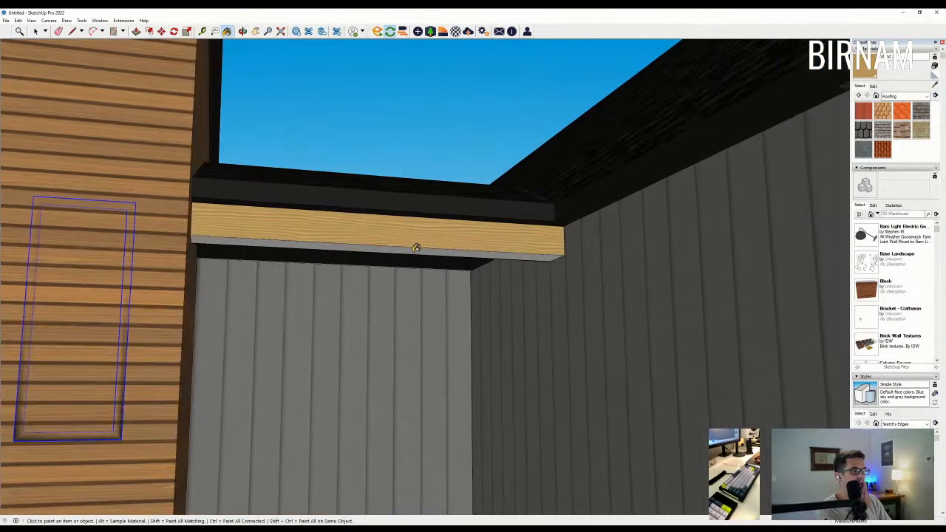
- Match the beam's wood material color to the horizontal wood siding on the tall volume
{"action": "left_click", "coordinate": [872, 86]}
{"action": "left_click", "coordinate": [918, 104]}
{"action": "left_click", "coordinate": [166, 154]}
{"action": "middle_click_drag", "start_coordinate": [296, 164], "coordinate": [325, 259]}
{"action": "scroll", "coordinate": [327, 264], "scroll_direction": "down", "scroll_amount": 6}
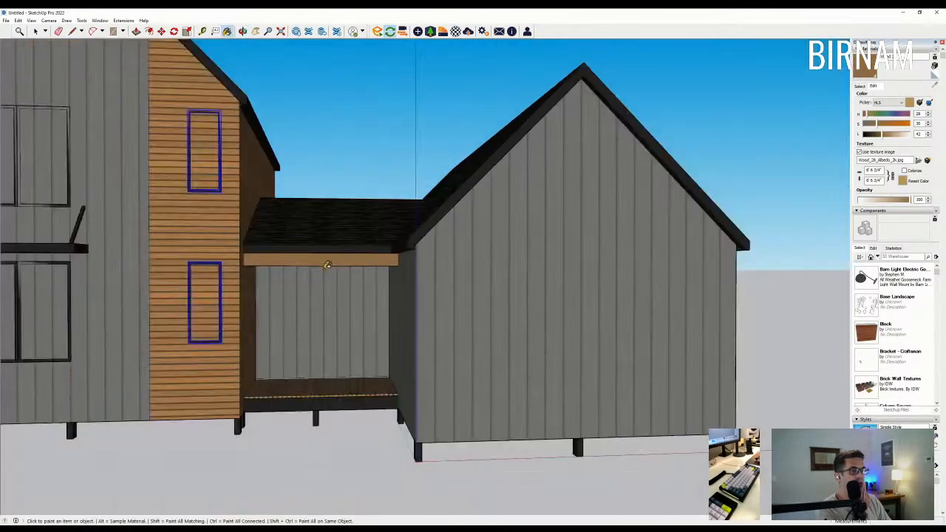
{"action": "scroll", "coordinate": [327, 264], "scroll_direction": "down", "scroll_amount": 2}
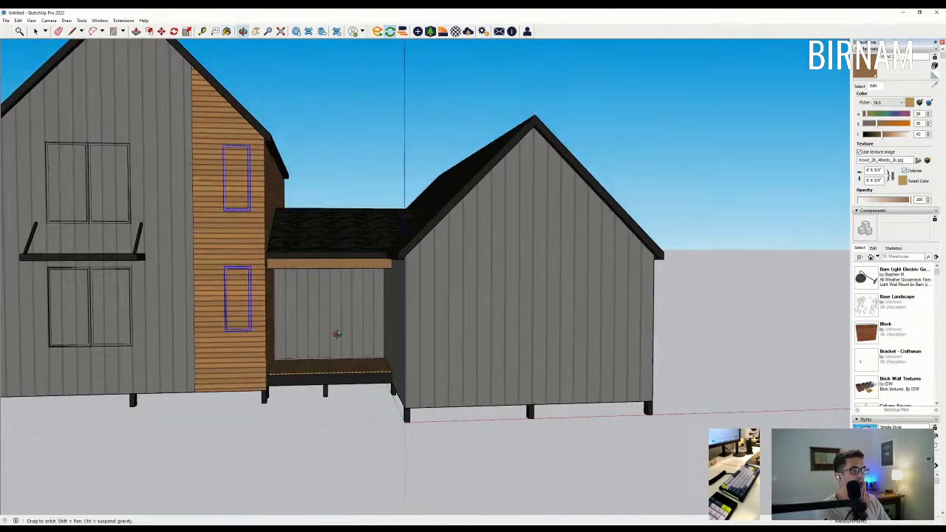
- Copy the reference house's lower gable-end window and porch double door over to the area in front of the low volume
{"action": "middle_click_drag", "start_coordinate": [340, 323], "coordinate": [359, 370]}
{"action": "scroll", "coordinate": [361, 371], "scroll_direction": "down", "scroll_amount": 6}
{"action": "middle_click_drag", "start_coordinate": [392, 325], "coordinate": [410, 338]}
{"action": "scroll", "coordinate": [411, 337], "scroll_direction": "down", "scroll_amount": 3}
{"action": "middle_click_drag", "start_coordinate": [605, 380], "coordinate": [504, 359]}
{"action": "scroll", "coordinate": [535, 336], "scroll_direction": "up", "scroll_amount": 3}
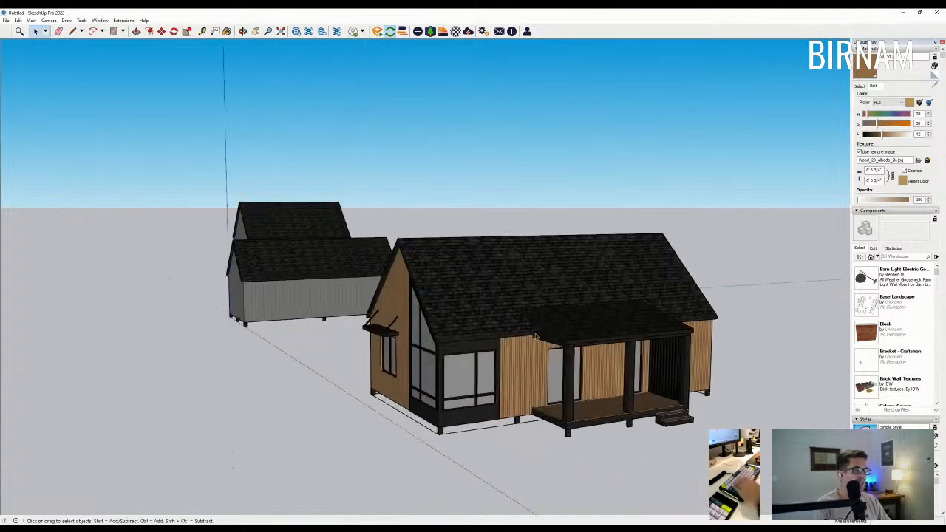
{"action": "scroll", "coordinate": [567, 383], "scroll_direction": "up", "scroll_amount": 2}
{"action": "scroll", "coordinate": [558, 382], "scroll_direction": "up", "scroll_amount": 2}
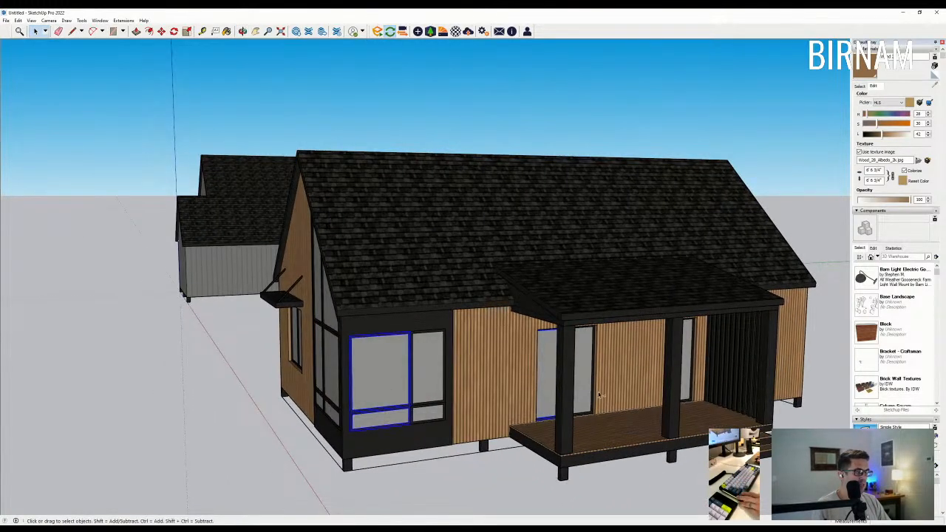
{"action": "middle_click_drag", "start_coordinate": [563, 401], "coordinate": [357, 397]}
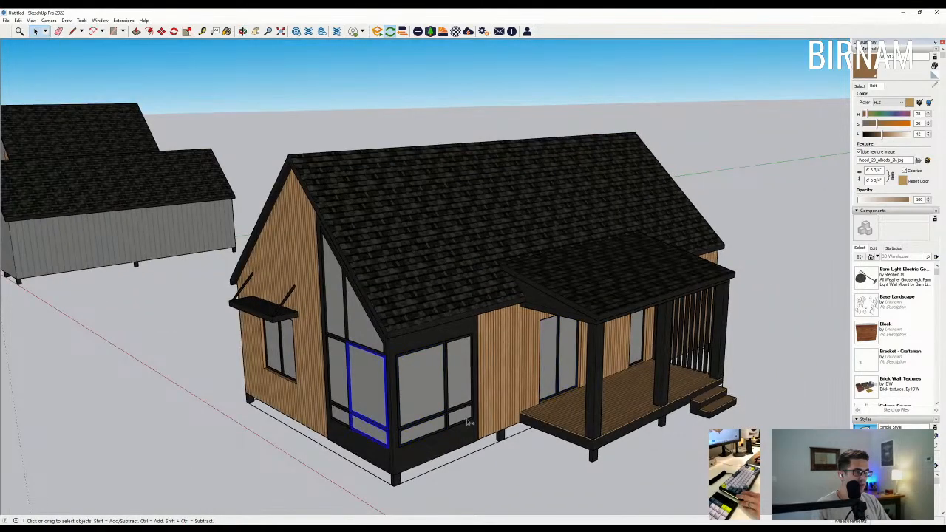
{"action": "middle_click_drag", "start_coordinate": [567, 371], "coordinate": [604, 424]}
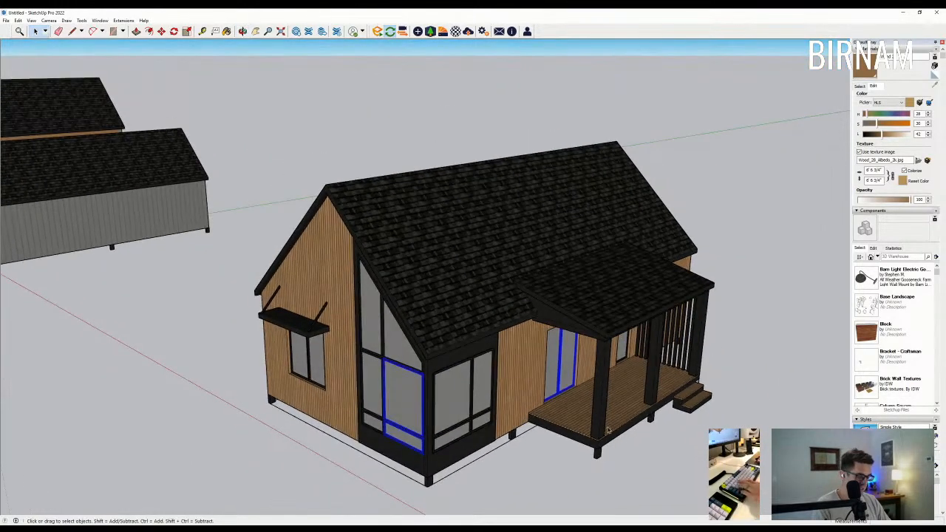
{"action": "key", "text": "m"}
{"action": "key", "text": "ctrl"}
{"action": "scroll", "coordinate": [594, 424], "scroll_direction": "down", "scroll_amount": 4}
{"action": "left_click", "coordinate": [589, 487]}
{"action": "left_click", "coordinate": [195, 389]}
{"action": "scroll", "coordinate": [264, 389], "scroll_direction": "up", "scroll_amount": 6}
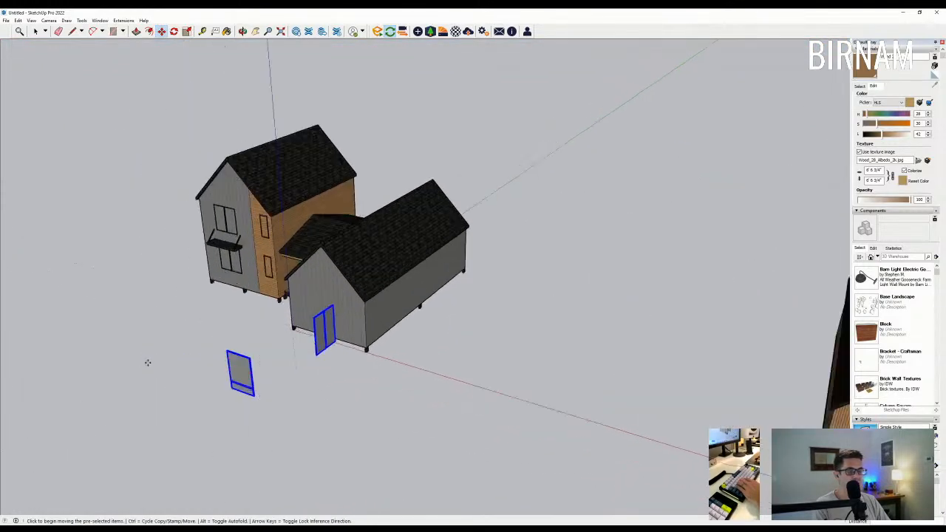
- Try to rotate the copied double door and window together to align the door with the low volume's gable wall
{"action": "scroll", "coordinate": [398, 318], "scroll_direction": "up", "scroll_amount": 6}
{"action": "left_click", "coordinate": [412, 278]}
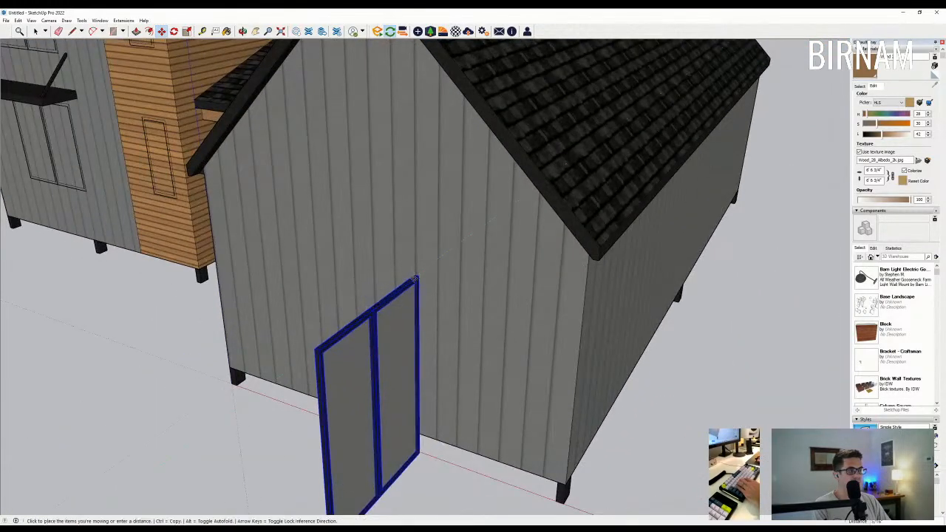
{"action": "left_click", "coordinate": [400, 289]}
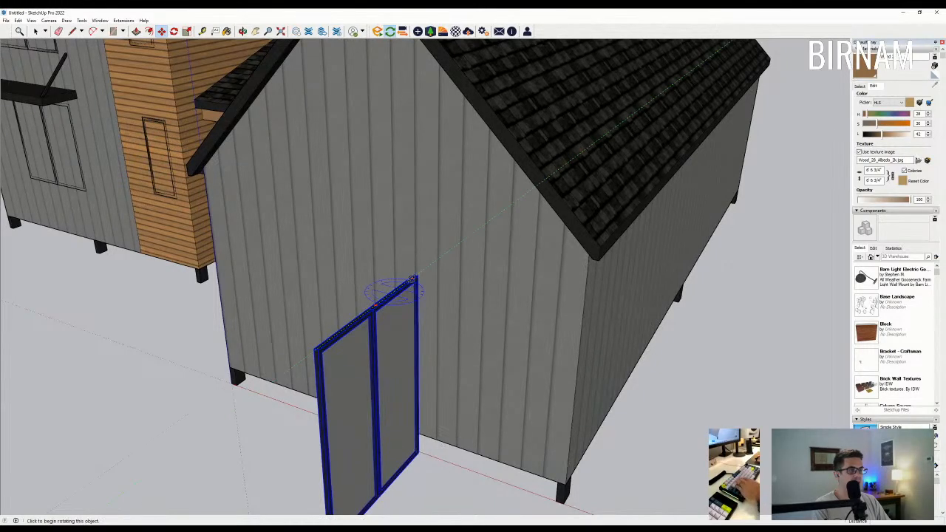
{"action": "left_click", "coordinate": [375, 305]}
{"action": "left_click", "coordinate": [475, 312]}
{"action": "key", "text": "ctrl+t"}
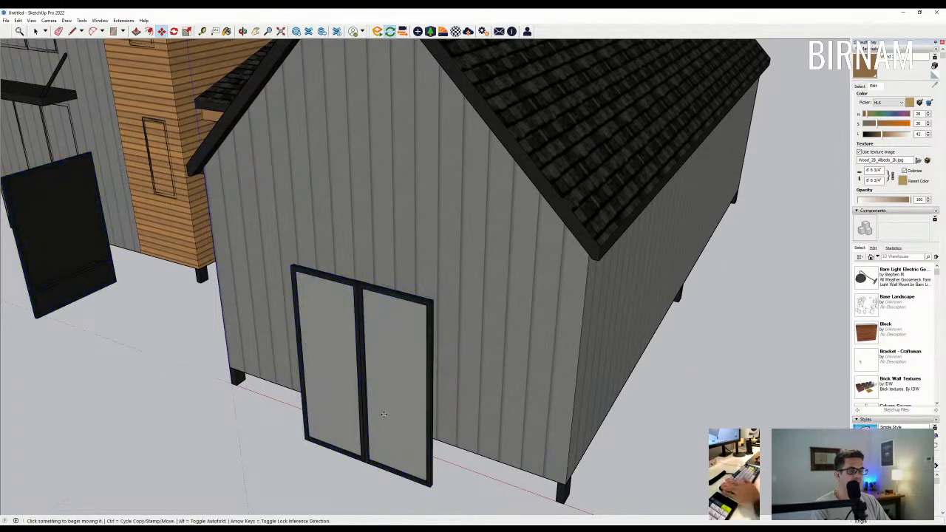
{"action": "scroll", "coordinate": [401, 392], "scroll_direction": "down", "scroll_amount": 1}
{"action": "key", "text": "ctrl+z"}
{"action": "scroll", "coordinate": [333, 273], "scroll_direction": "down", "scroll_amount": 4}
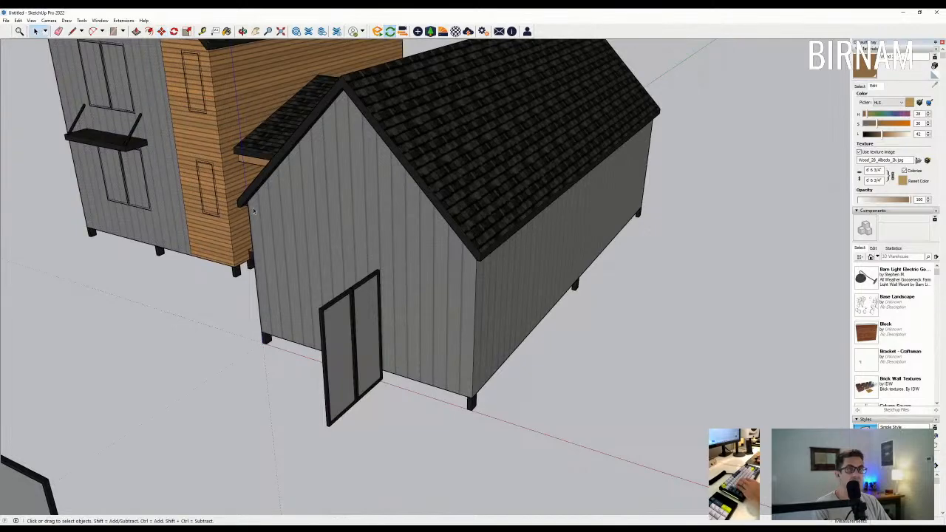
- Rotate the copied double door on its own so it stands parallel to the low volume's gable wall
{"action": "middle_click_drag", "start_coordinate": [371, 323], "coordinate": [368, 366]}
{"action": "key", "text": "m"}
{"action": "scroll", "coordinate": [365, 340], "scroll_direction": "up", "scroll_amount": 4}
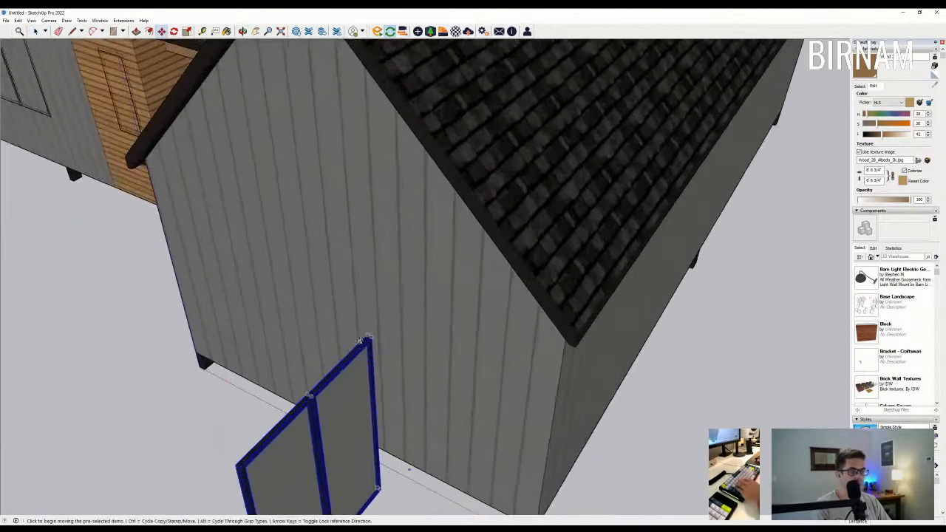
{"action": "left_click", "coordinate": [362, 342]}
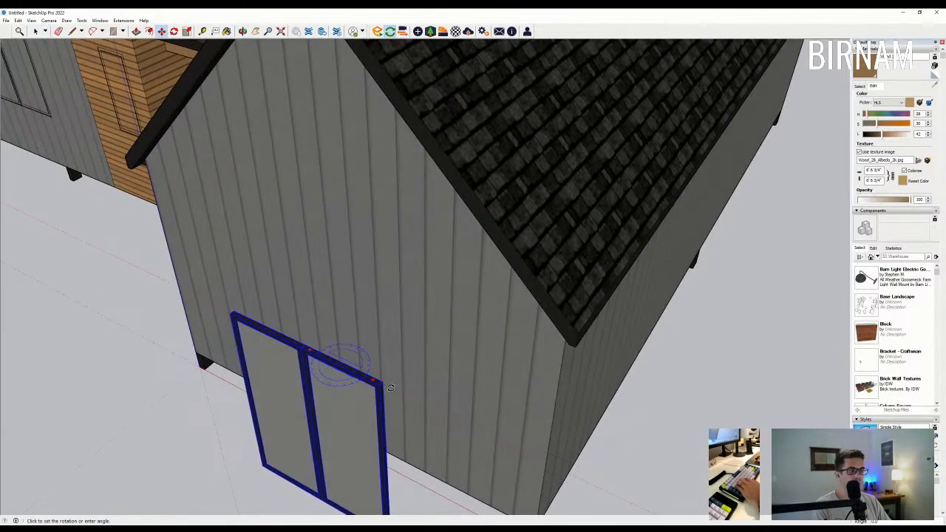
{"action": "left_click", "coordinate": [389, 385]}
{"action": "scroll", "coordinate": [413, 254], "scroll_direction": "down", "scroll_amount": 4}
{"action": "scroll", "coordinate": [320, 439], "scroll_direction": "up", "scroll_amount": 3}
- Move the double door onto the back wall of the deck recess, just above the deck floor
{"action": "left_click", "coordinate": [373, 401]}
{"action": "middle_click_drag", "start_coordinate": [291, 424], "coordinate": [432, 377]}
{"action": "scroll", "coordinate": [314, 251], "scroll_direction": "up", "scroll_amount": 3}
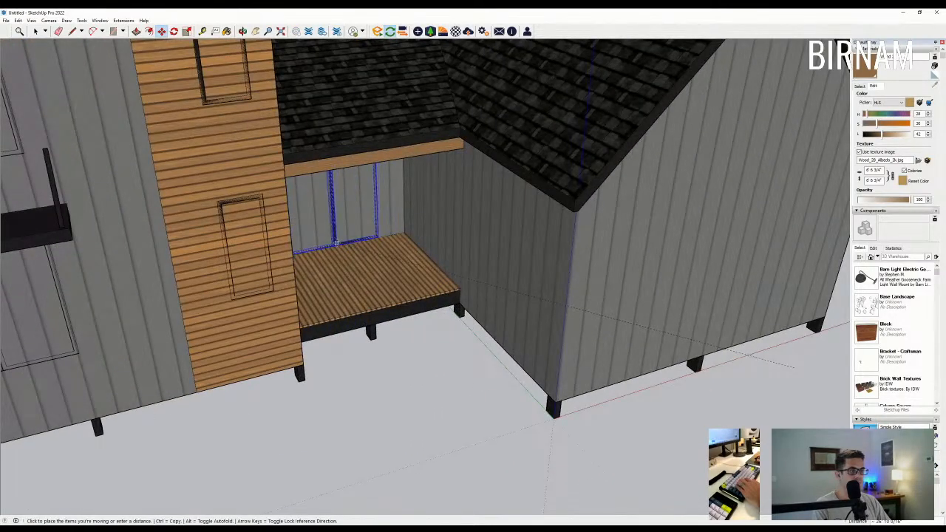
{"action": "scroll", "coordinate": [428, 221], "scroll_direction": "up", "scroll_amount": 3}
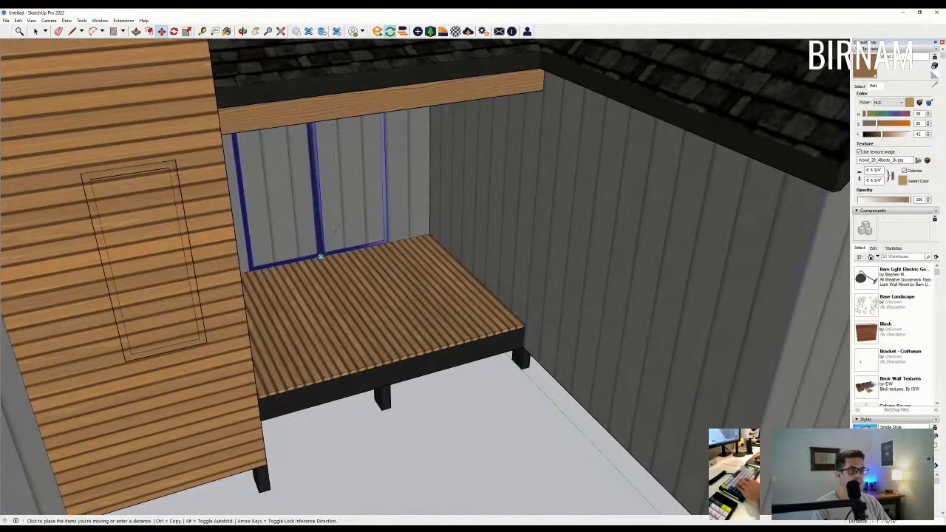
{"action": "scroll", "coordinate": [373, 185], "scroll_direction": "down", "scroll_amount": 3}
{"action": "left_click", "coordinate": [373, 184]}
{"action": "middle_click_drag", "start_coordinate": [373, 184], "coordinate": [310, 118]}
{"action": "scroll", "coordinate": [291, 122], "scroll_direction": "up", "scroll_amount": 3}
- Outline the double door with a rectangle on the recess wall and push that face in to open the wall
{"action": "key", "text": "r"}
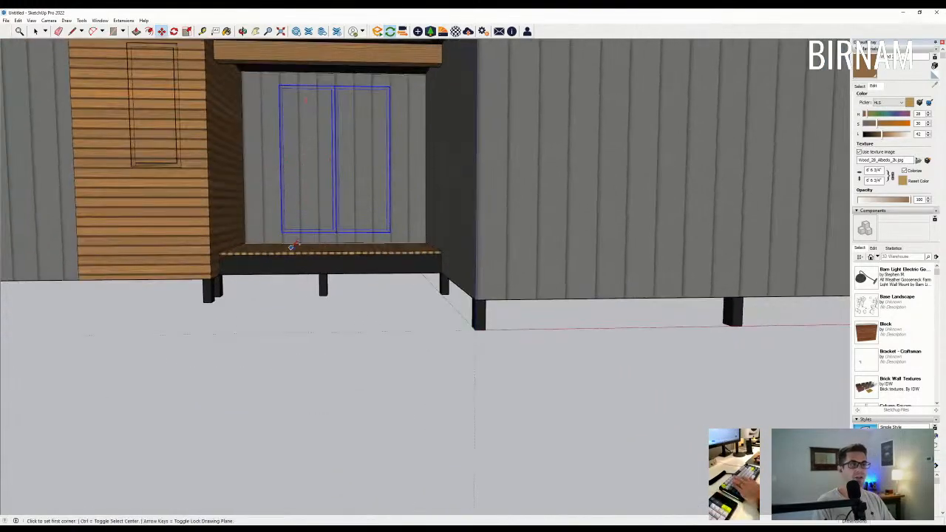
{"action": "scroll", "coordinate": [292, 245], "scroll_direction": "up", "scroll_amount": 2}
{"action": "left_click", "coordinate": [281, 230]}
{"action": "left_click", "coordinate": [420, 55]}
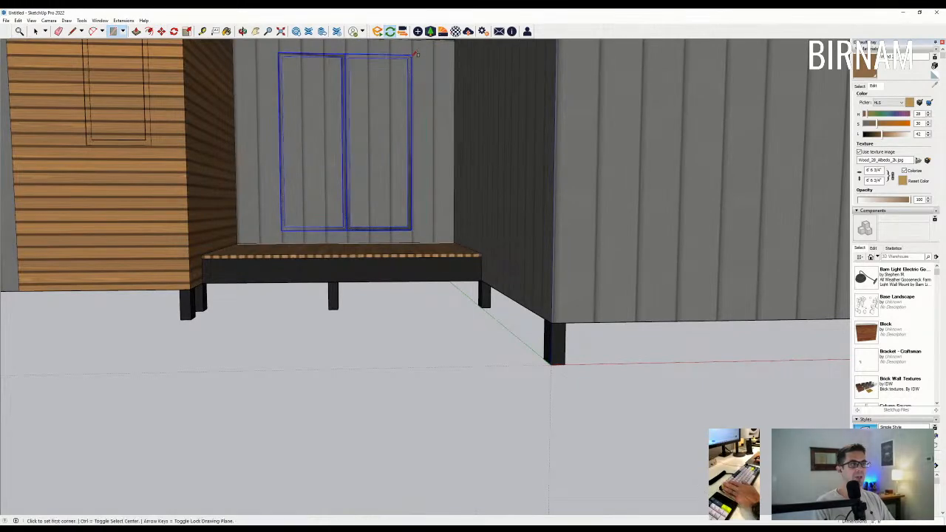
{"action": "middle_click_drag", "start_coordinate": [420, 55], "coordinate": [382, 180]}
{"action": "key", "text": "p"}
{"action": "scroll", "coordinate": [311, 144], "scroll_direction": "down", "scroll_amount": 5}
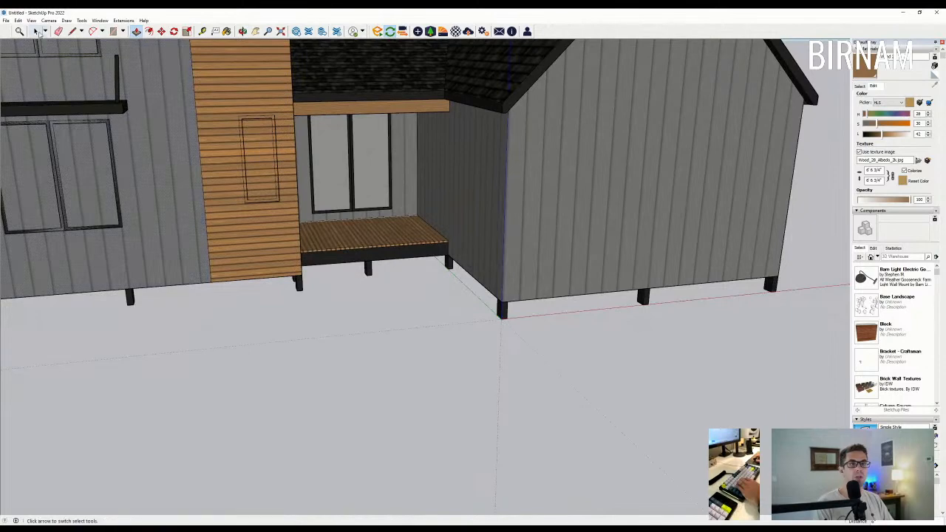
- Shift the double door back into its opening in the deck recess wall
{"action": "scroll", "coordinate": [345, 186], "scroll_direction": "up", "scroll_amount": 1}
{"action": "middle_click_drag", "start_coordinate": [394, 197], "coordinate": [429, 291]}
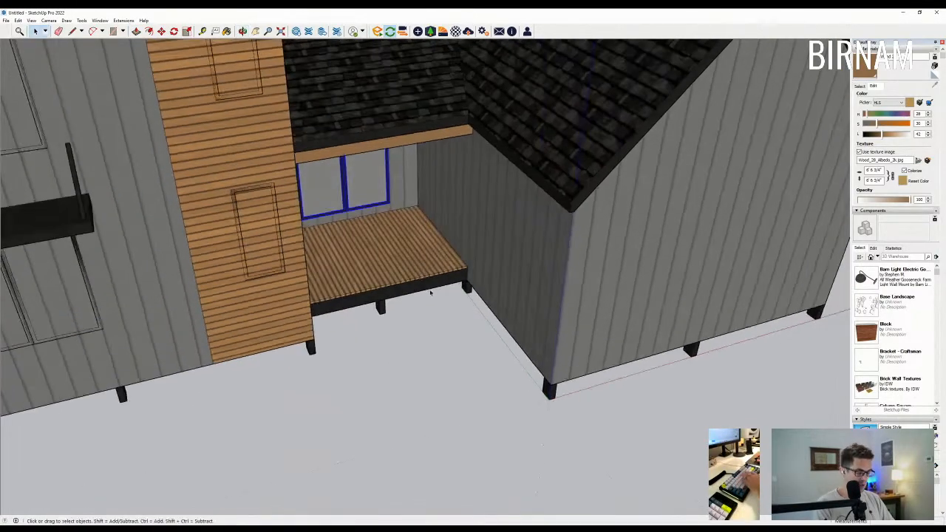
{"action": "scroll", "coordinate": [429, 289], "scroll_direction": "up", "scroll_amount": 3}
{"action": "key", "text": "m"}
{"action": "left_click", "coordinate": [415, 265]}
{"action": "key", "text": "Return"}
{"action": "scroll", "coordinate": [413, 262], "scroll_direction": "down", "scroll_amount": 3}
{"action": "middle_click_drag", "start_coordinate": [411, 325], "coordinate": [266, 282]}
{"action": "scroll", "coordinate": [313, 261], "scroll_direction": "down", "scroll_amount": 2}
{"action": "scroll", "coordinate": [301, 264], "scroll_direction": "down", "scroll_amount": 1}
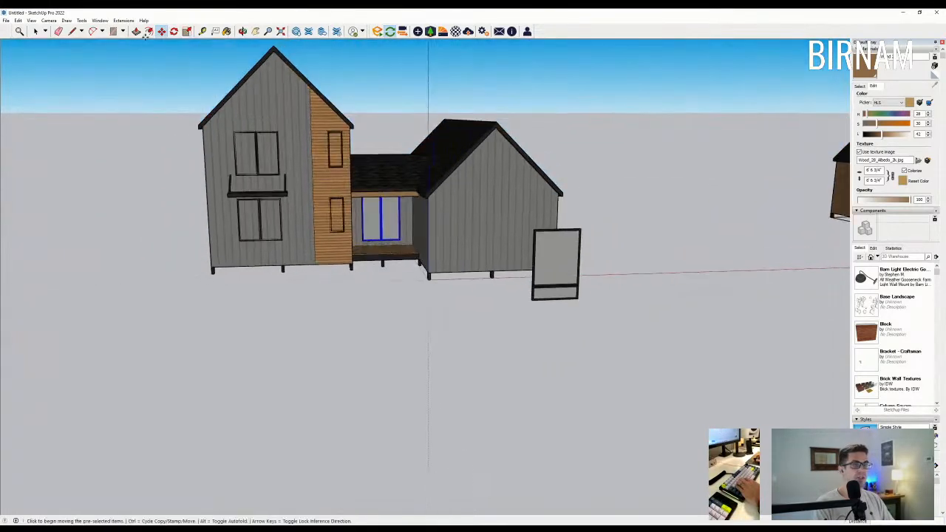
- Move the copied window by its bottom midpoint to the bottom midpoint of the low volume's gable wall
{"action": "left_click", "coordinate": [35, 31]}
{"action": "scroll", "coordinate": [538, 304], "scroll_direction": "up", "scroll_amount": 2}
{"action": "left_click", "coordinate": [569, 295], "text": "shift"}
{"action": "middle_click_drag", "start_coordinate": [569, 288], "coordinate": [571, 325]}
{"action": "key", "text": "m"}
{"action": "scroll", "coordinate": [570, 325], "scroll_direction": "up", "scroll_amount": 1}
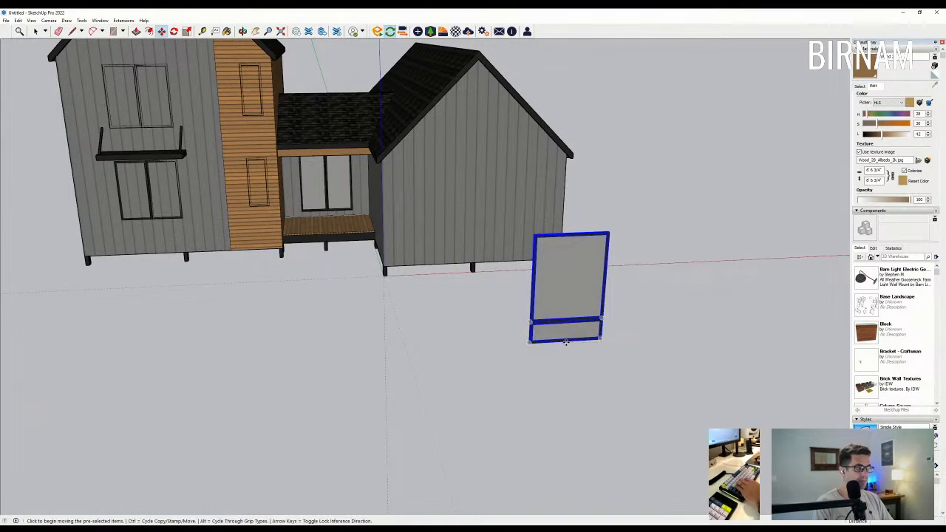
{"action": "left_click", "coordinate": [565, 342]}
{"action": "scroll", "coordinate": [493, 263], "scroll_direction": "up", "scroll_amount": 2}
{"action": "scroll", "coordinate": [470, 259], "scroll_direction": "up", "scroll_amount": 1}
{"action": "middle_click_drag", "start_coordinate": [470, 259], "coordinate": [521, 287]}
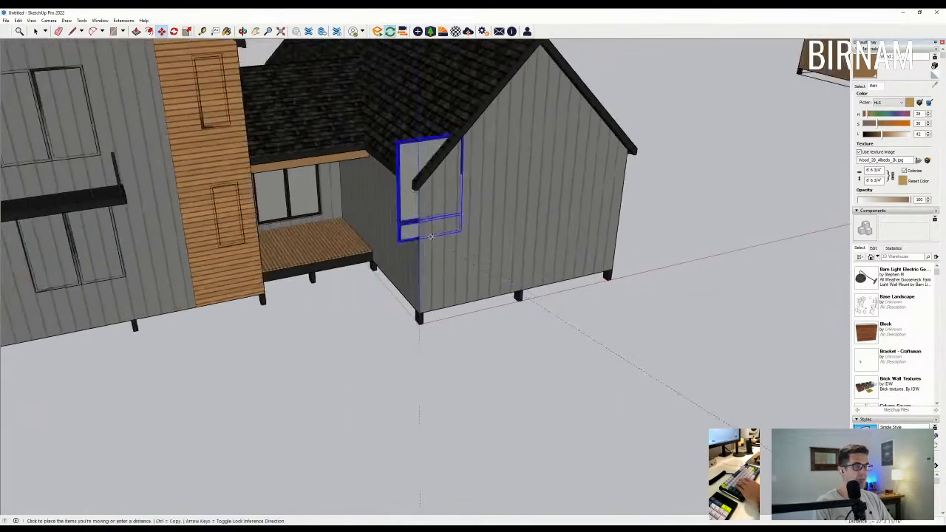
{"action": "scroll", "coordinate": [448, 238], "scroll_direction": "down", "scroll_amount": 4}
{"action": "scroll", "coordinate": [389, 260], "scroll_direction": "up", "scroll_amount": 6}
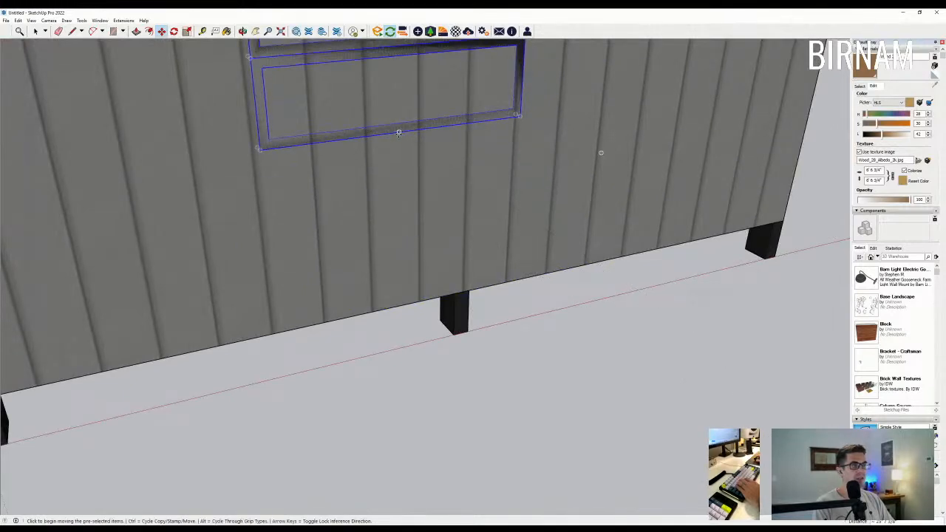
{"action": "middle_click_drag", "start_coordinate": [456, 314], "coordinate": [311, 210]}
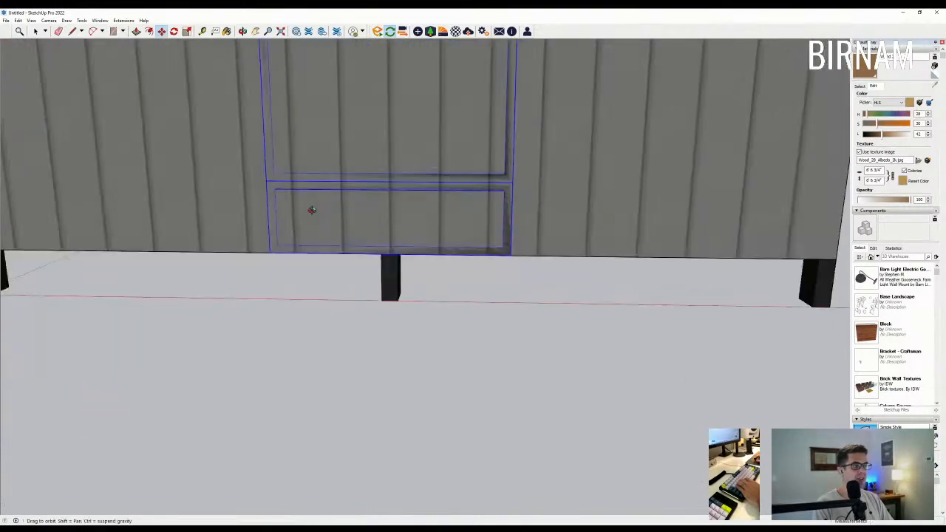
- Raise the window assembly straight up from the bottom edge of the low volume's gable wall
{"action": "scroll", "coordinate": [477, 283], "scroll_direction": "down", "scroll_amount": 3}
{"action": "left_click", "coordinate": [476, 219]}
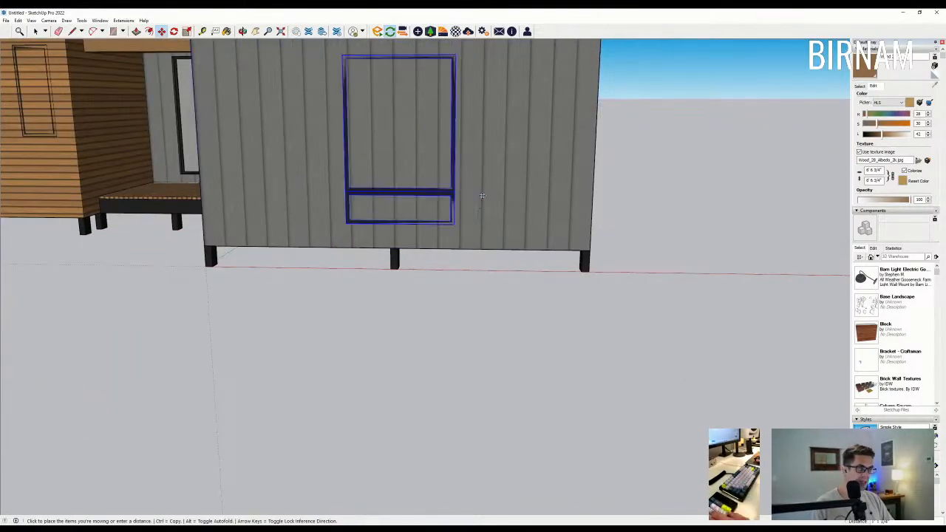
{"action": "middle_click_drag", "start_coordinate": [479, 186], "coordinate": [411, 156]}
{"action": "scroll", "coordinate": [411, 156], "scroll_direction": "down", "scroll_amount": 1}
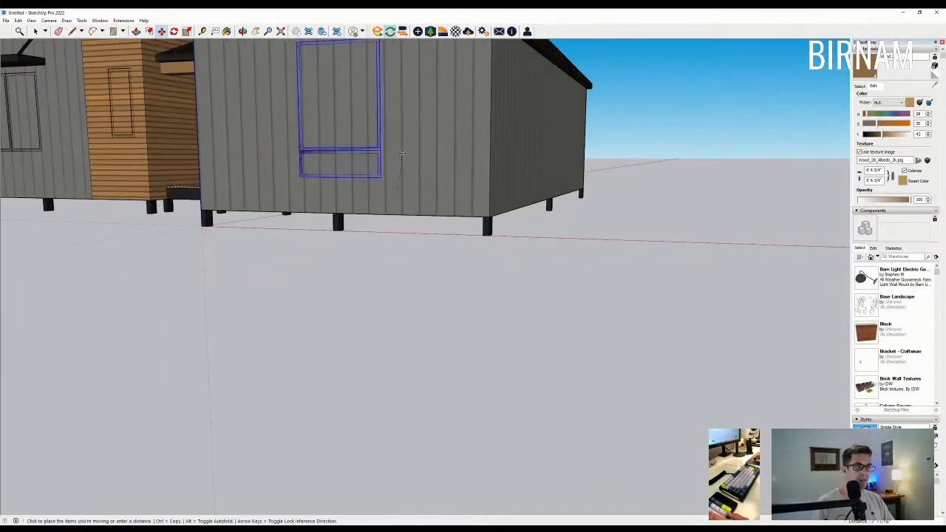
{"action": "left_click", "coordinate": [371, 167]}
- Copy the window assembly edge to edge onto both sides of the original, forming a row of three on the gable wall
{"action": "middle_click_drag", "start_coordinate": [343, 182], "coordinate": [413, 195]}
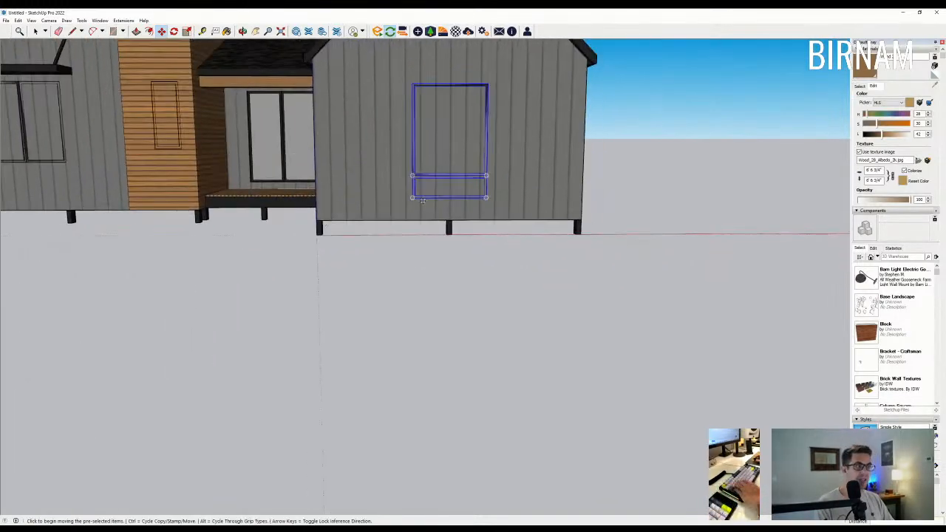
{"action": "scroll", "coordinate": [413, 195], "scroll_direction": "up", "scroll_amount": 1}
{"action": "left_click", "coordinate": [410, 198]}
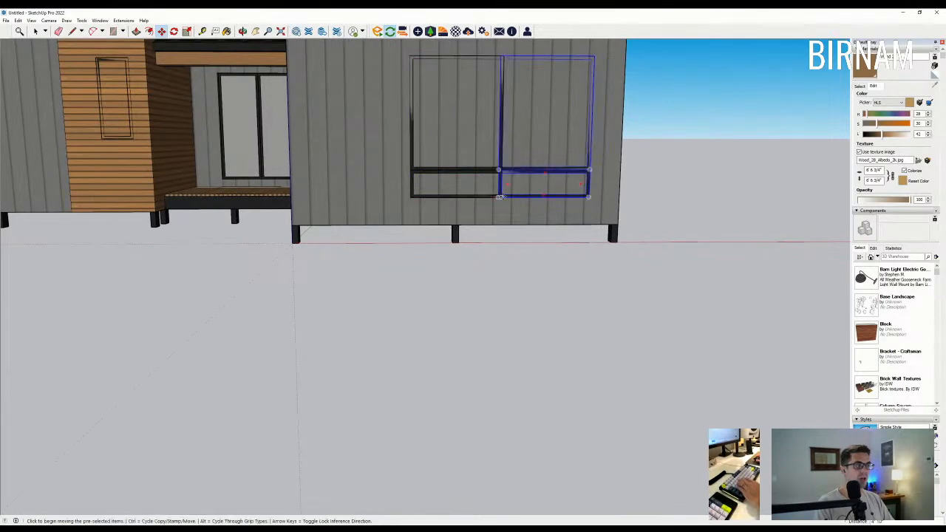
{"action": "left_click", "coordinate": [499, 198]}
{"action": "scroll", "coordinate": [499, 198], "scroll_direction": "up", "scroll_amount": 1}
{"action": "left_click", "coordinate": [496, 200]}
{"action": "left_click", "coordinate": [501, 198]}
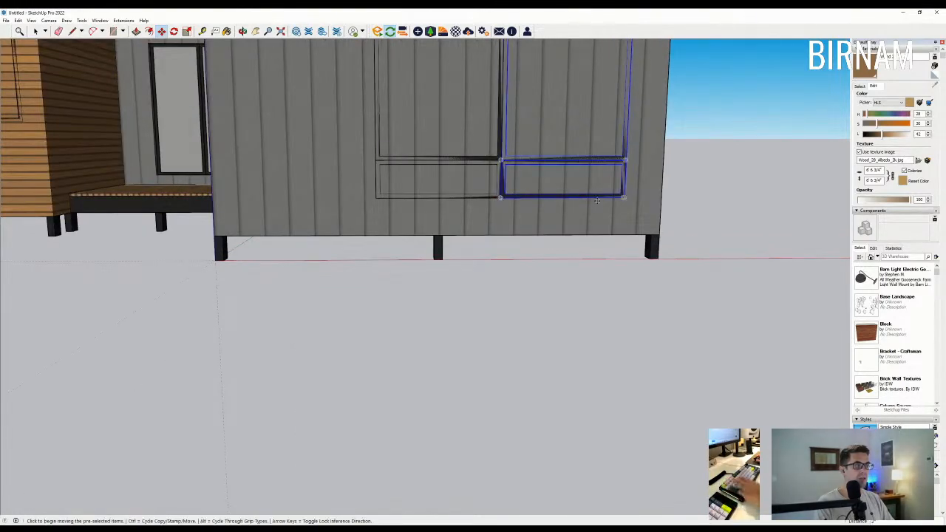
{"action": "left_click", "coordinate": [625, 198]}
{"action": "left_click", "coordinate": [376, 198]}
- Copy the middle column's short lower window and set it directly on top of the tall middle window, corner to corner
{"action": "scroll", "coordinate": [426, 227], "scroll_direction": "down", "scroll_amount": 6}
{"action": "middle_click_drag", "start_coordinate": [427, 228], "coordinate": [401, 206]}
{"action": "left_click", "coordinate": [38, 31]}
{"action": "scroll", "coordinate": [404, 213], "scroll_direction": "up", "scroll_amount": 2}
{"action": "scroll", "coordinate": [479, 233], "scroll_direction": "up", "scroll_amount": 2}
{"action": "key", "text": "m"}
{"action": "left_click", "coordinate": [499, 232]}
{"action": "left_click", "coordinate": [497, 106]}
{"action": "scroll", "coordinate": [496, 110], "scroll_direction": "up", "scroll_amount": 1}
{"action": "left_click", "coordinate": [501, 116]}
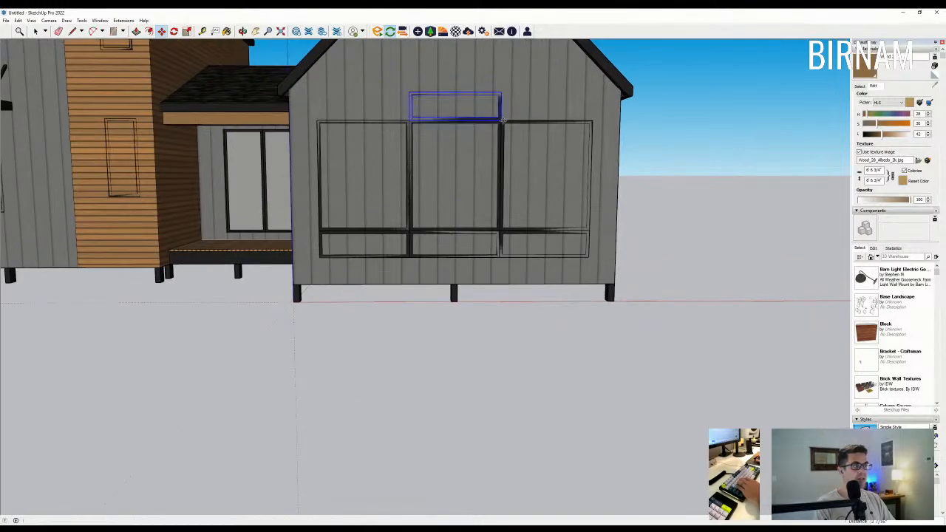
{"action": "left_click", "coordinate": [501, 120]}
- Copy the short upper window onto the tops of the two outer windows, snapping corner to corner
{"action": "scroll", "coordinate": [87, 41], "scroll_direction": "down", "scroll_amount": 1}
{"action": "left_click", "coordinate": [36, 31]}
{"action": "scroll", "coordinate": [427, 89], "scroll_direction": "up", "scroll_amount": 3}
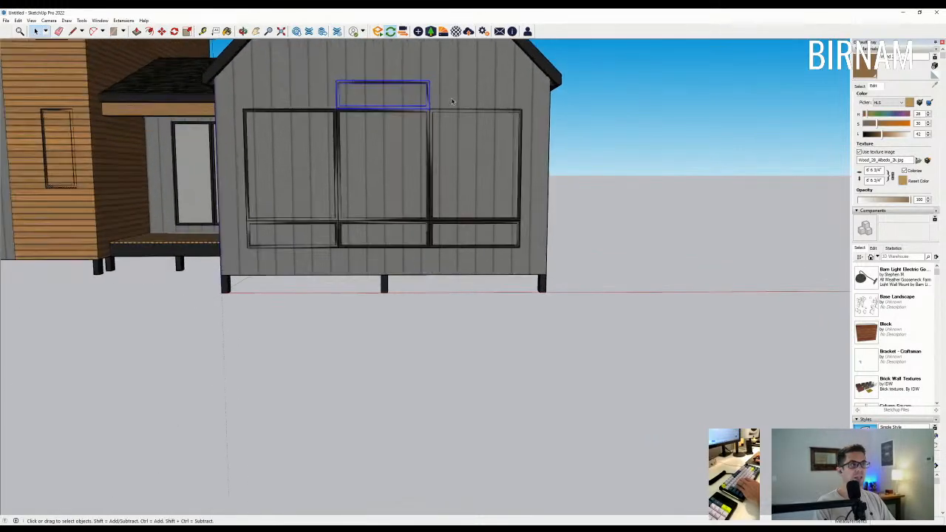
{"action": "middle_click_drag", "start_coordinate": [427, 89], "coordinate": [407, 137]}
{"action": "scroll", "coordinate": [406, 137], "scroll_direction": "down", "scroll_amount": 1}
{"action": "key", "text": "m"}
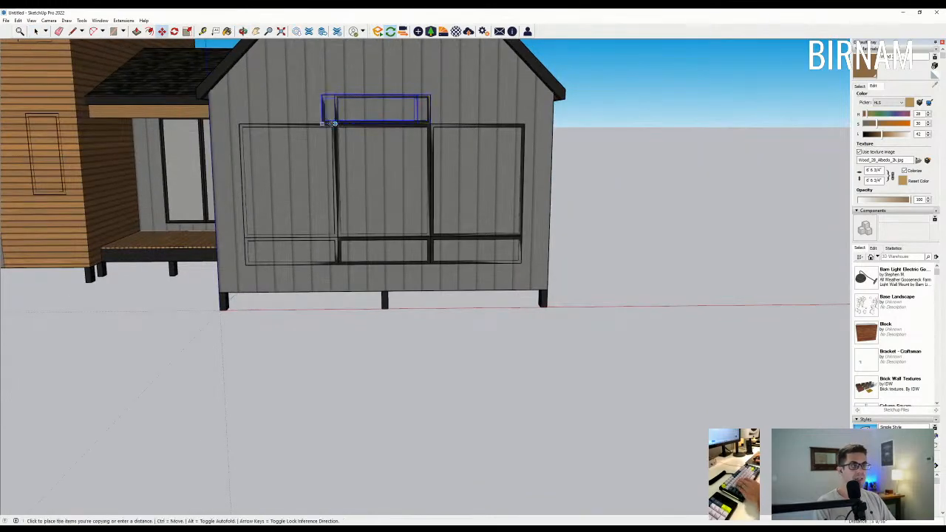
{"action": "left_click", "coordinate": [335, 123]}
{"action": "left_click", "coordinate": [240, 125]}
{"action": "left_click", "coordinate": [240, 124]}
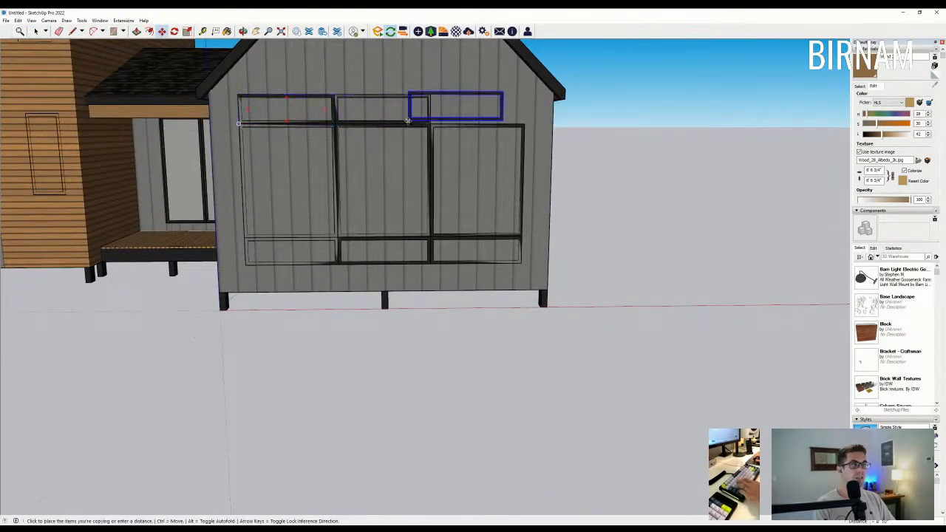
{"action": "left_click", "coordinate": [433, 124]}
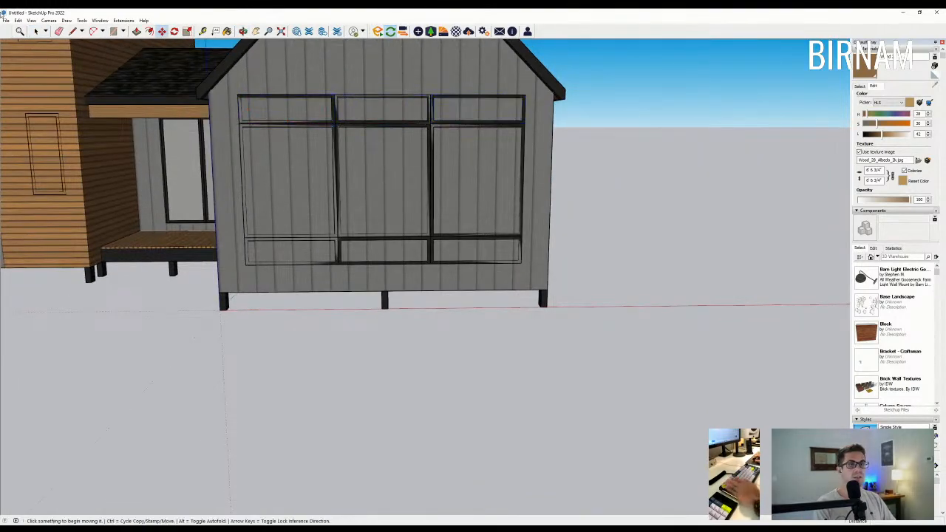
- Open the middle upper window for editing and move its top frame edges up so it stands taller than its neighbours
{"action": "double_click", "coordinate": [336, 104]}
{"action": "scroll", "coordinate": [352, 99], "scroll_direction": "up", "scroll_amount": 10}
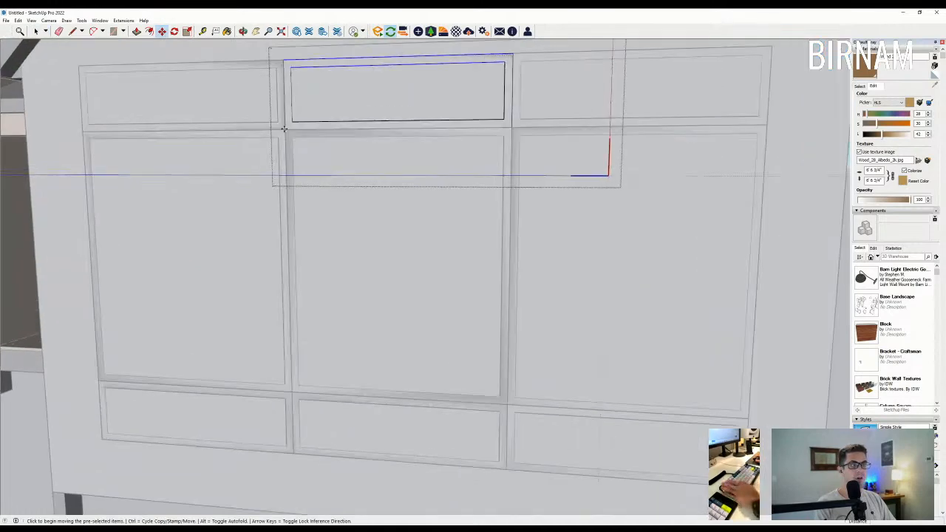
{"action": "key", "text": "m"}
{"action": "left_click", "coordinate": [288, 62]}
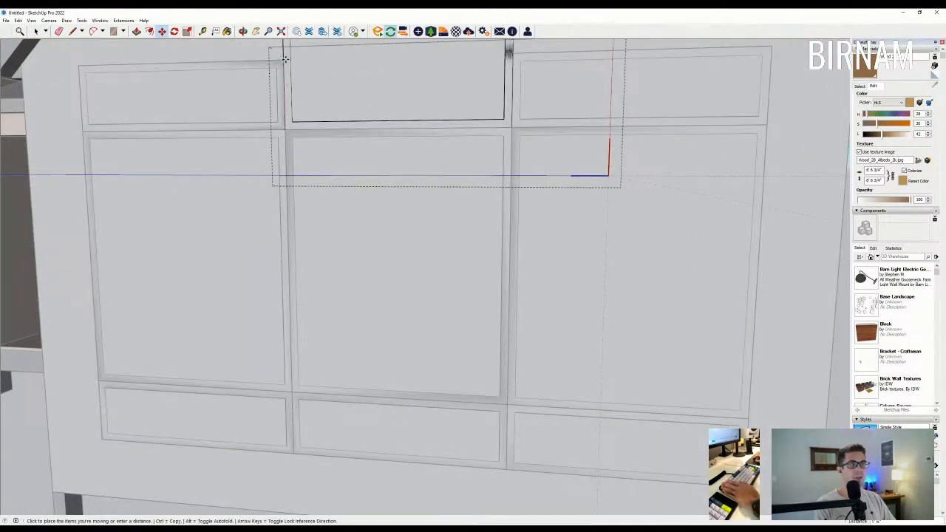
{"action": "scroll", "coordinate": [327, 153], "scroll_direction": "down", "scroll_amount": 6}
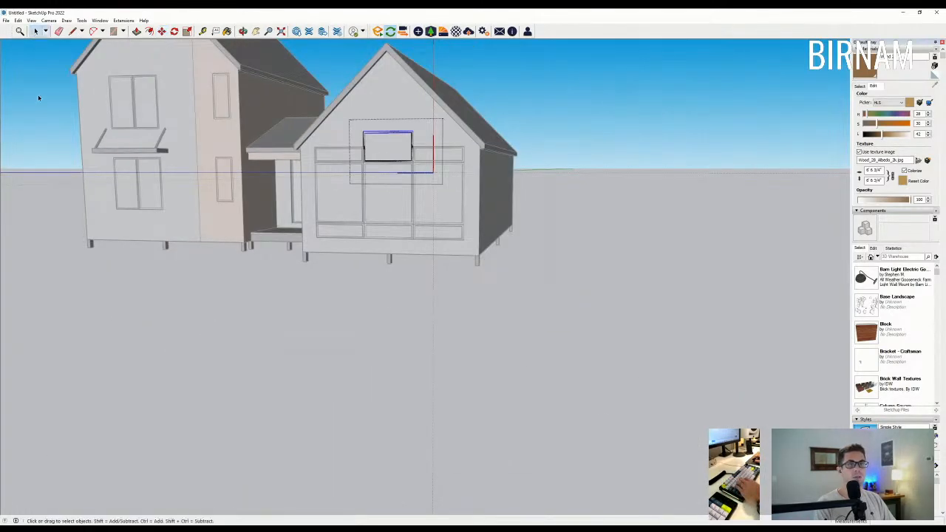
{"action": "left_click", "coordinate": [36, 53]}
- Trace the stepped outer outline of the window group onto the gable wall with lines
{"action": "middle_click_drag", "start_coordinate": [222, 199], "coordinate": [319, 174]}
{"action": "scroll", "coordinate": [299, 141], "scroll_direction": "up", "scroll_amount": 8}
{"action": "key", "text": "l"}
{"action": "left_click", "coordinate": [298, 137]}
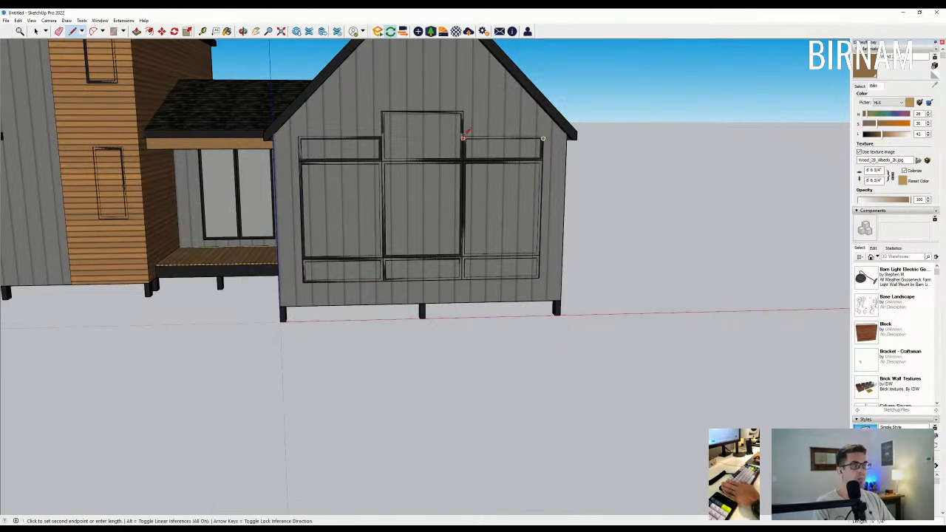
{"action": "left_click", "coordinate": [543, 138]}
{"action": "scroll", "coordinate": [543, 138], "scroll_direction": "up", "scroll_amount": 2}
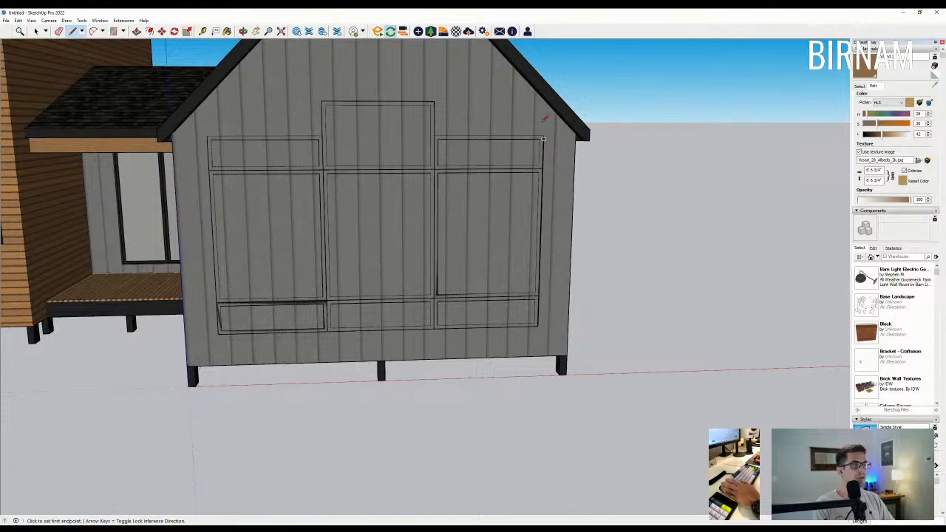
{"action": "scroll", "coordinate": [543, 138], "scroll_direction": "up", "scroll_amount": 5}
{"action": "scroll", "coordinate": [533, 139], "scroll_direction": "down", "scroll_amount": 6}
{"action": "scroll", "coordinate": [215, 146], "scroll_direction": "up", "scroll_amount": 3}
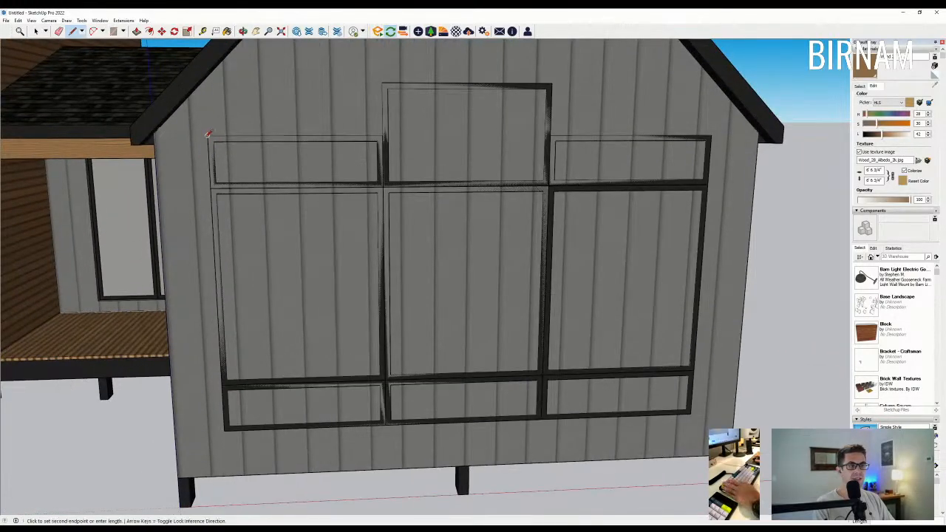
{"action": "left_click", "coordinate": [211, 139]}
{"action": "scroll", "coordinate": [235, 407], "scroll_direction": "up", "scroll_amount": 2}
{"action": "scroll", "coordinate": [263, 442], "scroll_direction": "down", "scroll_amount": 5}
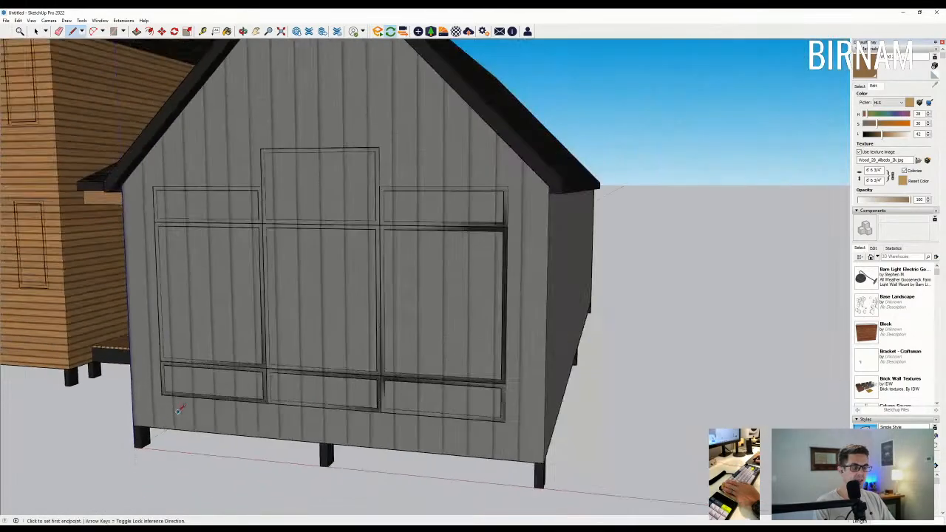
{"action": "scroll", "coordinate": [161, 387], "scroll_direction": "up", "scroll_amount": 4}
{"action": "left_click", "coordinate": [159, 389]}
{"action": "scroll", "coordinate": [665, 298], "scroll_direction": "down", "scroll_amount": 1}
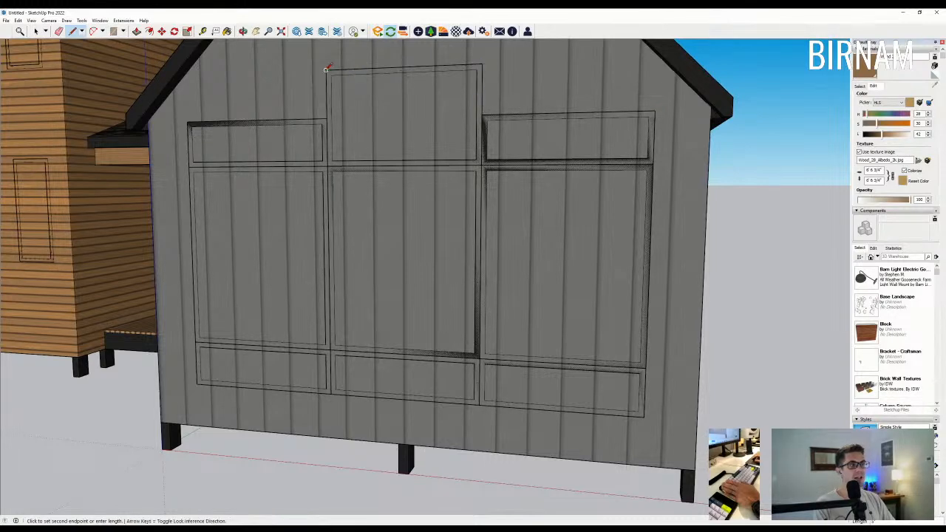
{"action": "left_click", "coordinate": [188, 122]}
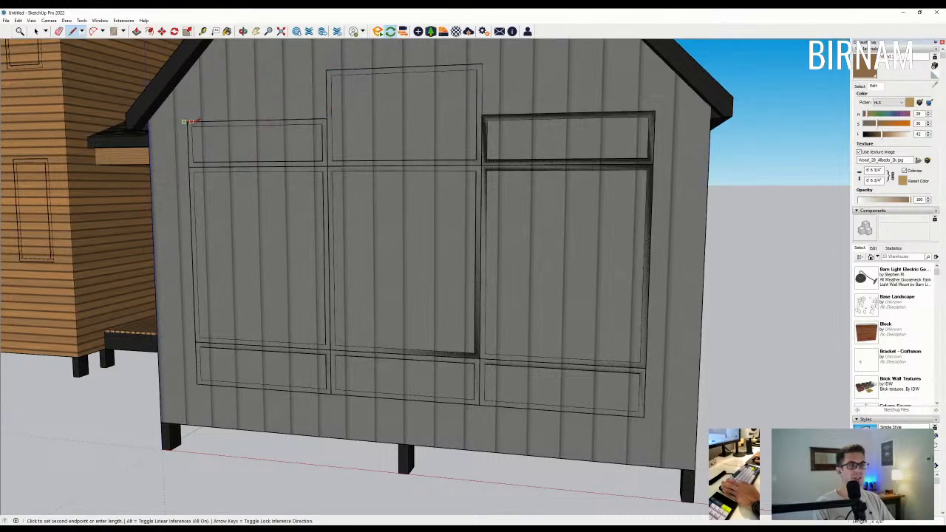
- Clean up the stray edge at the outline's corner and push the outlined wall face in behind the windows
{"action": "scroll", "coordinate": [189, 122], "scroll_direction": "up", "scroll_amount": 5}
{"action": "key", "text": "e"}
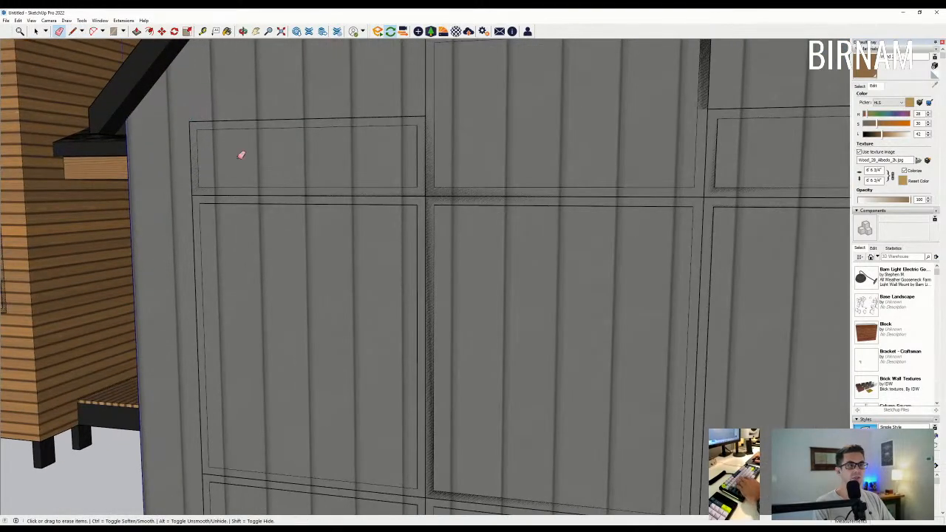
{"action": "scroll", "coordinate": [290, 240], "scroll_direction": "down", "scroll_amount": 3}
{"action": "middle_click_drag", "start_coordinate": [314, 242], "coordinate": [300, 261]}
{"action": "key", "text": "p"}
{"action": "left_click", "coordinate": [346, 256]}
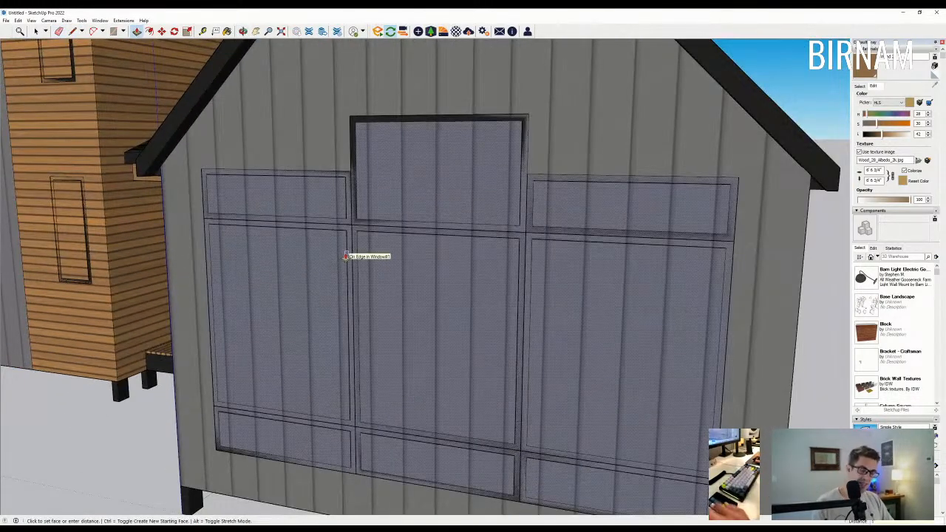
{"action": "left_click", "coordinate": [344, 256]}
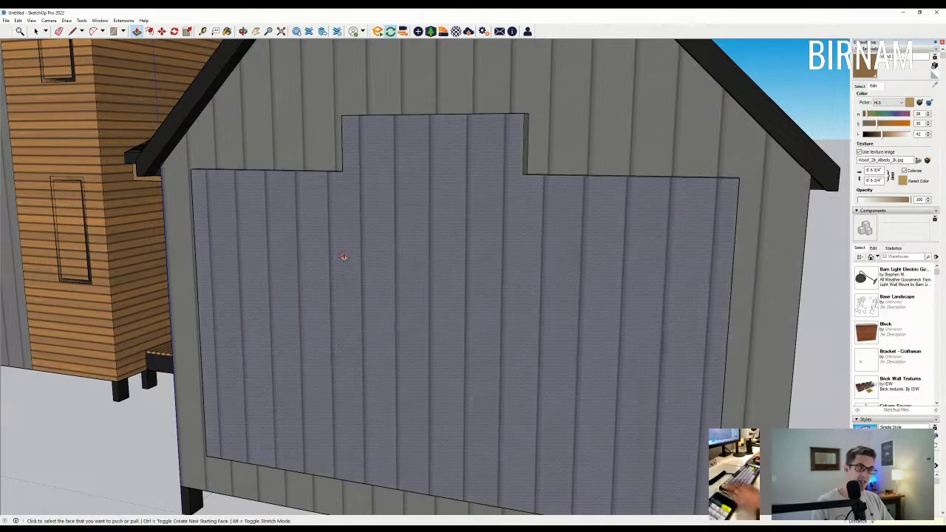
{"action": "scroll", "coordinate": [365, 281], "scroll_direction": "down", "scroll_amount": 3}
{"action": "middle_click_drag", "start_coordinate": [364, 282], "coordinate": [310, 312]}
{"action": "left_click", "coordinate": [311, 313]}
{"action": "left_click", "coordinate": [376, 290]}
- Select all the window units of the gable group and move them together back into the wall opening
{"action": "key", "text": "space"}
{"action": "scroll", "coordinate": [329, 312], "scroll_direction": "down", "scroll_amount": 3}
{"action": "middle_click_drag", "start_coordinate": [247, 336], "coordinate": [324, 342]}
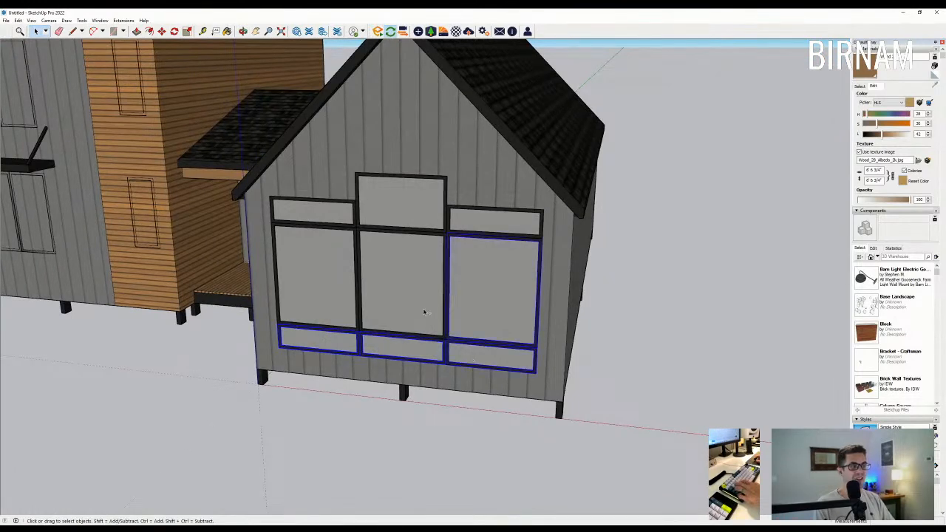
{"action": "scroll", "coordinate": [455, 290], "scroll_direction": "down", "scroll_amount": 5}
{"action": "key", "text": "m"}
{"action": "scroll", "coordinate": [626, 386], "scroll_direction": "up", "scroll_amount": 4}
{"action": "scroll", "coordinate": [628, 385], "scroll_direction": "down", "scroll_amount": 4}
{"action": "middle_click_drag", "start_coordinate": [591, 362], "coordinate": [553, 296]}
{"action": "middle_click_drag", "start_coordinate": [414, 347], "coordinate": [437, 371]}
{"action": "scroll", "coordinate": [405, 373], "scroll_direction": "down", "scroll_amount": 3}
{"action": "scroll", "coordinate": [244, 322], "scroll_direction": "up", "scroll_amount": 4}
{"action": "middle_click_drag", "start_coordinate": [244, 321], "coordinate": [278, 432]}
{"action": "scroll", "coordinate": [209, 397], "scroll_direction": "down", "scroll_amount": 3}
{"action": "key", "text": "space"}
{"action": "scroll", "coordinate": [310, 475], "scroll_direction": "up", "scroll_amount": 3}
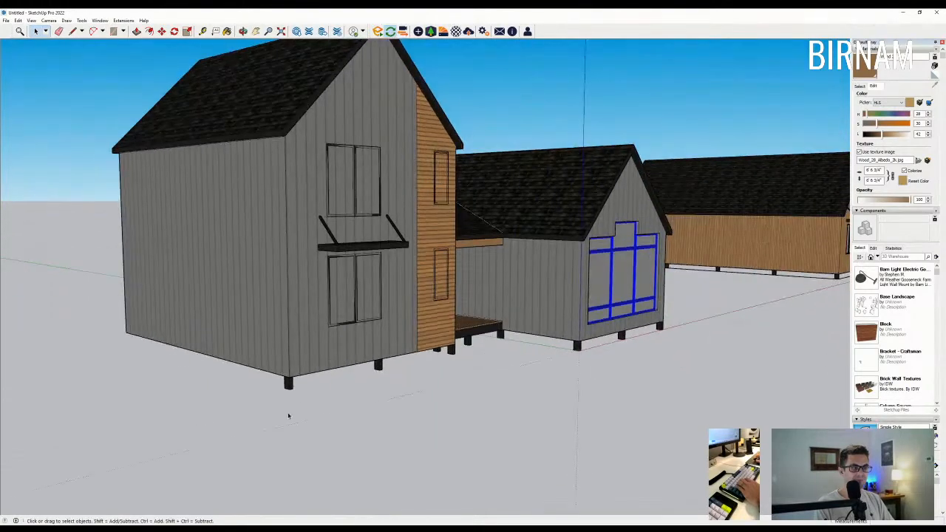
- Copy the tall volume's front corner post to the midpoint and the rear corner of the side wall's bottom edge
{"action": "left_click", "coordinate": [289, 387]}
{"action": "middle_click_drag", "start_coordinate": [291, 389], "coordinate": [293, 431]}
{"action": "scroll", "coordinate": [291, 420], "scroll_direction": "up", "scroll_amount": 2}
{"action": "key", "text": "m"}
{"action": "key", "text": "ctrl"}
{"action": "scroll", "coordinate": [289, 416], "scroll_direction": "up", "scroll_amount": 2}
{"action": "scroll", "coordinate": [295, 410], "scroll_direction": "down", "scroll_amount": 2}
{"action": "left_click", "coordinate": [293, 408]}
{"action": "scroll", "coordinate": [209, 369], "scroll_direction": "down", "scroll_amount": 3}
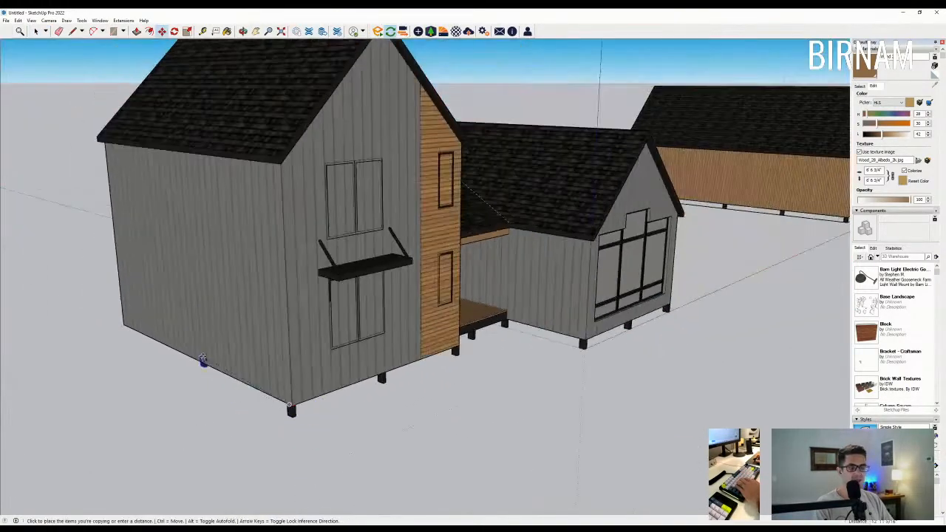
{"action": "scroll", "coordinate": [197, 364], "scroll_direction": "up", "scroll_amount": 5}
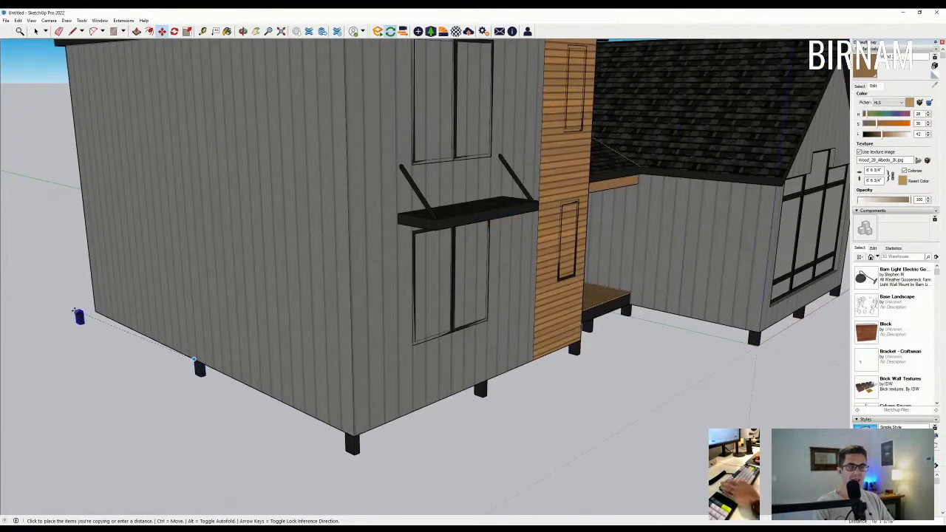
{"action": "scroll", "coordinate": [194, 360], "scroll_direction": "down", "scroll_amount": 5}
{"action": "middle_click_drag", "start_coordinate": [194, 359], "coordinate": [318, 370]}
{"action": "scroll", "coordinate": [287, 351], "scroll_direction": "up", "scroll_amount": 4}
- Draw a vertical line on the tall gable wall just beside the wood siding, from the bottom edge up to the roof trim
{"action": "key", "text": "l"}
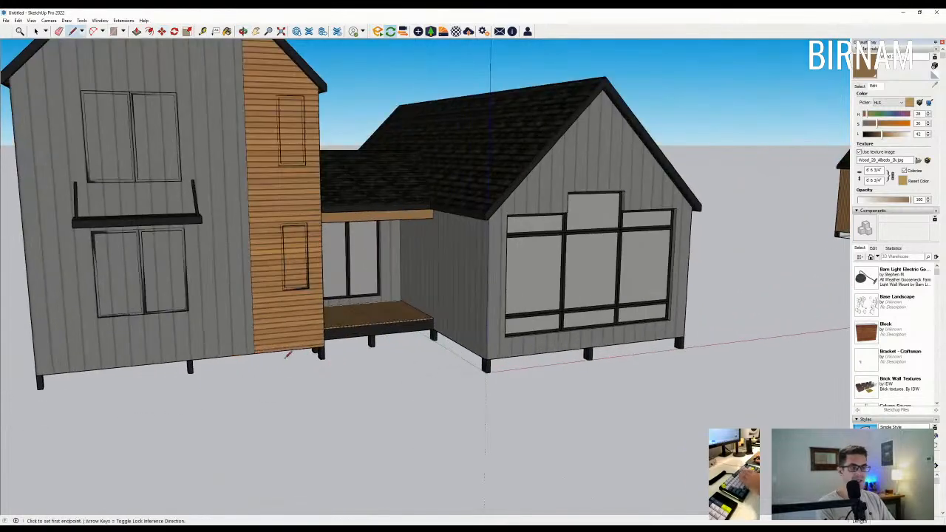
{"action": "left_click", "coordinate": [247, 353]}
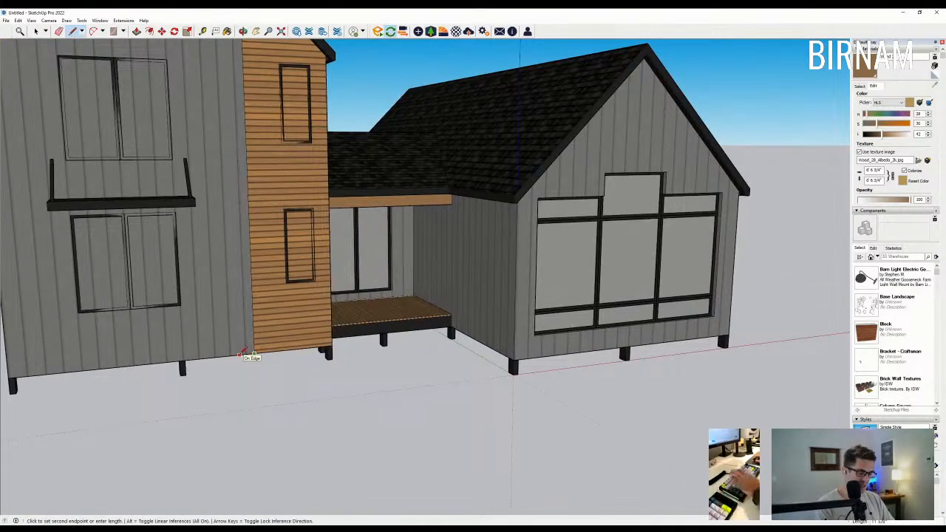
{"action": "key", "text": "Escape"}
{"action": "left_click", "coordinate": [250, 353]}
{"action": "scroll", "coordinate": [253, 384], "scroll_direction": "down", "scroll_amount": 2}
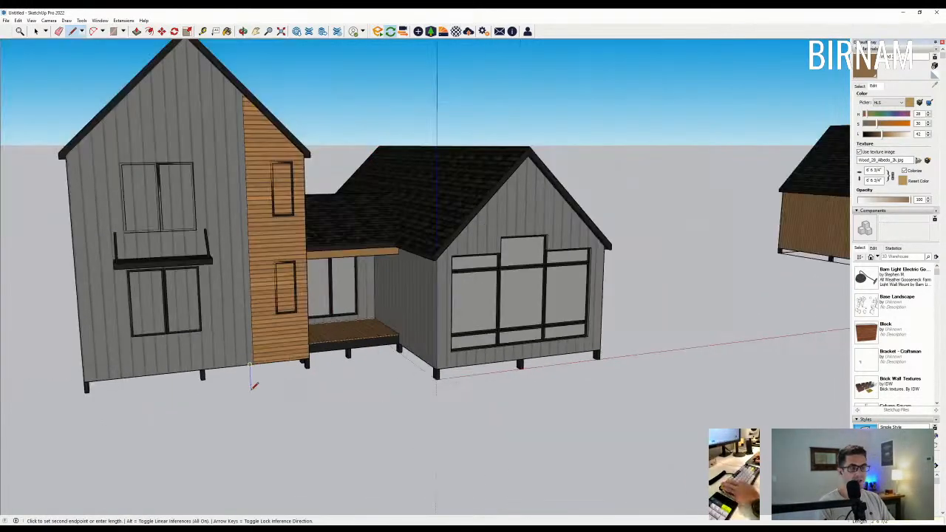
{"action": "middle_click_drag", "start_coordinate": [254, 384], "coordinate": [255, 248]}
{"action": "scroll", "coordinate": [258, 237], "scroll_direction": "down", "scroll_amount": 2}
{"action": "scroll", "coordinate": [265, 124], "scroll_direction": "up", "scroll_amount": 3}
{"action": "scroll", "coordinate": [265, 121], "scroll_direction": "up", "scroll_amount": 1}
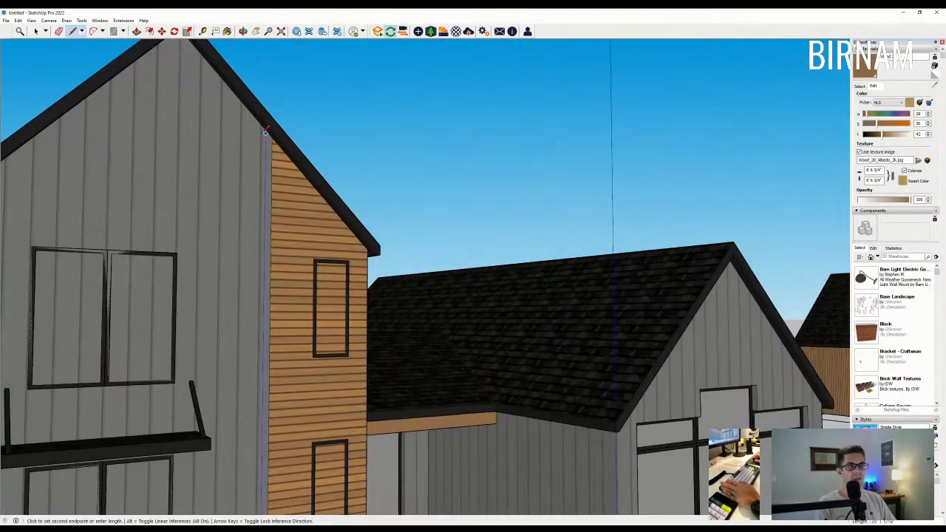
{"action": "left_click", "coordinate": [266, 129]}
{"action": "scroll", "coordinate": [262, 273], "scroll_direction": "down", "scroll_amount": 4}
{"action": "scroll", "coordinate": [169, 442], "scroll_direction": "up", "scroll_amount": 1}
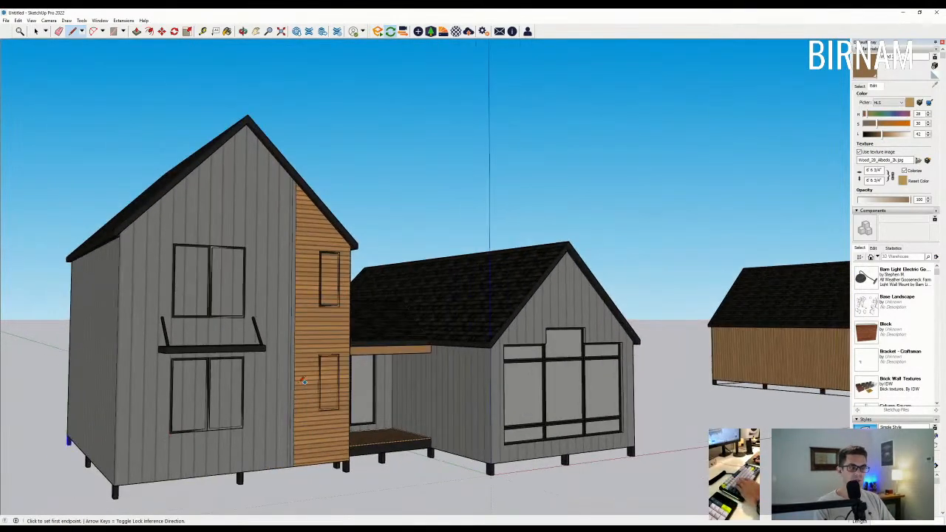
- Draw a vertical corner-trim line on the tall volume's front wall, close to its outer corner, up to the roof
{"action": "scroll", "coordinate": [257, 388], "scroll_direction": "down", "scroll_amount": 1}
{"action": "scroll", "coordinate": [167, 464], "scroll_direction": "up", "scroll_amount": 2}
{"action": "scroll", "coordinate": [147, 461], "scroll_direction": "up", "scroll_amount": 1}
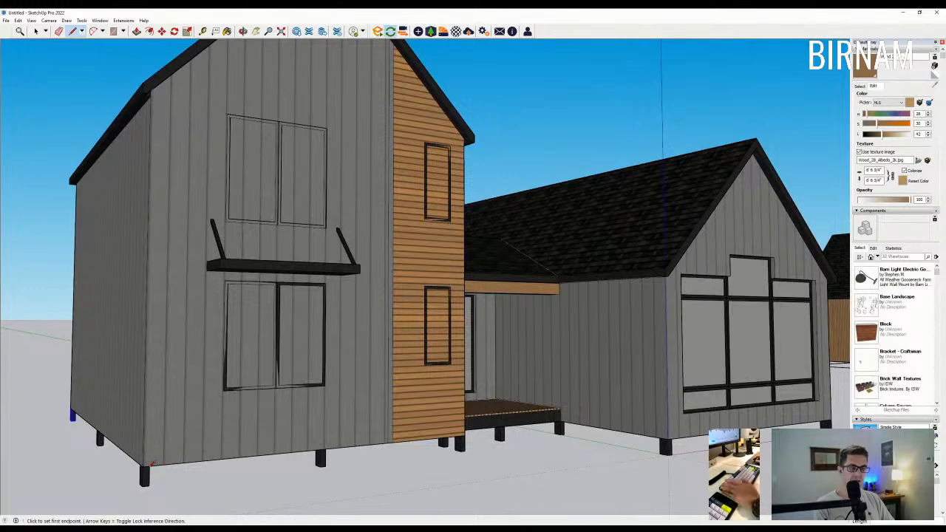
{"action": "scroll", "coordinate": [158, 83], "scroll_direction": "up", "scroll_amount": 2}
{"action": "left_click", "coordinate": [156, 80]}
{"action": "scroll", "coordinate": [157, 81], "scroll_direction": "down", "scroll_amount": 3}
{"action": "middle_click_drag", "start_coordinate": [111, 303], "coordinate": [151, 269]}
{"action": "scroll", "coordinate": [198, 394], "scroll_direction": "up", "scroll_amount": 3}
- Draw a matching vertical trim line on the tall volume's side wall near the same corner and ready Push/Pull
{"action": "left_click", "coordinate": [199, 394]}
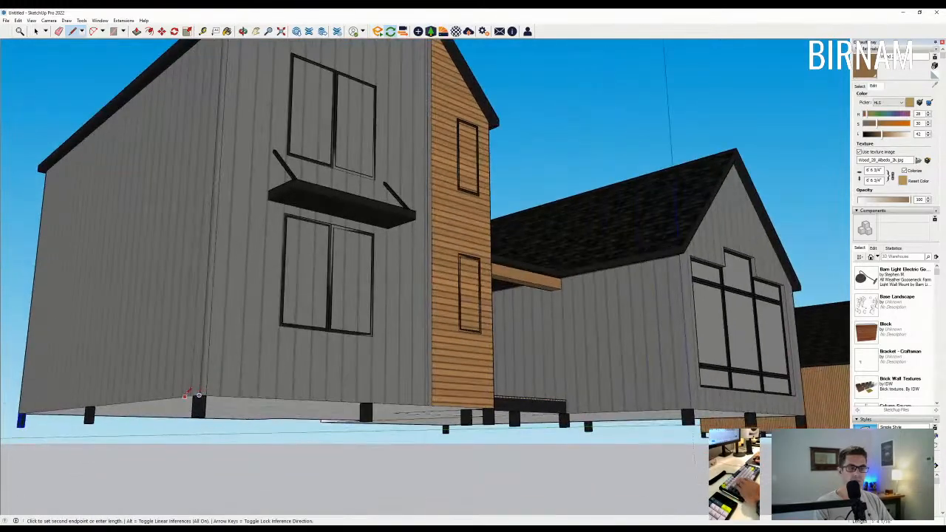
{"action": "scroll", "coordinate": [199, 394], "scroll_direction": "up", "scroll_amount": 2}
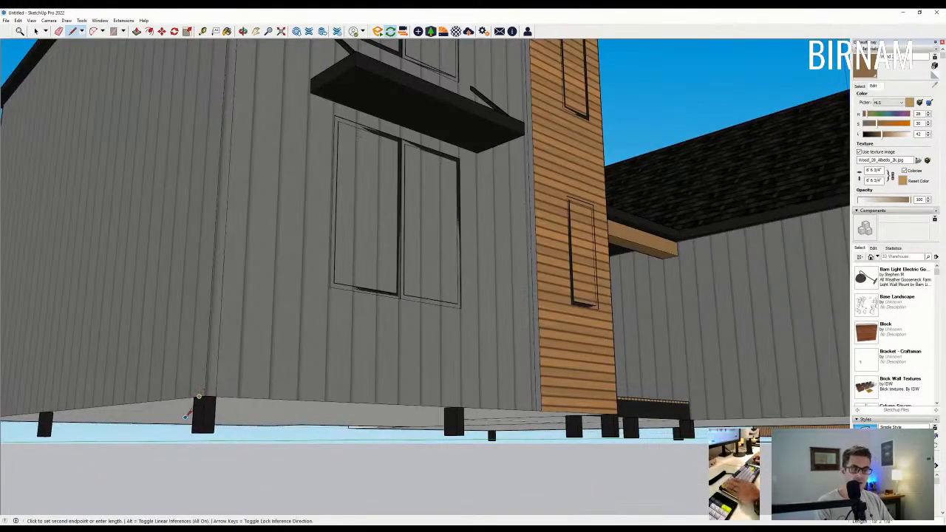
{"action": "scroll", "coordinate": [199, 394], "scroll_direction": "down", "scroll_amount": 3}
{"action": "scroll", "coordinate": [192, 118], "scroll_direction": "up", "scroll_amount": 3}
{"action": "left_click", "coordinate": [204, 115]}
{"action": "middle_click_drag", "start_coordinate": [204, 115], "coordinate": [194, 194]}
{"action": "key", "text": "p"}
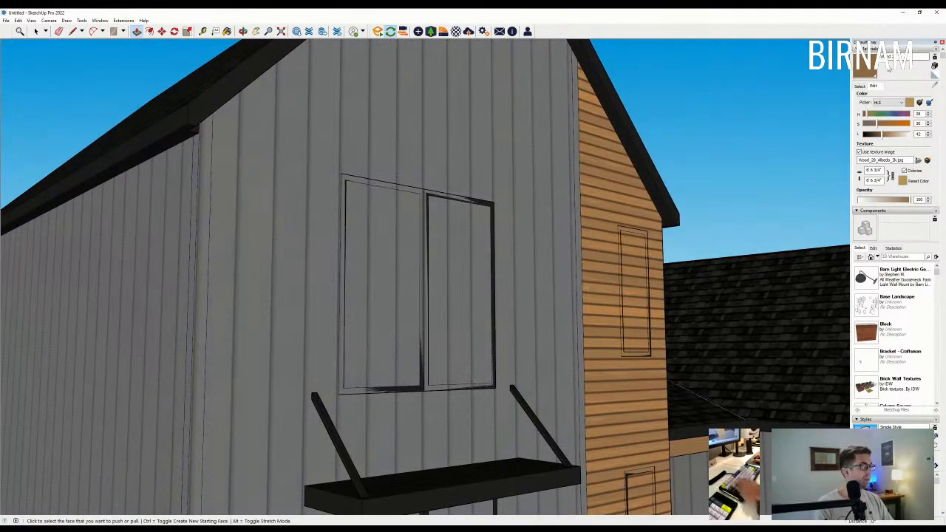
- Sample the black roof-trim material and paint the tall volume's front corner trim and the narrow strip beside the wood siding
{"action": "left_click", "coordinate": [862, 88]}
{"action": "left_click", "coordinate": [936, 86]}
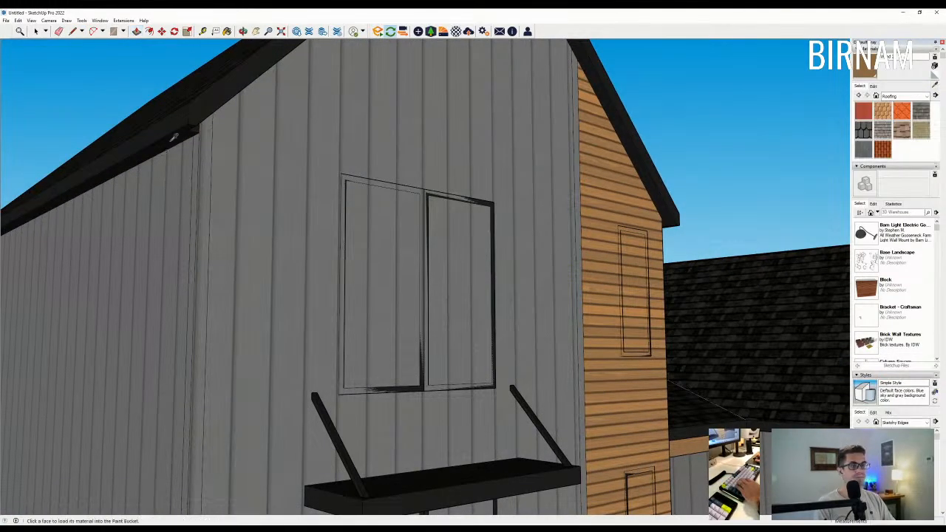
{"action": "scroll", "coordinate": [187, 120], "scroll_direction": "up", "scroll_amount": 1}
{"action": "left_click", "coordinate": [188, 122]}
{"action": "scroll", "coordinate": [217, 169], "scroll_direction": "down", "scroll_amount": 6}
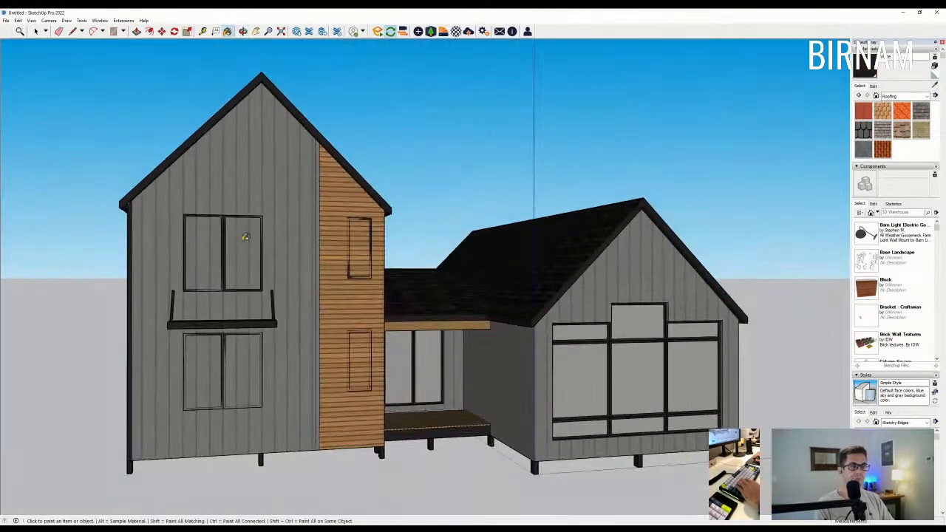
{"action": "scroll", "coordinate": [320, 215], "scroll_direction": "up", "scroll_amount": 2}
{"action": "left_click", "coordinate": [318, 217]}
{"action": "middle_click_drag", "start_coordinate": [319, 217], "coordinate": [381, 295]}
{"action": "scroll", "coordinate": [380, 296], "scroll_direction": "down", "scroll_amount": 4}
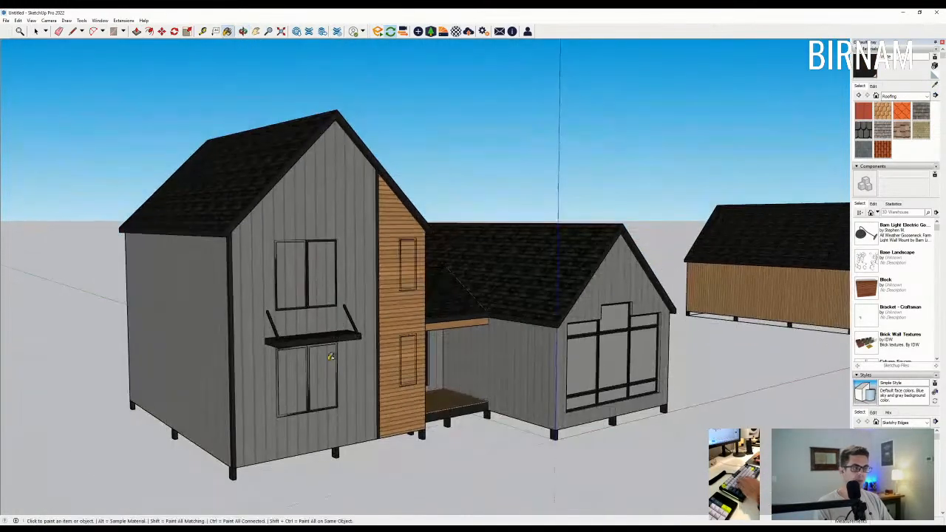
- Offset the outline of the low volume's gable wall inward by a narrow trim width
{"action": "scroll", "coordinate": [503, 340], "scroll_direction": "up", "scroll_amount": 3}
{"action": "scroll", "coordinate": [376, 356], "scroll_direction": "down", "scroll_amount": 4}
{"action": "mouse_move", "coordinate": [377, 357]}
{"action": "middle_mouse_down"}
{"action": "mouse_move", "coordinate": [413, 391]}
{"action": "mouse_move", "coordinate": [369, 325]}
{"action": "middle_mouse_up"}
{"action": "scroll", "coordinate": [526, 435], "scroll_direction": "up", "scroll_amount": 1}
{"action": "scroll", "coordinate": [488, 428], "scroll_direction": "up", "scroll_amount": 2}
{"action": "key", "text": "l"}
{"action": "scroll", "coordinate": [464, 402], "scroll_direction": "up", "scroll_amount": 2}
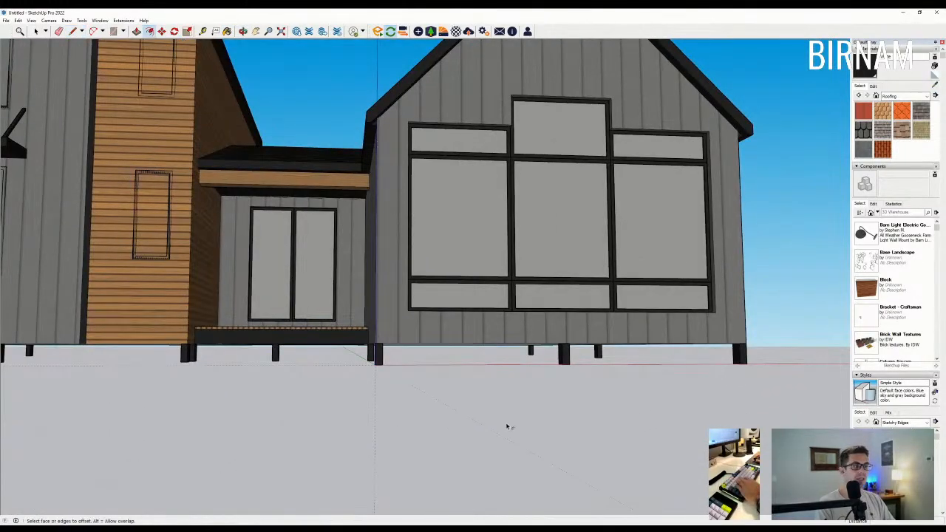
{"action": "left_click", "coordinate": [393, 219]}
{"action": "scroll", "coordinate": [404, 234], "scroll_direction": "down", "scroll_amount": 3}
{"action": "middle_click_drag", "start_coordinate": [391, 302], "coordinate": [386, 296]}
{"action": "scroll", "coordinate": [433, 347], "scroll_direction": "up", "scroll_amount": 3}
{"action": "middle_click_drag", "start_coordinate": [433, 347], "coordinate": [376, 148]}
{"action": "scroll", "coordinate": [443, 402], "scroll_direction": "up", "scroll_amount": 4}
- Try to extend the offset outline's vertical line on the deck side up to the roof and down to the wall's bottom edge
{"action": "key", "text": "l"}
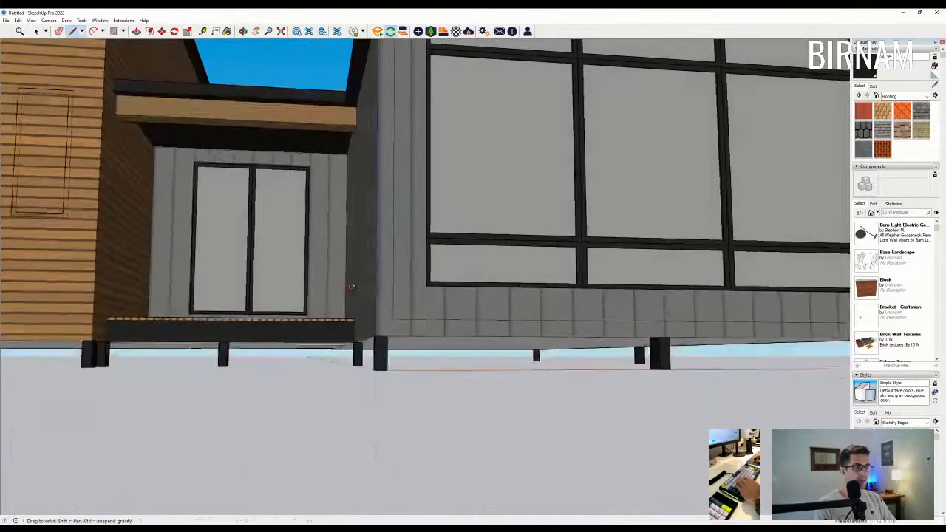
{"action": "scroll", "coordinate": [377, 144], "scroll_direction": "down", "scroll_amount": 3}
{"action": "scroll", "coordinate": [377, 141], "scroll_direction": "up", "scroll_amount": 4}
{"action": "scroll", "coordinate": [376, 140], "scroll_direction": "up", "scroll_amount": 1}
{"action": "left_click", "coordinate": [375, 139]}
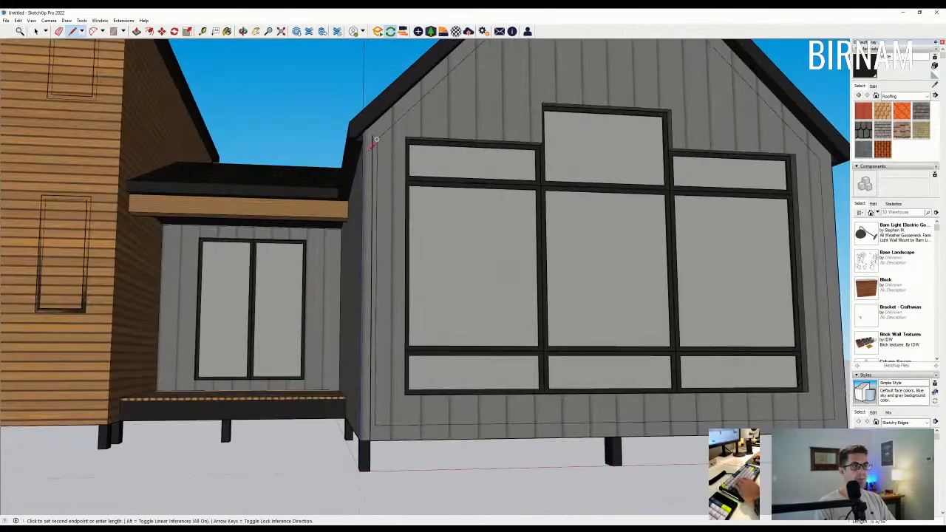
{"action": "left_click", "coordinate": [364, 150]}
{"action": "key", "text": "e"}
{"action": "scroll", "coordinate": [392, 410], "scroll_direction": "down", "scroll_amount": 1}
{"action": "scroll", "coordinate": [391, 413], "scroll_direction": "up", "scroll_amount": 3}
{"action": "middle_click_drag", "start_coordinate": [383, 417], "coordinate": [379, 434]}
{"action": "key", "text": "l"}
{"action": "left_click", "coordinate": [376, 438]}
{"action": "key", "text": "e"}
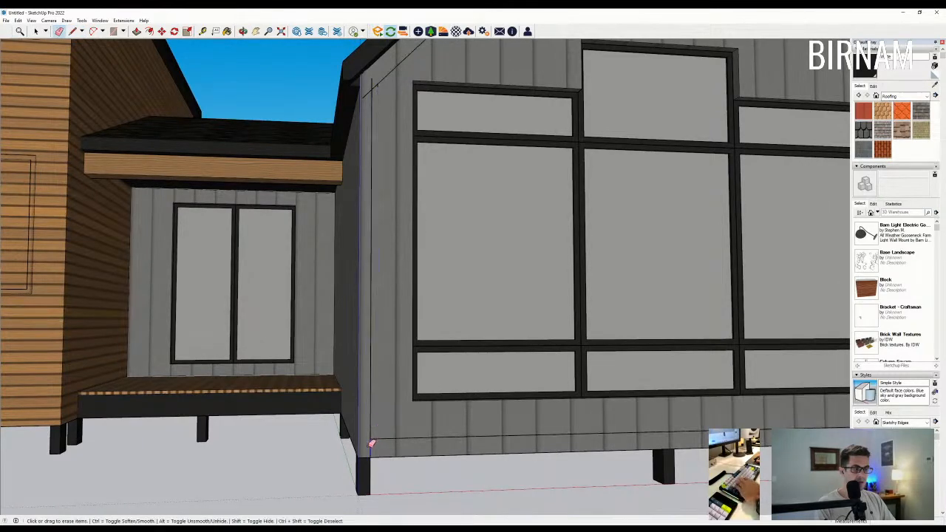
{"action": "scroll", "coordinate": [372, 444], "scroll_direction": "down", "scroll_amount": 2}
{"action": "scroll", "coordinate": [371, 94], "scroll_direction": "up", "scroll_amount": 3}
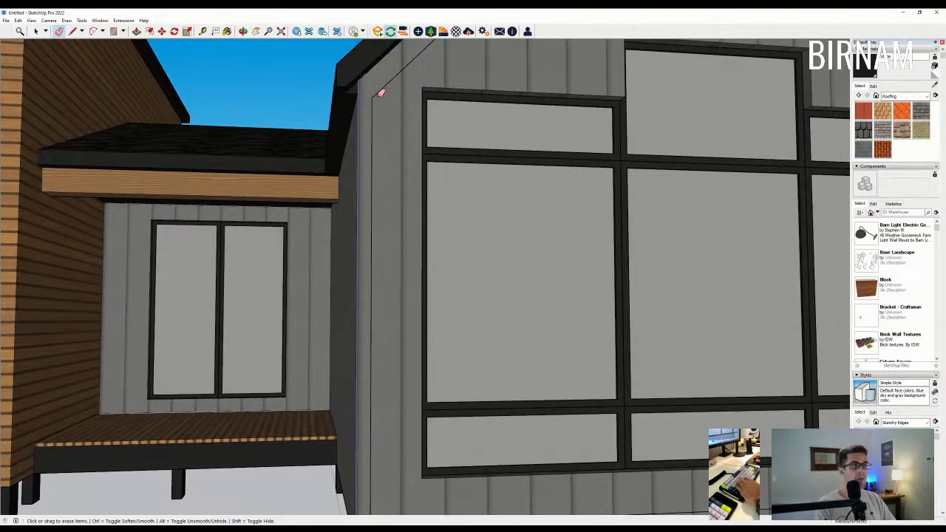
- Erase the offset lines that run parallel to the two roof slopes on the low gable wall
{"action": "scroll", "coordinate": [379, 101], "scroll_direction": "down", "scroll_amount": 4}
{"action": "middle_click_drag", "start_coordinate": [565, 284], "coordinate": [545, 313]}
{"action": "key", "text": "l"}
{"action": "scroll", "coordinate": [578, 203], "scroll_direction": "up", "scroll_amount": 2}
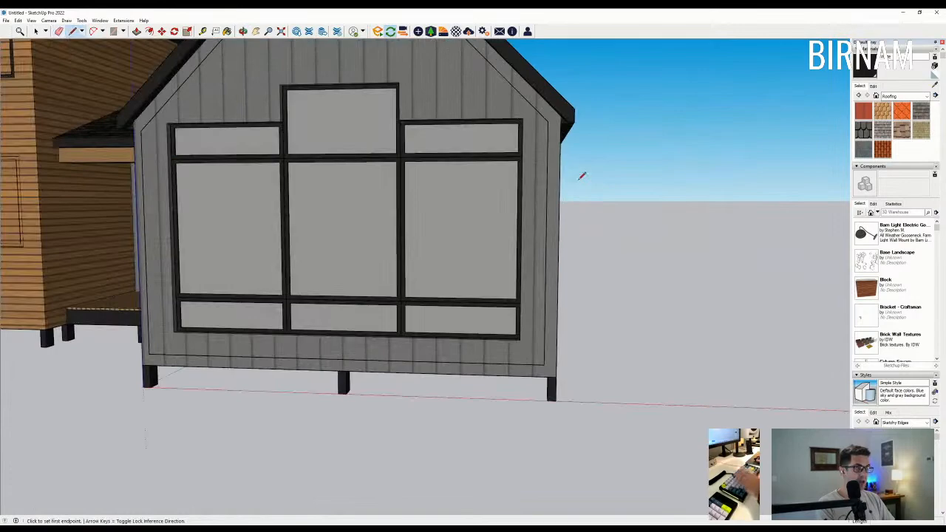
{"action": "middle_click_drag", "start_coordinate": [581, 183], "coordinate": [568, 203]}
{"action": "scroll", "coordinate": [567, 205], "scroll_direction": "down", "scroll_amount": 2}
{"action": "scroll", "coordinate": [565, 203], "scroll_direction": "down", "scroll_amount": 3}
{"action": "scroll", "coordinate": [538, 177], "scroll_direction": "up", "scroll_amount": 3}
{"action": "key", "text": "e"}
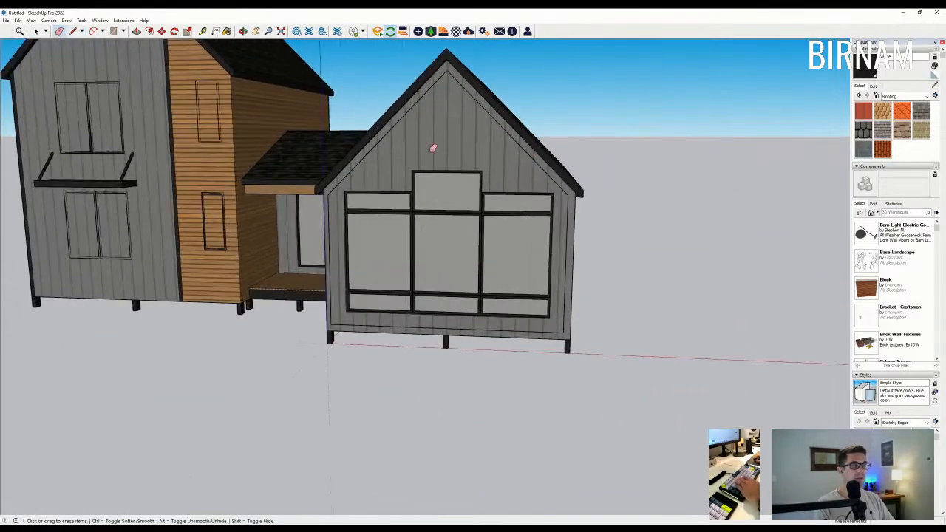
{"action": "scroll", "coordinate": [463, 78], "scroll_direction": "down", "scroll_amount": 1}
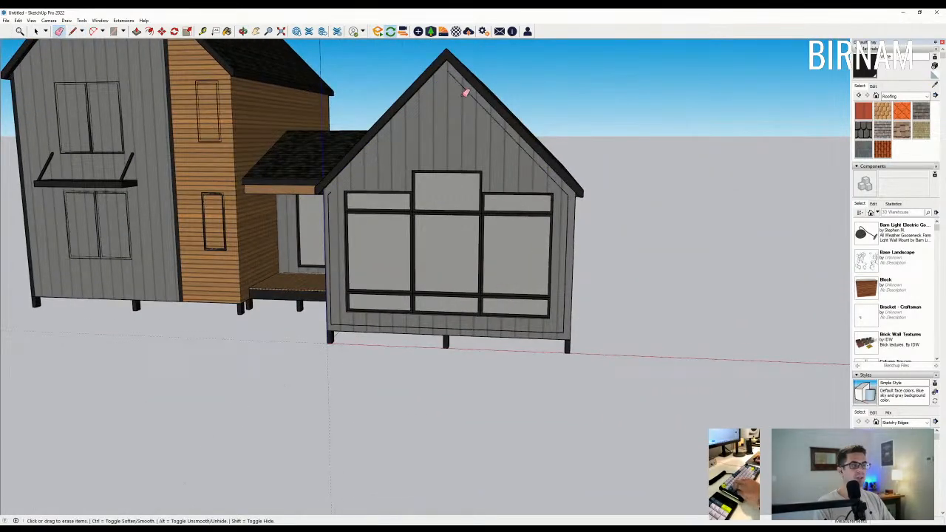
{"action": "scroll", "coordinate": [452, 170], "scroll_direction": "down", "scroll_amount": 2}
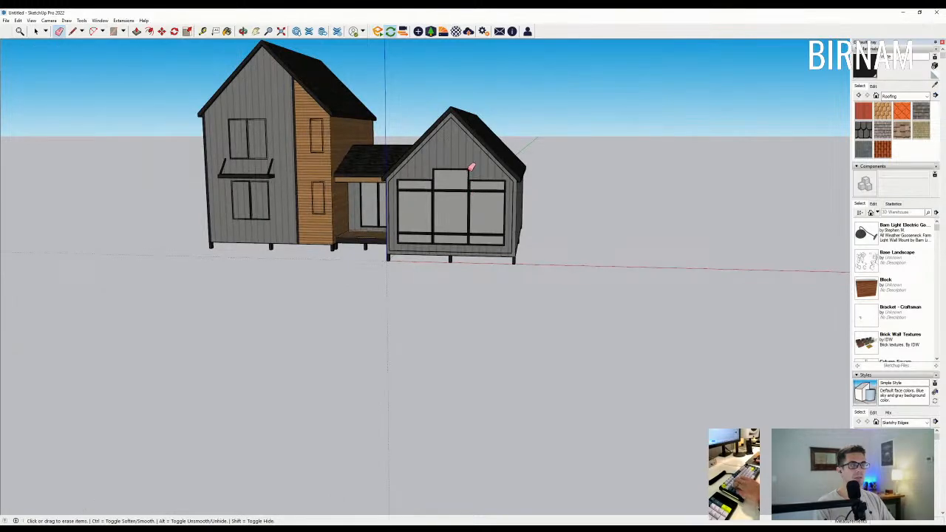
{"action": "scroll", "coordinate": [470, 167], "scroll_direction": "up", "scroll_amount": 3}
{"action": "key", "text": "l"}
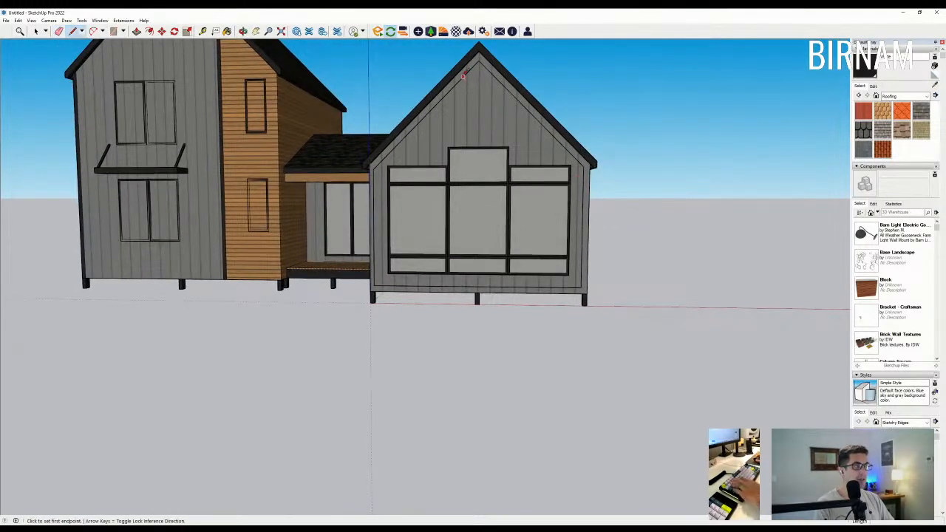
{"action": "key", "text": "e"}
{"action": "scroll", "coordinate": [566, 203], "scroll_direction": "up", "scroll_amount": 6}
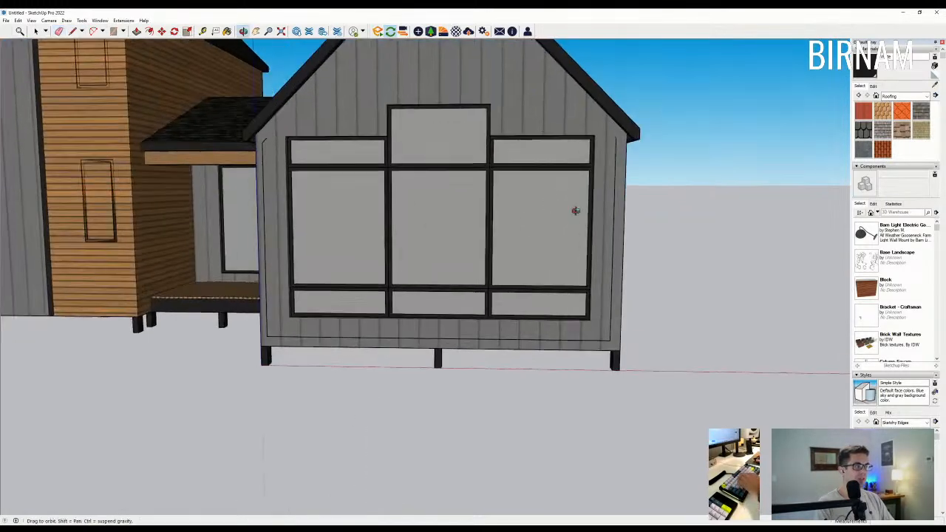
- Extend both vertical corner-trim lines on the low gable wall up to the roof trim
{"action": "scroll", "coordinate": [561, 162], "scroll_direction": "down", "scroll_amount": 2}
{"action": "key", "text": "l"}
{"action": "left_click", "coordinate": [564, 170]}
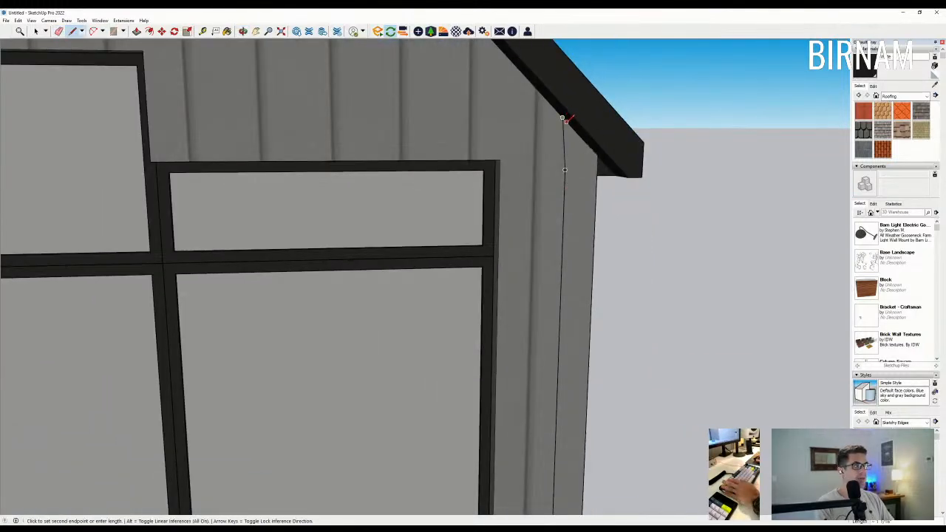
{"action": "scroll", "coordinate": [473, 164], "scroll_direction": "down", "scroll_amount": 6}
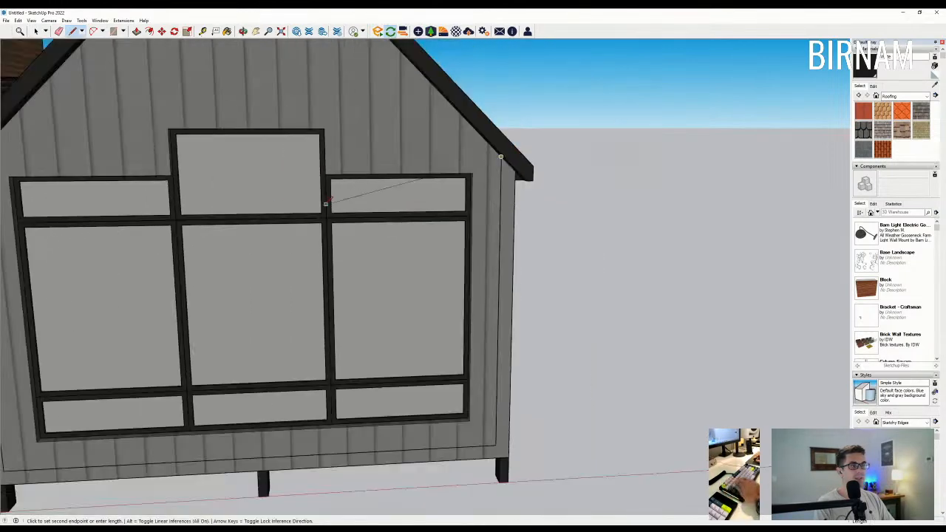
{"action": "key", "text": "Escape"}
{"action": "scroll", "coordinate": [42, 196], "scroll_direction": "up", "scroll_amount": 2}
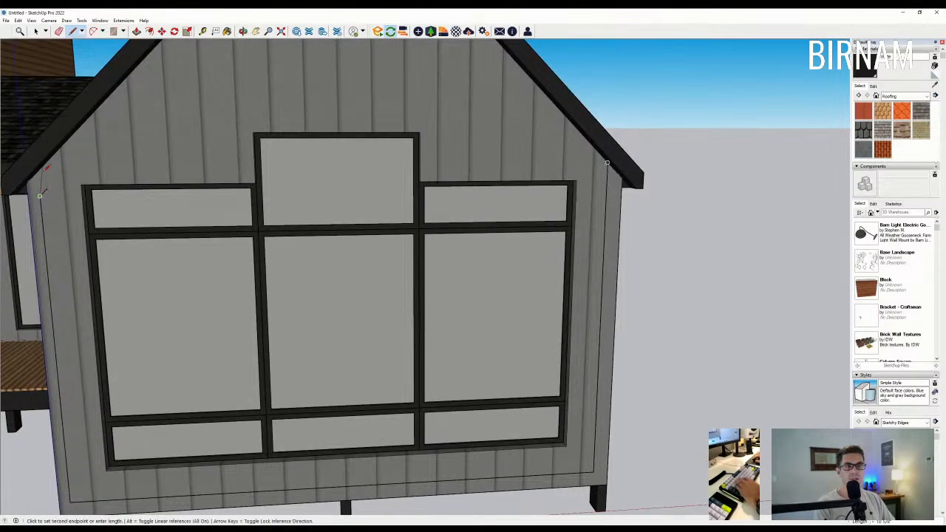
{"action": "key", "text": "e"}
{"action": "scroll", "coordinate": [51, 190], "scroll_direction": "down", "scroll_amount": 3}
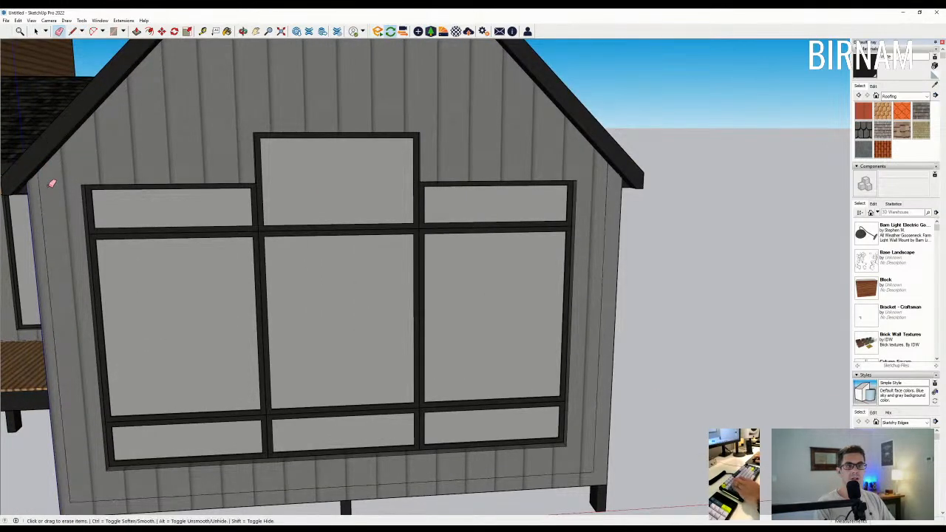
{"action": "scroll", "coordinate": [422, 213], "scroll_direction": "down", "scroll_amount": 2}
{"action": "middle_click_drag", "start_coordinate": [422, 214], "coordinate": [377, 343]}
{"action": "scroll", "coordinate": [361, 392], "scroll_direction": "down", "scroll_amount": 1}
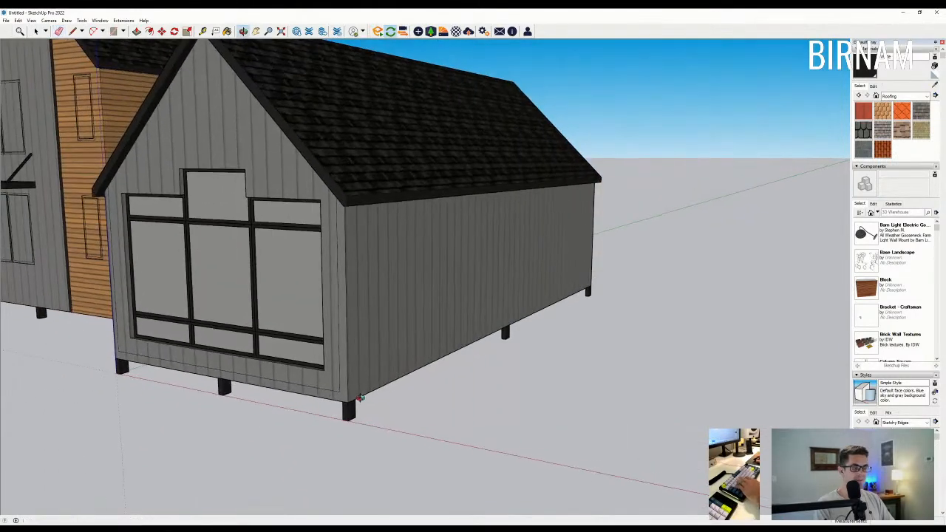
{"action": "key", "text": "l"}
{"action": "scroll", "coordinate": [354, 400], "scroll_direction": "up", "scroll_amount": 3}
{"action": "left_click", "coordinate": [344, 405]}
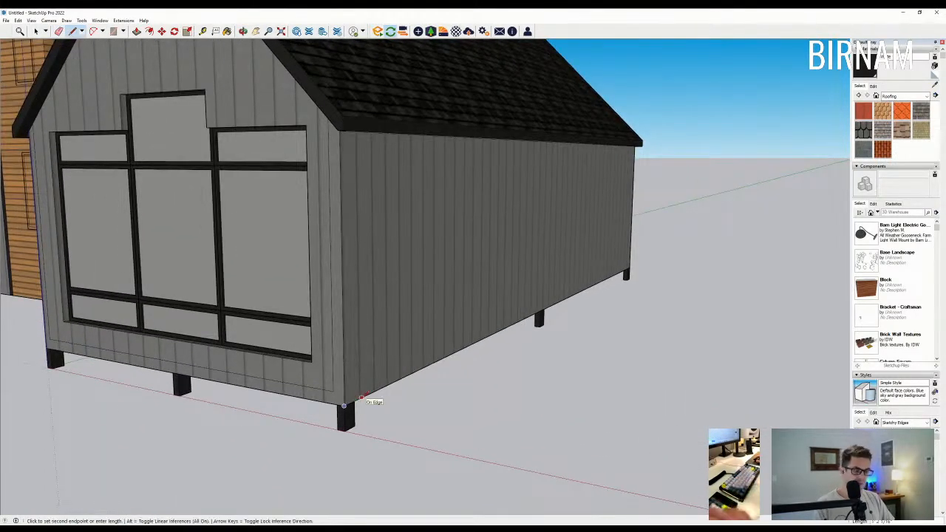
{"action": "key", "text": "Escape"}
- Draw a horizontal base-trim line along the low volume's side wall from the deck's corner to the front corner
{"action": "middle_click_drag", "start_coordinate": [348, 404], "coordinate": [613, 303]}
{"action": "scroll", "coordinate": [450, 224], "scroll_direction": "down", "scroll_amount": 4}
{"action": "middle_click_drag", "start_coordinate": [403, 331], "coordinate": [467, 391]}
{"action": "scroll", "coordinate": [376, 366], "scroll_direction": "down", "scroll_amount": 2}
{"action": "scroll", "coordinate": [376, 366], "scroll_direction": "down", "scroll_amount": 3}
{"action": "scroll", "coordinate": [467, 392], "scroll_direction": "up", "scroll_amount": 4}
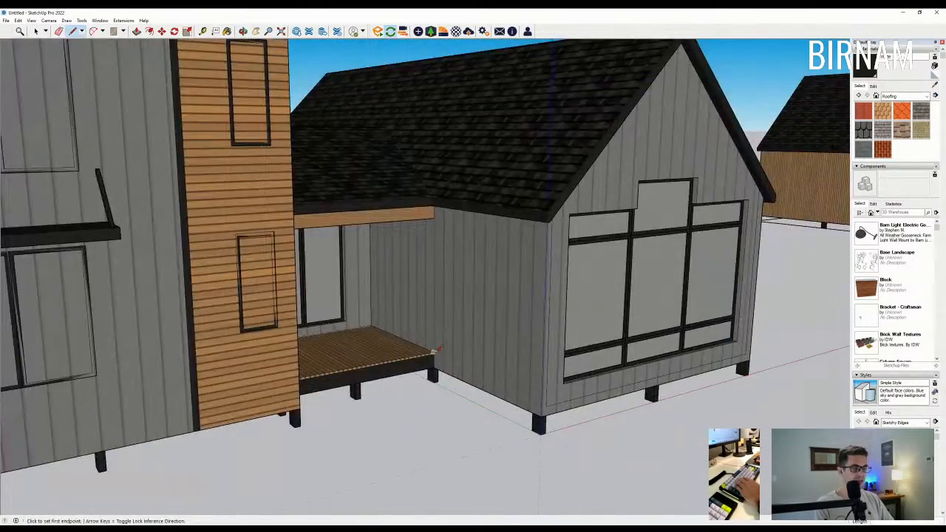
{"action": "scroll", "coordinate": [434, 351], "scroll_direction": "up", "scroll_amount": 3}
{"action": "left_click", "coordinate": [432, 353]}
{"action": "scroll", "coordinate": [616, 431], "scroll_direction": "down", "scroll_amount": 7}
{"action": "key", "text": "e"}
{"action": "scroll", "coordinate": [614, 416], "scroll_direction": "up", "scroll_amount": 4}
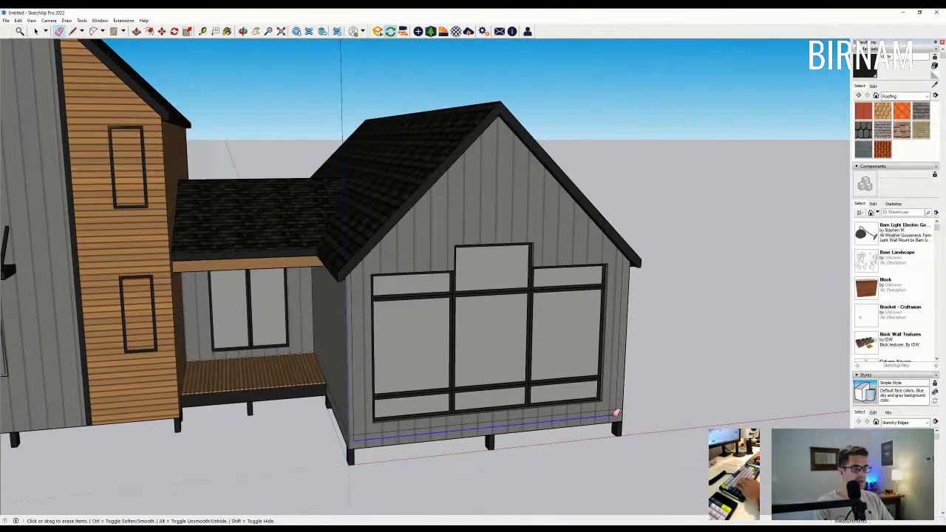
- Draw a vertical trim line near the low gable wall's outer corner, from the bottom edge up to the roof trim
{"action": "middle_click_drag", "start_coordinate": [366, 436], "coordinate": [232, 443]}
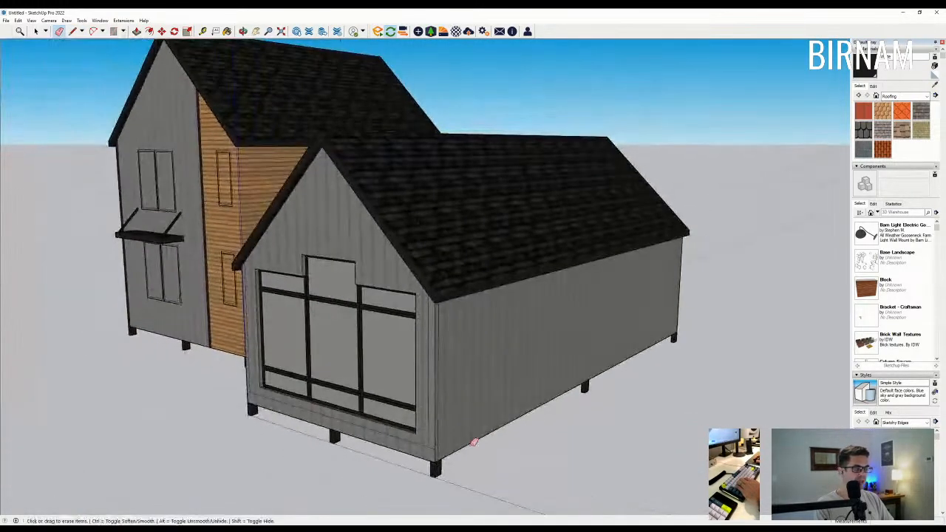
{"action": "scroll", "coordinate": [451, 453], "scroll_direction": "up", "scroll_amount": 2}
{"action": "middle_click_drag", "start_coordinate": [445, 448], "coordinate": [679, 407]}
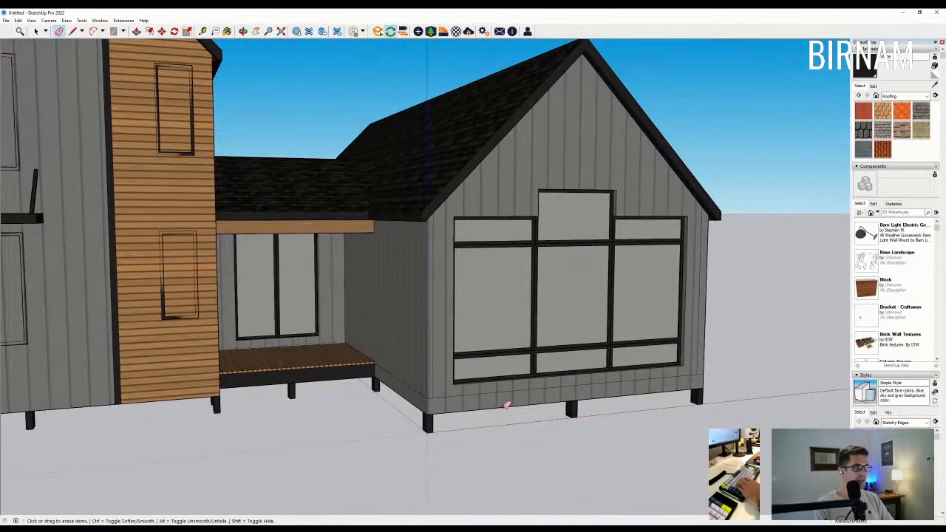
{"action": "middle_click_drag", "start_coordinate": [506, 405], "coordinate": [658, 391]}
{"action": "key", "text": "l"}
{"action": "scroll", "coordinate": [690, 383], "scroll_direction": "up", "scroll_amount": 4}
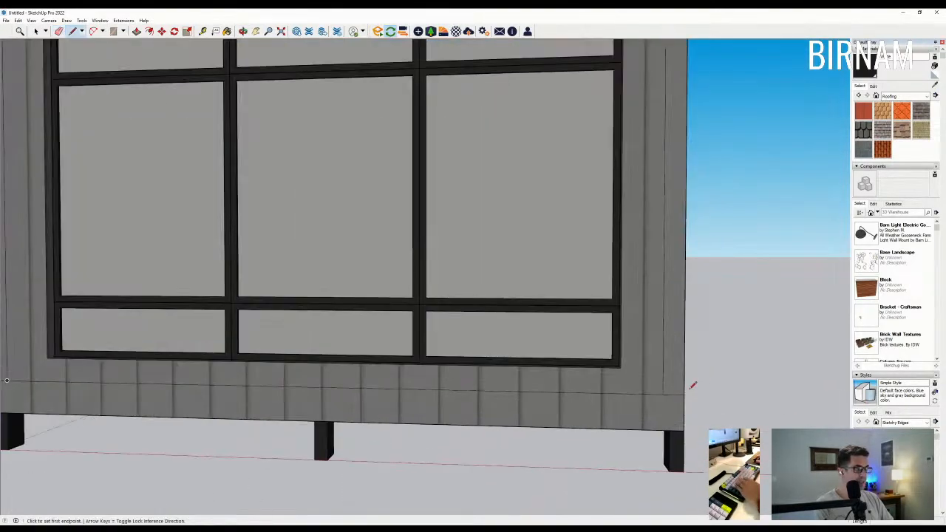
{"action": "left_click", "coordinate": [670, 428]}
{"action": "scroll", "coordinate": [633, 443], "scroll_direction": "down", "scroll_amount": 3}
{"action": "scroll", "coordinate": [662, 95], "scroll_direction": "up", "scroll_amount": 5}
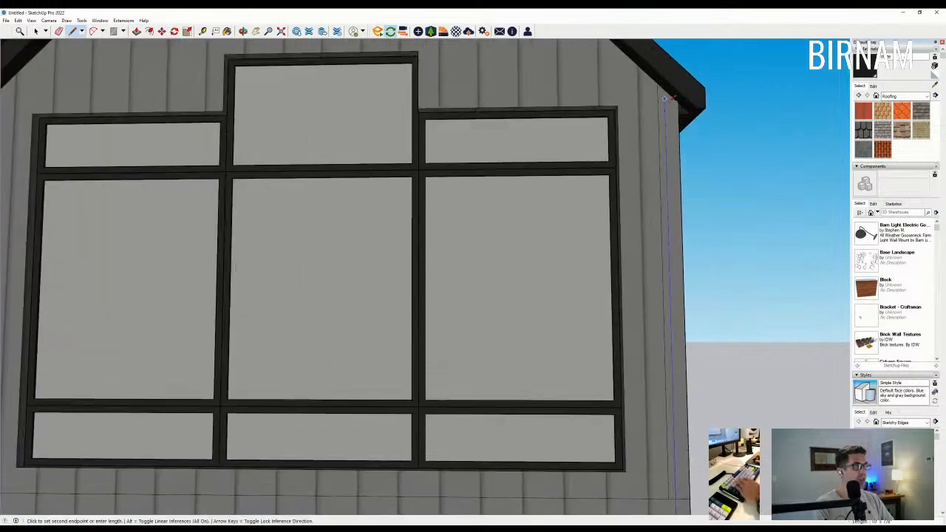
{"action": "left_click", "coordinate": [662, 95]}
- Erase the leftover offset line segments beside the new trim line at the low gable wall's outer corner
{"action": "key", "text": "e"}
{"action": "left_click", "coordinate": [654, 115]}
{"action": "scroll", "coordinate": [642, 229], "scroll_direction": "down", "scroll_amount": 5}
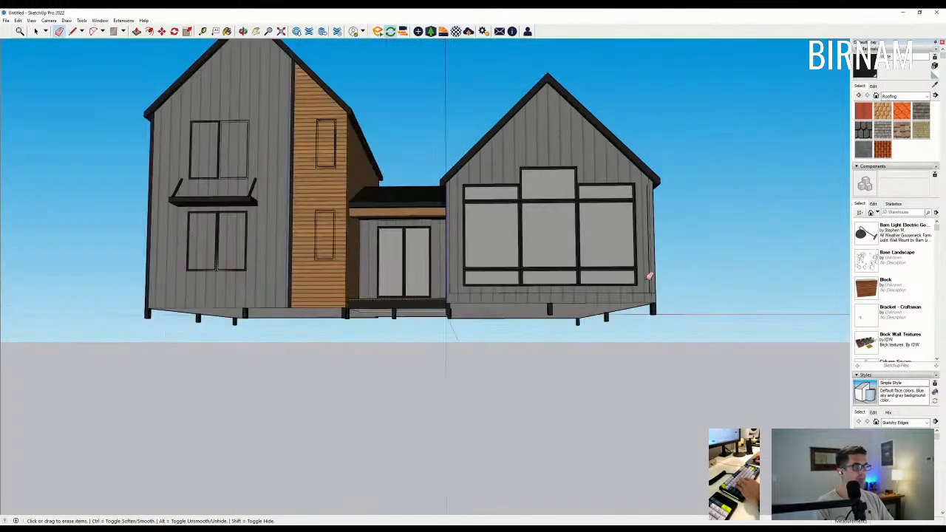
{"action": "scroll", "coordinate": [650, 279], "scroll_direction": "up", "scroll_amount": 3}
{"action": "left_click", "coordinate": [653, 282]}
{"action": "scroll", "coordinate": [658, 311], "scroll_direction": "up", "scroll_amount": 2}
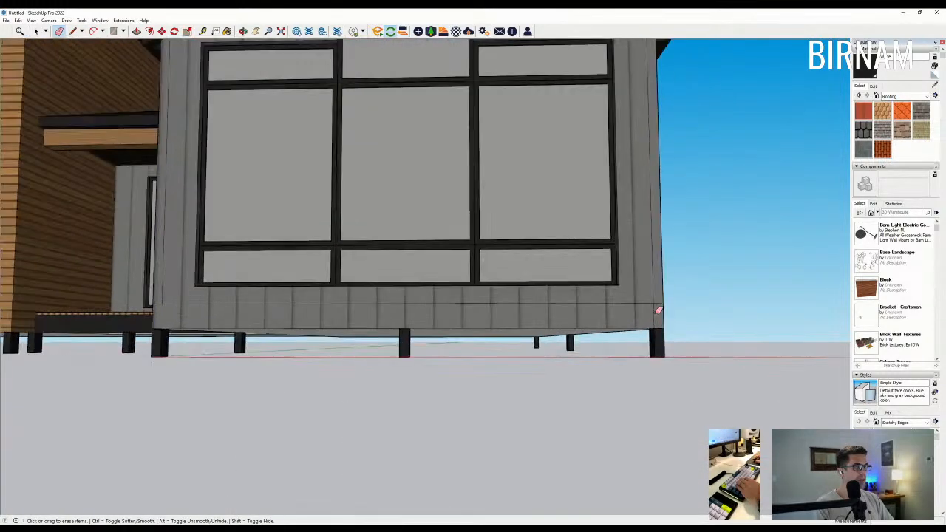
- Paint the low volume's base band and the gable wall's corner trim strips with the black trim material
{"action": "scroll", "coordinate": [702, 310], "scroll_direction": "down", "scroll_amount": 3}
{"action": "key", "text": "b"}
{"action": "left_click", "coordinate": [650, 319]}
{"action": "left_click", "coordinate": [663, 289]}
{"action": "mouse_move", "coordinate": [680, 287]}
{"action": "middle_mouse_down"}
{"action": "mouse_move", "coordinate": [394, 362]}
{"action": "mouse_move", "coordinate": [560, 355]}
{"action": "mouse_move", "coordinate": [395, 382]}
{"action": "mouse_move", "coordinate": [445, 399]}
{"action": "mouse_move", "coordinate": [328, 375]}
{"action": "mouse_move", "coordinate": [491, 385]}
{"action": "middle_mouse_up"}
{"action": "left_click", "coordinate": [391, 395]}
{"action": "left_click", "coordinate": [375, 411]}
{"action": "scroll", "coordinate": [375, 409], "scroll_direction": "down", "scroll_amount": 5}
- Draw a vertical trim line on the low volume's side wall beside the front corner and paint the strip black
{"action": "scroll", "coordinate": [353, 384], "scroll_direction": "up", "scroll_amount": 2}
{"action": "key", "text": "l"}
{"action": "scroll", "coordinate": [447, 422], "scroll_direction": "up", "scroll_amount": 2}
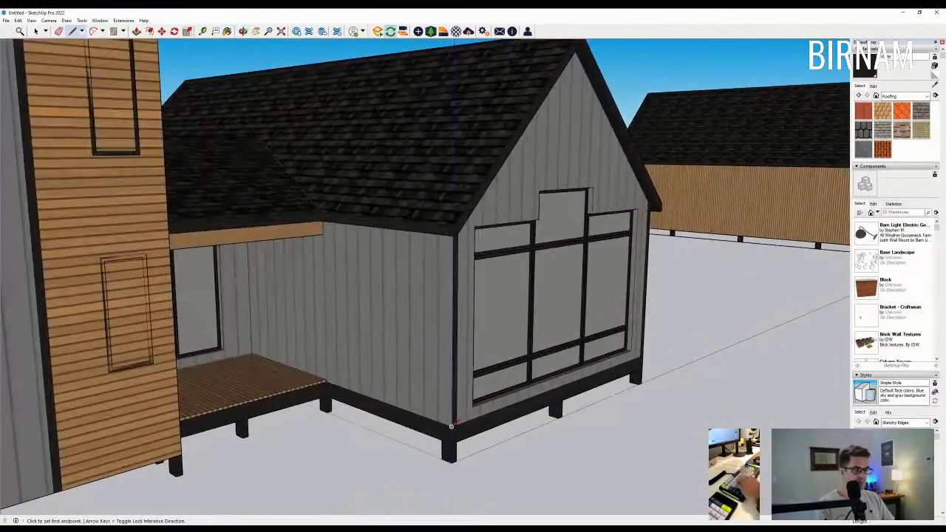
{"action": "left_click", "coordinate": [447, 425]}
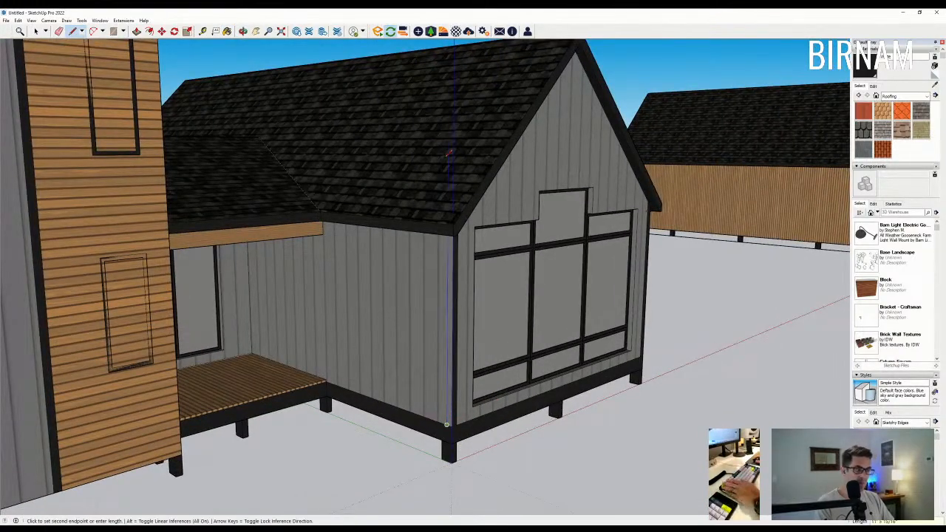
{"action": "key", "text": "e"}
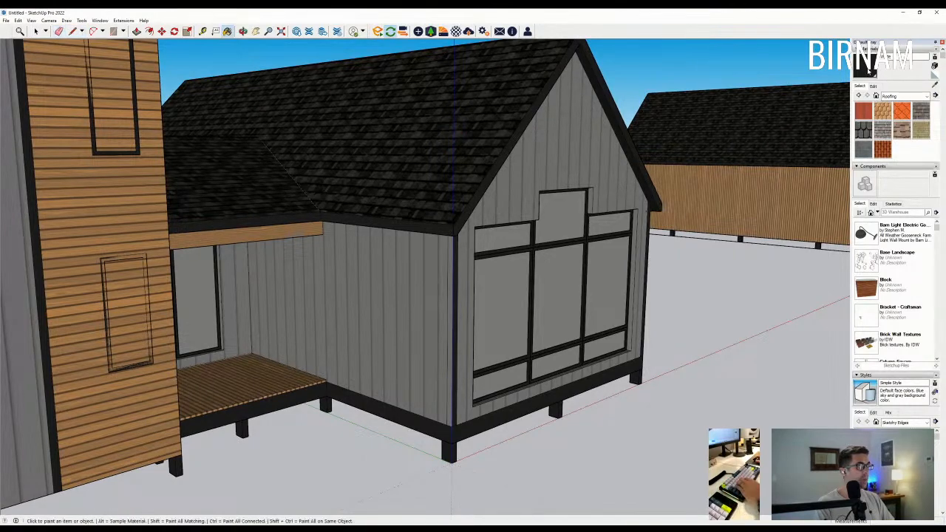
{"action": "left_click", "coordinate": [869, 71]}
{"action": "scroll", "coordinate": [448, 264], "scroll_direction": "up", "scroll_amount": 1}
{"action": "left_click", "coordinate": [447, 264]}
{"action": "scroll", "coordinate": [475, 276], "scroll_direction": "down", "scroll_amount": 5}
- Draw a rectangle matching the upper double window's outline on the tall gable wall and recess it with Push/Pull
{"action": "mouse_move", "coordinate": [456, 324]}
{"action": "middle_mouse_down"}
{"action": "mouse_move", "coordinate": [67, 294]}
{"action": "mouse_move", "coordinate": [170, 338]}
{"action": "mouse_move", "coordinate": [217, 384]}
{"action": "middle_mouse_up"}
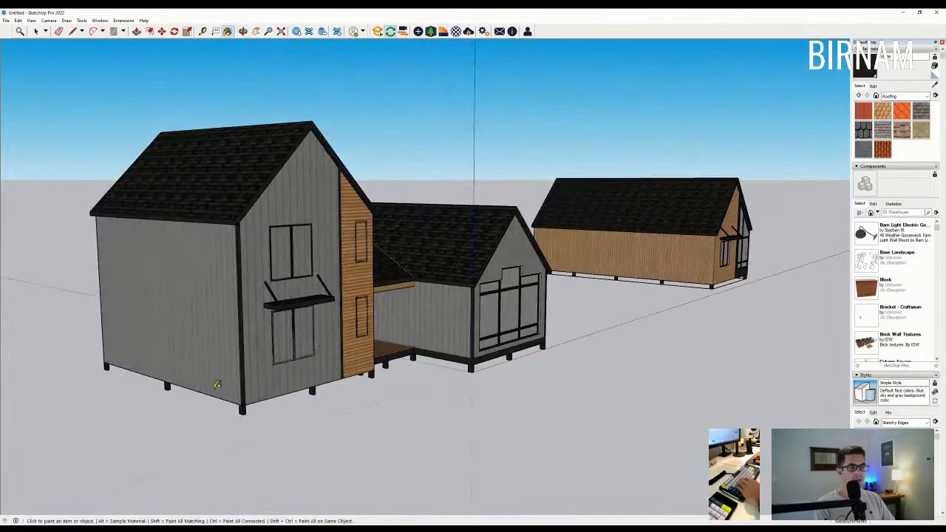
{"action": "middle_click_drag", "start_coordinate": [265, 404], "coordinate": [197, 325]}
{"action": "scroll", "coordinate": [89, 229], "scroll_direction": "up", "scroll_amount": 5}
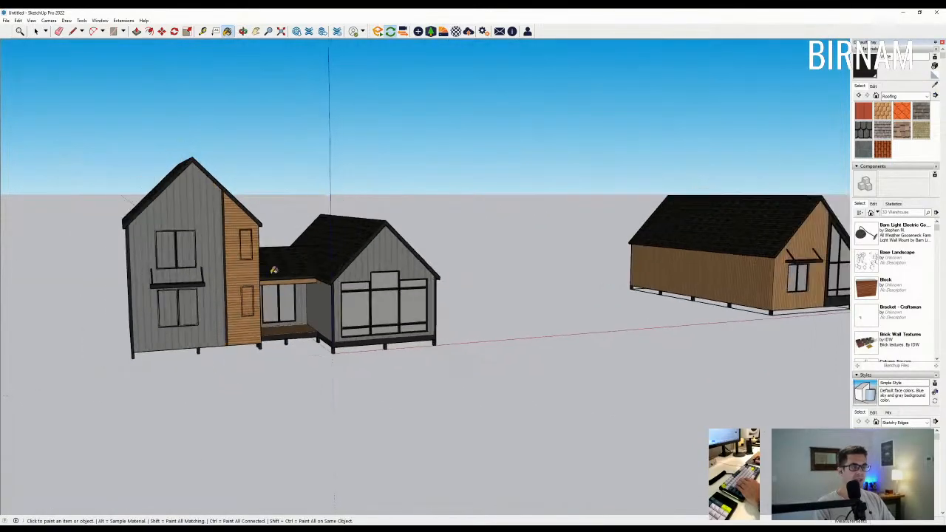
{"action": "key", "text": "r"}
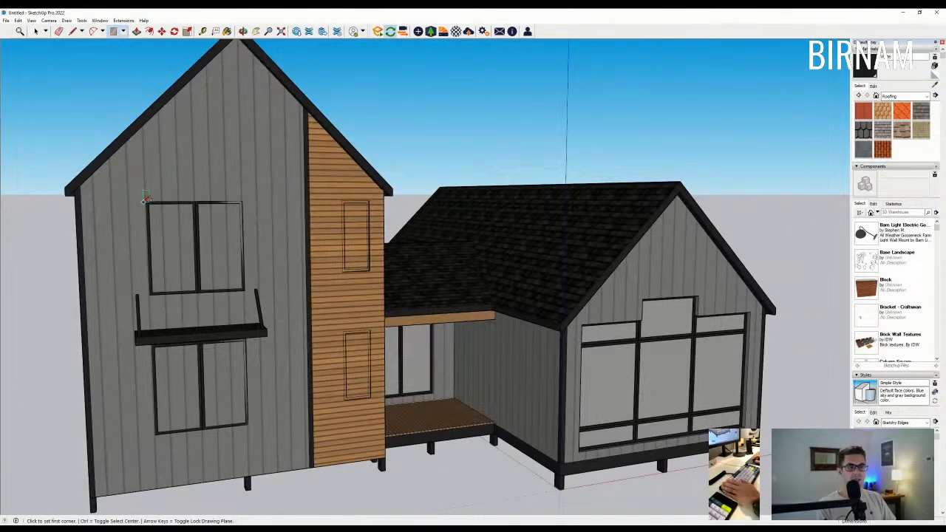
{"action": "left_click", "coordinate": [145, 201]}
{"action": "left_click", "coordinate": [244, 289]}
{"action": "middle_click_drag", "start_coordinate": [244, 290], "coordinate": [247, 347]}
{"action": "key", "text": "p"}
{"action": "middle_click_drag", "start_coordinate": [244, 427], "coordinate": [170, 373]}
- Draw a rectangle matching the lower double window's outline on the tall gable wall and push it in 6 inches
{"action": "key", "text": "r"}
{"action": "scroll", "coordinate": [168, 374], "scroll_direction": "up", "scroll_amount": 3}
{"action": "left_click", "coordinate": [279, 278]}
{"action": "middle_click_drag", "start_coordinate": [279, 278], "coordinate": [268, 367]}
{"action": "type", "text": "p"}
{"action": "type", "text": "6"}
{"action": "key", "text": "Return"}
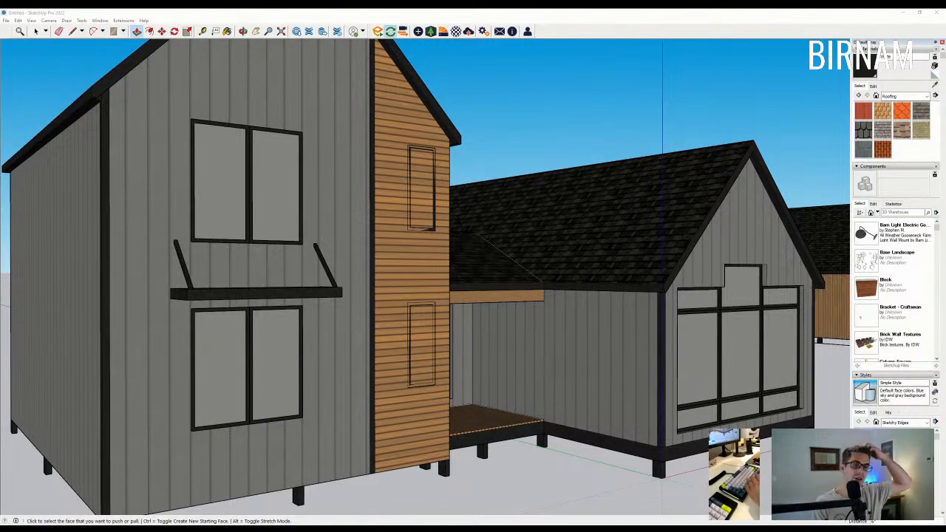
- Draw a rectangle over the upper narrow window's outline on the wood-clad wall and recess it with Push/Pull
{"action": "middle_click_drag", "start_coordinate": [663, 292], "coordinate": [464, 281]}
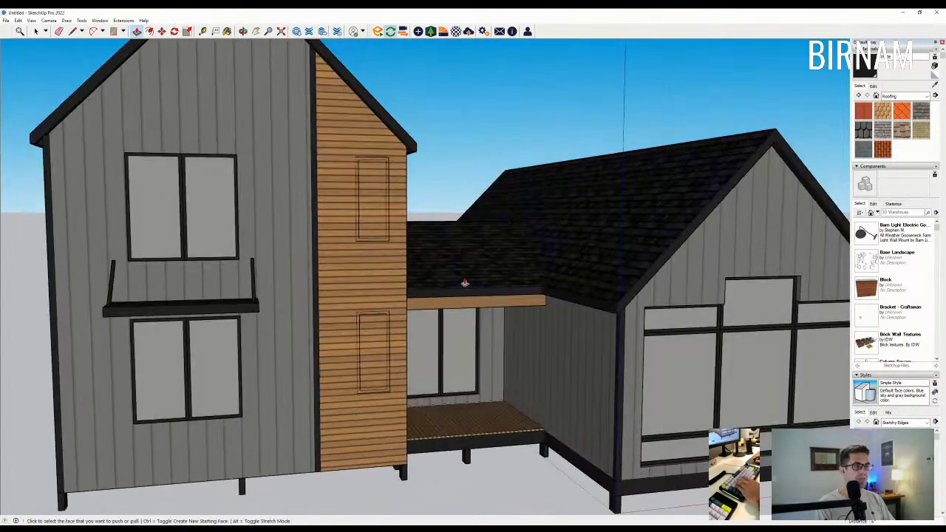
{"action": "key", "text": "r"}
{"action": "scroll", "coordinate": [352, 161], "scroll_direction": "up", "scroll_amount": 2}
{"action": "left_click", "coordinate": [357, 156]}
{"action": "left_click", "coordinate": [398, 261]}
{"action": "left_click", "coordinate": [360, 158]}
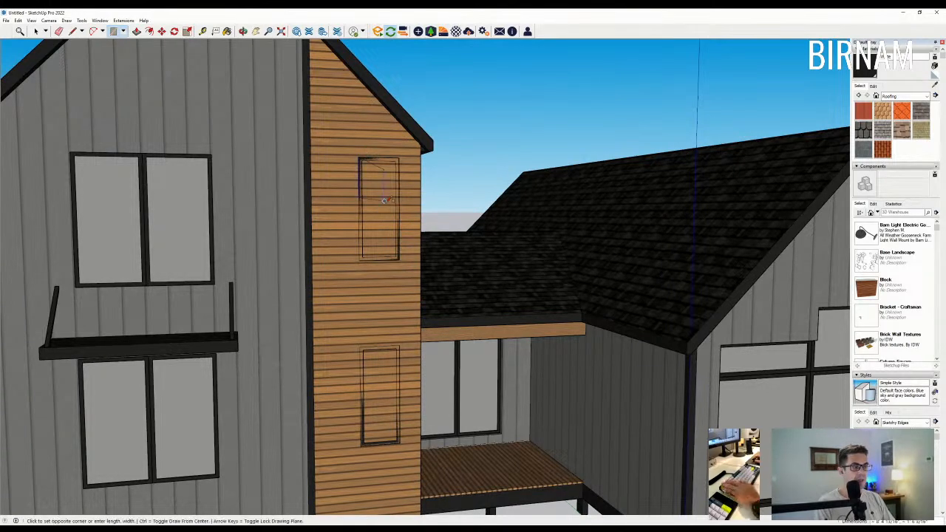
{"action": "scroll", "coordinate": [362, 162], "scroll_direction": "up", "scroll_amount": 2}
{"action": "left_click", "coordinate": [411, 286]}
{"action": "middle_click_drag", "start_coordinate": [412, 286], "coordinate": [390, 235]}
{"action": "key", "text": "p"}
{"action": "left_click", "coordinate": [404, 260]}
- Draw a rectangle matching the lower narrow window on the wood-clad wall and recess the face with Push/Pull
{"action": "scroll", "coordinate": [405, 261], "scroll_direction": "down", "scroll_amount": 2}
{"action": "key", "text": "r"}
{"action": "left_click", "coordinate": [366, 366]}
{"action": "left_click", "coordinate": [399, 451]}
{"action": "key", "text": "p"}
{"action": "mouse_move", "coordinate": [398, 451]}
{"action": "middle_mouse_down"}
{"action": "mouse_move", "coordinate": [393, 435]}
{"action": "mouse_move", "coordinate": [401, 466]}
{"action": "middle_mouse_up"}
{"action": "left_click", "coordinate": [393, 436]}
- Look over the window layout on both front gable facades
{"action": "left_click", "coordinate": [35, 33]}
{"action": "scroll", "coordinate": [215, 285], "scroll_direction": "down", "scroll_amount": 2}
{"action": "middle_click_drag", "start_coordinate": [214, 285], "coordinate": [263, 305]}
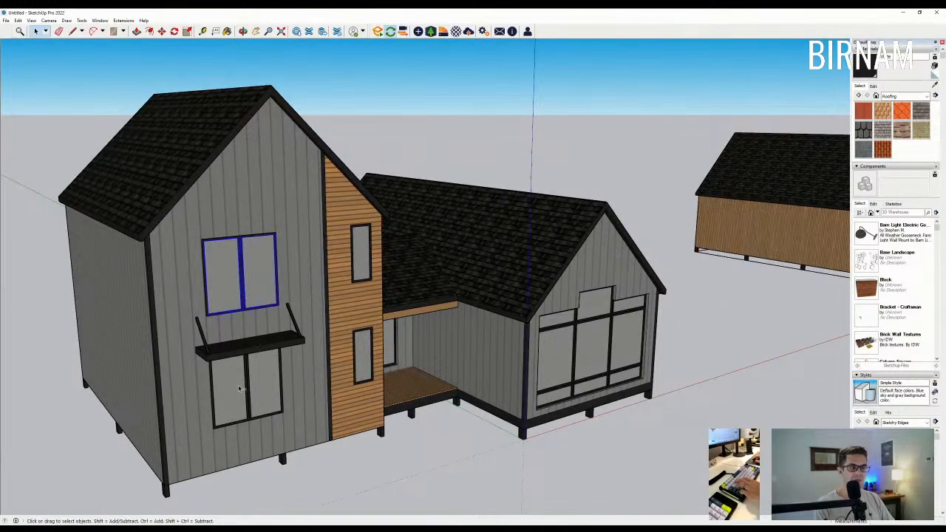
{"action": "mouse_move", "coordinate": [372, 280]}
{"action": "middle_mouse_down"}
{"action": "mouse_move", "coordinate": [466, 423]}
{"action": "mouse_move", "coordinate": [233, 278]}
{"action": "mouse_move", "coordinate": [340, 356]}
{"action": "mouse_move", "coordinate": [361, 283]}
{"action": "middle_mouse_up"}
{"action": "key", "text": "m"}
{"action": "mouse_move", "coordinate": [431, 302]}
{"action": "middle_mouse_down"}
{"action": "mouse_move", "coordinate": [311, 299]}
{"action": "mouse_move", "coordinate": [467, 284]}
{"action": "mouse_move", "coordinate": [369, 308]}
{"action": "mouse_move", "coordinate": [455, 315]}
{"action": "middle_mouse_up"}
{"action": "scroll", "coordinate": [469, 283], "scroll_direction": "up", "scroll_amount": 4}
{"action": "key", "text": "e"}
{"action": "scroll", "coordinate": [478, 260], "scroll_direction": "down", "scroll_amount": 5}
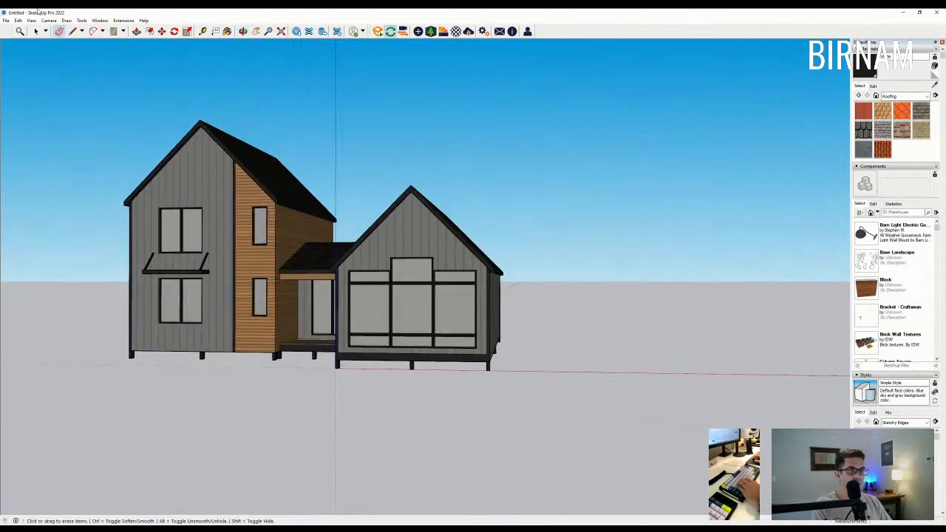
- Edit the large left window on the low gable wall and narrow it by moving its outer edge inward
{"action": "left_click", "coordinate": [34, 31]}
{"action": "scroll", "coordinate": [355, 310], "scroll_direction": "up", "scroll_amount": 3}
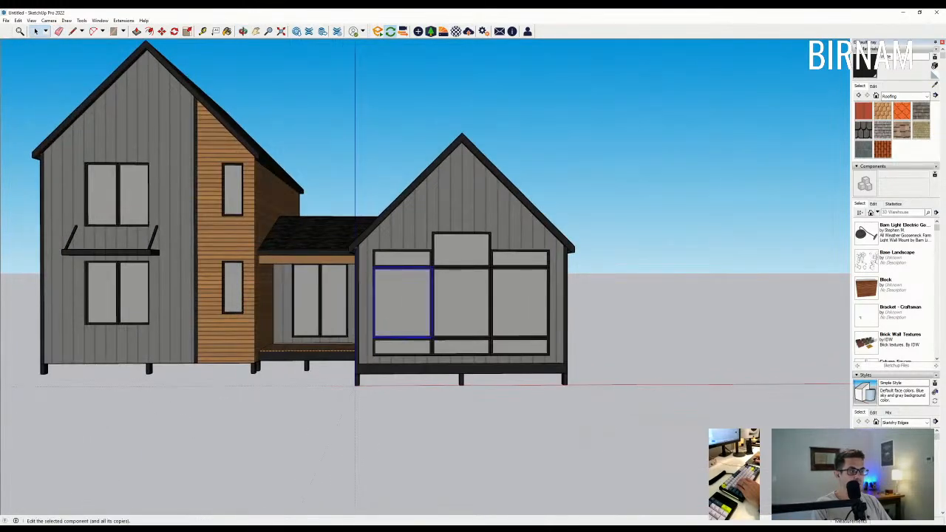
{"action": "double_click", "coordinate": [413, 322]}
{"action": "scroll", "coordinate": [359, 346], "scroll_direction": "up", "scroll_amount": 2}
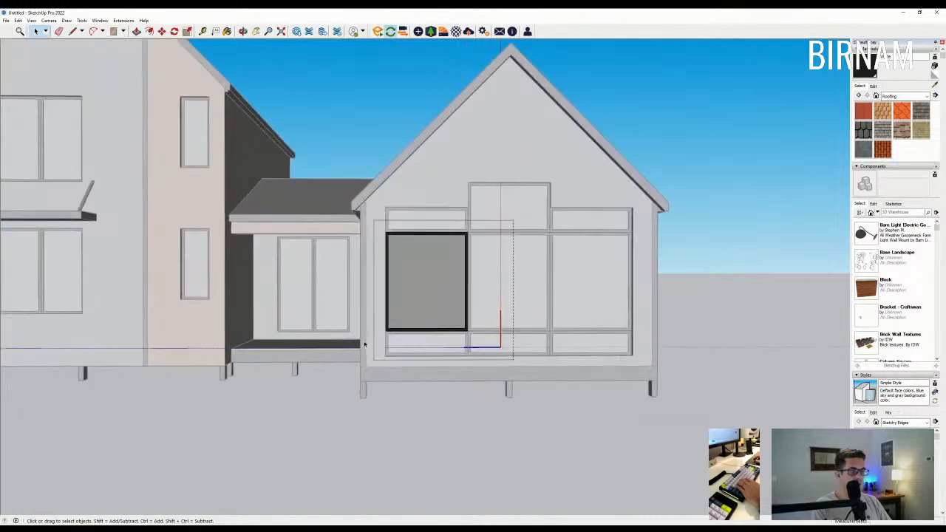
{"action": "key", "text": "m"}
{"action": "left_click", "coordinate": [409, 285]}
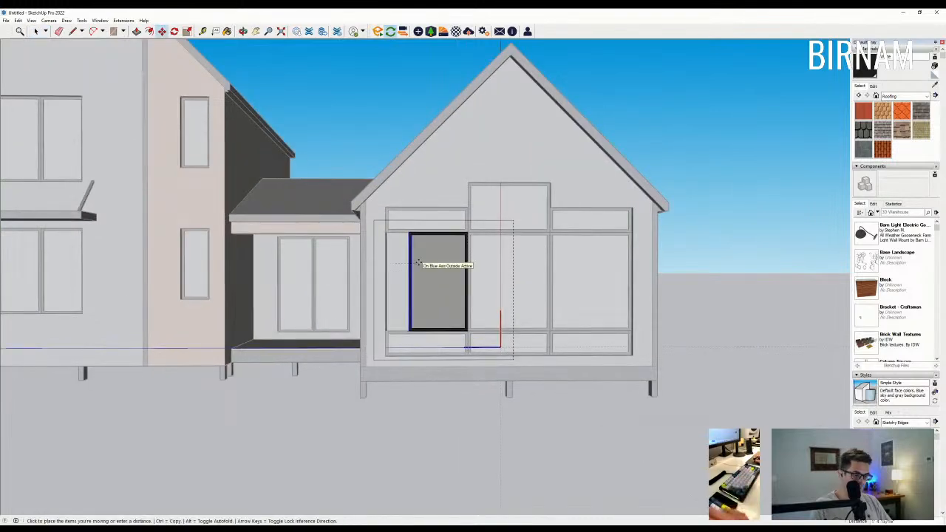
{"action": "left_click", "coordinate": [404, 235]}
{"action": "left_click", "coordinate": [424, 288]}
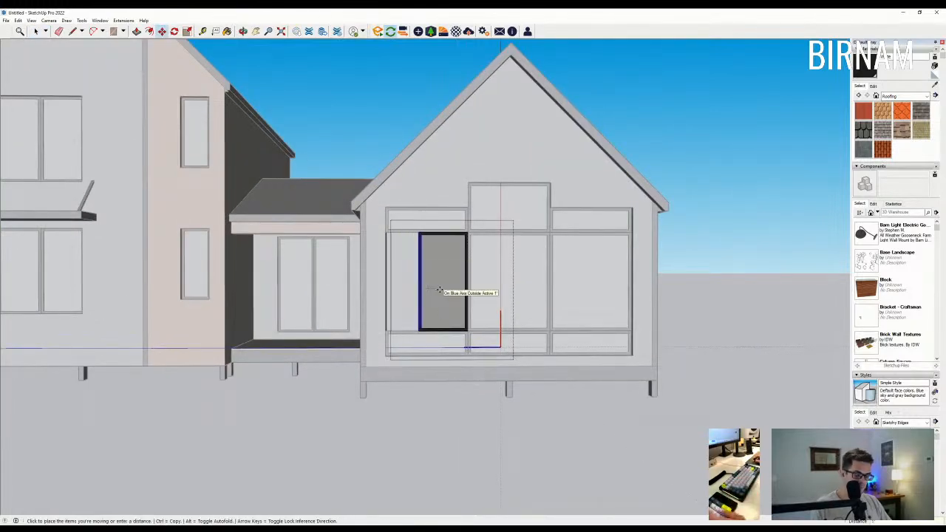
{"action": "left_click", "coordinate": [439, 290]}
{"action": "left_click", "coordinate": [36, 31]}
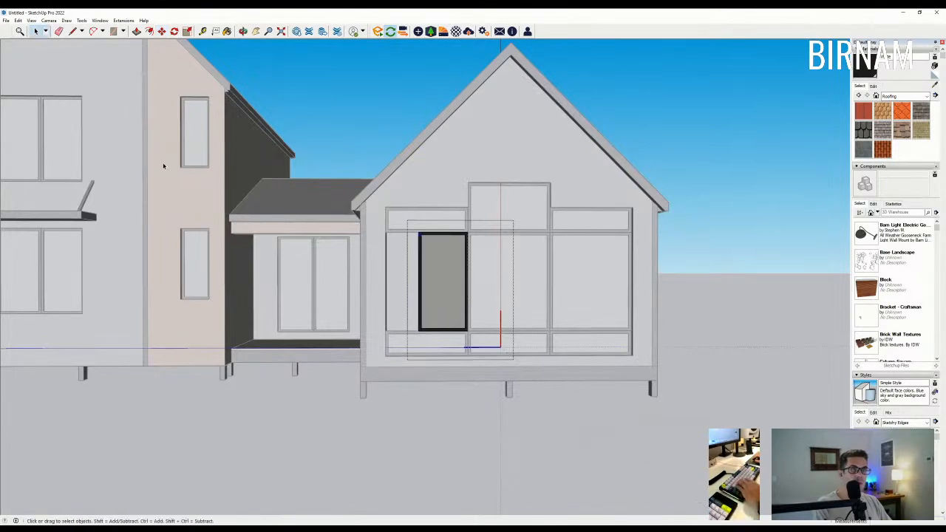
{"action": "left_click", "coordinate": [491, 438]}
- Copy the narrowed left window to the right side of the central window and erase the wide window there
{"action": "scroll", "coordinate": [474, 349], "scroll_direction": "up", "scroll_amount": 1}
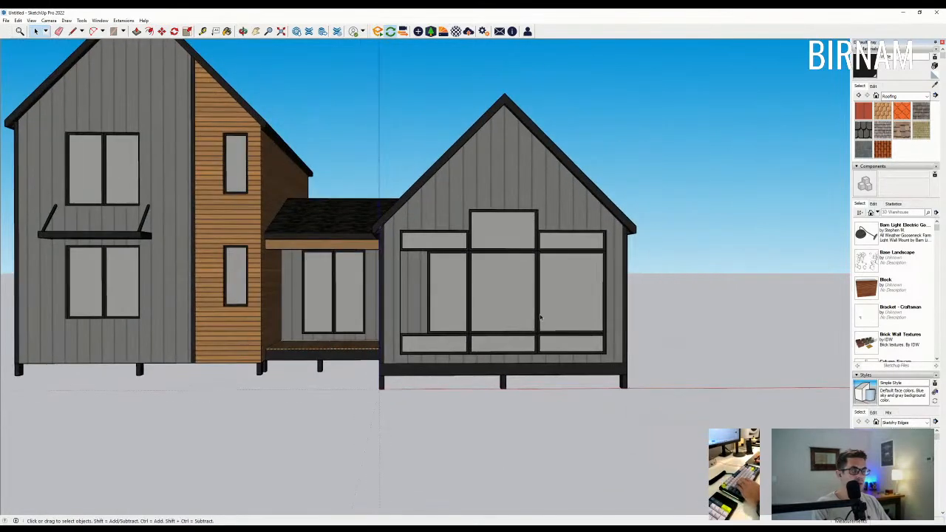
{"action": "scroll", "coordinate": [448, 331], "scroll_direction": "up", "scroll_amount": 1}
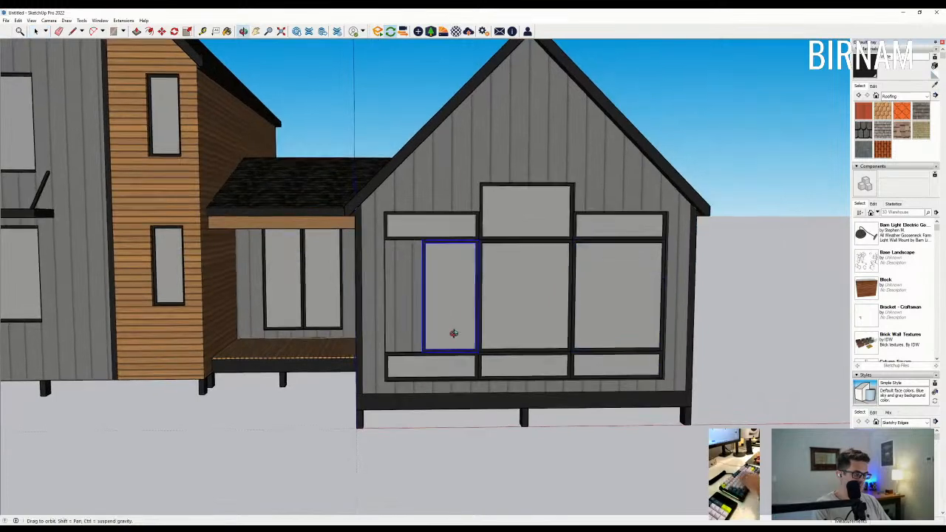
{"action": "key", "text": "m"}
{"action": "key", "text": "ctrl"}
{"action": "left_click", "coordinate": [425, 350]}
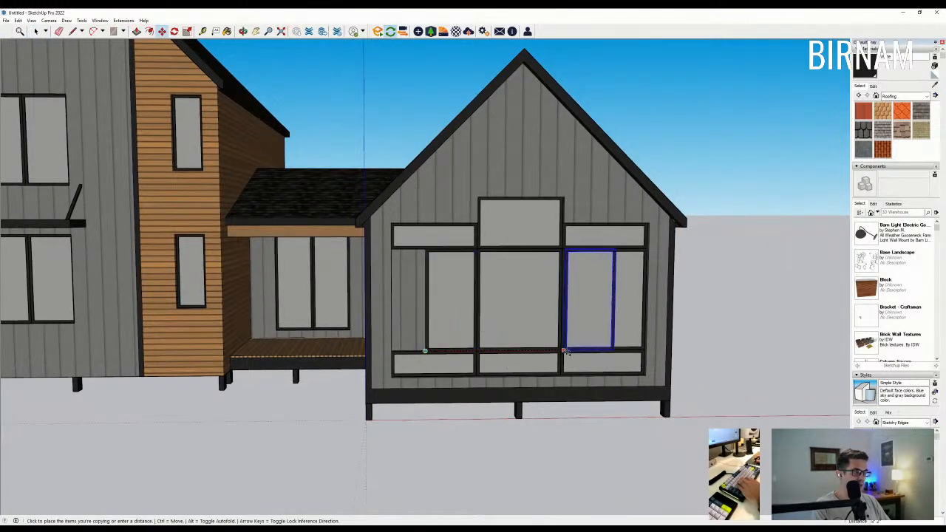
{"action": "left_click", "coordinate": [564, 350]}
{"action": "key", "text": "e"}
{"action": "scroll", "coordinate": [591, 325], "scroll_direction": "down", "scroll_amount": 3}
{"action": "scroll", "coordinate": [615, 316], "scroll_direction": "up", "scroll_amount": 3}
{"action": "left_click_drag", "start_coordinate": [616, 316], "coordinate": [606, 317]}
{"action": "scroll", "coordinate": [606, 317], "scroll_direction": "down", "scroll_amount": 2}
{"action": "mouse_move", "coordinate": [606, 317]}
{"action": "middle_mouse_down"}
{"action": "mouse_move", "coordinate": [494, 310]}
{"action": "mouse_move", "coordinate": [582, 314]}
{"action": "middle_mouse_up"}
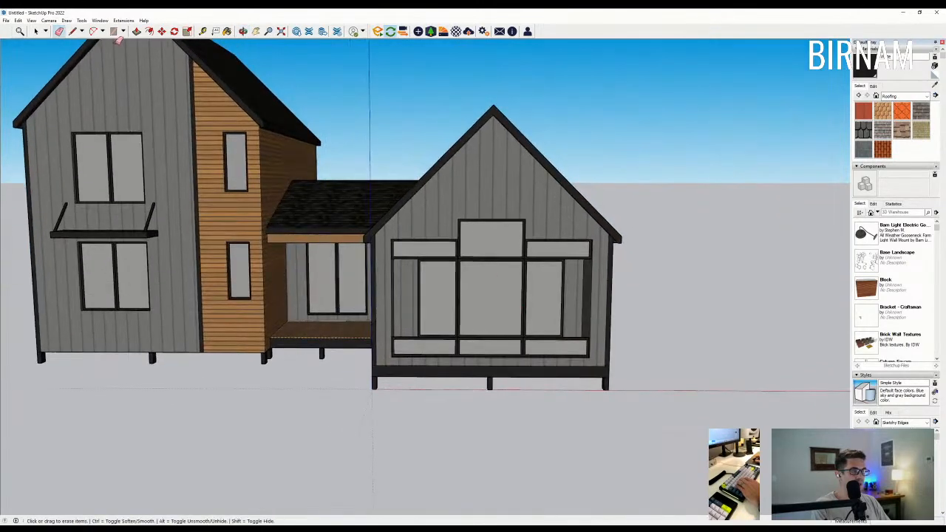
- Edit the small upper-left window component and move its outer edge inward to match the narrowed window below it
{"action": "left_click", "coordinate": [34, 33]}
{"action": "scroll", "coordinate": [447, 295], "scroll_direction": "up", "scroll_amount": 3}
{"action": "double_click", "coordinate": [394, 242]}
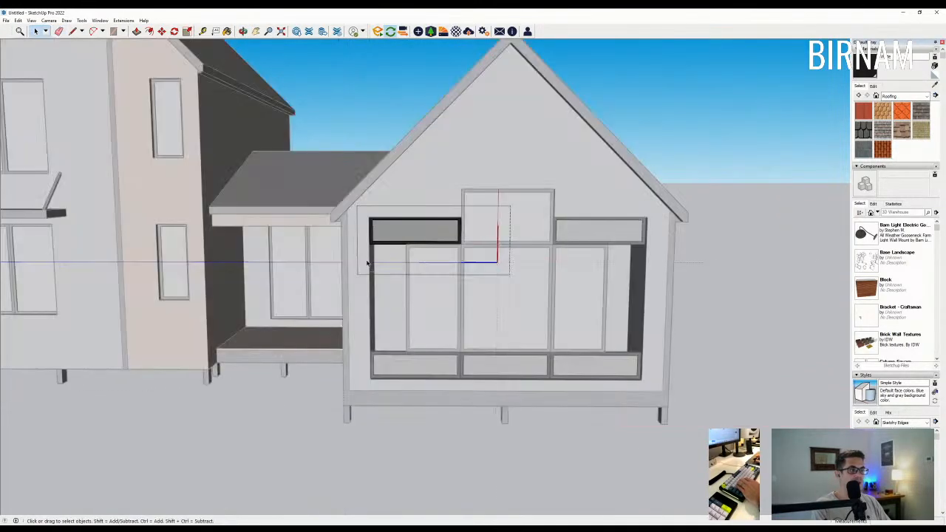
{"action": "scroll", "coordinate": [369, 244], "scroll_direction": "up", "scroll_amount": 5}
{"action": "key", "text": "m"}
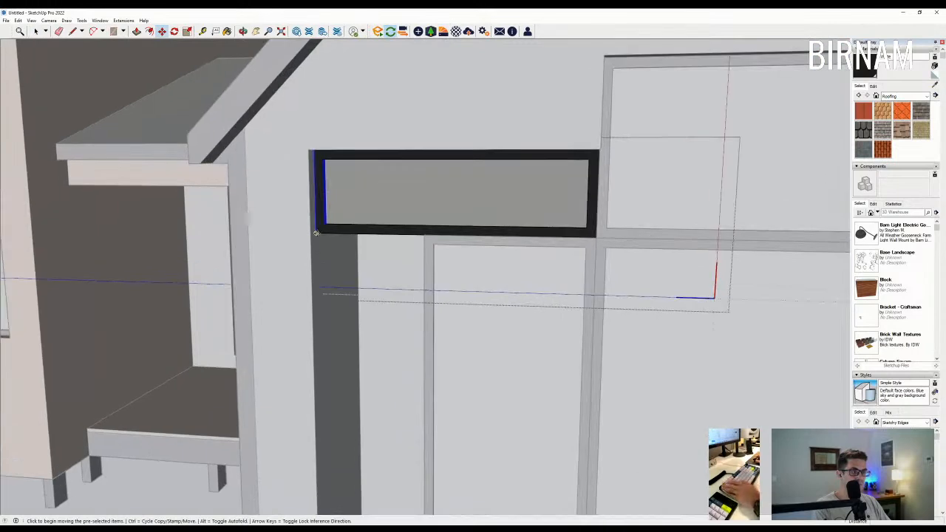
{"action": "scroll", "coordinate": [423, 235], "scroll_direction": "down", "scroll_amount": 5}
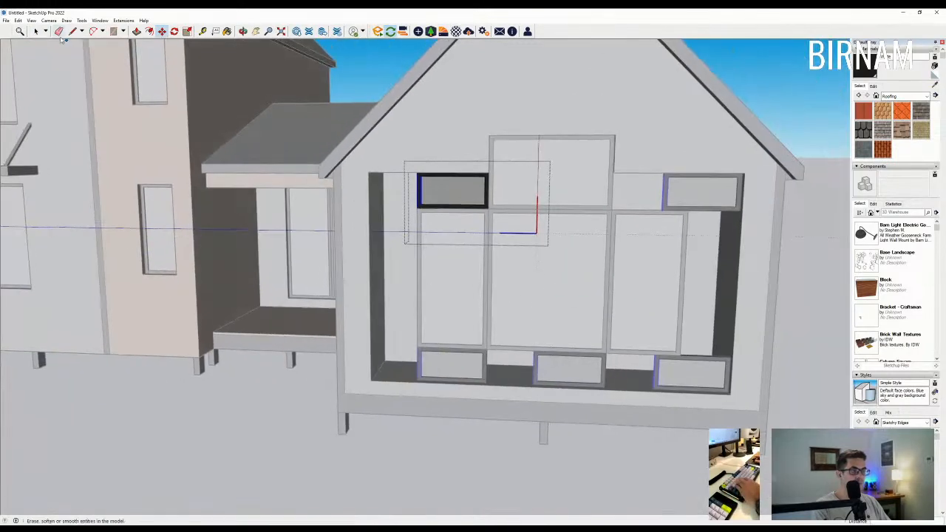
{"action": "left_click", "coordinate": [36, 31]}
- Move the small upper-right and lower-right windows inward against the central window's frame
{"action": "left_click", "coordinate": [715, 194]}
{"action": "middle_click_drag", "start_coordinate": [715, 194], "coordinate": [696, 328]}
{"action": "key", "text": "m"}
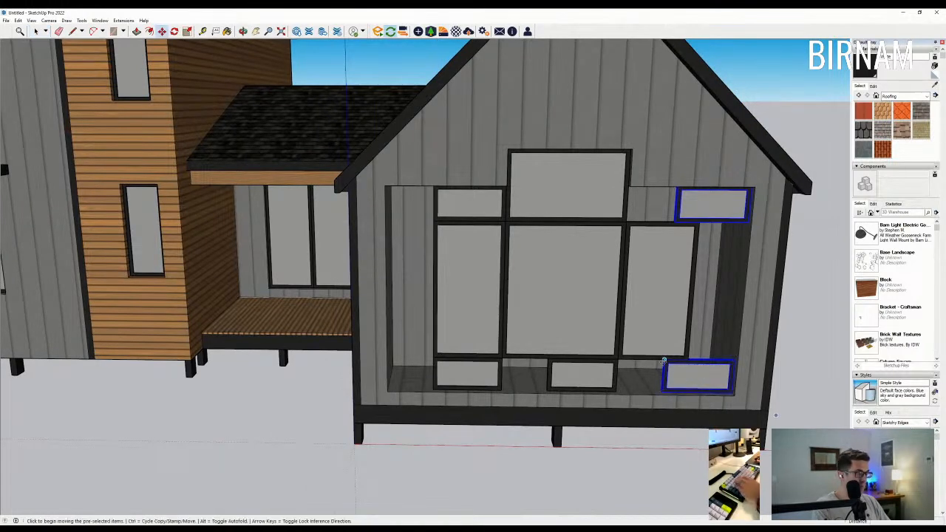
{"action": "left_click", "coordinate": [664, 360]}
{"action": "left_click", "coordinate": [618, 359]}
- Push/Pull both side faces of the low gable wall's window opening inward to the outer edges of the narrowed windows
{"action": "middle_click_drag", "start_coordinate": [698, 311], "coordinate": [732, 317]}
{"action": "key", "text": "p"}
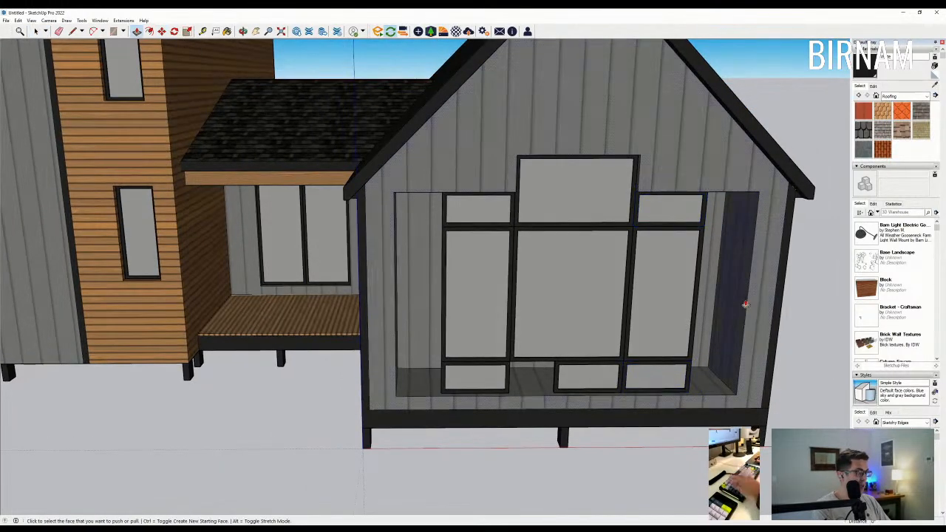
{"action": "left_click", "coordinate": [745, 308]}
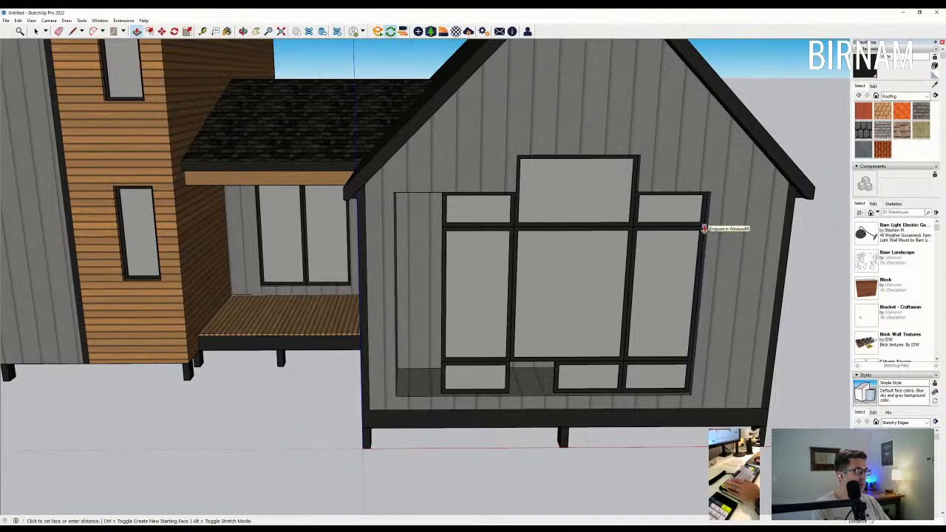
{"action": "middle_click_drag", "start_coordinate": [299, 342], "coordinate": [216, 316]}
{"action": "left_click", "coordinate": [324, 249]}
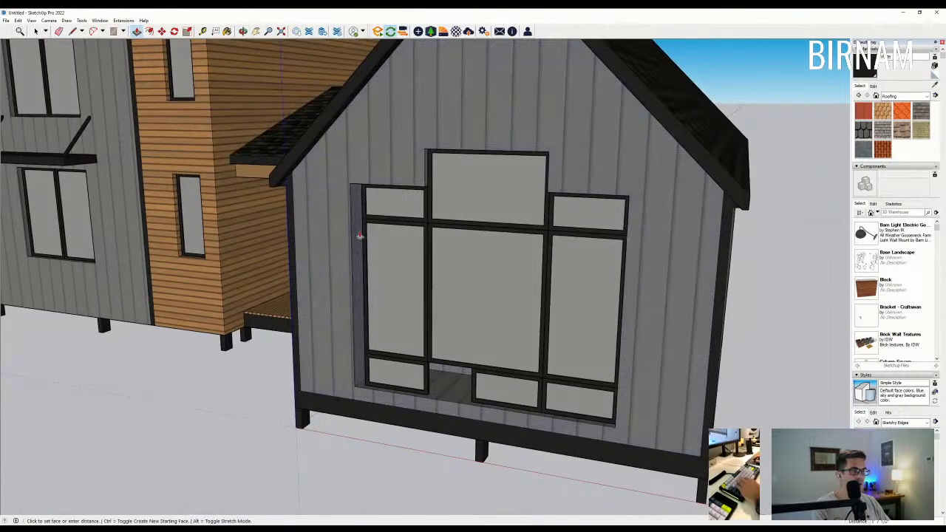
{"action": "left_click", "coordinate": [362, 222]}
{"action": "middle_click_drag", "start_coordinate": [361, 222], "coordinate": [379, 229]}
- Edit the small lower-middle window and move its left edge to the lower-left window's frame, filling the gap
{"action": "left_click", "coordinate": [36, 32]}
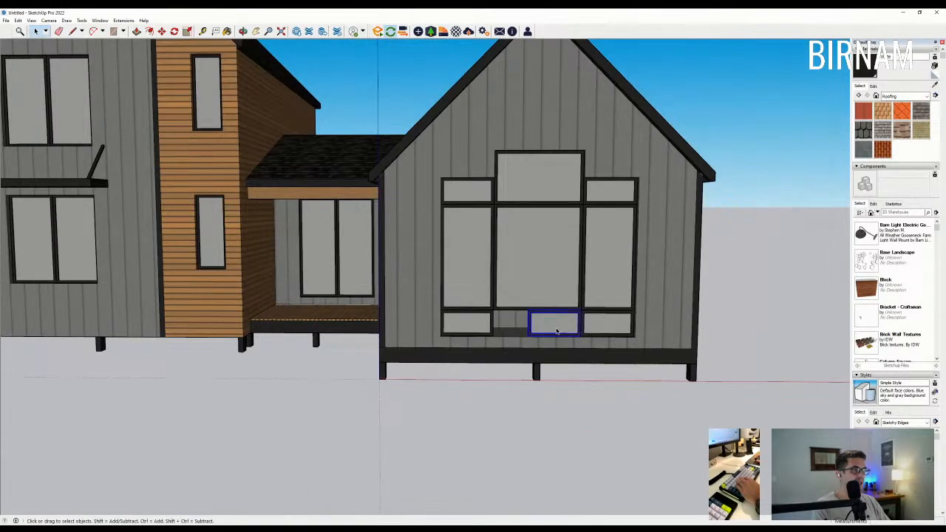
{"action": "scroll", "coordinate": [557, 331], "scroll_direction": "up", "scroll_amount": 2}
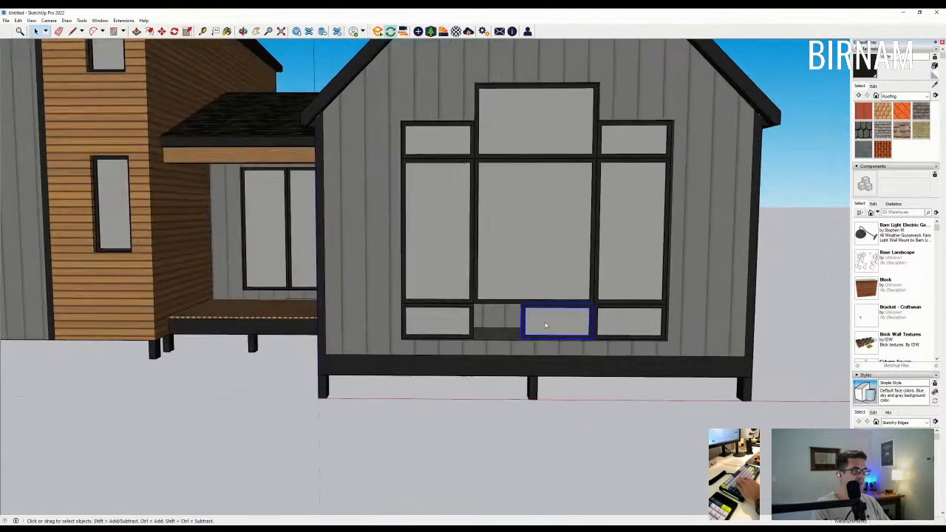
{"action": "double_click", "coordinate": [526, 327]}
{"action": "left_click_drag", "start_coordinate": [468, 373], "coordinate": [553, 281]}
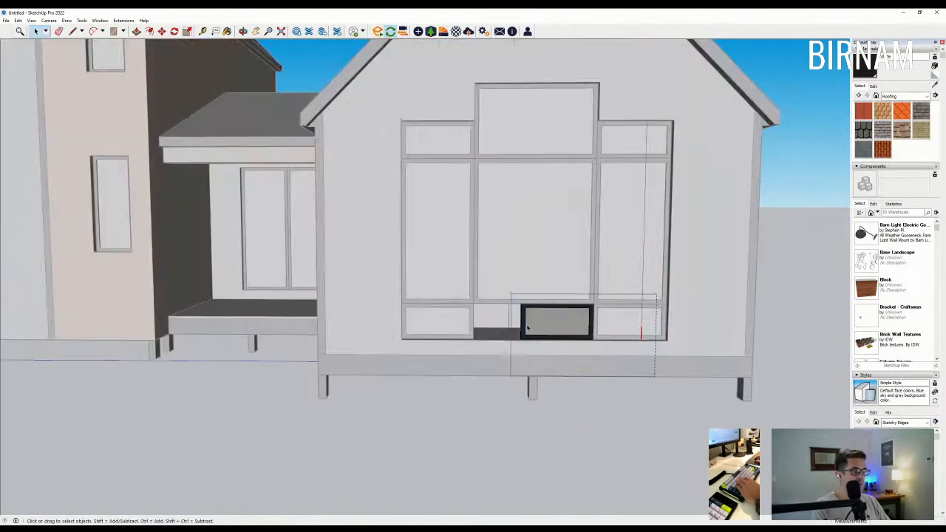
{"action": "middle_click_drag", "start_coordinate": [552, 281], "coordinate": [551, 345]}
{"action": "scroll", "coordinate": [517, 331], "scroll_direction": "up", "scroll_amount": 3}
{"action": "key", "text": "m"}
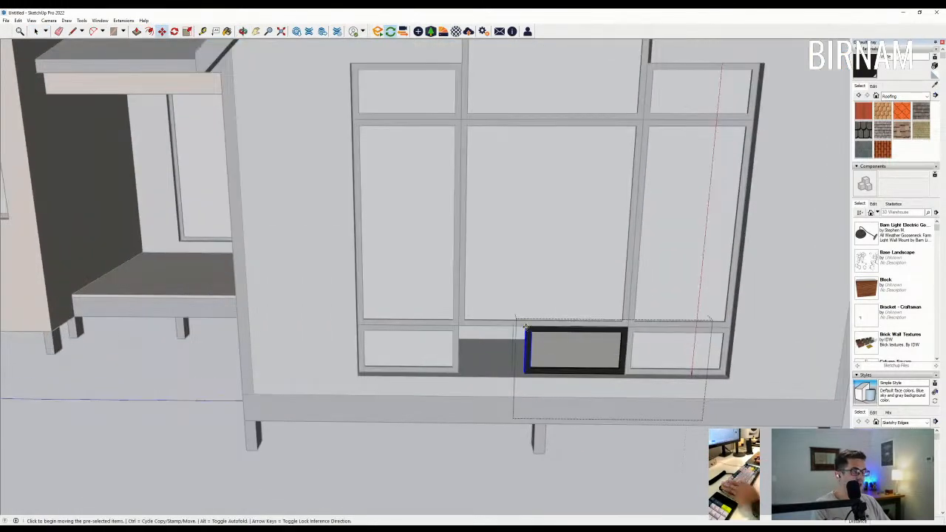
{"action": "left_click", "coordinate": [526, 325]}
{"action": "left_click", "coordinate": [459, 326]}
{"action": "scroll", "coordinate": [443, 336], "scroll_direction": "down", "scroll_amount": 3}
{"action": "middle_click_drag", "start_coordinate": [444, 337], "coordinate": [418, 285]}
{"action": "scroll", "coordinate": [402, 209], "scroll_direction": "down", "scroll_amount": 1}
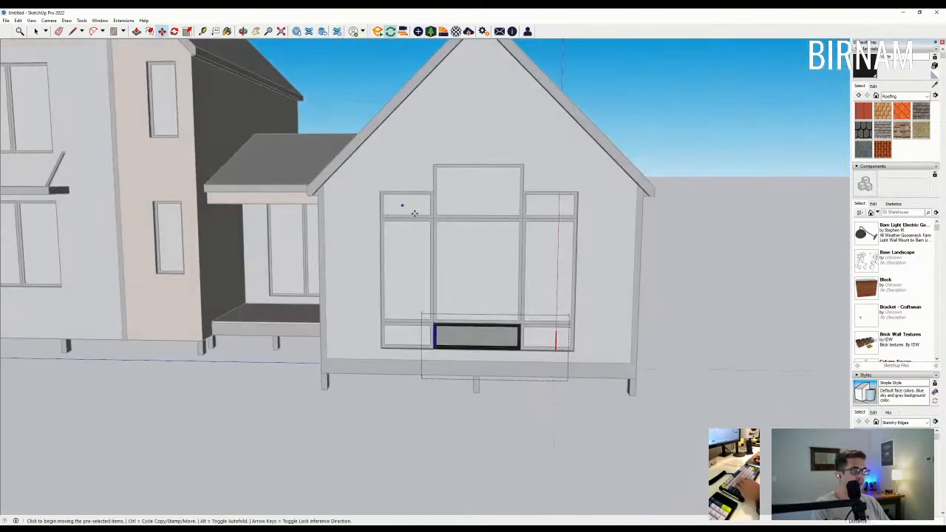
{"action": "key", "text": "space"}
{"action": "left_click", "coordinate": [353, 448]}
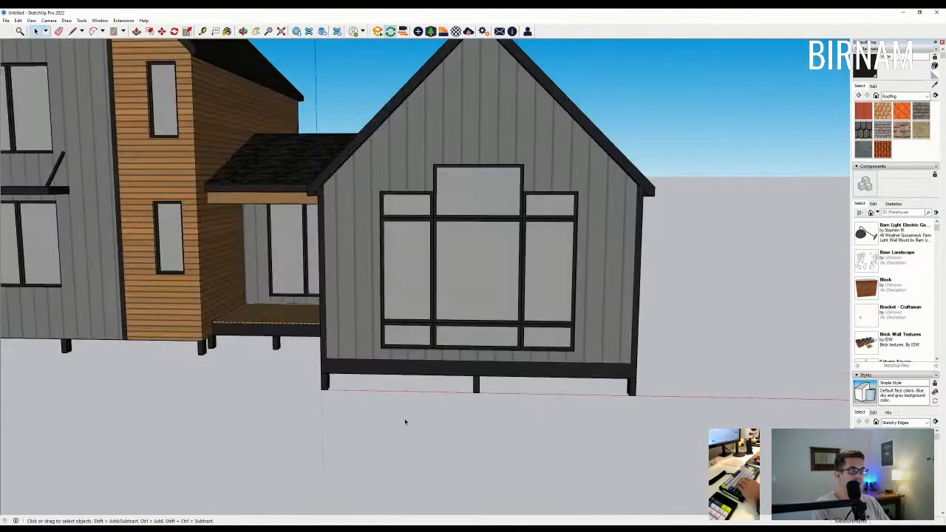
- Examine the proportions of the window group on the low gable wall
{"action": "scroll", "coordinate": [460, 436], "scroll_direction": "down", "scroll_amount": 4}
{"action": "middle_click_drag", "start_coordinate": [478, 341], "coordinate": [483, 255]}
{"action": "middle_click_drag", "start_coordinate": [494, 304], "coordinate": [495, 312]}
{"action": "scroll", "coordinate": [488, 304], "scroll_direction": "up", "scroll_amount": 5}
{"action": "scroll", "coordinate": [450, 286], "scroll_direction": "up", "scroll_amount": 1}
{"action": "left_click", "coordinate": [448, 285]}
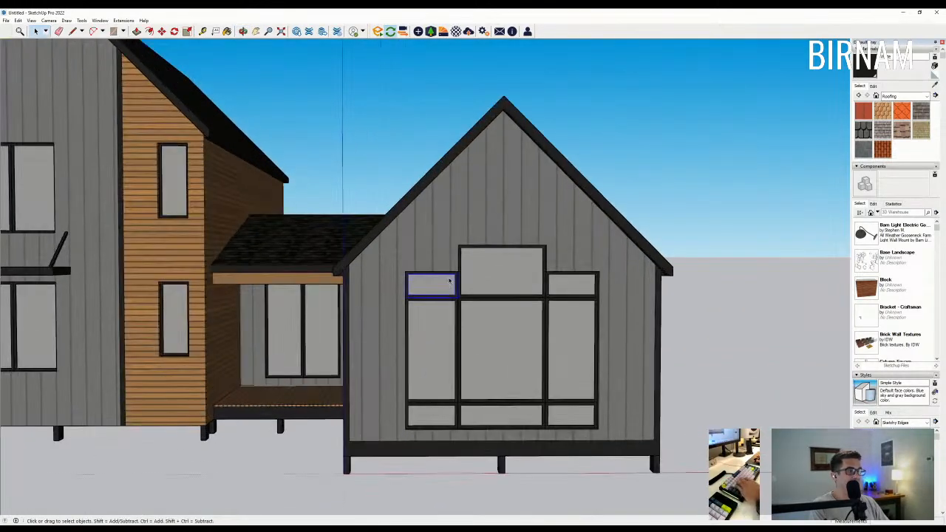
{"action": "scroll", "coordinate": [455, 289], "scroll_direction": "up", "scroll_amount": 3}
{"action": "scroll", "coordinate": [467, 296], "scroll_direction": "down", "scroll_amount": 1}
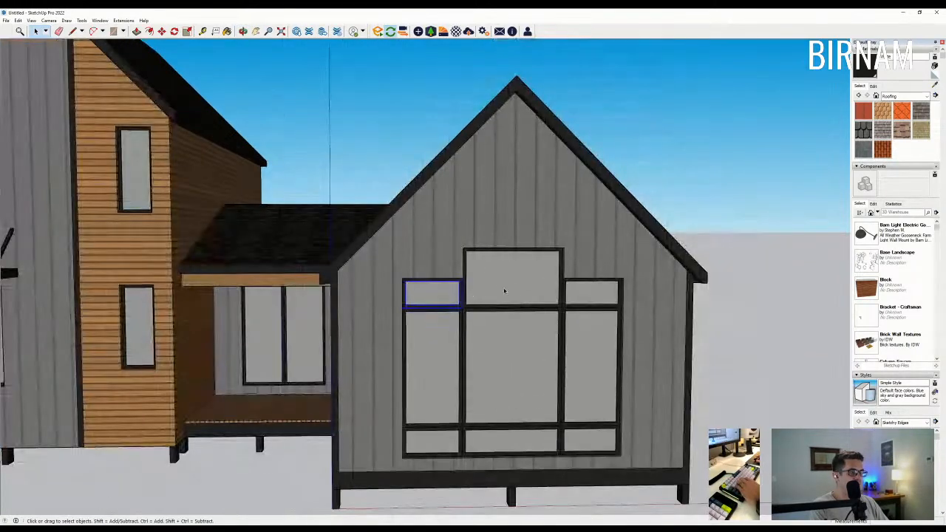
{"action": "scroll", "coordinate": [509, 275], "scroll_direction": "up", "scroll_amount": 2}
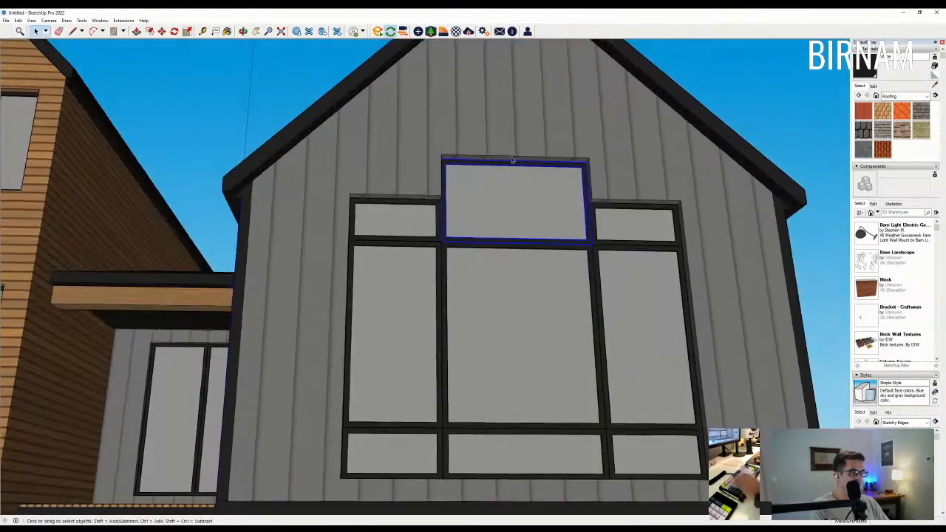
- Push/Pull the opening's top faces above the left, center and right upper windows upward by 12 inches each
{"action": "key", "text": "p"}
{"action": "scroll", "coordinate": [431, 203], "scroll_direction": "up", "scroll_amount": 3}
{"action": "mouse_move", "coordinate": [431, 200]}
{"action": "left_mouse_down"}
{"action": "mouse_move", "coordinate": [430, 181]}
{"action": "mouse_move", "coordinate": [429, 197]}
{"action": "left_mouse_up"}
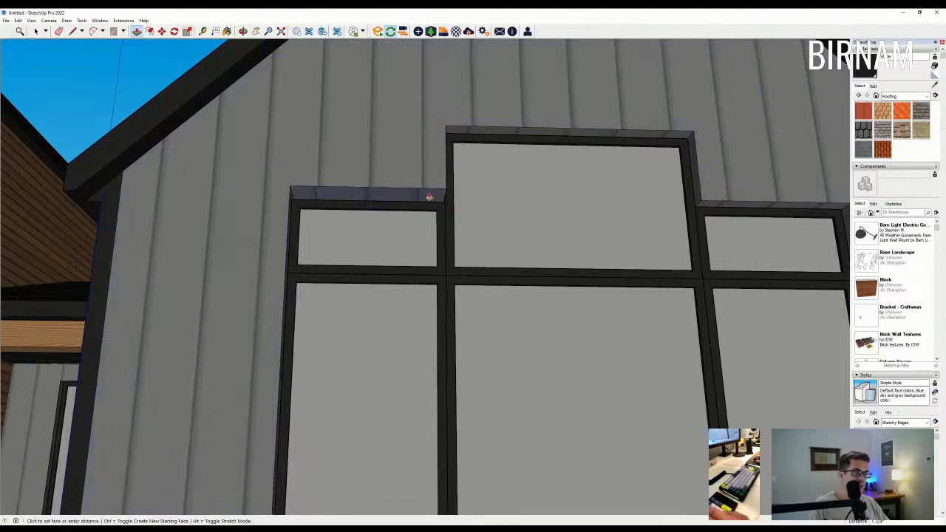
{"action": "type", "text": "12"}
{"action": "key", "text": "Return"}
{"action": "left_click", "coordinate": [470, 135]}
{"action": "type", "text": "12"}
{"action": "key", "text": "Return"}
{"action": "scroll", "coordinate": [470, 133], "scroll_direction": "down", "scroll_amount": 1}
{"action": "scroll", "coordinate": [670, 200], "scroll_direction": "up", "scroll_amount": 1}
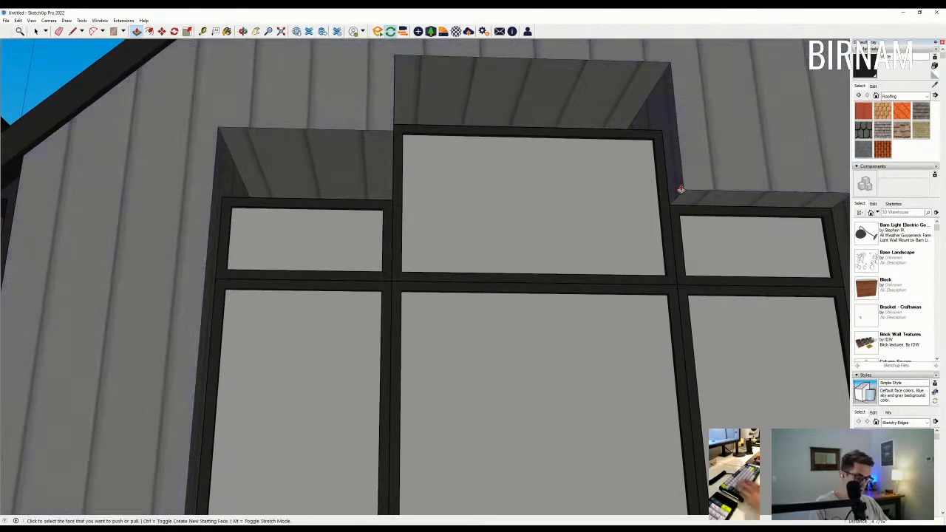
{"action": "left_click", "coordinate": [690, 203]}
{"action": "type", "text": "12"}
{"action": "key", "text": "Return"}
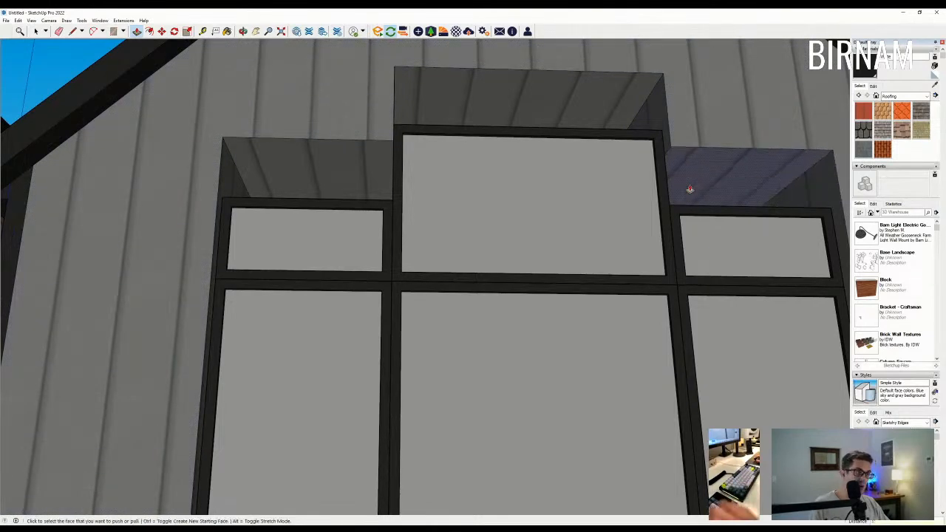
- Edit the center upper window and move its top edge up toward the head of the raised opening
{"action": "left_click", "coordinate": [36, 31]}
{"action": "double_click", "coordinate": [476, 190]}
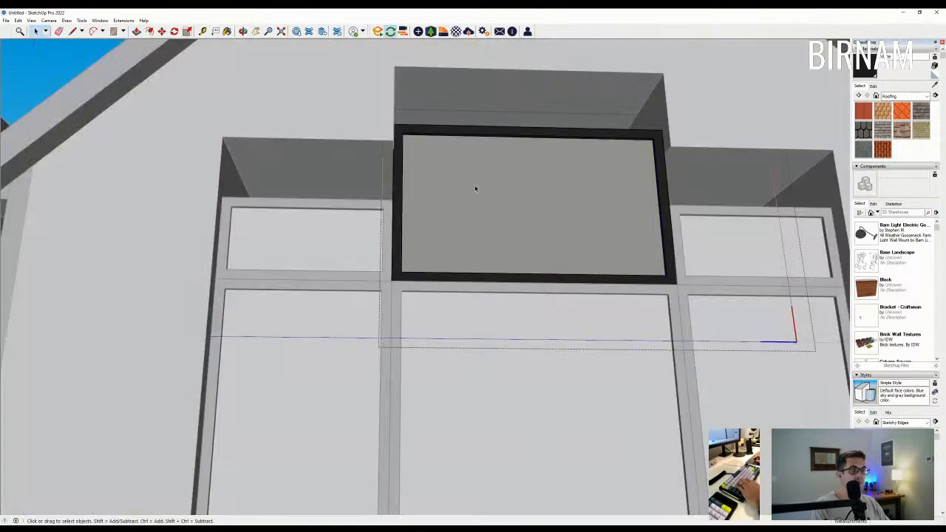
{"action": "key", "text": "m"}
{"action": "left_click", "coordinate": [538, 238]}
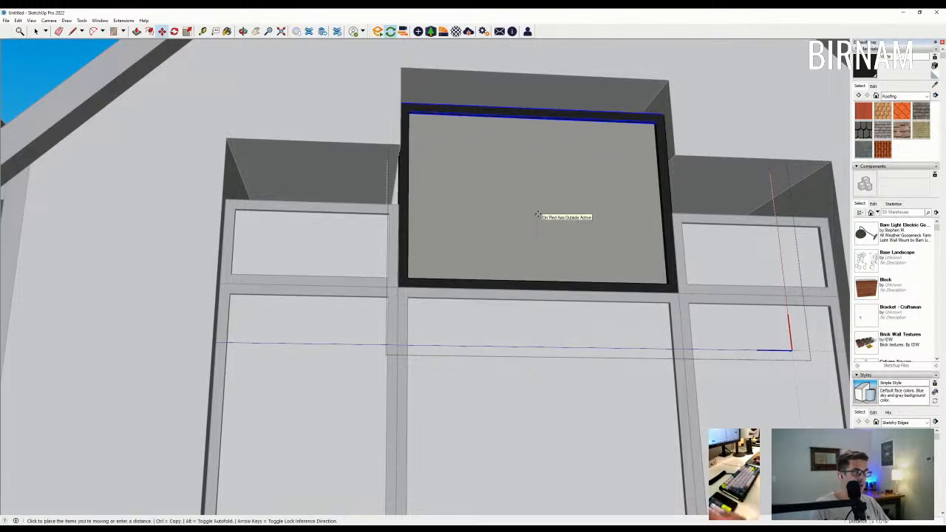
{"action": "key", "text": "Return"}
{"action": "left_click", "coordinate": [36, 31]}
{"action": "left_click", "coordinate": [286, 242]}
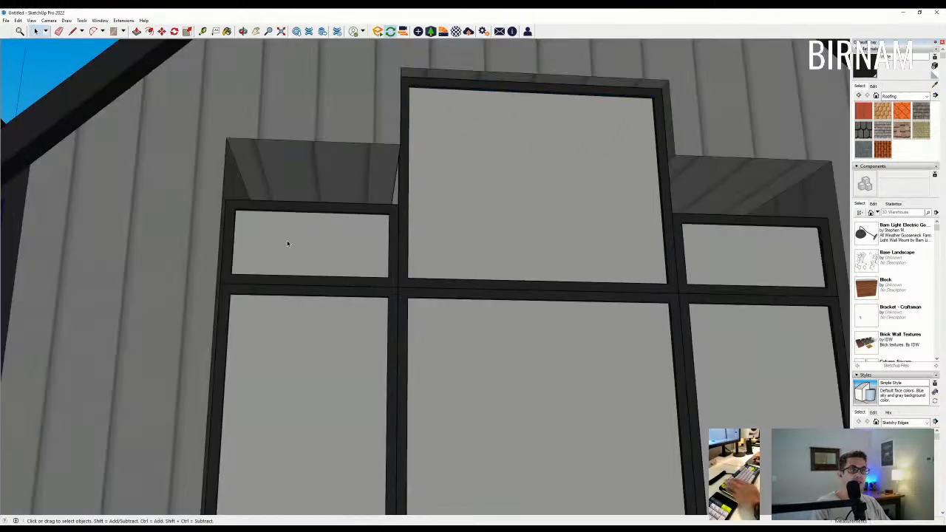
- Edit the upper-left window of the low gable's group and move its top edge up 12 inches
{"action": "double_click", "coordinate": [287, 242]}
{"action": "key", "text": "Escape"}
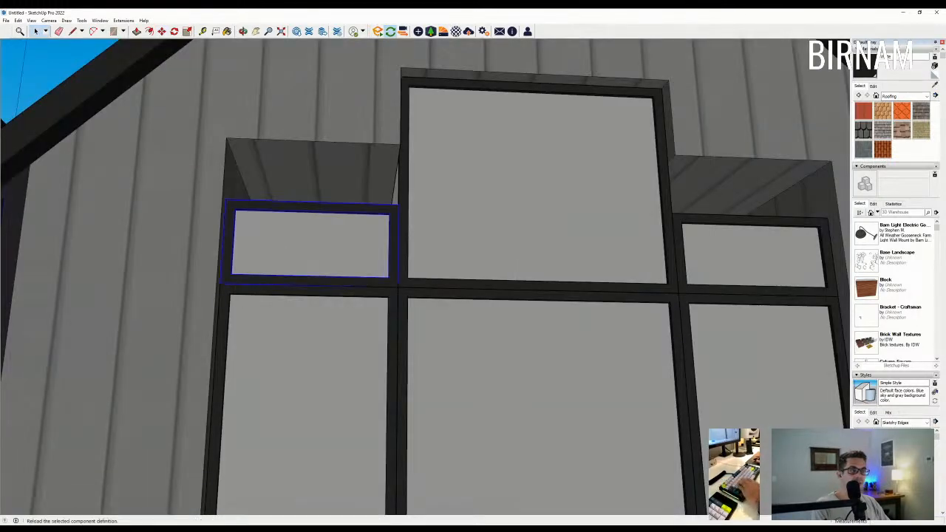
{"action": "double_click", "coordinate": [282, 258]}
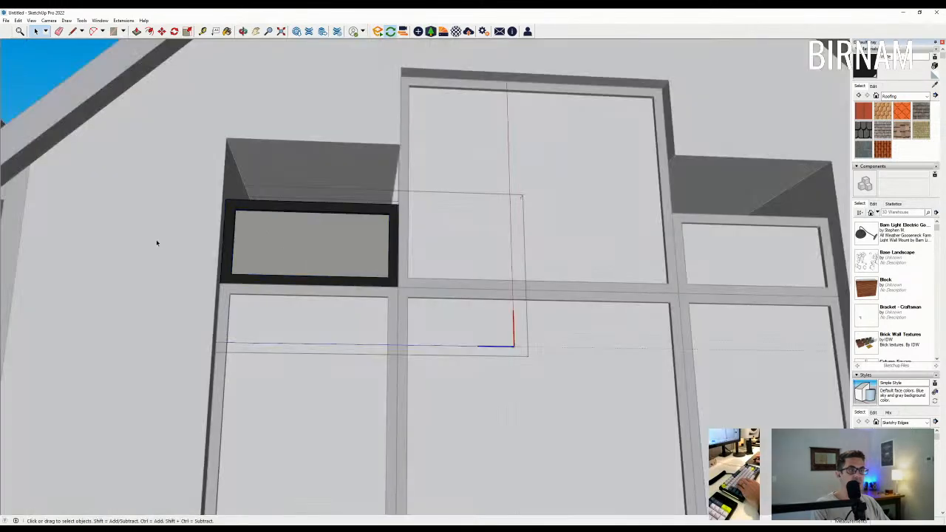
{"action": "key", "text": "m"}
{"action": "left_click", "coordinate": [335, 243]}
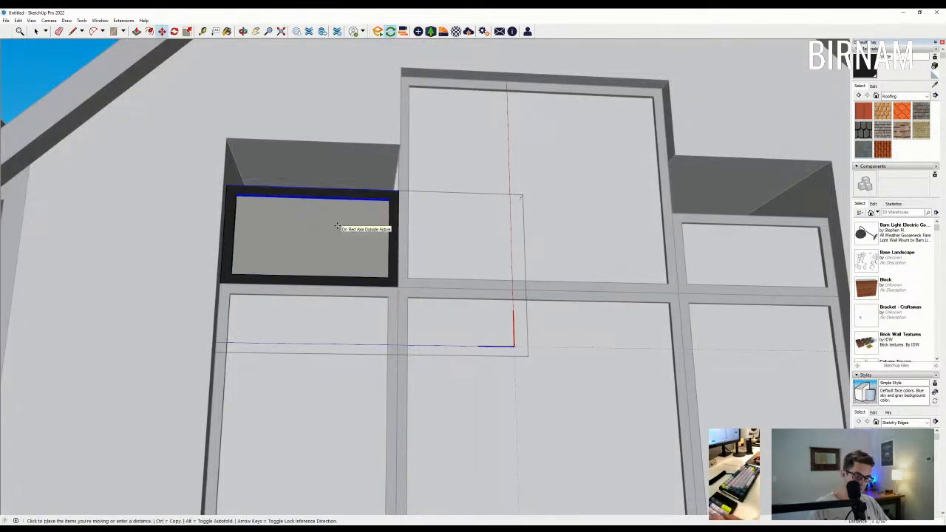
{"action": "type", "text": "12"}
{"action": "key", "text": "Return"}
{"action": "left_click", "coordinate": [36, 31]}
{"action": "left_click", "coordinate": [139, 129]}
{"action": "scroll", "coordinate": [280, 279], "scroll_direction": "down", "scroll_amount": 2}
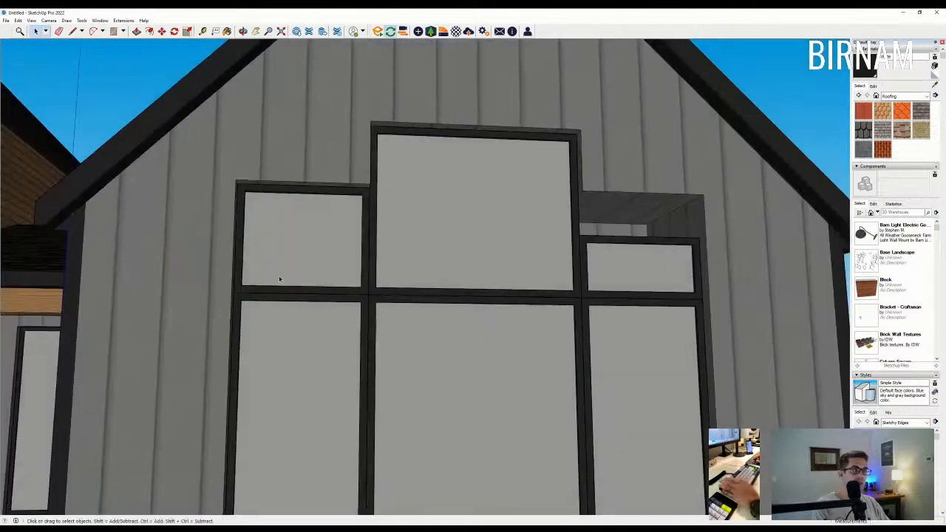
- Erase the upper-right window and copy the upper-left window across into its opening
{"action": "left_click", "coordinate": [623, 241]}
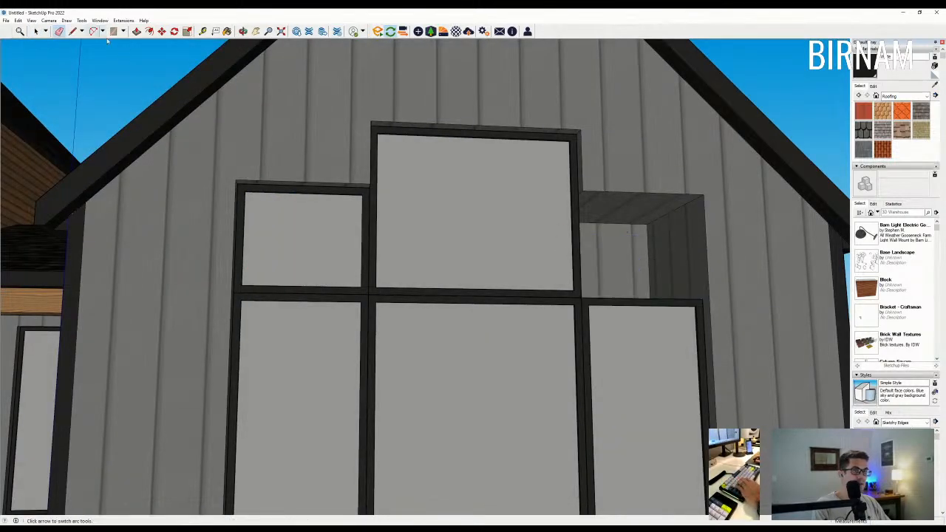
{"action": "middle_click_drag", "start_coordinate": [368, 309], "coordinate": [388, 333]}
{"action": "key", "text": "m"}
{"action": "key", "text": "ctrl"}
{"action": "left_click", "coordinate": [393, 340]}
{"action": "left_click", "coordinate": [705, 333]}
{"action": "scroll", "coordinate": [384, 333], "scroll_direction": "down", "scroll_amount": 10}
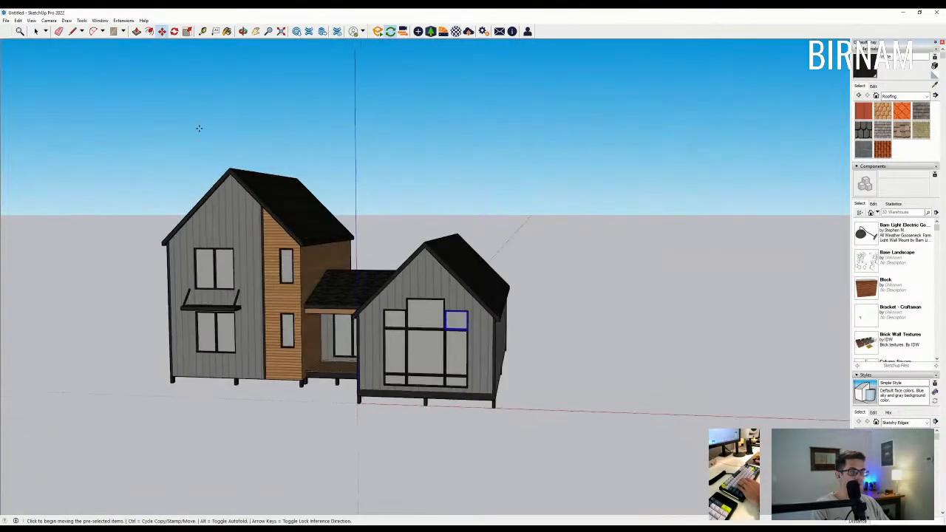
{"action": "middle_click_drag", "start_coordinate": [140, 193], "coordinate": [234, 207]}
{"action": "mouse_move", "coordinate": [318, 398]}
{"action": "middle_mouse_down"}
{"action": "mouse_move", "coordinate": [346, 379]}
{"action": "mouse_move", "coordinate": [323, 381]}
{"action": "middle_mouse_up"}
{"action": "scroll", "coordinate": [346, 377], "scroll_direction": "up", "scroll_amount": 3}
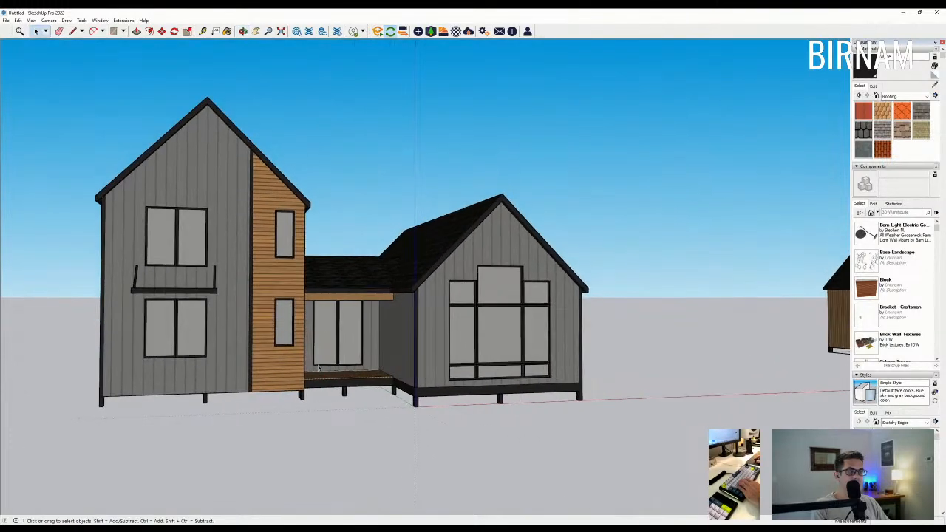
- Save the model as Red Tail in the VRBO Property folder
{"action": "left_click", "coordinate": [6, 20]}
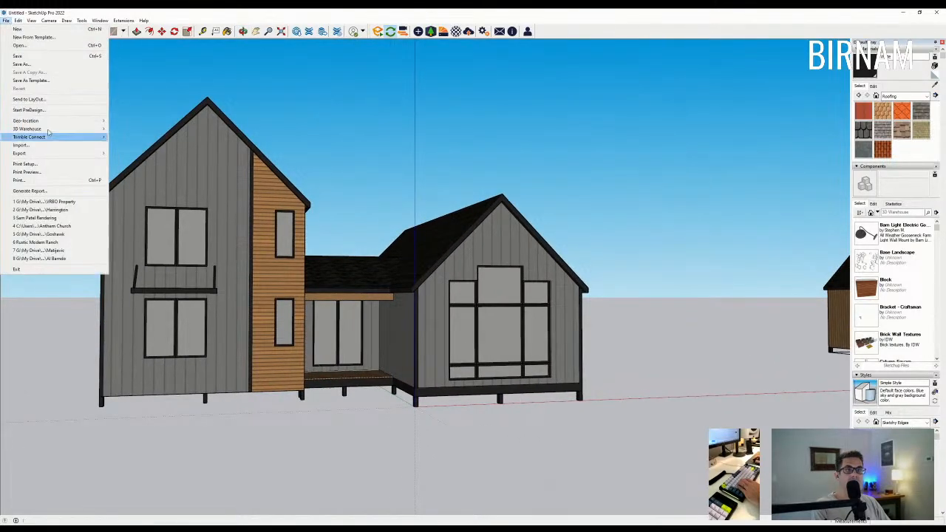
{"action": "left_click", "coordinate": [21, 63]}
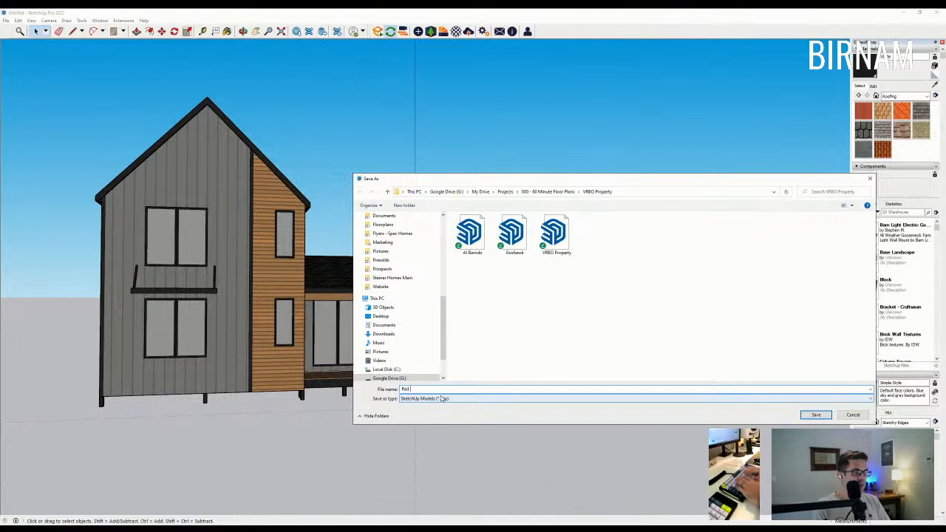
{"action": "key", "text": "Return"}
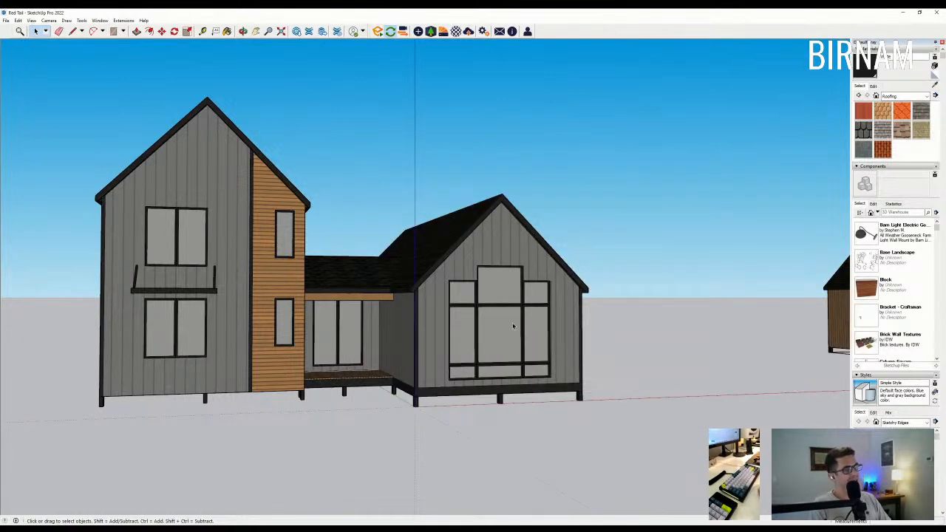
- Delete the leftover building geometry standing off to the side of the low gabled volume
{"action": "scroll", "coordinate": [598, 268], "scroll_direction": "down", "scroll_amount": 6}
{"action": "middle_click_drag", "start_coordinate": [598, 268], "coordinate": [607, 413]}
{"action": "key", "text": "space"}
{"action": "left_click_drag", "start_coordinate": [587, 164], "coordinate": [848, 394]}
{"action": "key", "text": "Delete"}
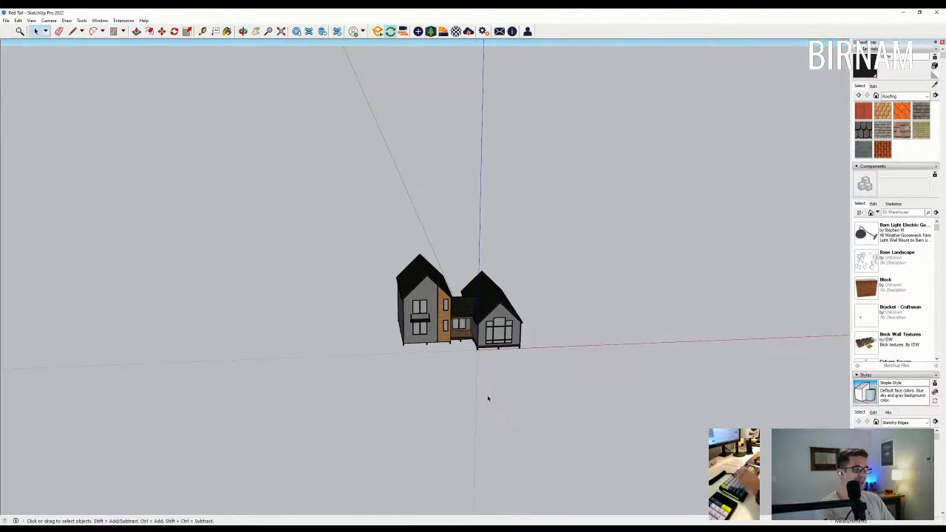
- Save the Red Tail model and open the recent VRBO Property file
{"action": "middle_click_drag", "start_coordinate": [458, 403], "coordinate": [430, 410]}
{"action": "scroll", "coordinate": [487, 325], "scroll_direction": "up", "scroll_amount": 5}
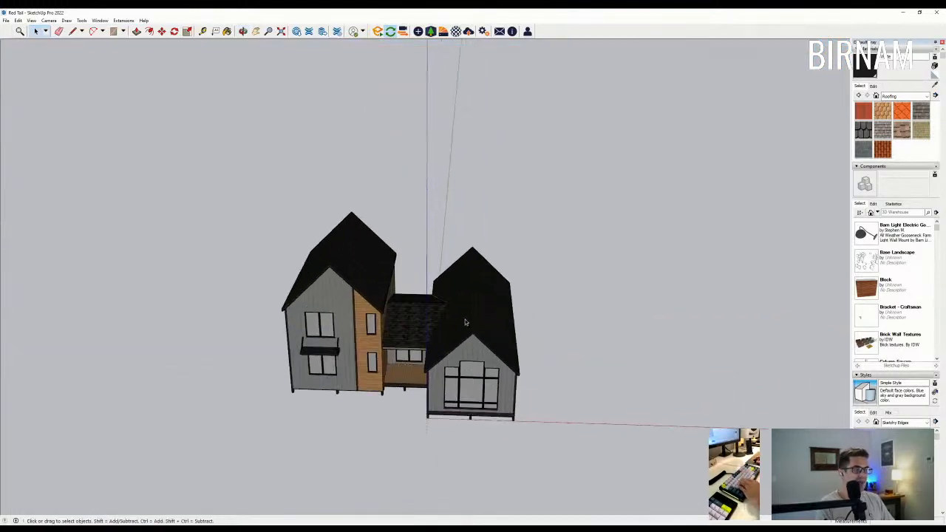
{"action": "middle_click_drag", "start_coordinate": [469, 316], "coordinate": [426, 227]}
{"action": "left_click", "coordinate": [6, 21]}
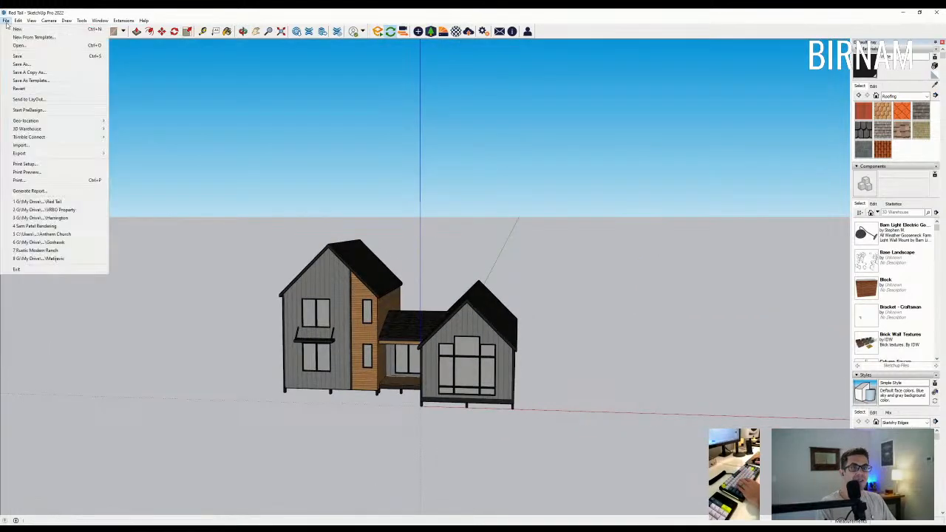
{"action": "left_click", "coordinate": [30, 57]}
{"action": "left_click", "coordinate": [6, 21]}
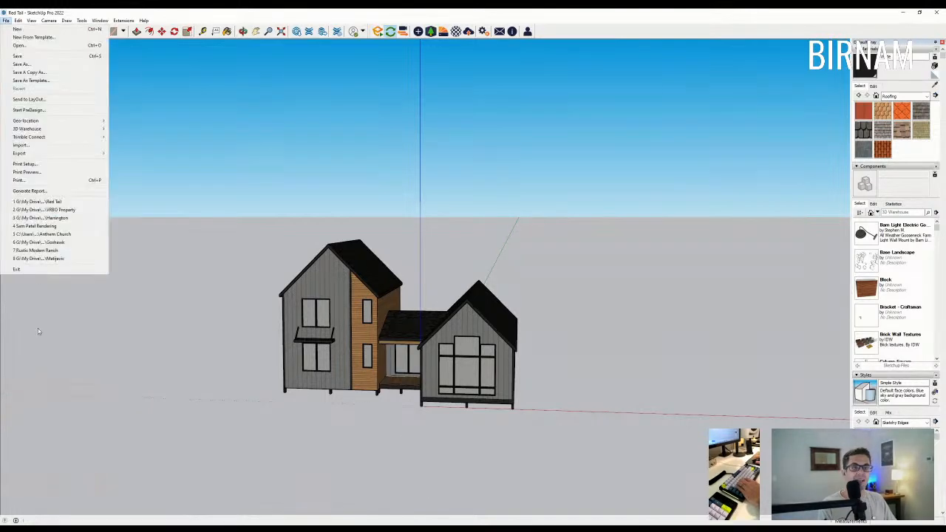
{"action": "left_click", "coordinate": [66, 212]}
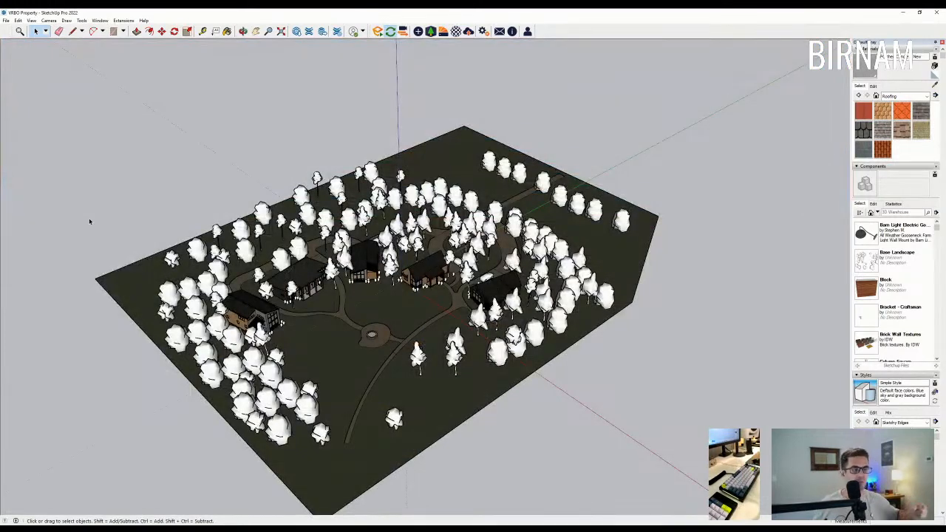
- Import the Red Tail model from the VRBO Property folder under 000 - 60 Minute Floor Plans
{"action": "left_click", "coordinate": [6, 21]}
{"action": "left_click", "coordinate": [23, 146]}
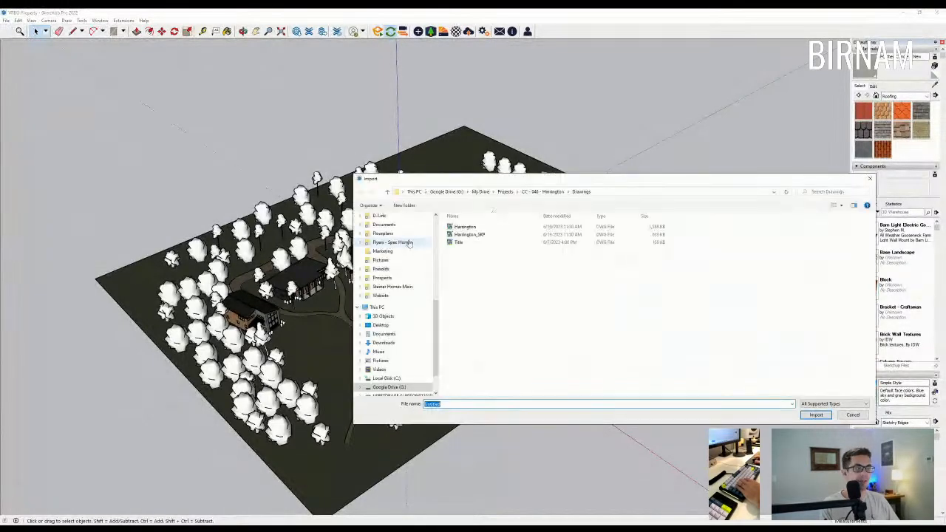
{"action": "left_click", "coordinate": [538, 192]}
{"action": "left_click", "coordinate": [505, 191]}
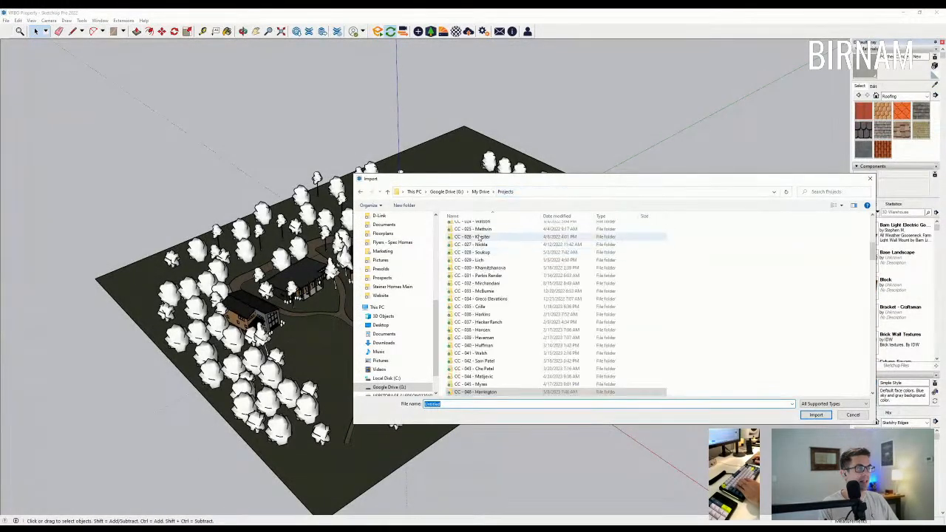
{"action": "scroll", "coordinate": [484, 255], "scroll_direction": "up", "scroll_amount": 10}
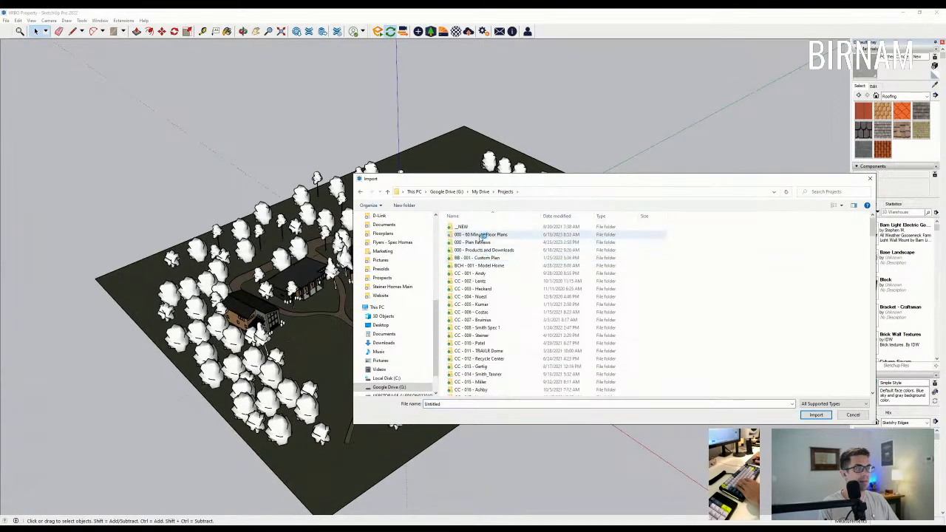
{"action": "double_click", "coordinate": [481, 238]}
{"action": "double_click", "coordinate": [472, 296]}
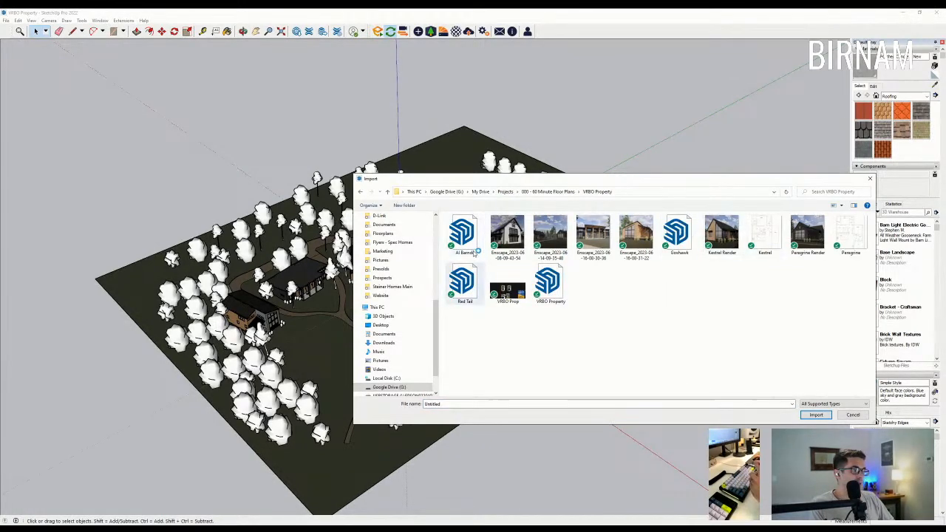
{"action": "double_click", "coordinate": [467, 286]}
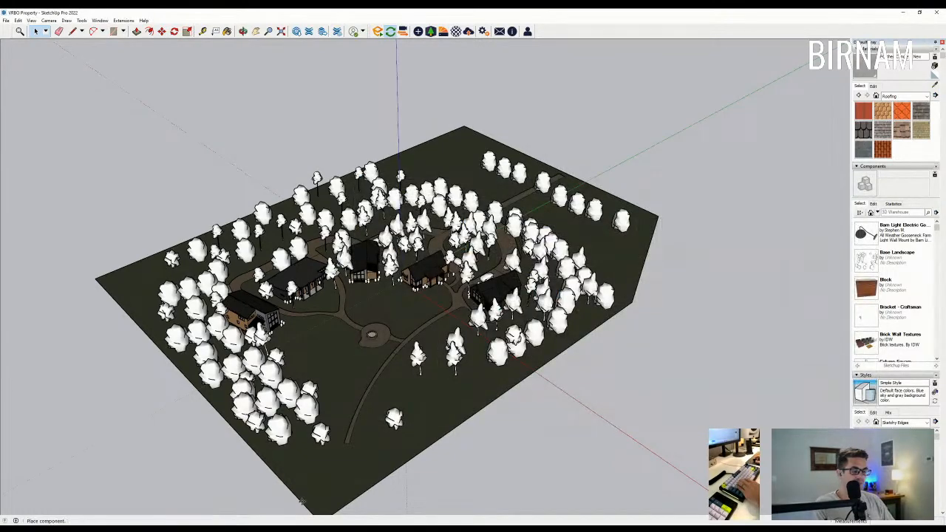
- Place the imported Red Tail house on the open lawn near the central circular plaza
{"action": "scroll", "coordinate": [366, 325], "scroll_direction": "up", "scroll_amount": 3}
{"action": "left_click", "coordinate": [362, 347]}
{"action": "middle_click_drag", "start_coordinate": [362, 347], "coordinate": [563, 426]}
{"action": "scroll", "coordinate": [491, 399], "scroll_direction": "up", "scroll_amount": 3}
{"action": "scroll", "coordinate": [452, 405], "scroll_direction": "down", "scroll_amount": 2}
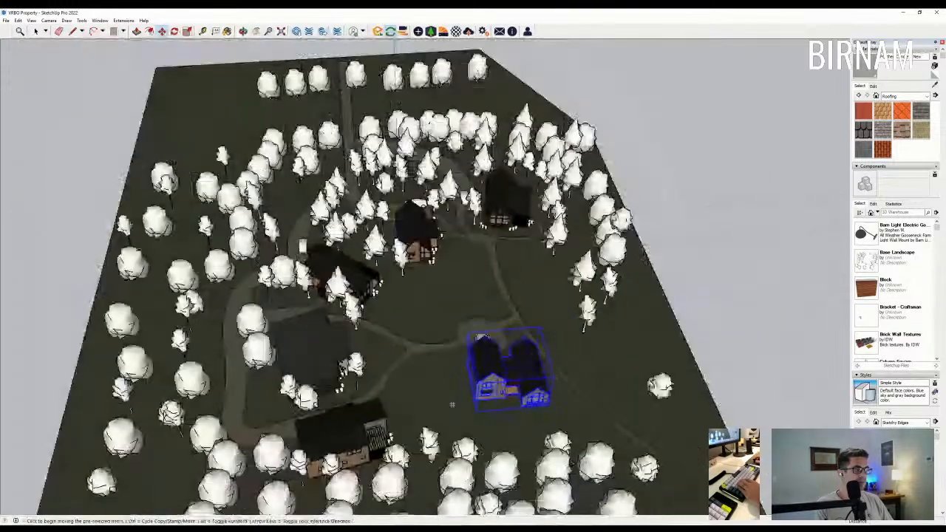
- Move the Red Tail house beside the last house in the arc and rotate it toward the plaza
{"action": "left_click", "coordinate": [452, 404]}
{"action": "left_click", "coordinate": [522, 285]}
{"action": "scroll", "coordinate": [569, 256], "scroll_direction": "up", "scroll_amount": 2}
{"action": "left_click", "coordinate": [570, 255]}
{"action": "left_click", "coordinate": [527, 296]}
- Move the site's long boundary edge behind the Red Tail house outward to widen the property
{"action": "scroll", "coordinate": [516, 289], "scroll_direction": "down", "scroll_amount": 10}
{"action": "key", "text": "space"}
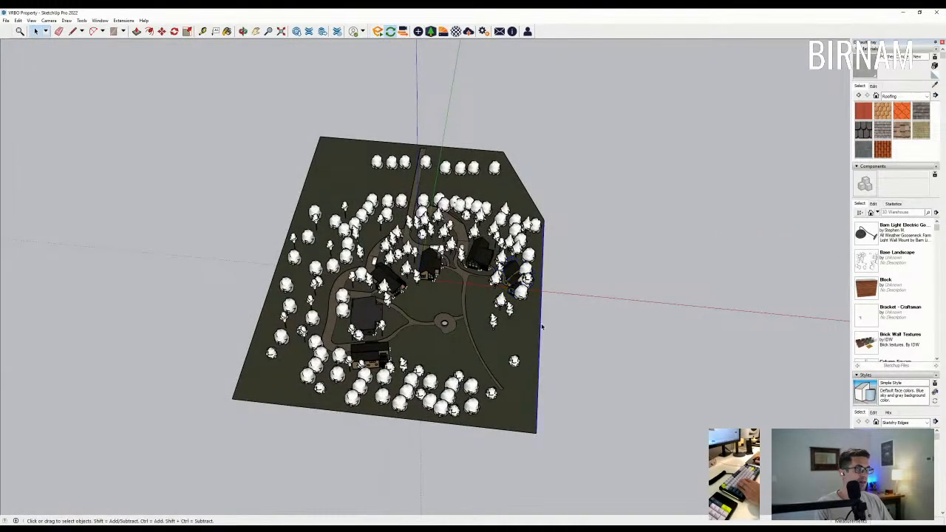
{"action": "scroll", "coordinate": [542, 327], "scroll_direction": "down", "scroll_amount": 2}
{"action": "key", "text": "m"}
{"action": "left_click", "coordinate": [593, 293]}
{"action": "left_click", "coordinate": [663, 299]}
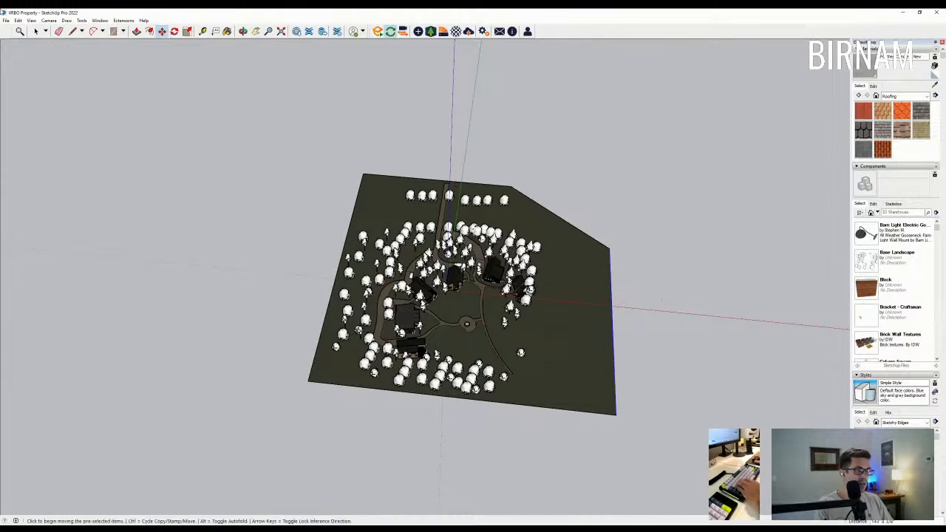
{"action": "left_click", "coordinate": [36, 32]}
- Copy a group of trees from the wooded area onto the widened ground beyond the Red Tail house
{"action": "middle_click_drag", "start_coordinate": [235, 254], "coordinate": [326, 352]}
{"action": "scroll", "coordinate": [314, 252], "scroll_direction": "up", "scroll_amount": 1}
{"action": "scroll", "coordinate": [314, 263], "scroll_direction": "up", "scroll_amount": 3}
{"action": "scroll", "coordinate": [313, 264], "scroll_direction": "up", "scroll_amount": 3}
{"action": "left_click_drag", "start_coordinate": [485, 117], "coordinate": [484, 112]}
{"action": "middle_click_drag", "start_coordinate": [480, 200], "coordinate": [436, 227]}
{"action": "scroll", "coordinate": [423, 236], "scroll_direction": "down", "scroll_amount": 3}
{"action": "key", "text": "m"}
{"action": "key", "text": "ctrl"}
{"action": "left_click", "coordinate": [410, 242]}
{"action": "scroll", "coordinate": [658, 248], "scroll_direction": "down", "scroll_amount": 2}
{"action": "scroll", "coordinate": [768, 277], "scroll_direction": "up", "scroll_amount": 3}
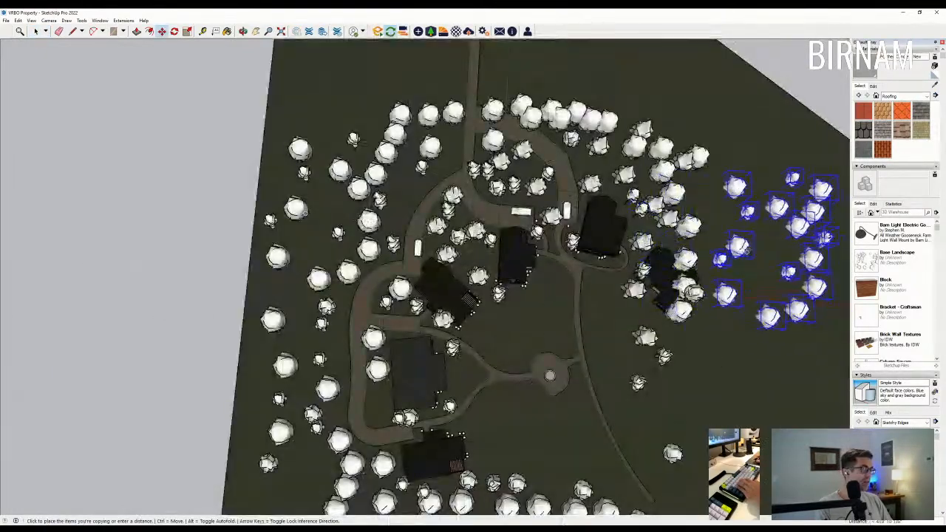
{"action": "left_click", "coordinate": [740, 214]}
- Place a second copy of the tree group on the widened ground, further along the boundary toward the lawn
{"action": "key", "text": "ctrl"}
{"action": "left_click", "coordinate": [754, 217]}
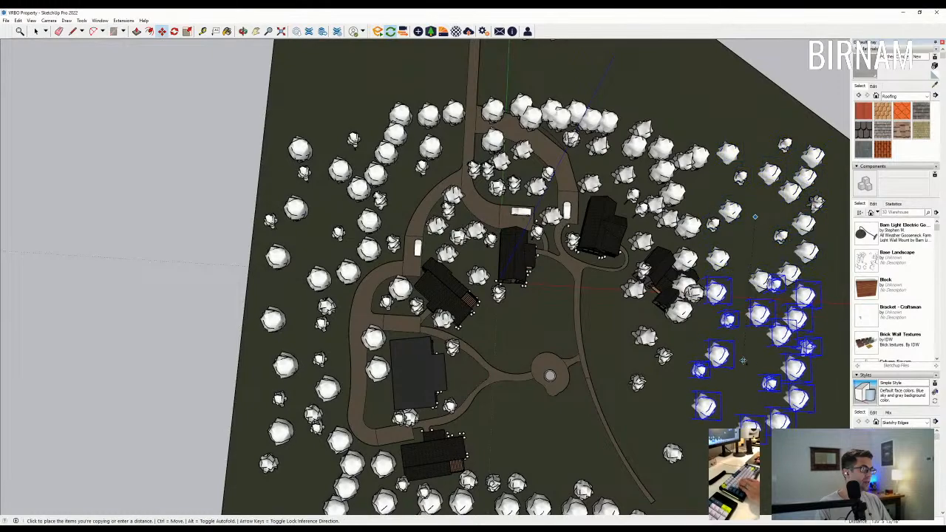
{"action": "left_click", "coordinate": [755, 360]}
- Erase the trees that overlap the rear roofs of the Red Tail house
{"action": "middle_click_drag", "start_coordinate": [678, 284], "coordinate": [698, 275]}
{"action": "scroll", "coordinate": [698, 275], "scroll_direction": "up", "scroll_amount": 4}
{"action": "key", "text": "e"}
{"action": "left_click", "coordinate": [694, 275]}
{"action": "left_click", "coordinate": [685, 266]}
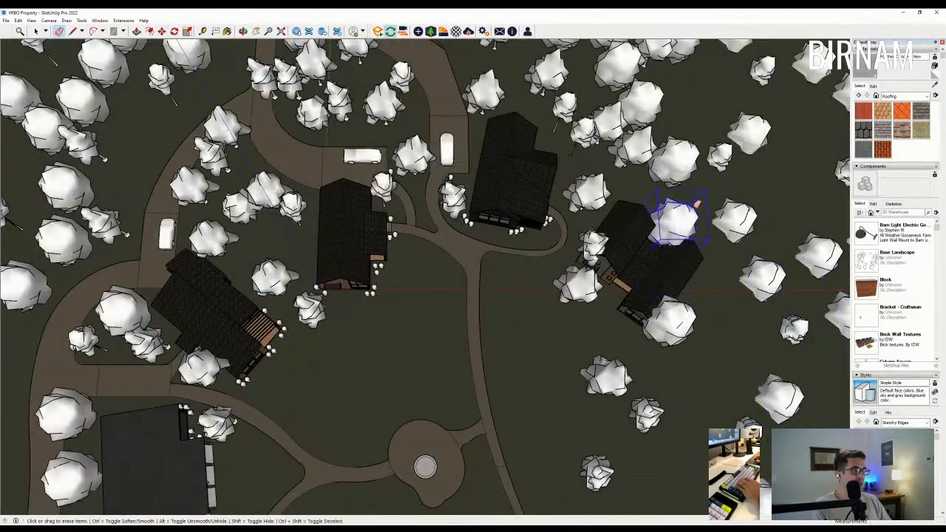
{"action": "left_click", "coordinate": [673, 220]}
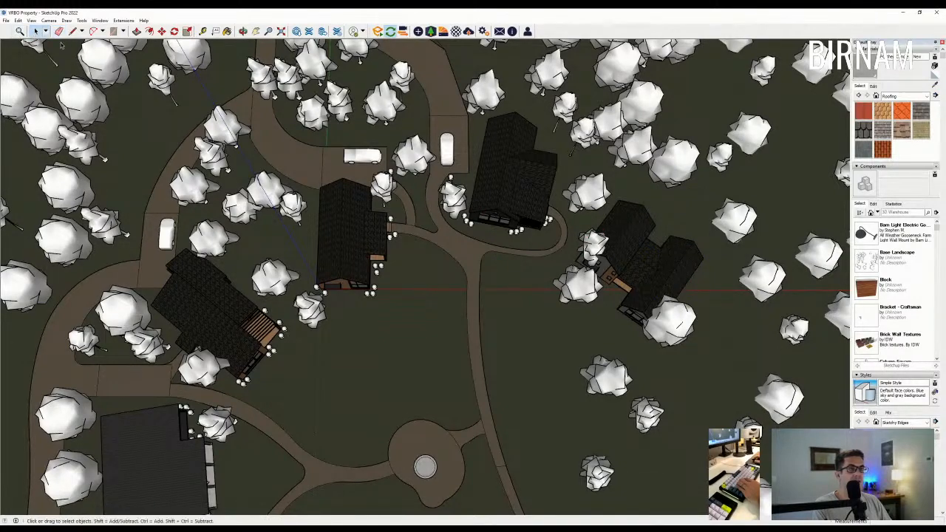
- Move the small tree at the tall volume's corner off the house toward the neighboring tree
{"action": "left_click", "coordinate": [35, 33]}
{"action": "middle_click_drag", "start_coordinate": [539, 346], "coordinate": [589, 323]}
{"action": "scroll", "coordinate": [591, 321], "scroll_direction": "up", "scroll_amount": 1}
{"action": "left_click", "coordinate": [563, 186]}
{"action": "key", "text": "m"}
{"action": "left_click", "coordinate": [573, 339]}
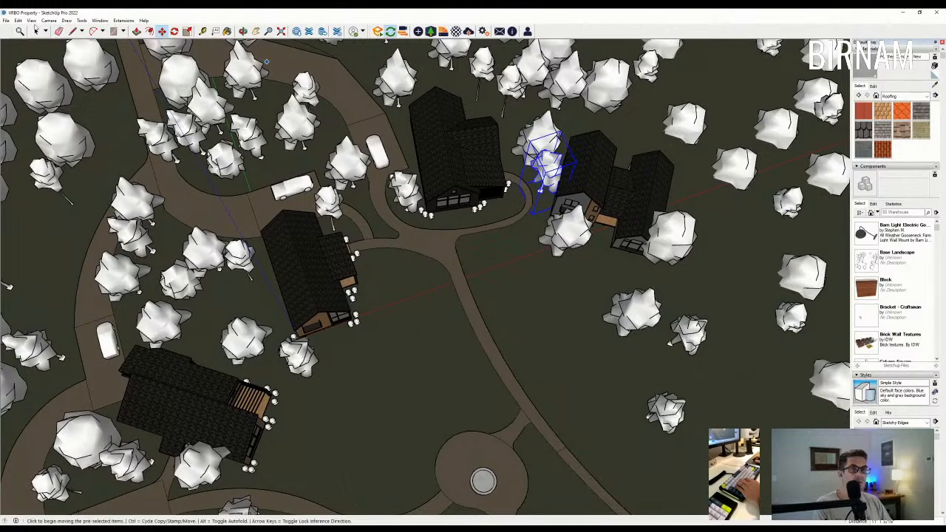
- Move the large tree blocking the tall volume's front out onto the lawn beside the other trees
{"action": "left_click", "coordinate": [35, 32]}
{"action": "left_click", "coordinate": [569, 229]}
{"action": "middle_click_drag", "start_coordinate": [534, 334], "coordinate": [548, 331]}
{"action": "scroll", "coordinate": [548, 331], "scroll_direction": "down", "scroll_amount": 1}
{"action": "key", "text": "m"}
{"action": "left_click", "coordinate": [548, 333]}
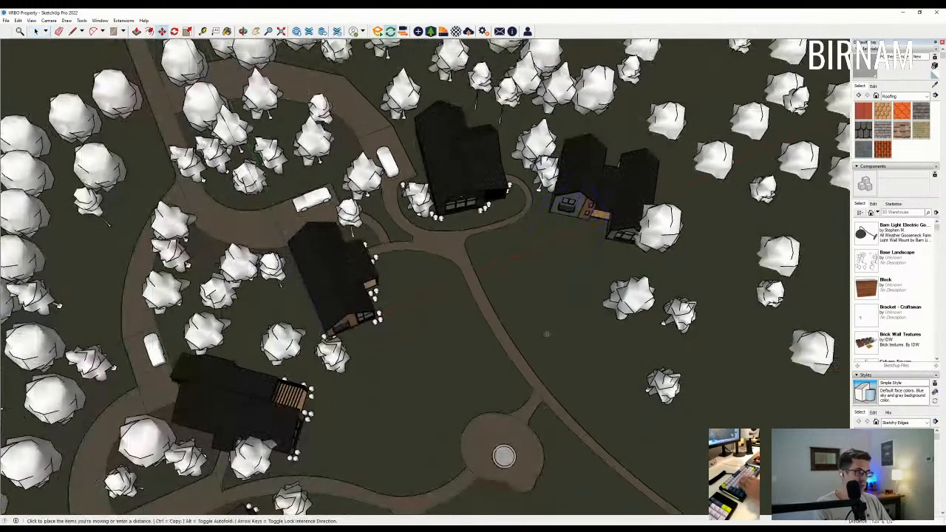
{"action": "left_click", "coordinate": [561, 306]}
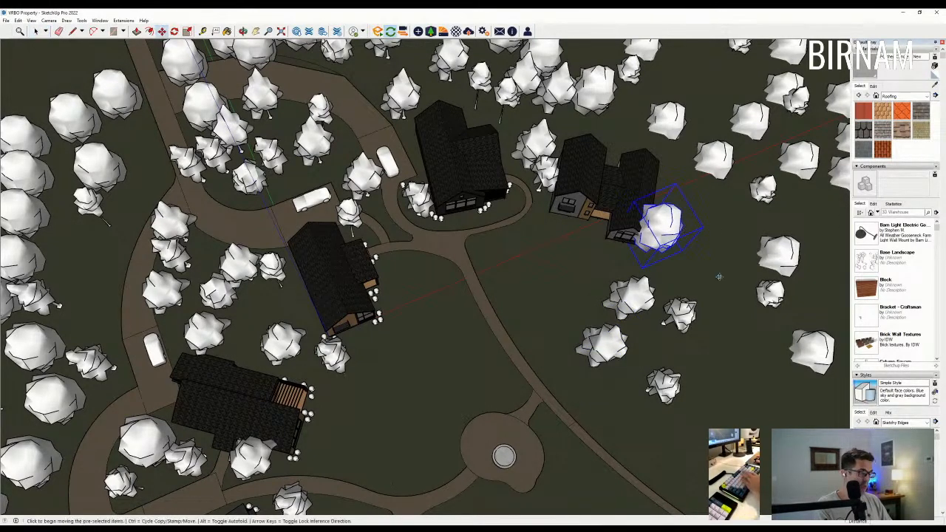
- Copy the small lawn tree to the outer side of the Red Tail house's low gabled volume
{"action": "middle_click_drag", "start_coordinate": [718, 276], "coordinate": [650, 76]}
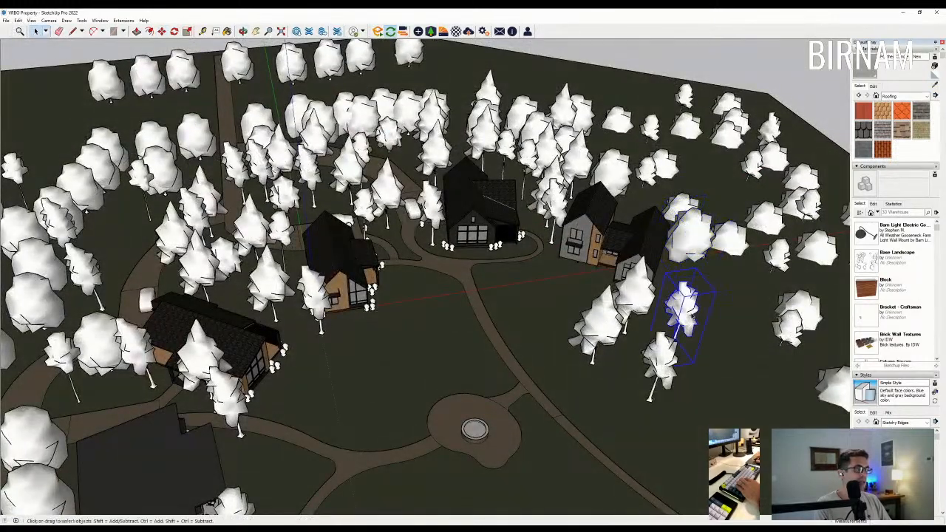
{"action": "middle_click_drag", "start_coordinate": [684, 314], "coordinate": [663, 399]}
{"action": "key", "text": "m"}
{"action": "key", "text": "ctrl"}
{"action": "left_click", "coordinate": [672, 433]}
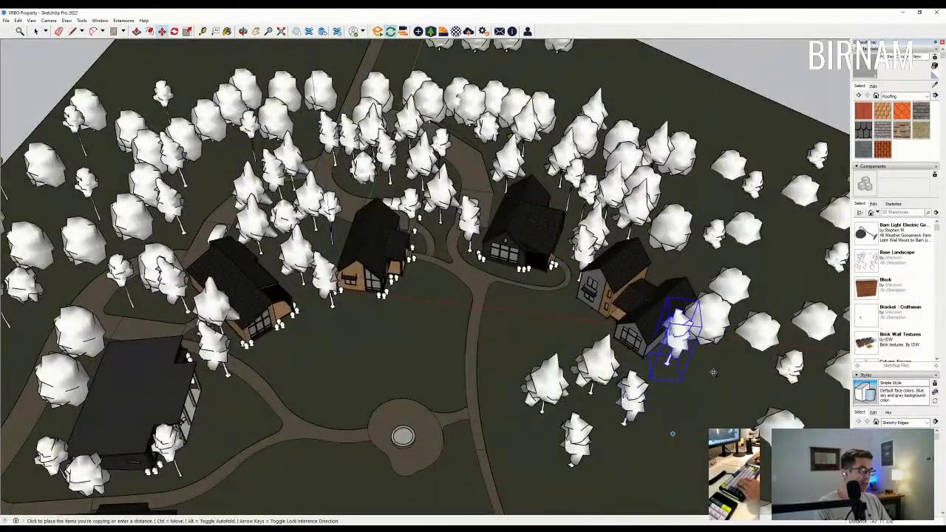
{"action": "left_click", "coordinate": [746, 374]}
- Copy the small tree behind the Red Tail house and shift it toward the gap between the two volumes
{"action": "middle_click_drag", "start_coordinate": [588, 365], "coordinate": [665, 384]}
{"action": "key", "text": "ctrl"}
{"action": "left_click", "coordinate": [712, 308]}
{"action": "scroll", "coordinate": [630, 190], "scroll_direction": "up", "scroll_amount": 3}
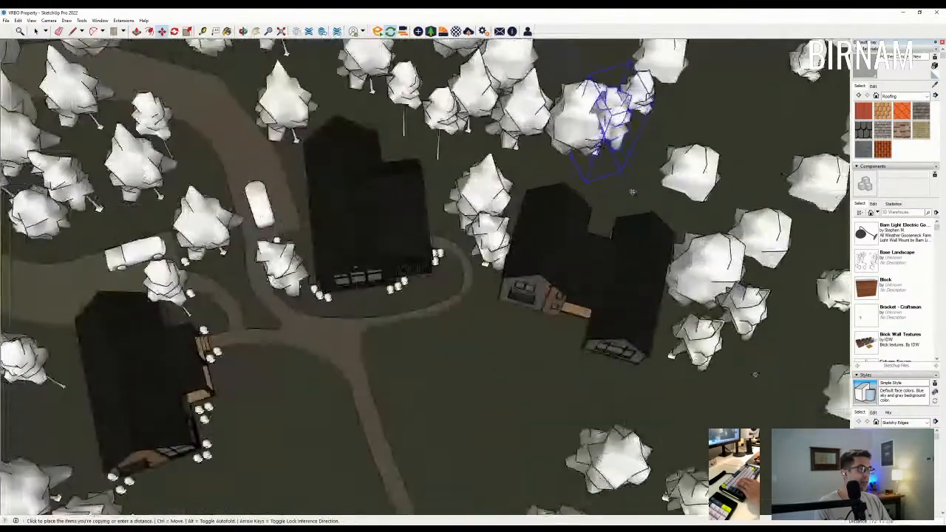
{"action": "key", "text": "ctrl"}
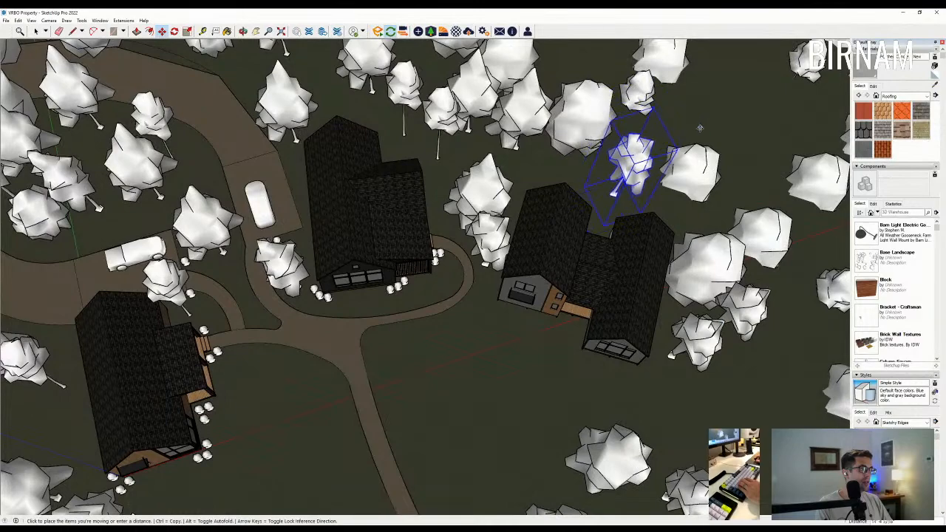
{"action": "left_click", "coordinate": [690, 135]}
{"action": "middle_click_drag", "start_coordinate": [691, 135], "coordinate": [738, 48]}
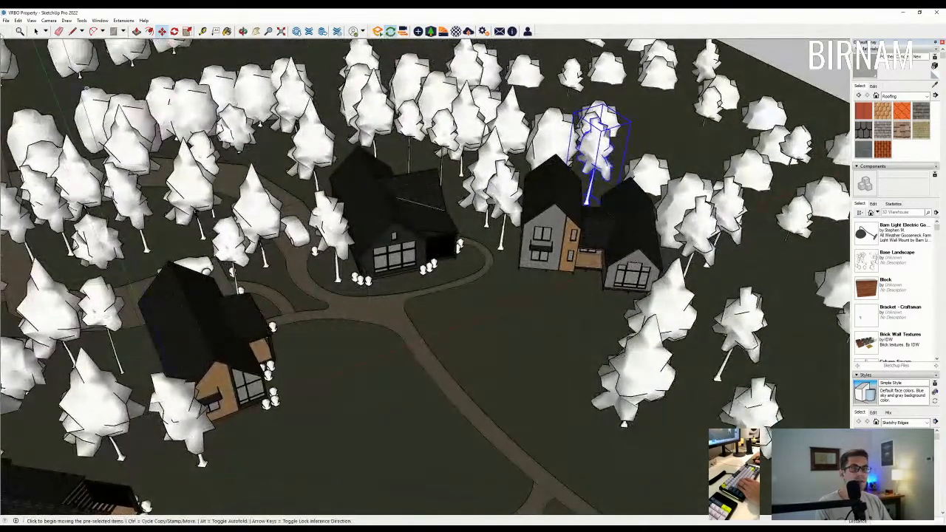
- Frame the Red Tail house and neighboring cabins from above, switch to the Enscape render and shift the time of day to brighter daylight
{"action": "middle_click_drag", "start_coordinate": [494, 347], "coordinate": [500, 288]}
{"action": "scroll", "coordinate": [613, 274], "scroll_direction": "up", "scroll_amount": 2}
{"action": "middle_click_drag", "start_coordinate": [613, 274], "coordinate": [613, 205]}
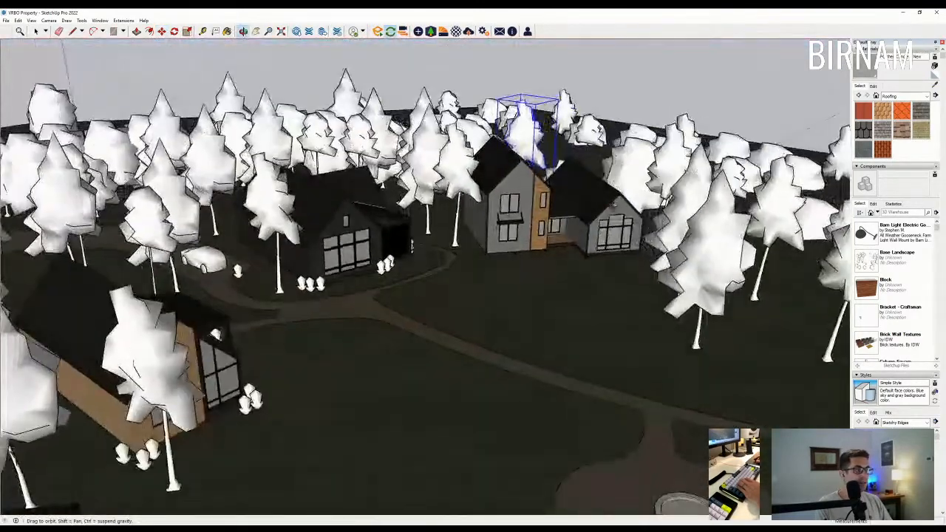
{"action": "middle_click_drag", "start_coordinate": [411, 246], "coordinate": [415, 235]}
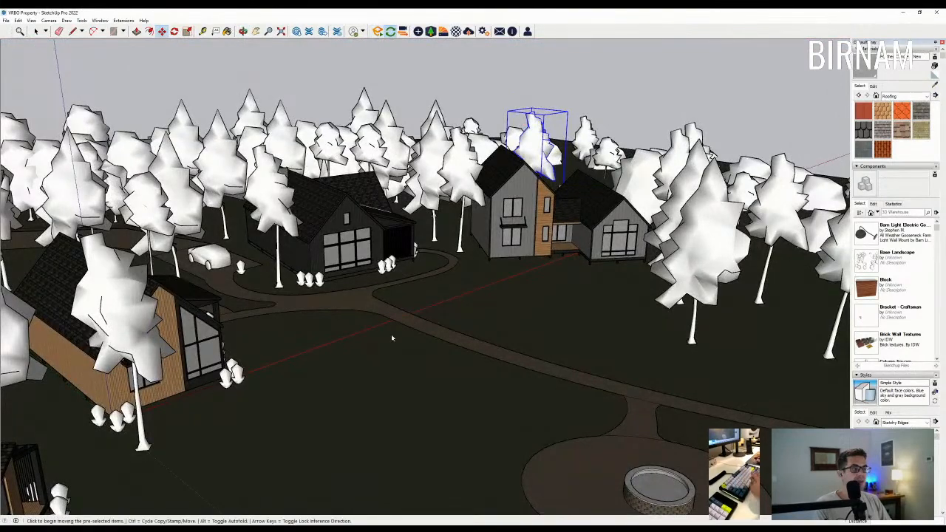
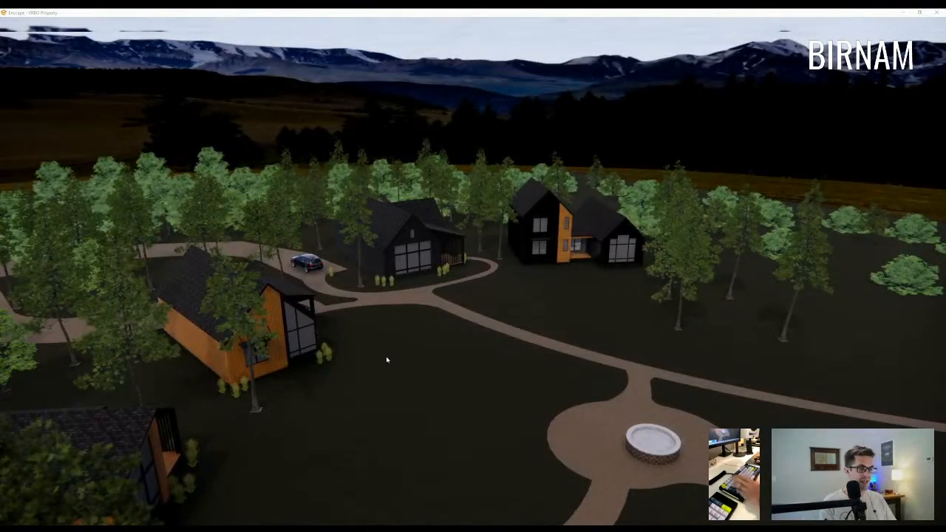
{"action": "right_click_drag", "start_coordinate": [386, 358], "coordinate": [447, 352]}
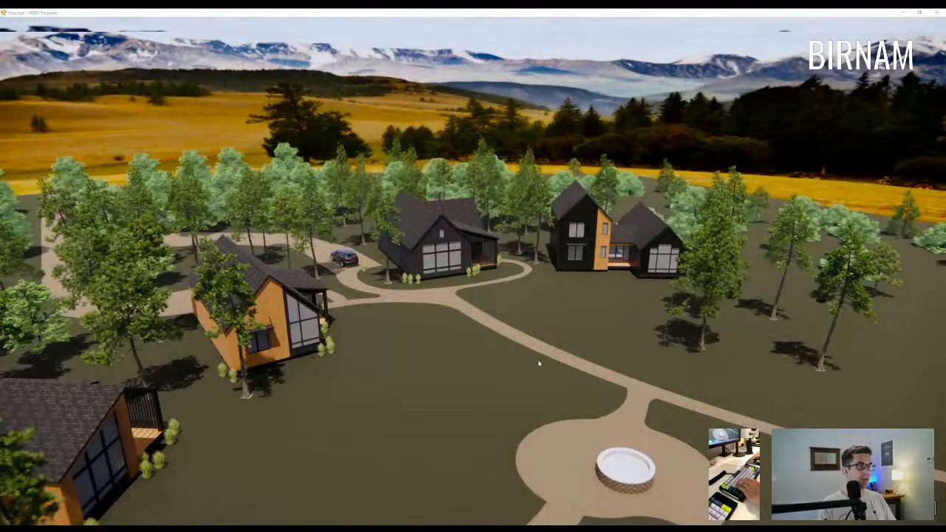
- Descend to walking level in front of the Red Tail house and examine its dark blue front facade and timber accent
{"action": "left_click_drag", "start_coordinate": [539, 363], "coordinate": [561, 350]}
{"action": "right_click", "coordinate": [563, 347]}
{"action": "right_click", "coordinate": [563, 347]}
{"action": "key", "text": "space"}
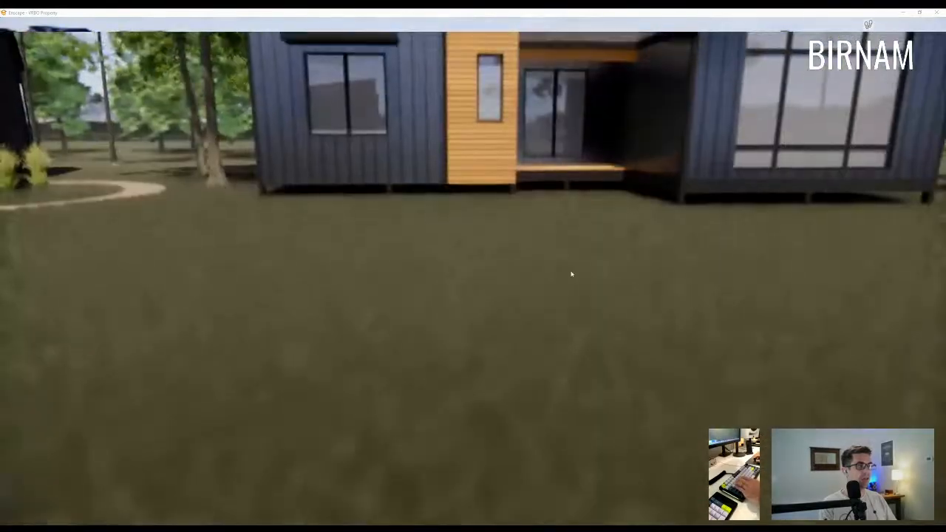
{"action": "key", "text": "s"}
{"action": "key", "text": "a"}
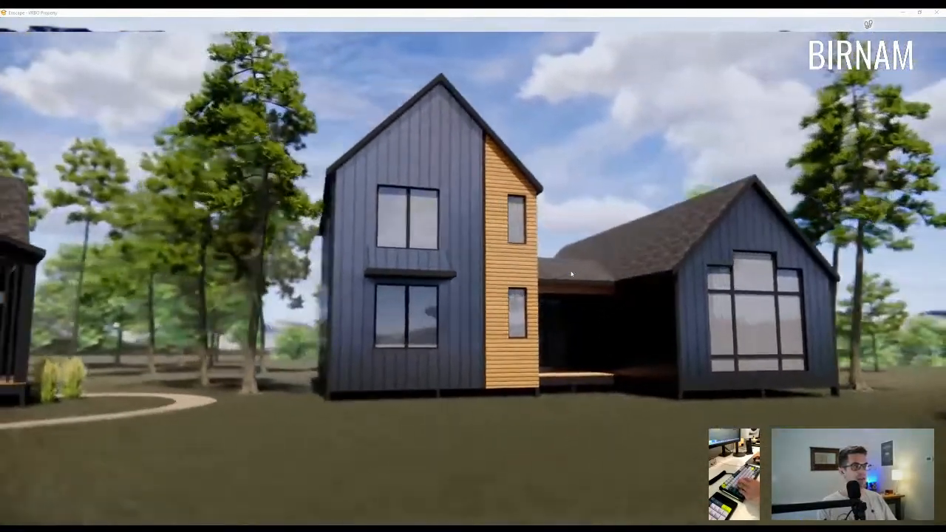
{"action": "key", "text": "d"}
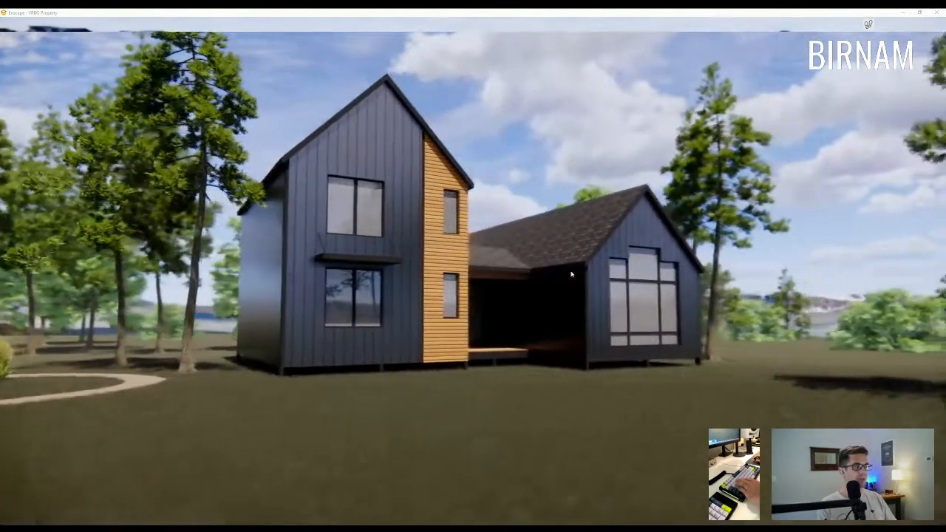
{"action": "left_click_drag", "start_coordinate": [559, 297], "coordinate": [561, 296]}
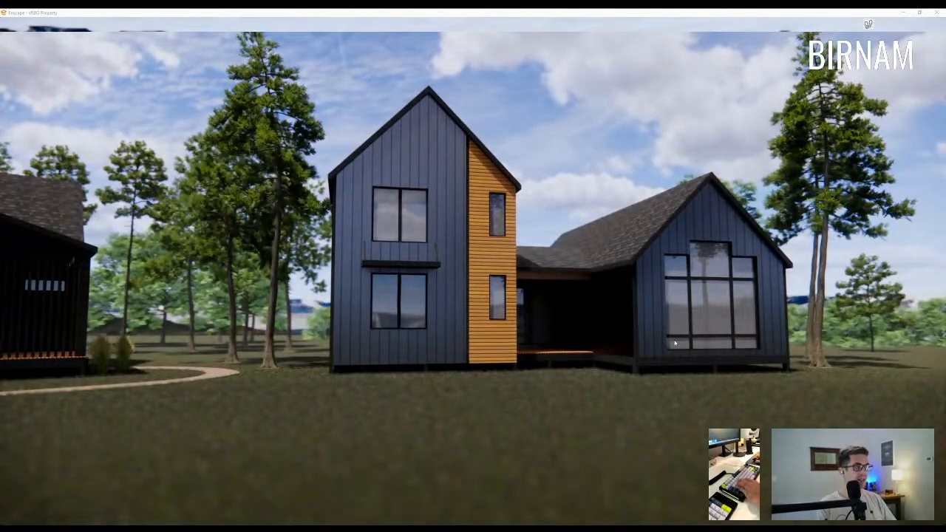
- Walk across the front of the Red Tail house to compare its low gabled volume and tall volume from several angles
{"action": "left_click_drag", "start_coordinate": [675, 340], "coordinate": [606, 345]}
{"action": "key", "text": "d"}
{"action": "key", "text": "w"}
{"action": "key", "text": "d"}
{"action": "key", "text": "s"}
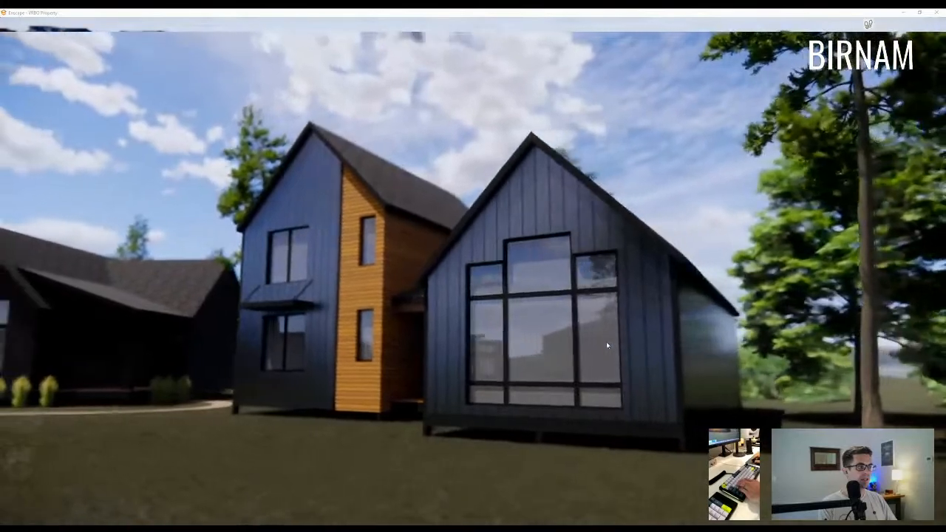
{"action": "key", "text": "a"}
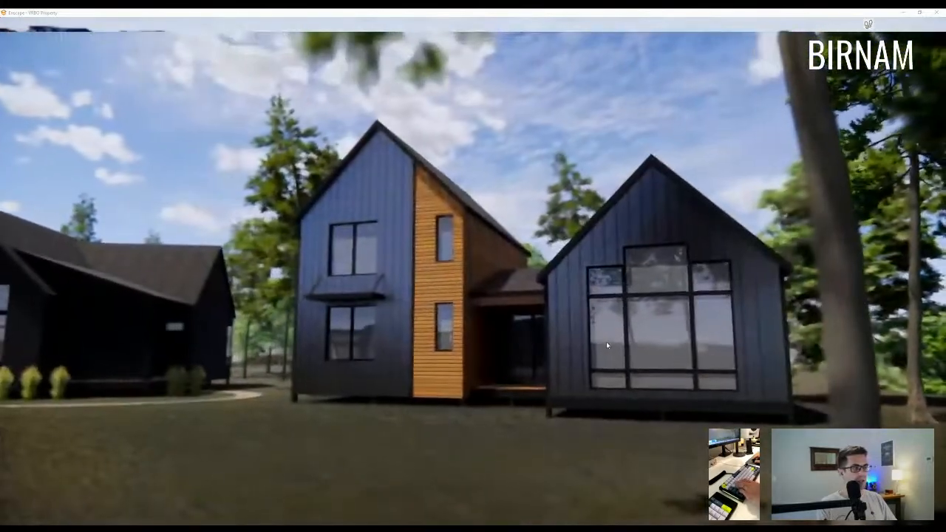
{"action": "key", "text": "w"}
{"action": "key", "text": "a"}
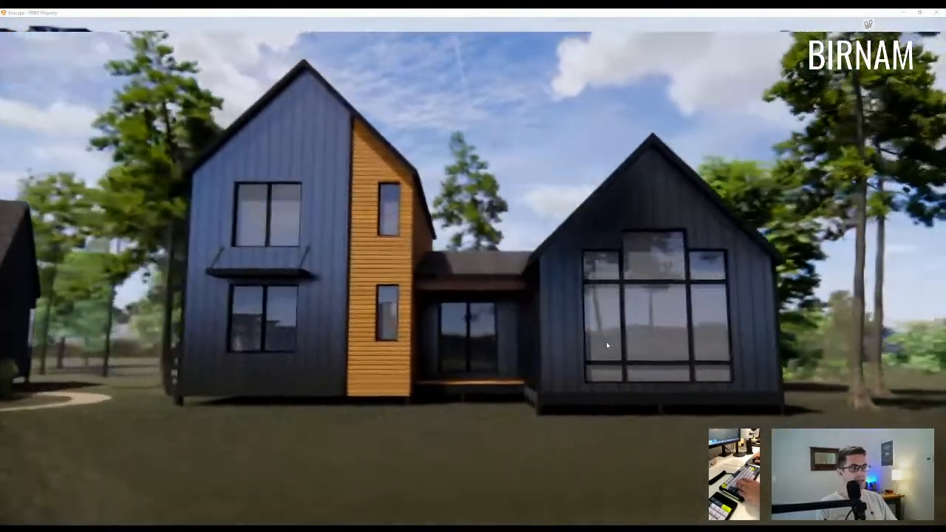
{"action": "key", "text": "a"}
{"action": "key", "text": "s"}
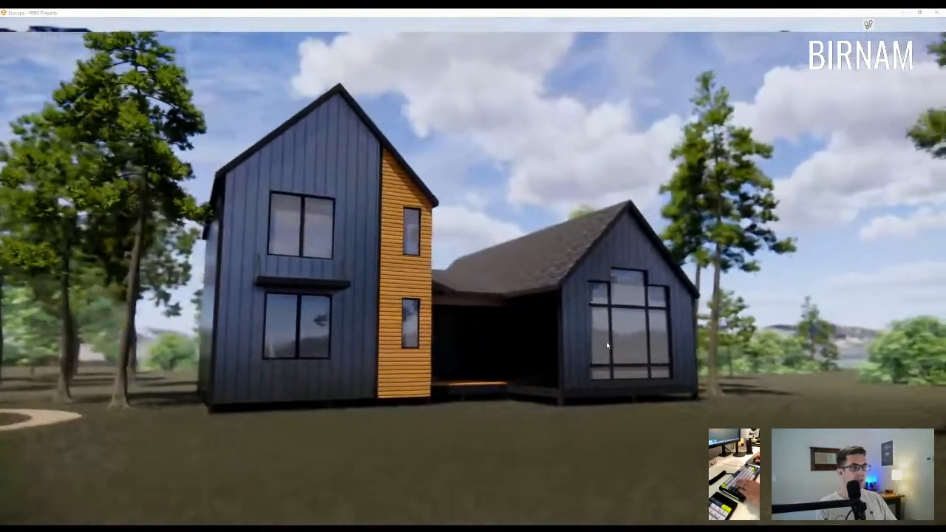
{"action": "key", "text": "a"}
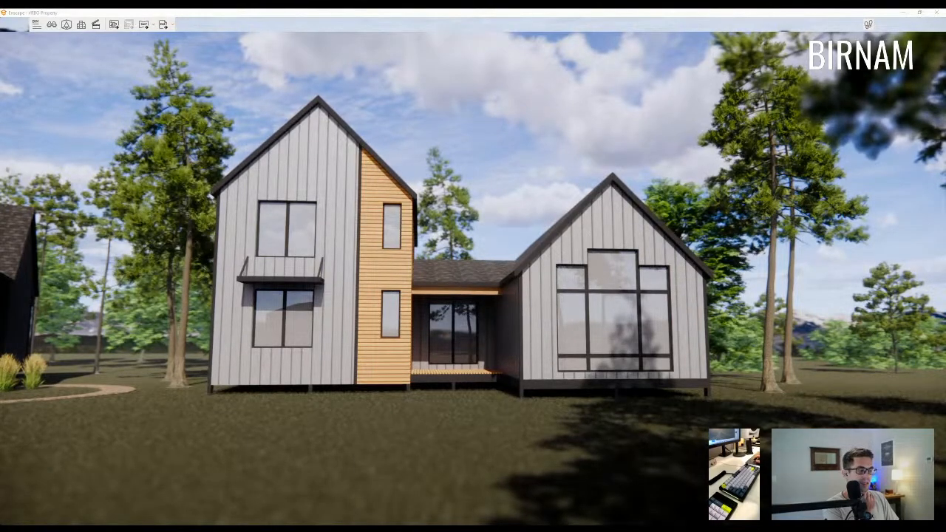
- Examine the Red Tail house's light grey siding from both sides of its front facade
{"action": "left_click_drag", "start_coordinate": [464, 286], "coordinate": [465, 260]}
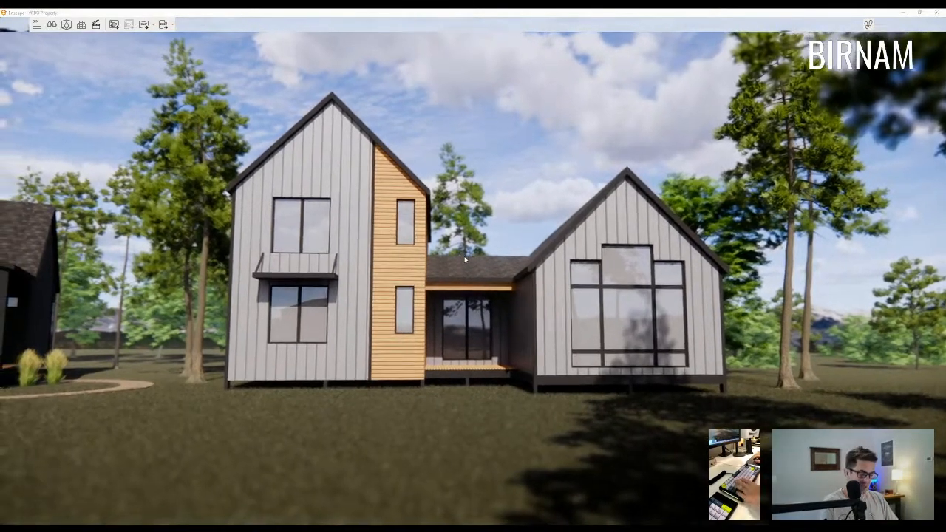
{"action": "key", "text": "d"}
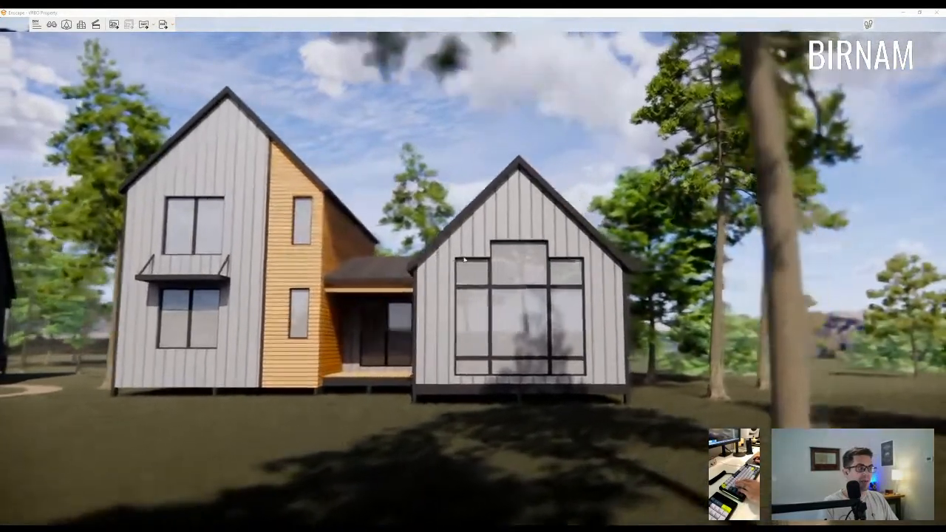
{"action": "key", "text": "a"}
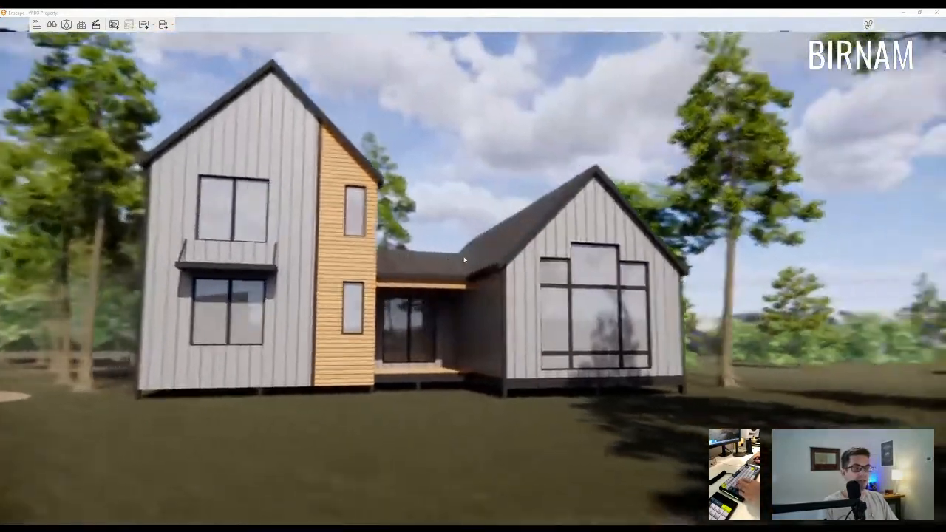
{"action": "key", "text": "a"}
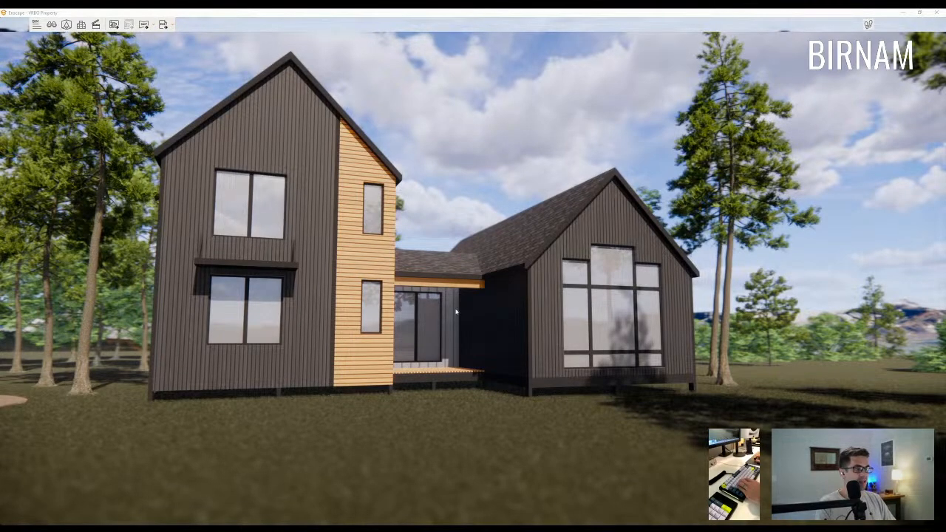
- Walk around the front of the Red Tail house to examine its dark charcoal siding, porch link and surrounding trees
{"action": "key", "text": "d"}
{"action": "key", "text": "a"}
{"action": "key", "text": "s"}
{"action": "key", "text": "d"}
{"action": "left_click_drag", "start_coordinate": [456, 311], "coordinate": [456, 311]}
{"action": "key", "text": "d"}
{"action": "key", "text": "w"}
{"action": "key", "text": "w"}
{"action": "key", "text": "d"}
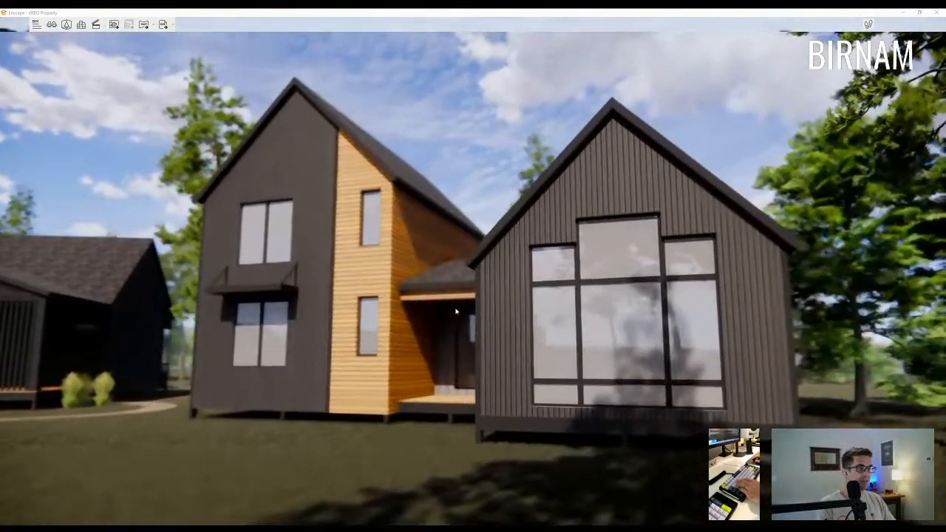
{"action": "key", "text": "d"}
{"action": "key", "text": "a"}
{"action": "key", "text": "d"}
{"action": "key", "text": "s"}
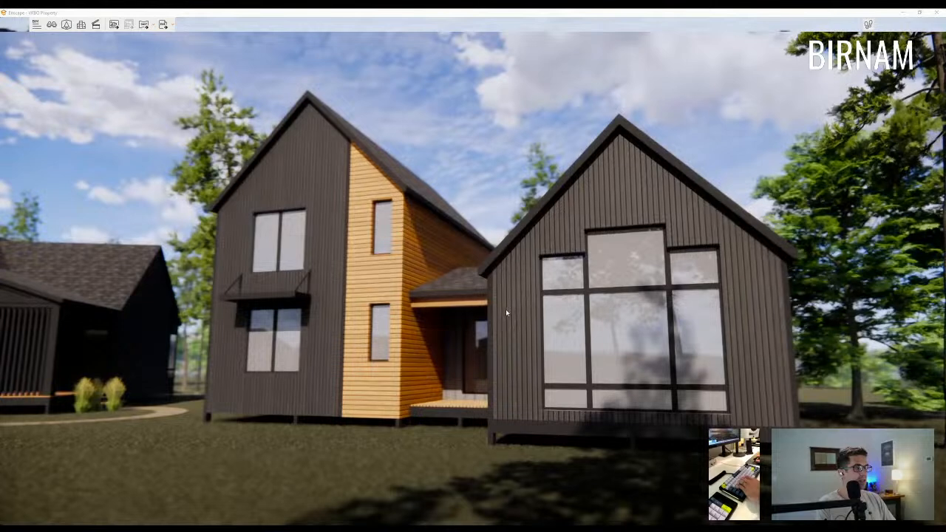
{"action": "left_click_drag", "start_coordinate": [475, 342], "coordinate": [483, 373]}
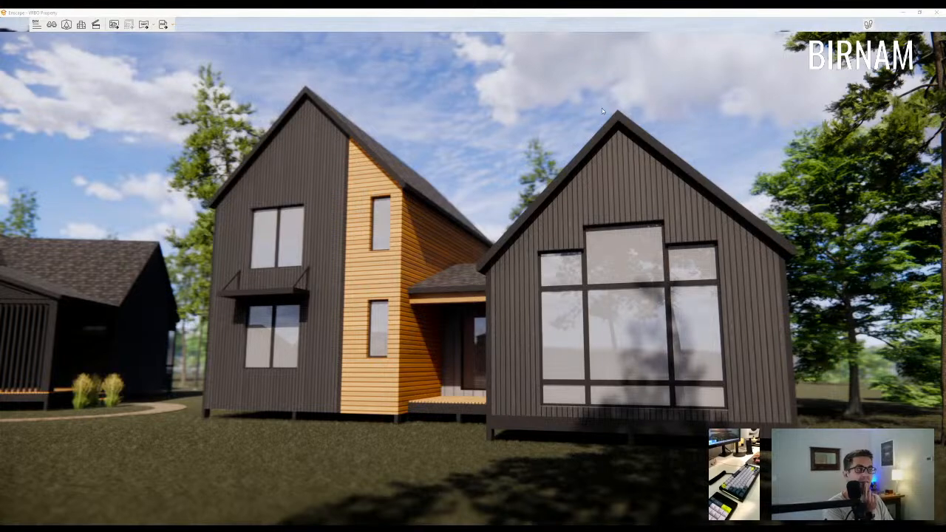
{"action": "left_click_drag", "start_coordinate": [405, 303], "coordinate": [388, 314]}
- Walk past the neighboring cabins to the slanted-roof wood cabin and shift the time of day until sunlight falls across its porch wall
{"action": "key", "text": "a"}
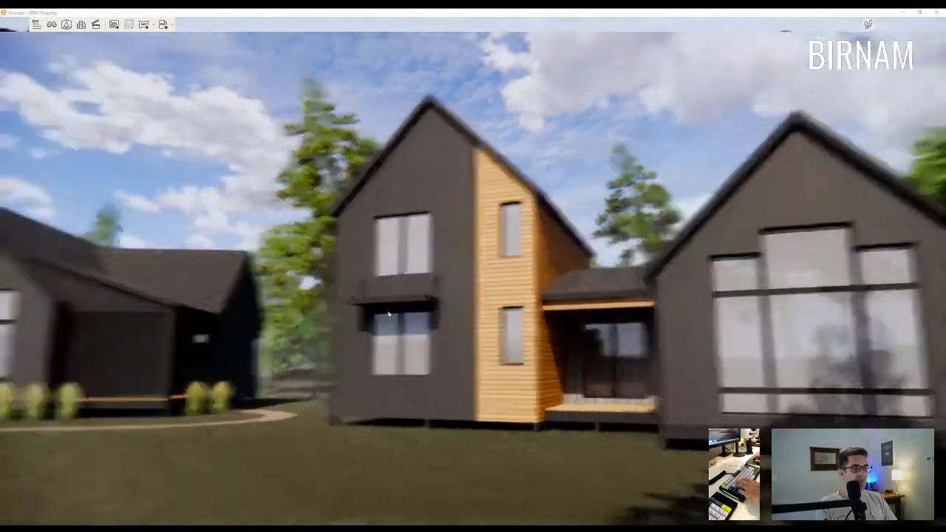
{"action": "key", "text": "w"}
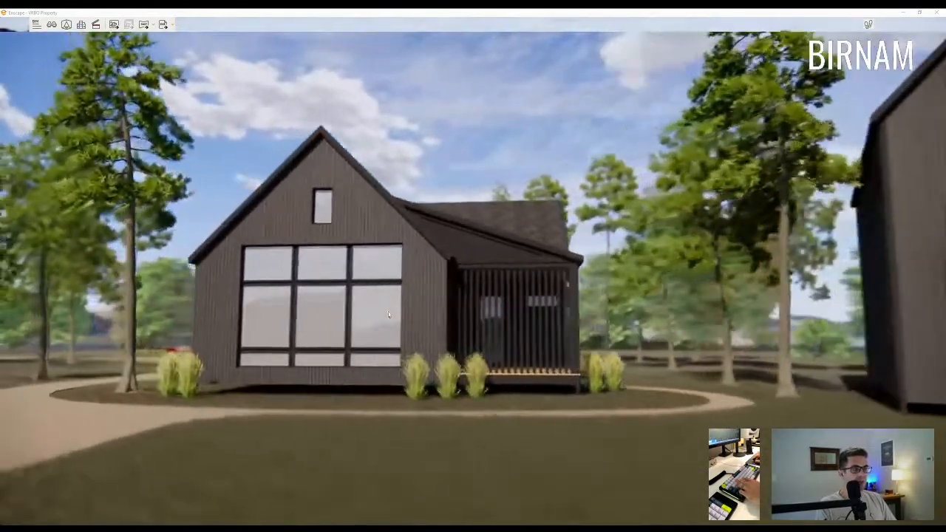
{"action": "key", "text": "a"}
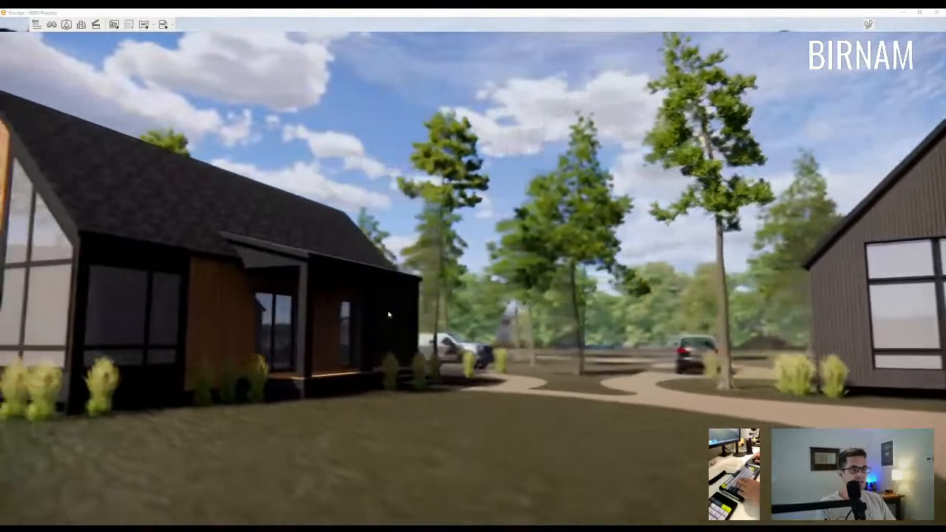
{"action": "key", "text": "a"}
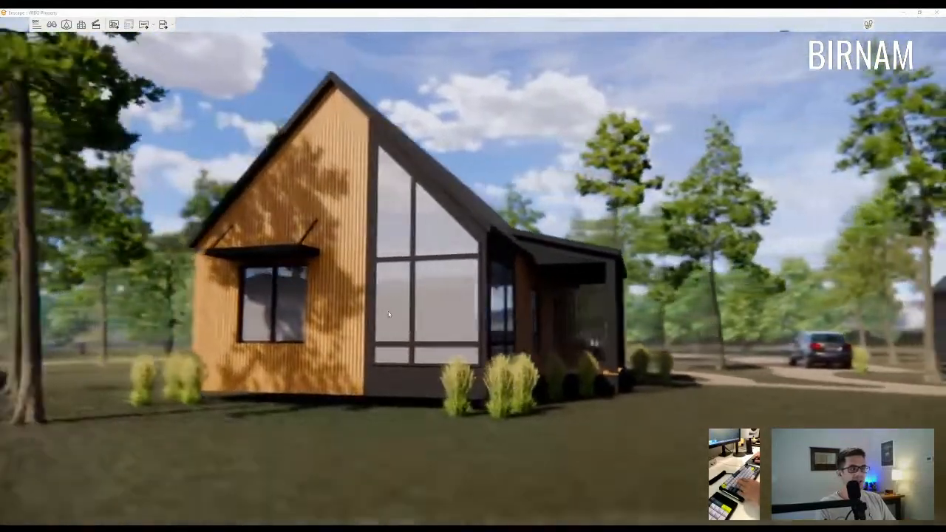
{"action": "key", "text": "a"}
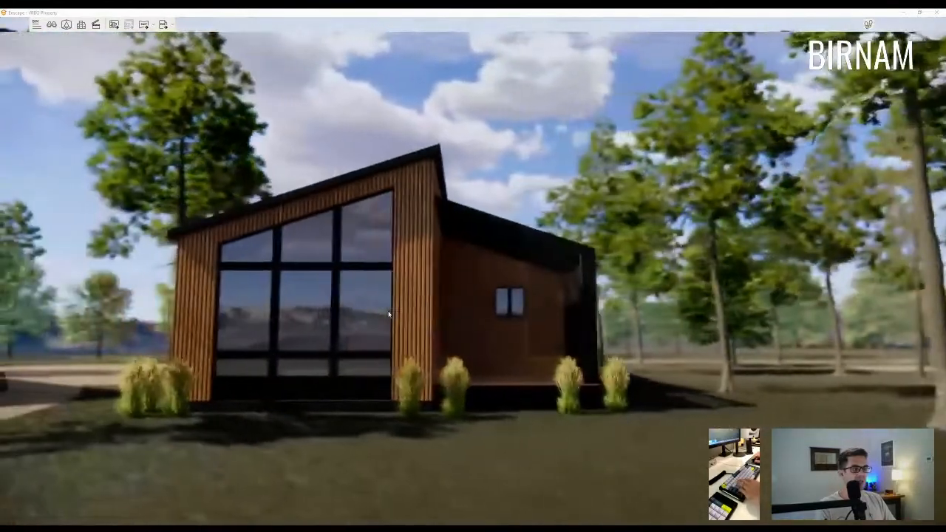
{"action": "key", "text": "i"}
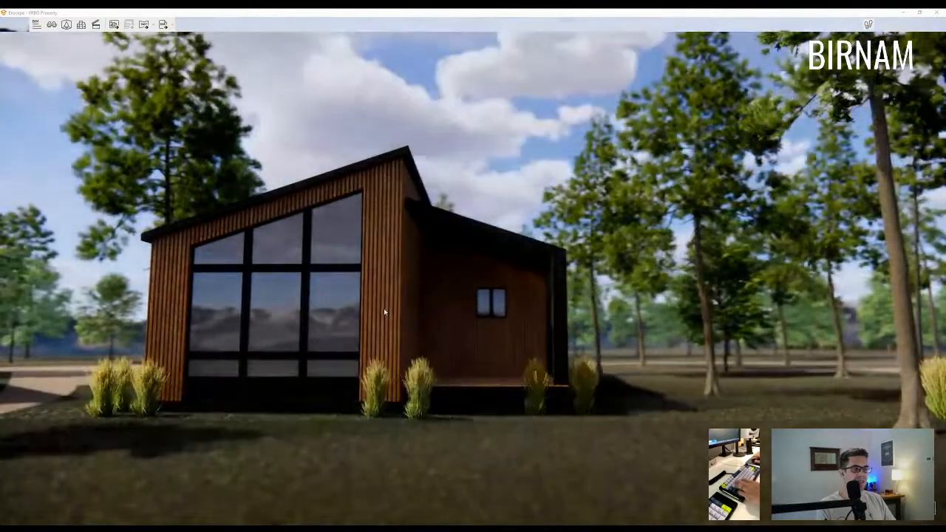
{"action": "key", "text": "i"}
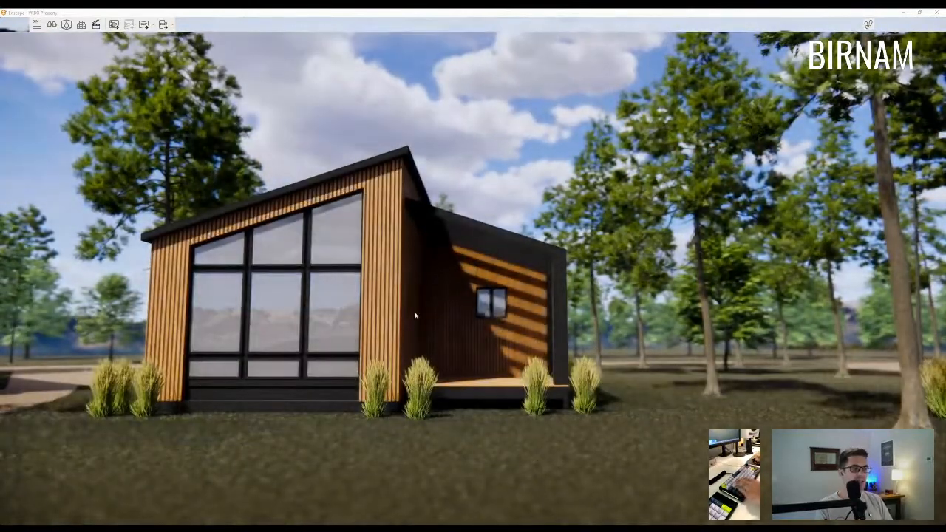
{"action": "key", "text": "i"}
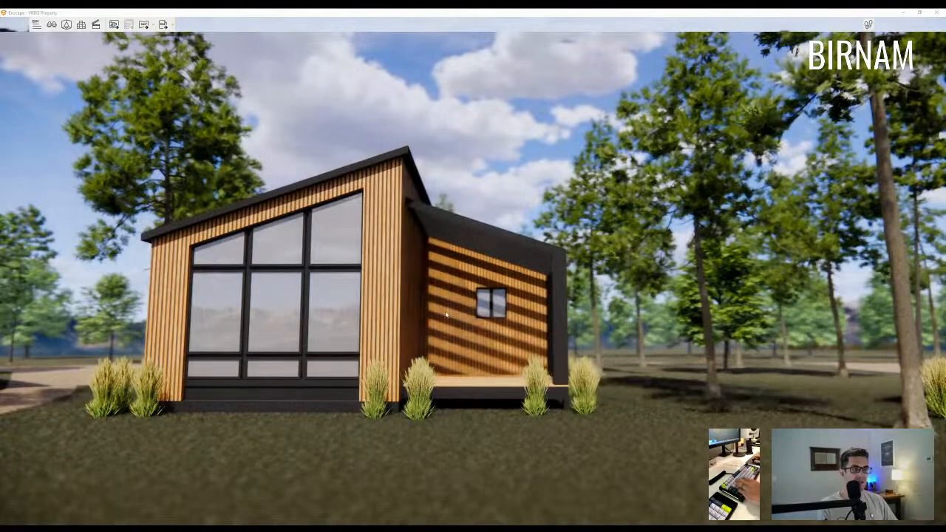
- Walk on past the timber-columned building and the grey slanted-roof cabin to review their facades
{"action": "key", "text": "a"}
{"action": "key", "text": "a"}
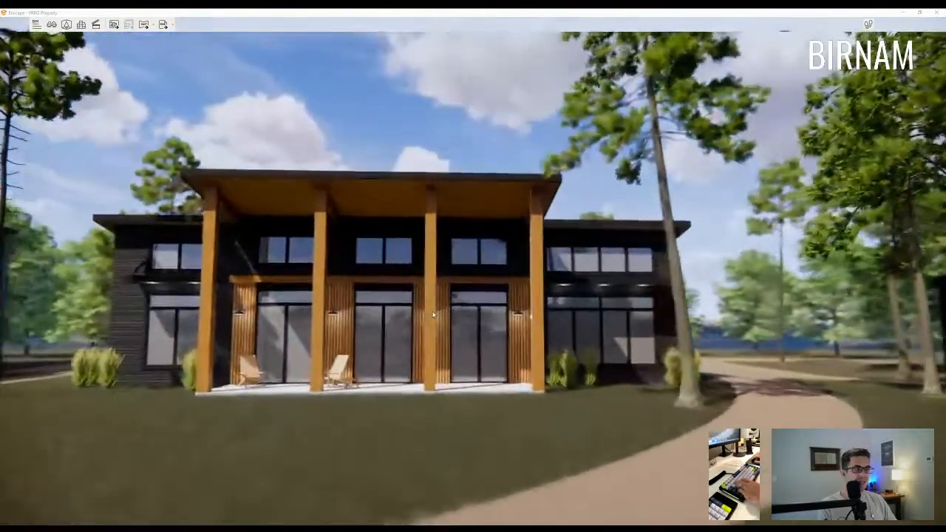
{"action": "key", "text": "w"}
{"action": "left_click_drag", "start_coordinate": [433, 315], "coordinate": [436, 297]}
{"action": "key", "text": "d"}
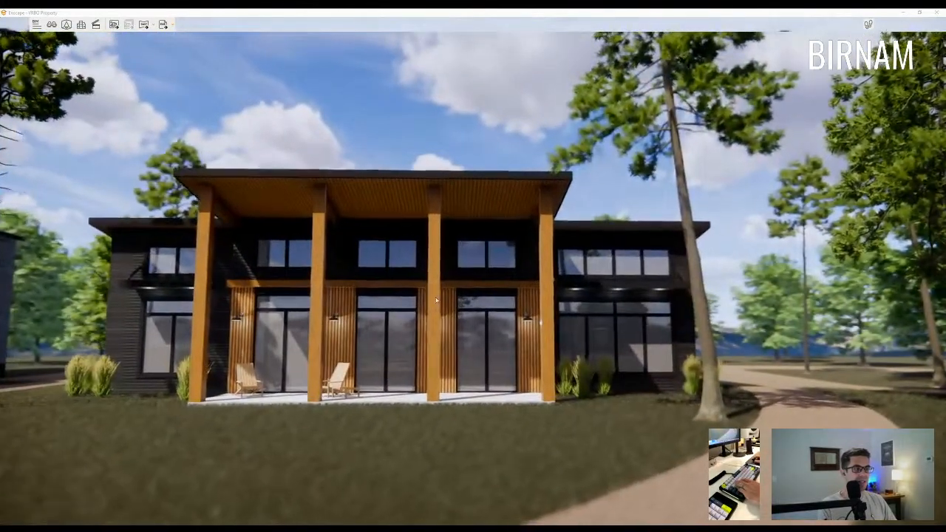
{"action": "key", "text": "w"}
{"action": "key", "text": "a"}
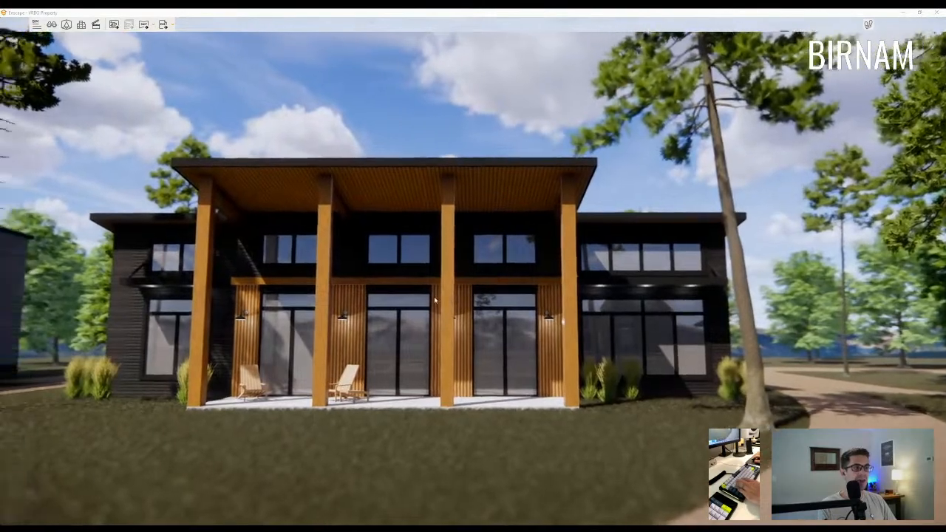
{"action": "key", "text": "a"}
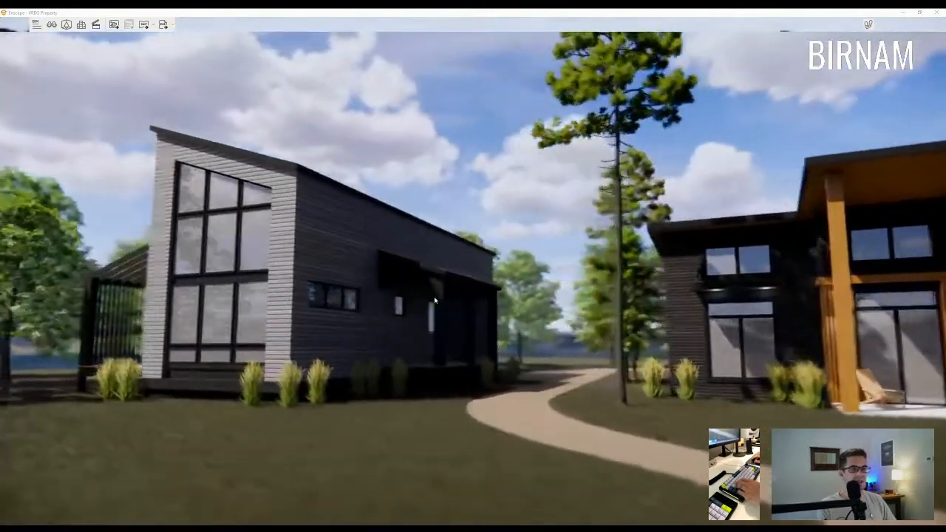
{"action": "key", "text": "d"}
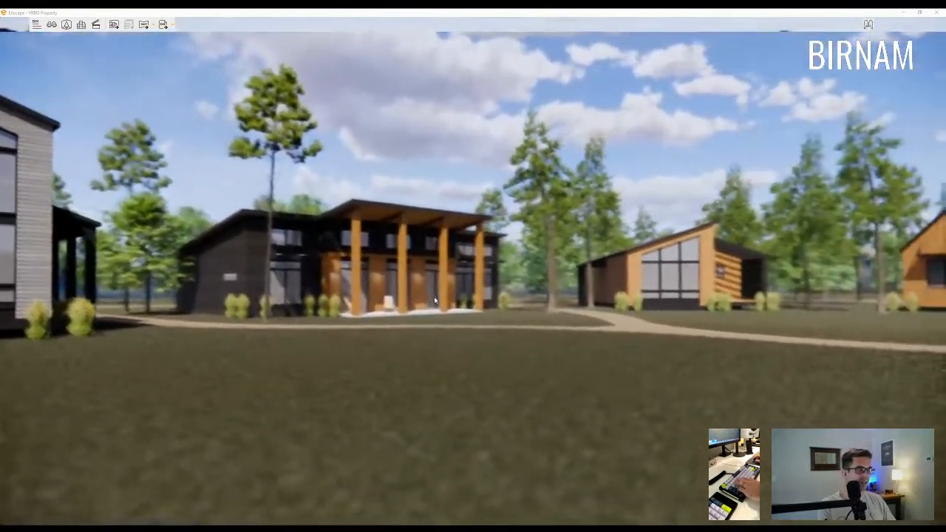
- Fly up above the site and review the overall layout of cabins, paths and trees around the fire pit
{"action": "key", "text": "space"}
{"action": "key", "text": "s"}
{"action": "key", "text": "d"}
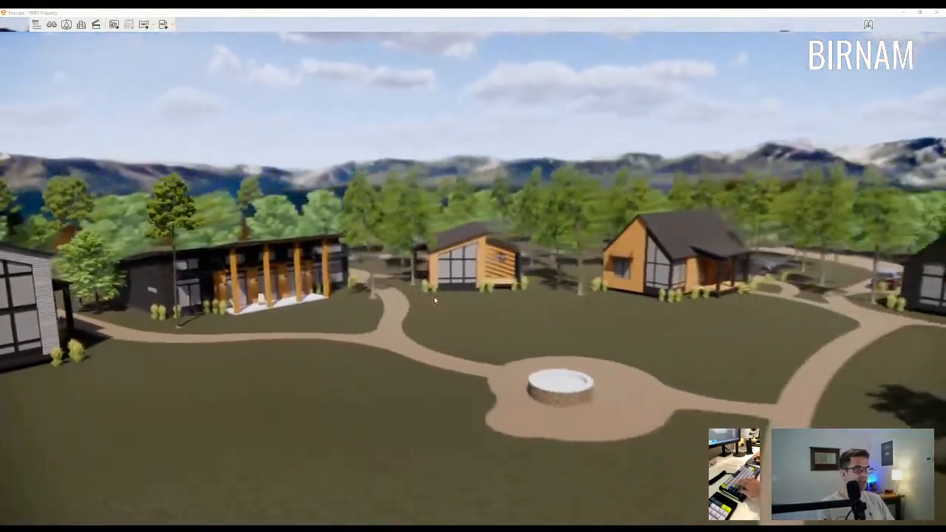
{"action": "key", "text": "s"}
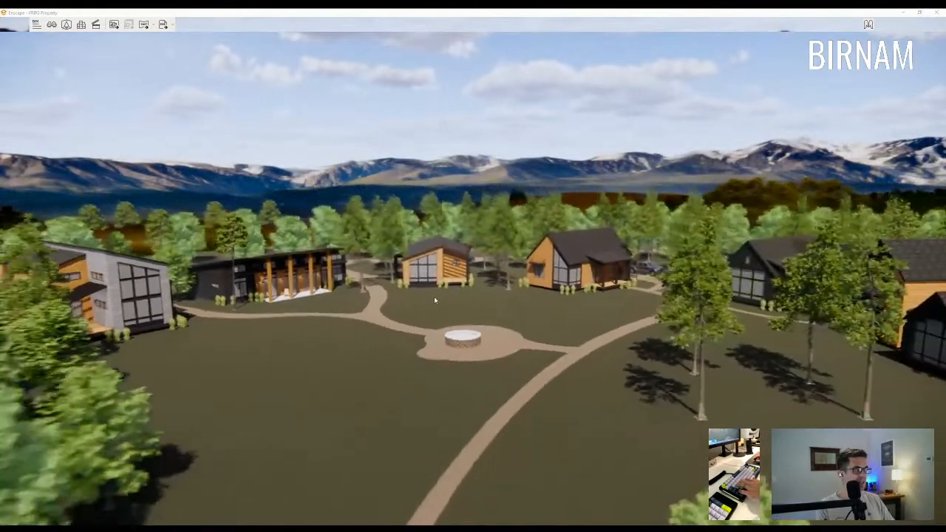
{"action": "key", "text": "w"}
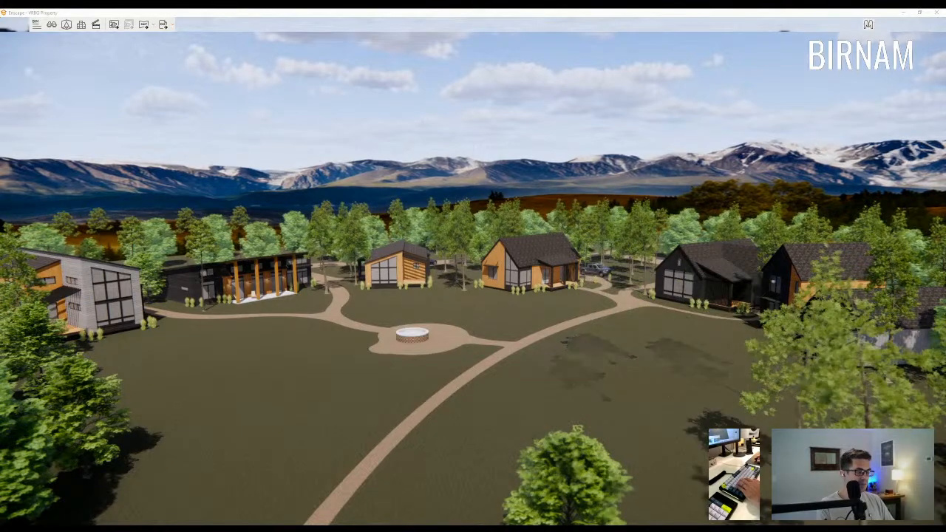
{"action": "key", "text": "a"}
{"action": "key", "text": "w"}
{"action": "left_click_drag", "start_coordinate": [485, 389], "coordinate": [486, 389]}
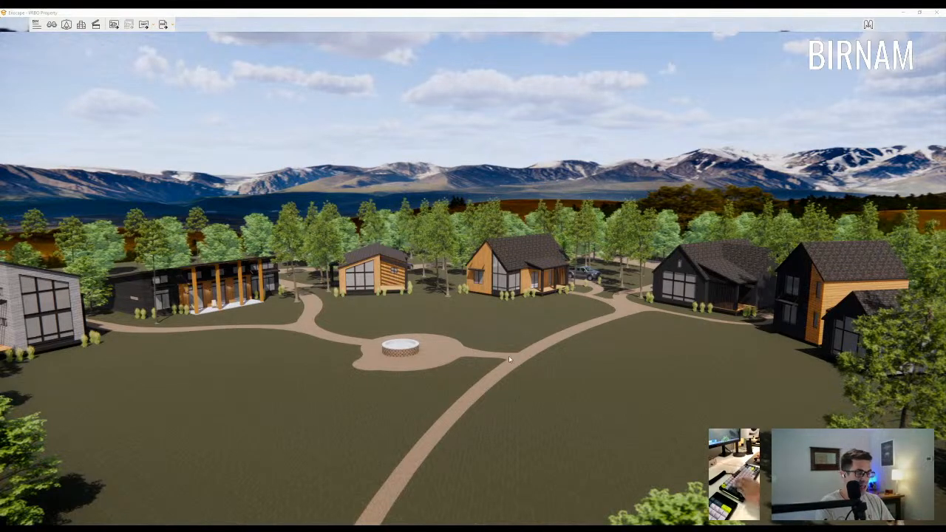
{"action": "left_click_drag", "start_coordinate": [499, 358], "coordinate": [499, 359]}
{"action": "key", "text": "q"}
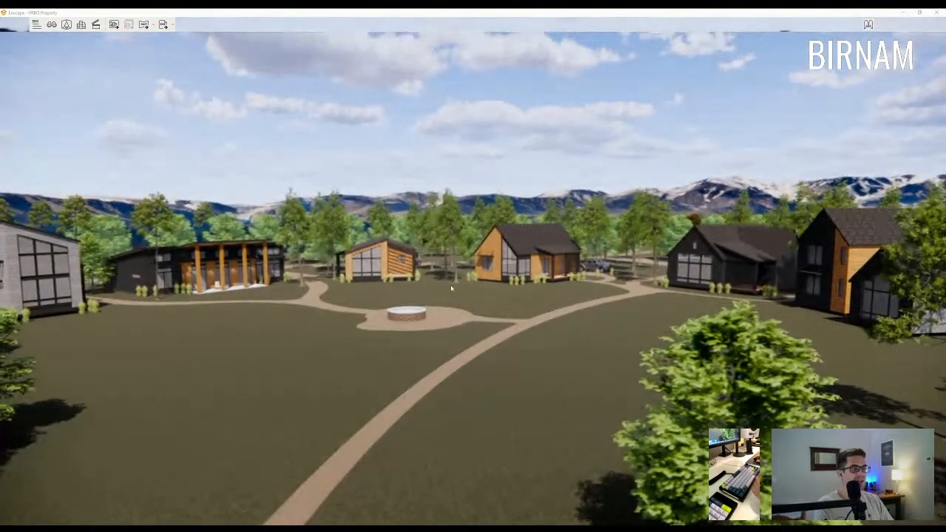
{"action": "left_click_drag", "start_coordinate": [436, 274], "coordinate": [438, 281]}
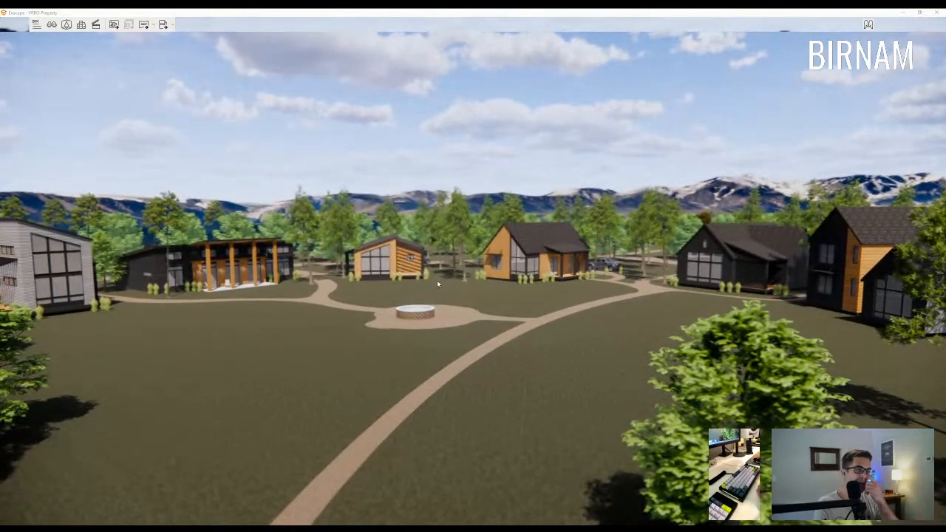